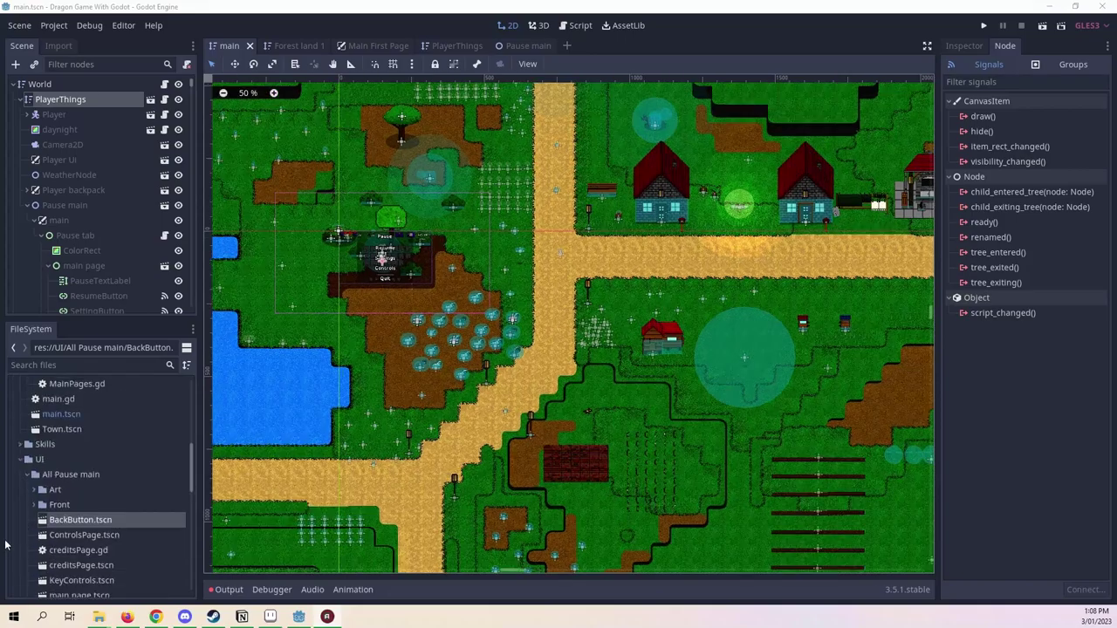
Collapse the UI, Main pages and Sence folders in the FileSystem dock.
{"action": "left_click", "coordinate": [21, 460]}
{"action": "scroll", "coordinate": [100, 506], "scroll_direction": "up", "scroll_amount": 3}
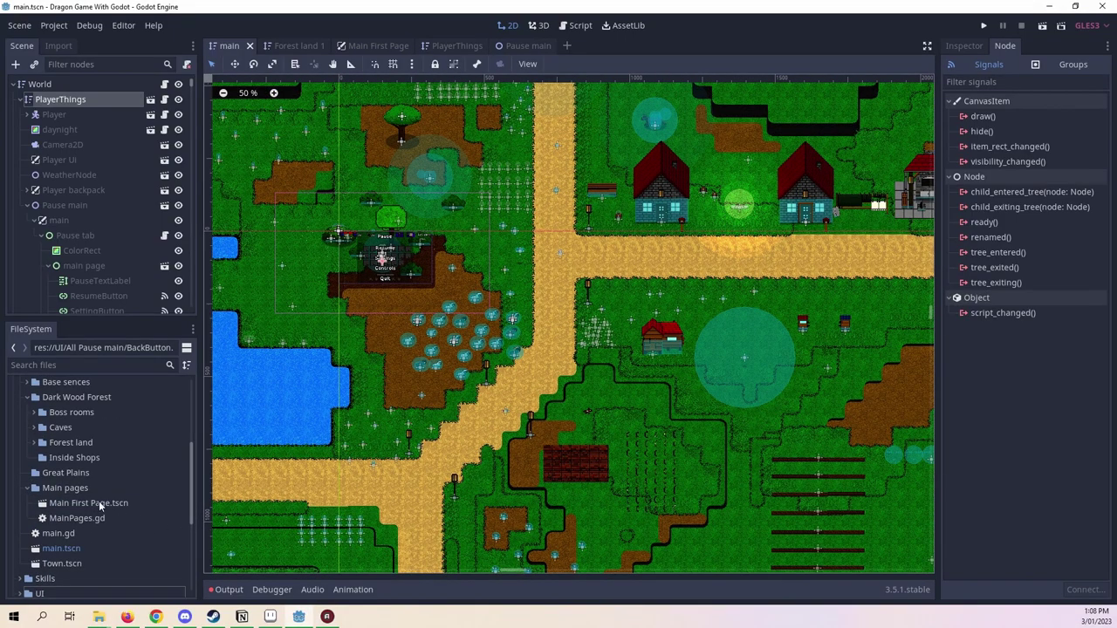
{"action": "scroll", "coordinate": [39, 472], "scroll_direction": "up", "scroll_amount": 1}
{"action": "left_click", "coordinate": [27, 516]}
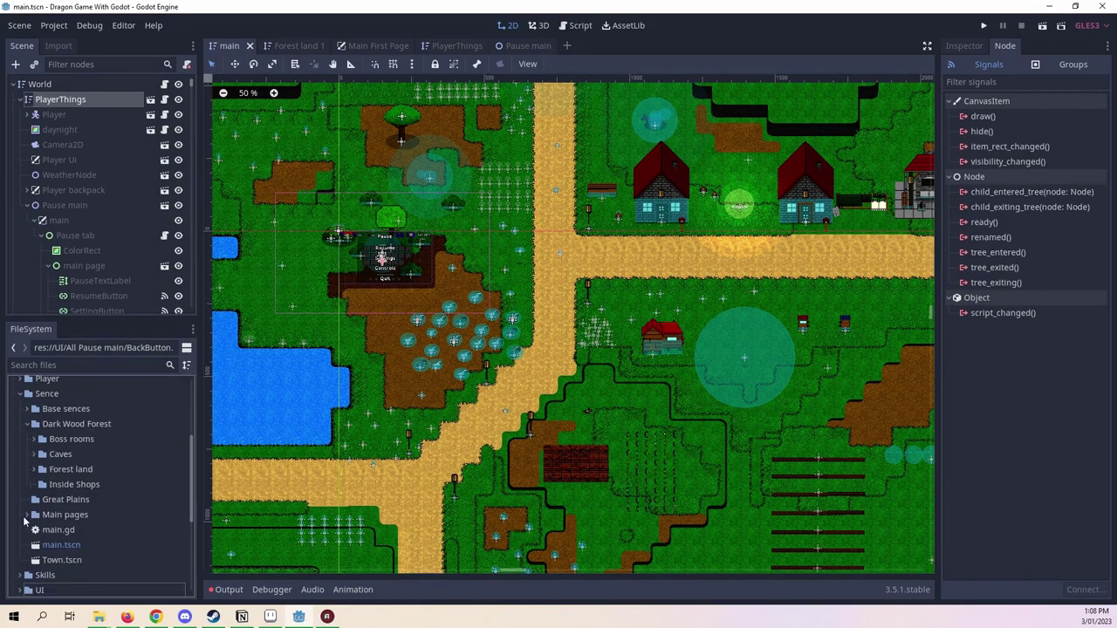
{"action": "left_click", "coordinate": [21, 393]}
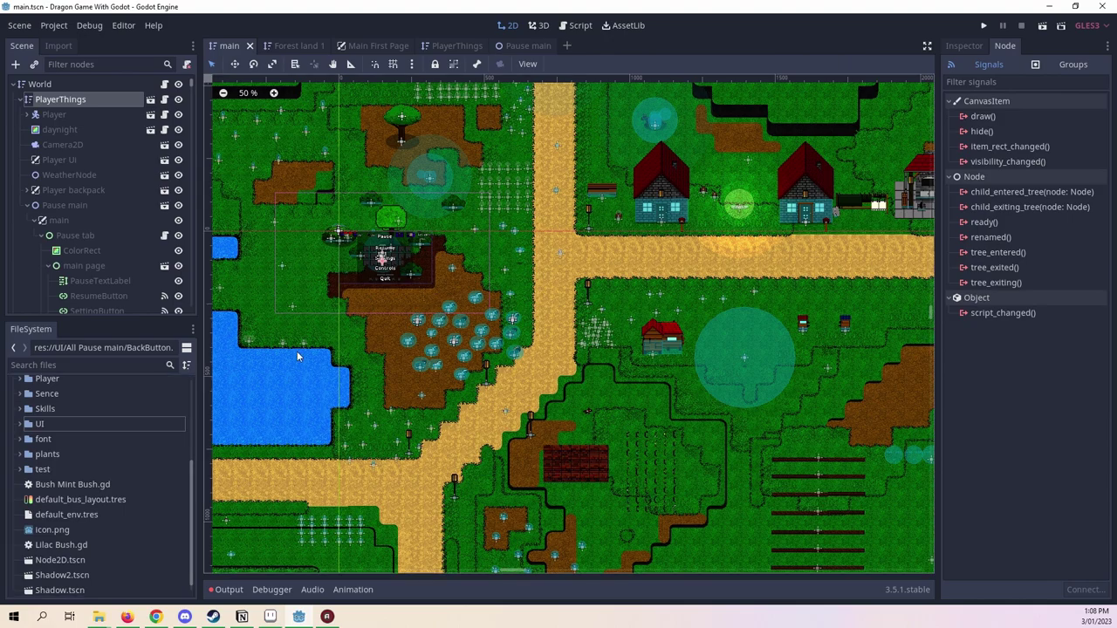
{"action": "scroll", "coordinate": [419, 262], "scroll_direction": "up", "scroll_amount": 11}
{"action": "scroll", "coordinate": [515, 419], "scroll_direction": "down", "scroll_amount": 4}
{"action": "scroll", "coordinate": [157, 445], "scroll_direction": "up", "scroll_amount": 5}
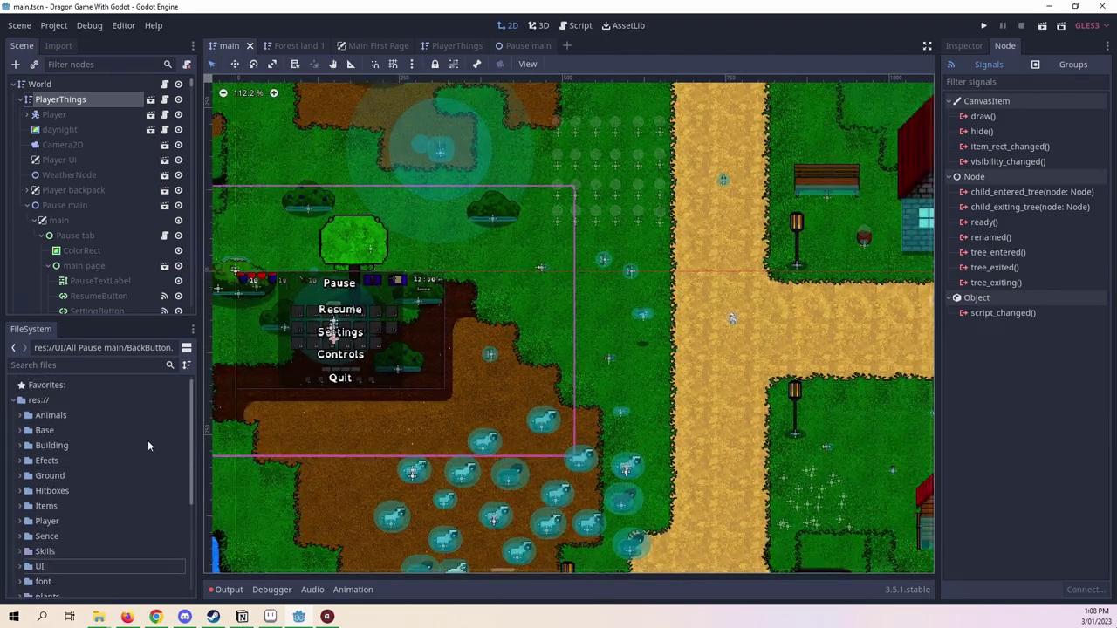
Expand Animals > Dark Wood Forest > good to list its animals.
{"action": "left_click", "coordinate": [21, 415]}
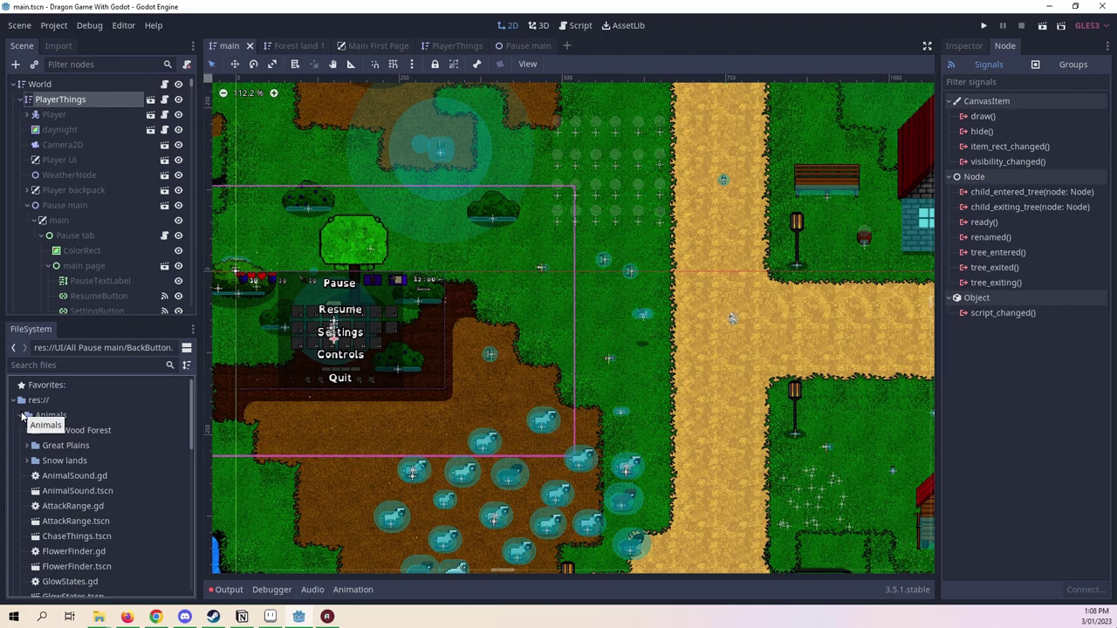
{"action": "left_click", "coordinate": [29, 431]}
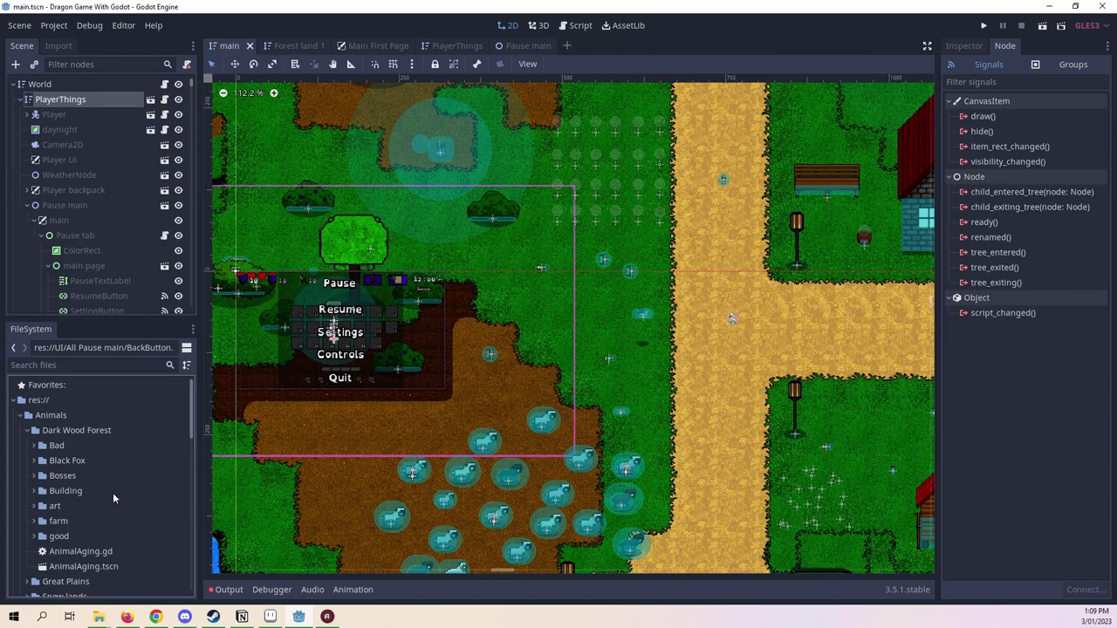
{"action": "scroll", "coordinate": [112, 492], "scroll_direction": "down", "scroll_amount": 2}
{"action": "left_click", "coordinate": [28, 482]}
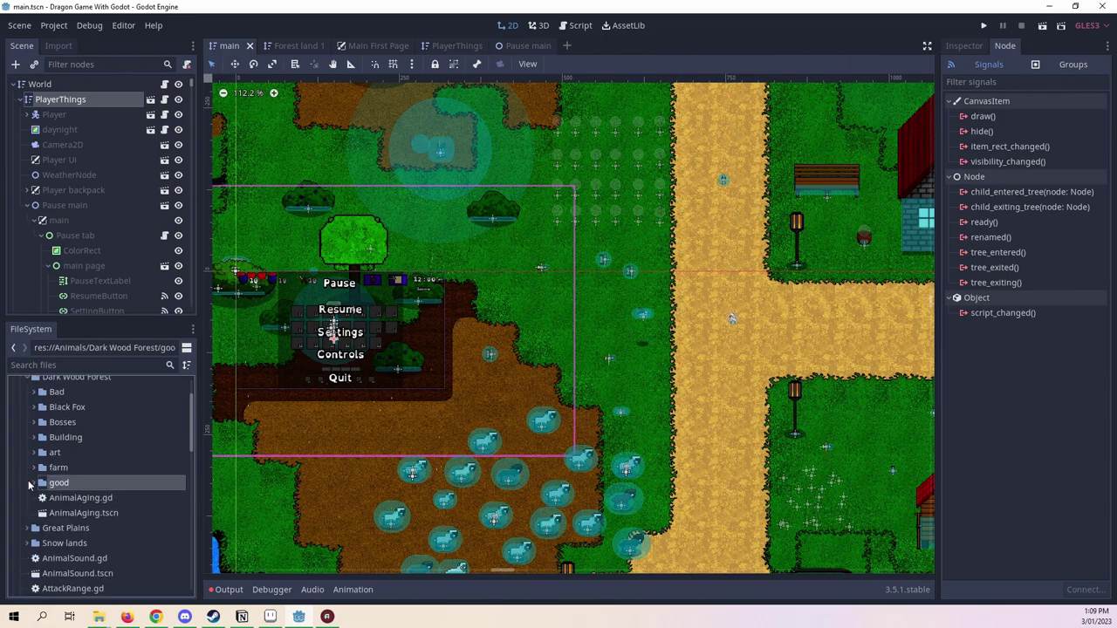
{"action": "left_click", "coordinate": [31, 482]}
{"action": "scroll", "coordinate": [116, 480], "scroll_direction": "down", "scroll_amount": 4}
{"action": "scroll", "coordinate": [132, 483], "scroll_direction": "up", "scroll_amount": 4}
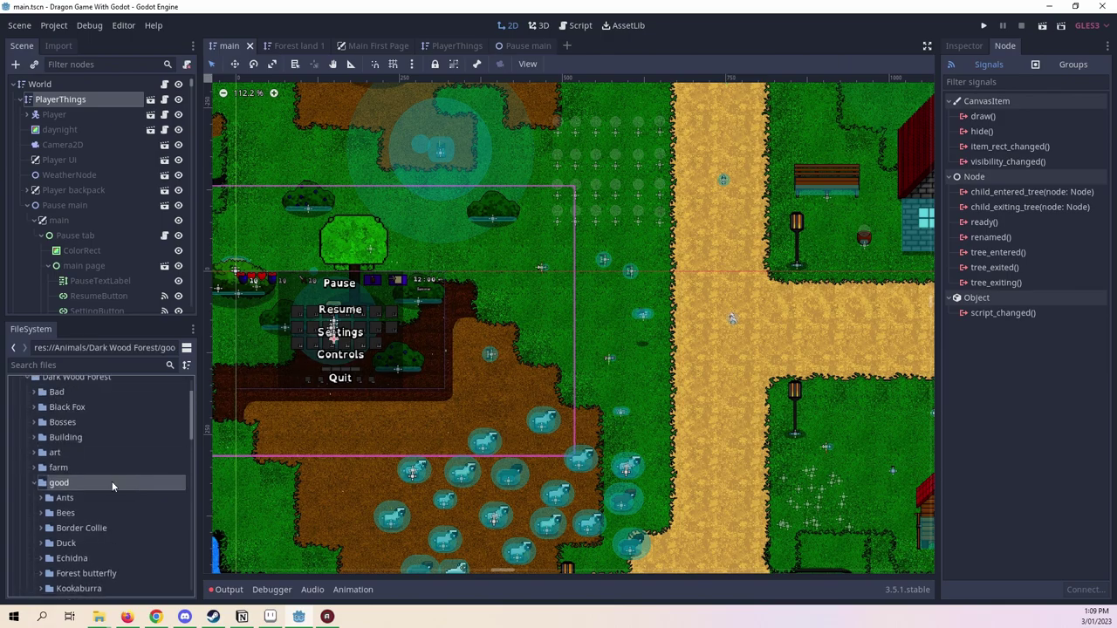
Create a TreeFrog folder inside good, then bring up the Tree Frog sprite in Aseprite.
{"action": "right_click", "coordinate": [111, 481]}
{"action": "left_click", "coordinate": [186, 528]}
{"action": "type", "text": "TreeFrog"}
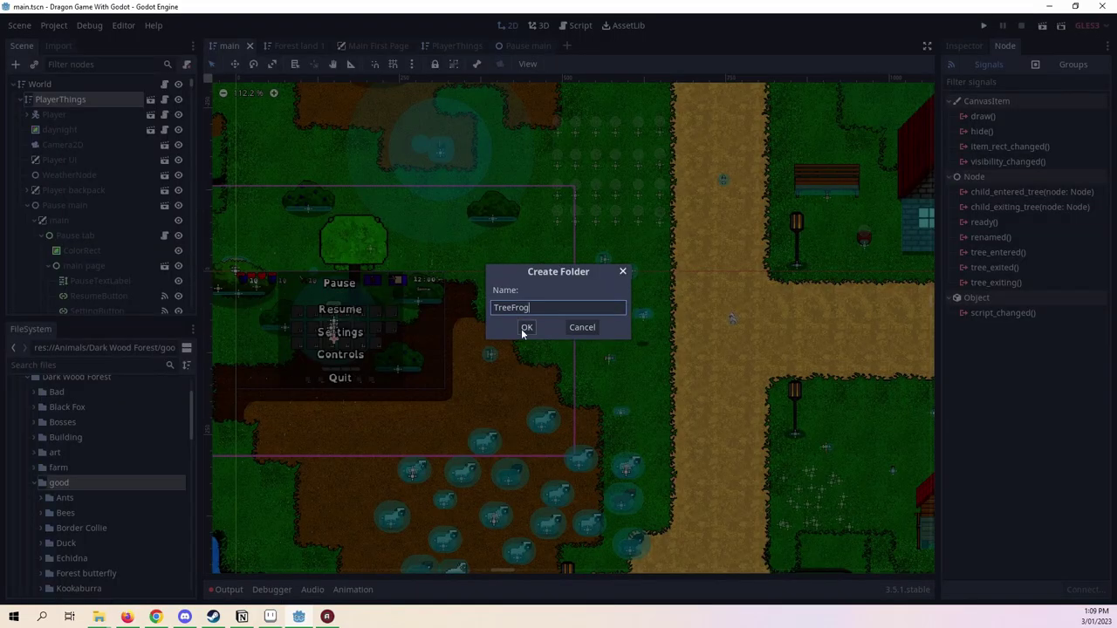
{"action": "left_click", "coordinate": [526, 327]}
{"action": "left_click", "coordinate": [189, 574]}
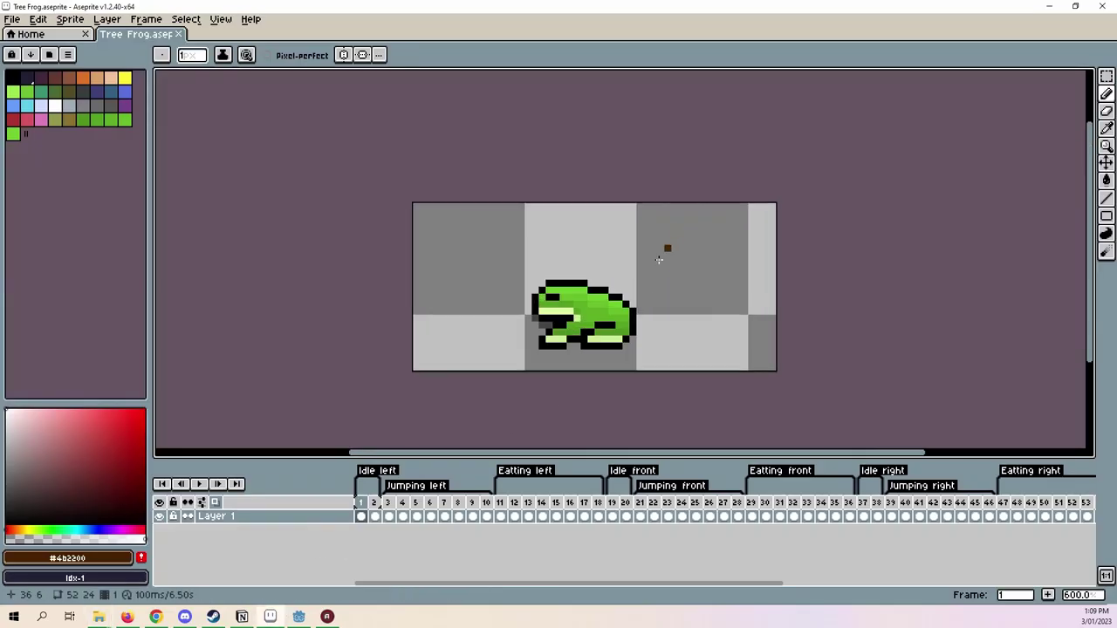
Insert a test empty frame at the start, preview the frog animation, then delete that frame.
{"action": "scroll", "coordinate": [659, 259], "scroll_direction": "up", "scroll_amount": 1}
{"action": "right_click", "coordinate": [361, 503]}
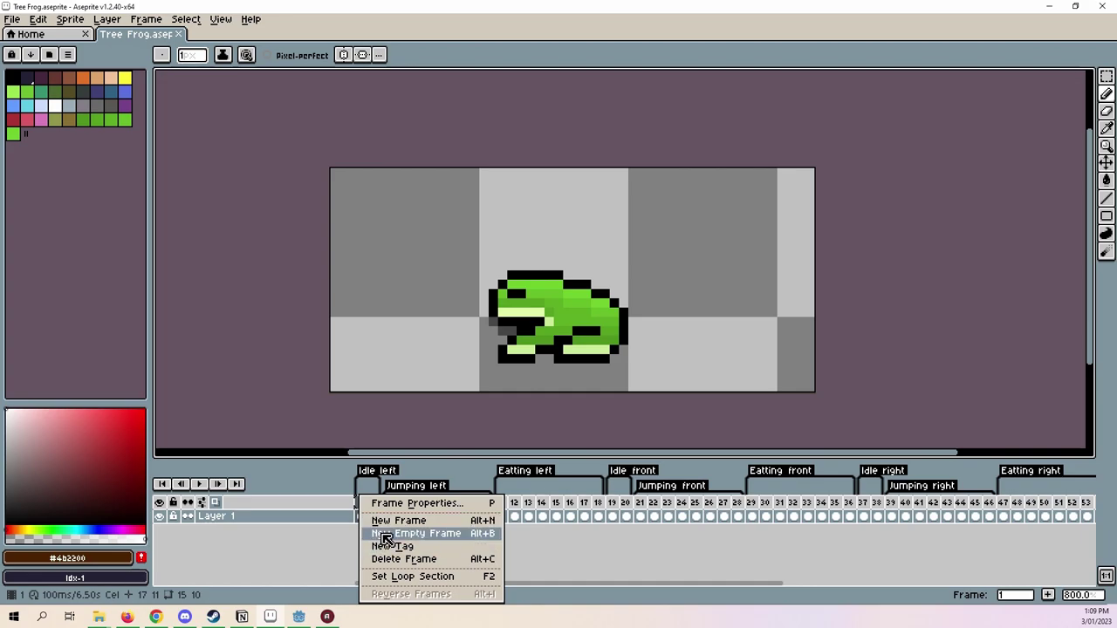
{"action": "left_click", "coordinate": [389, 533]}
{"action": "left_click_drag", "start_coordinate": [390, 513], "coordinate": [360, 516]}
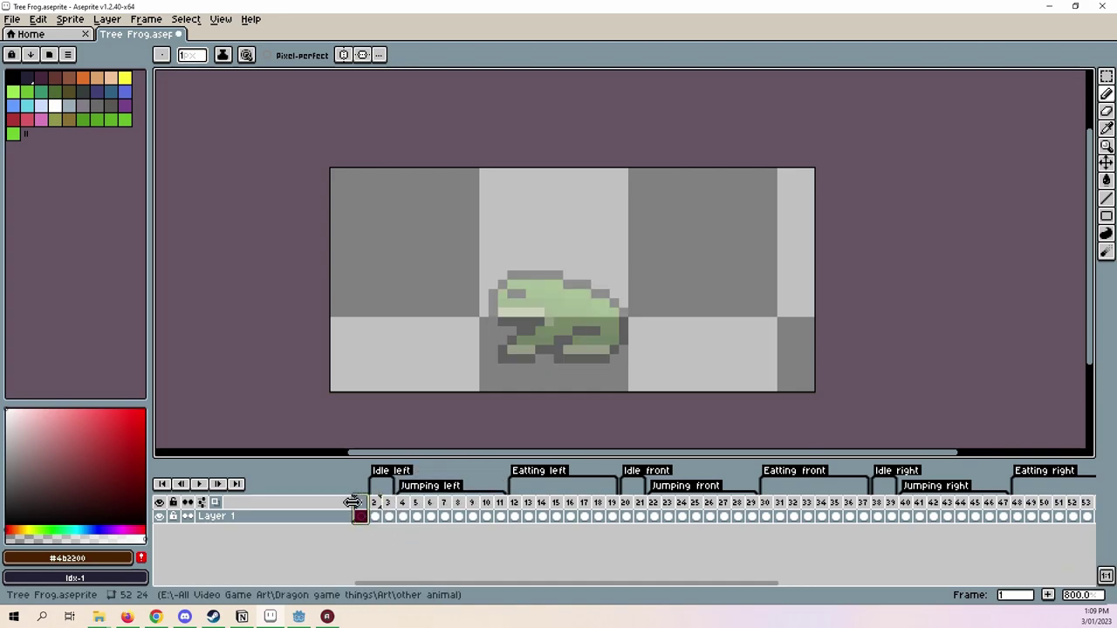
{"action": "left_click", "coordinate": [199, 484]}
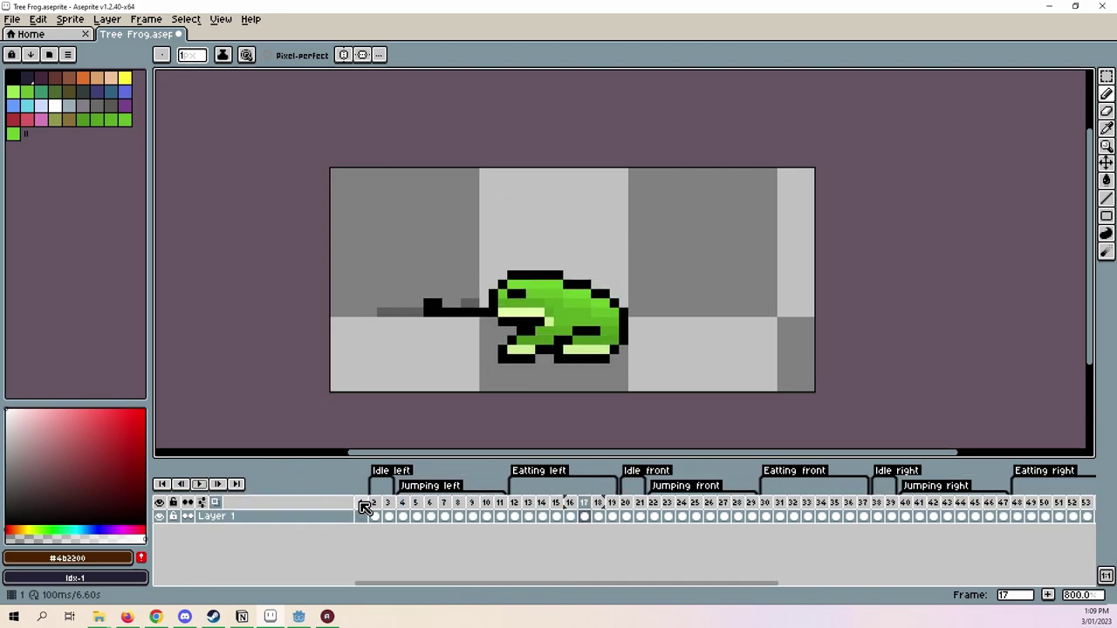
{"action": "right_click", "coordinate": [360, 504]}
{"action": "left_click", "coordinate": [416, 561]}
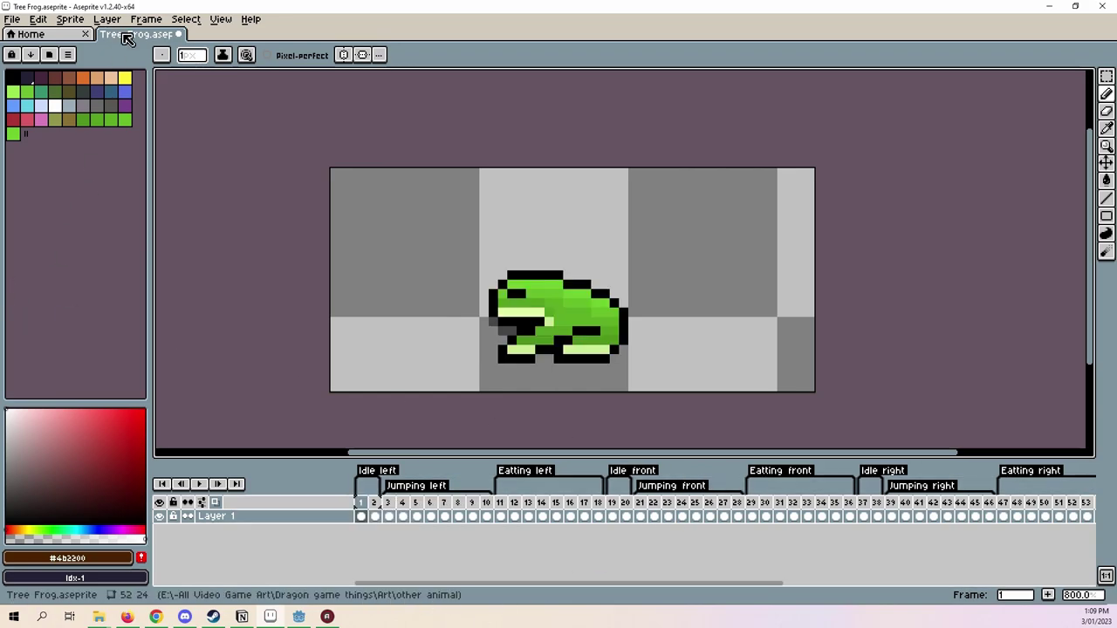
Save the Tree Frog sprite, cancel the Export Sprite Sheet dialog, and return to Godot.
{"action": "key", "text": "ctrl+s"}
{"action": "left_click", "coordinate": [15, 21]}
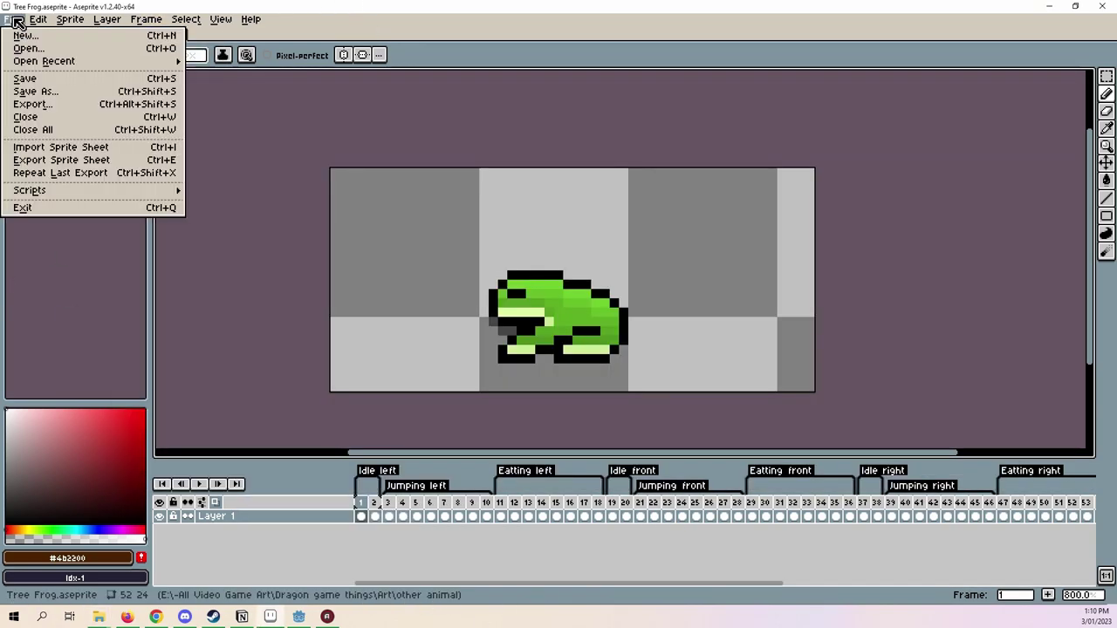
{"action": "left_click", "coordinate": [21, 162]}
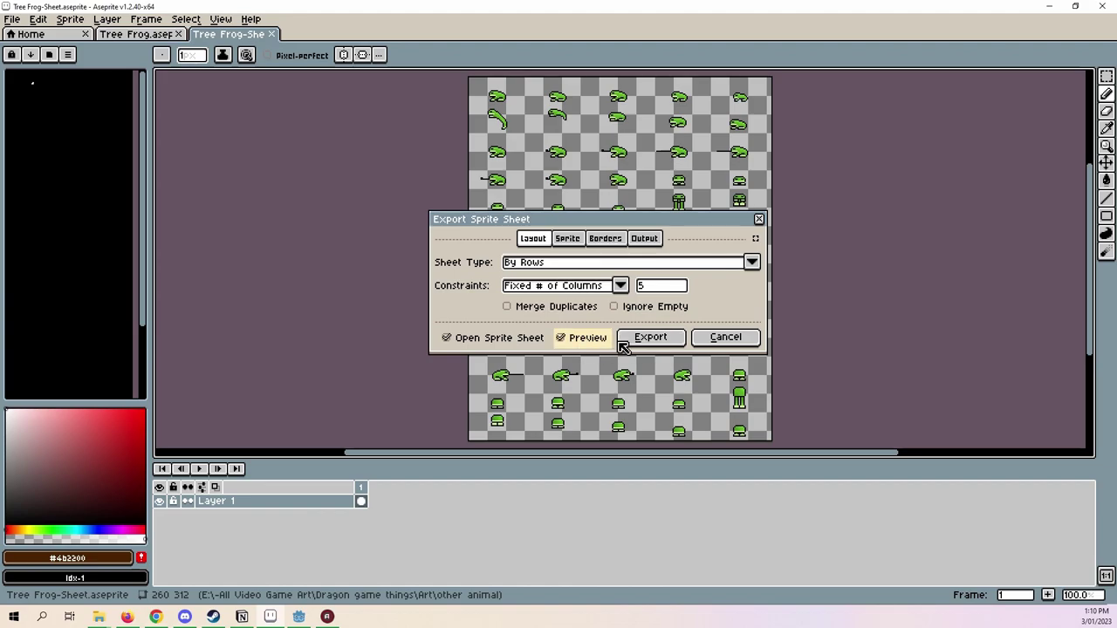
{"action": "left_click", "coordinate": [721, 338]}
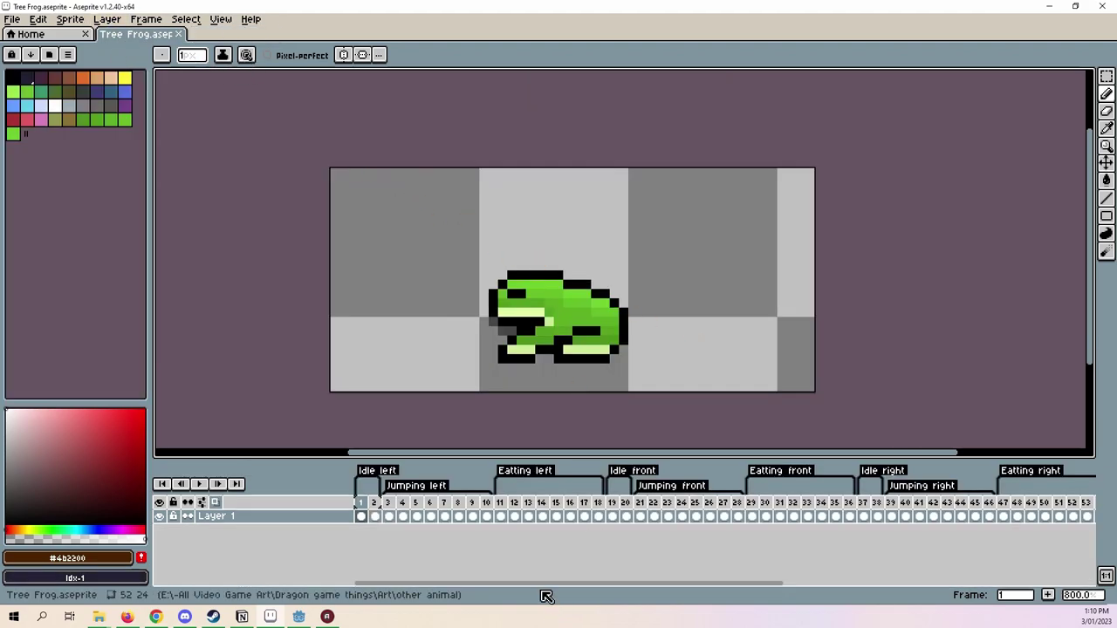
{"action": "left_click_drag", "start_coordinate": [544, 583], "coordinate": [1032, 599]}
{"action": "scroll", "coordinate": [698, 502], "scroll_direction": "left", "scroll_amount": 10}
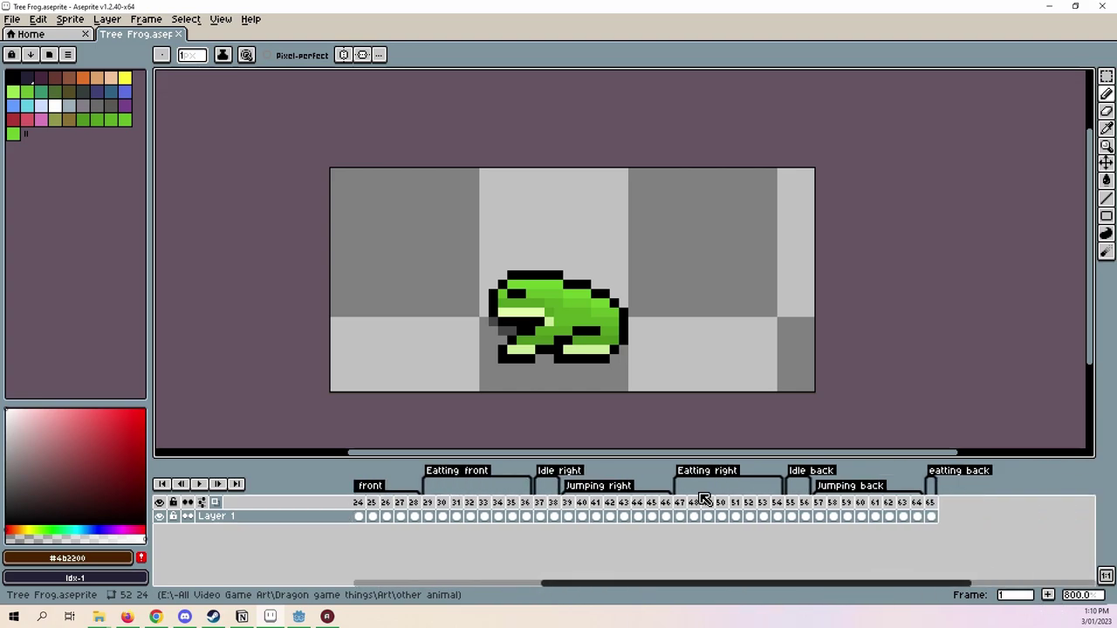
Copy Tree Frog-Sheet.png from the Explorer window into the project's art folder.
{"action": "left_click", "coordinate": [315, 611]}
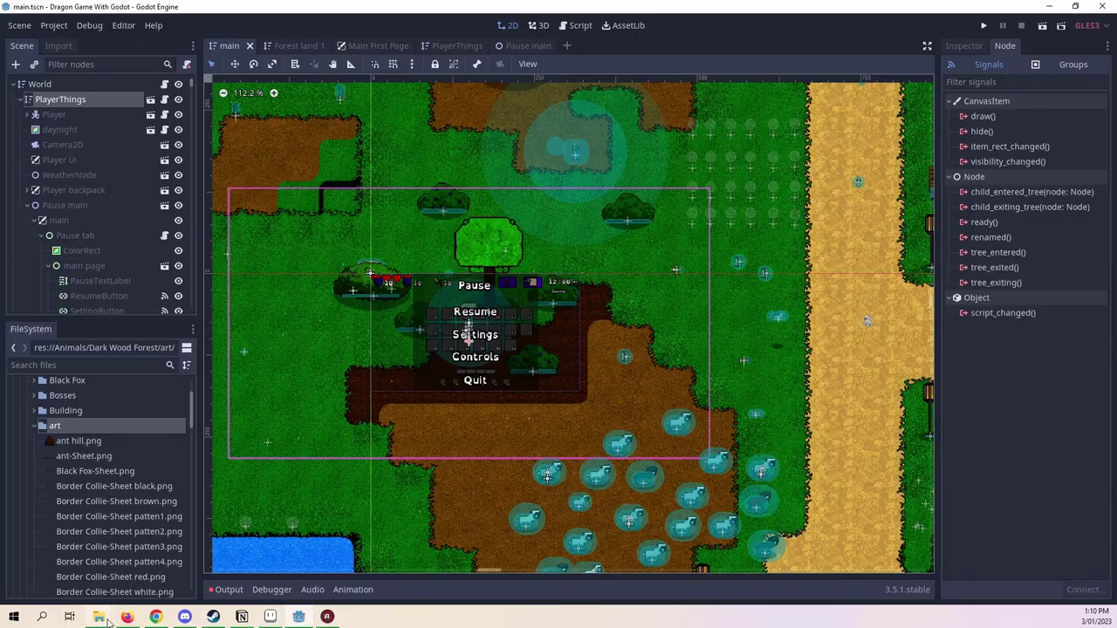
{"action": "mouse_move", "coordinate": [99, 616]}
{"action": "left_click", "coordinate": [65, 567]}
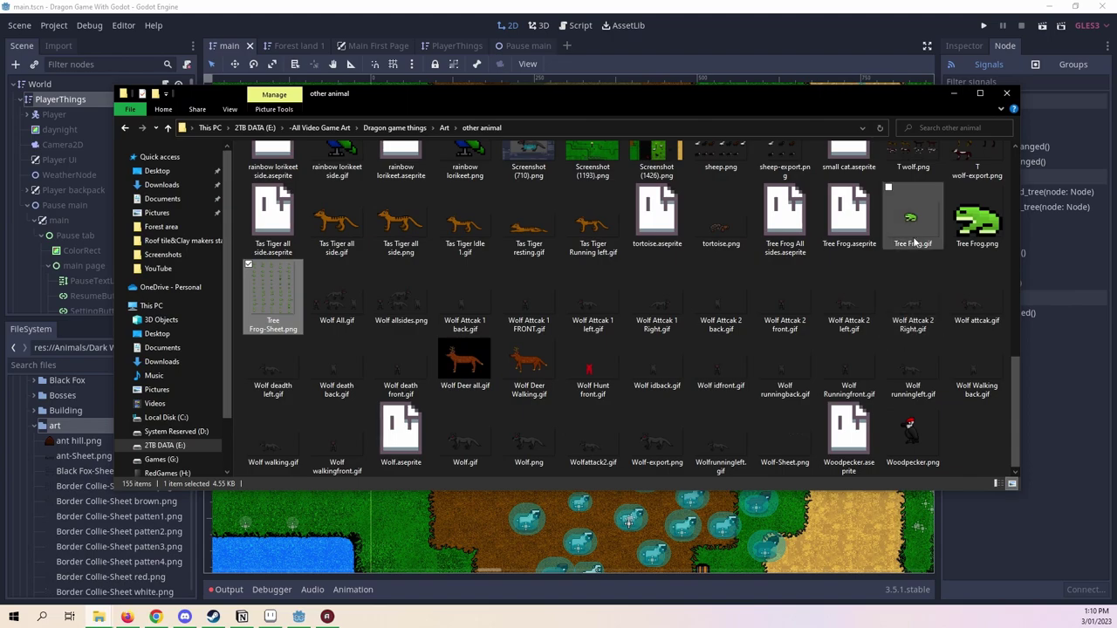
{"action": "left_click_drag", "start_coordinate": [292, 299], "coordinate": [54, 427]}
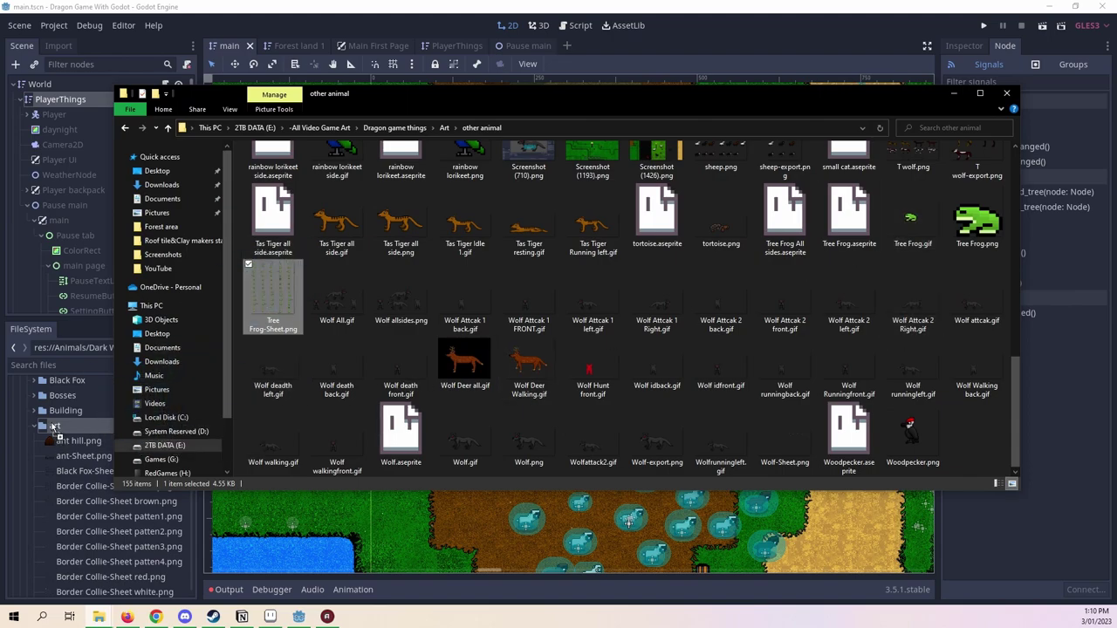
{"action": "left_click", "coordinate": [953, 95]}
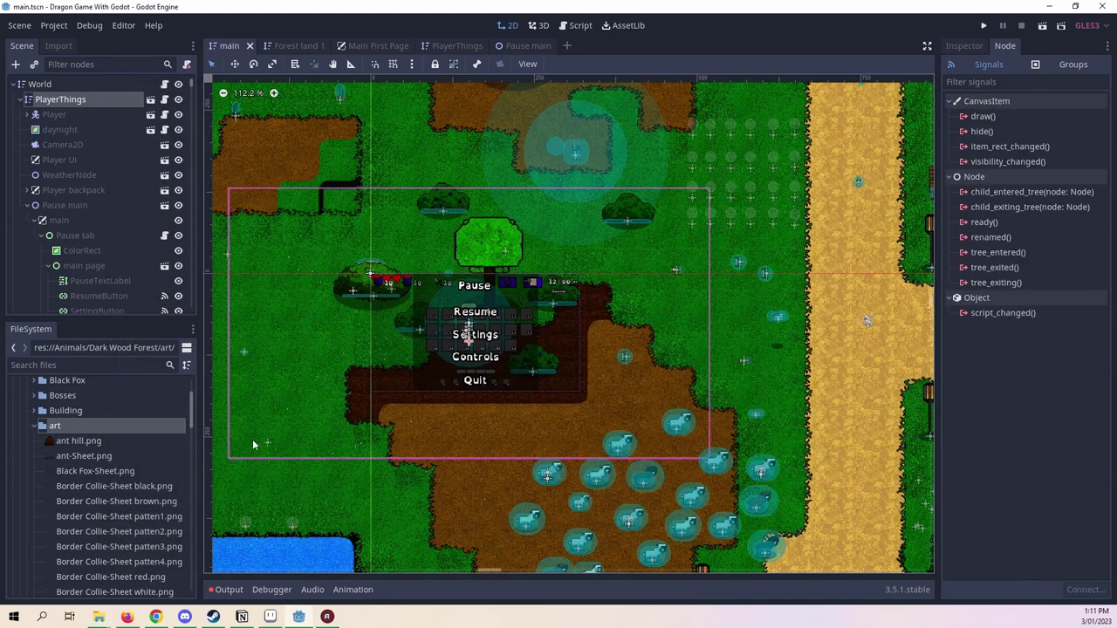
{"action": "scroll", "coordinate": [112, 530], "scroll_direction": "down", "scroll_amount": 5}
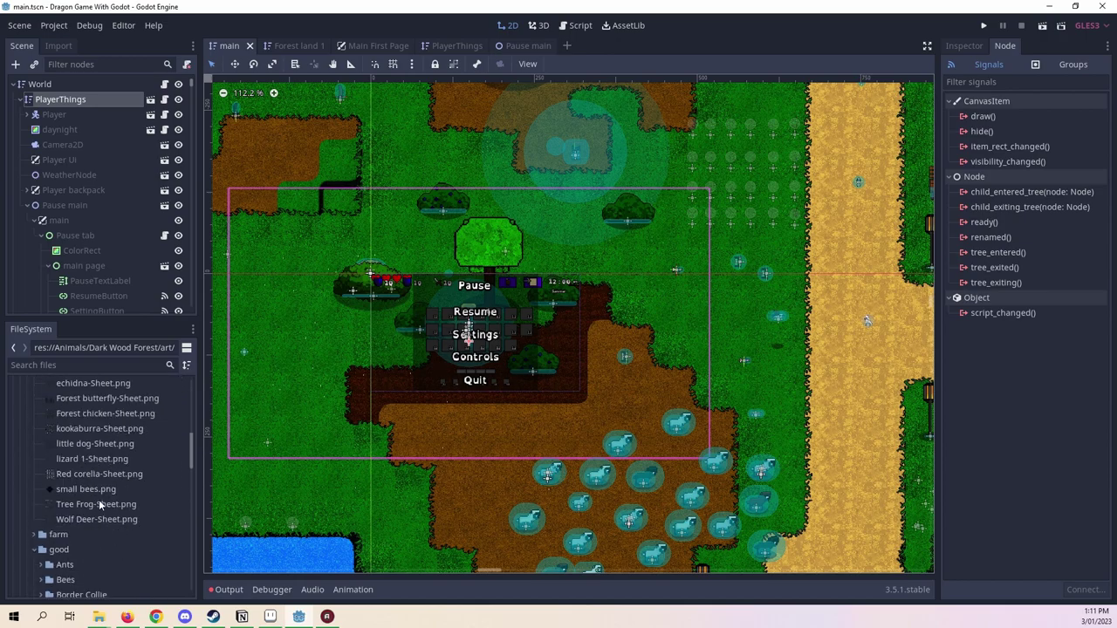
{"action": "scroll", "coordinate": [99, 499], "scroll_direction": "up", "scroll_amount": 3}
Hide the Explorer window and show the import settings for Tree Frog-Sheet.png.
{"action": "mouse_move", "coordinate": [98, 617]}
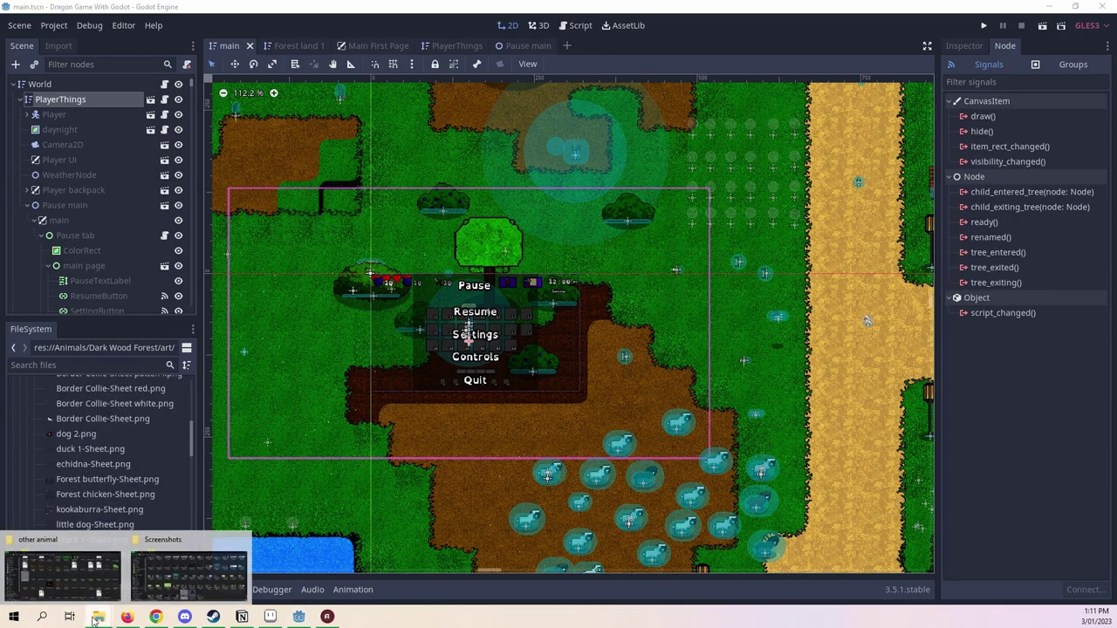
{"action": "left_click", "coordinate": [57, 580]}
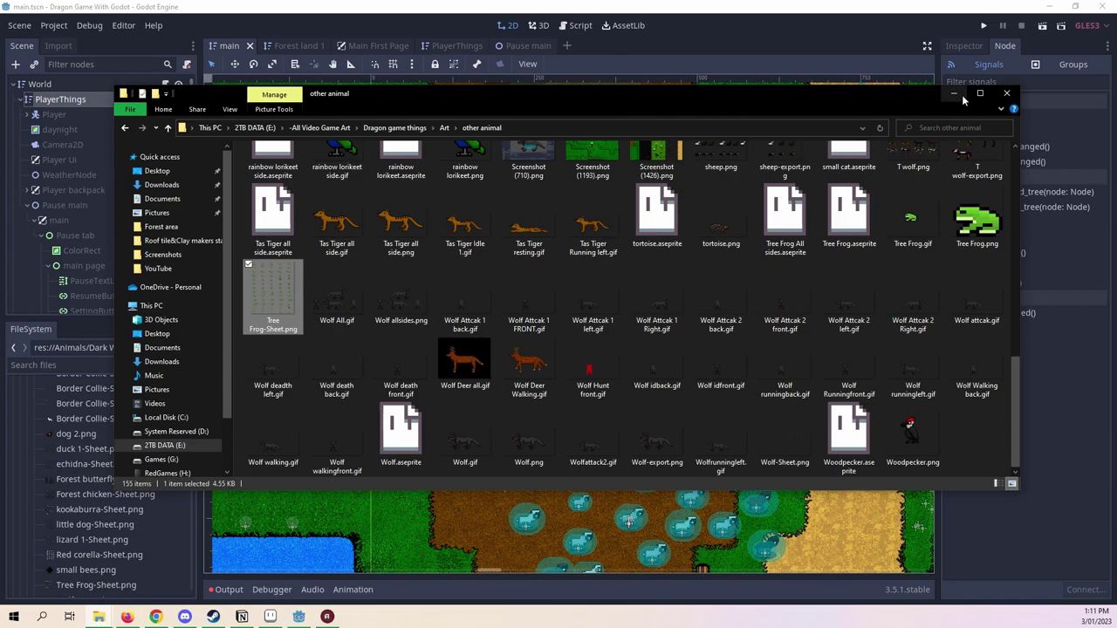
{"action": "left_click", "coordinate": [954, 94]}
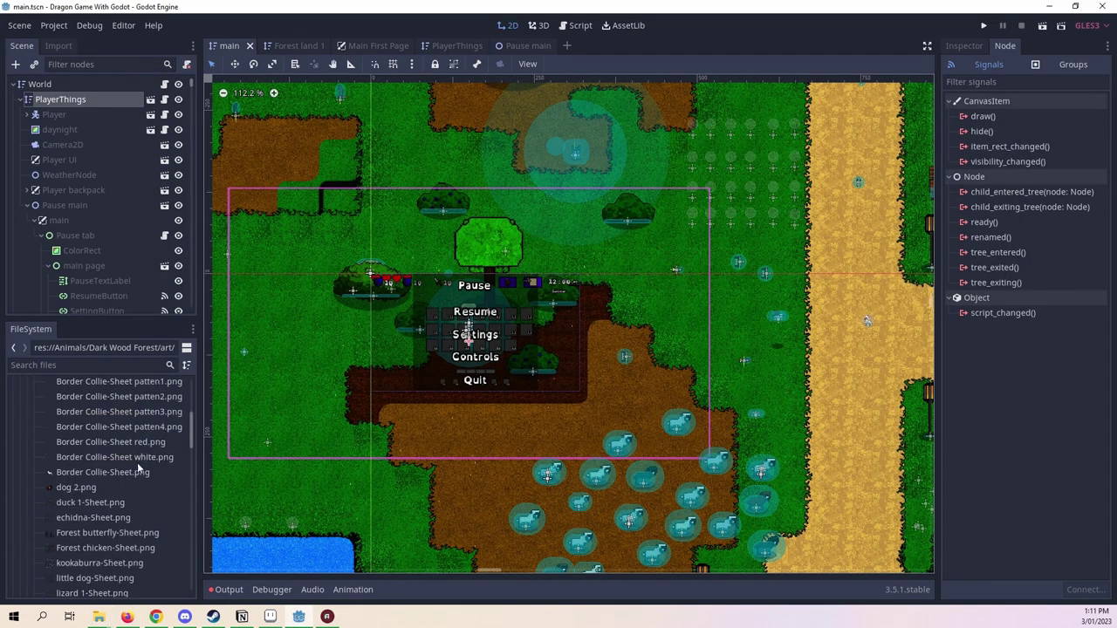
{"action": "scroll", "coordinate": [137, 463], "scroll_direction": "down", "scroll_amount": 3}
{"action": "left_click", "coordinate": [122, 530]}
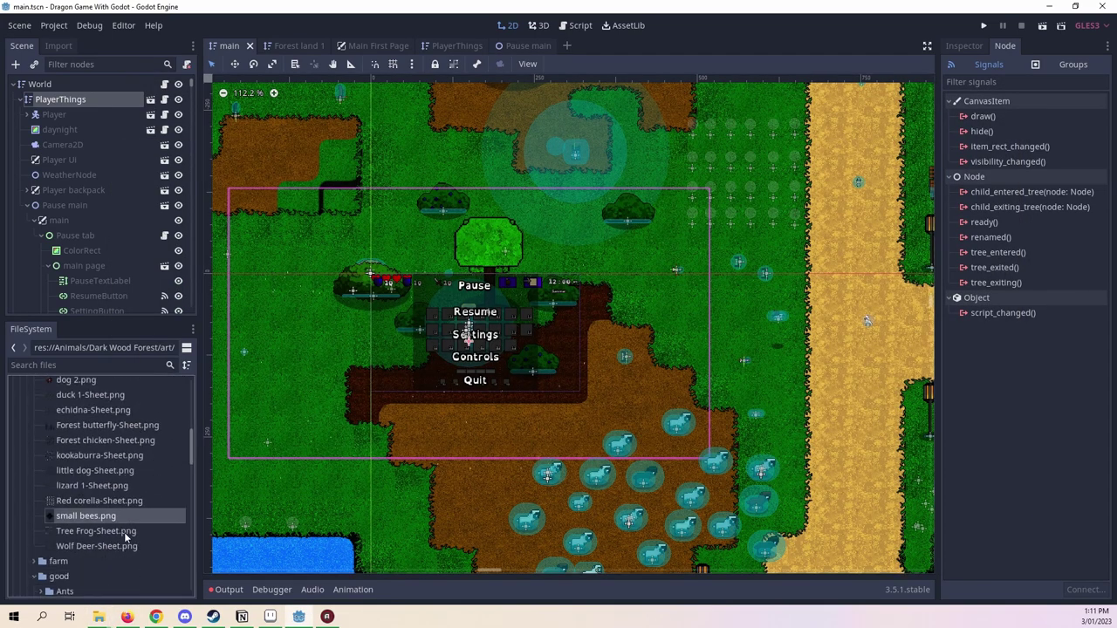
{"action": "left_click", "coordinate": [68, 46]}
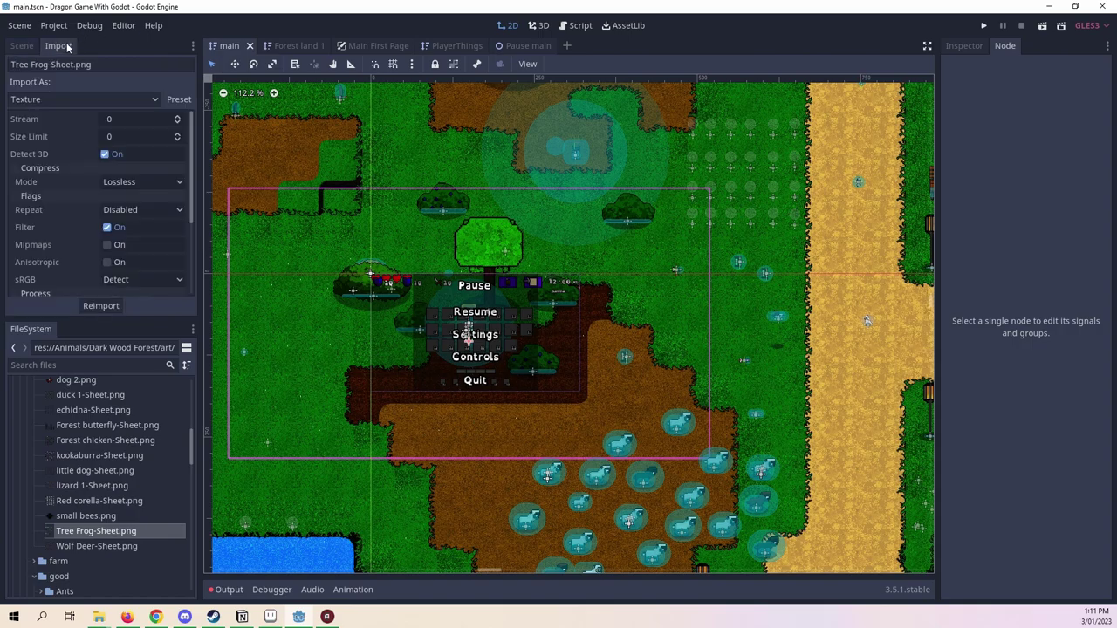
Apply the 2D Pixel import preset to Tree Frog-Sheet.png and return to the Scene dock.
{"action": "left_click", "coordinate": [179, 98]}
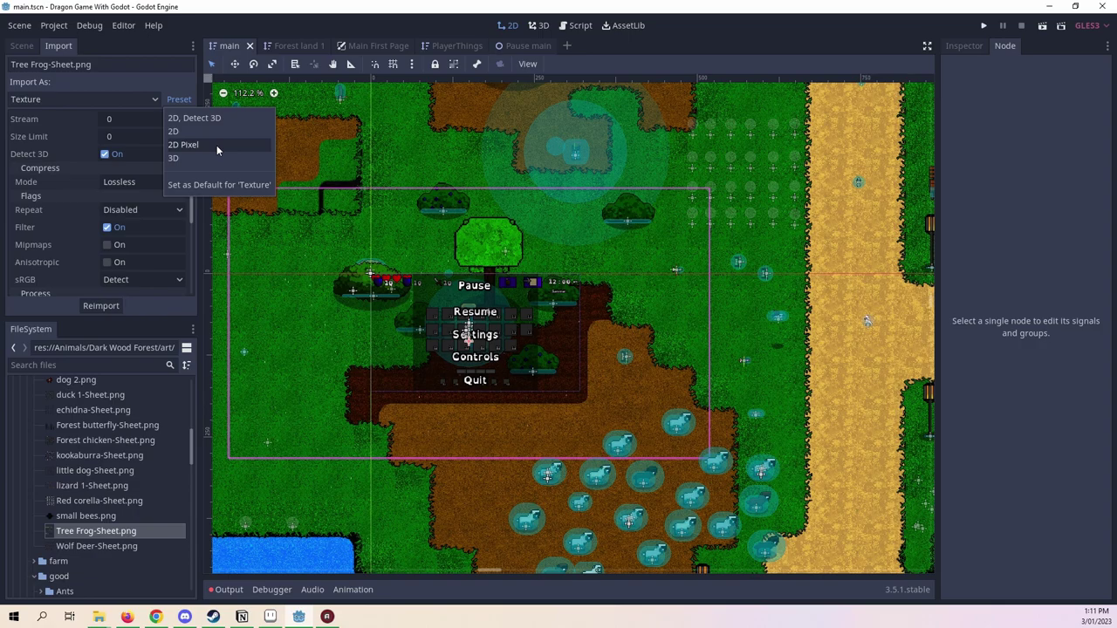
{"action": "left_click", "coordinate": [216, 145]}
{"action": "left_click", "coordinate": [26, 45]}
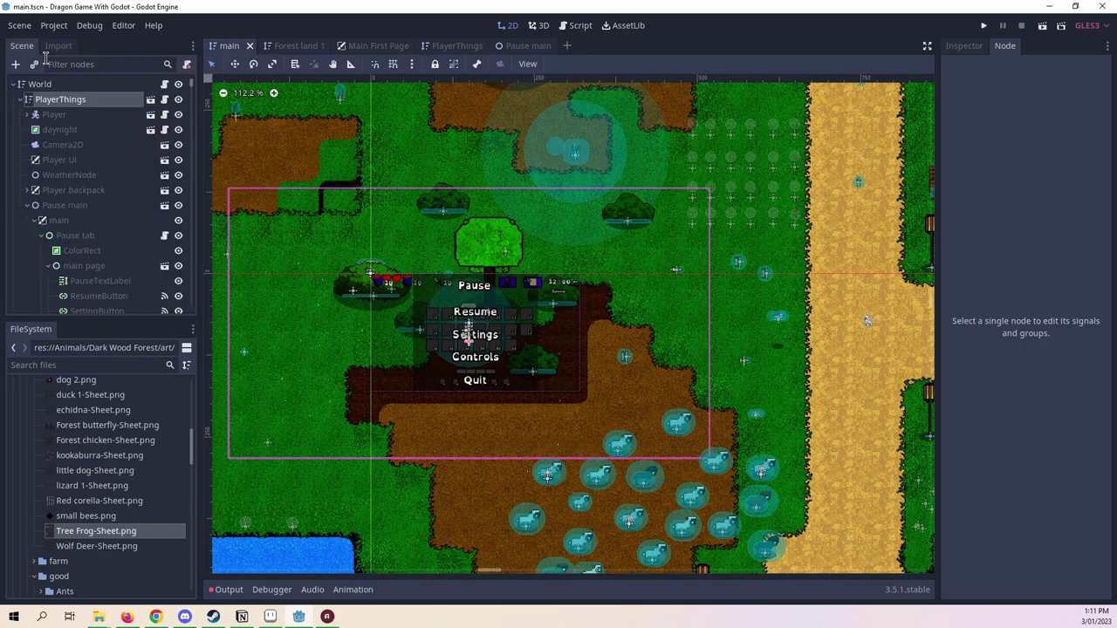
{"action": "scroll", "coordinate": [643, 253], "scroll_direction": "down", "scroll_amount": 5}
{"action": "scroll", "coordinate": [639, 276], "scroll_direction": "up", "scroll_amount": 1}
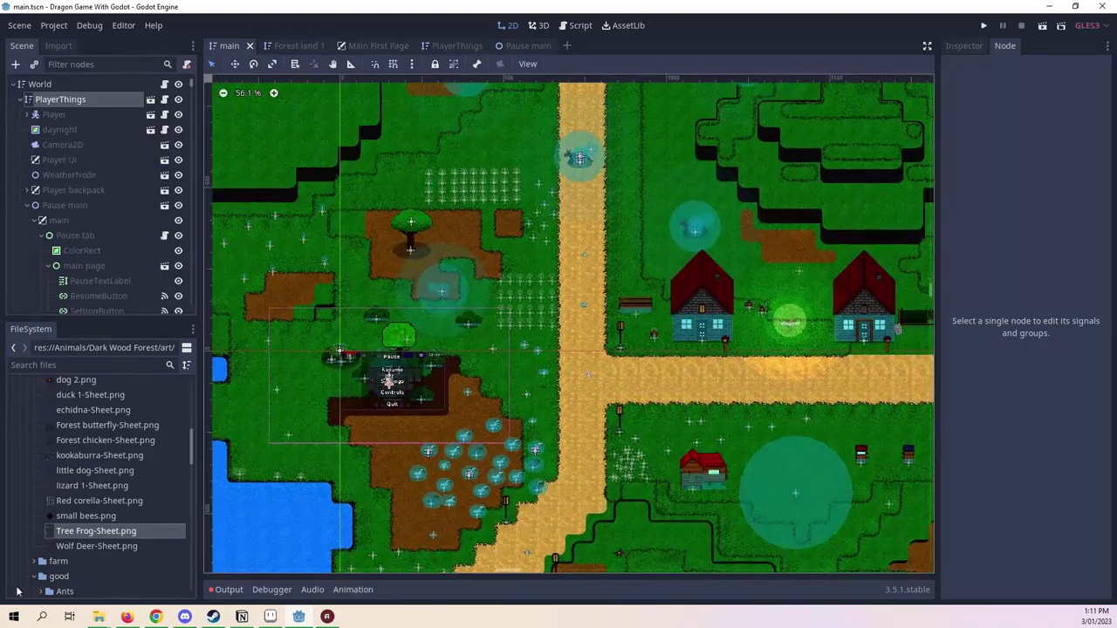
{"action": "scroll", "coordinate": [92, 524], "scroll_direction": "down", "scroll_amount": 3}
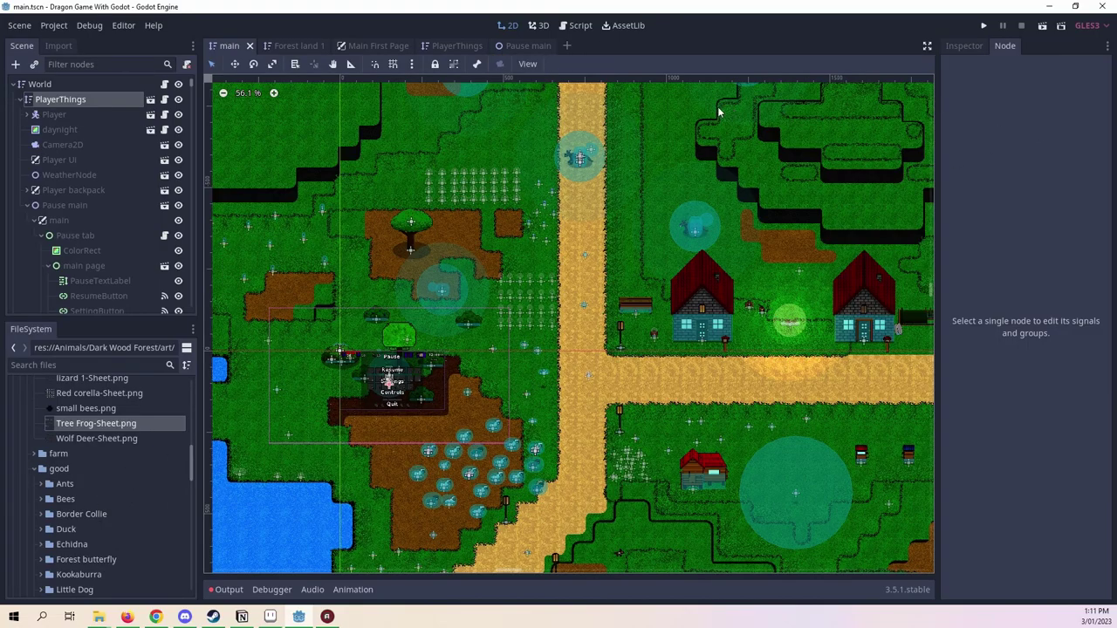
Create a new scene with a KinematicBody2D as its root node.
{"action": "left_click", "coordinate": [566, 46]}
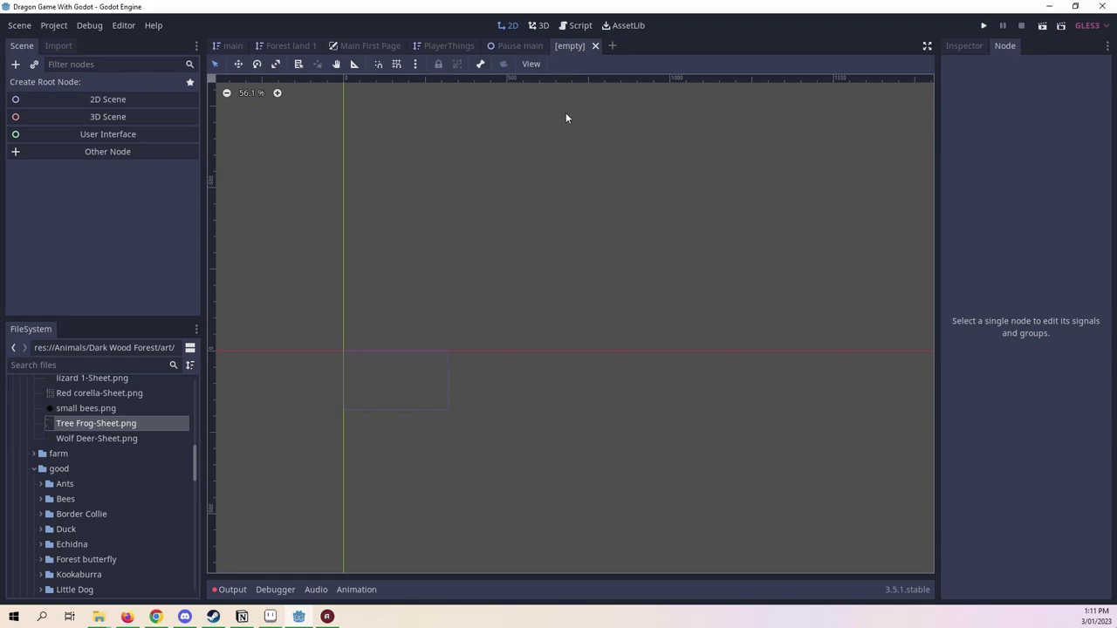
{"action": "left_click", "coordinate": [97, 153]}
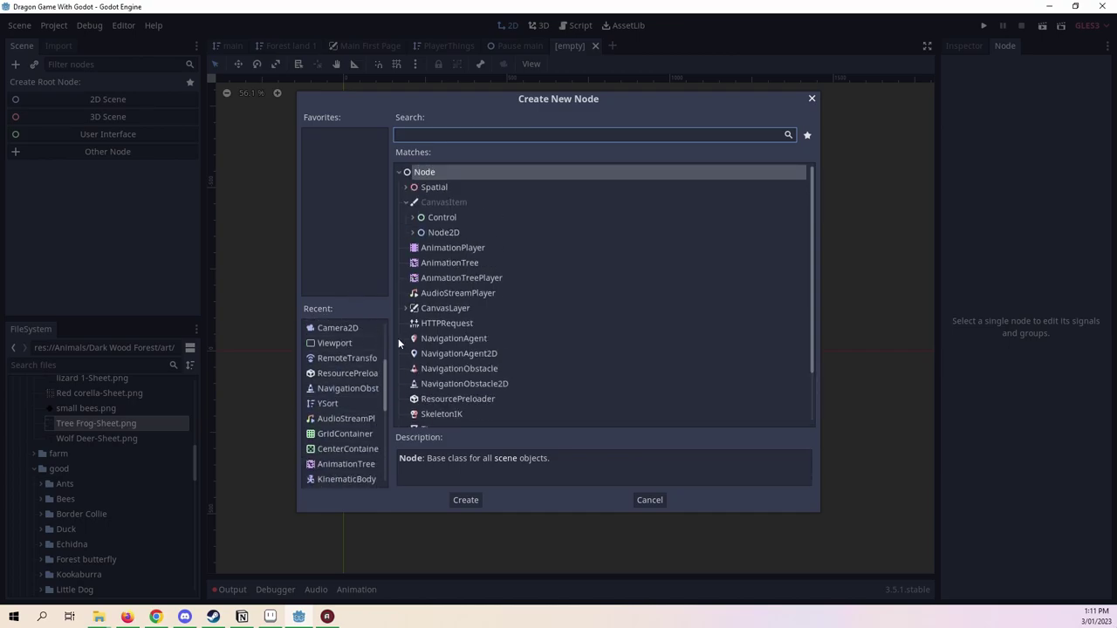
{"action": "scroll", "coordinate": [332, 393], "scroll_direction": "down", "scroll_amount": 5}
{"action": "double_click", "coordinate": [349, 358]}
{"action": "scroll", "coordinate": [448, 306], "scroll_direction": "up", "scroll_amount": 4}
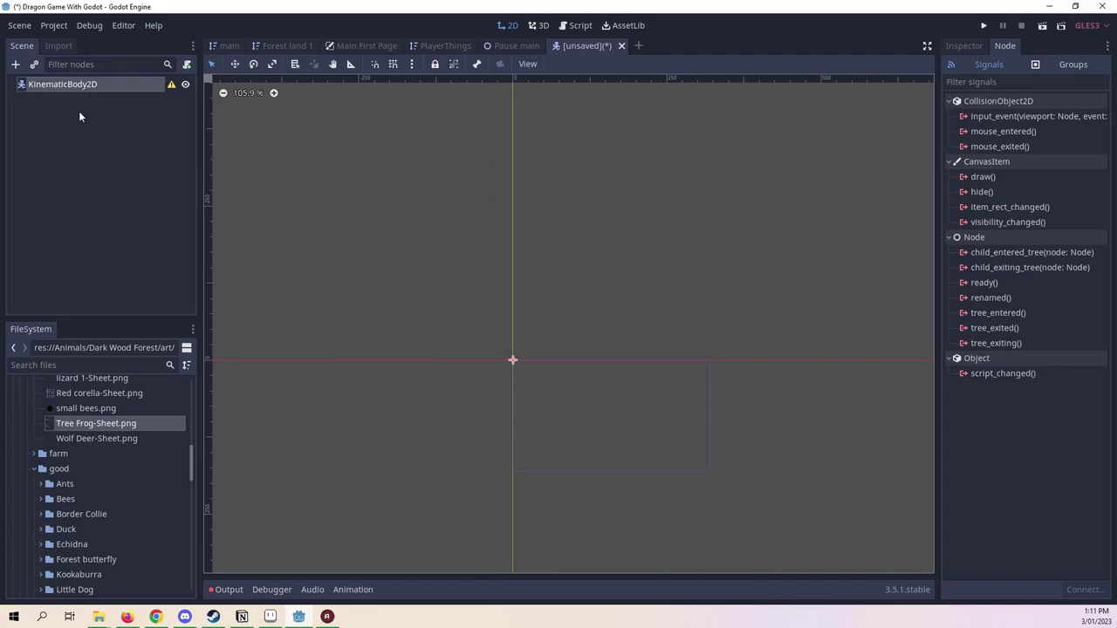
{"action": "scroll", "coordinate": [477, 302], "scroll_direction": "up", "scroll_amount": 6}
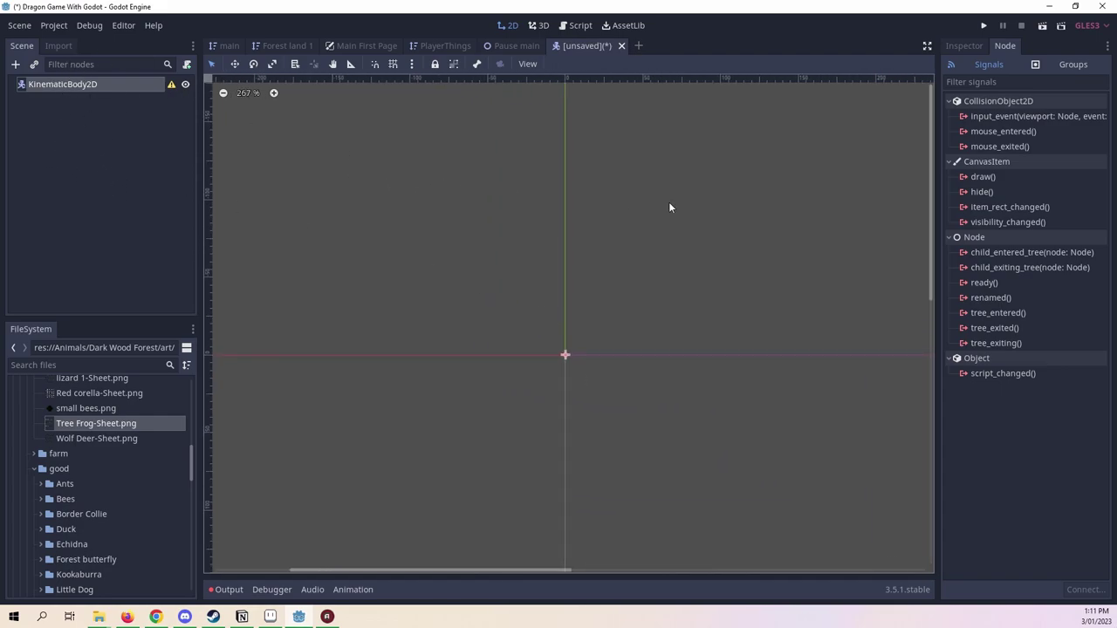
Add Tree Frog-Sheet.png to the scene as a sprite and select it on the canvas.
{"action": "right_click", "coordinate": [103, 84]}
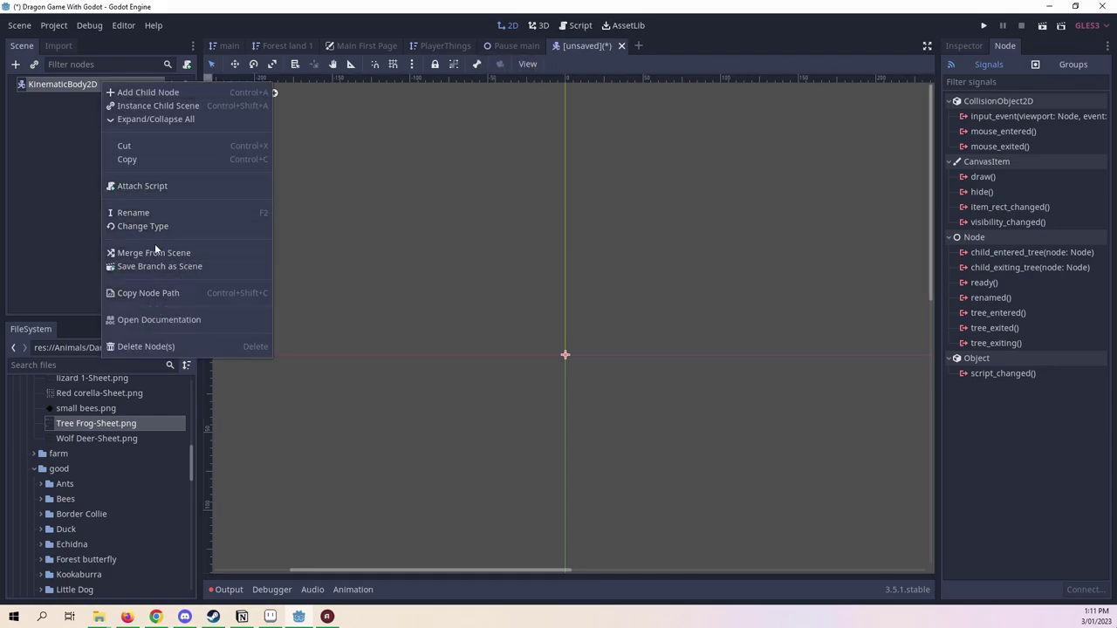
{"action": "left_click", "coordinate": [683, 291]}
{"action": "scroll", "coordinate": [568, 363], "scroll_direction": "up", "scroll_amount": 1}
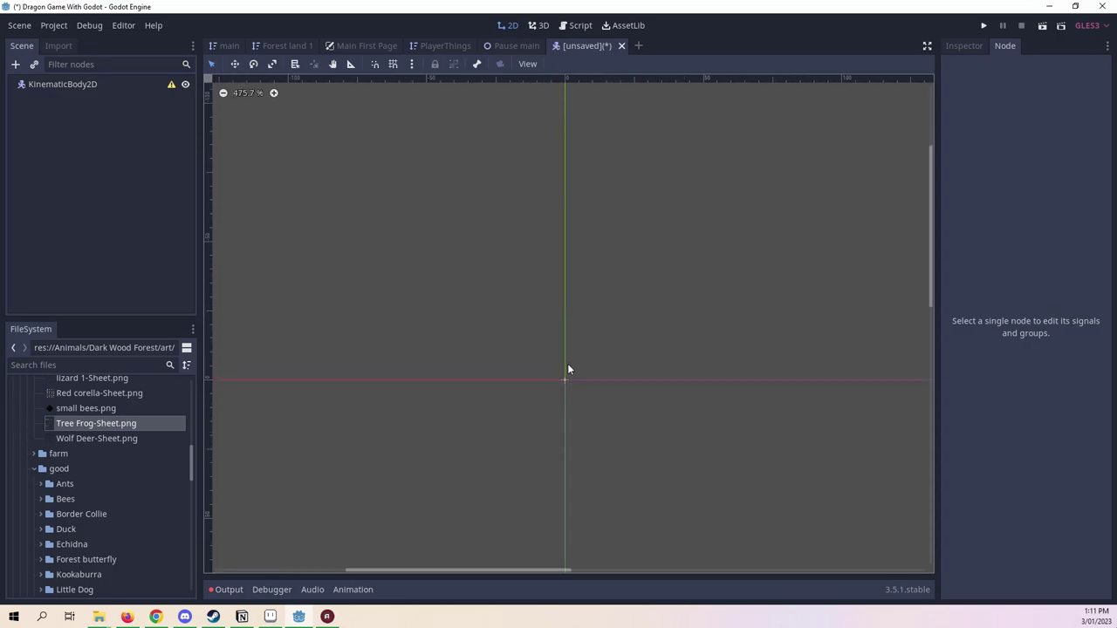
{"action": "left_click_drag", "start_coordinate": [96, 424], "coordinate": [589, 375]}
{"action": "scroll", "coordinate": [655, 391], "scroll_direction": "down", "scroll_amount": 12}
{"action": "left_click", "coordinate": [602, 358]}
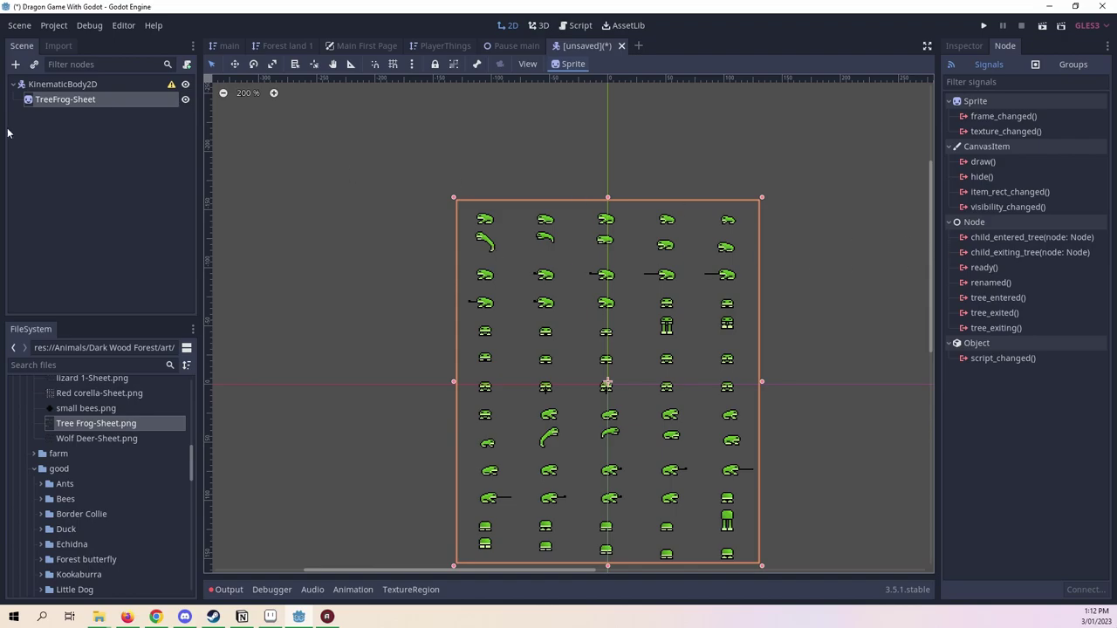
Set the TreeFrog-Sheet sprite's Hframes to 5 and Vframes to 13 in the Inspector.
{"action": "left_click", "coordinate": [92, 84]}
{"action": "left_click", "coordinate": [967, 46]}
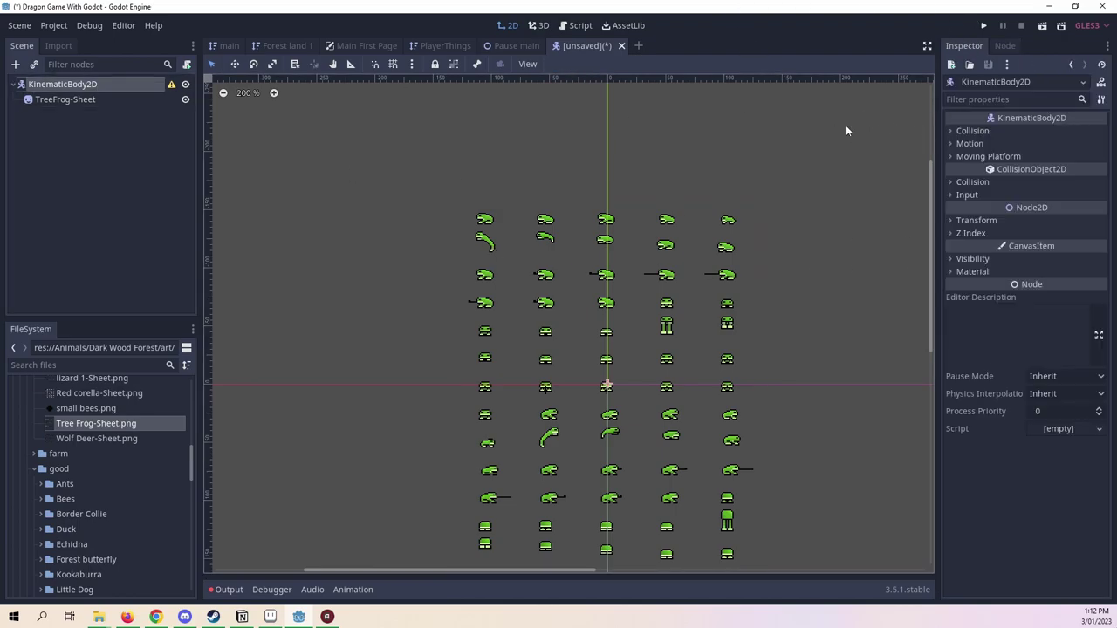
{"action": "left_click", "coordinate": [65, 99]}
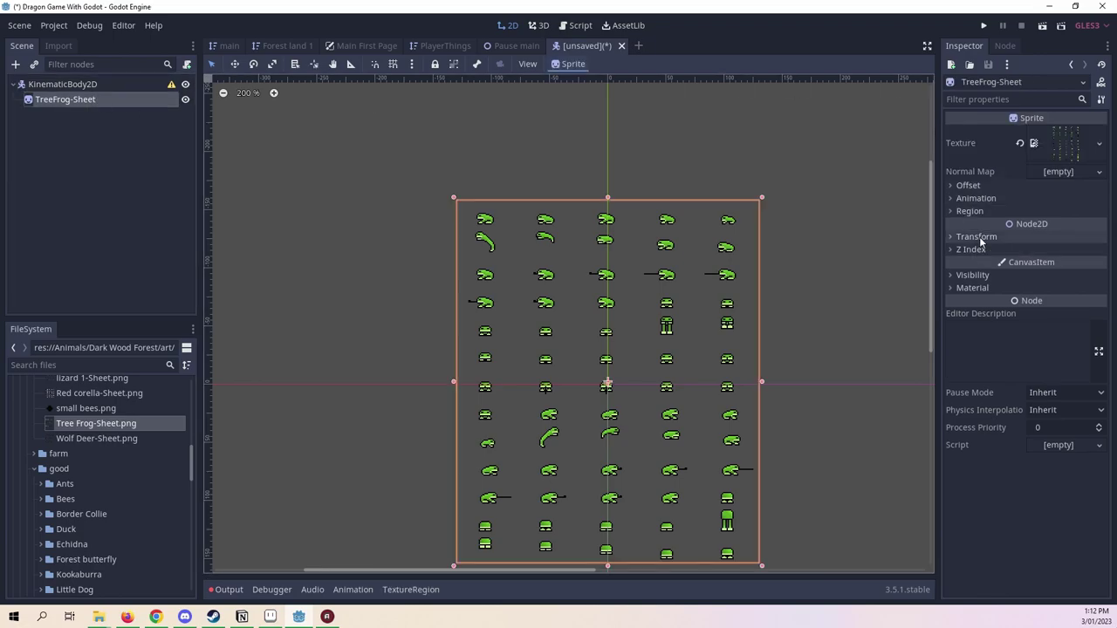
{"action": "left_click", "coordinate": [999, 238]}
{"action": "left_click", "coordinate": [988, 196]}
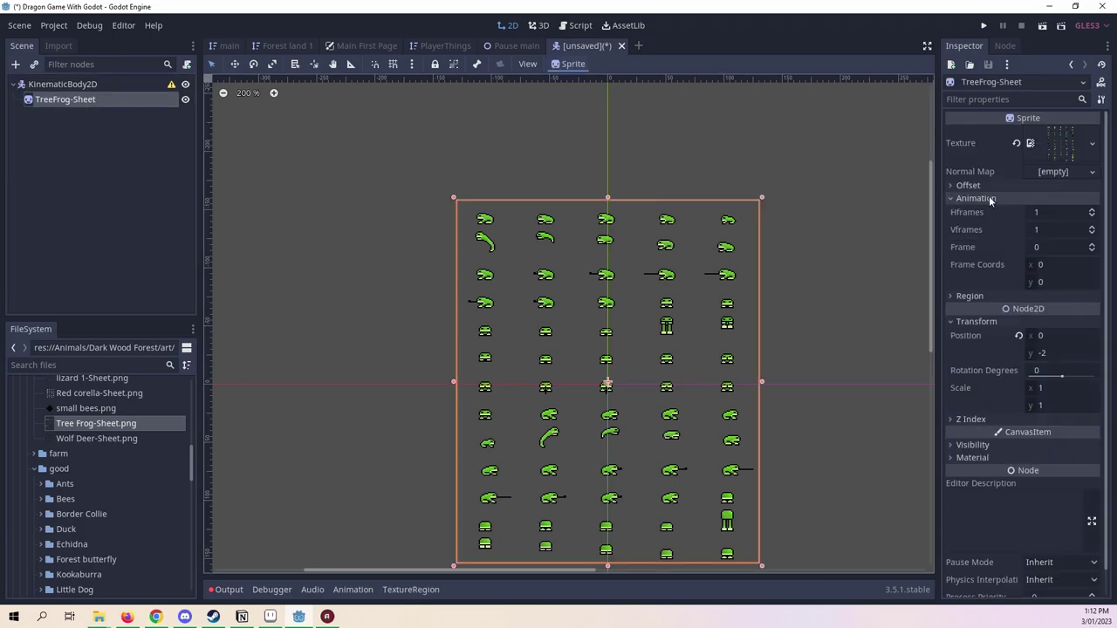
{"action": "left_click", "coordinate": [1062, 212]}
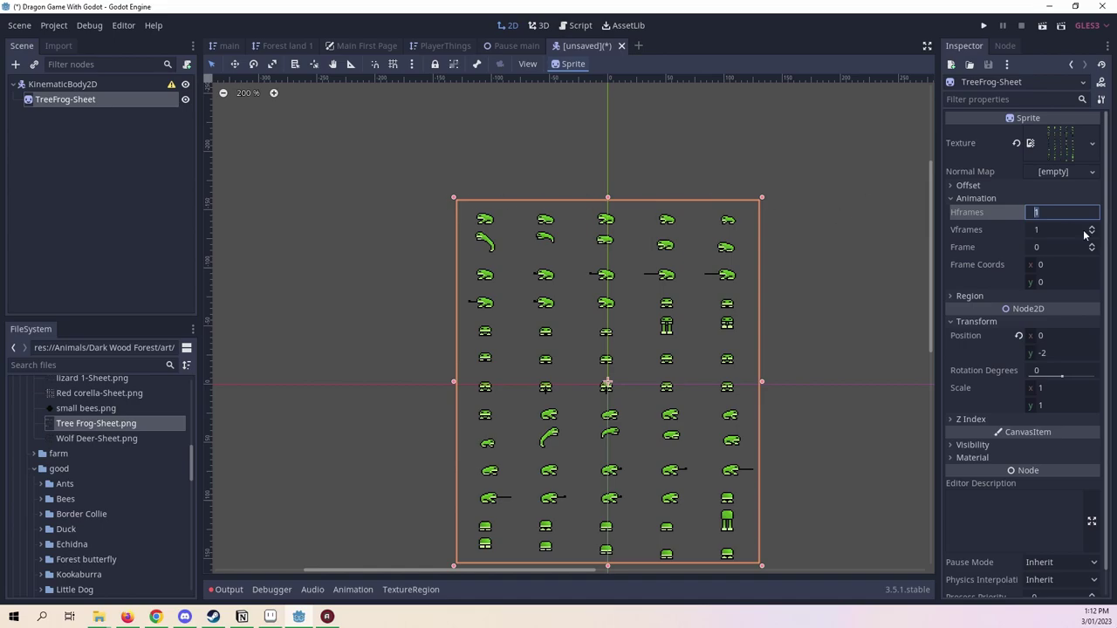
{"action": "type", "text": "5"}
{"action": "key", "text": "Return"}
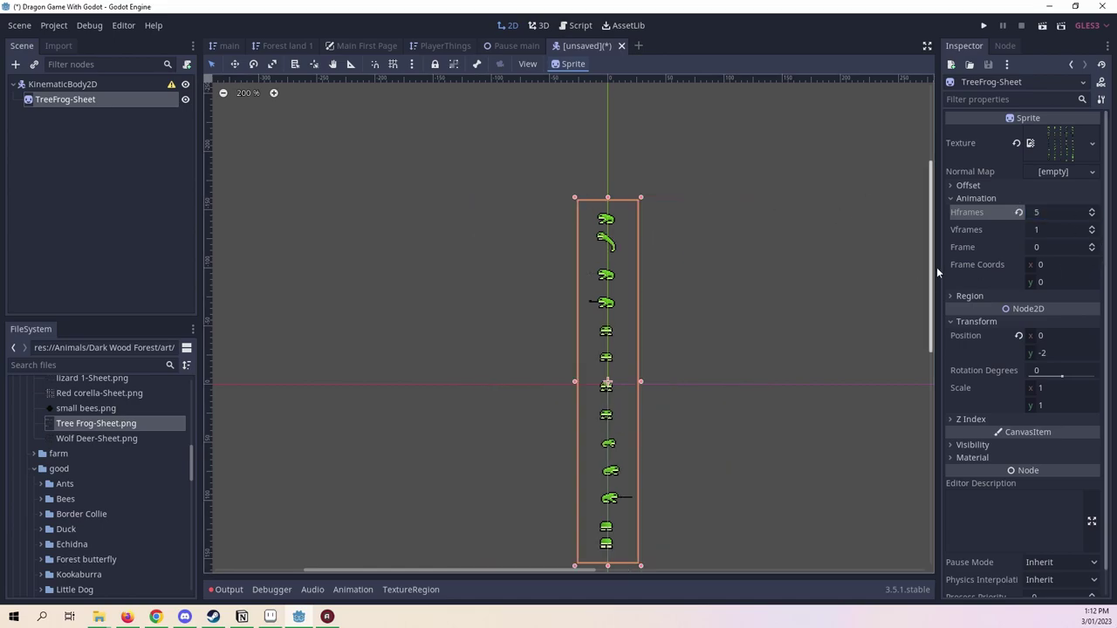
{"action": "left_click", "coordinate": [1048, 231]}
{"action": "type", "text": "13"}
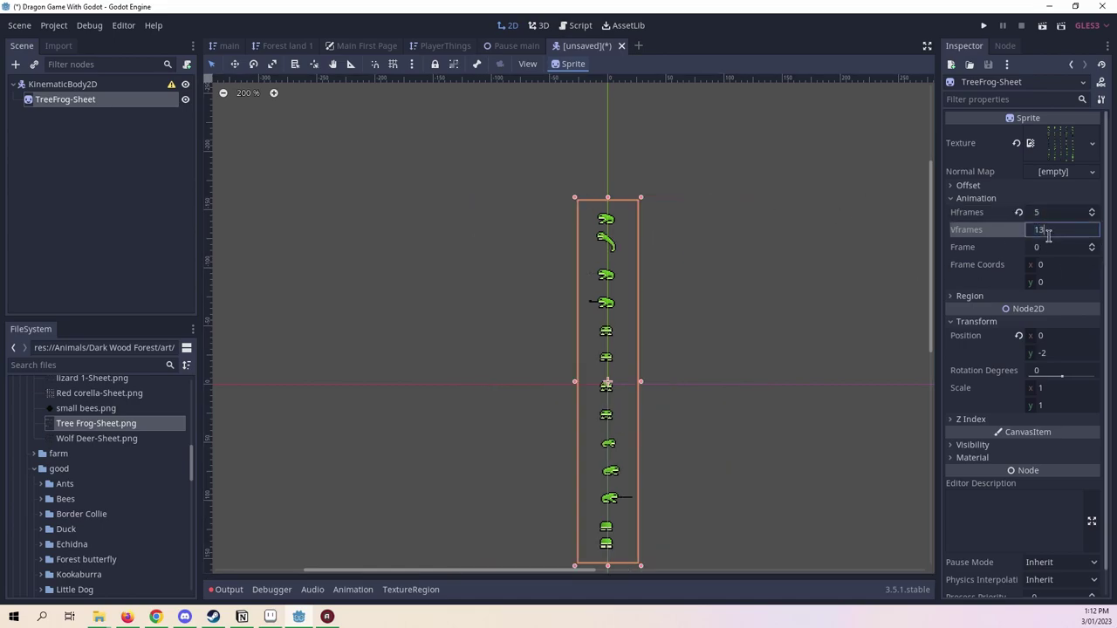
{"action": "key", "text": "Return"}
{"action": "scroll", "coordinate": [628, 375], "scroll_direction": "up", "scroll_amount": 4}
Nudge the frog sprite with test drags, then undo it back to position (0, 0).
{"action": "scroll", "coordinate": [632, 367], "scroll_direction": "up", "scroll_amount": 1}
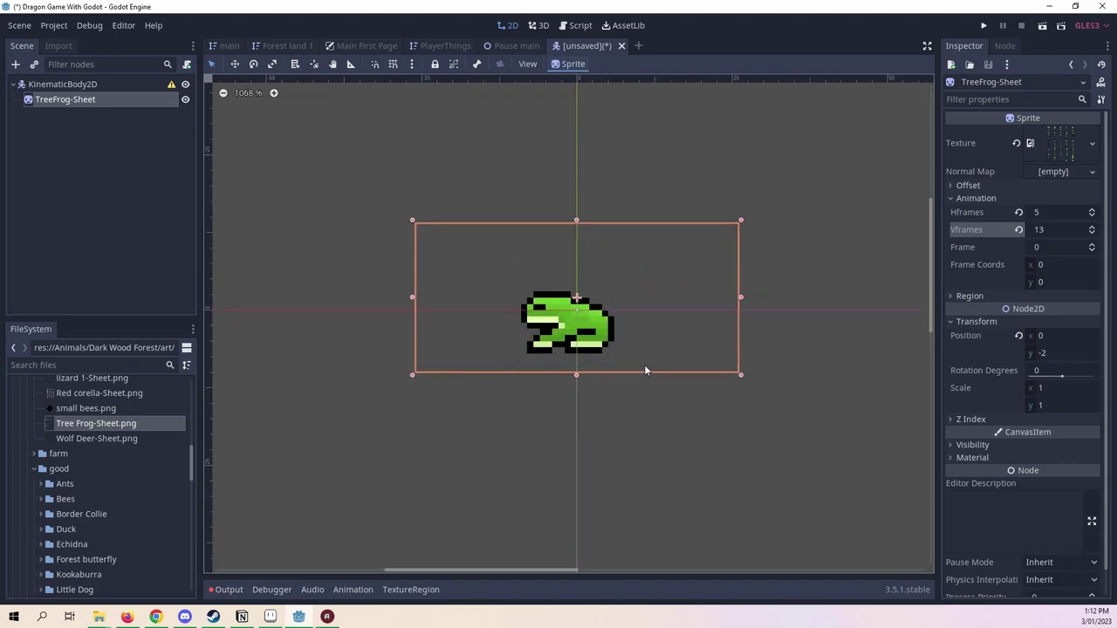
{"action": "left_click_drag", "start_coordinate": [669, 294], "coordinate": [679, 246]}
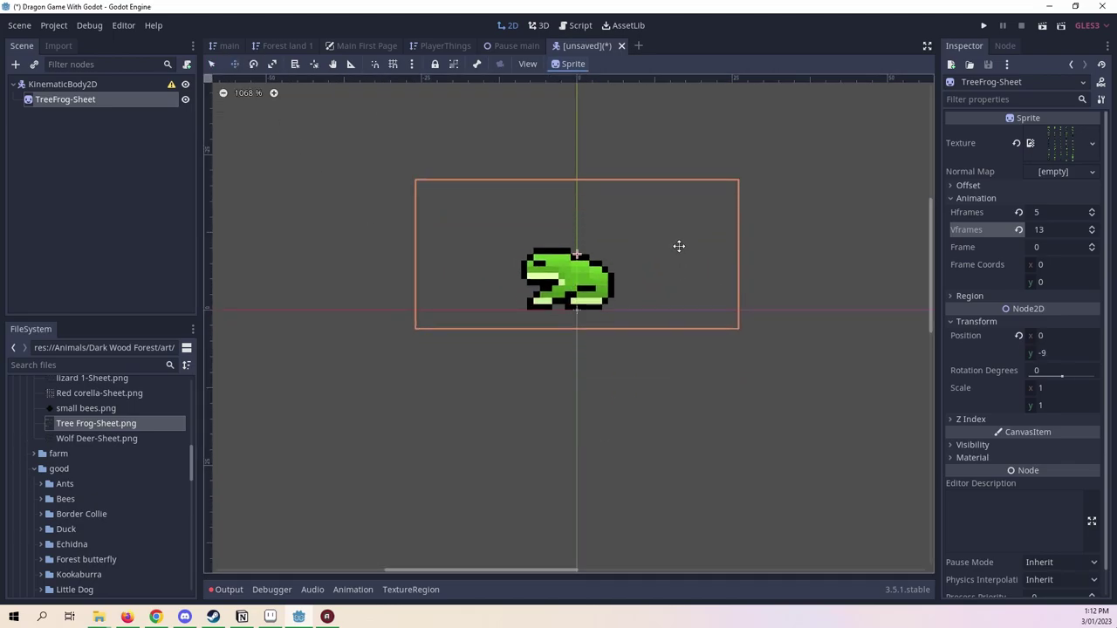
{"action": "scroll", "coordinate": [590, 272], "scroll_direction": "up", "scroll_amount": 1}
{"action": "left_click_drag", "start_coordinate": [591, 272], "coordinate": [598, 272]}
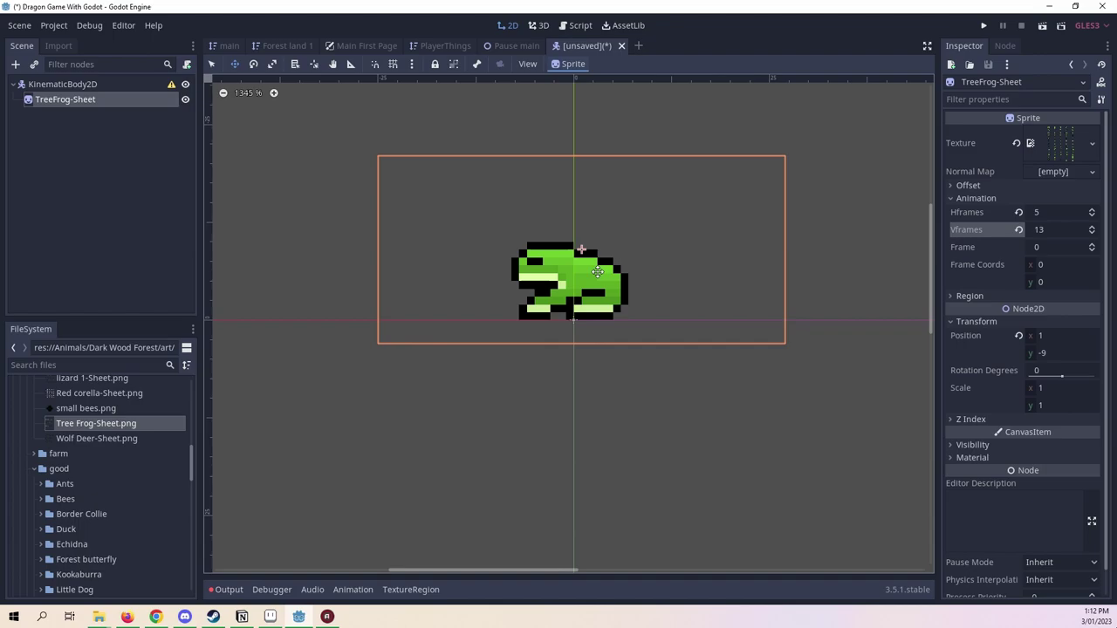
{"action": "scroll", "coordinate": [597, 273], "scroll_direction": "up", "scroll_amount": 2}
{"action": "left_click_drag", "start_coordinate": [555, 302], "coordinate": [573, 302]}
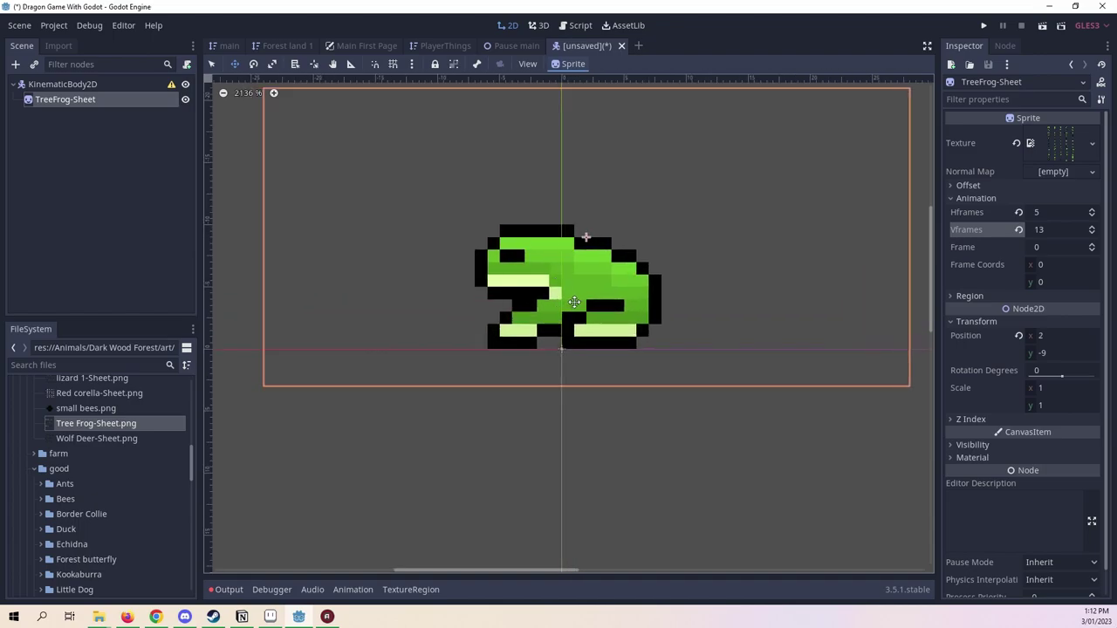
{"action": "scroll", "coordinate": [207, 467], "scroll_direction": "down", "scroll_amount": 1}
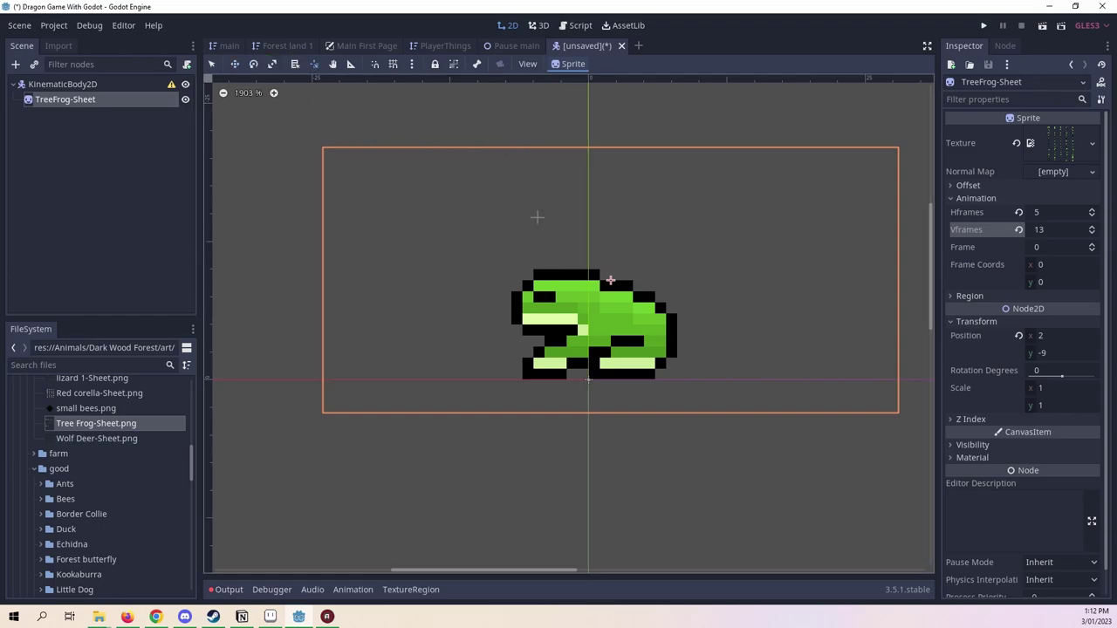
{"action": "scroll", "coordinate": [672, 328], "scroll_direction": "up", "scroll_amount": 1}
{"action": "key", "text": "ctrl+z"}
{"action": "key", "text": "ctrl+z"}
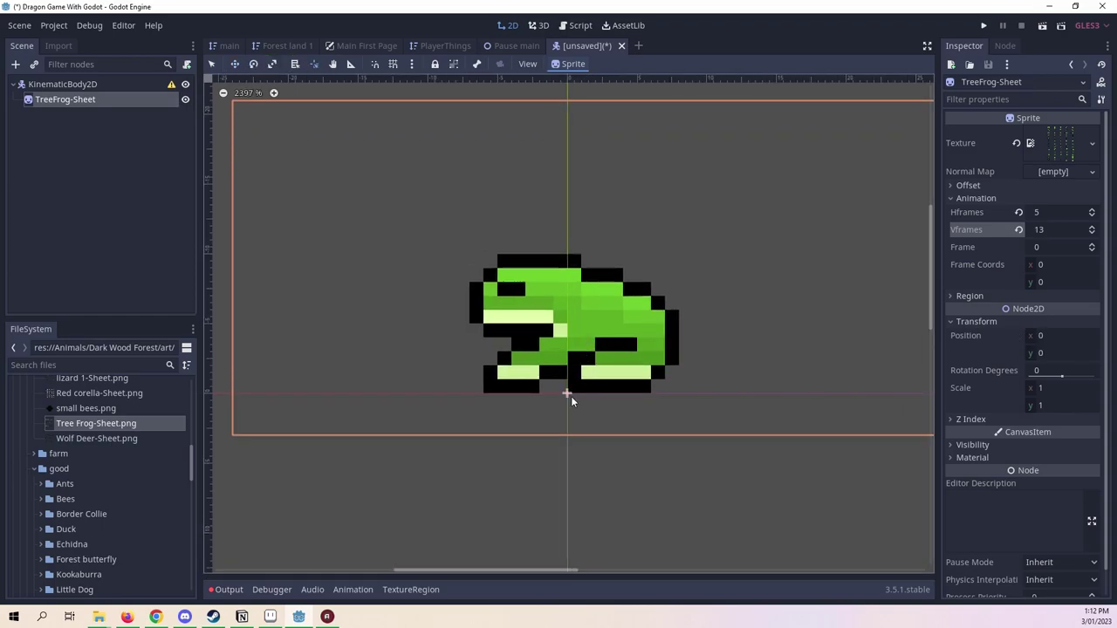
{"action": "left_click", "coordinate": [117, 84]}
Enable collision layer 5 (Enemy) on the KinematicBody2D alongside layer 1.
{"action": "scroll", "coordinate": [490, 131], "scroll_direction": "down", "scroll_amount": 1}
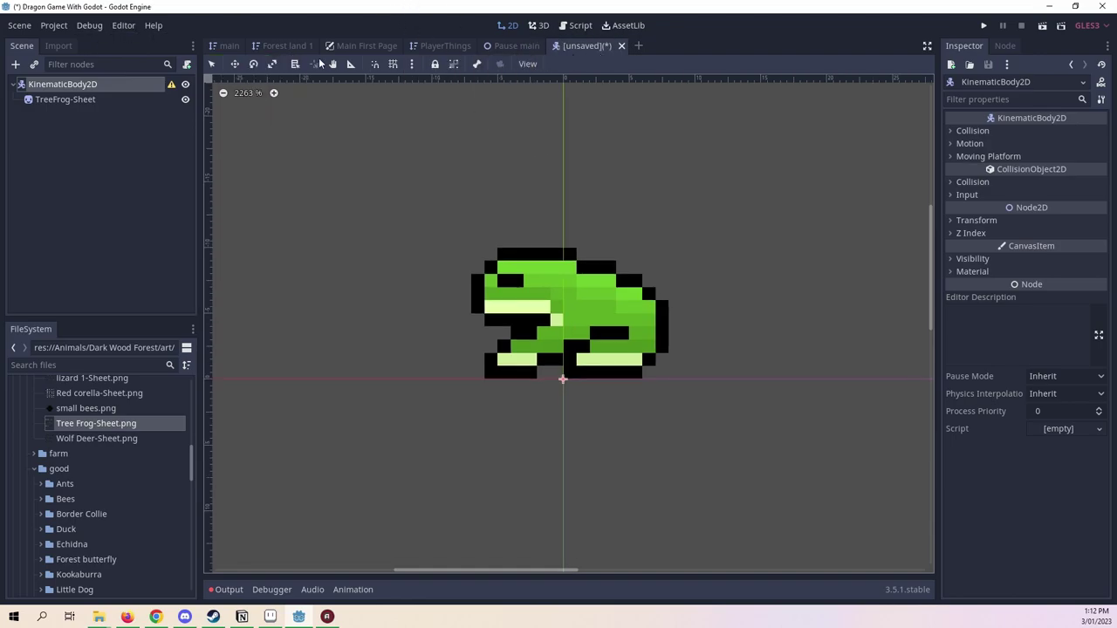
{"action": "scroll", "coordinate": [779, 214], "scroll_direction": "up", "scroll_amount": 3}
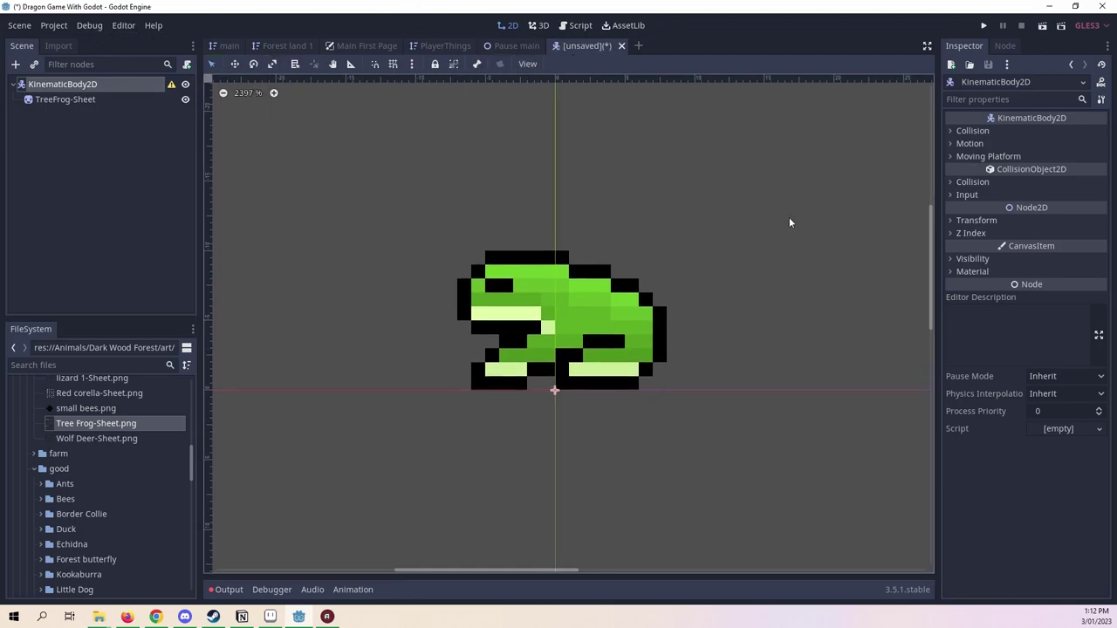
{"action": "left_click", "coordinate": [1014, 183]}
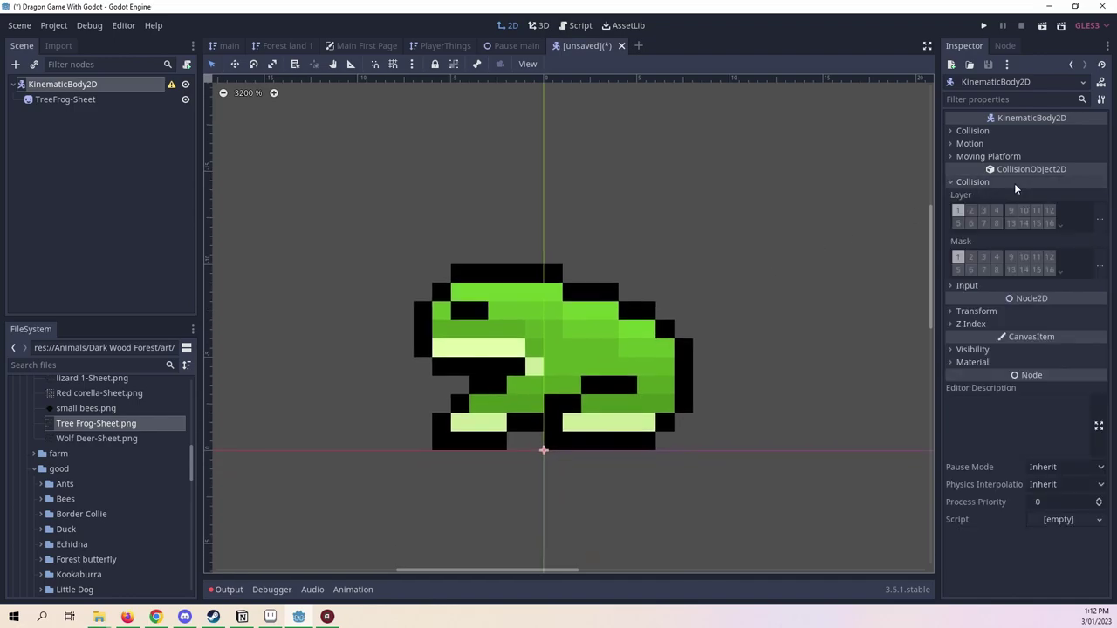
{"action": "left_click", "coordinate": [1014, 183]}
{"action": "left_click", "coordinate": [1014, 183]}
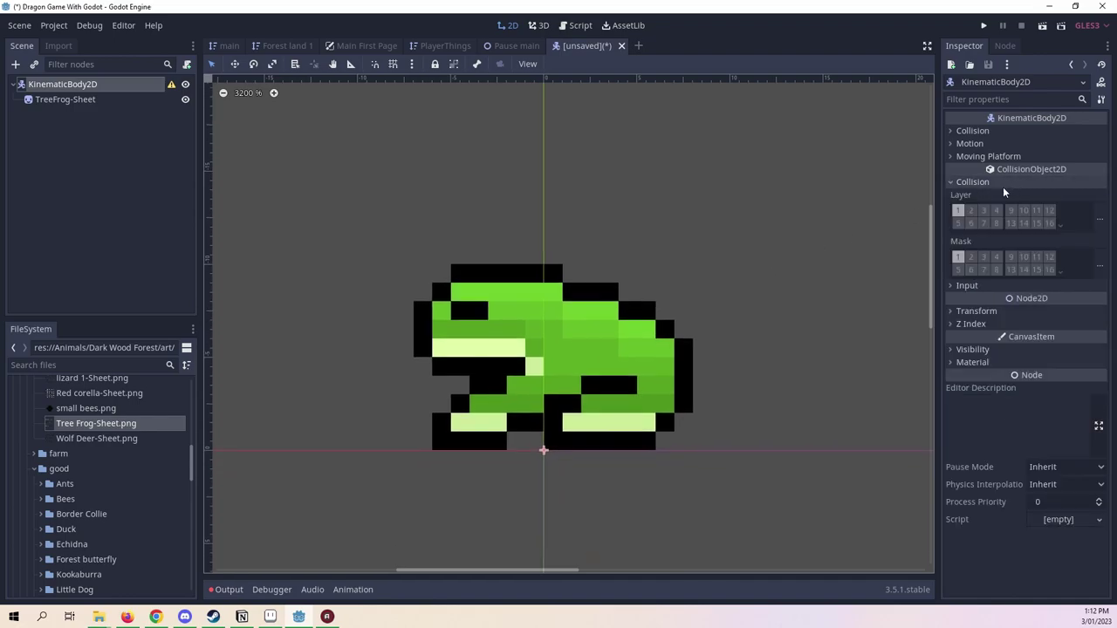
{"action": "left_click", "coordinate": [960, 225]}
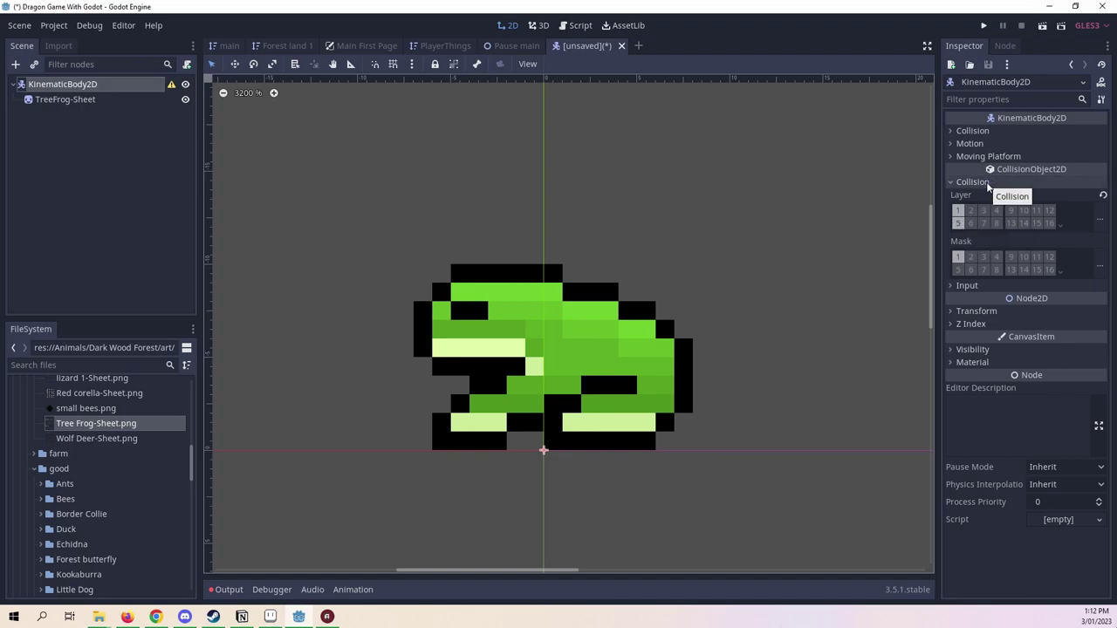
{"action": "left_click", "coordinate": [987, 182]}
{"action": "left_click", "coordinate": [986, 181]}
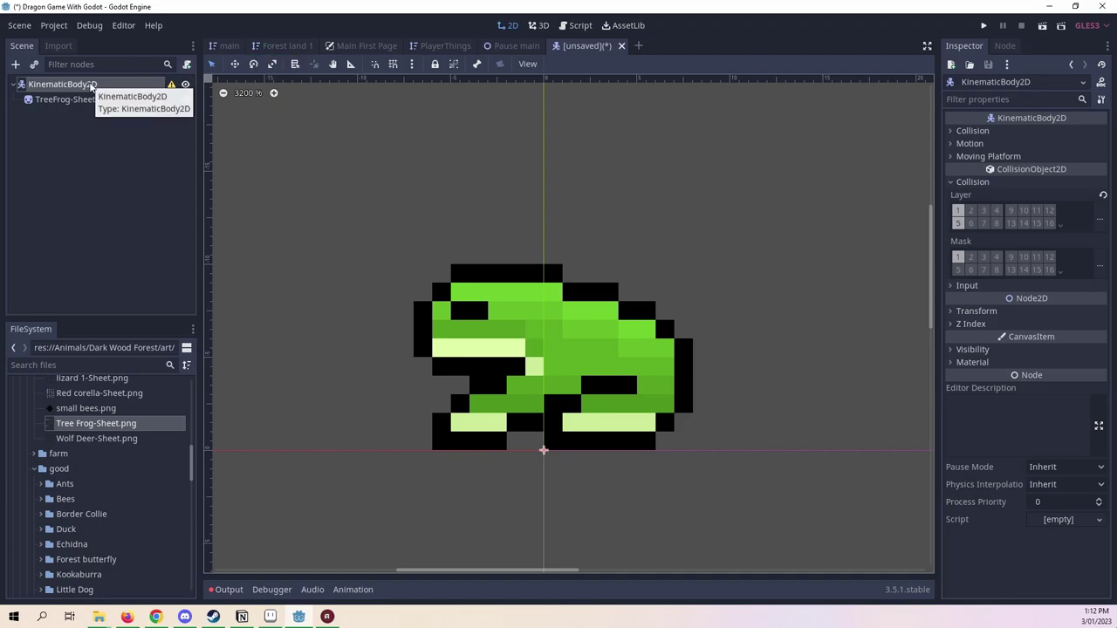
Open the BorderCollie Black scene to inspect how its Shadow node is set up.
{"action": "scroll", "coordinate": [80, 471], "scroll_direction": "up", "scroll_amount": 10}
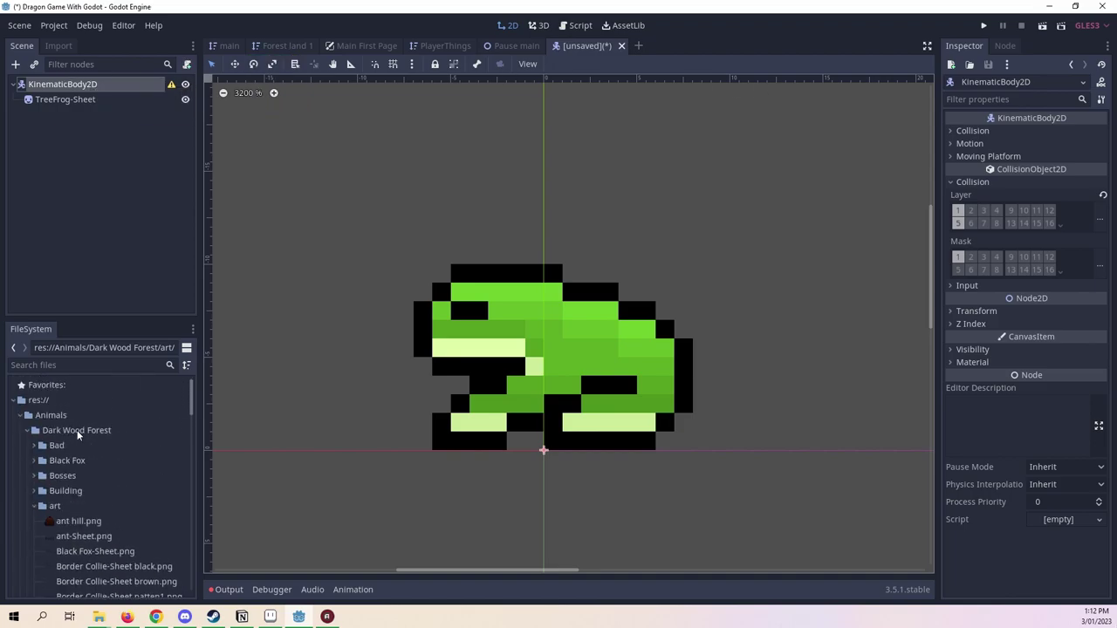
{"action": "scroll", "coordinate": [76, 430], "scroll_direction": "down", "scroll_amount": 10}
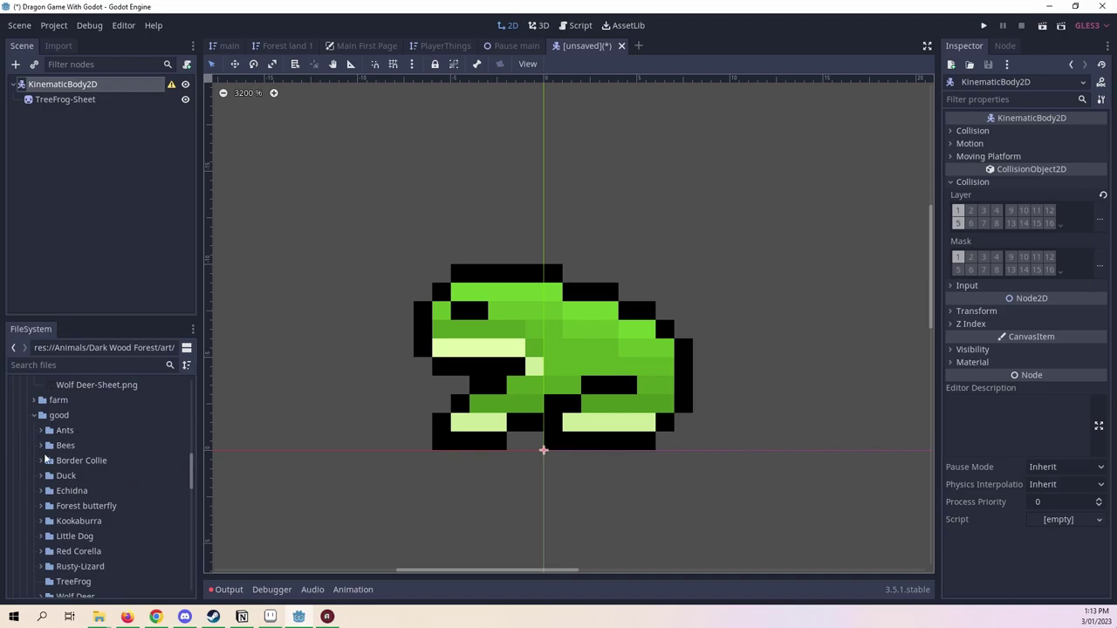
{"action": "left_click", "coordinate": [40, 445]}
{"action": "scroll", "coordinate": [35, 452], "scroll_direction": "down", "scroll_amount": 2}
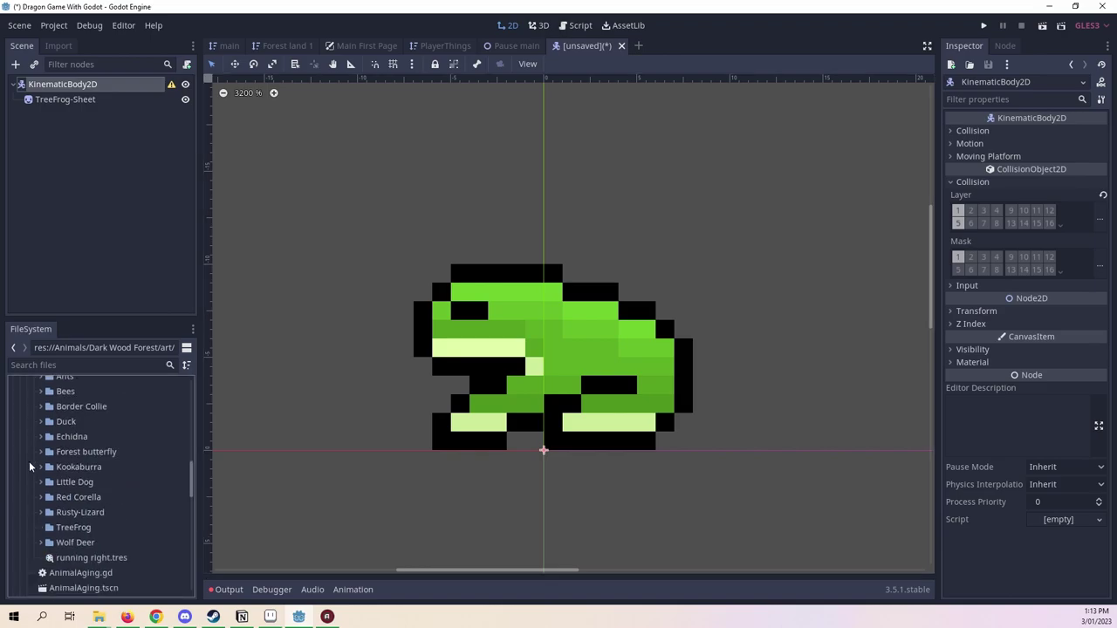
{"action": "left_click", "coordinate": [40, 407]}
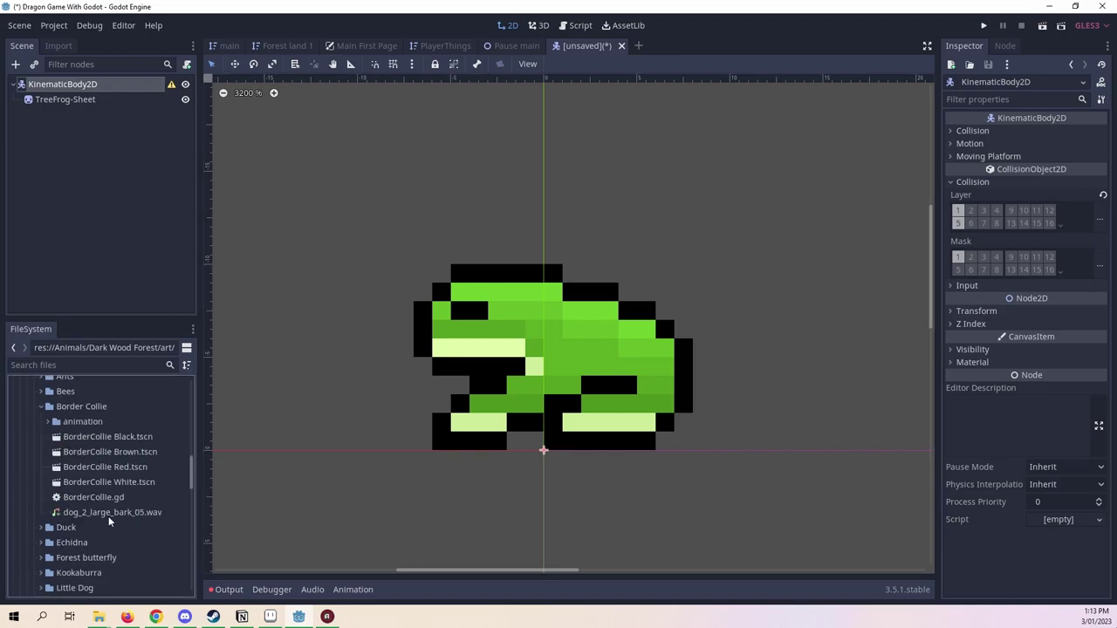
{"action": "double_click", "coordinate": [95, 439]}
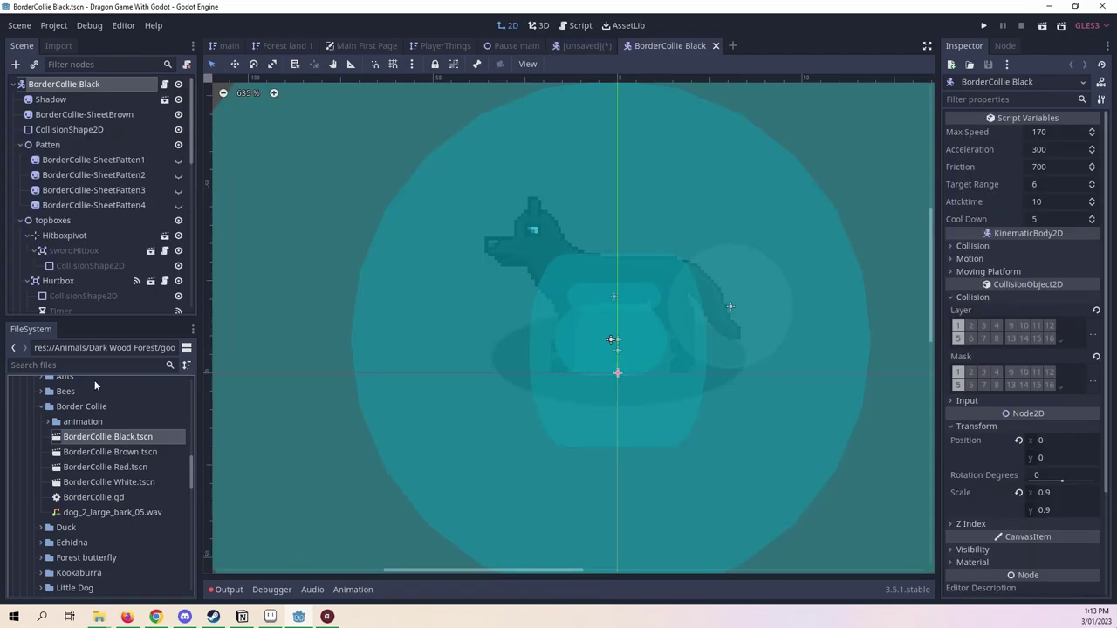
{"action": "left_click", "coordinate": [20, 144]}
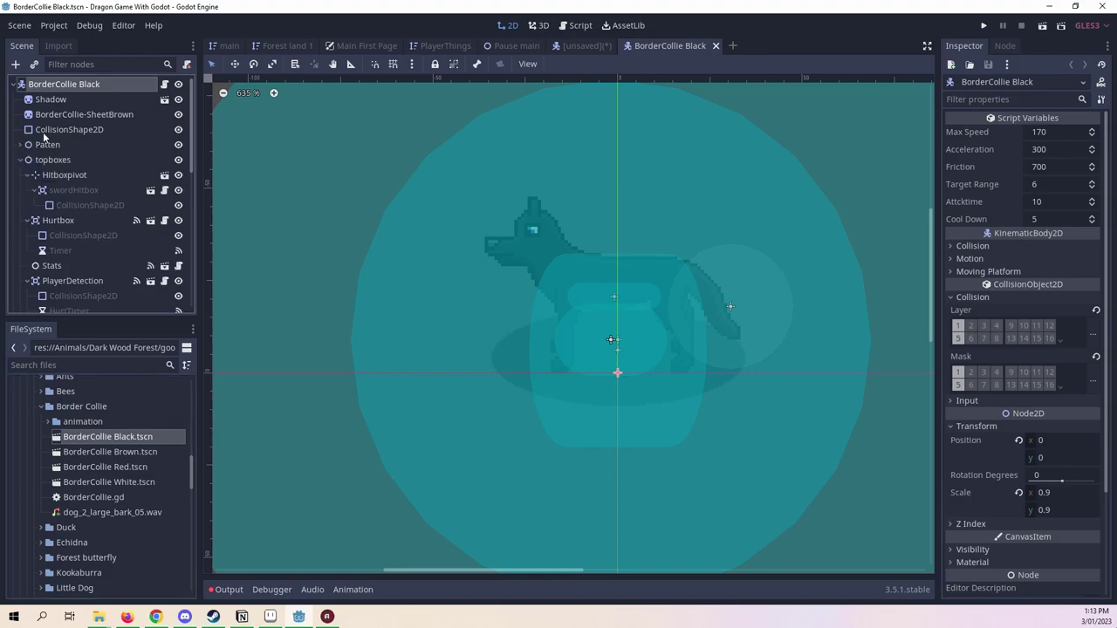
{"action": "left_click", "coordinate": [53, 100]}
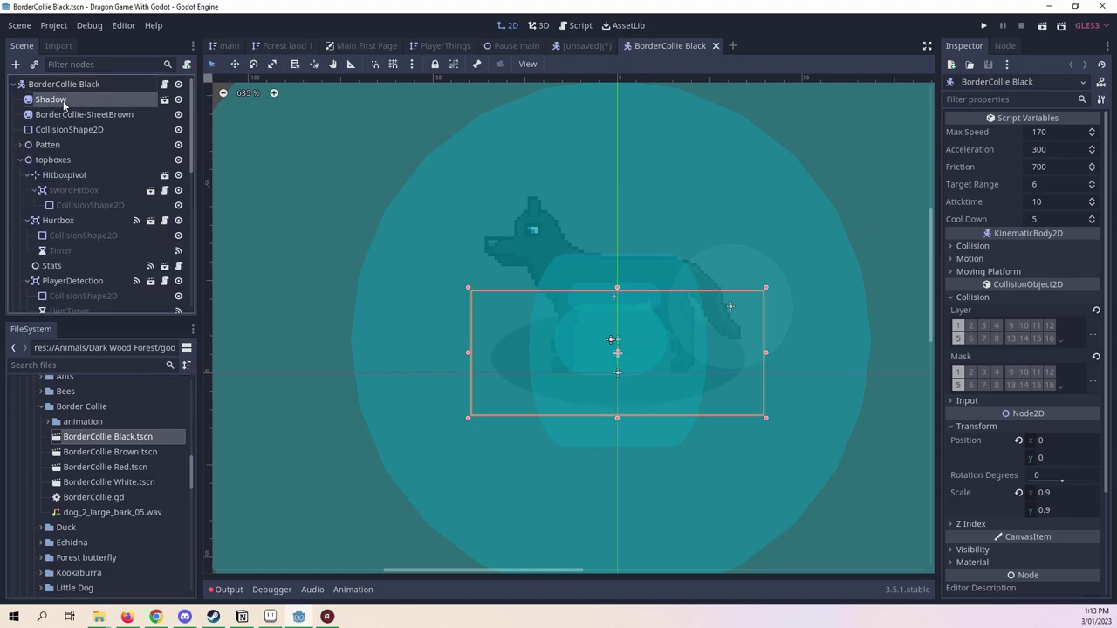
Instance Shadow.tscn into the unsaved frog scene under the KinematicBody2D.
{"action": "left_click", "coordinate": [586, 46]}
{"action": "scroll", "coordinate": [125, 523], "scroll_direction": "down", "scroll_amount": 15}
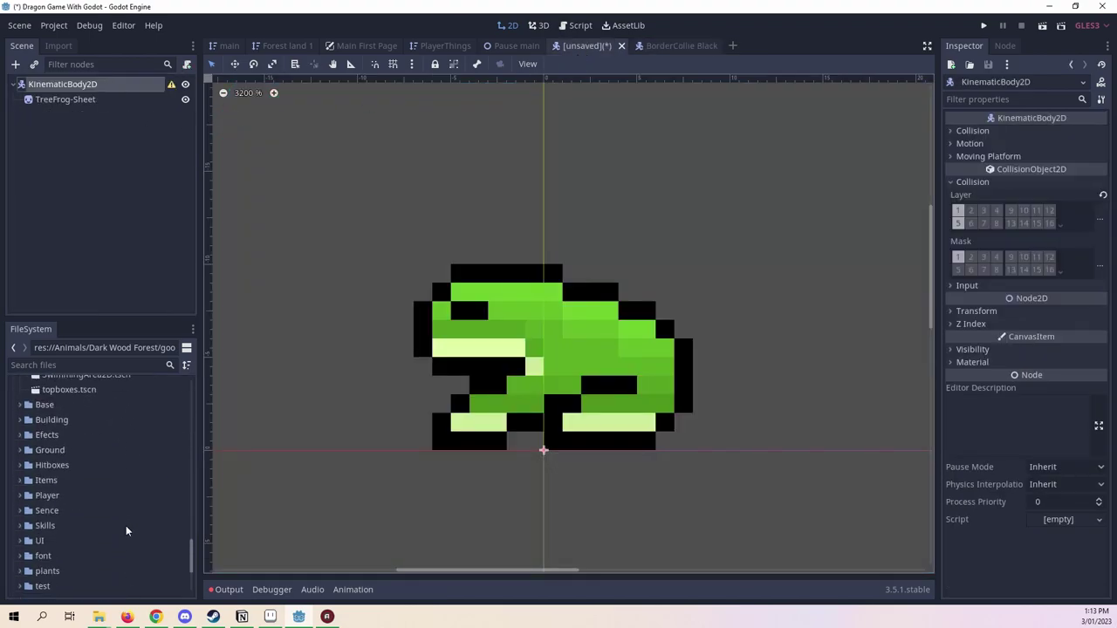
{"action": "mouse_move", "coordinate": [68, 566]}
{"action": "left_mouse_down"}
{"action": "mouse_move", "coordinate": [691, 442]}
{"action": "mouse_move", "coordinate": [329, 419]}
{"action": "mouse_move", "coordinate": [509, 434]}
{"action": "mouse_move", "coordinate": [103, 534]}
{"action": "mouse_move", "coordinate": [96, 560]}
{"action": "mouse_move", "coordinate": [370, 476]}
{"action": "mouse_move", "coordinate": [444, 403]}
{"action": "mouse_move", "coordinate": [96, 80]}
{"action": "mouse_move", "coordinate": [93, 103]}
{"action": "mouse_move", "coordinate": [97, 92]}
{"action": "left_mouse_up"}
{"action": "scroll", "coordinate": [508, 434], "scroll_direction": "down", "scroll_amount": 3}
{"action": "scroll", "coordinate": [506, 434], "scroll_direction": "down", "scroll_amount": 2}
Select the Shadow node and shrink it toward the frog's size.
{"action": "left_click", "coordinate": [72, 115]}
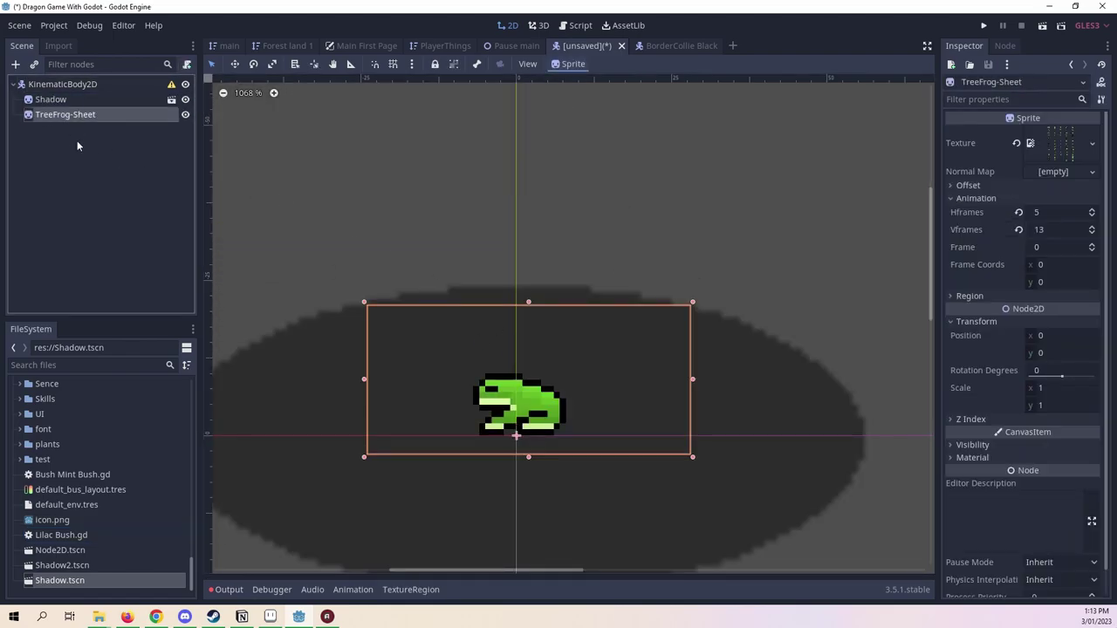
{"action": "left_click", "coordinate": [53, 98]}
{"action": "scroll", "coordinate": [562, 397], "scroll_direction": "down", "scroll_amount": 3}
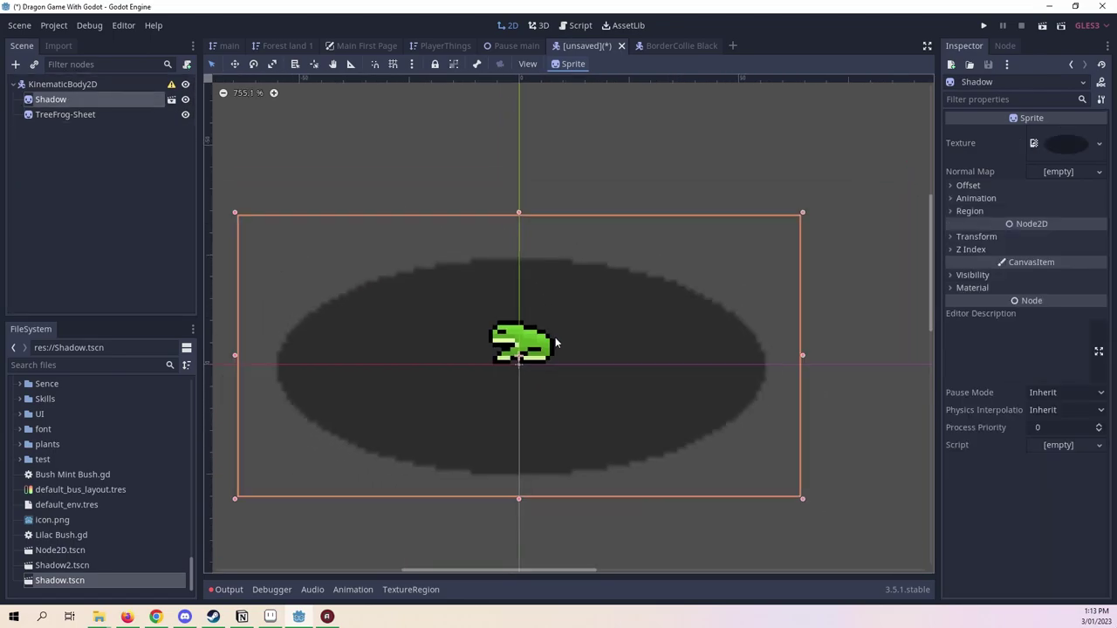
{"action": "scroll", "coordinate": [621, 332], "scroll_direction": "up", "scroll_amount": 1}
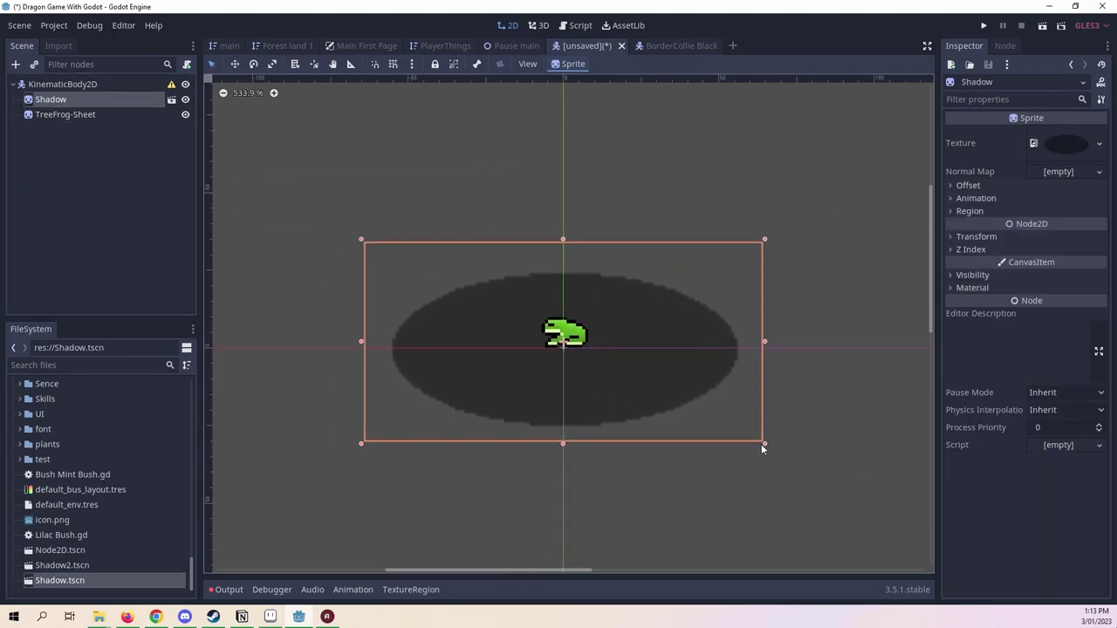
{"action": "left_click_drag", "start_coordinate": [761, 444], "coordinate": [683, 394]}
{"action": "left_click", "coordinate": [234, 64]}
{"action": "scroll", "coordinate": [428, 262], "scroll_direction": "up", "scroll_amount": 2}
{"action": "scroll", "coordinate": [641, 384], "scroll_direction": "up", "scroll_amount": 4}
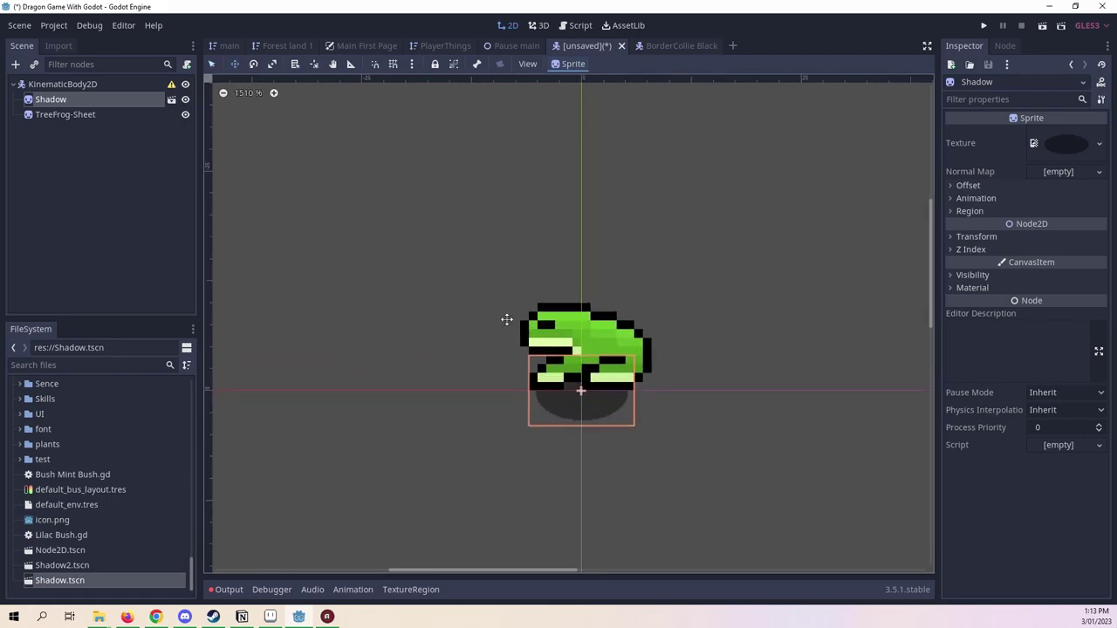
Flatten the shadow into a wide ellipse and position it just beneath the frog's feet.
{"action": "left_click", "coordinate": [211, 64]}
{"action": "left_click_drag", "start_coordinate": [636, 429], "coordinate": [679, 445]}
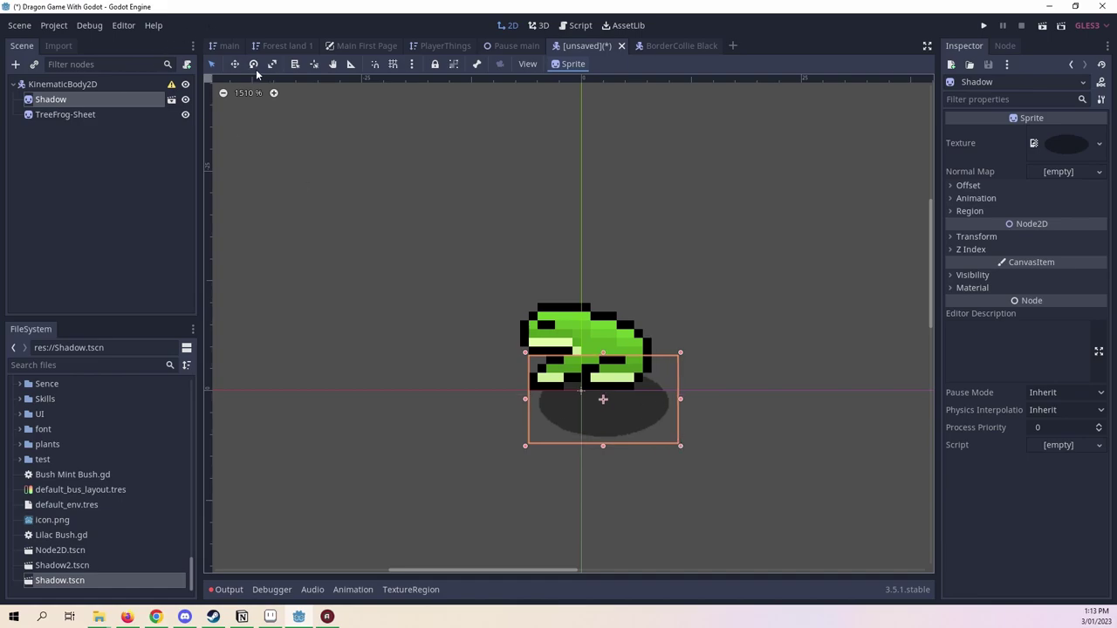
{"action": "left_click", "coordinate": [234, 63]}
{"action": "left_click_drag", "start_coordinate": [604, 376], "coordinate": [581, 366]}
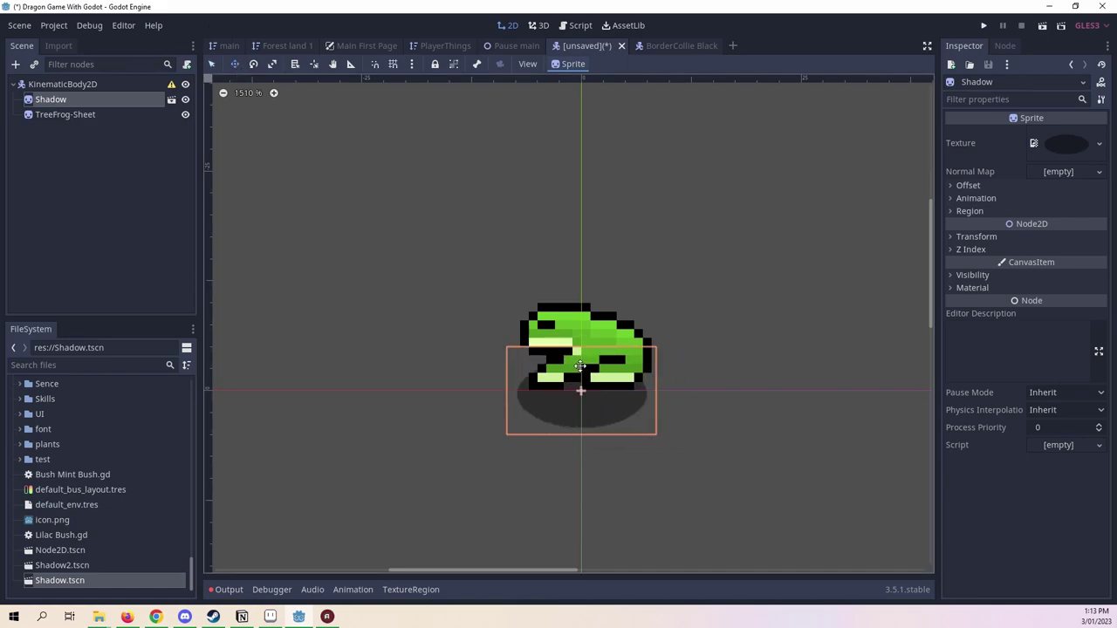
{"action": "left_click", "coordinate": [211, 63]}
{"action": "left_click_drag", "start_coordinate": [581, 434], "coordinate": [581, 411]}
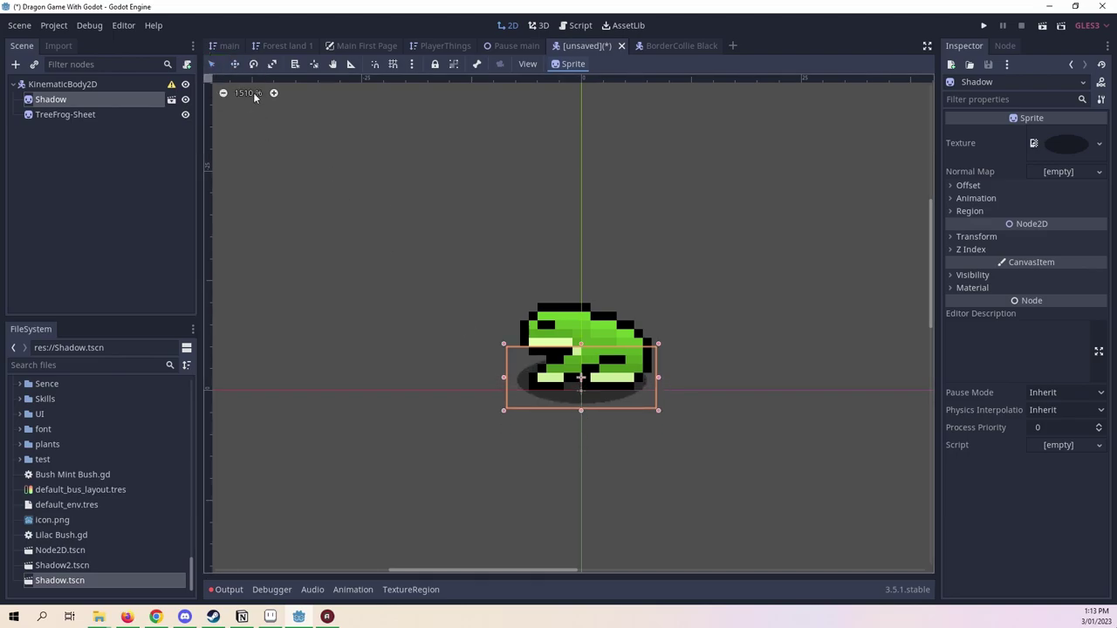
{"action": "key", "text": "w"}
{"action": "mouse_move", "coordinate": [575, 361]}
{"action": "left_mouse_down"}
{"action": "mouse_move", "coordinate": [579, 387]}
{"action": "mouse_move", "coordinate": [574, 367]}
{"action": "left_mouse_up"}
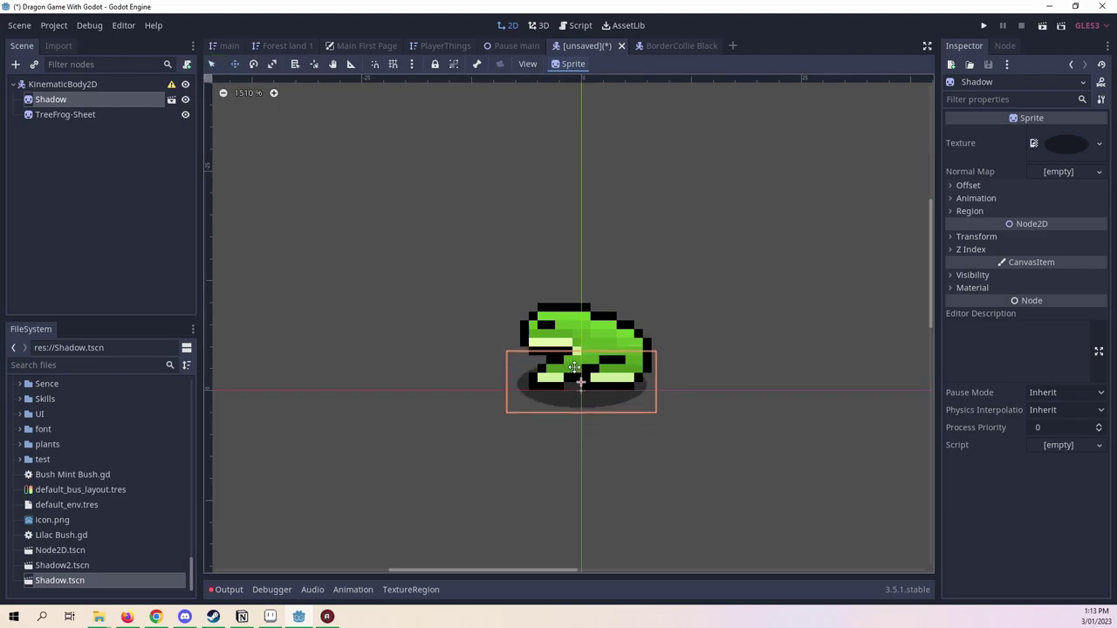
{"action": "scroll", "coordinate": [702, 318], "scroll_direction": "up", "scroll_amount": 1}
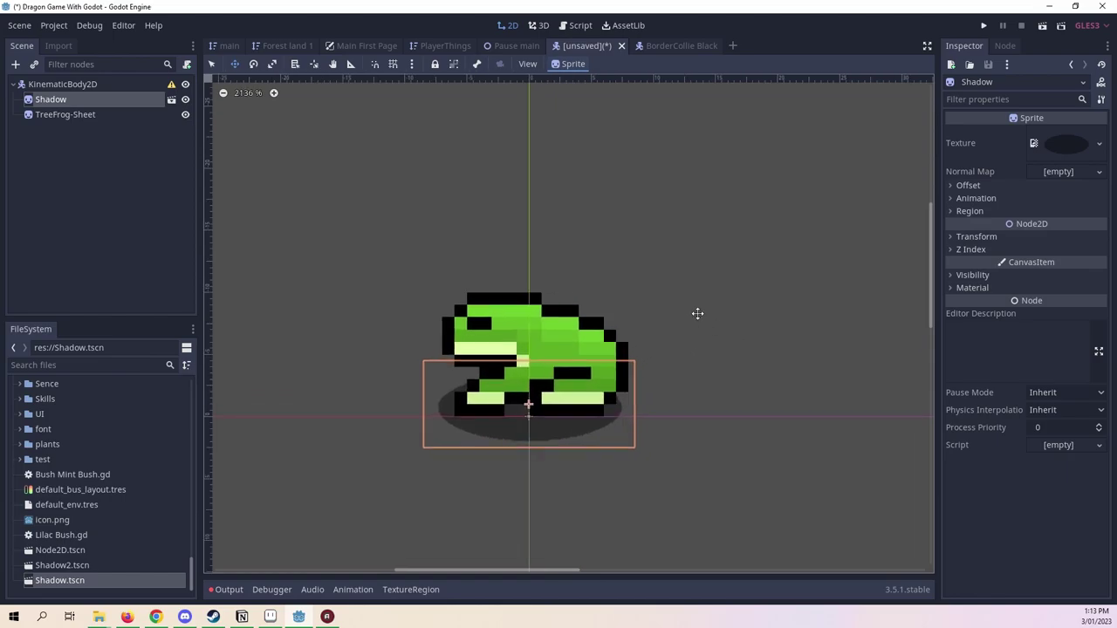
{"action": "left_click", "coordinate": [643, 239]}
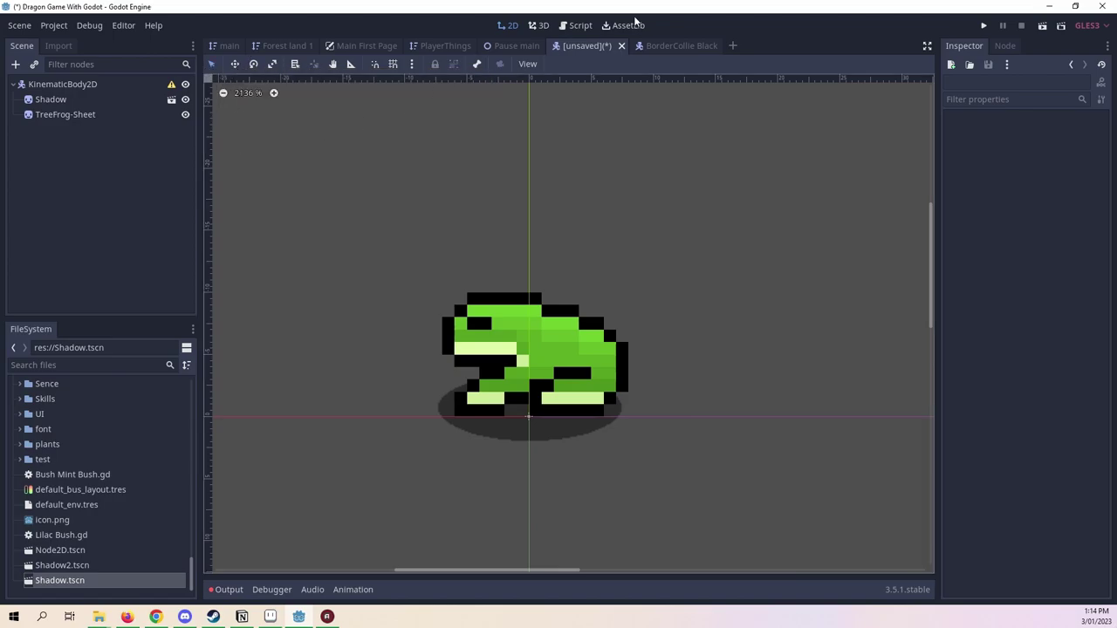
Look at the topboxes node in the BorderCollie Black scene for reference.
{"action": "left_click", "coordinate": [659, 45]}
{"action": "left_click", "coordinate": [568, 46]}
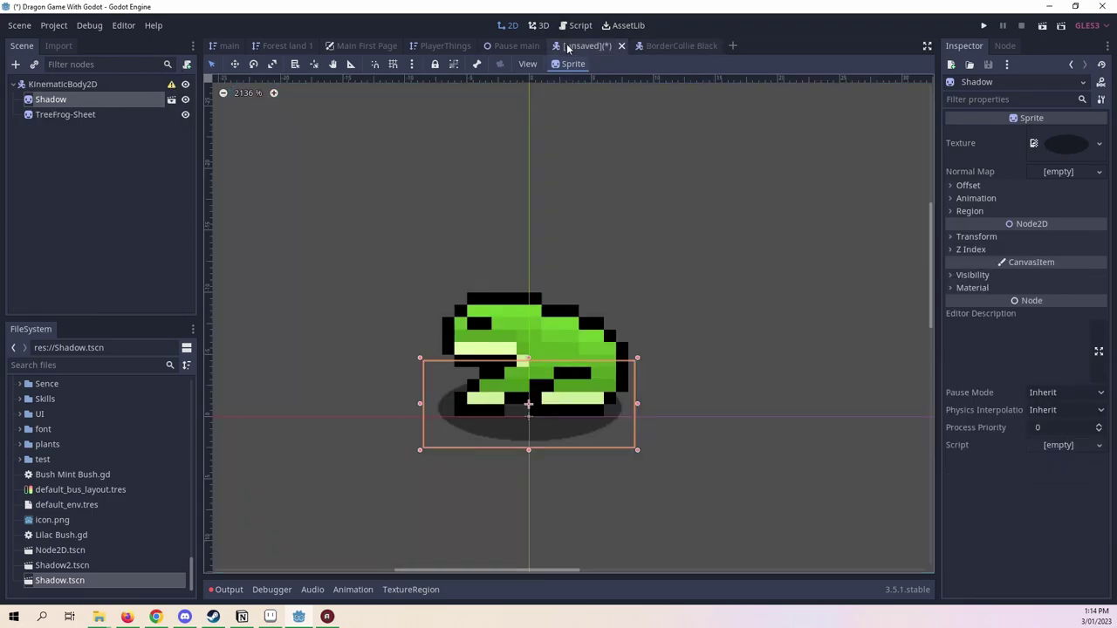
{"action": "left_click", "coordinate": [679, 45]}
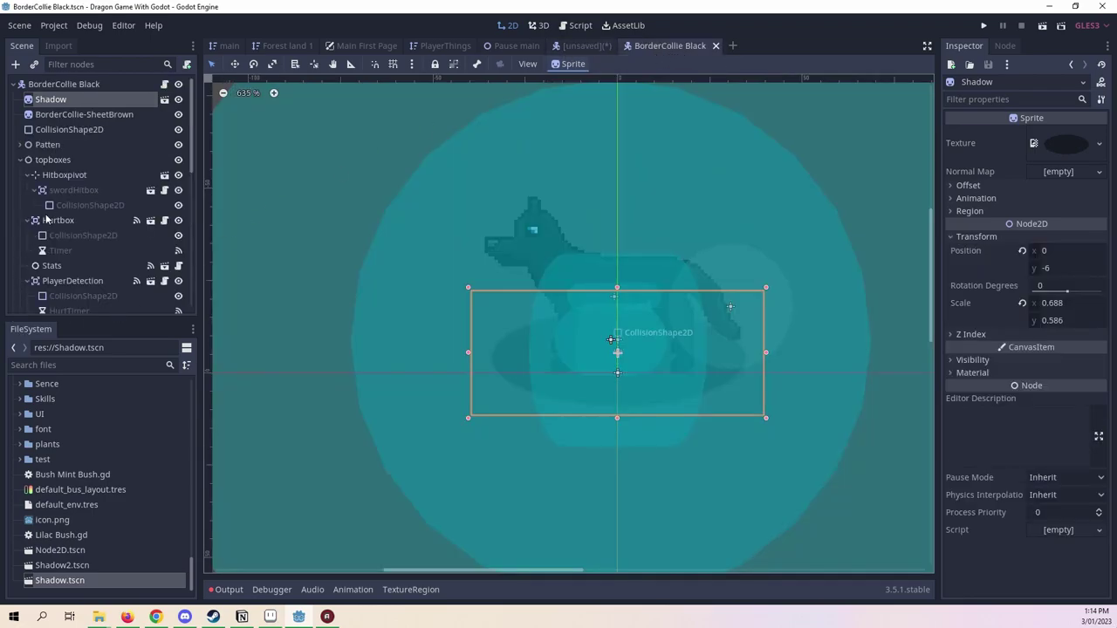
{"action": "left_click", "coordinate": [52, 161]}
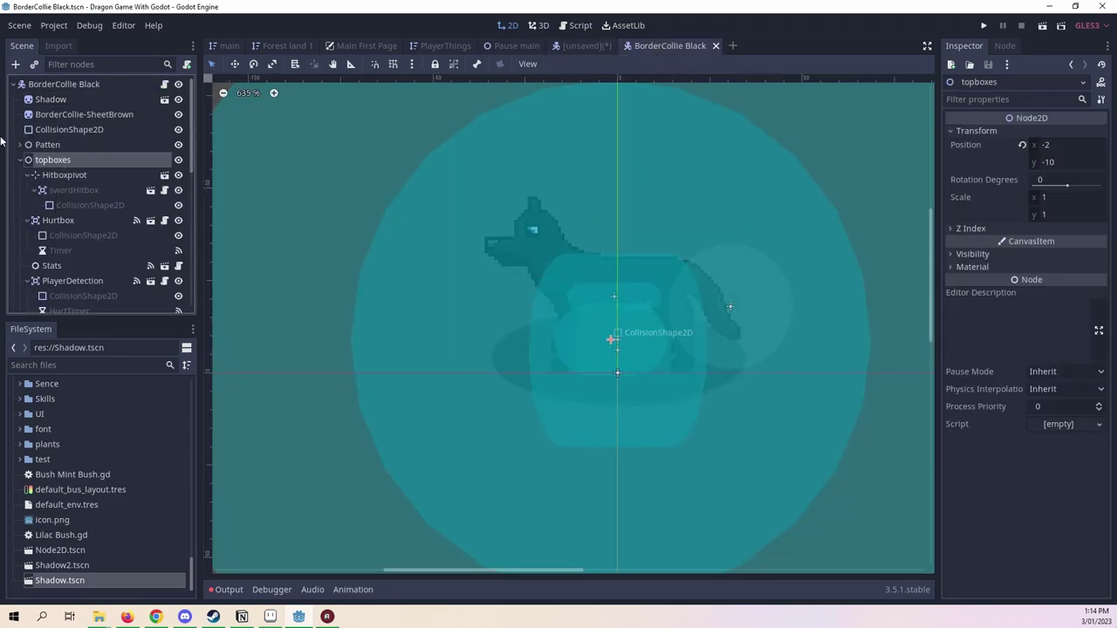
{"action": "left_click", "coordinate": [20, 161]}
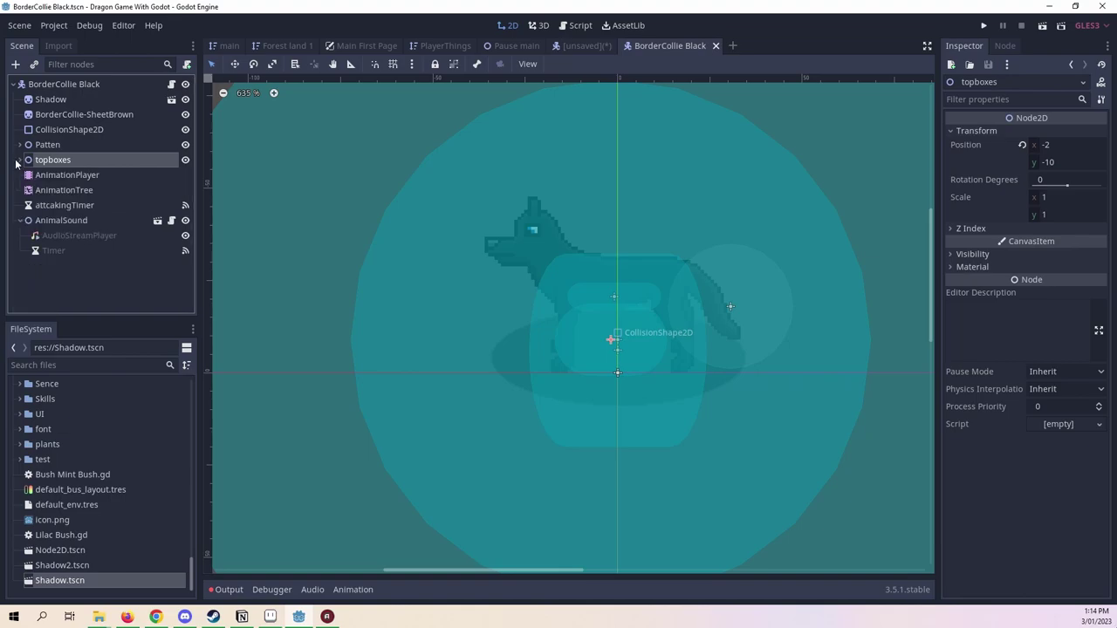
In the frog scene, instance topboxes.tscn under KinematicBody2D.
{"action": "left_click", "coordinate": [579, 47]}
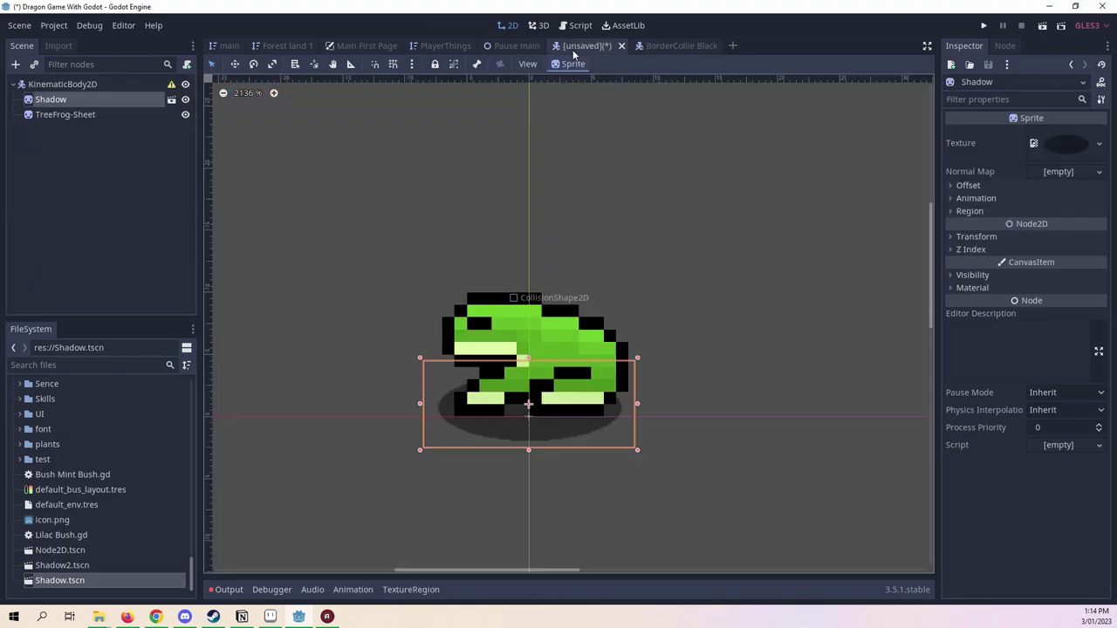
{"action": "scroll", "coordinate": [127, 421], "scroll_direction": "up", "scroll_amount": 3}
{"action": "scroll", "coordinate": [145, 466], "scroll_direction": "down", "scroll_amount": 3}
{"action": "scroll", "coordinate": [161, 487], "scroll_direction": "up", "scroll_amount": 10}
{"action": "scroll", "coordinate": [161, 487], "scroll_direction": "down", "scroll_amount": 10}
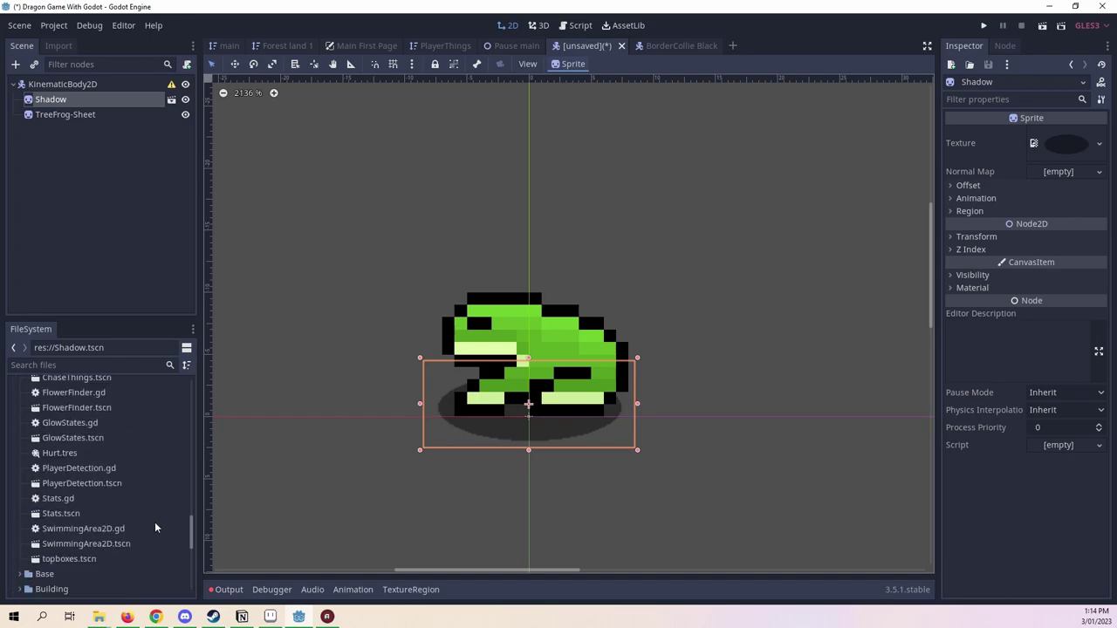
{"action": "left_click_drag", "start_coordinate": [106, 556], "coordinate": [95, 87]}
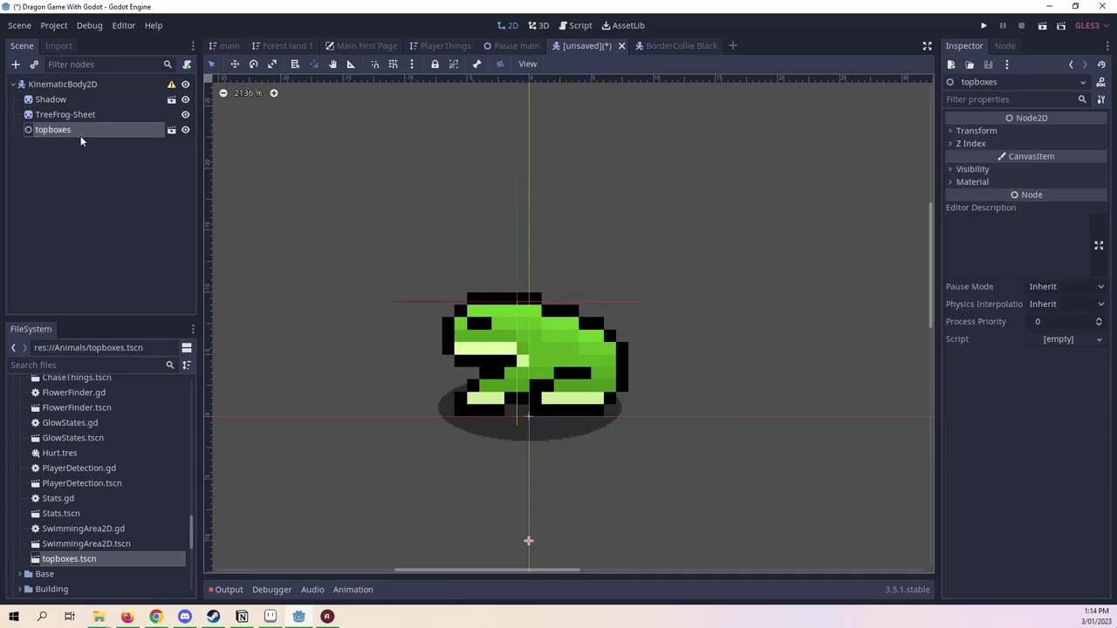
Make the topboxes instance local and move its origin up onto the frog.
{"action": "right_click", "coordinate": [80, 132]}
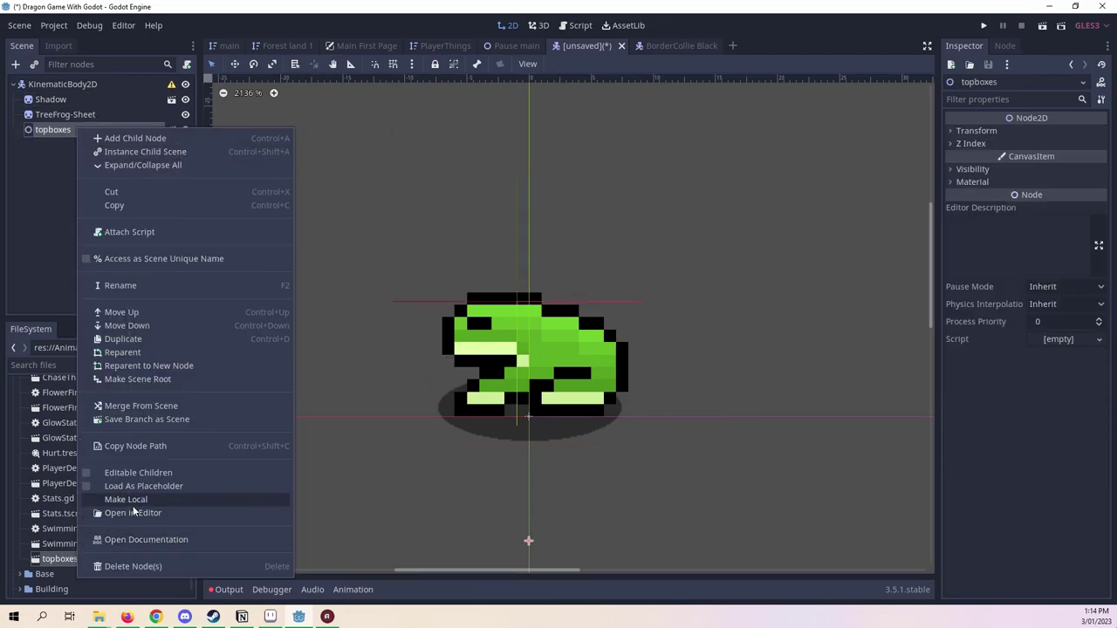
{"action": "left_click", "coordinate": [132, 503]}
{"action": "mouse_move", "coordinate": [64, 132]}
{"action": "left_mouse_down"}
{"action": "mouse_move", "coordinate": [55, 108]}
{"action": "mouse_move", "coordinate": [66, 90]}
{"action": "mouse_move", "coordinate": [64, 128]}
{"action": "left_mouse_up"}
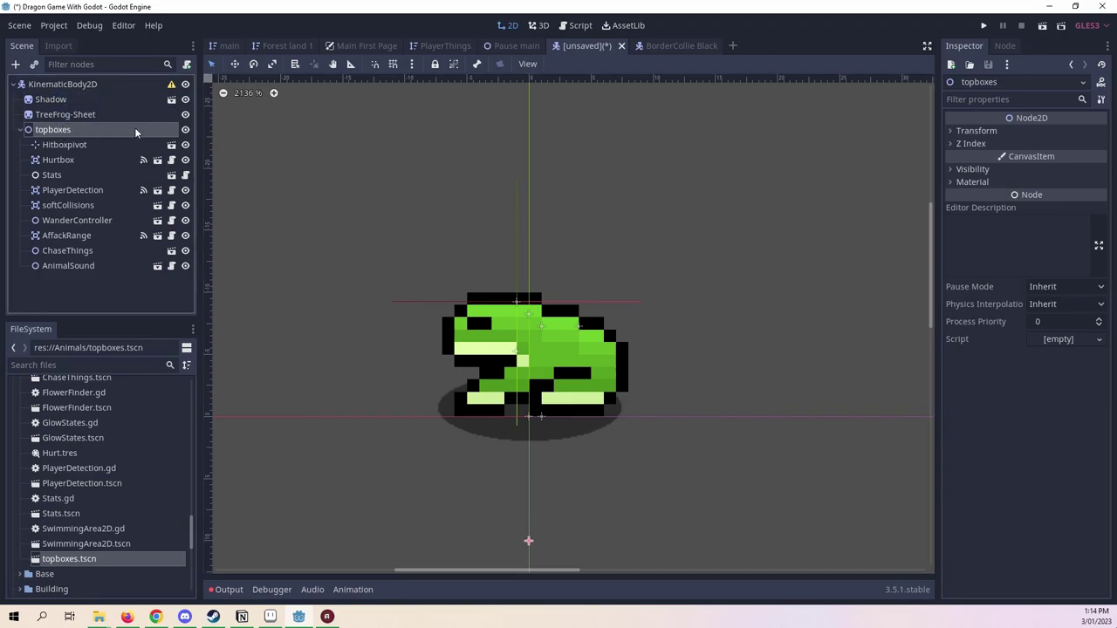
{"action": "scroll", "coordinate": [547, 213], "scroll_direction": "down", "scroll_amount": 2}
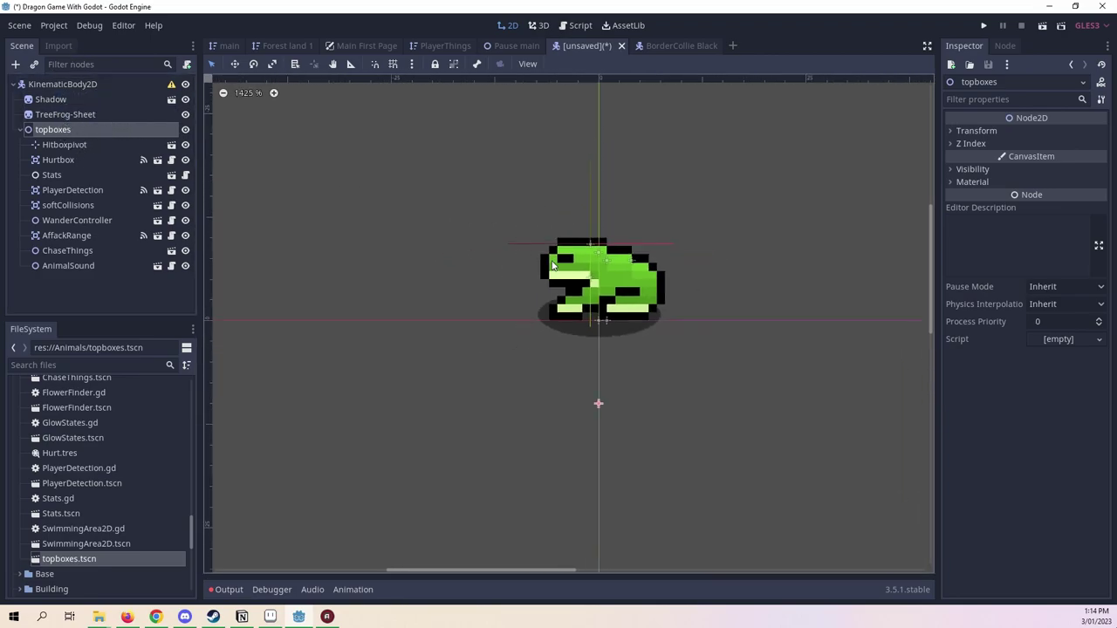
{"action": "scroll", "coordinate": [553, 265], "scroll_direction": "up", "scroll_amount": 2}
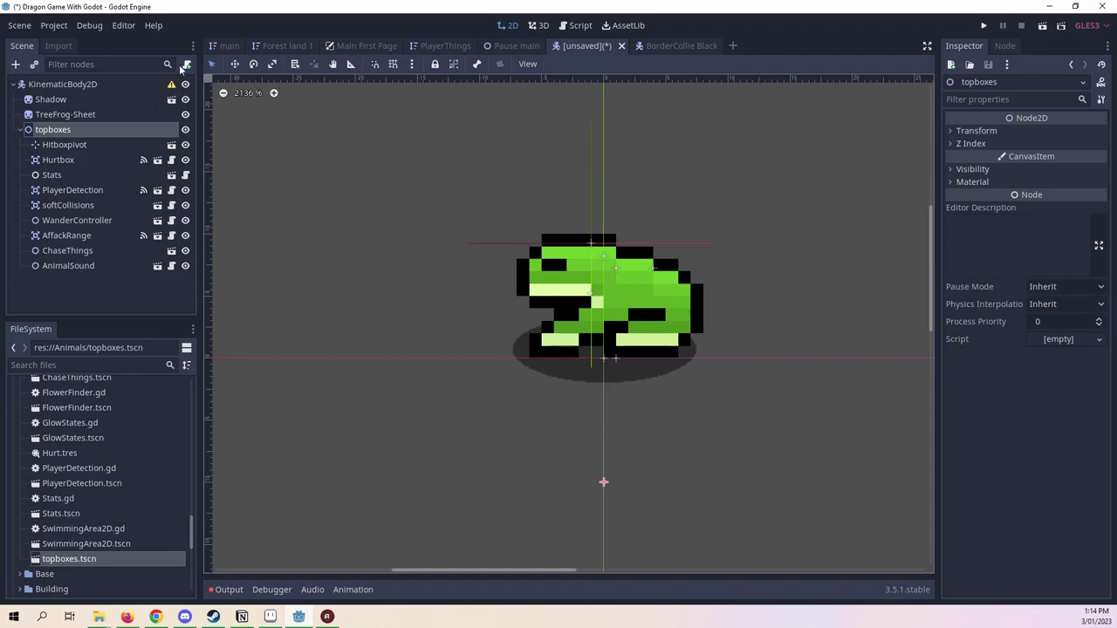
{"action": "left_click", "coordinate": [234, 64]}
{"action": "left_click_drag", "start_coordinate": [721, 416], "coordinate": [718, 233]}
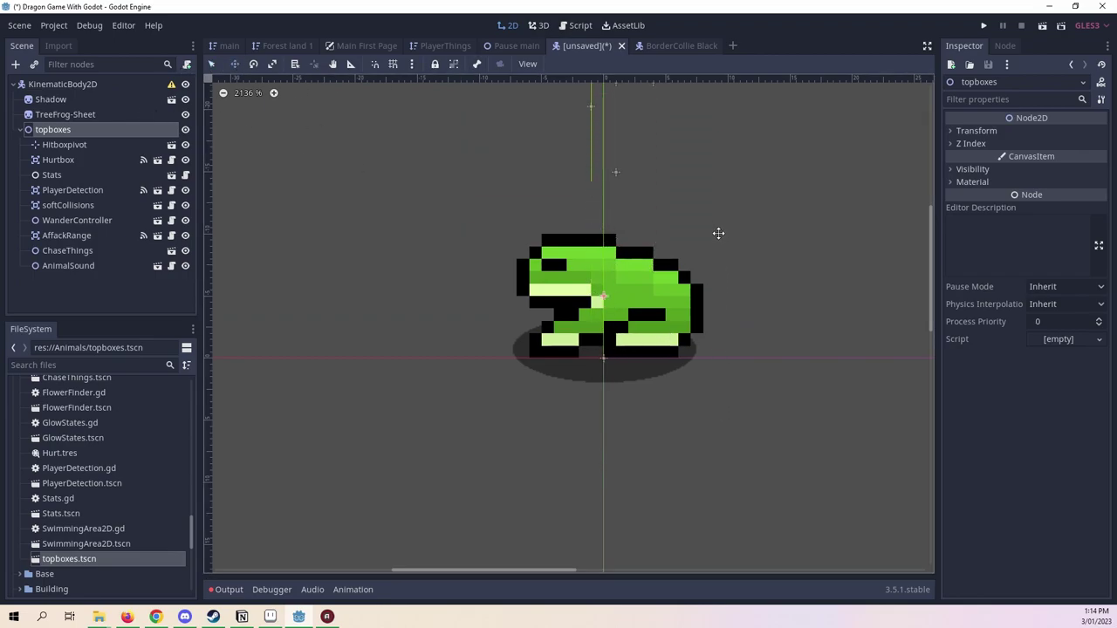
{"action": "scroll", "coordinate": [718, 234], "scroll_direction": "down", "scroll_amount": 3}
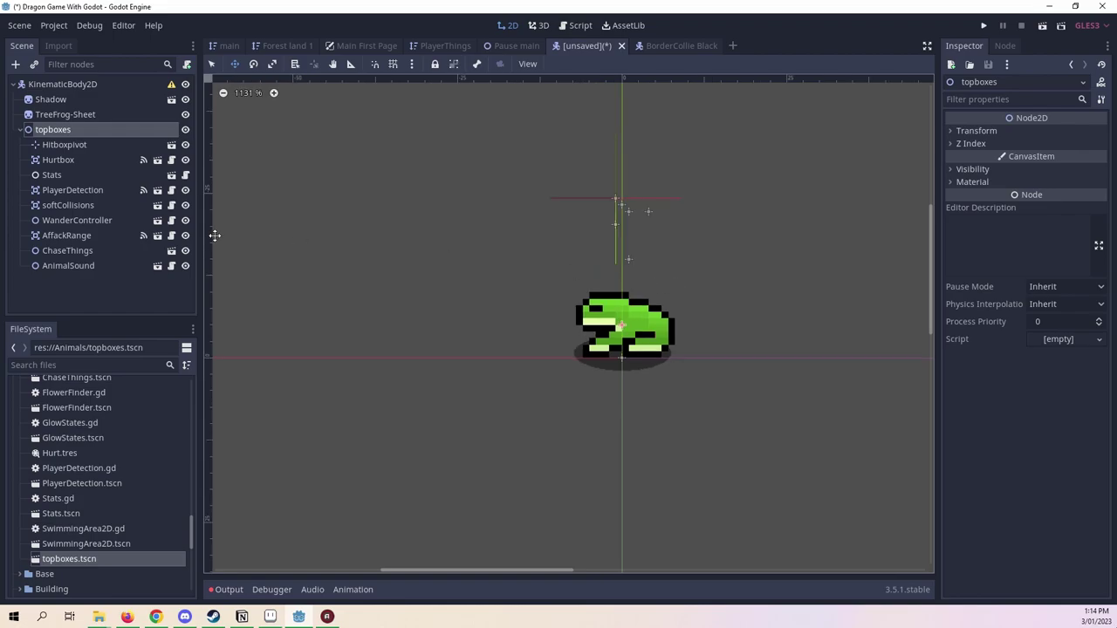
Inspect the Hitboxpivot and Hurtbox nodes of topboxes.
{"action": "left_click", "coordinate": [52, 145]}
{"action": "scroll", "coordinate": [561, 242], "scroll_direction": "up", "scroll_amount": 4}
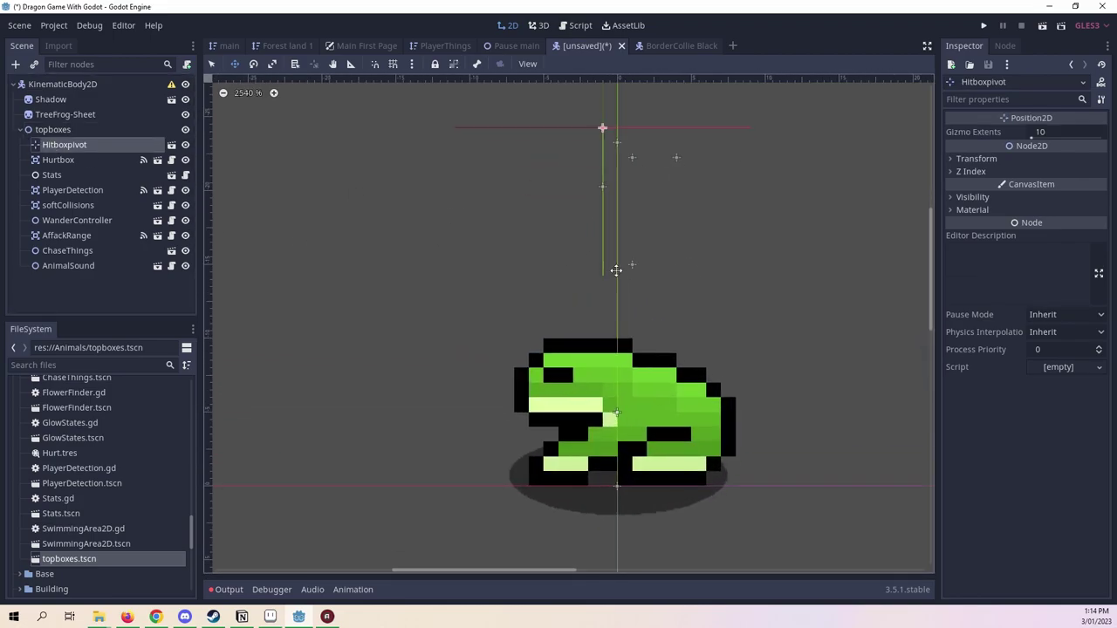
{"action": "scroll", "coordinate": [352, 230], "scroll_direction": "down", "scroll_amount": 1}
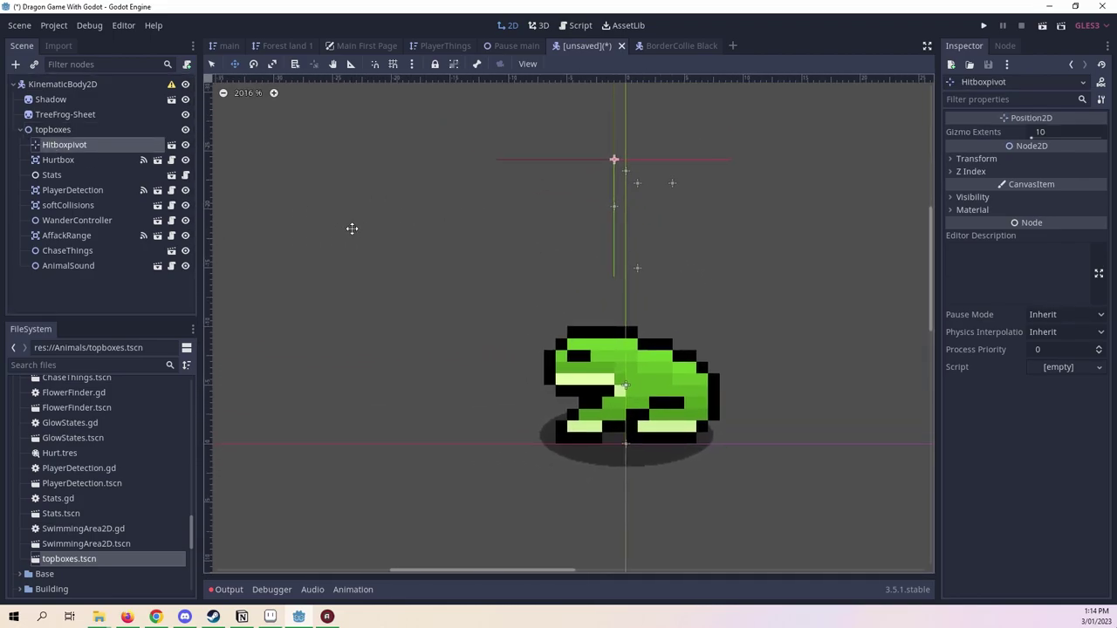
{"action": "scroll", "coordinate": [345, 228], "scroll_direction": "down", "scroll_amount": 3}
{"action": "scroll", "coordinate": [334, 227], "scroll_direction": "up", "scroll_amount": 3}
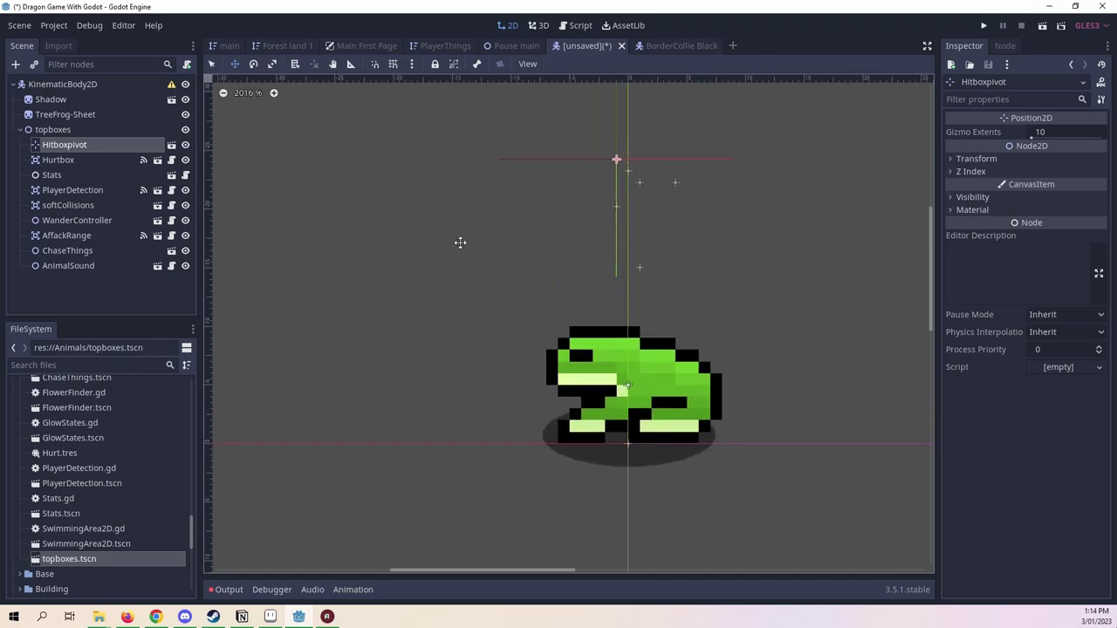
{"action": "scroll", "coordinate": [538, 282], "scroll_direction": "up", "scroll_amount": 1}
{"action": "scroll", "coordinate": [383, 191], "scroll_direction": "down", "scroll_amount": 1}
{"action": "scroll", "coordinate": [383, 191], "scroll_direction": "up", "scroll_amount": 1}
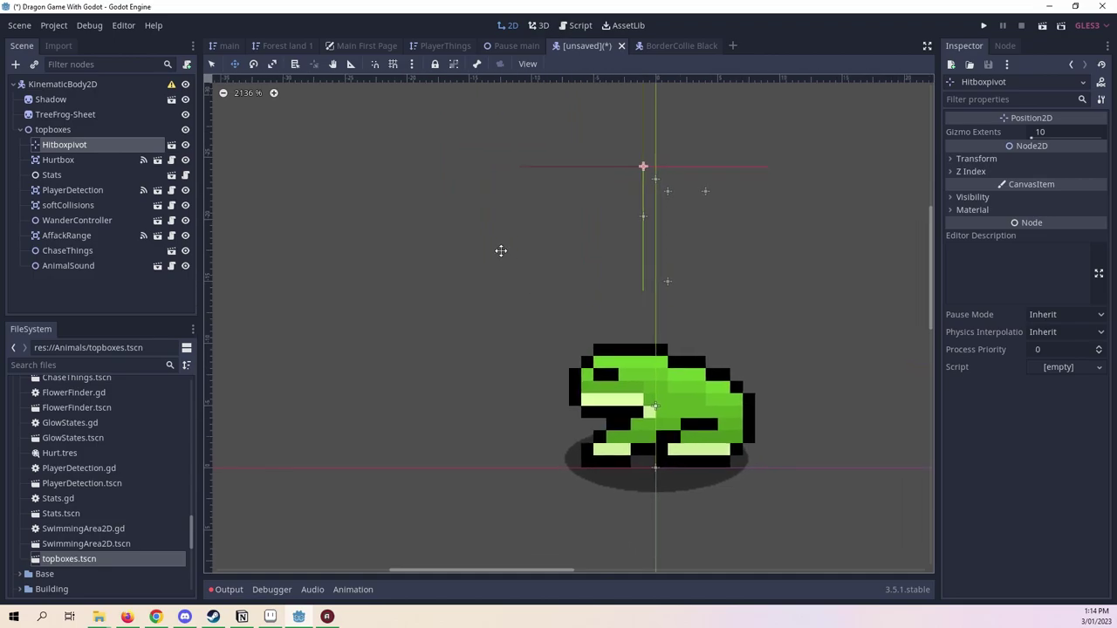
{"action": "left_click", "coordinate": [83, 160]}
{"action": "middle_click_drag", "start_coordinate": [688, 305], "coordinate": [567, 267]}
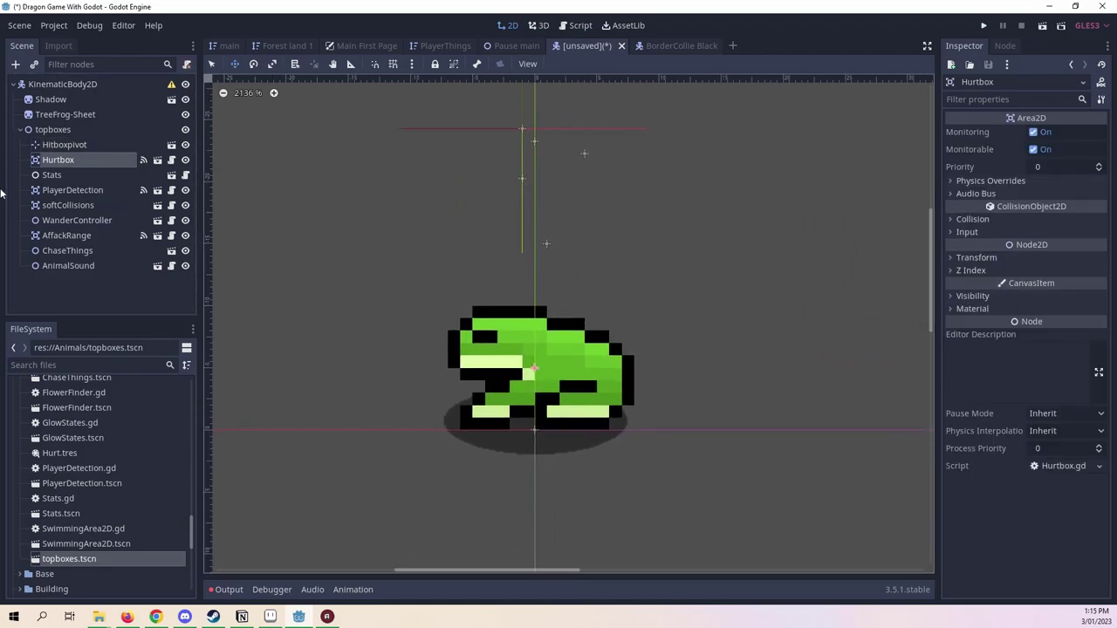
Review PlayerDetection, softCollisions, WanderController, AffackRange, ChaseThings and AnimalSound in the Inspector.
{"action": "left_click", "coordinate": [82, 190]}
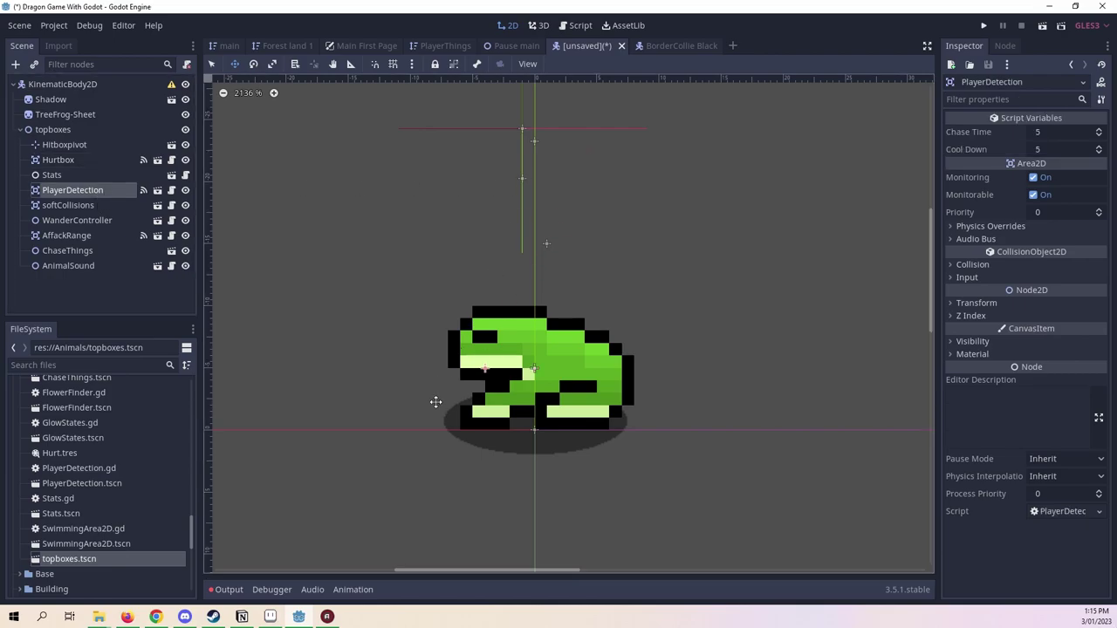
{"action": "left_click", "coordinate": [62, 206]}
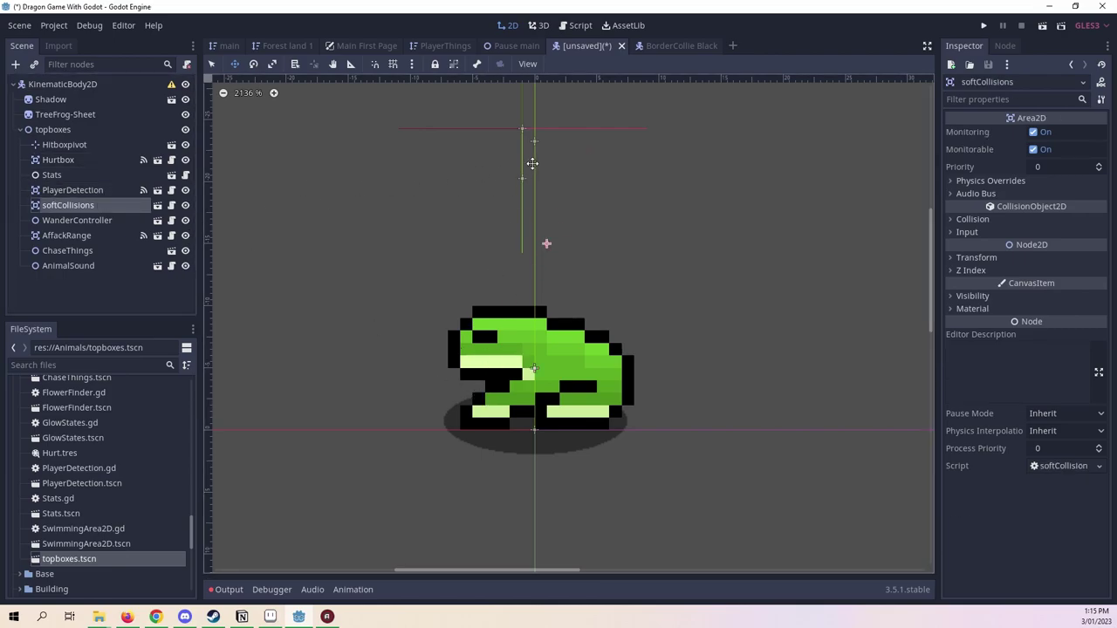
{"action": "left_click", "coordinate": [103, 220]}
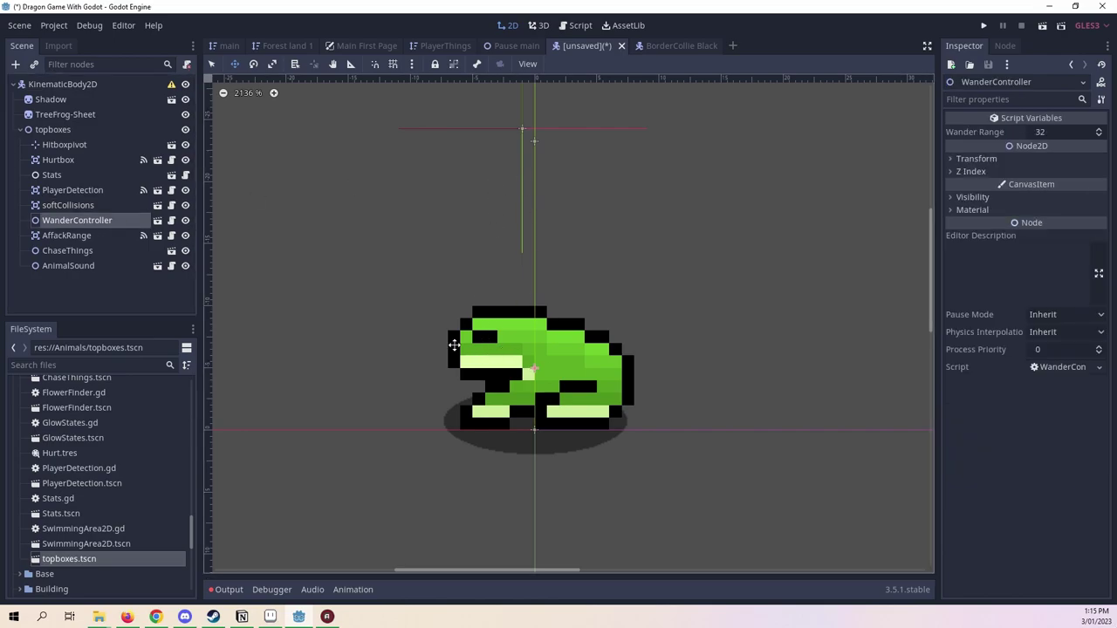
{"action": "left_click", "coordinate": [79, 237]}
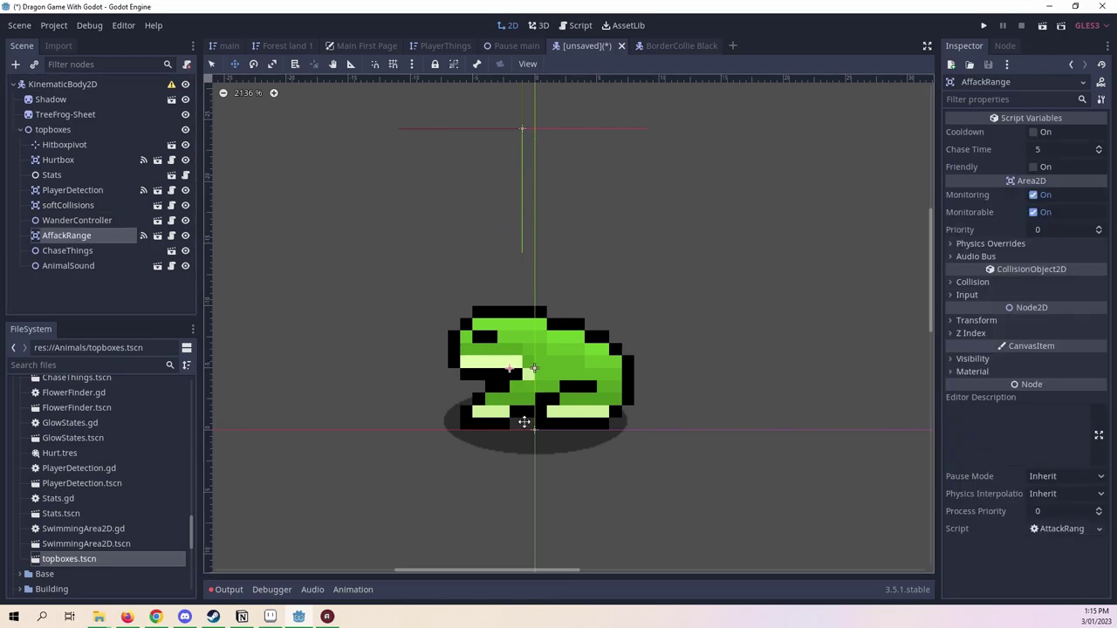
{"action": "left_click", "coordinate": [92, 253]}
{"action": "left_click", "coordinate": [92, 267]}
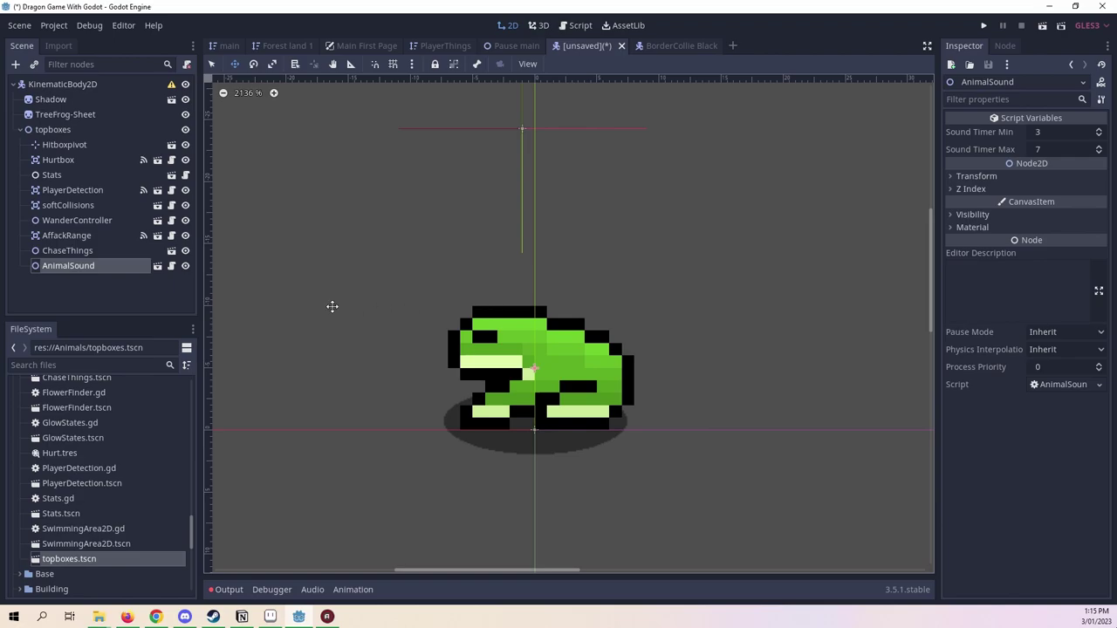
Make AnimalSound's children editable and inspect its audio player and timer.
{"action": "right_click", "coordinate": [120, 272]}
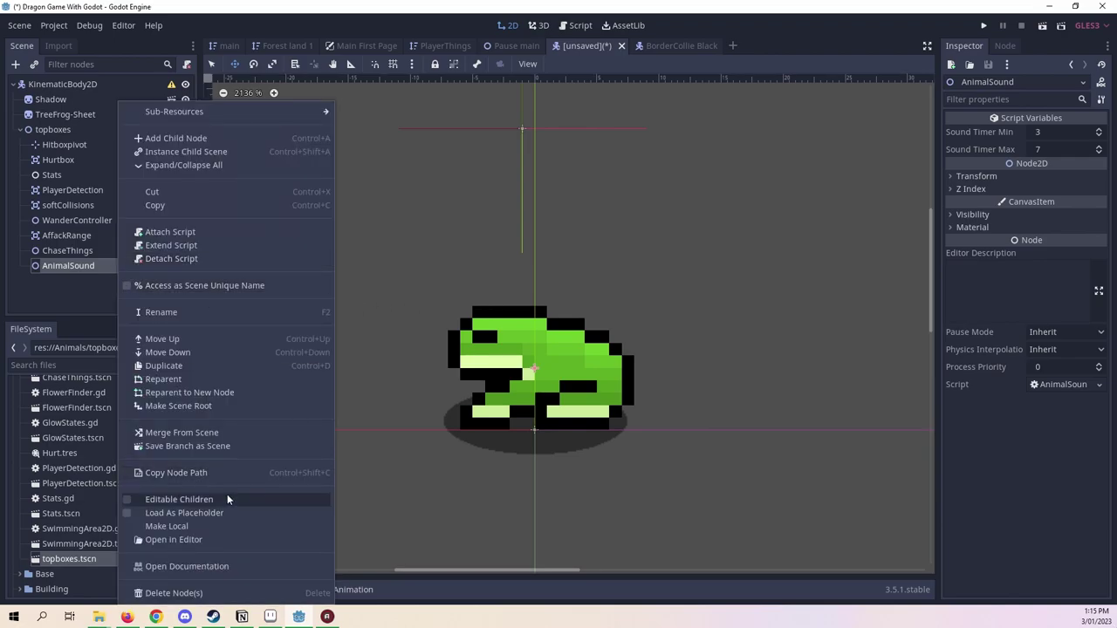
{"action": "left_click", "coordinate": [227, 496]}
{"action": "left_click", "coordinate": [87, 281]}
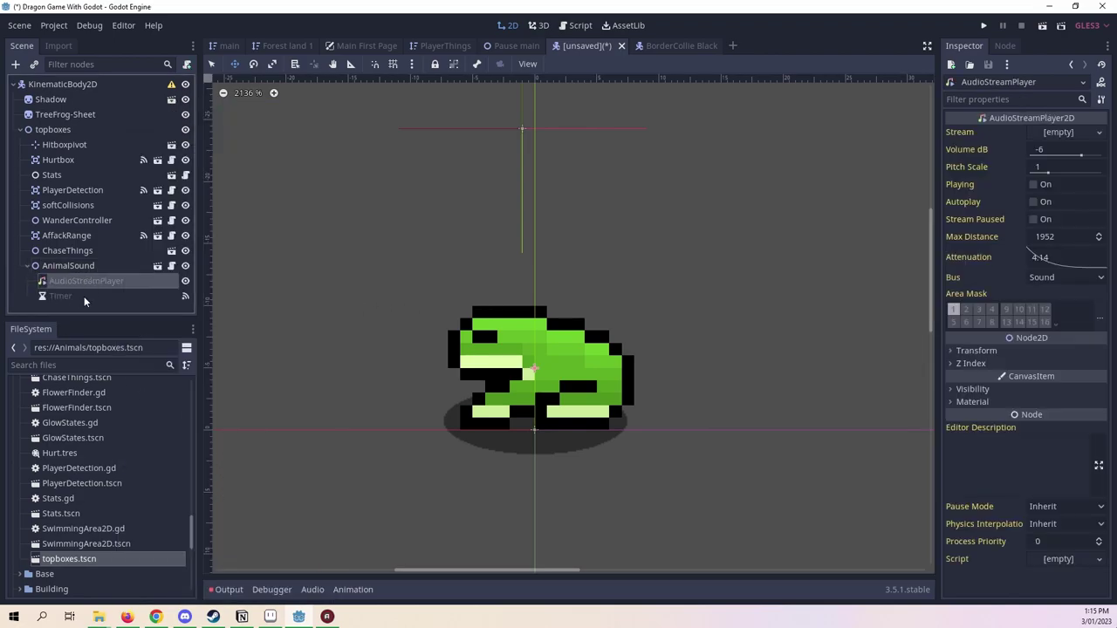
{"action": "left_click", "coordinate": [92, 296]}
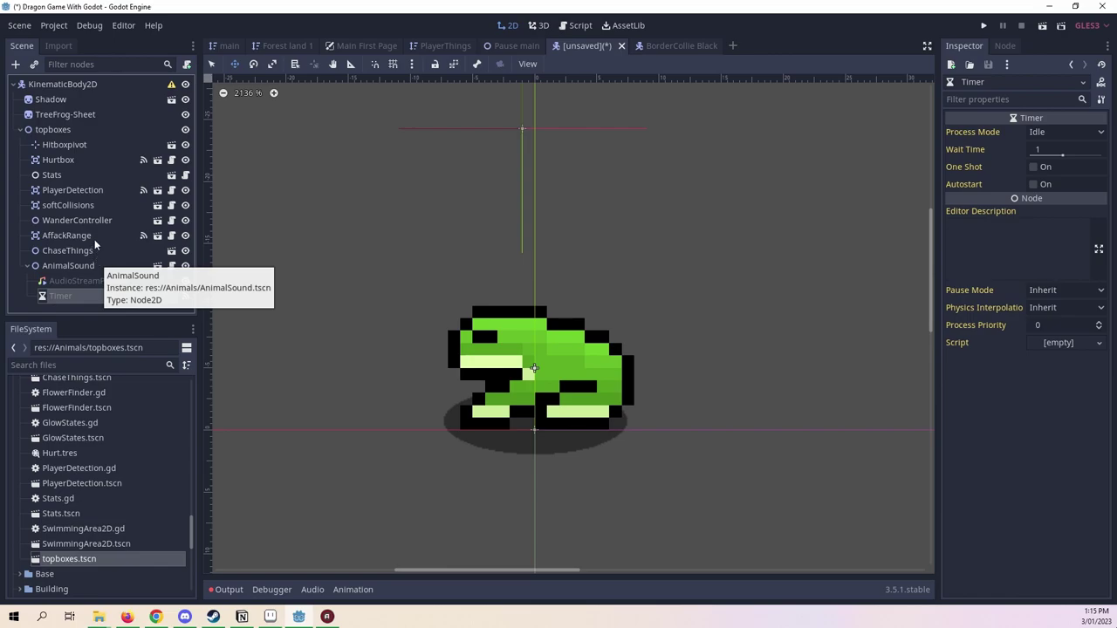
{"action": "scroll", "coordinate": [158, 381], "scroll_direction": "up", "scroll_amount": 15}
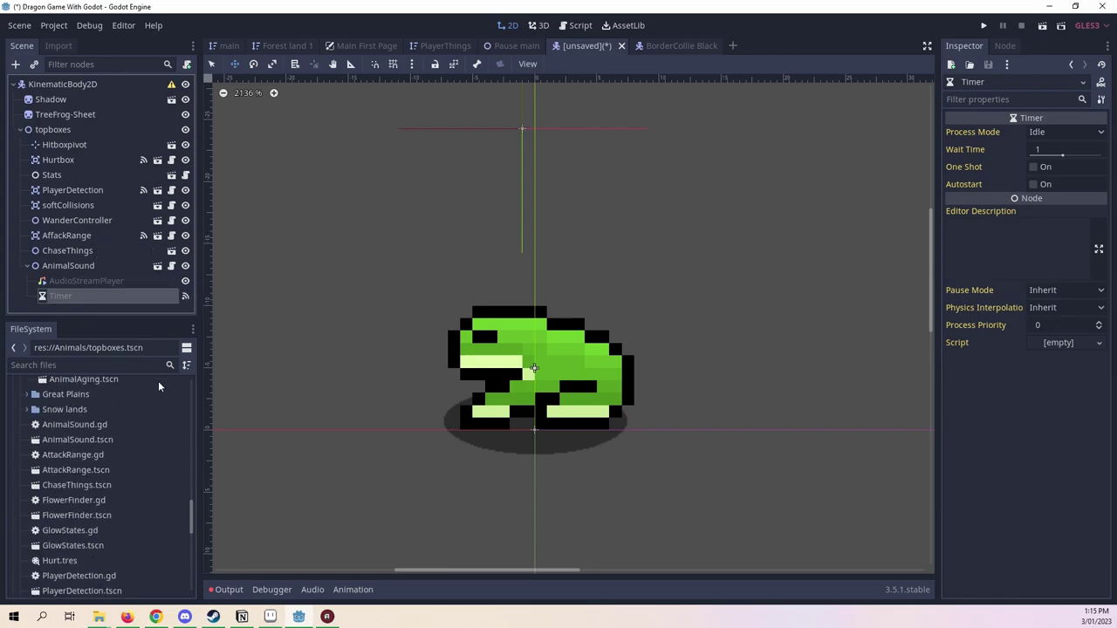
Assign dog_2_large_bark_05.wav as the audio player's stream and preview it.
{"action": "left_click", "coordinate": [74, 281]}
{"action": "left_click", "coordinate": [124, 468]}
{"action": "left_click_drag", "start_coordinate": [124, 468], "coordinate": [1063, 133]}
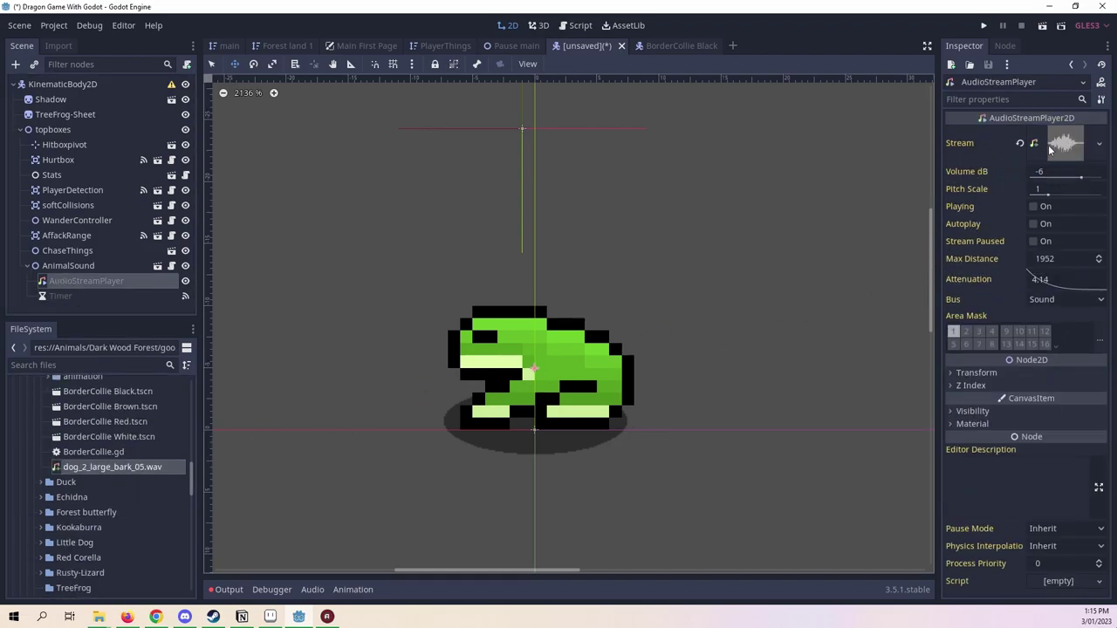
{"action": "left_click", "coordinate": [1035, 208]}
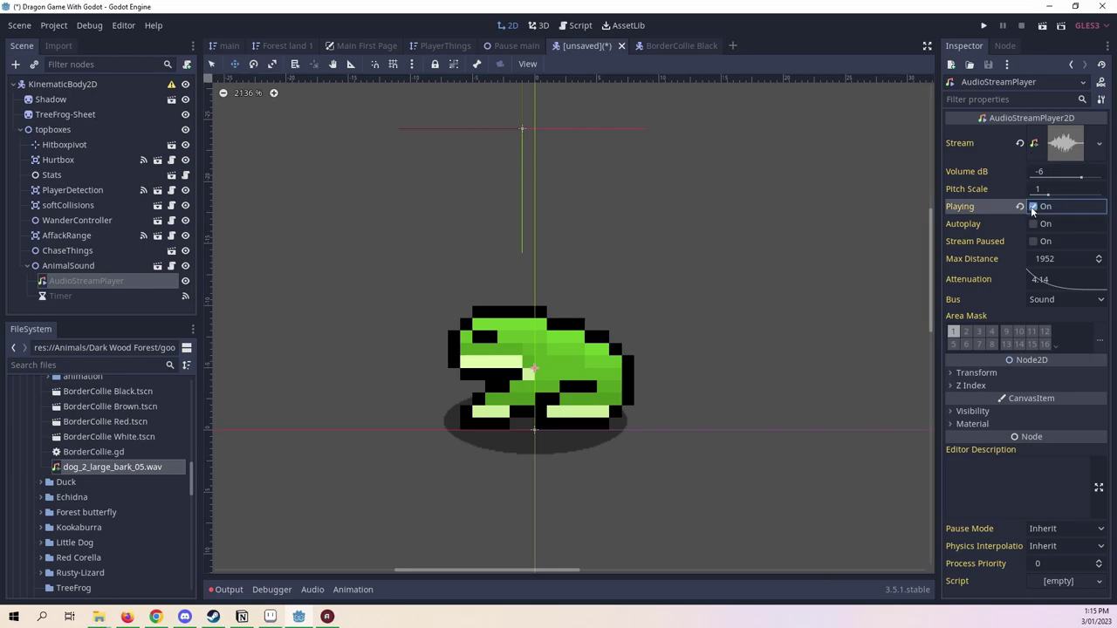
{"action": "left_click", "coordinate": [1065, 143]}
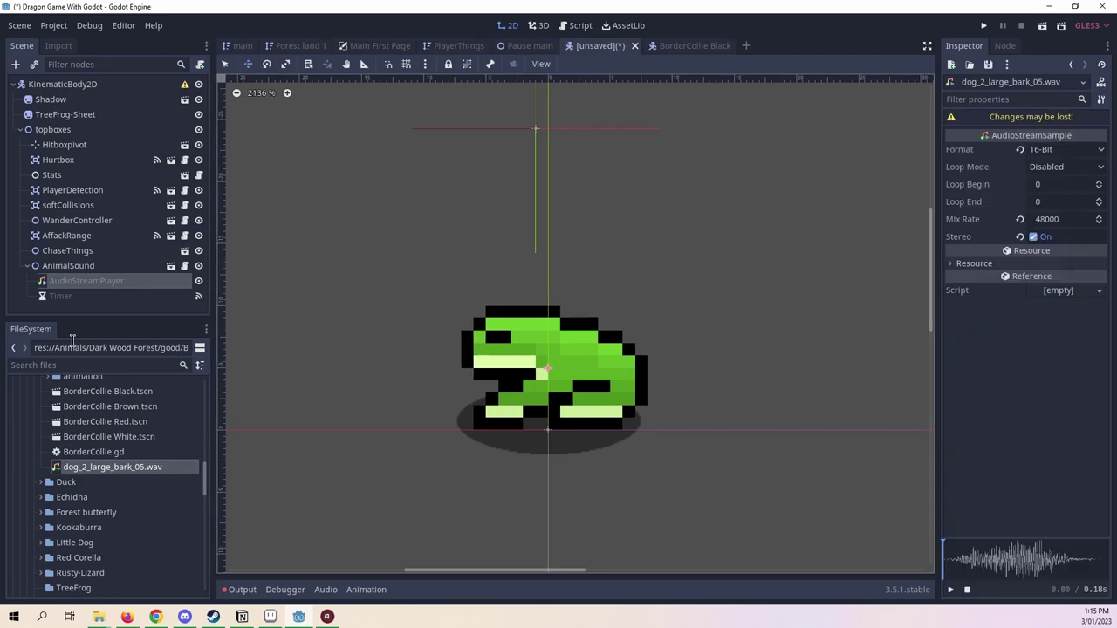
{"action": "left_click", "coordinate": [75, 281]}
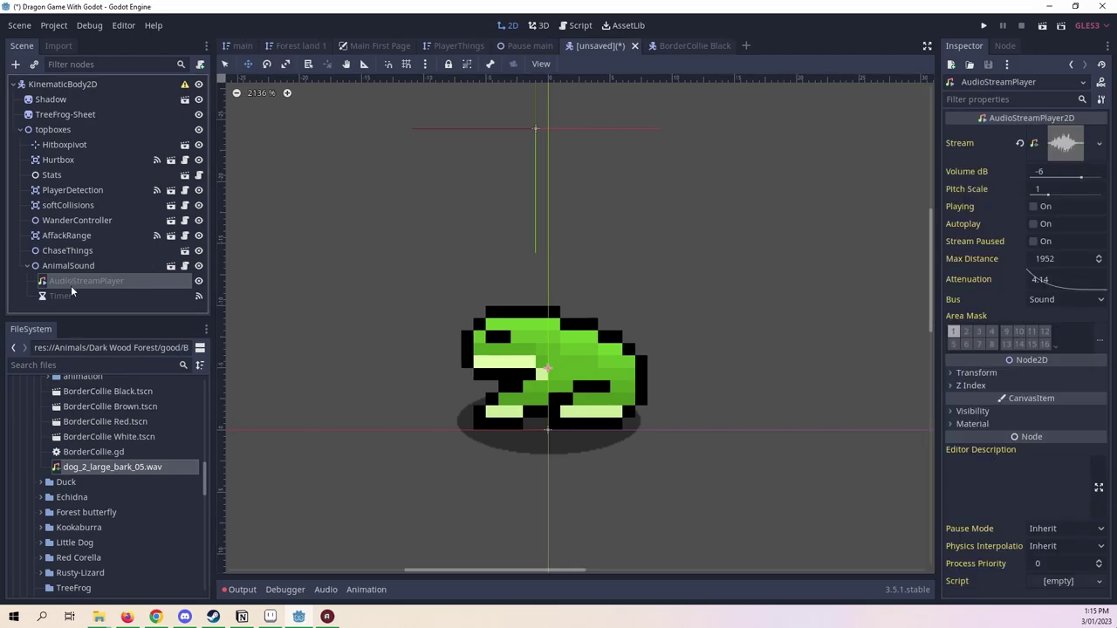
{"action": "left_click", "coordinate": [1055, 148]}
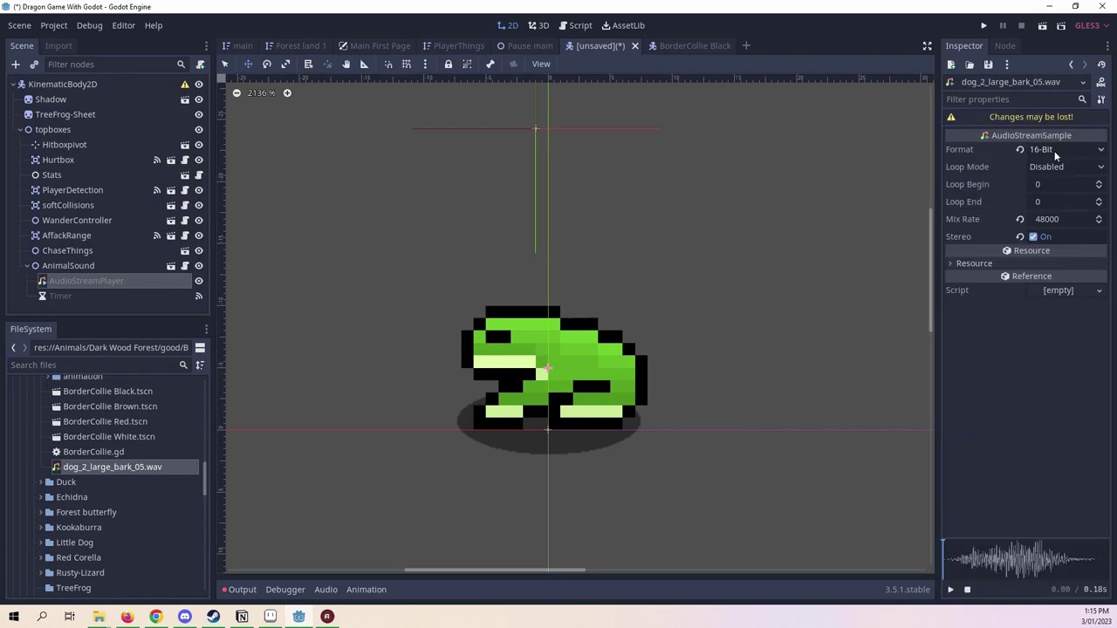
{"action": "left_click", "coordinate": [68, 266]}
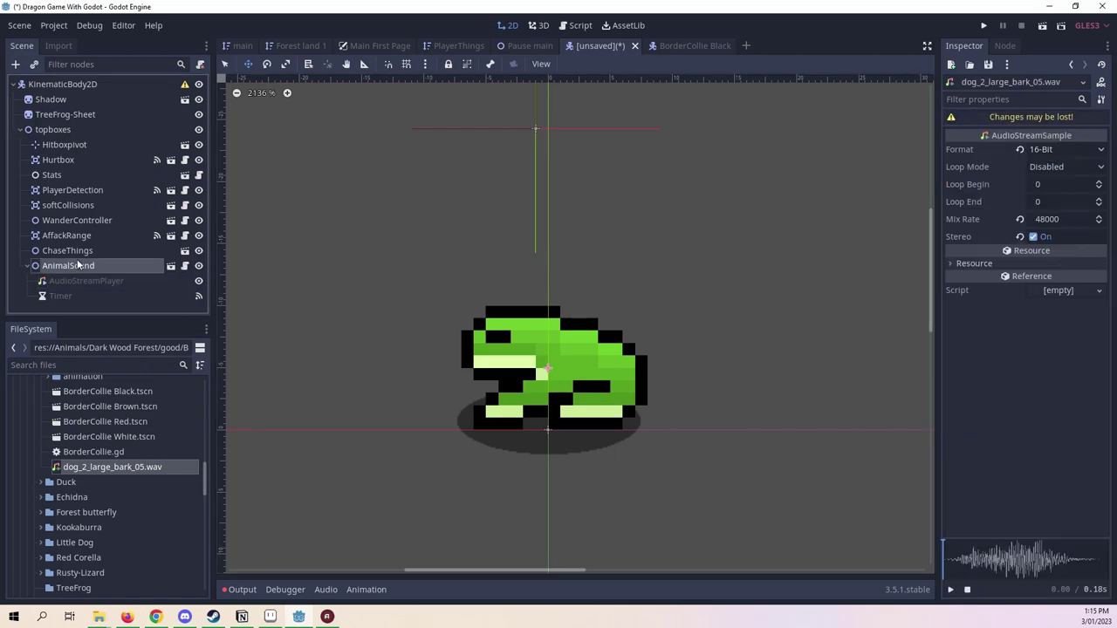
{"action": "left_click", "coordinate": [86, 281]}
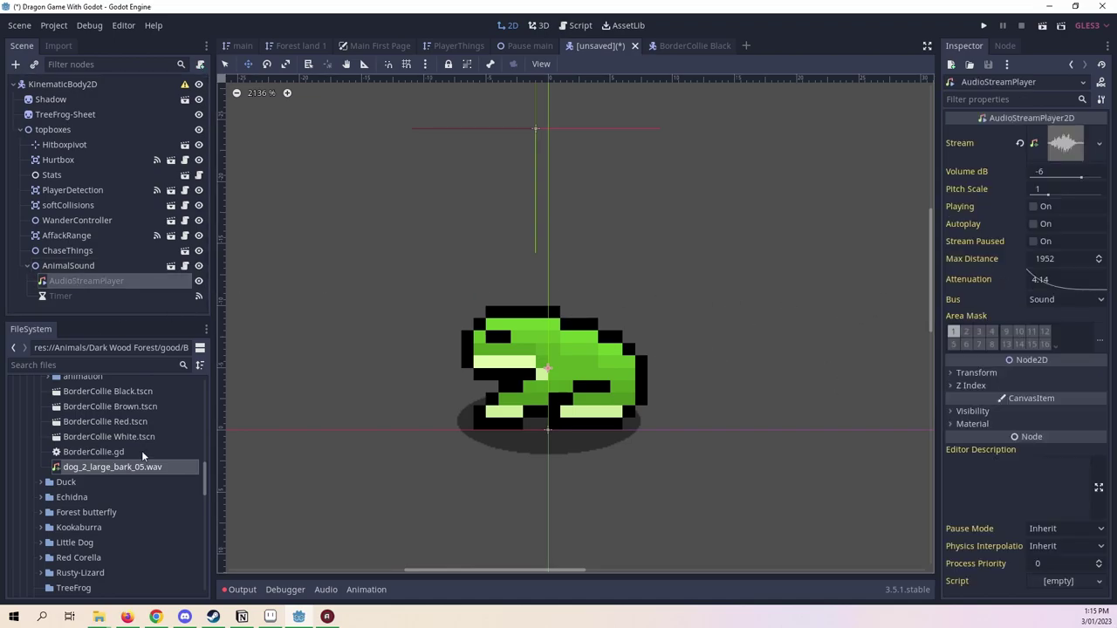
{"action": "scroll", "coordinate": [149, 449], "scroll_direction": "up", "scroll_amount": 1}
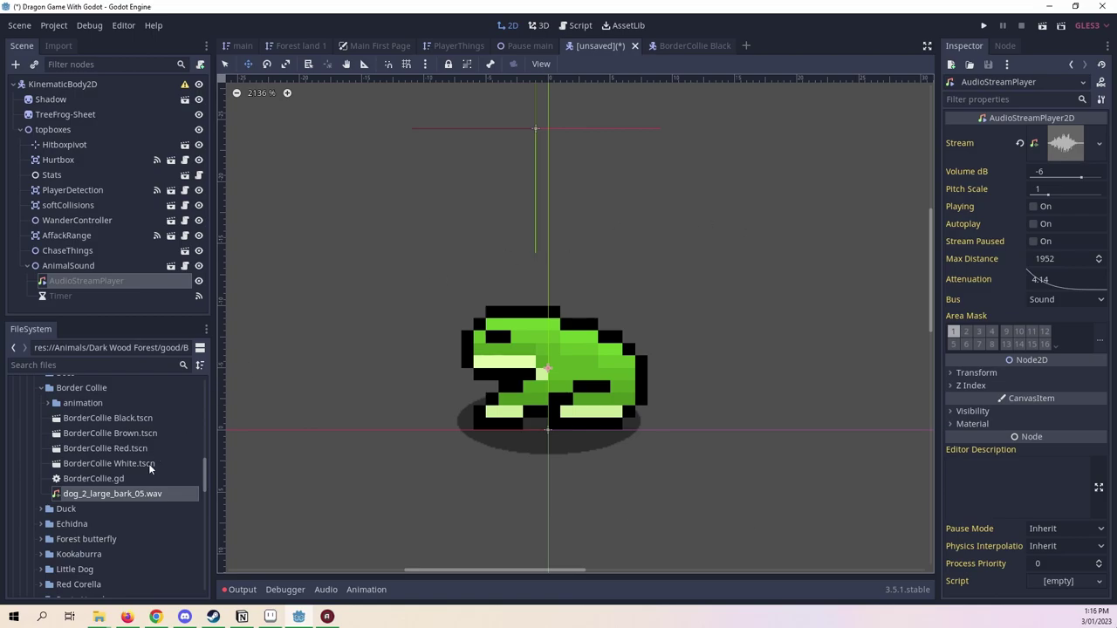
{"action": "scroll", "coordinate": [138, 483], "scroll_direction": "up", "scroll_amount": 8}
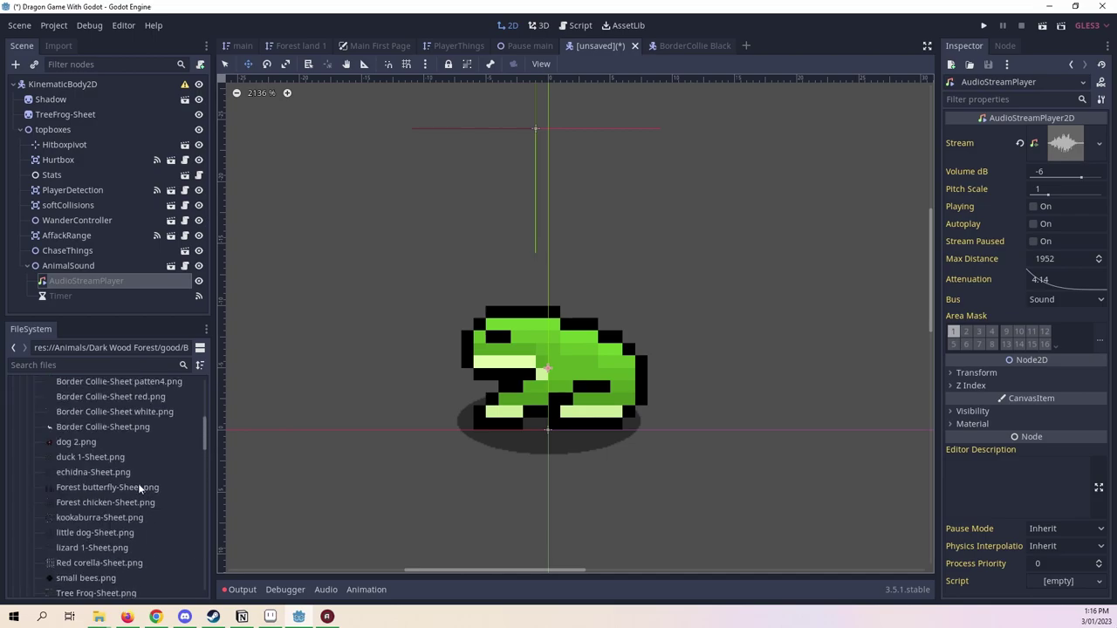
Enable Editable Children on Hurtbox and PlayerDetection.
{"action": "left_click", "coordinate": [55, 145]}
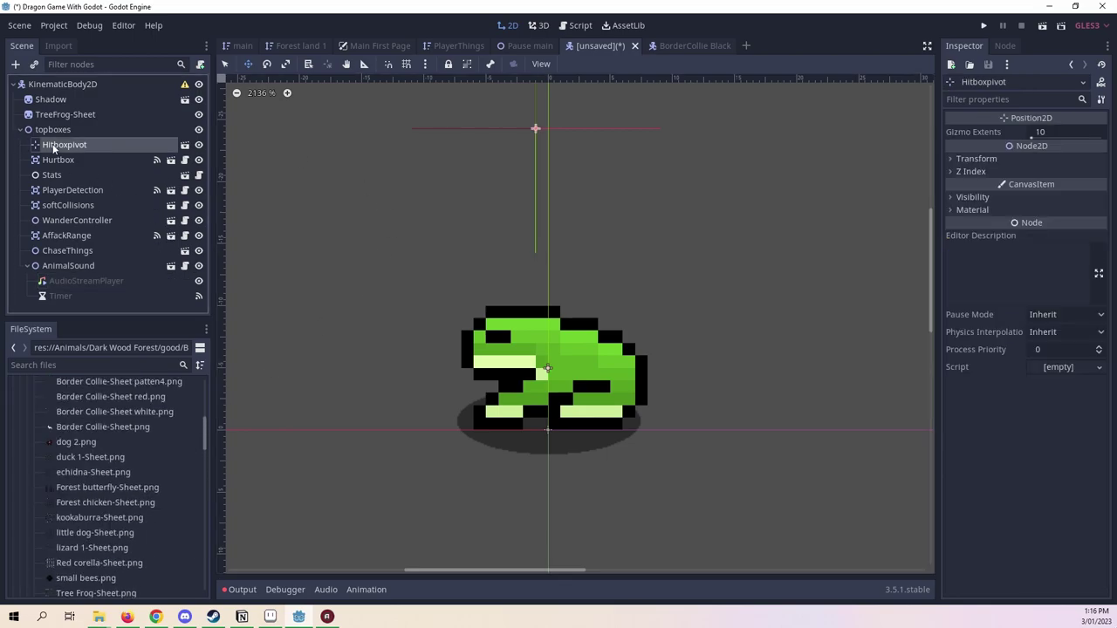
{"action": "right_click", "coordinate": [55, 146]}
{"action": "left_click", "coordinate": [51, 160]}
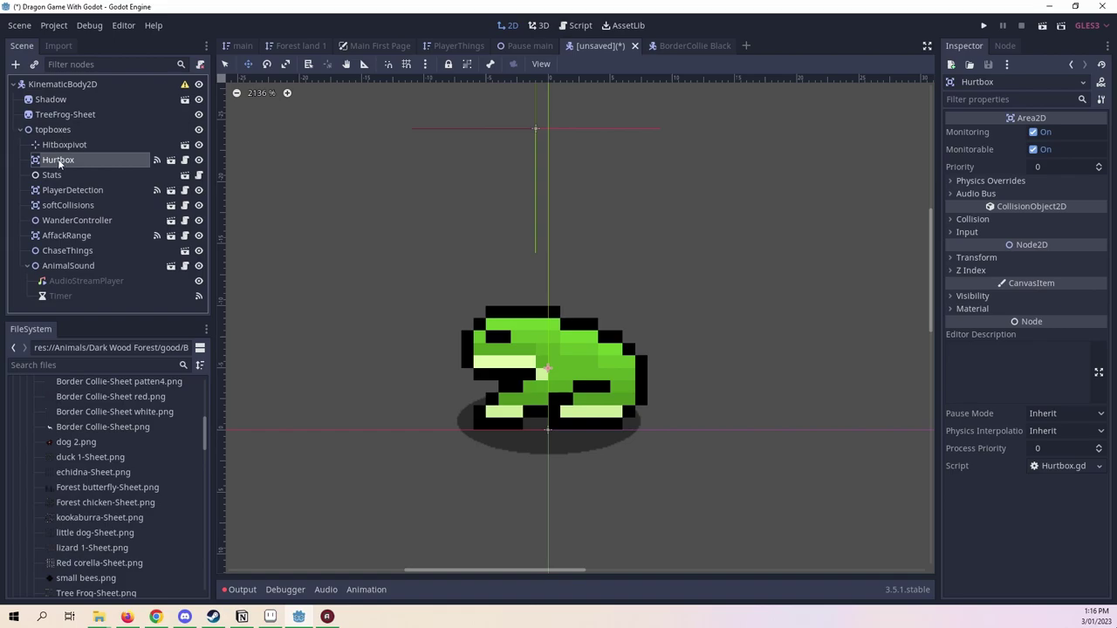
{"action": "right_click", "coordinate": [52, 160]}
{"action": "left_click", "coordinate": [145, 495]}
{"action": "scroll", "coordinate": [87, 190], "scroll_direction": "down", "scroll_amount": 1}
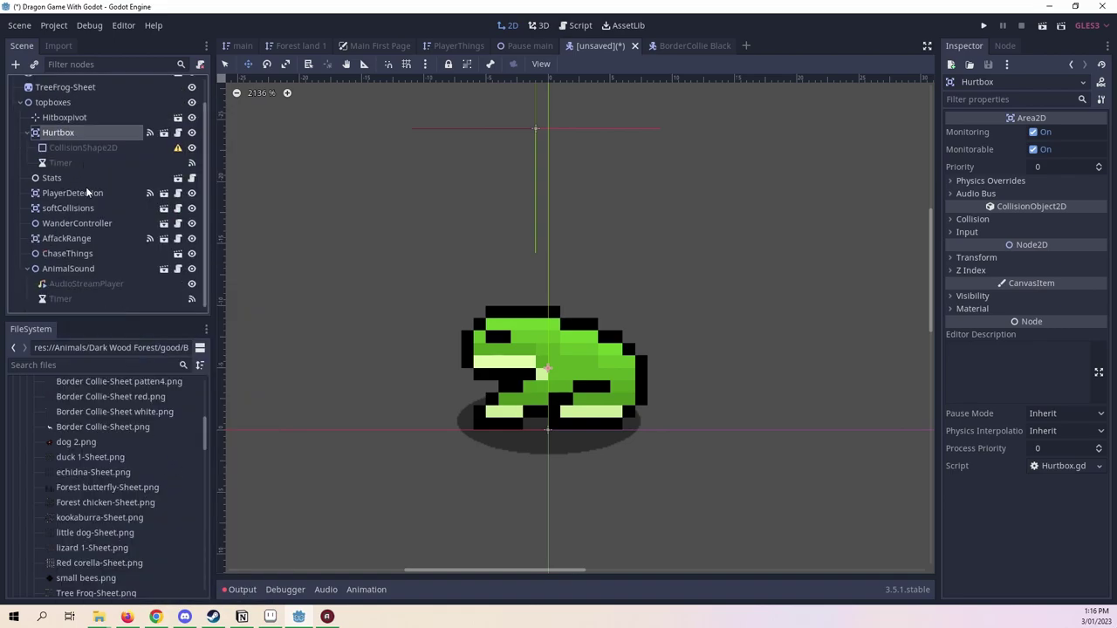
{"action": "right_click", "coordinate": [81, 190]}
{"action": "left_click", "coordinate": [144, 500]}
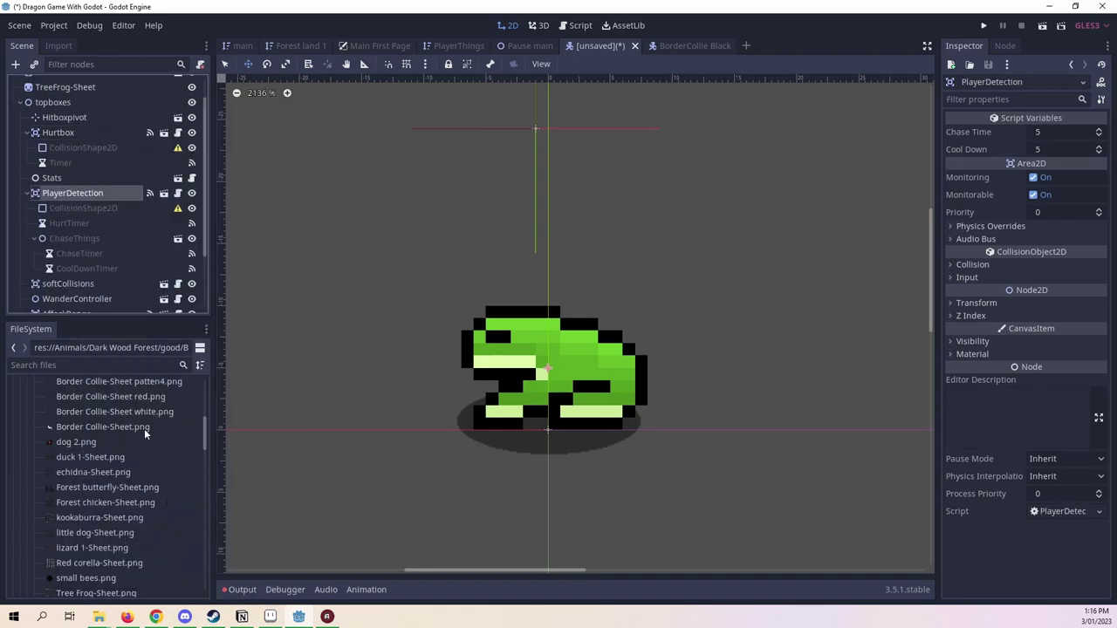
{"action": "scroll", "coordinate": [77, 237], "scroll_direction": "down", "scroll_amount": 2}
Enable Editable Children on softCollisions, WanderController and AffackRange.
{"action": "right_click", "coordinate": [77, 226]}
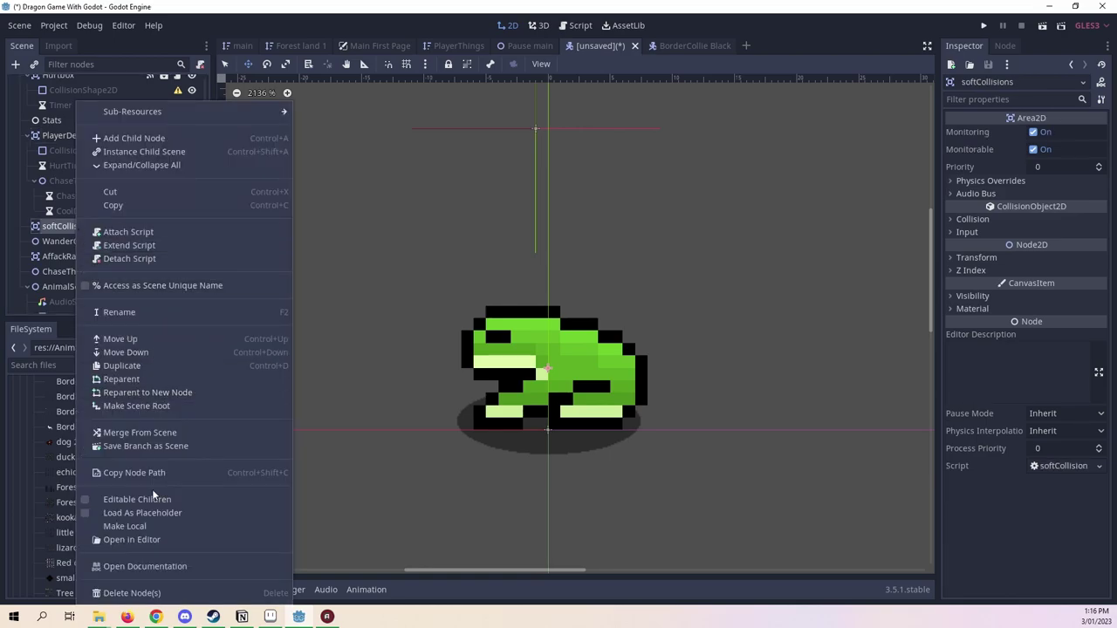
{"action": "left_click", "coordinate": [144, 501]}
{"action": "scroll", "coordinate": [75, 220], "scroll_direction": "down", "scroll_amount": 1}
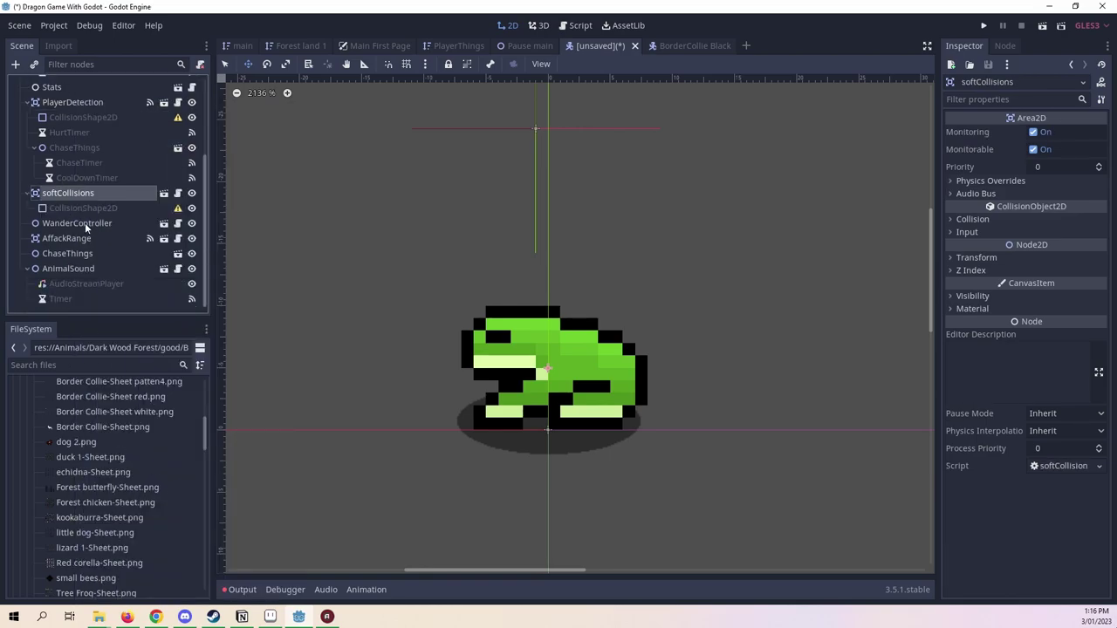
{"action": "right_click", "coordinate": [77, 224]}
{"action": "left_click", "coordinate": [140, 501]}
{"action": "scroll", "coordinate": [77, 269], "scroll_direction": "down", "scroll_amount": 1}
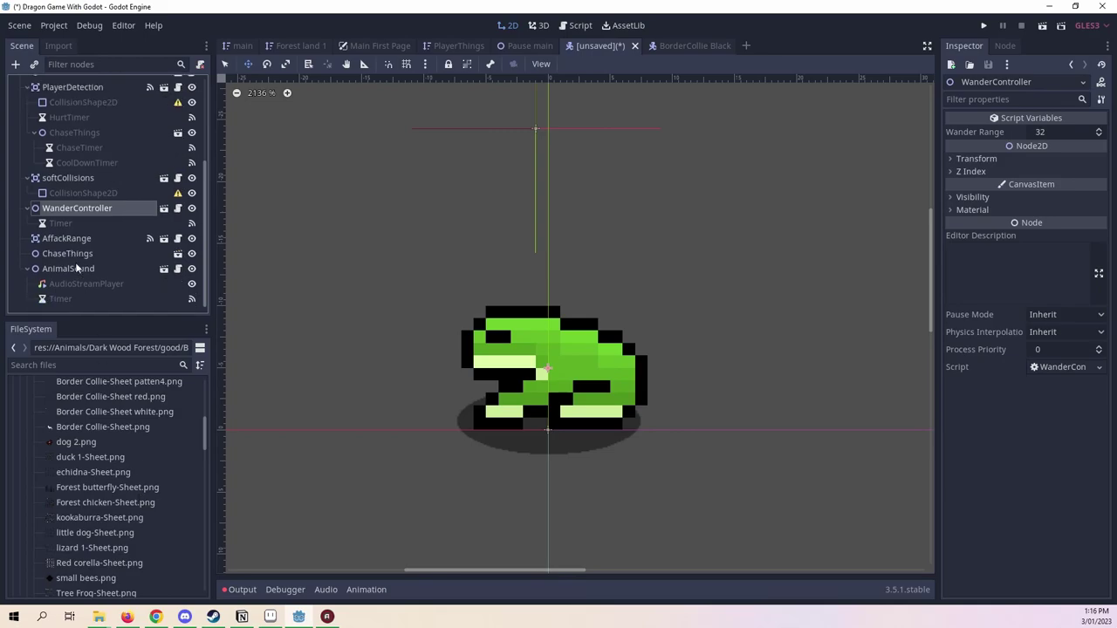
{"action": "right_click", "coordinate": [77, 241]}
{"action": "left_click", "coordinate": [167, 495]}
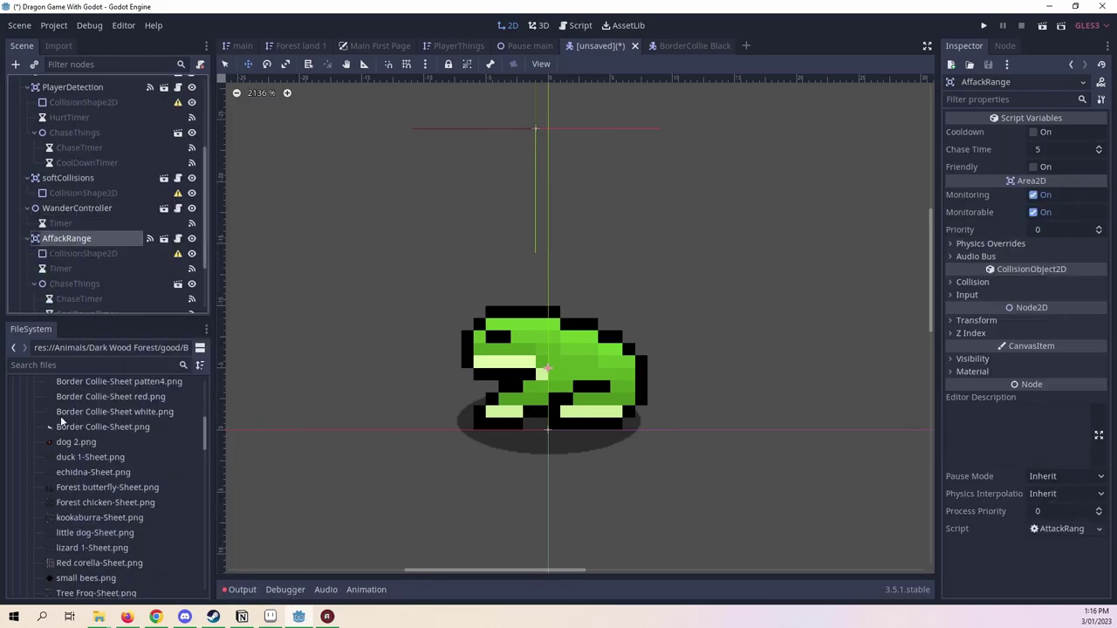
{"action": "scroll", "coordinate": [99, 190], "scroll_direction": "up", "scroll_amount": 3}
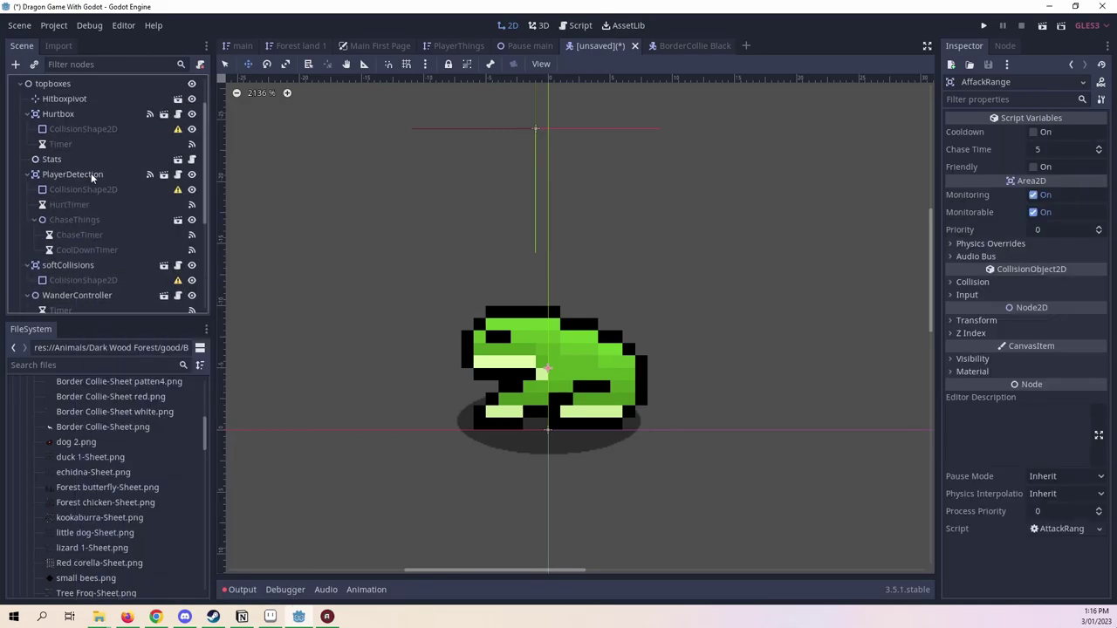
Delete the PlayerDetection and AffackRange nodes, confirming each with OK.
{"action": "left_click", "coordinate": [91, 173]}
{"action": "right_click", "coordinate": [91, 174]}
{"action": "left_click", "coordinate": [191, 594]}
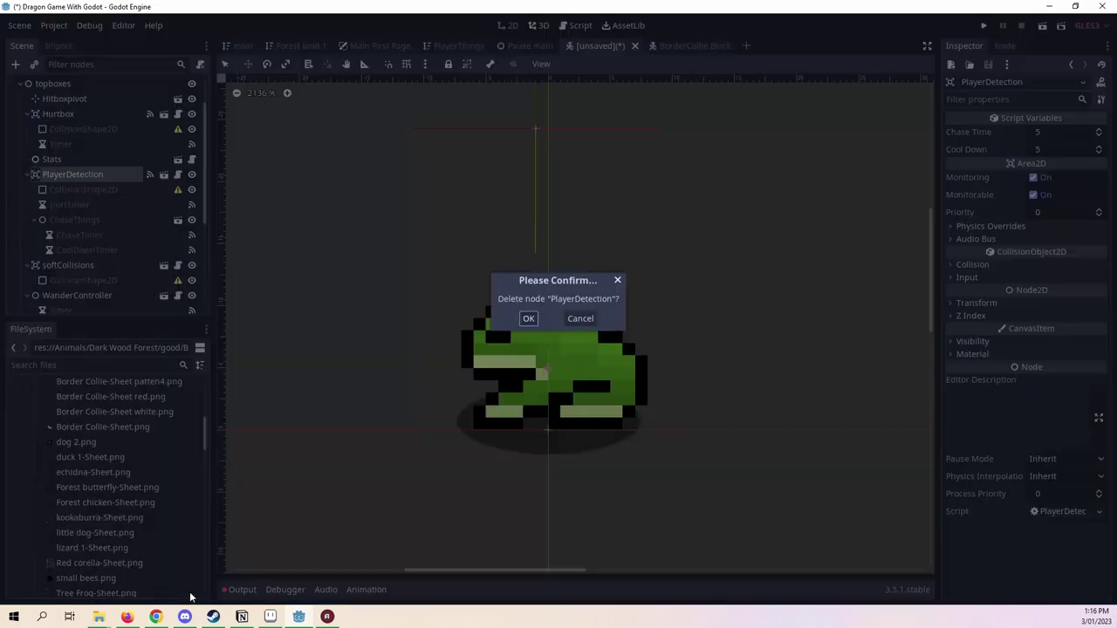
{"action": "left_click", "coordinate": [528, 319]}
{"action": "scroll", "coordinate": [35, 177], "scroll_direction": "up", "scroll_amount": 2}
{"action": "scroll", "coordinate": [31, 177], "scroll_direction": "down", "scroll_amount": 1}
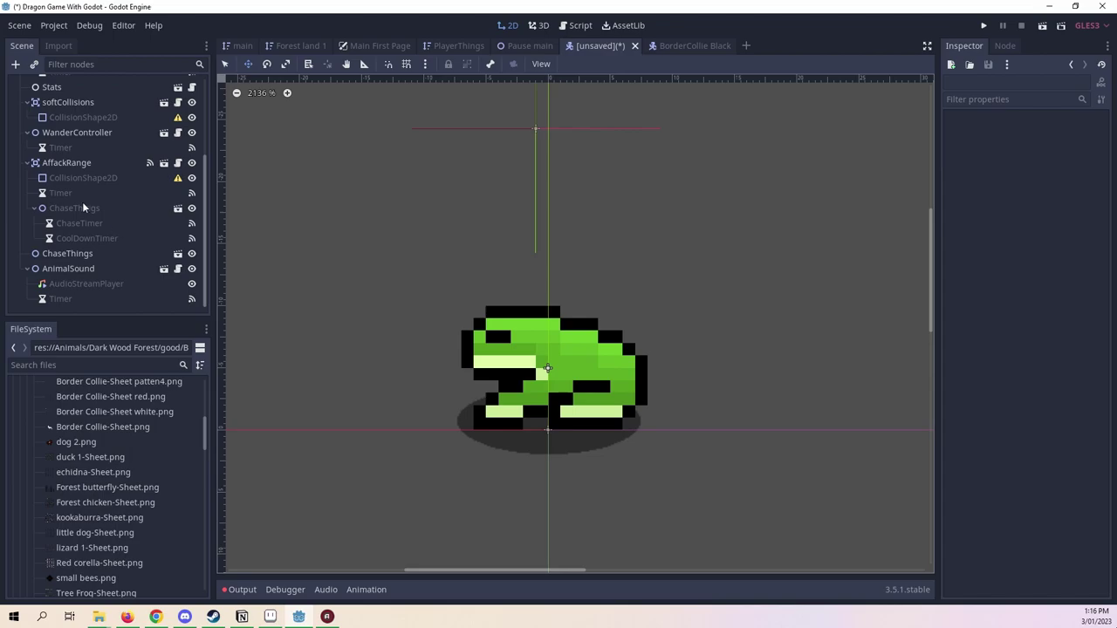
{"action": "right_click", "coordinate": [92, 163]}
{"action": "left_click", "coordinate": [200, 594]}
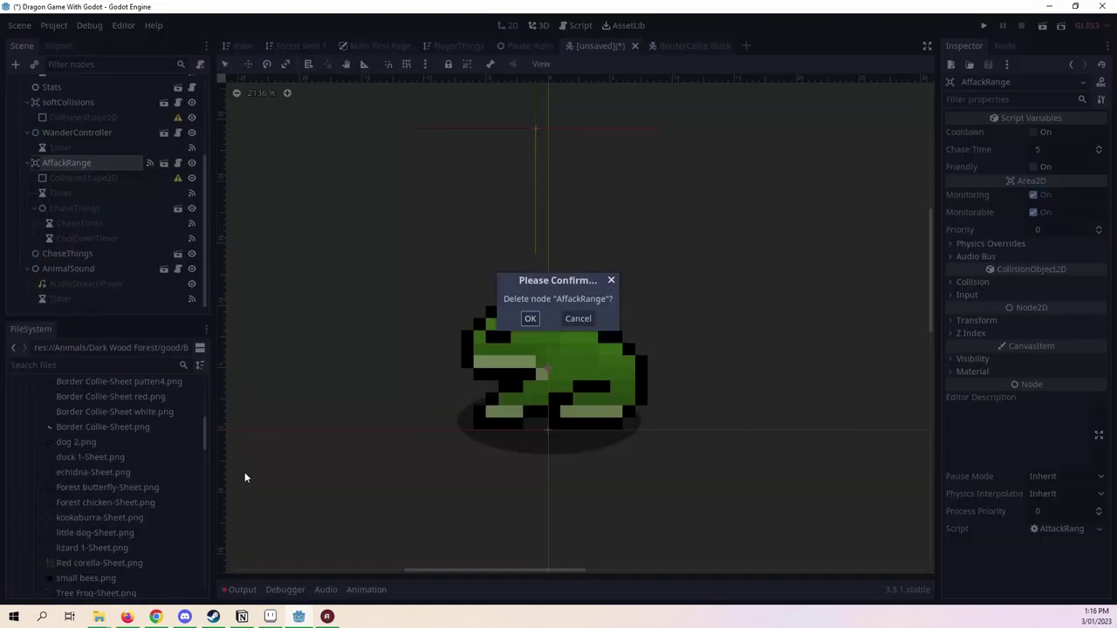
{"action": "left_click", "coordinate": [529, 318]}
{"action": "left_click", "coordinate": [75, 253]}
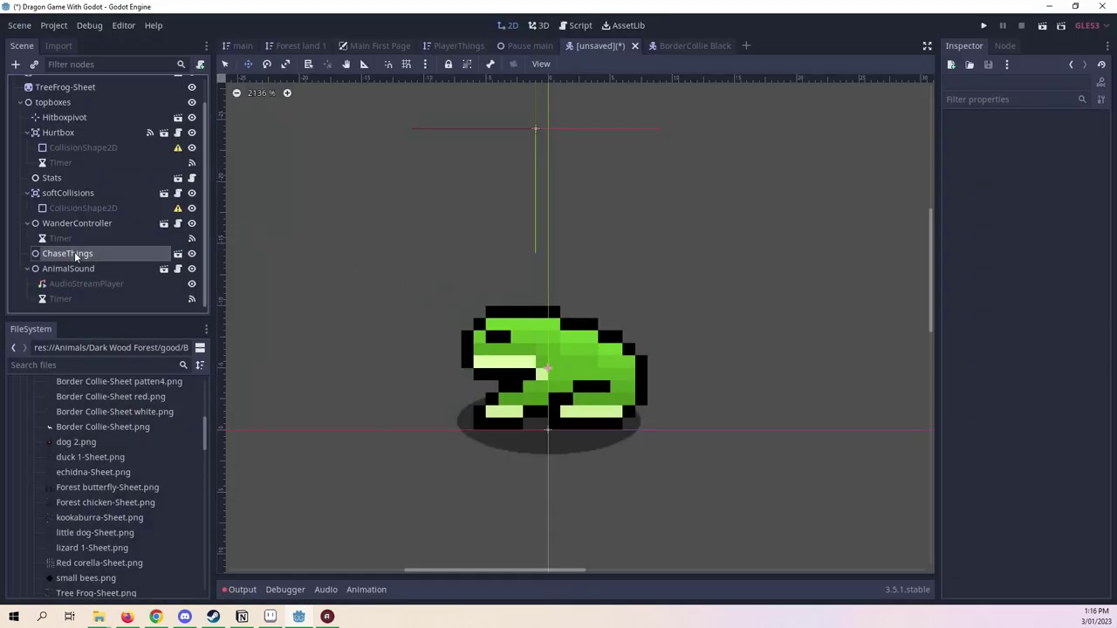
Undo the AffackRange deletion with Ctrl+Z.
{"action": "left_click", "coordinate": [123, 25]}
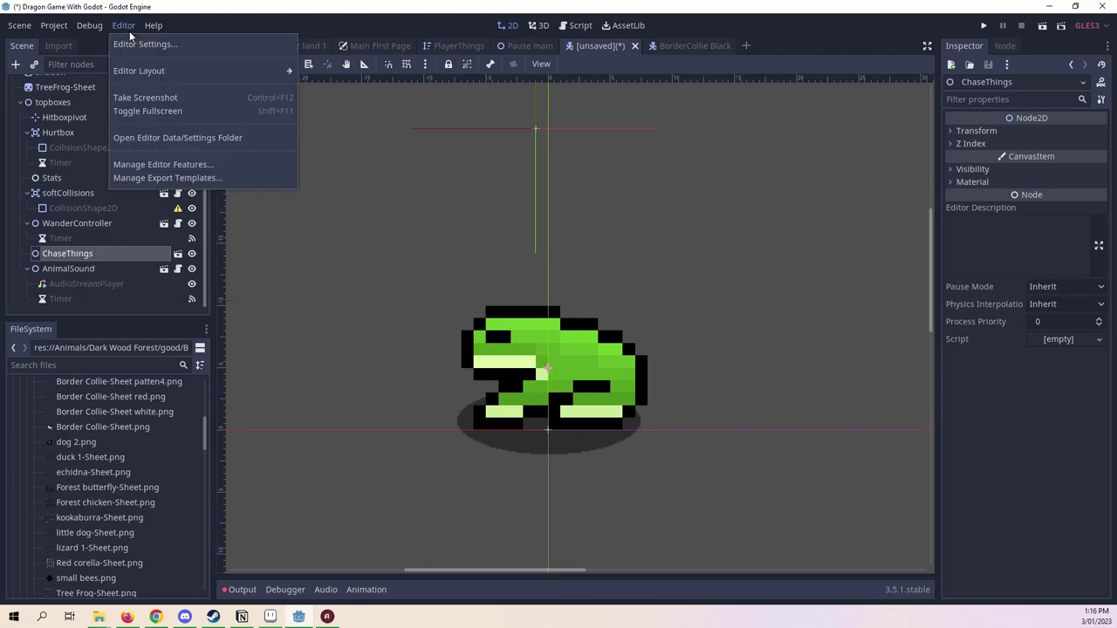
{"action": "left_click", "coordinate": [123, 24]}
{"action": "key", "text": "ctrl+z"}
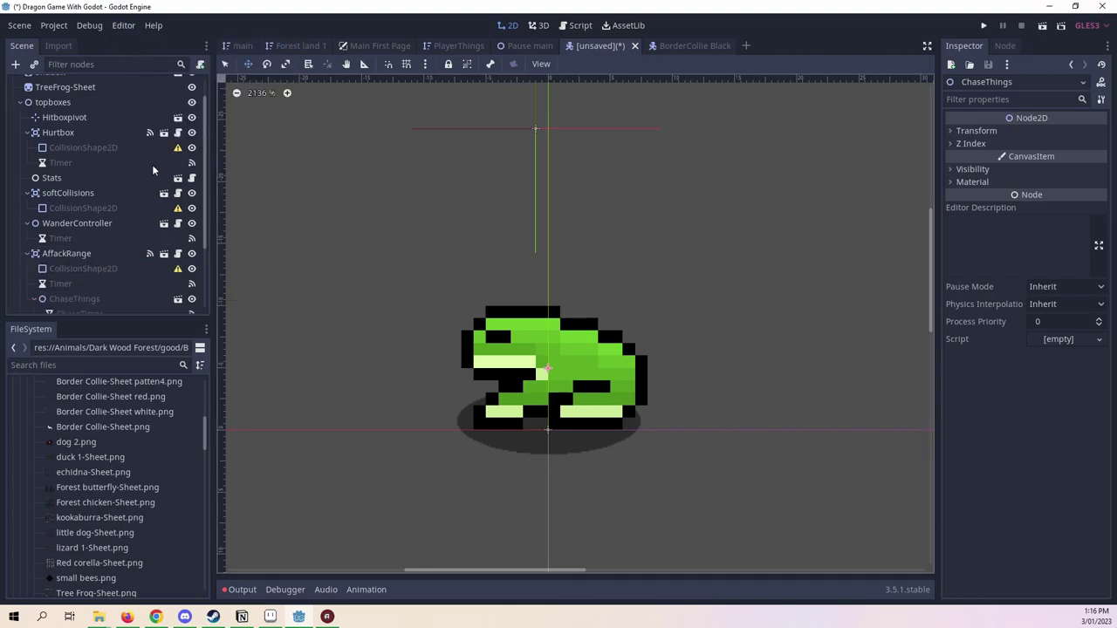
Scroll to the top of the Scene dock and inspect the Hitboxpivot node.
{"action": "scroll", "coordinate": [155, 171], "scroll_direction": "down", "scroll_amount": 3}
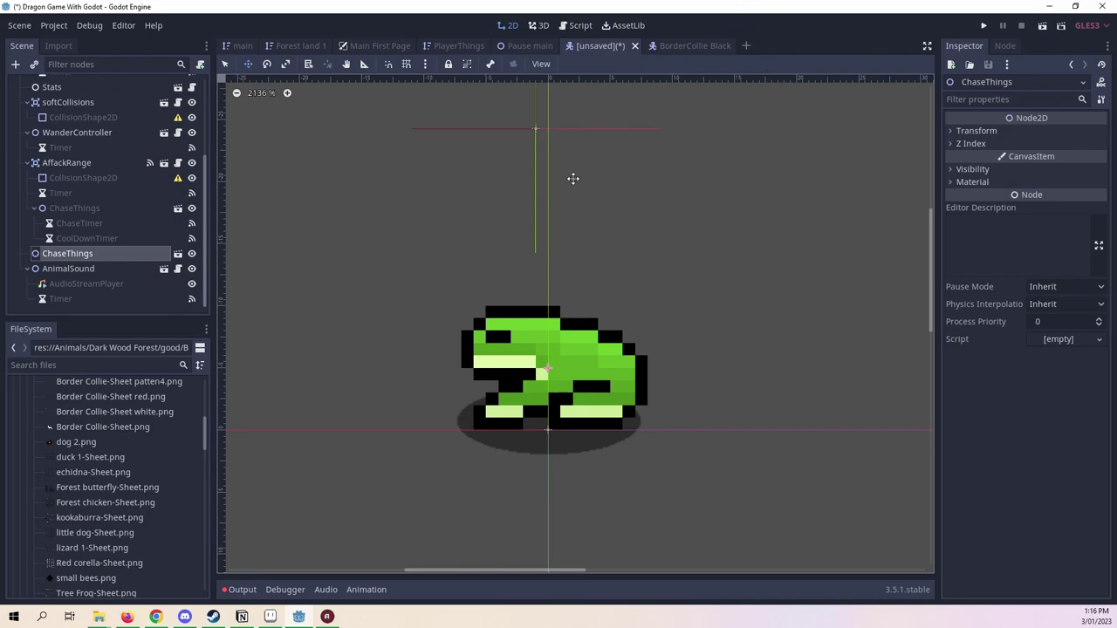
{"action": "scroll", "coordinate": [79, 219], "scroll_direction": "up", "scroll_amount": 2}
{"action": "scroll", "coordinate": [35, 240], "scroll_direction": "down", "scroll_amount": 2}
{"action": "scroll", "coordinate": [619, 242], "scroll_direction": "up", "scroll_amount": 2}
{"action": "scroll", "coordinate": [87, 222], "scroll_direction": "up", "scroll_amount": 3}
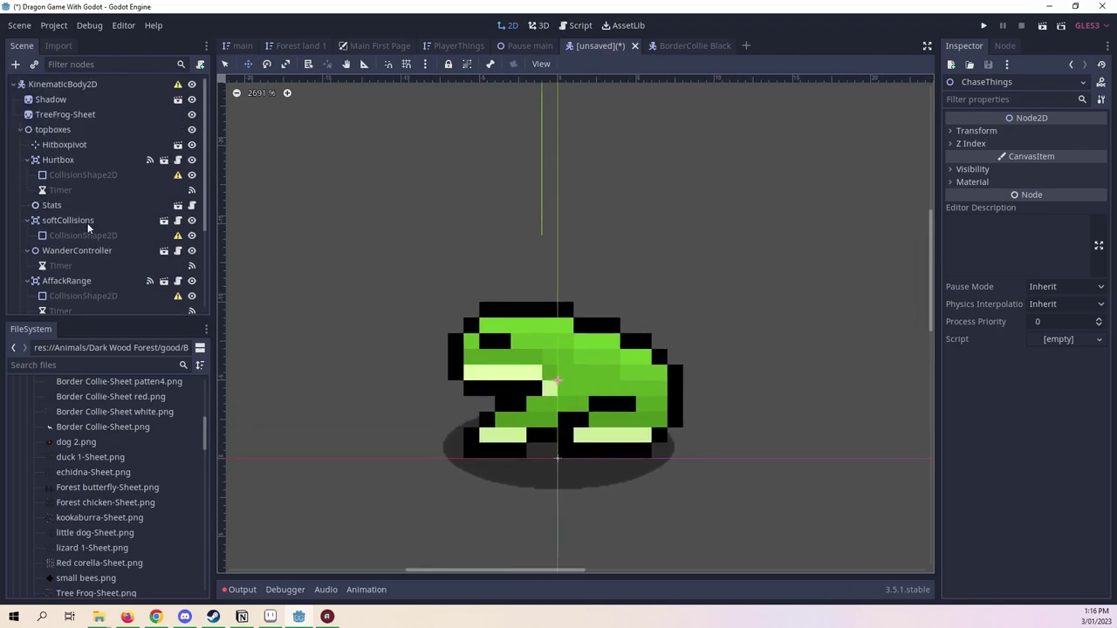
{"action": "left_click", "coordinate": [89, 145]}
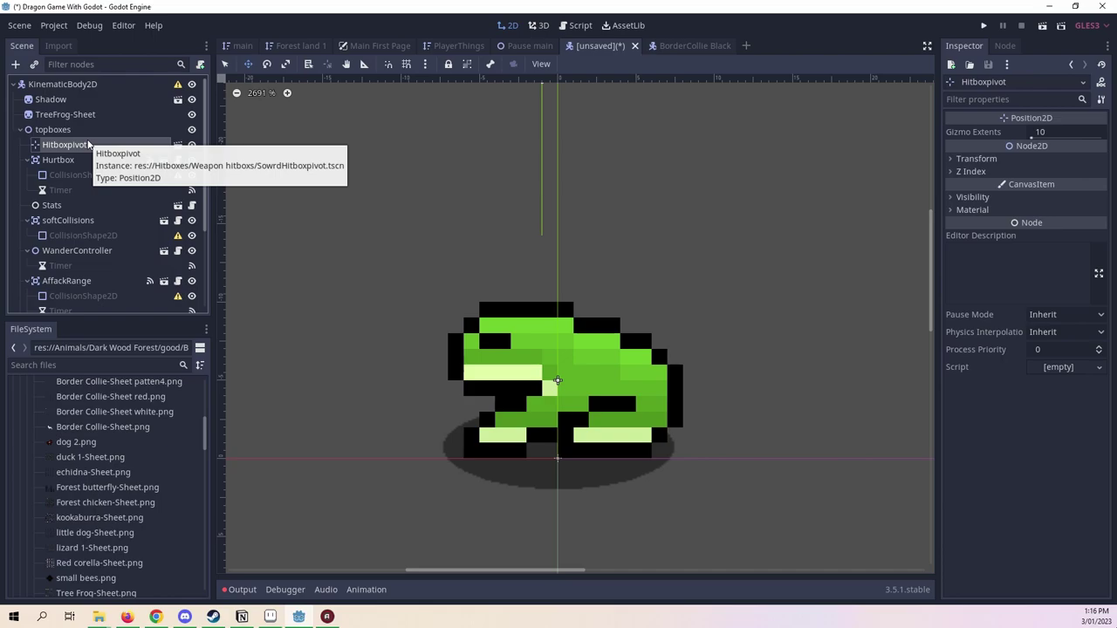
Make Hitboxpivot's children editable and give its CollisionShape2D a new CircleShape2D.
{"action": "right_click", "coordinate": [88, 144]}
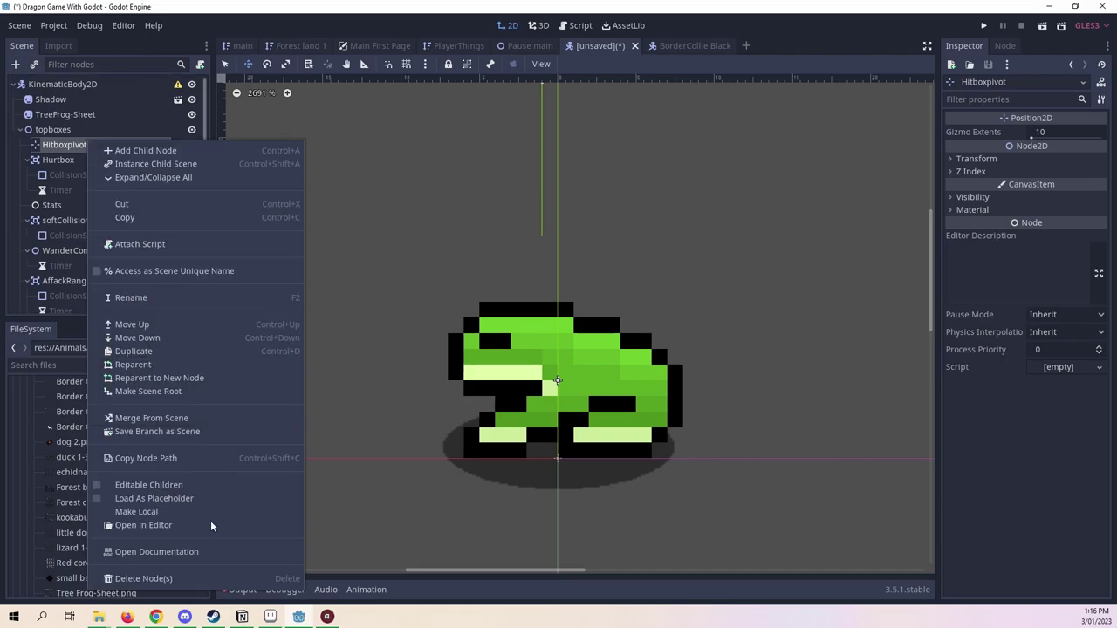
{"action": "left_click", "coordinate": [161, 483]}
{"action": "left_click", "coordinate": [102, 174]}
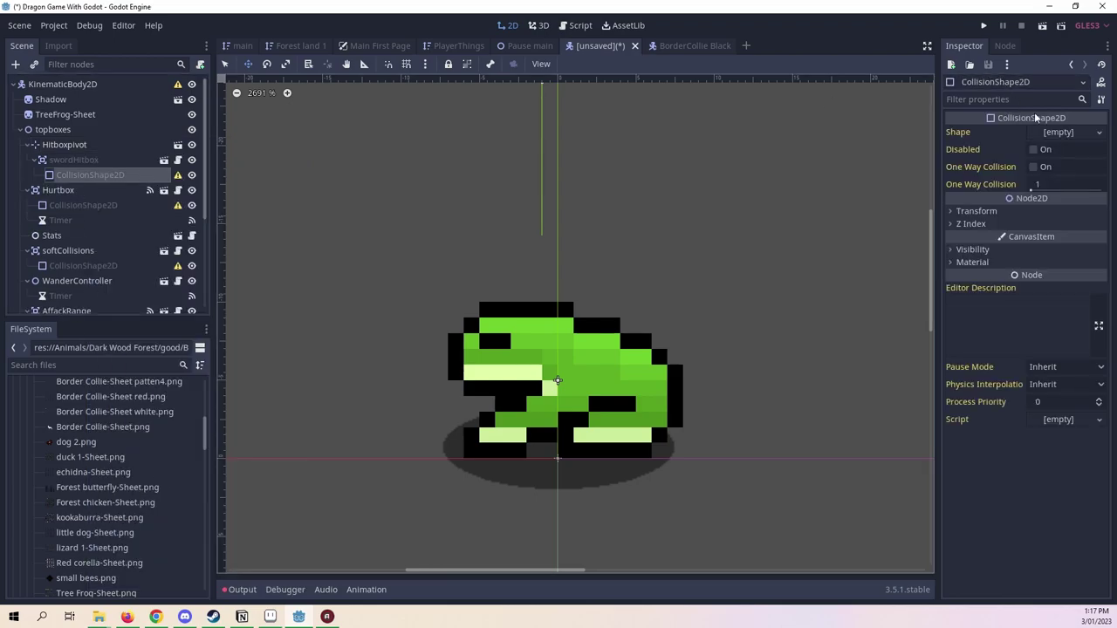
{"action": "left_click", "coordinate": [1080, 133]}
{"action": "left_click", "coordinate": [1021, 164]}
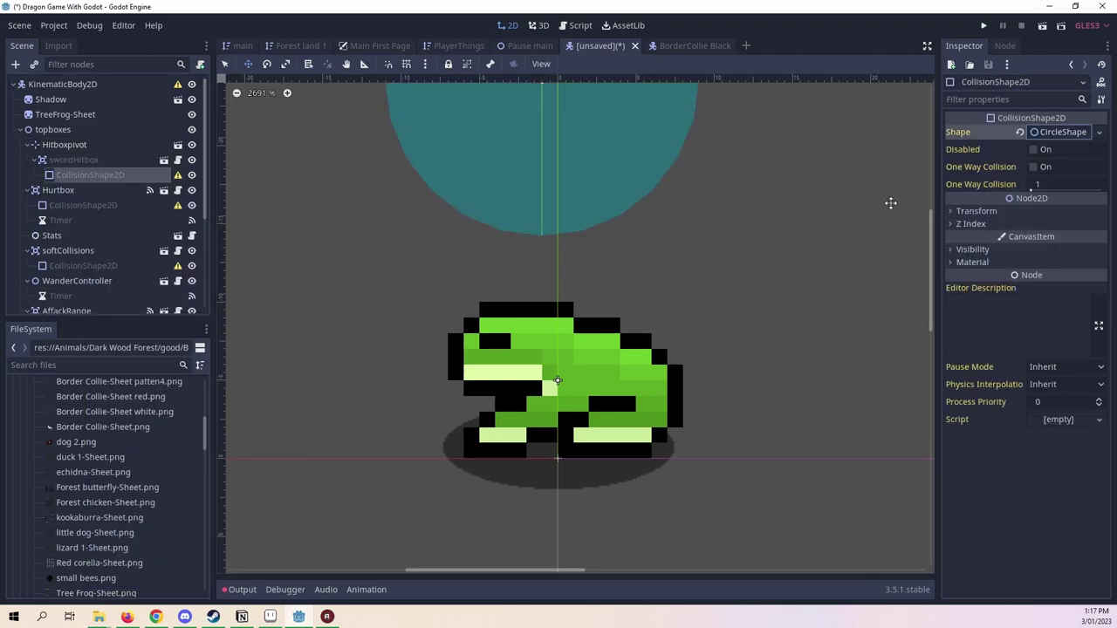
Nudge the collision circle higher and shrink its radius.
{"action": "middle_click_drag", "start_coordinate": [551, 182], "coordinate": [690, 320]}
{"action": "scroll", "coordinate": [690, 320], "scroll_direction": "down", "scroll_amount": 2}
{"action": "left_click_drag", "start_coordinate": [740, 286], "coordinate": [739, 277]}
{"action": "middle_click_drag", "start_coordinate": [779, 251], "coordinate": [758, 216]}
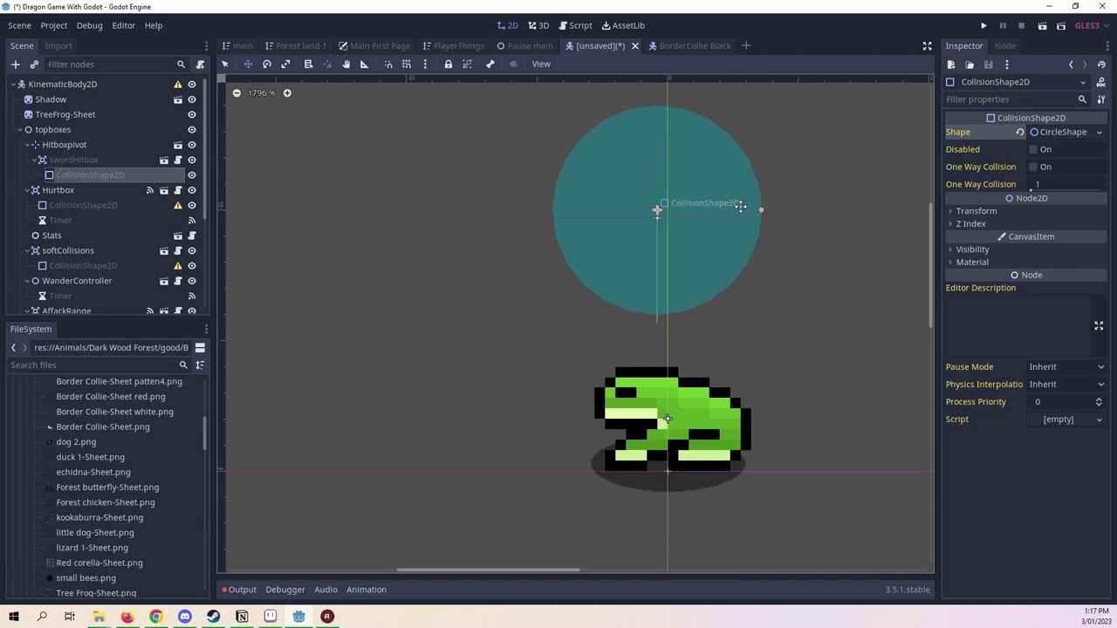
{"action": "left_click_drag", "start_coordinate": [758, 216], "coordinate": [698, 216]}
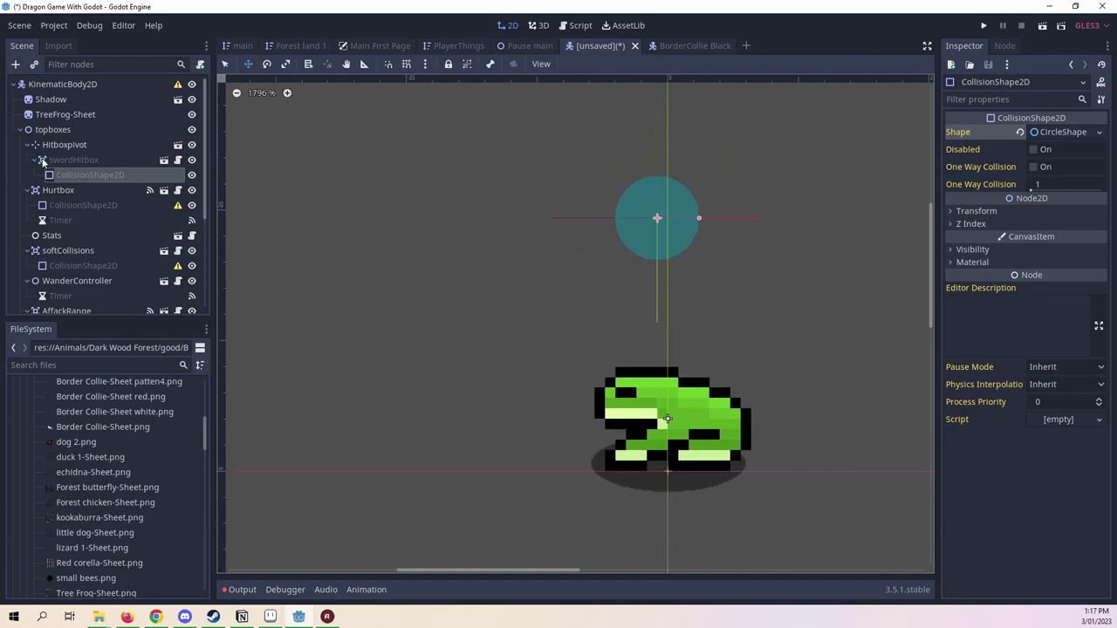
Move the Hitboxpivot circle down onto the frog.
{"action": "left_click", "coordinate": [64, 144]}
{"action": "middle_click_drag", "start_coordinate": [743, 301], "coordinate": [690, 264]}
{"action": "left_click_drag", "start_coordinate": [631, 260], "coordinate": [636, 425]}
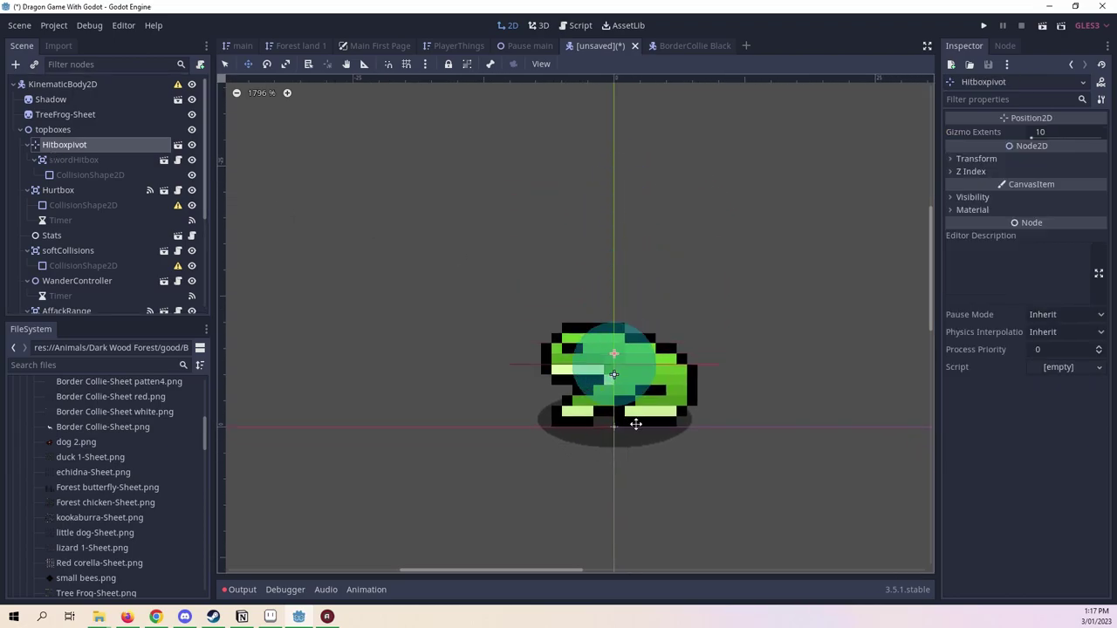
{"action": "scroll", "coordinate": [636, 424], "scroll_direction": "up", "scroll_amount": 1}
{"action": "middle_click_drag", "start_coordinate": [635, 425], "coordinate": [613, 380]}
Cancel the save dialog and set the sword hitbox's collision shape to Disabled.
{"action": "key", "text": "ctrl+s"}
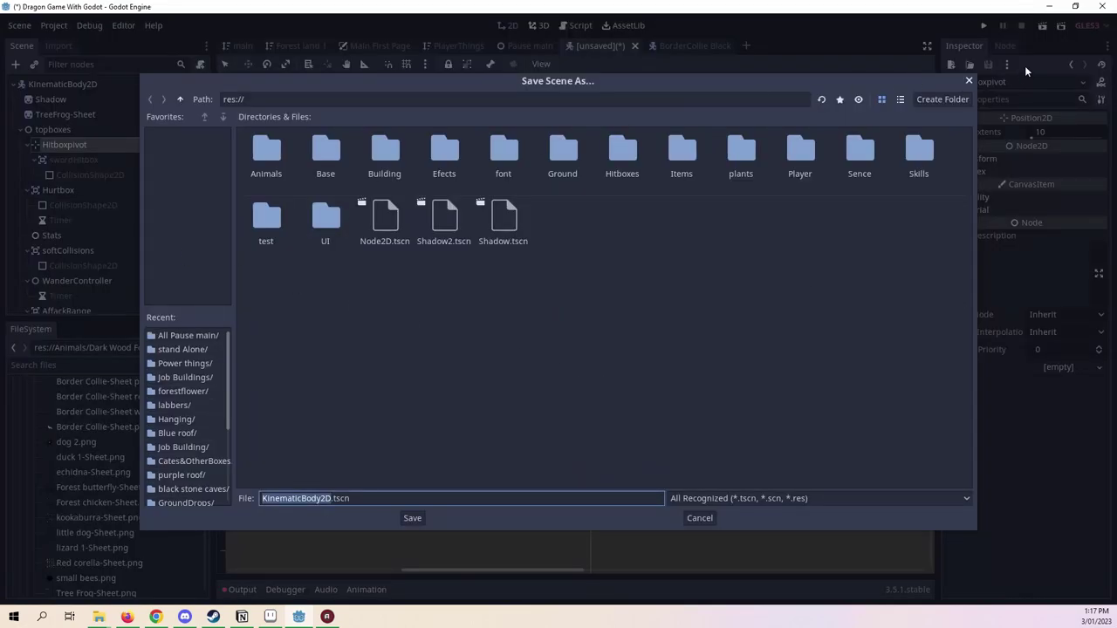
{"action": "key", "text": "Escape"}
{"action": "left_click", "coordinate": [87, 174]}
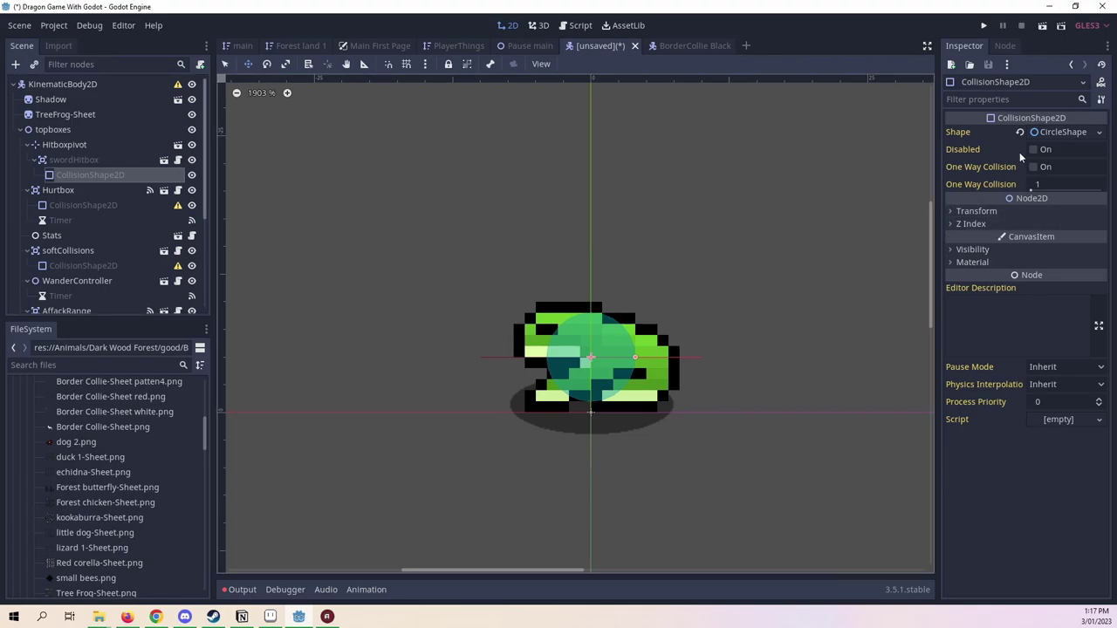
{"action": "left_click", "coordinate": [1032, 149]}
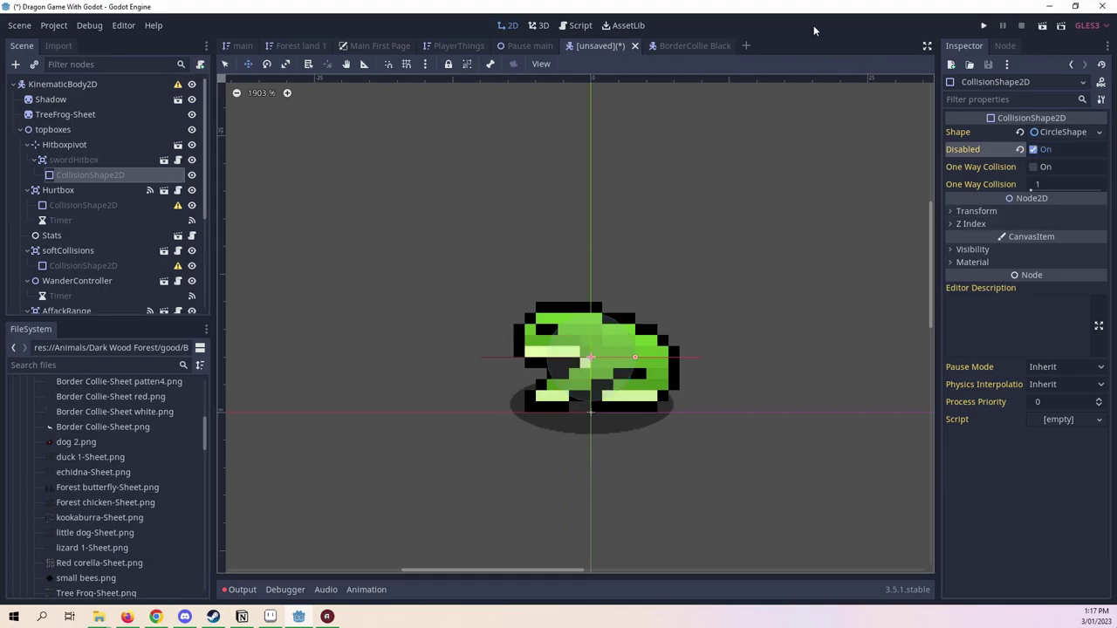
{"action": "key", "text": "ctrl+s"}
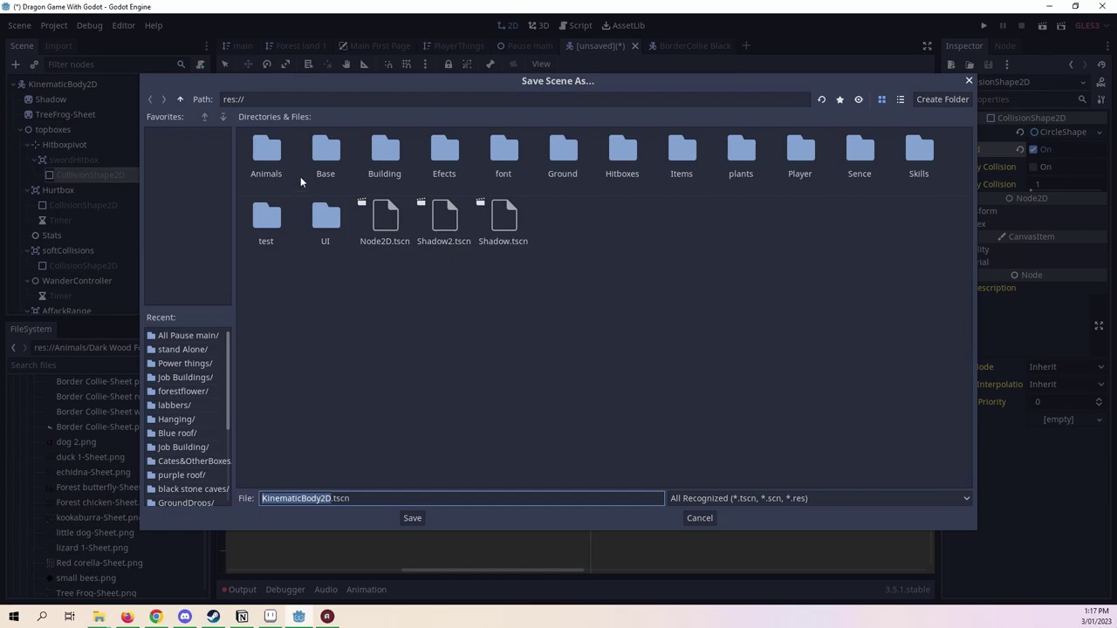
{"action": "double_click", "coordinate": [260, 159]}
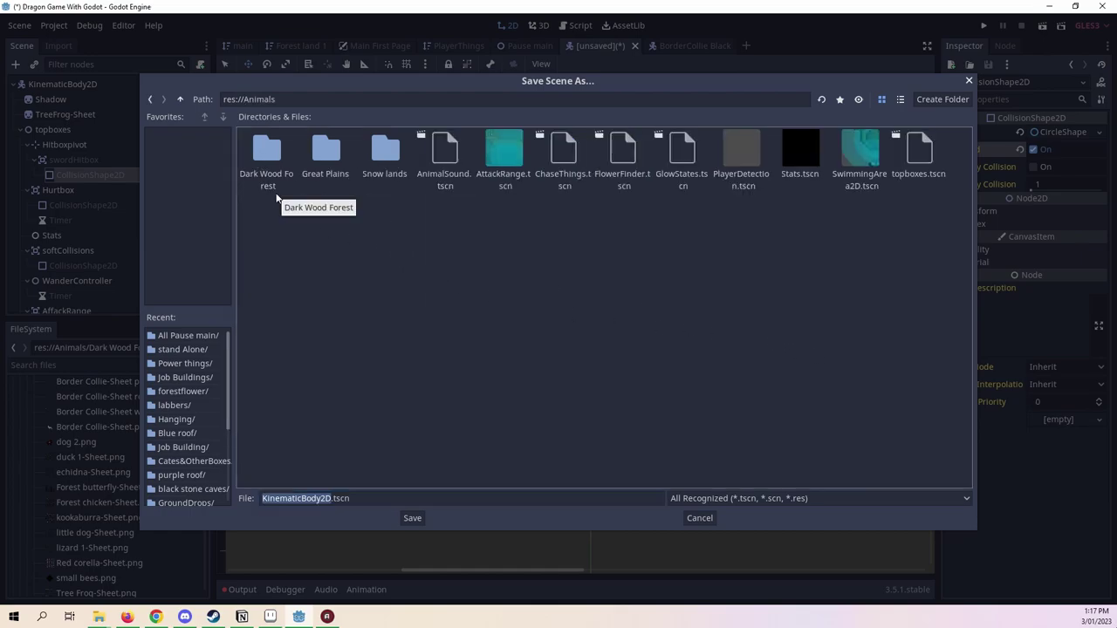
{"action": "left_click", "coordinate": [271, 187]}
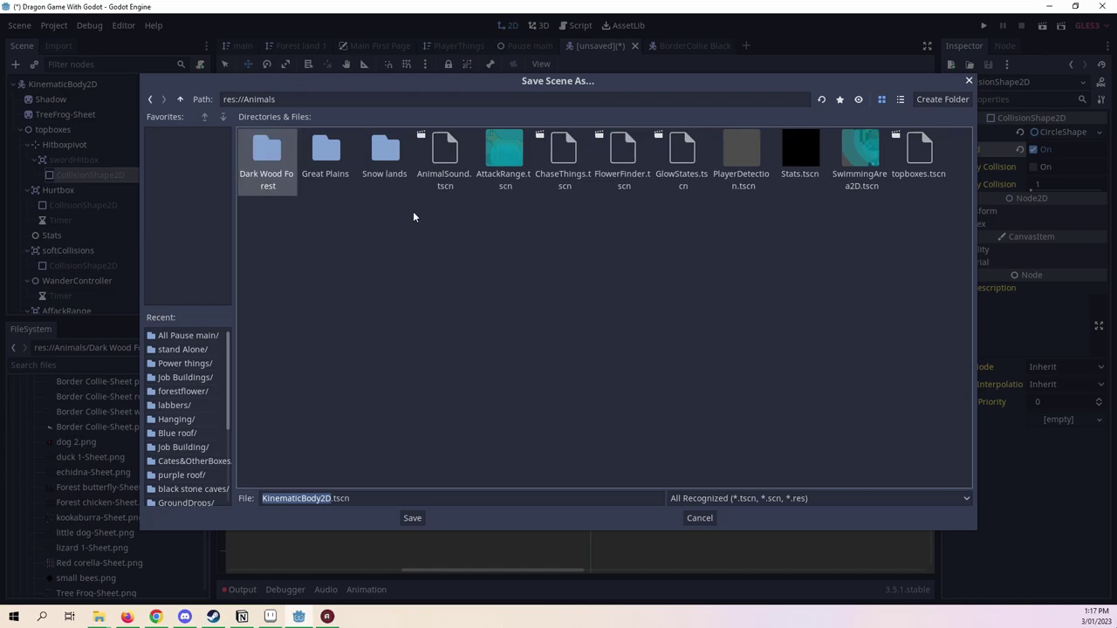
{"action": "double_click", "coordinate": [251, 176]}
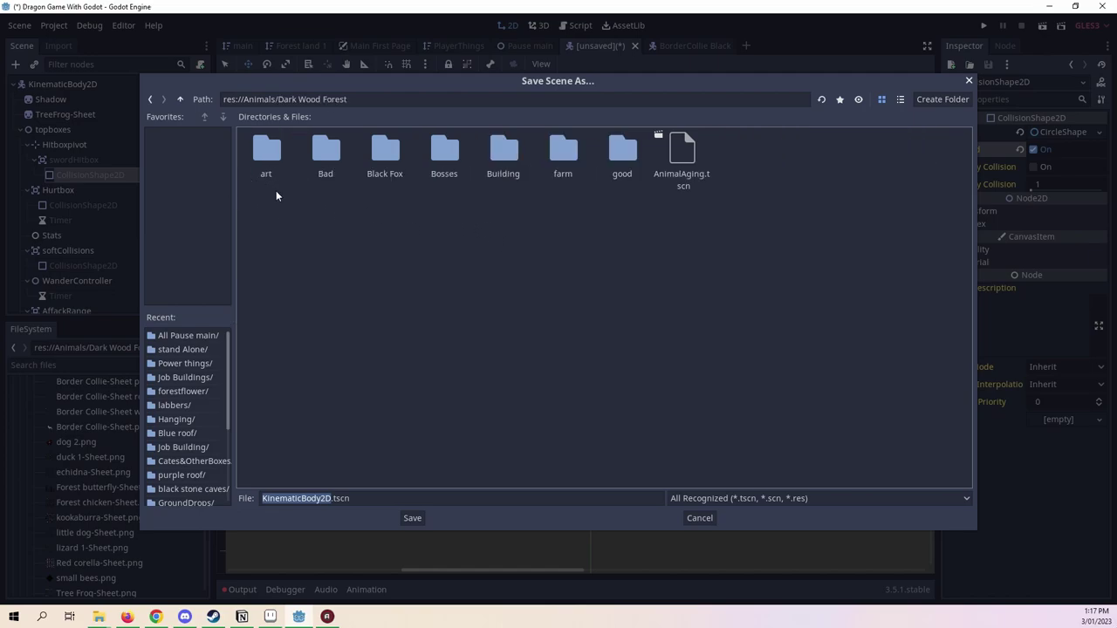
{"action": "double_click", "coordinate": [625, 162]}
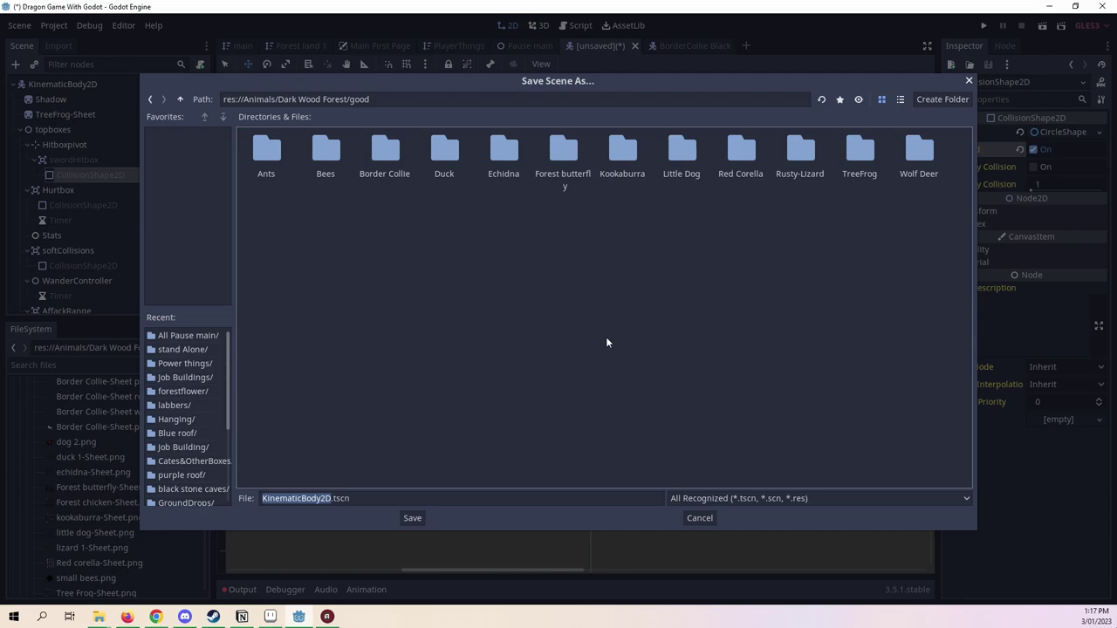
{"action": "double_click", "coordinate": [851, 161]}
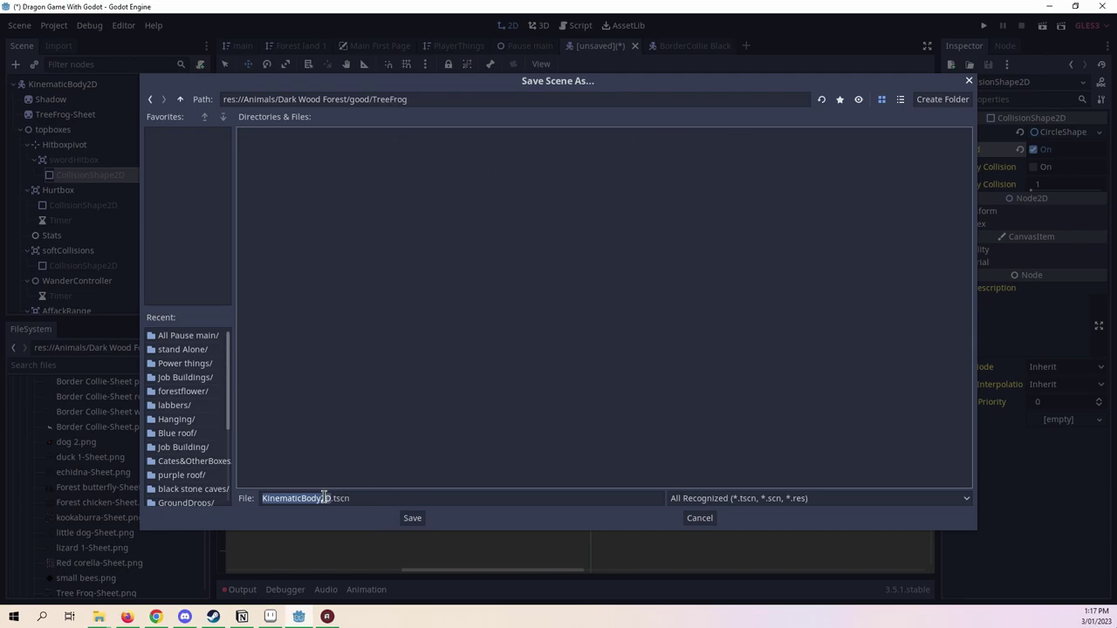
{"action": "left_click", "coordinate": [688, 518]}
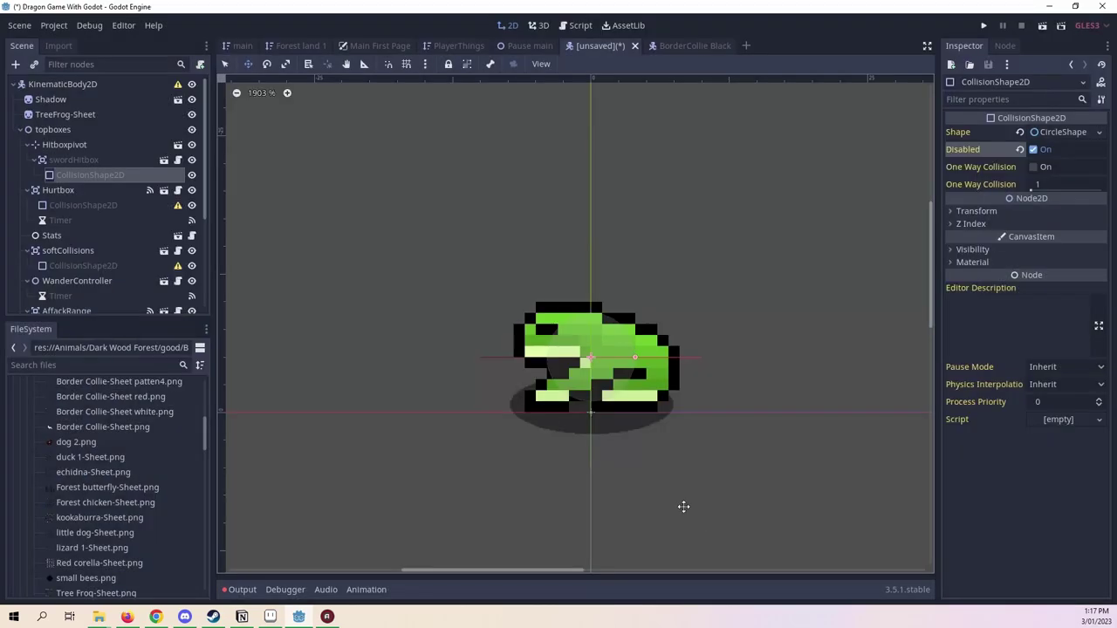
Rename the root node to Tree Frog and save the scene as Tree Frog.tscn.
{"action": "double_click", "coordinate": [82, 83]}
{"action": "type", "text": "Tree Frog"}
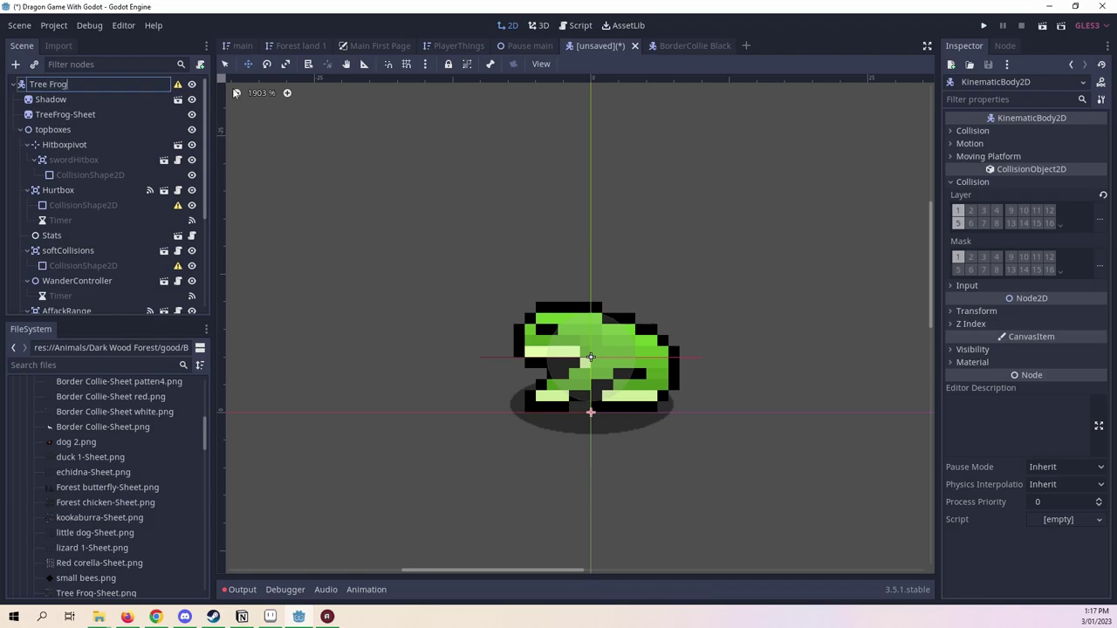
{"action": "key", "text": "Return"}
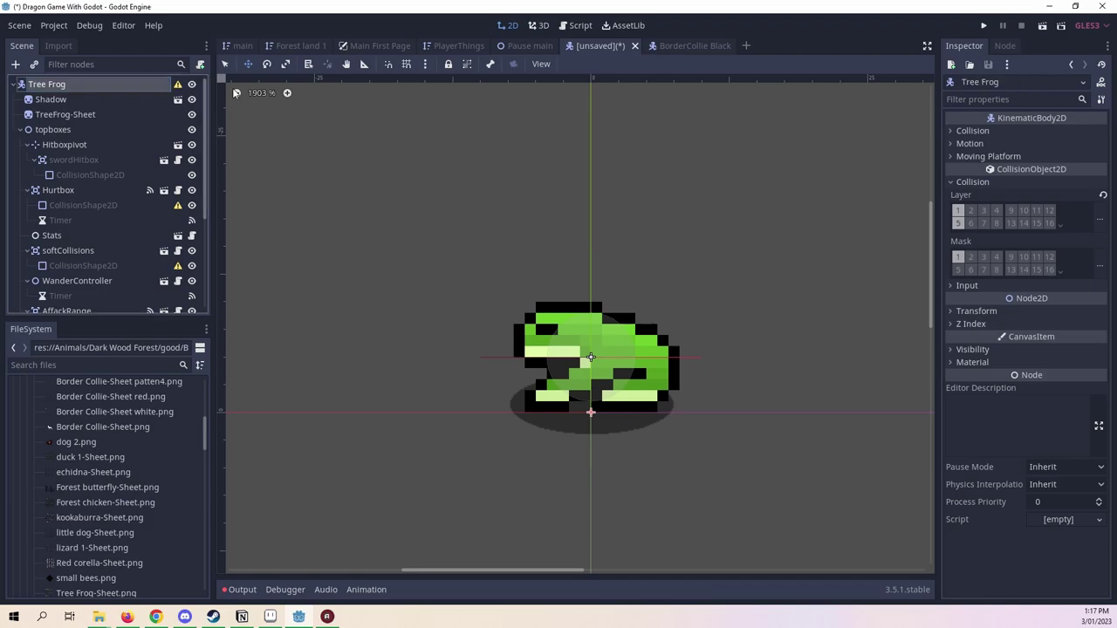
{"action": "key", "text": "ctrl+s"}
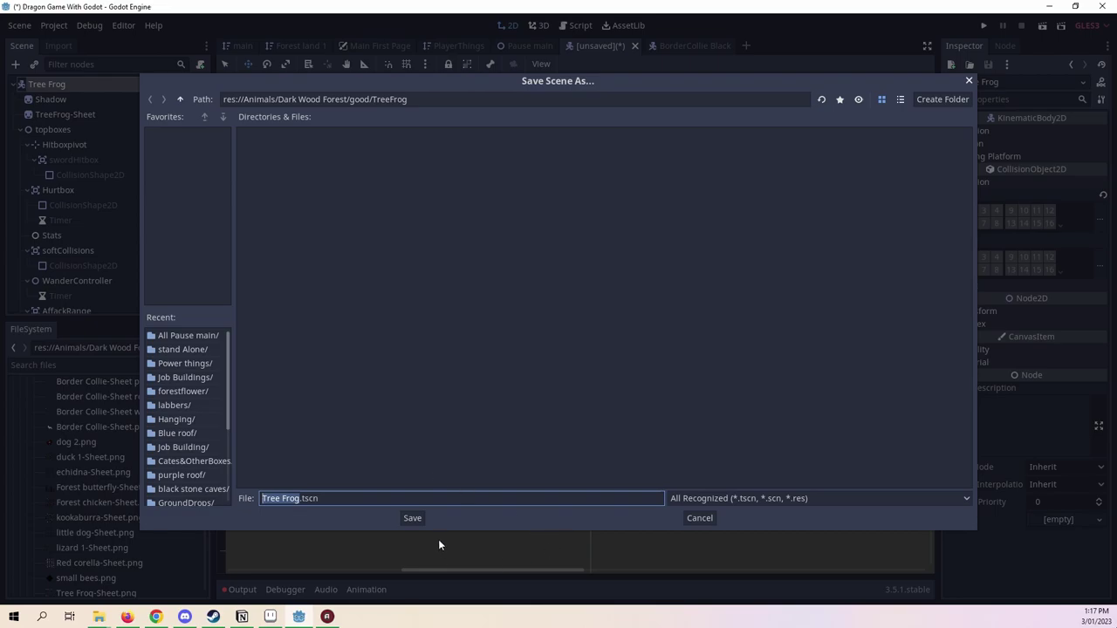
{"action": "left_click", "coordinate": [407, 520]}
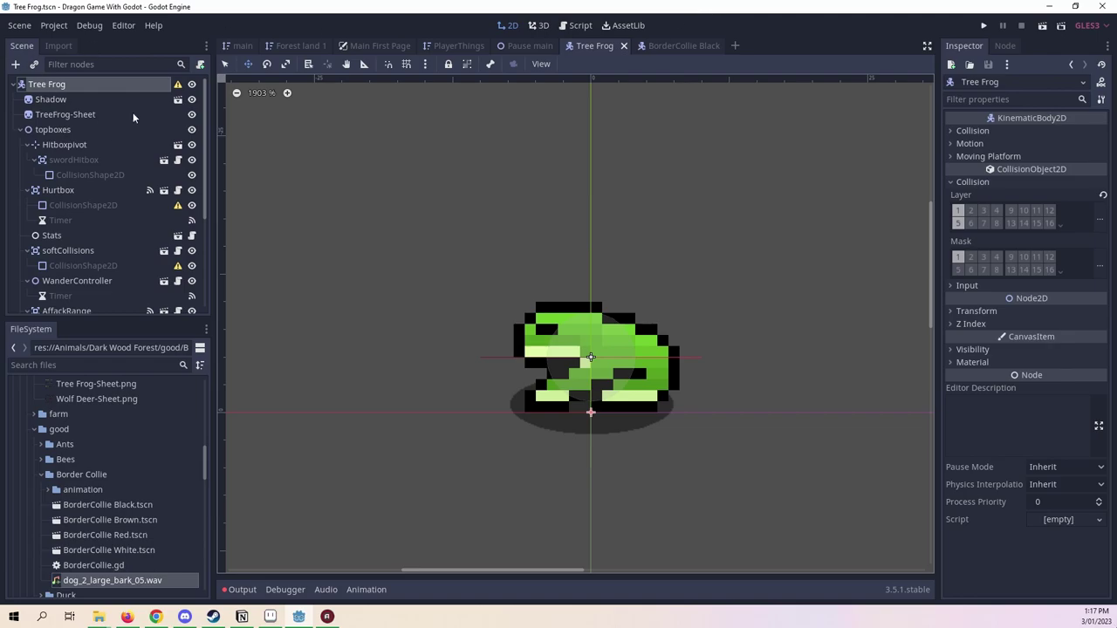
Add a CollisionShape2D child to Tree Frog with a new CapsuleShape2D.
{"action": "right_click", "coordinate": [117, 85]}
{"action": "left_click", "coordinate": [140, 93]}
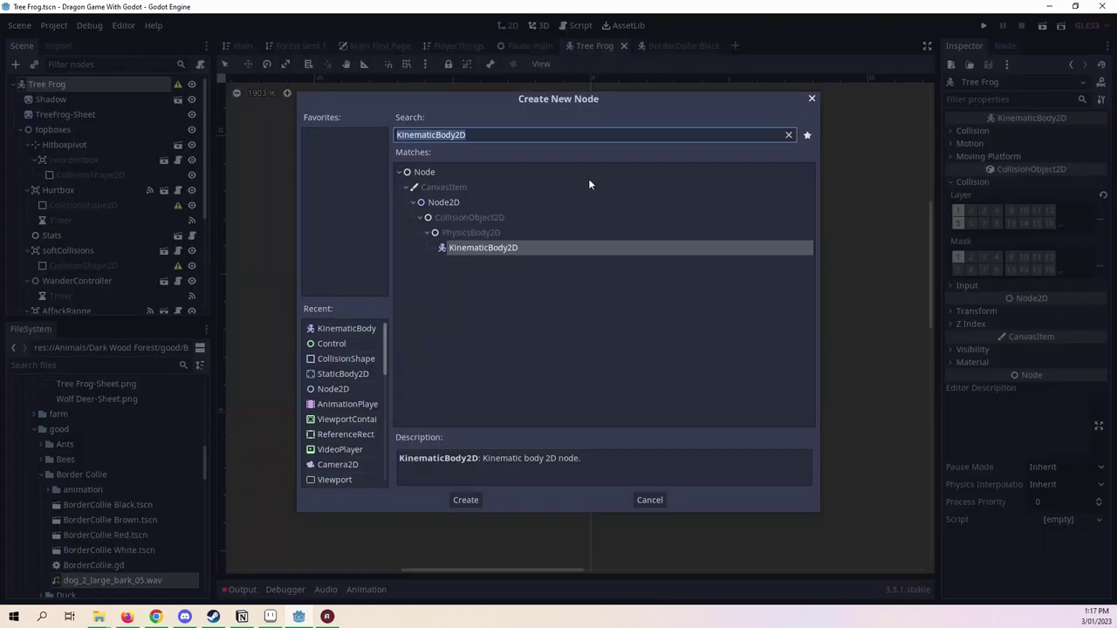
{"action": "left_click", "coordinate": [352, 361]}
{"action": "double_click", "coordinate": [355, 362]}
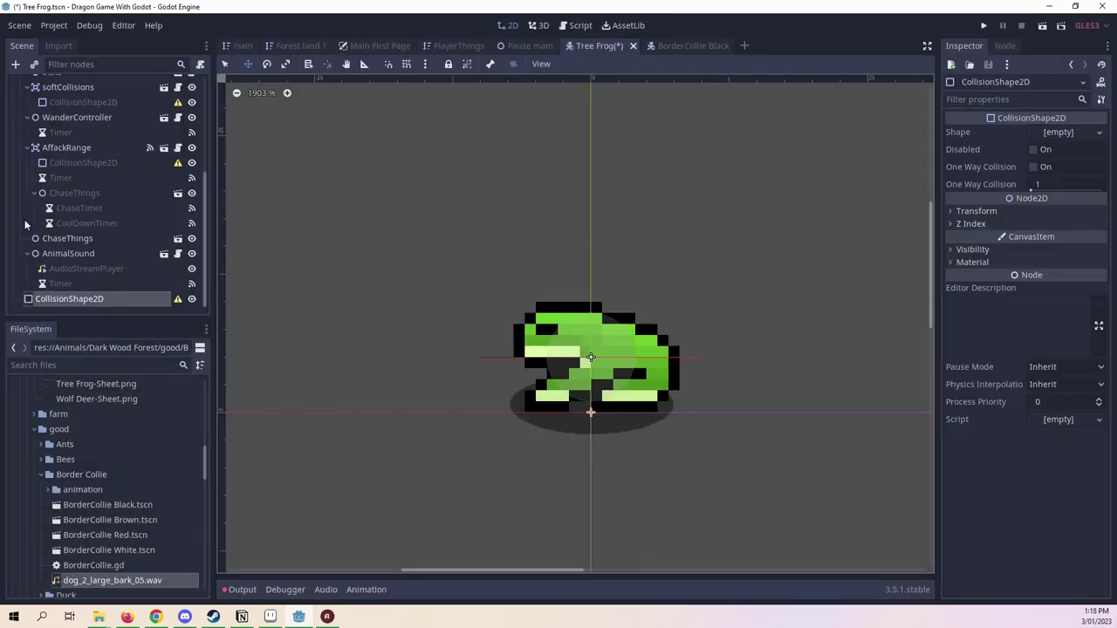
{"action": "scroll", "coordinate": [708, 203], "scroll_direction": "up", "scroll_amount": 3}
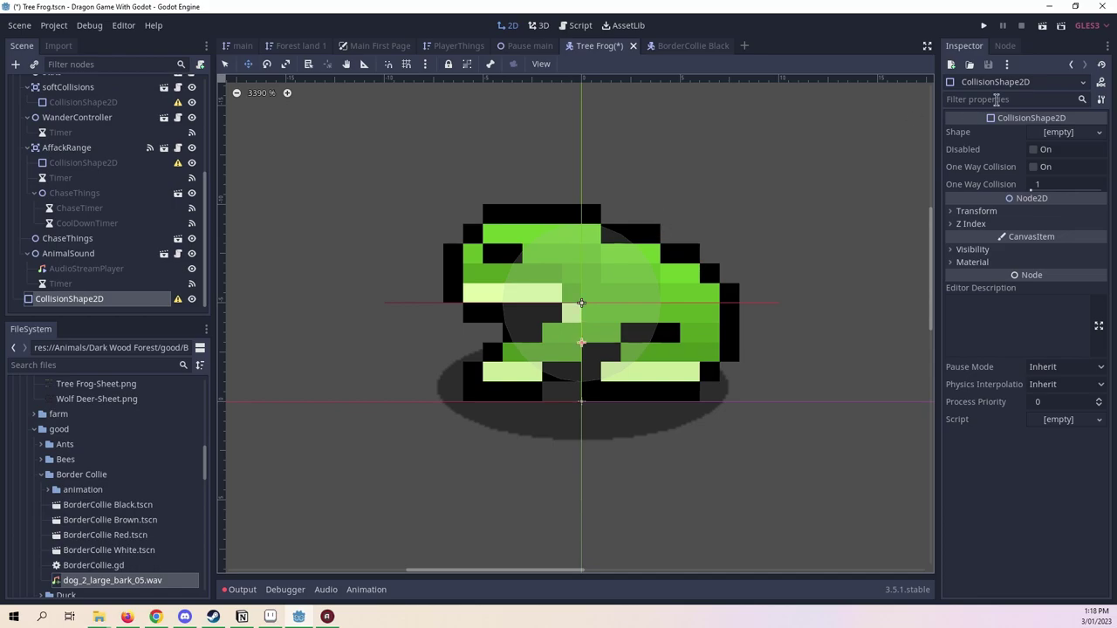
{"action": "left_click", "coordinate": [1056, 132]}
{"action": "left_click", "coordinate": [1020, 150]}
Set the collision shape's Rotation Degrees to 90.
{"action": "scroll", "coordinate": [785, 196], "scroll_direction": "down", "scroll_amount": 2}
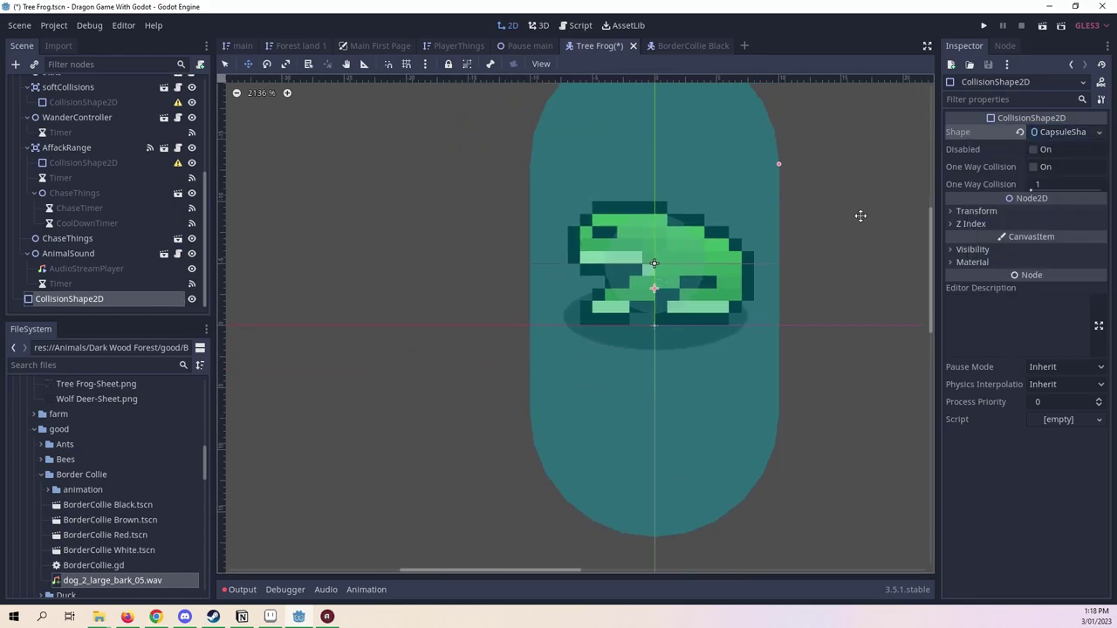
{"action": "left_click", "coordinate": [972, 248]}
{"action": "left_click", "coordinate": [975, 210]}
{"action": "left_click", "coordinate": [1069, 259]}
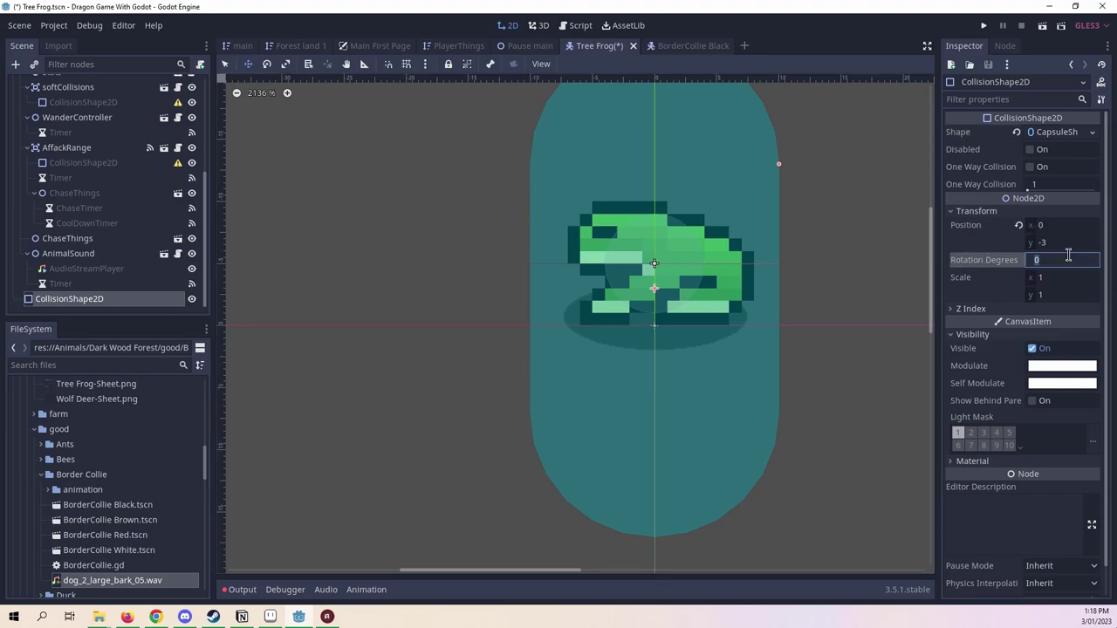
{"action": "type", "text": "90"}
{"action": "key", "text": "Return"}
Make the capsule thinner and shorter, and place it over the frog's mid-body.
{"action": "scroll", "coordinate": [760, 229], "scroll_direction": "up", "scroll_amount": 2}
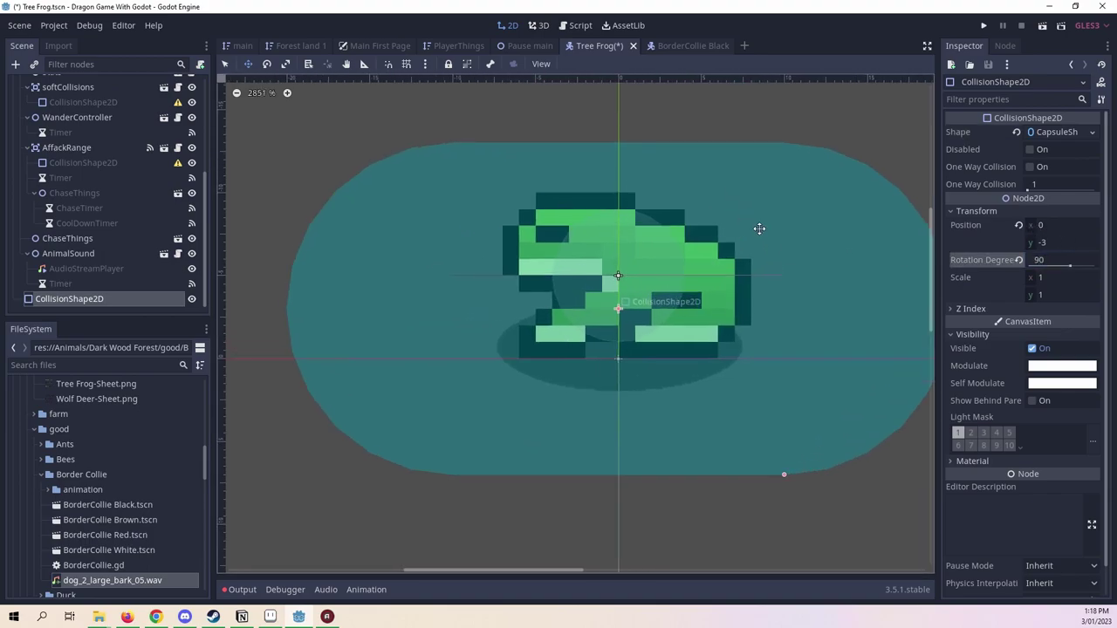
{"action": "left_click_drag", "start_coordinate": [747, 477], "coordinate": [745, 343]}
{"action": "left_click_drag", "start_coordinate": [779, 310], "coordinate": [644, 312]}
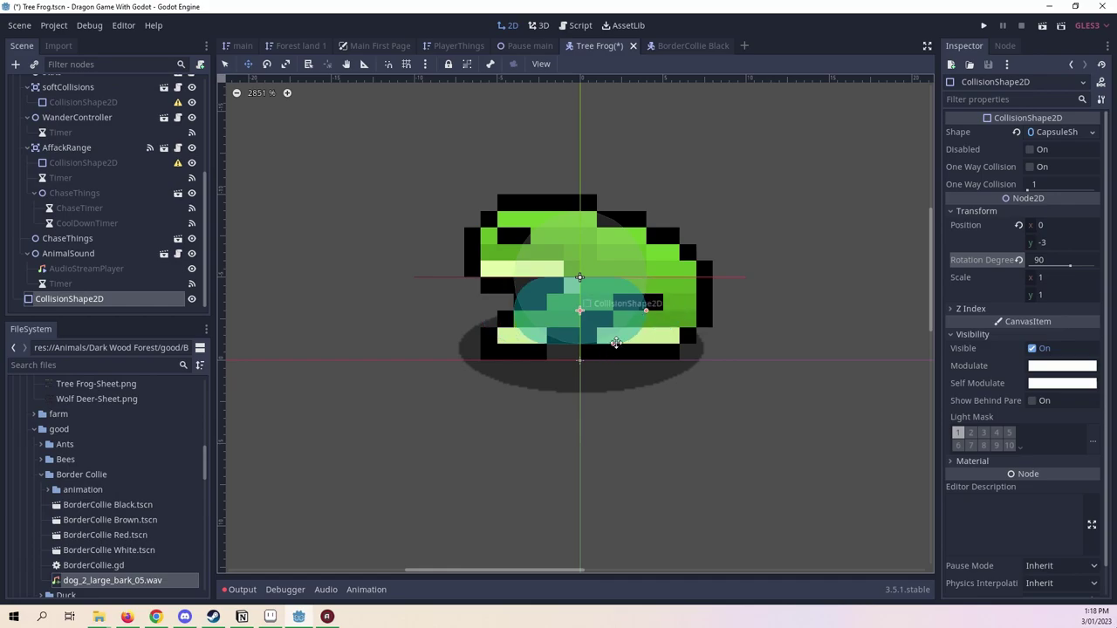
{"action": "left_click_drag", "start_coordinate": [602, 316], "coordinate": [609, 362]}
{"action": "scroll", "coordinate": [611, 375], "scroll_direction": "up", "scroll_amount": 4}
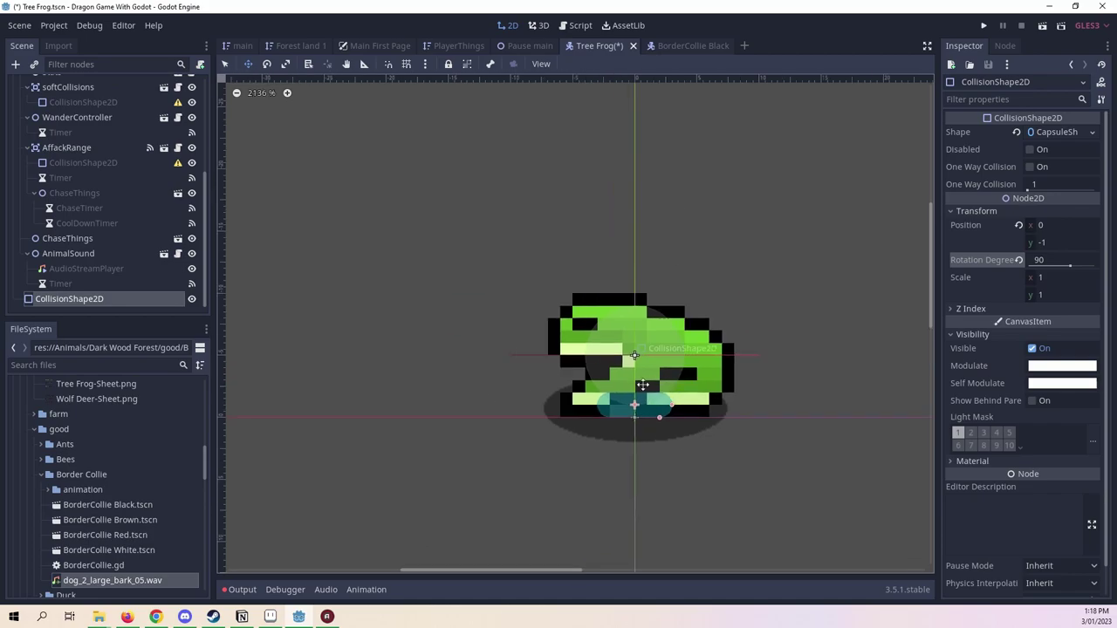
{"action": "left_click_drag", "start_coordinate": [689, 424], "coordinate": [685, 380]}
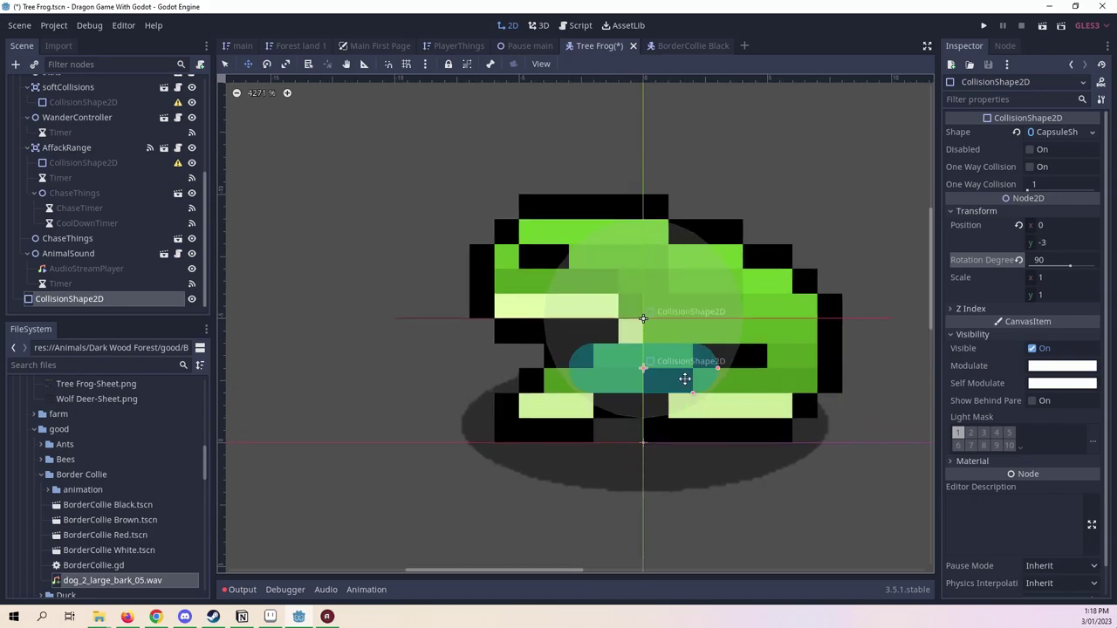
Open softCollisions.gd, then select its CollisionShape2D and open the Shape type list.
{"action": "scroll", "coordinate": [71, 228], "scroll_direction": "up", "scroll_amount": 3}
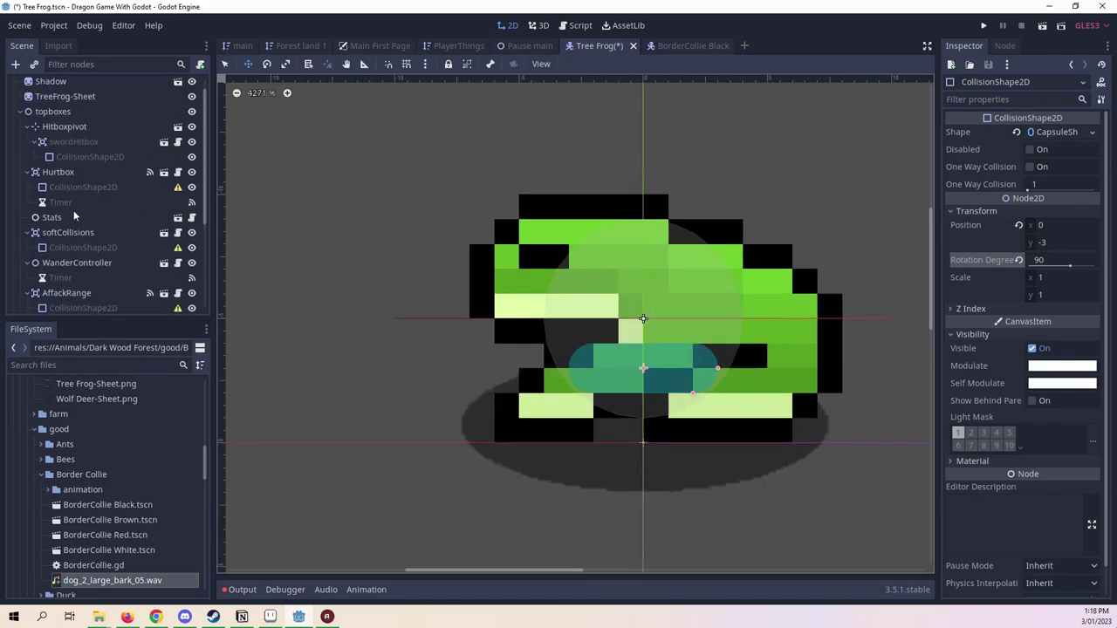
{"action": "left_click", "coordinate": [85, 176]}
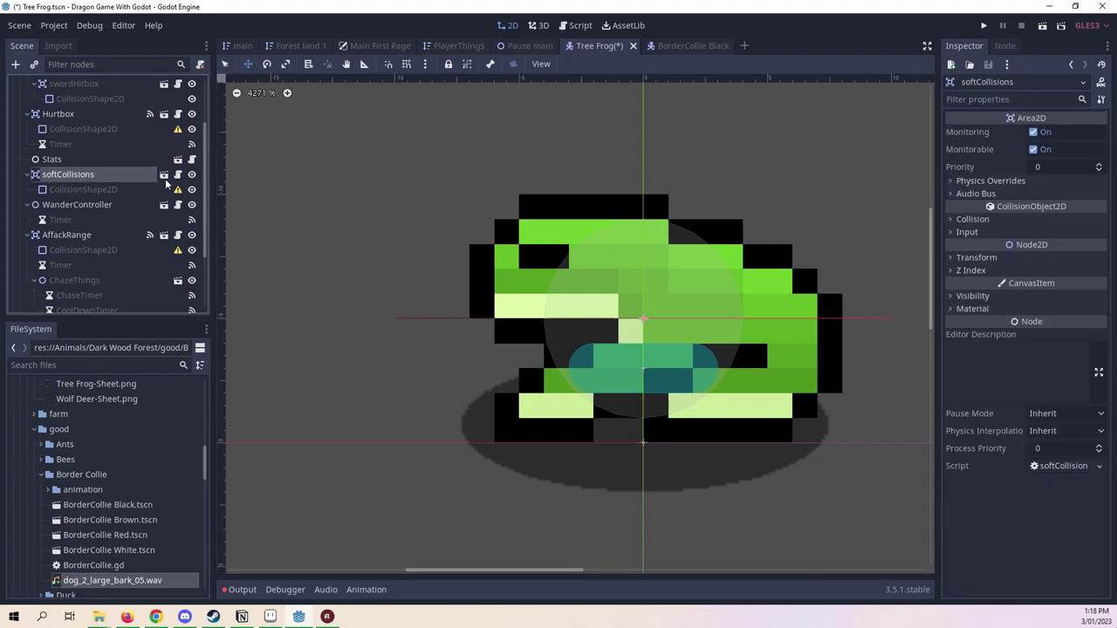
{"action": "left_click", "coordinate": [177, 176]}
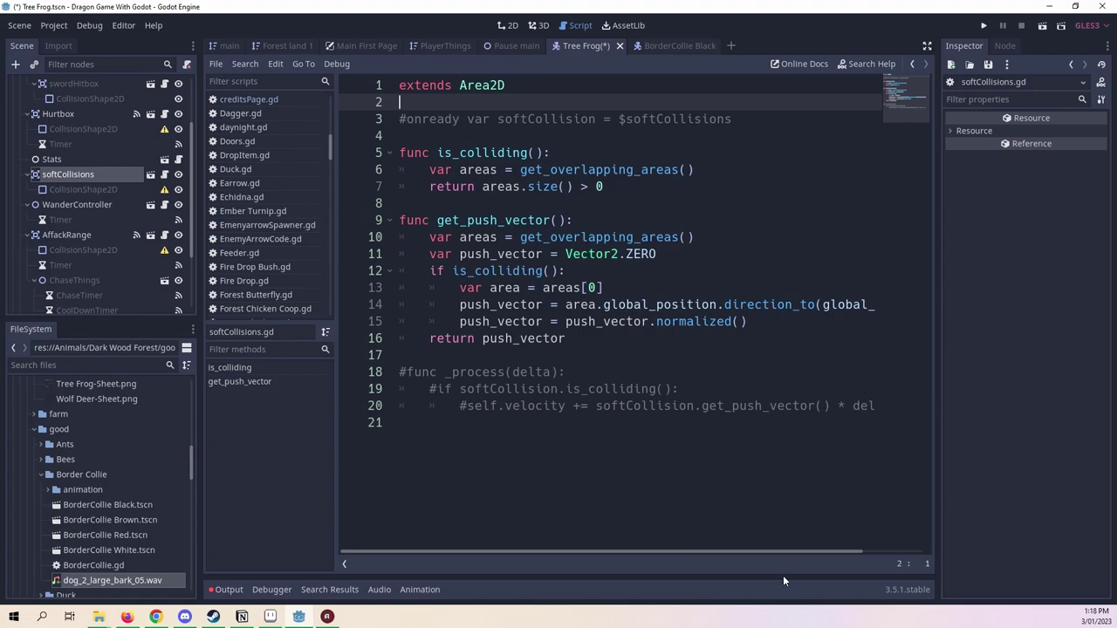
{"action": "left_click_drag", "start_coordinate": [762, 552], "coordinate": [867, 546]}
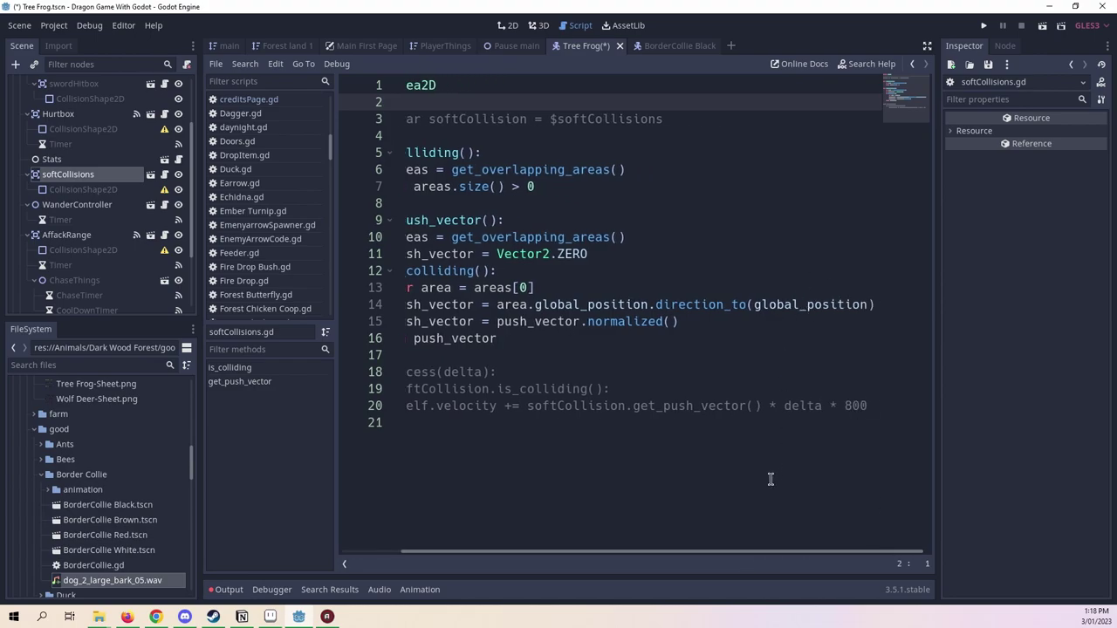
{"action": "left_click_drag", "start_coordinate": [650, 551], "coordinate": [585, 541]}
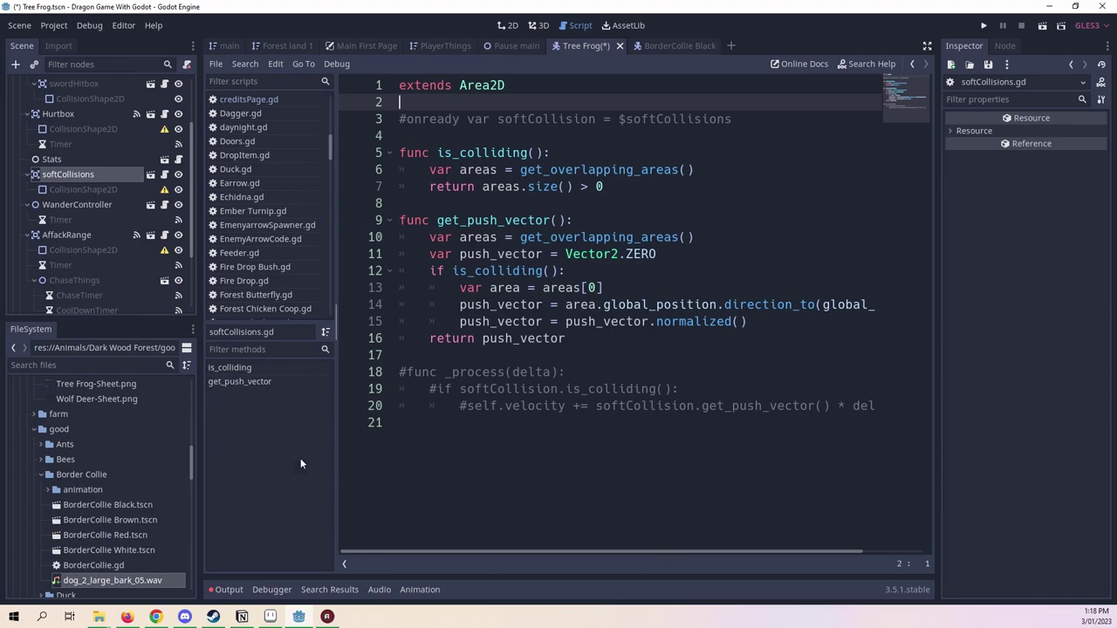
{"action": "left_click", "coordinate": [140, 190]}
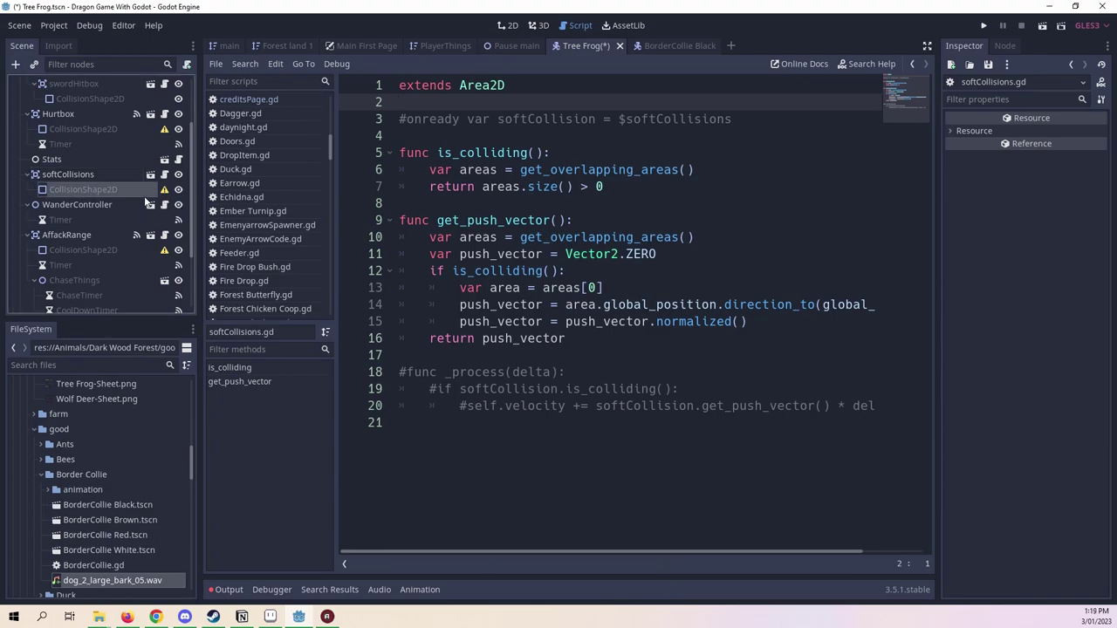
{"action": "left_click", "coordinate": [1064, 133]}
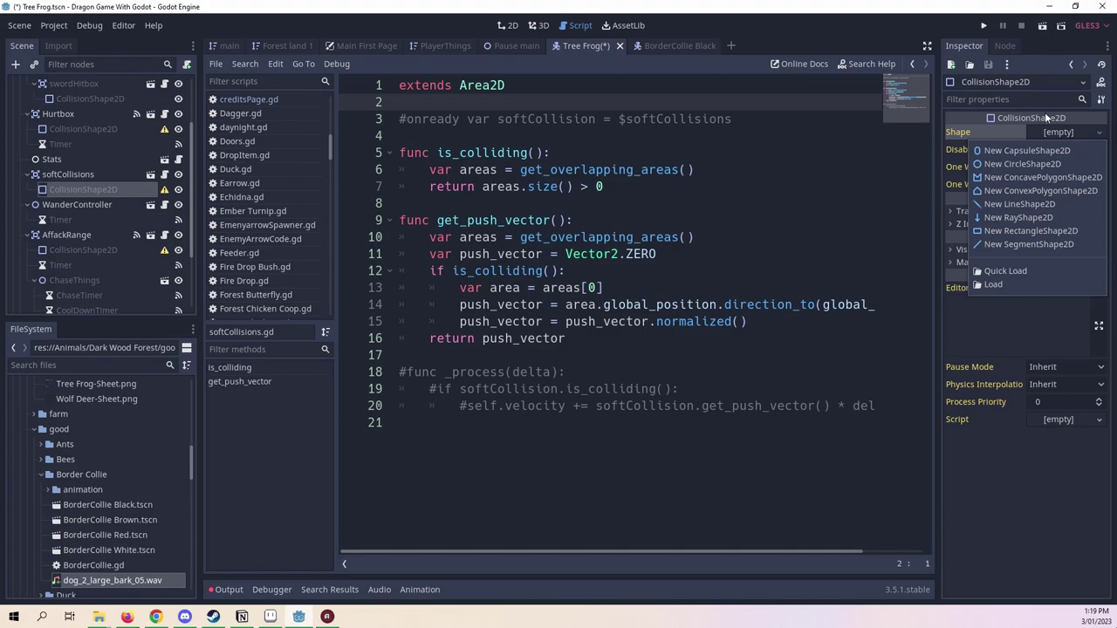
Give softCollisions a new CapsuleShape2D rotated 90 degrees.
{"action": "left_click", "coordinate": [1012, 150]}
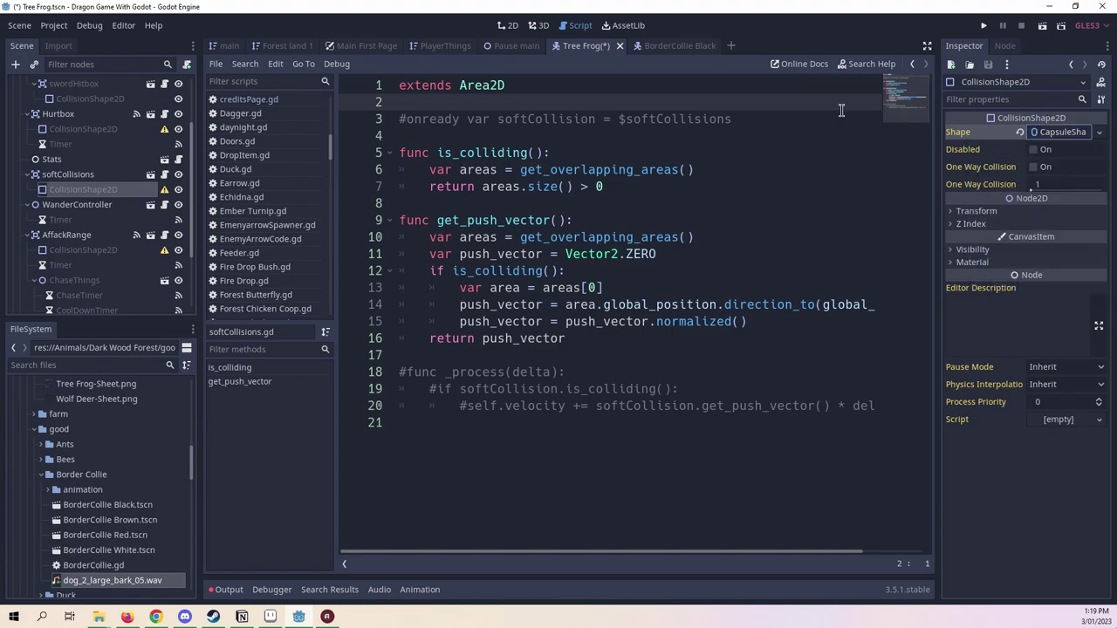
{"action": "left_click", "coordinate": [510, 26]}
{"action": "scroll", "coordinate": [671, 332], "scroll_direction": "down", "scroll_amount": 3}
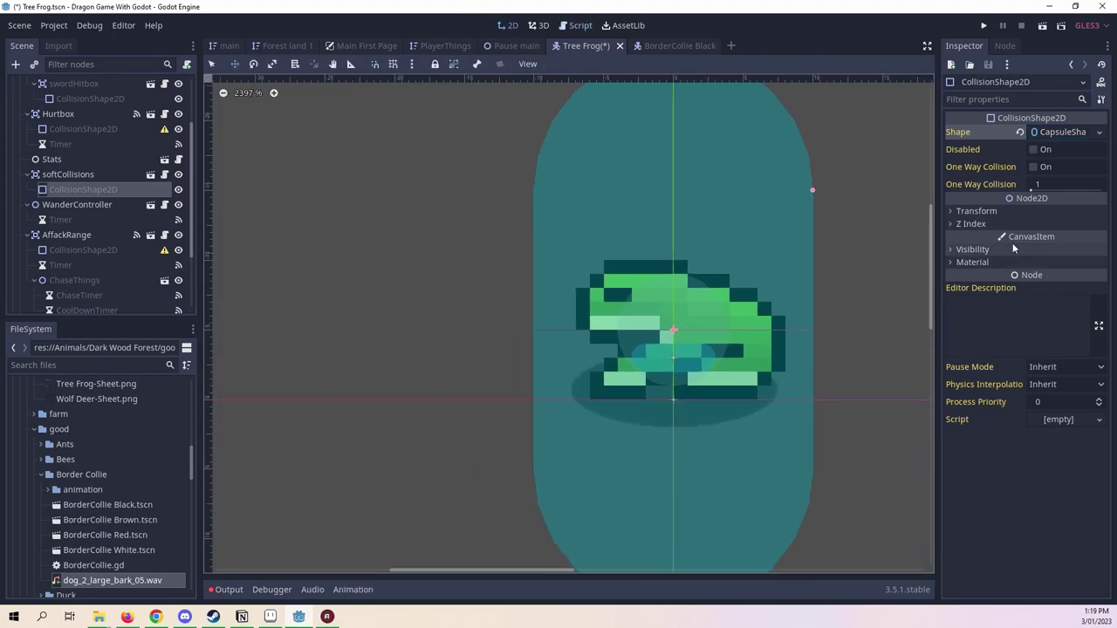
{"action": "left_click", "coordinate": [1017, 211]}
{"action": "left_click", "coordinate": [1050, 262]}
{"action": "type", "text": "9"}
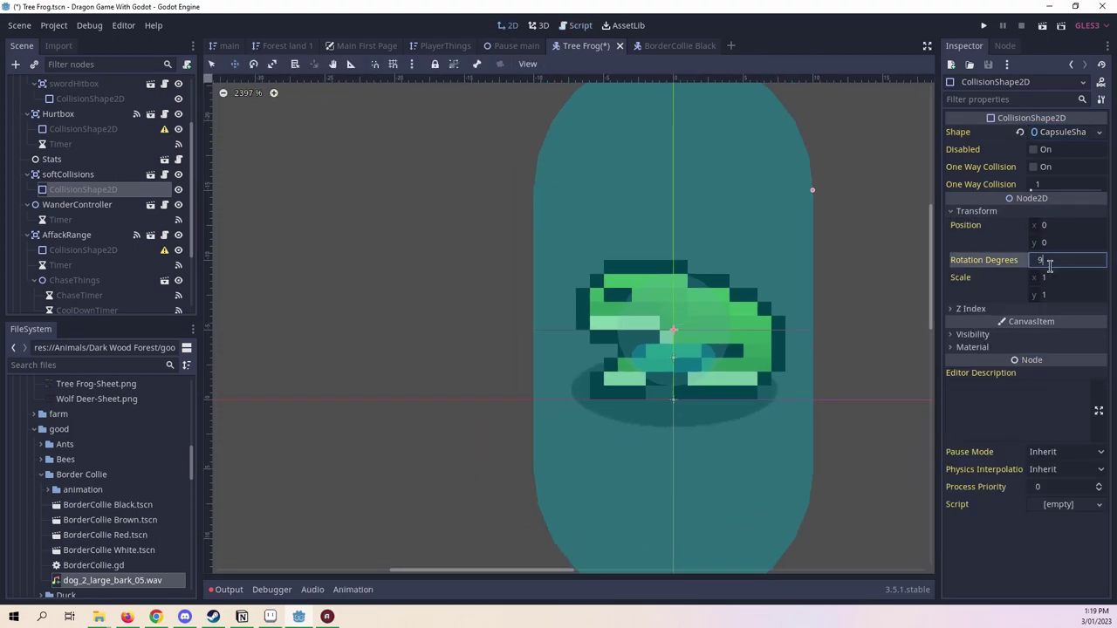
{"action": "type", "text": "0"}
{"action": "key", "text": "Return"}
Lower the capsule on the frog, shorten it to span the body, and save the scene.
{"action": "scroll", "coordinate": [723, 474], "scroll_direction": "up", "scroll_amount": 1}
{"action": "middle_click_drag", "start_coordinate": [723, 474], "coordinate": [650, 474]}
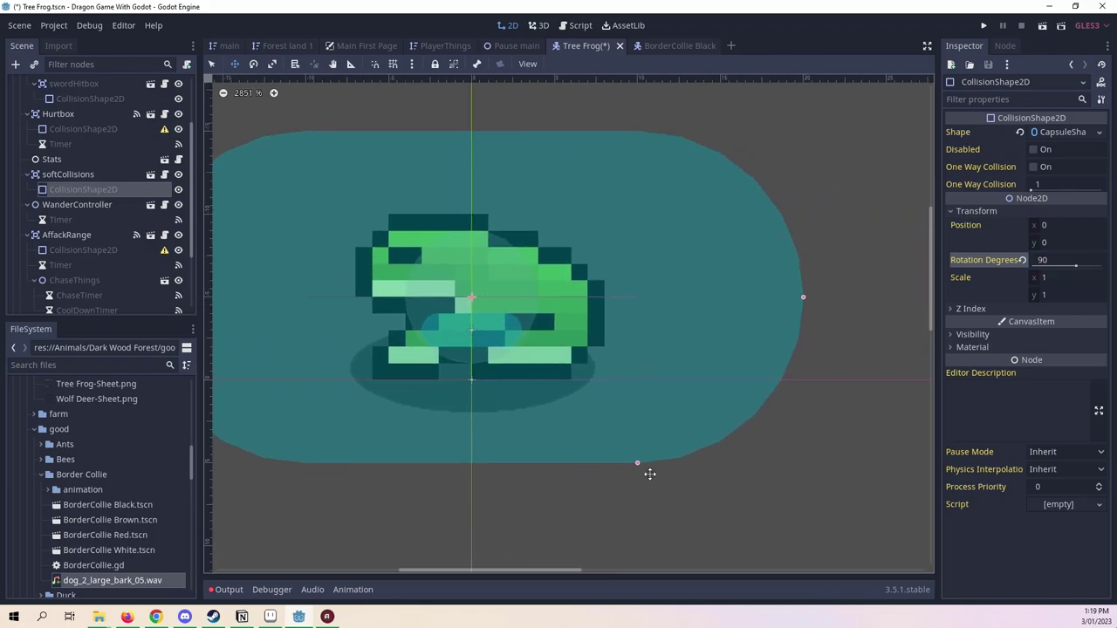
{"action": "left_click_drag", "start_coordinate": [649, 474], "coordinate": [597, 369]}
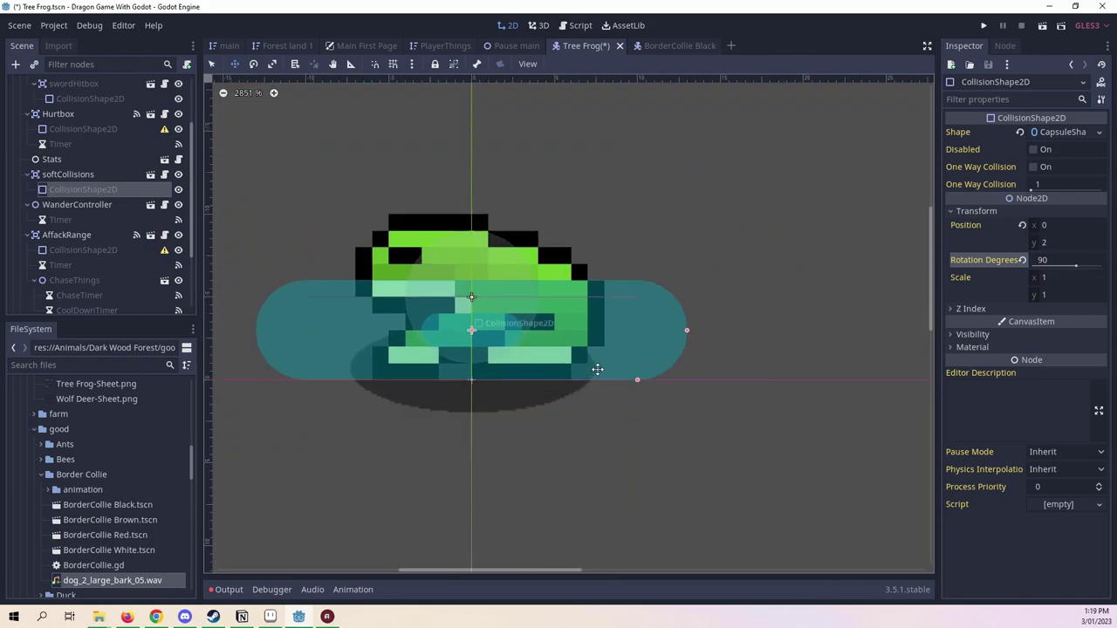
{"action": "left_click_drag", "start_coordinate": [688, 329], "coordinate": [553, 325]}
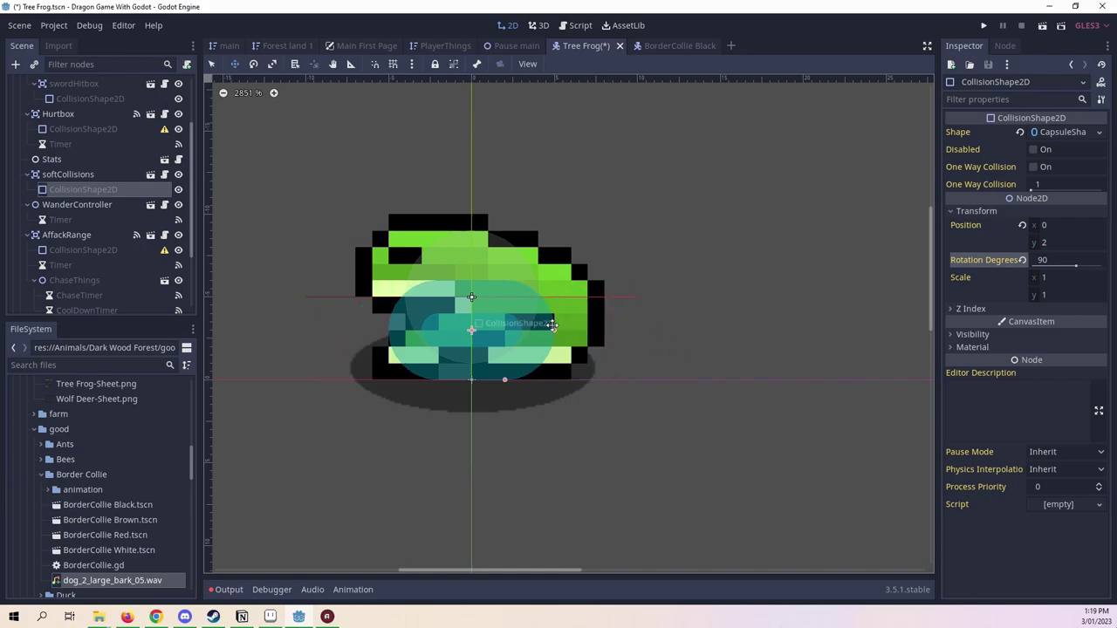
{"action": "scroll", "coordinate": [736, 466], "scroll_direction": "down", "scroll_amount": 2}
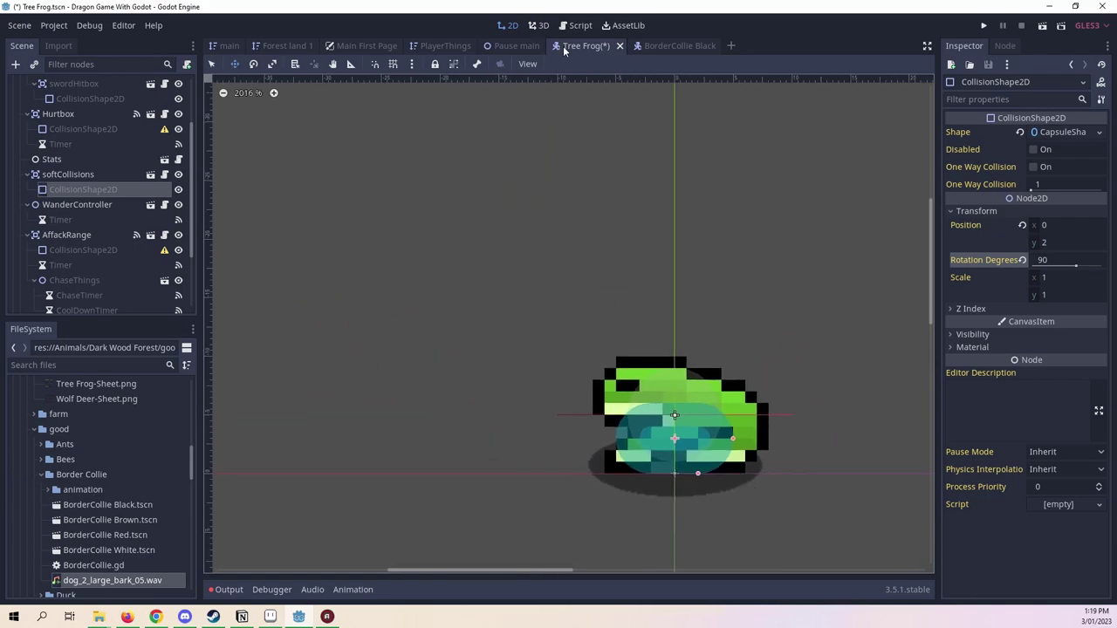
{"action": "key", "text": "ctrl+s"}
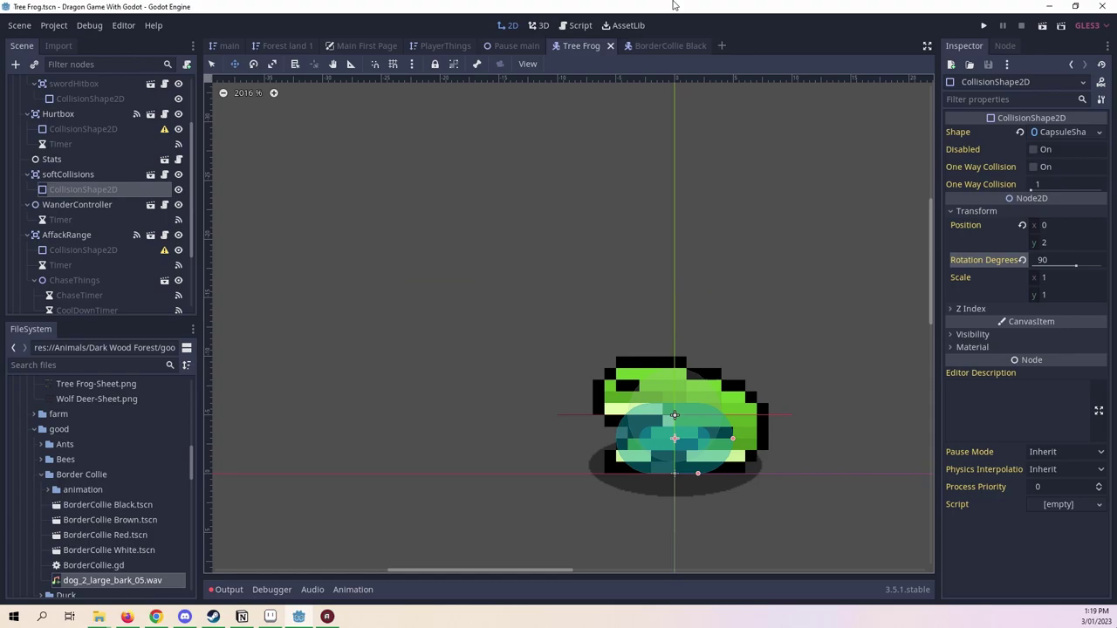
Give the Hurtbox's CollisionShape2D a new CircleShape2D.
{"action": "left_click", "coordinate": [59, 114]}
{"action": "left_click", "coordinate": [82, 128]}
{"action": "scroll", "coordinate": [627, 264], "scroll_direction": "down", "scroll_amount": 1}
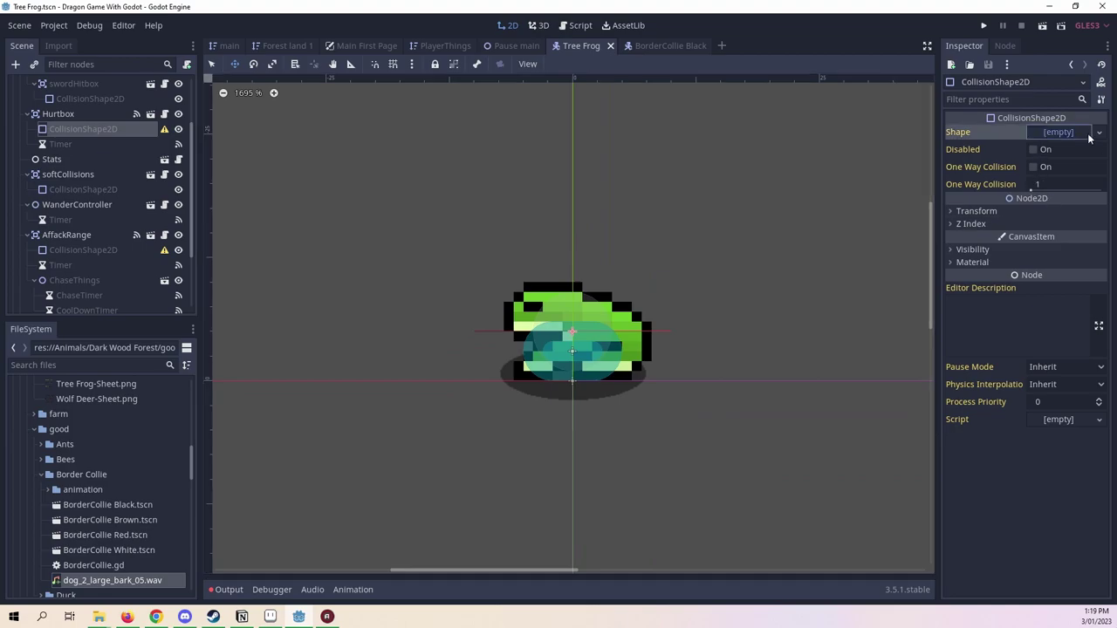
{"action": "left_click", "coordinate": [1060, 132]}
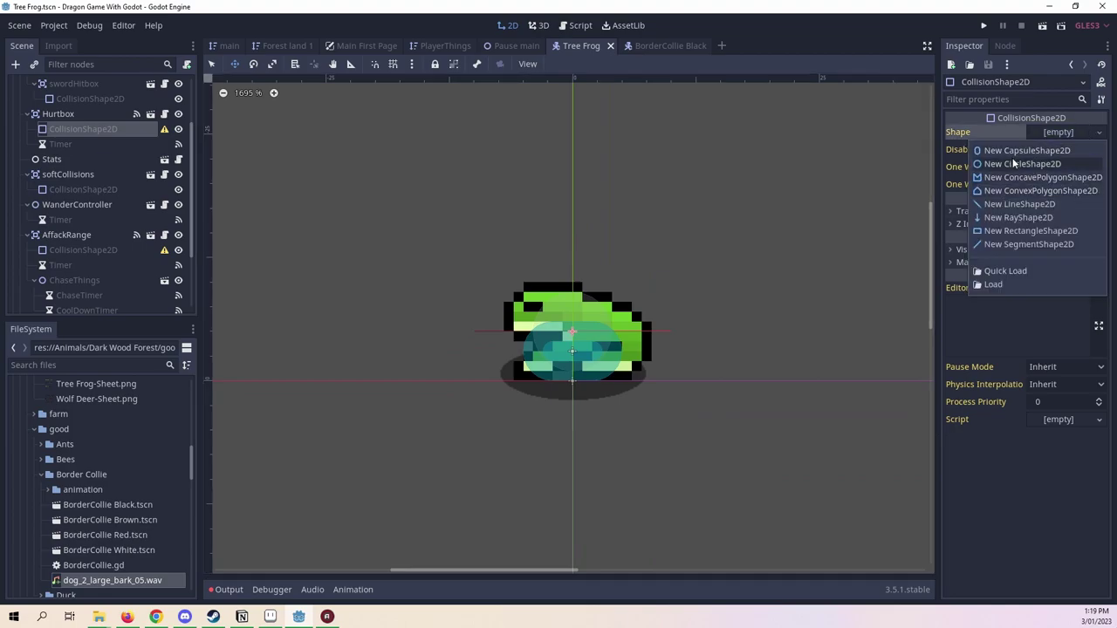
{"action": "left_click", "coordinate": [1016, 164]}
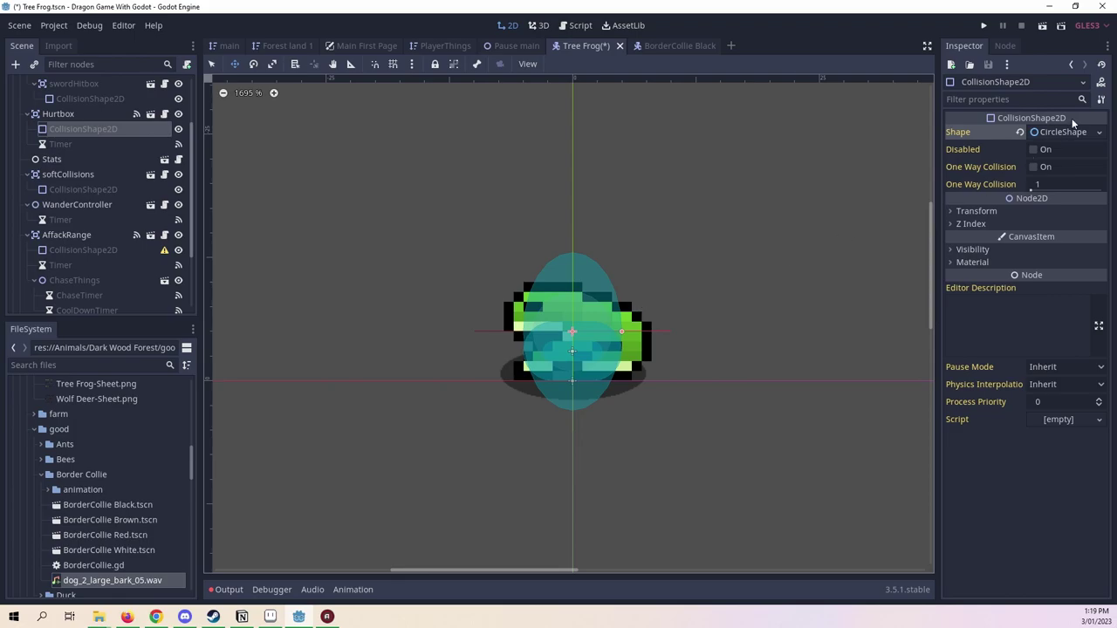
Review the circle shape's Transform, Visibility and Z Index settings.
{"action": "left_click", "coordinate": [970, 212]}
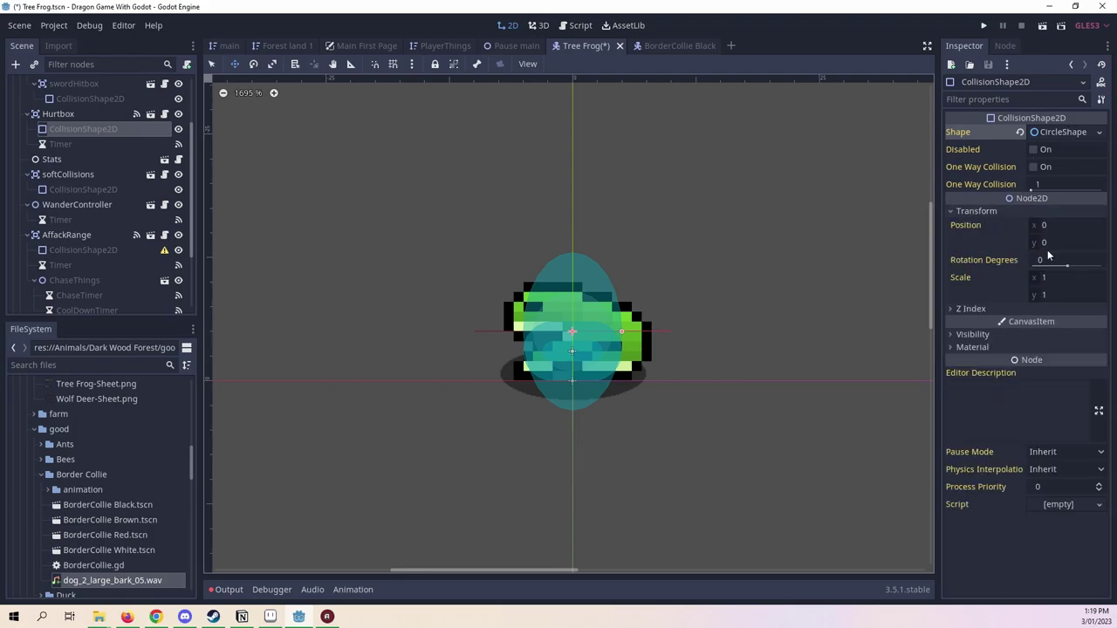
{"action": "left_click", "coordinate": [1040, 337]}
{"action": "left_click", "coordinate": [1041, 337]}
{"action": "left_click", "coordinate": [1018, 309]}
{"action": "left_click", "coordinate": [1018, 309]}
Reset Hurtbox scale to 1, 1, enlarge its circle around the frog, and save Tree Frog.
{"action": "left_click", "coordinate": [59, 115]}
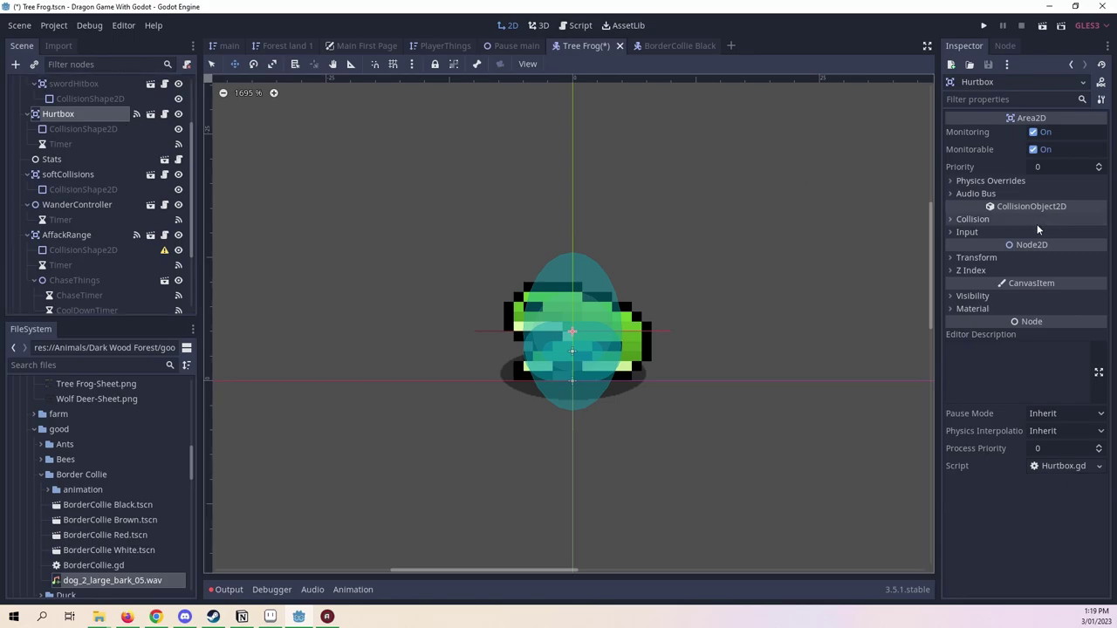
{"action": "left_click", "coordinate": [1022, 324]}
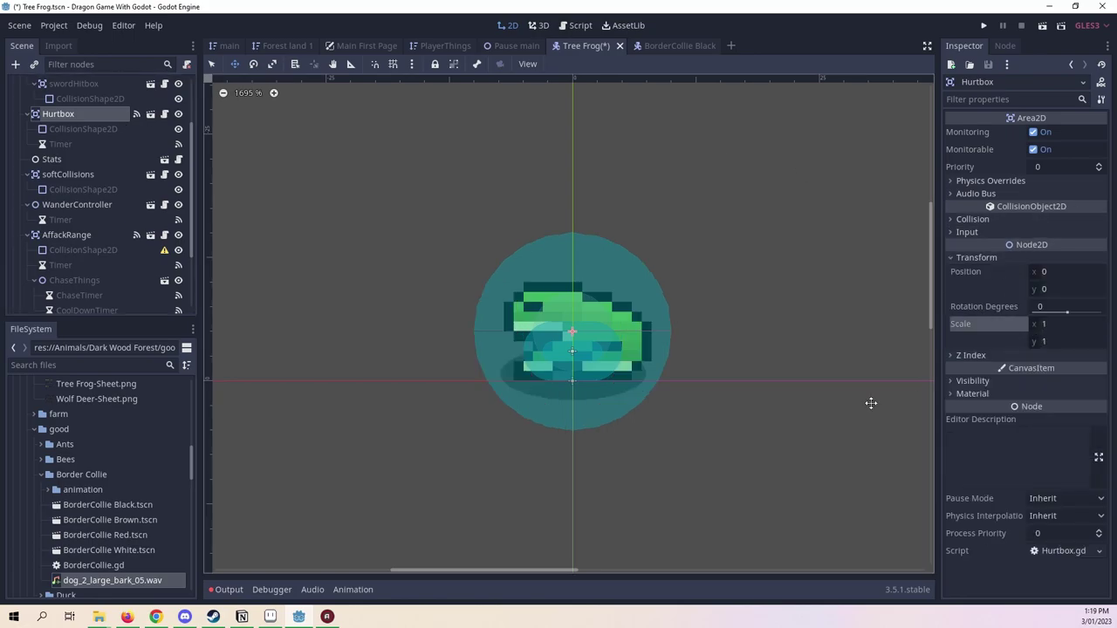
{"action": "left_click", "coordinate": [57, 129]}
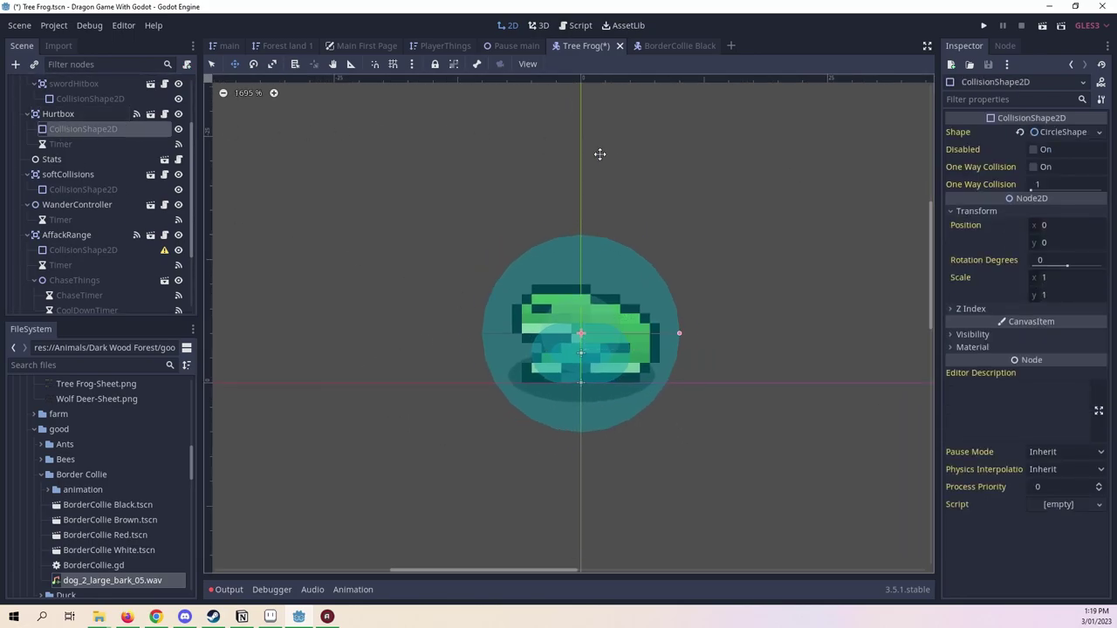
{"action": "left_click_drag", "start_coordinate": [681, 332], "coordinate": [708, 335]}
{"action": "right_click", "coordinate": [622, 46]}
{"action": "left_click", "coordinate": [621, 66]}
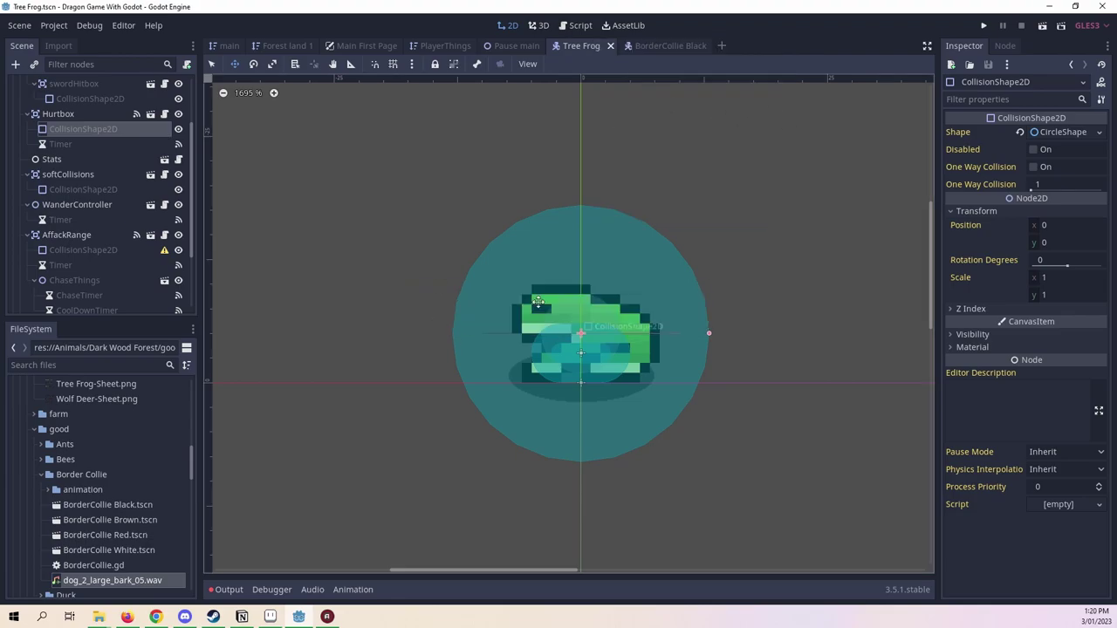
{"action": "left_click", "coordinate": [662, 46]}
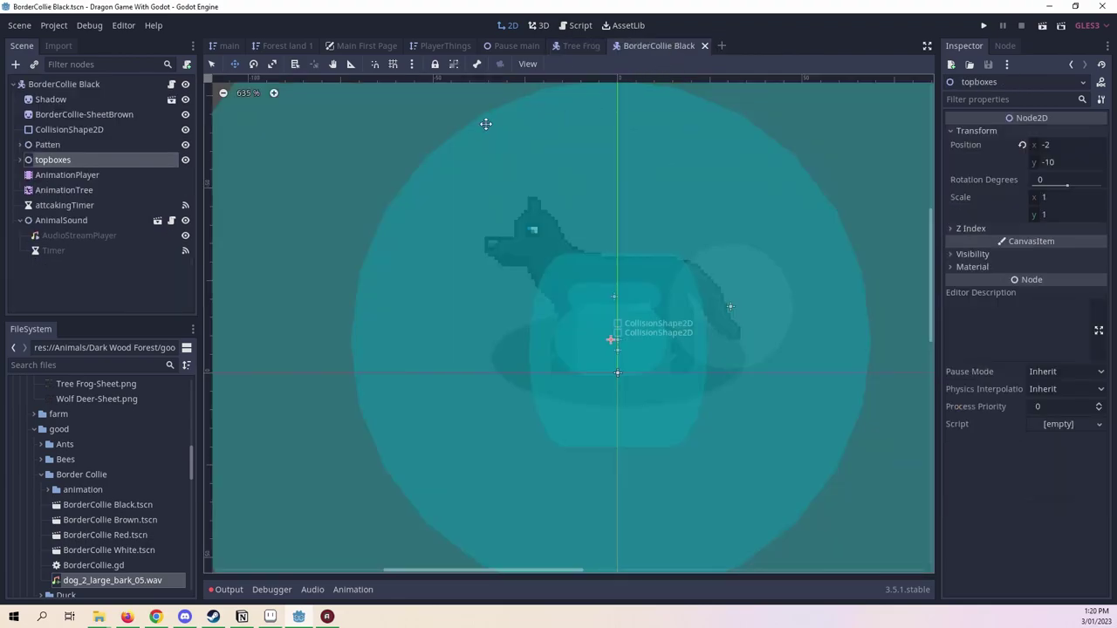
{"action": "left_click", "coordinate": [20, 161]}
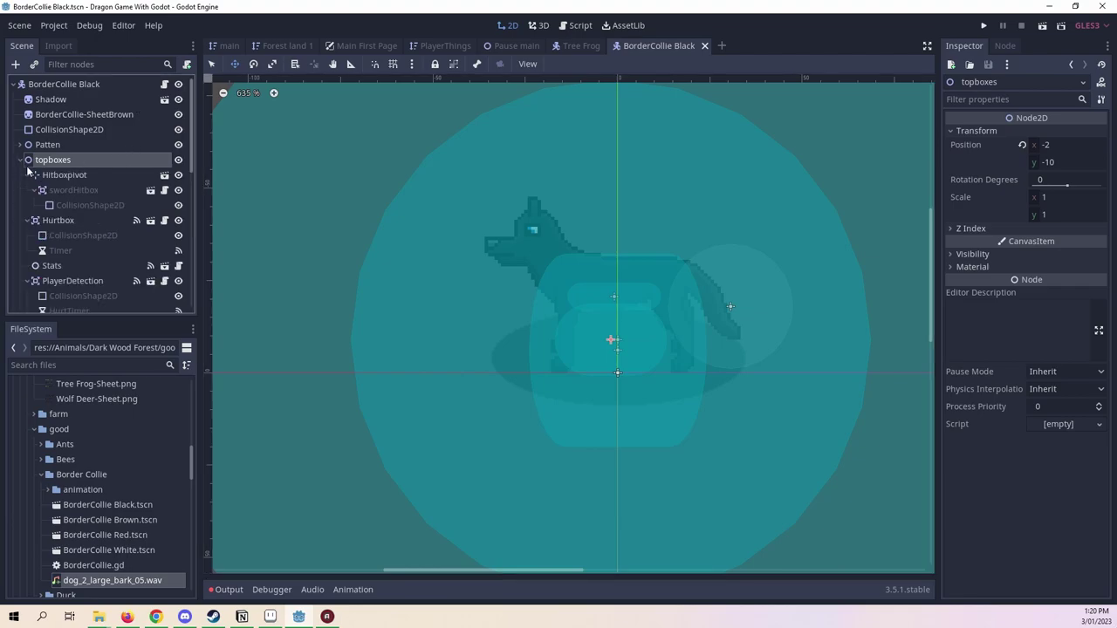
{"action": "left_click", "coordinate": [92, 218]}
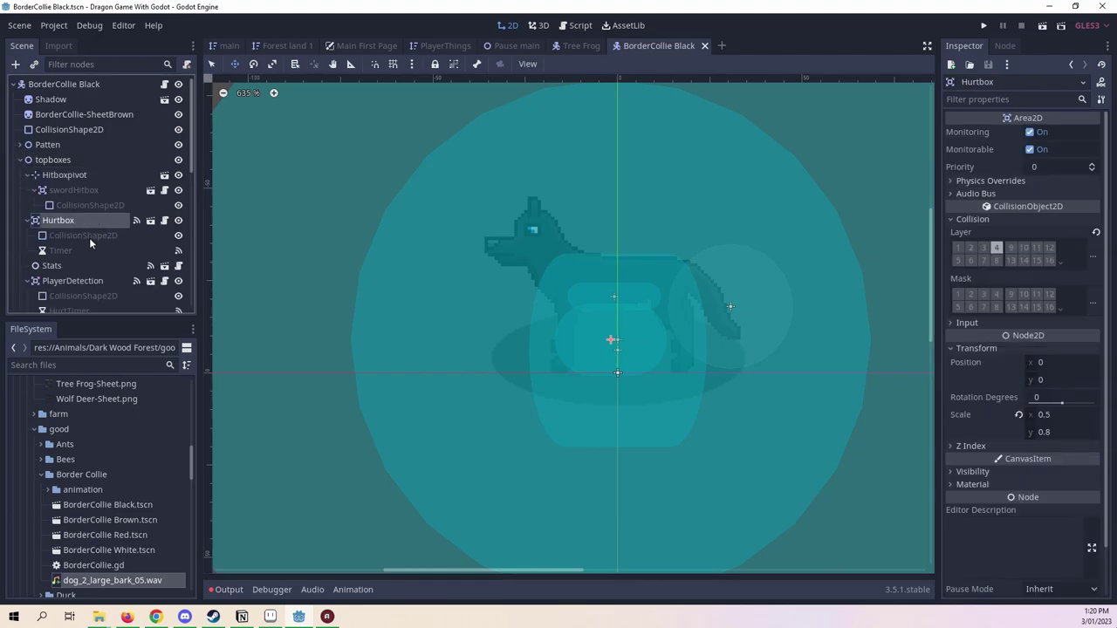
{"action": "left_click", "coordinate": [89, 236]}
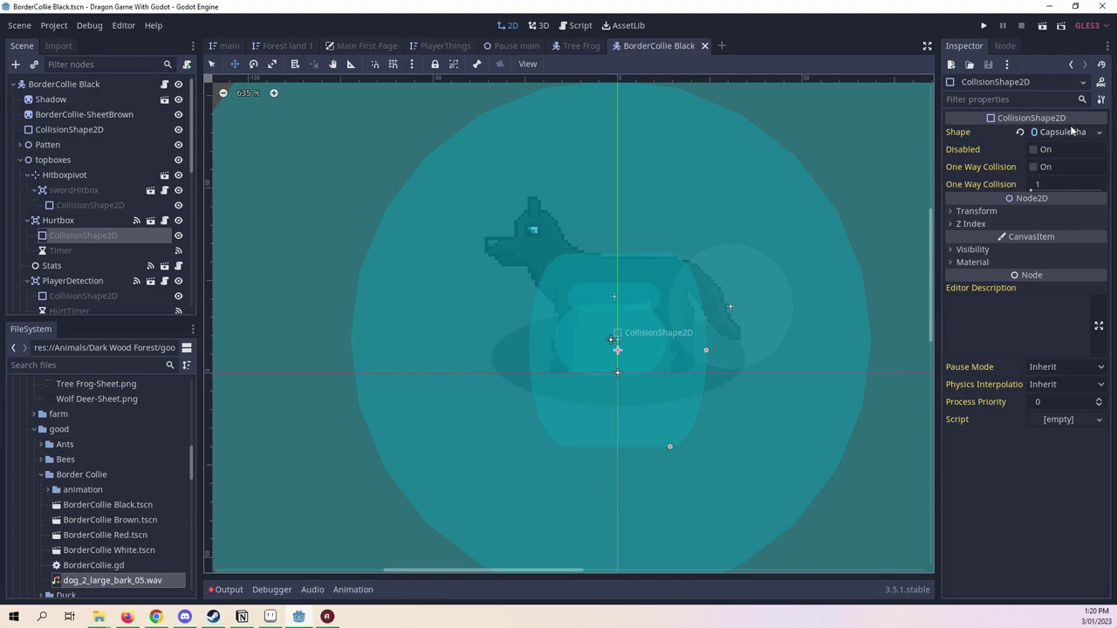
{"action": "left_click", "coordinate": [592, 46]}
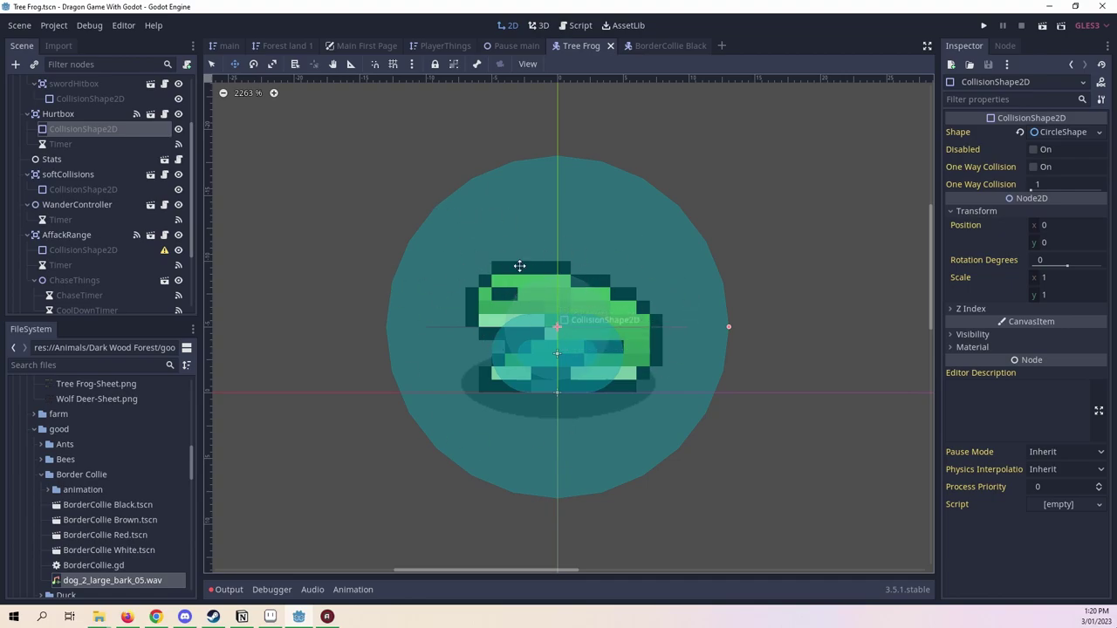
{"action": "left_click", "coordinate": [689, 47]}
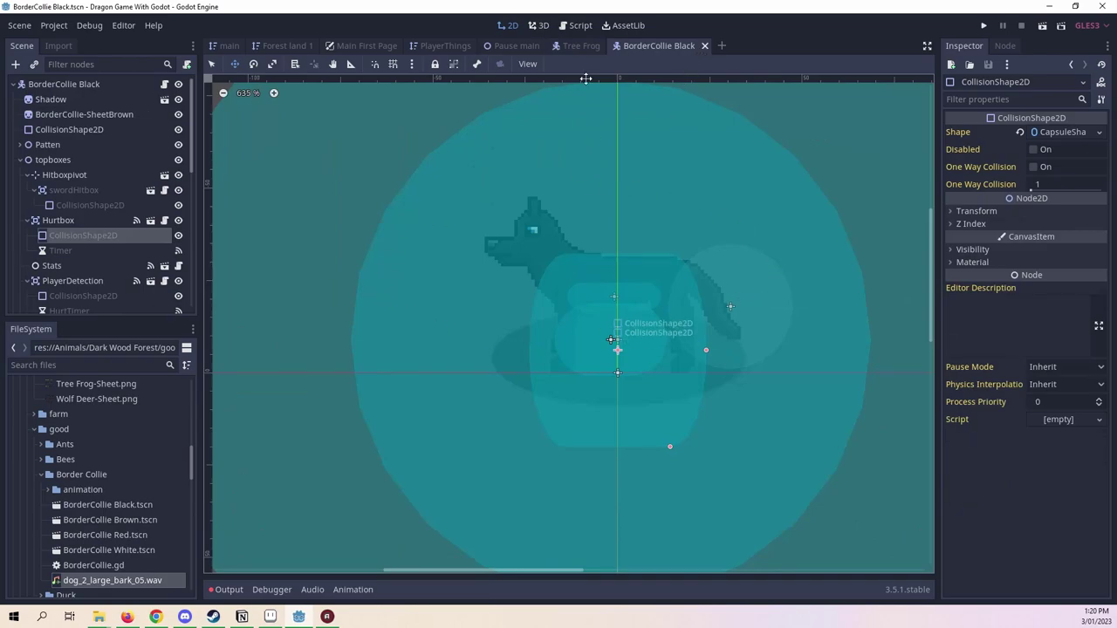
{"action": "left_click", "coordinate": [566, 45]}
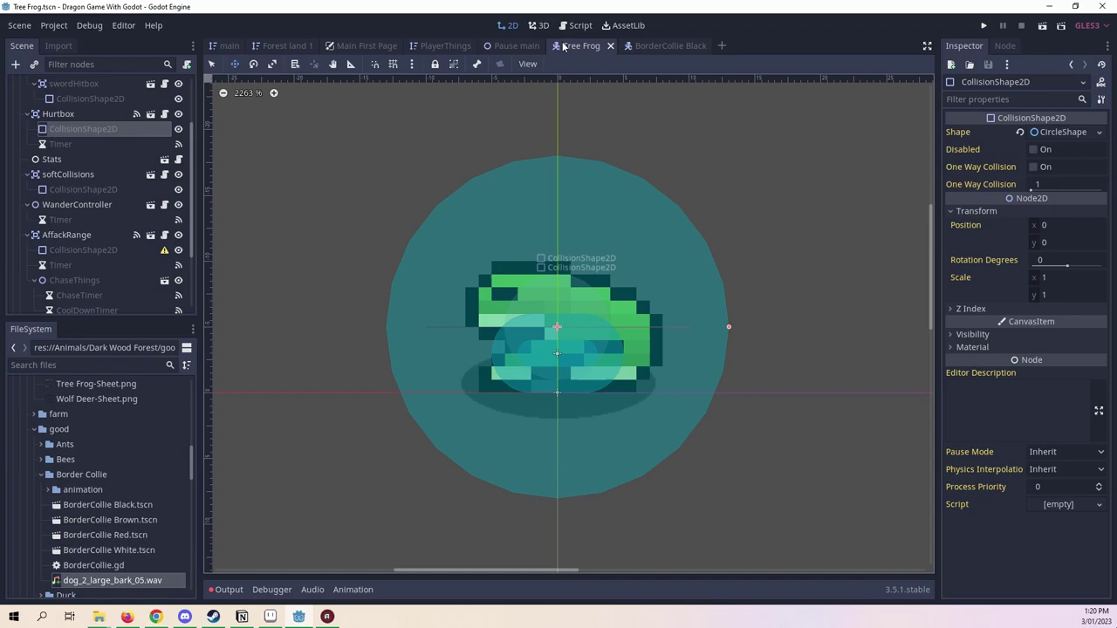
{"action": "mouse_move", "coordinate": [536, 56]}
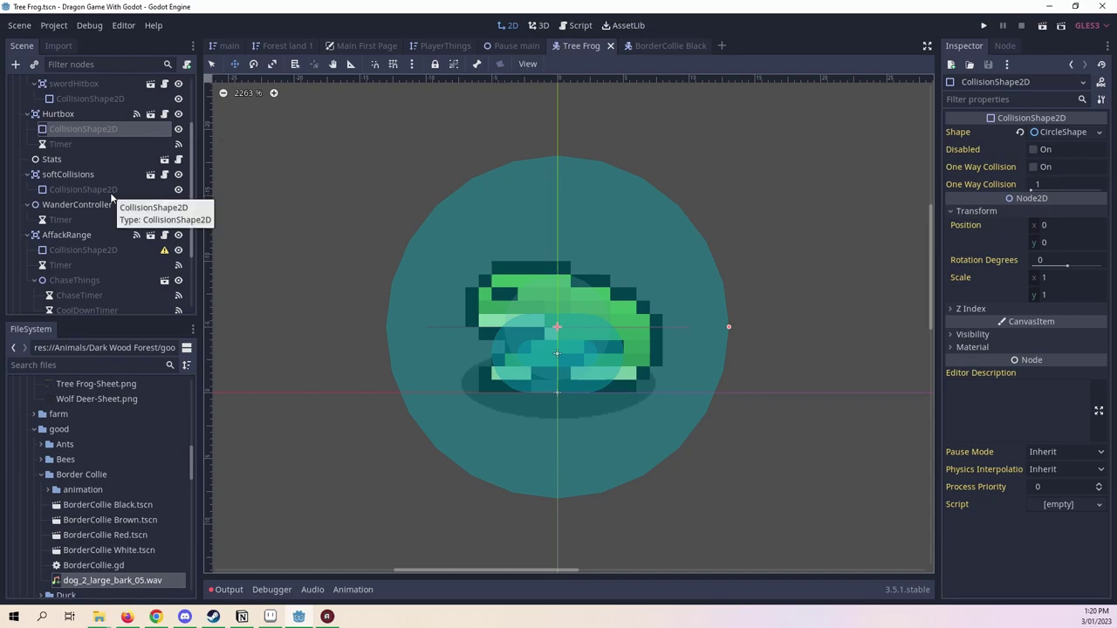
{"action": "left_click", "coordinate": [96, 159]}
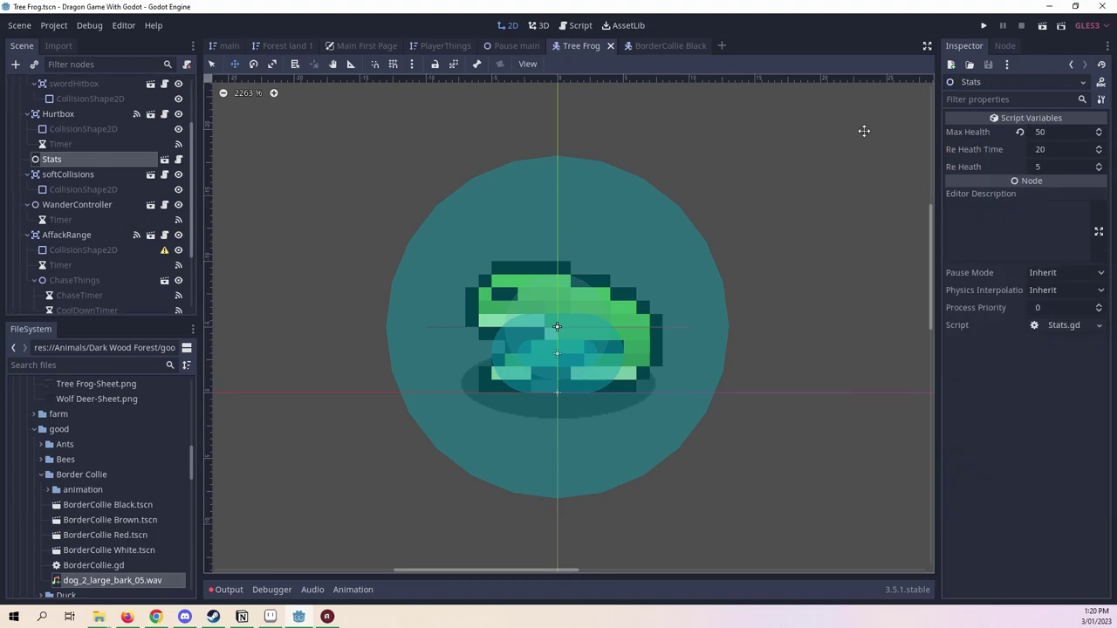
{"action": "left_click", "coordinate": [178, 159]}
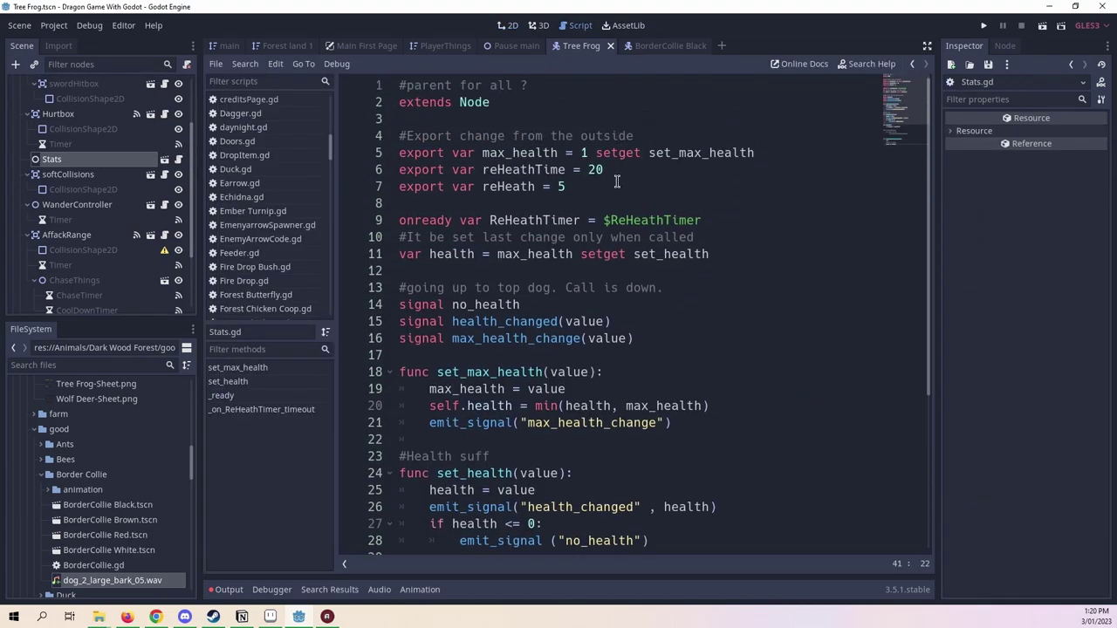
{"action": "left_click_drag", "start_coordinate": [569, 186], "coordinate": [390, 168]}
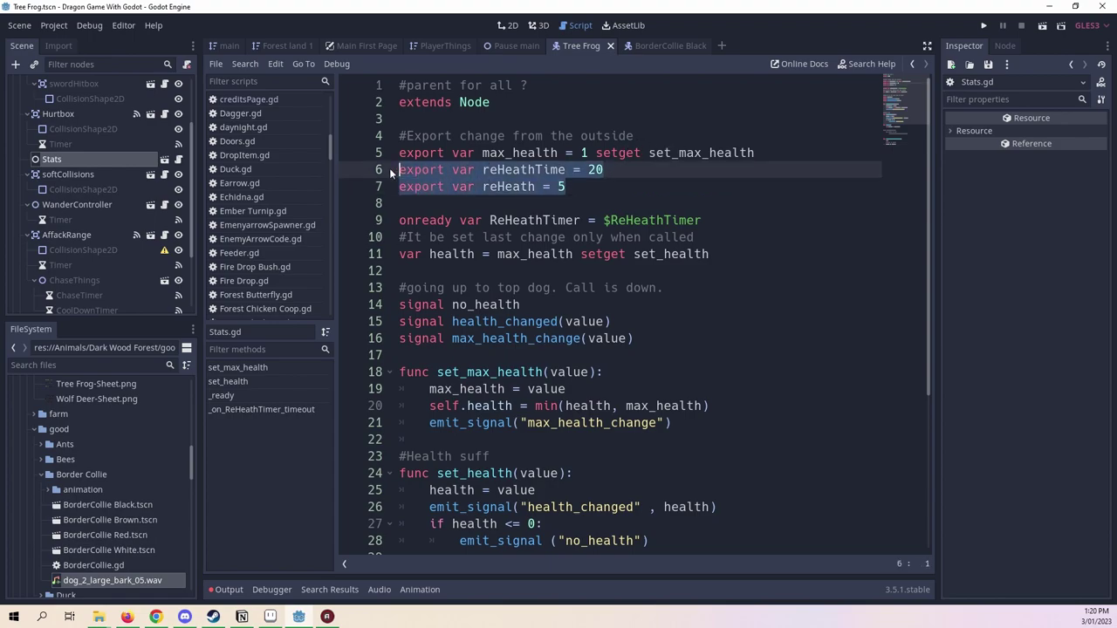
{"action": "left_click", "coordinate": [450, 169]}
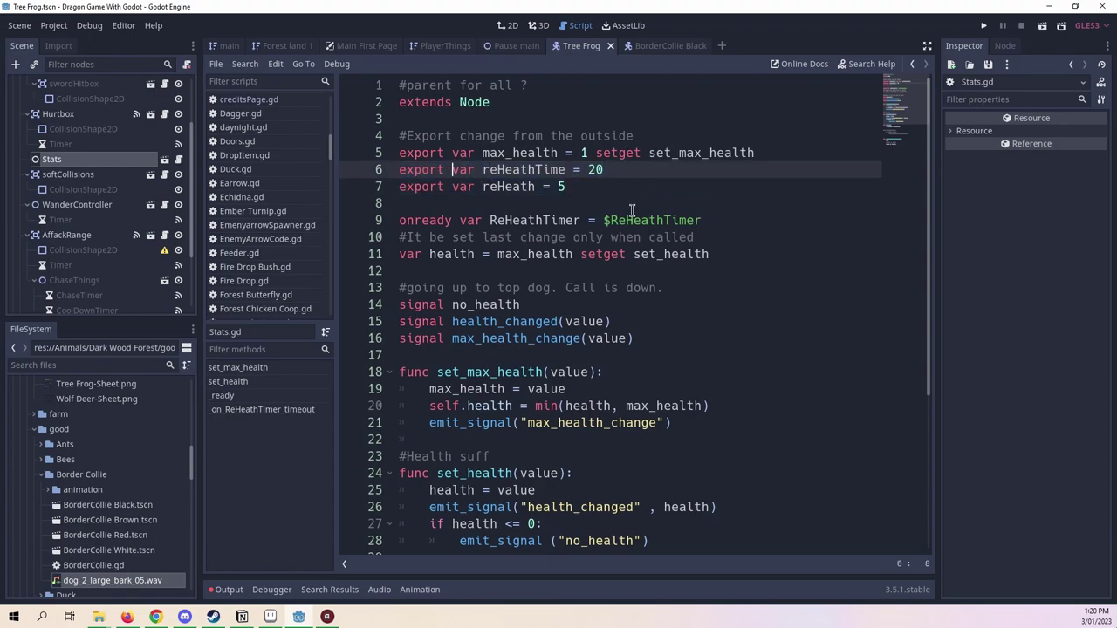
{"action": "scroll", "coordinate": [632, 211], "scroll_direction": "down", "scroll_amount": 2}
{"action": "left_click", "coordinate": [748, 195]}
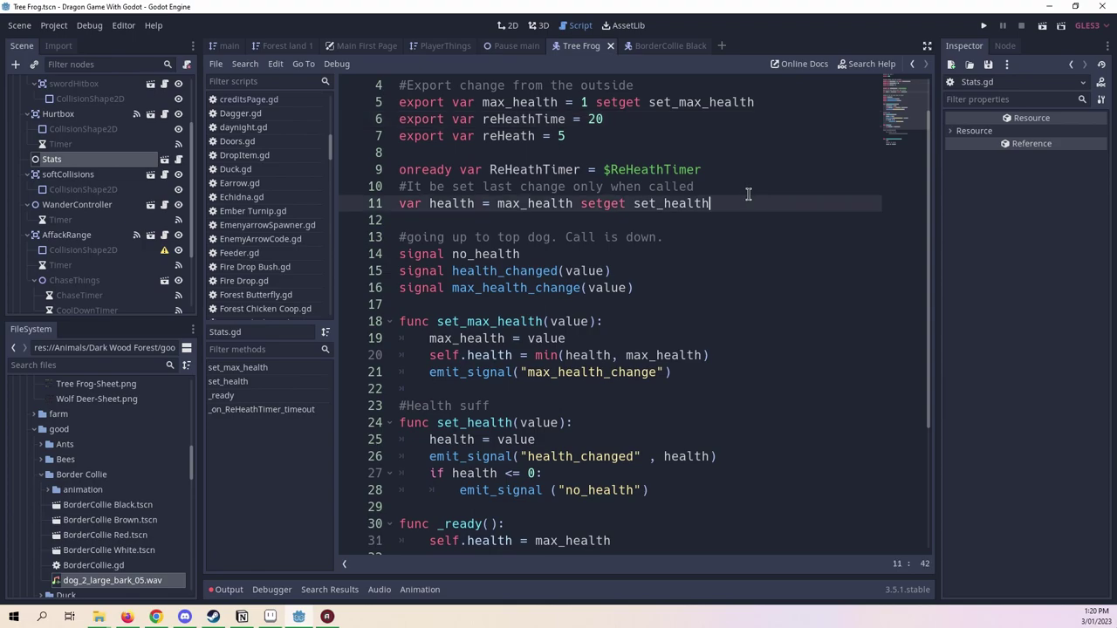
{"action": "left_click", "coordinate": [443, 204]}
{"action": "left_click", "coordinate": [743, 197]}
{"action": "double_click", "coordinate": [504, 246]}
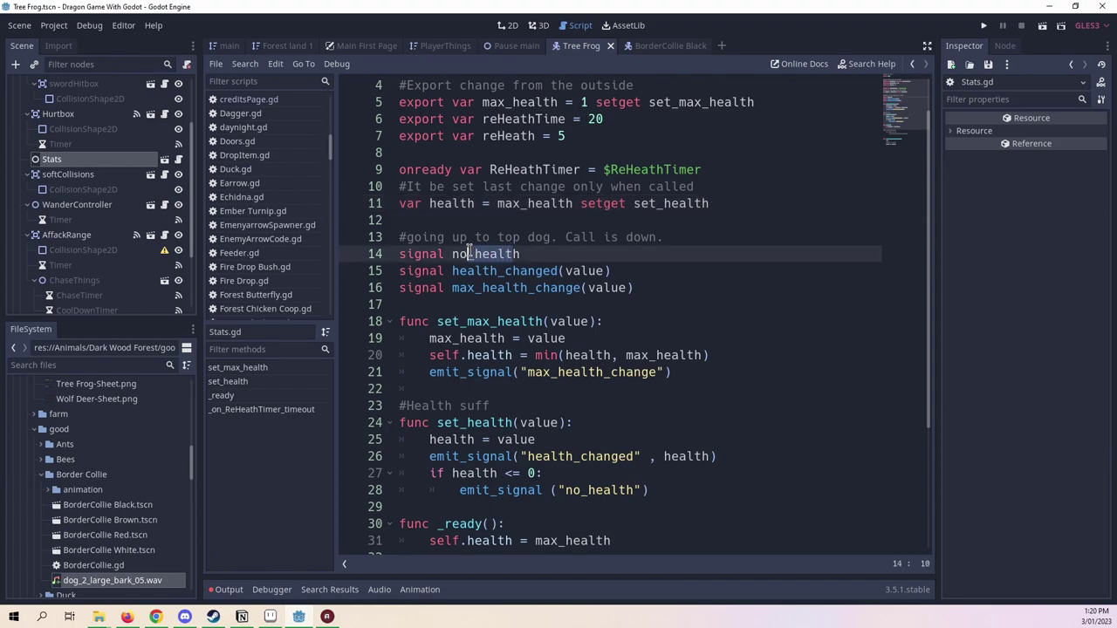
{"action": "left_click", "coordinate": [653, 262]}
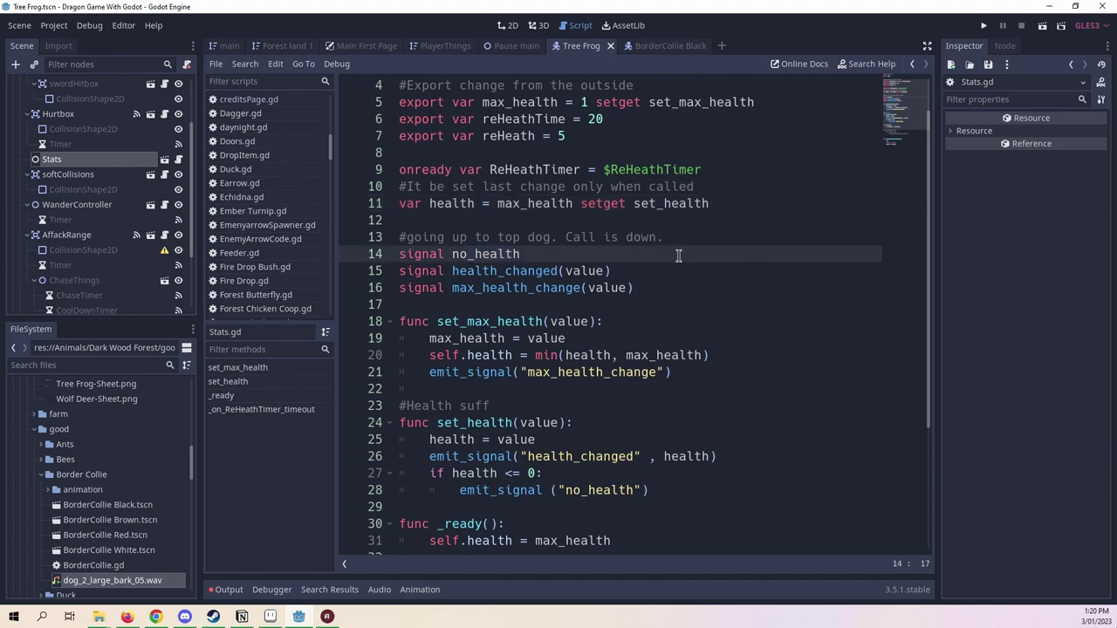
{"action": "scroll", "coordinate": [665, 252], "scroll_direction": "down", "scroll_amount": 1}
{"action": "left_click", "coordinate": [660, 223]}
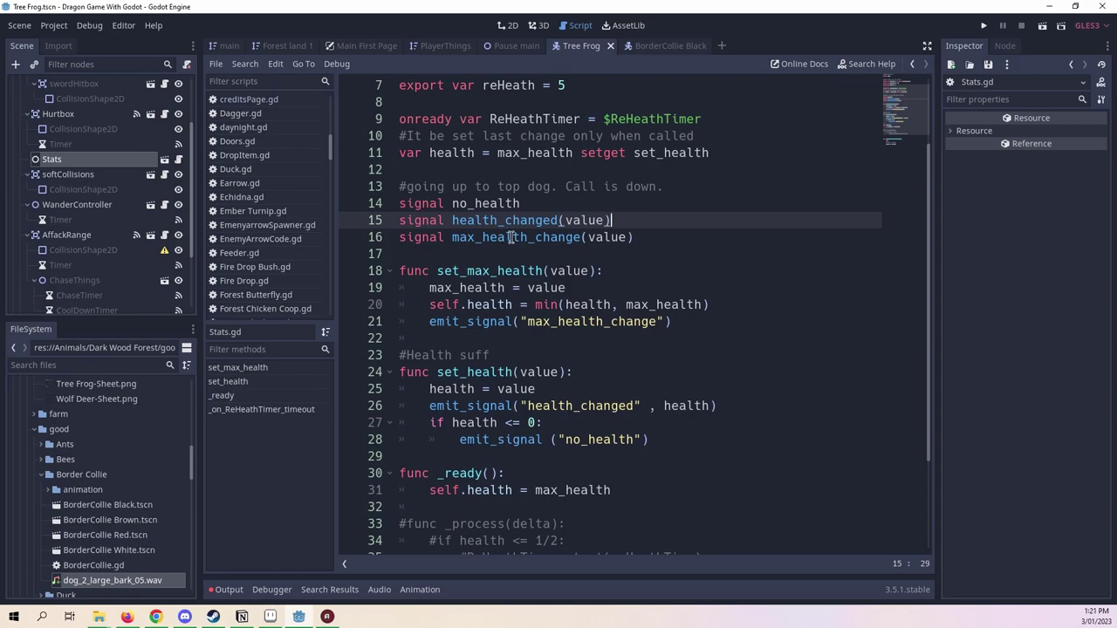
{"action": "scroll", "coordinate": [553, 274], "scroll_direction": "down", "scroll_amount": 2}
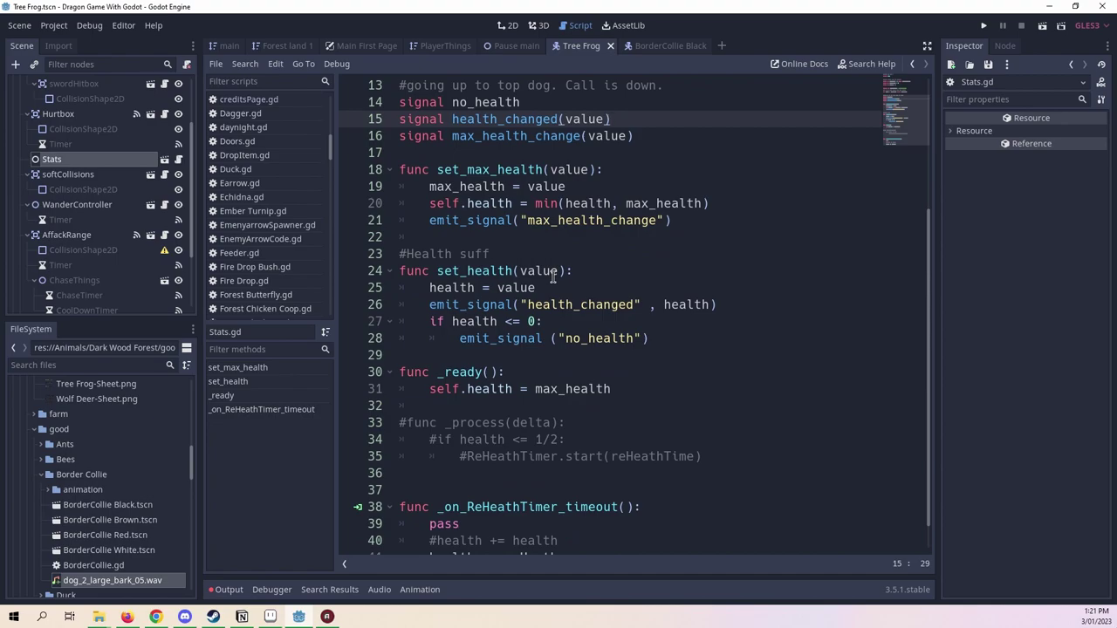
{"action": "scroll", "coordinate": [553, 277], "scroll_direction": "down", "scroll_amount": 1}
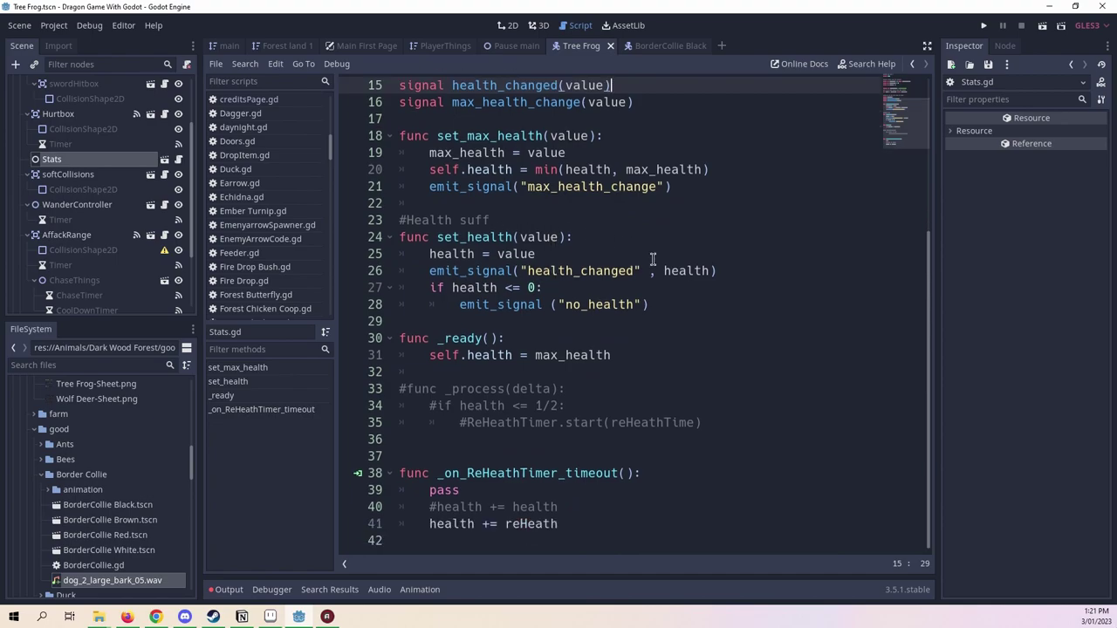
{"action": "scroll", "coordinate": [646, 262], "scroll_direction": "up", "scroll_amount": 1}
{"action": "left_click", "coordinate": [709, 220]}
{"action": "mouse_move", "coordinate": [710, 236]}
{"action": "left_mouse_down"}
{"action": "mouse_move", "coordinate": [497, 201]}
{"action": "mouse_move", "coordinate": [406, 201]}
{"action": "mouse_move", "coordinate": [696, 220]}
{"action": "left_mouse_up"}
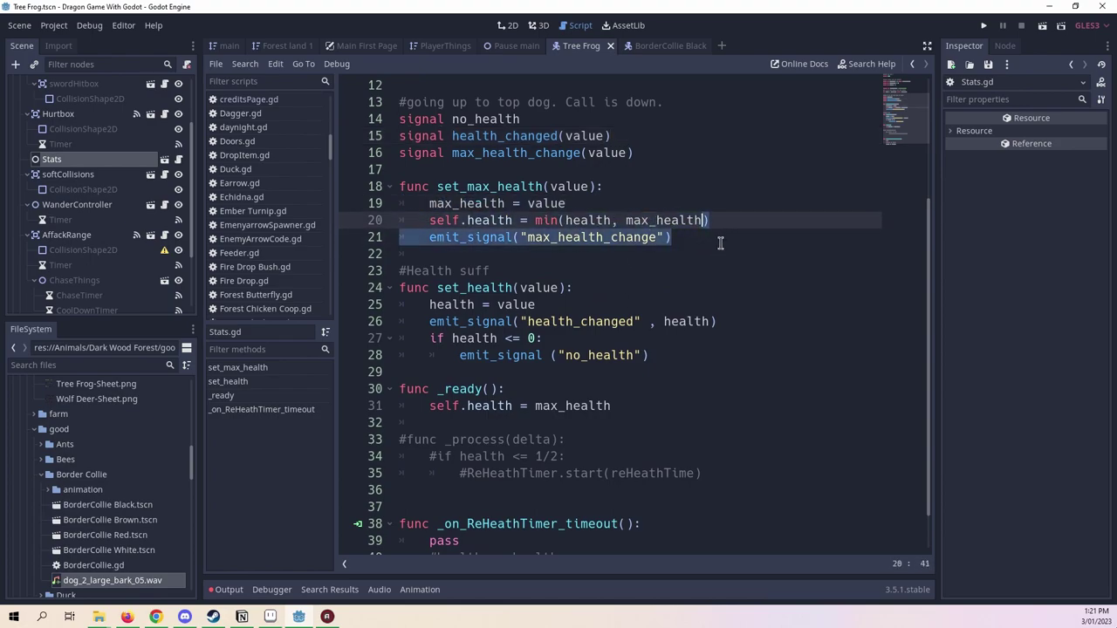
{"action": "left_click", "coordinate": [720, 242]}
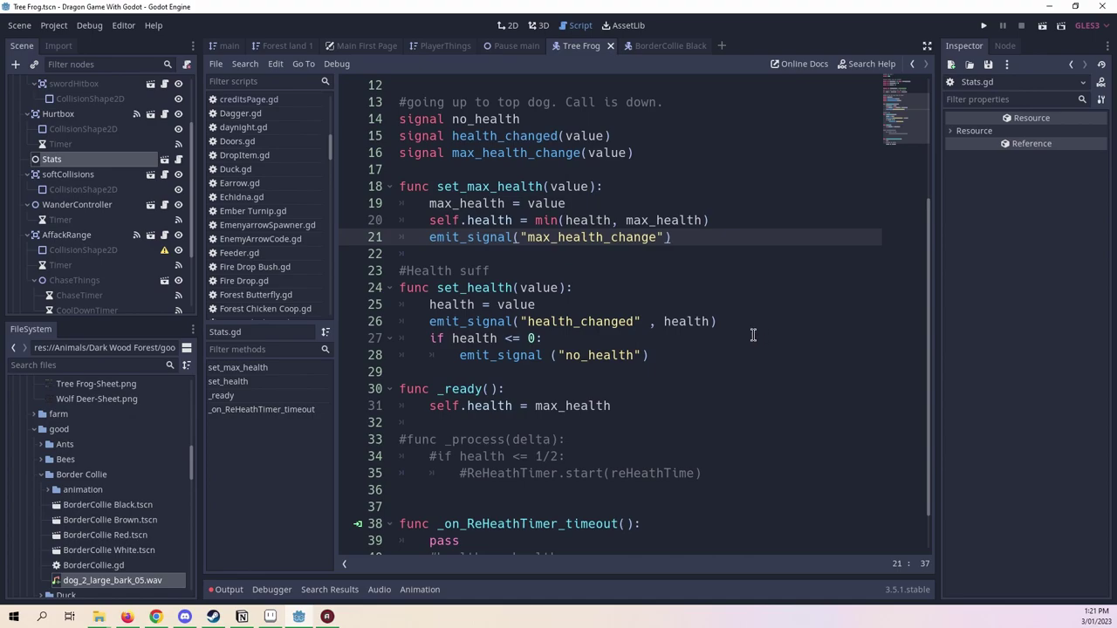
{"action": "left_click", "coordinate": [651, 405]}
{"action": "left_click_drag", "start_coordinate": [651, 405], "coordinate": [627, 402]}
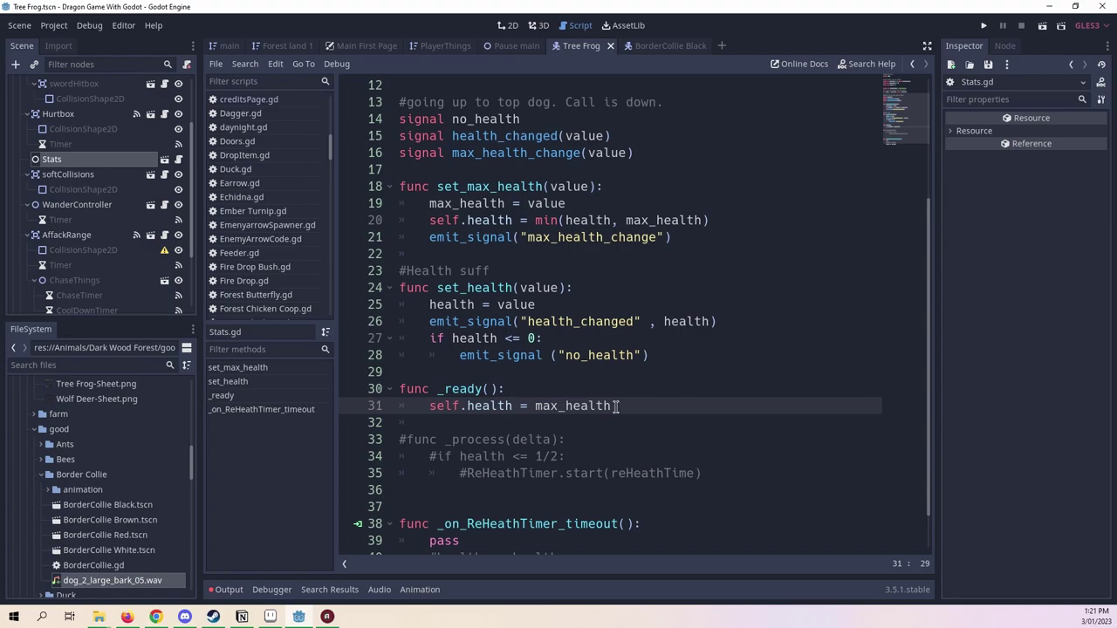
{"action": "scroll", "coordinate": [642, 303], "scroll_direction": "up", "scroll_amount": 3}
{"action": "scroll", "coordinate": [643, 303], "scroll_direction": "up", "scroll_amount": 1}
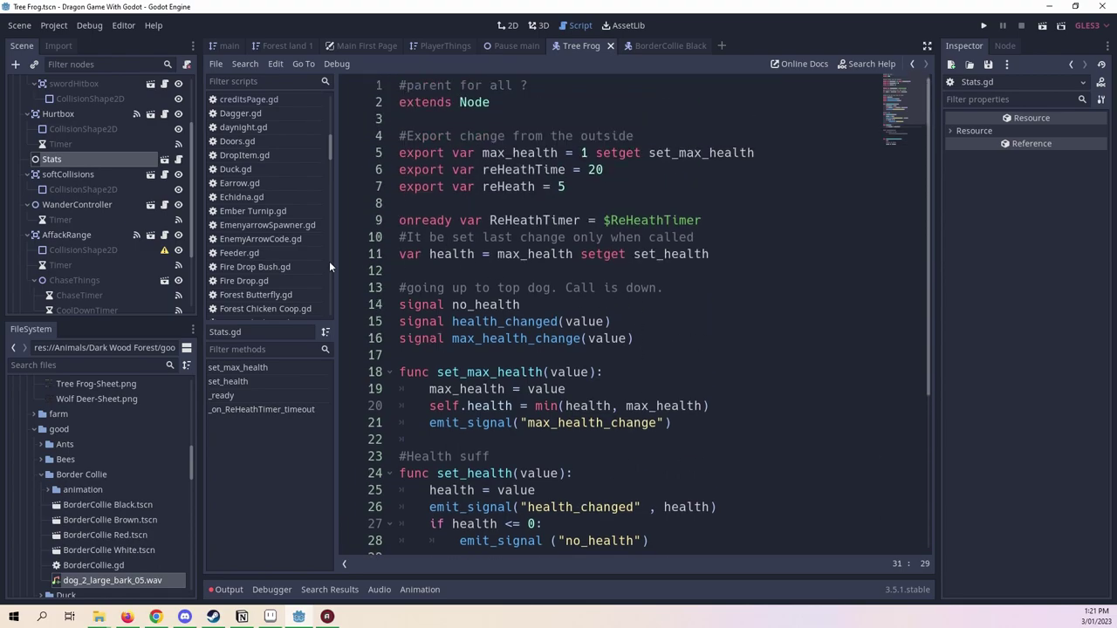
{"action": "scroll", "coordinate": [679, 299], "scroll_direction": "down", "scroll_amount": 5}
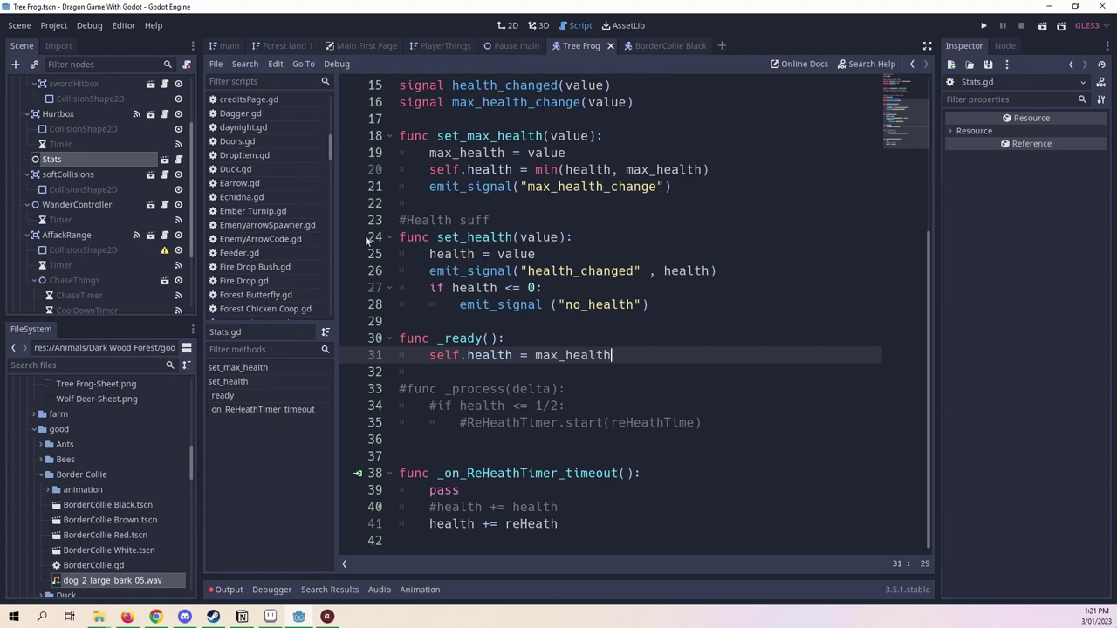
Inspect the softCollisions node and its collision shape properties.
{"action": "left_click", "coordinate": [70, 173]}
{"action": "scroll", "coordinate": [515, 150], "scroll_direction": "up", "scroll_amount": 5}
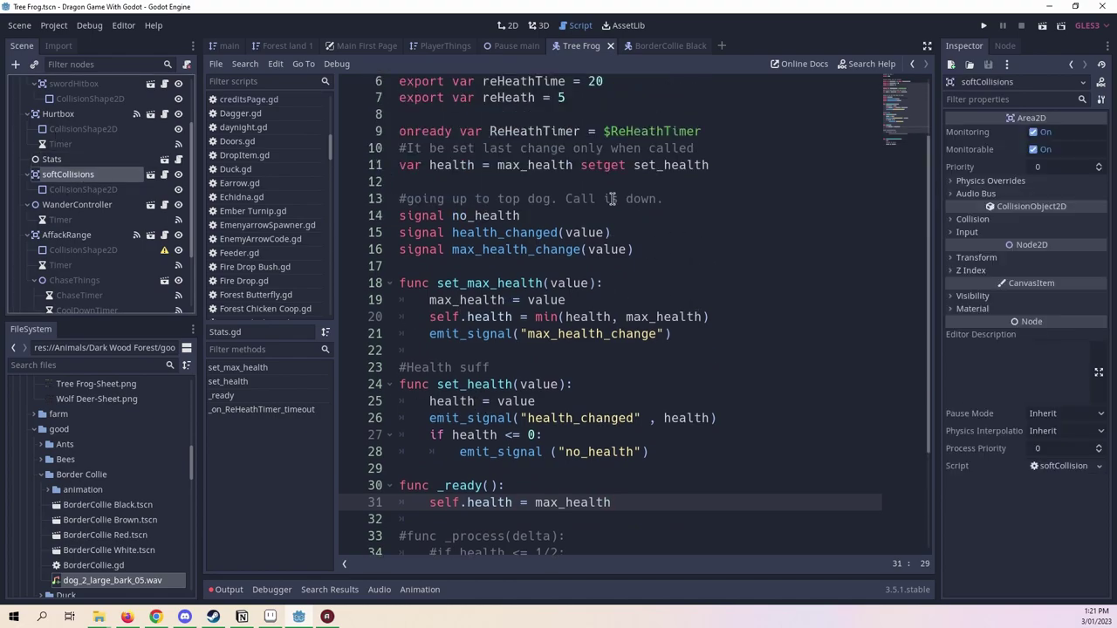
{"action": "left_click", "coordinate": [91, 192]}
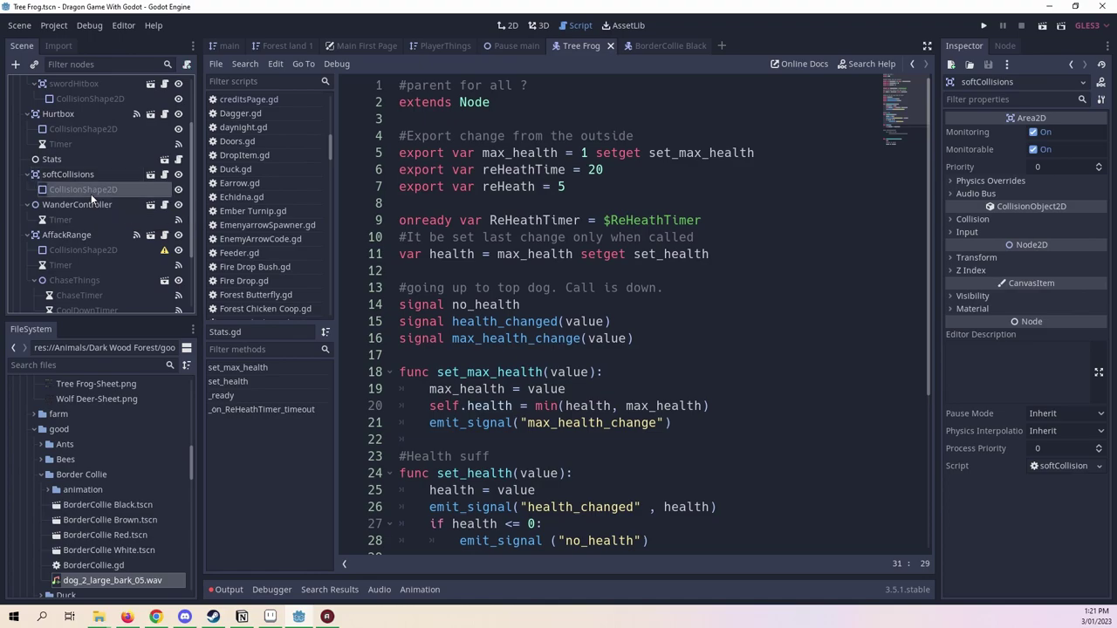
{"action": "scroll", "coordinate": [638, 222], "scroll_direction": "down", "scroll_amount": 2}
{"action": "scroll", "coordinate": [639, 221], "scroll_direction": "down", "scroll_amount": 3}
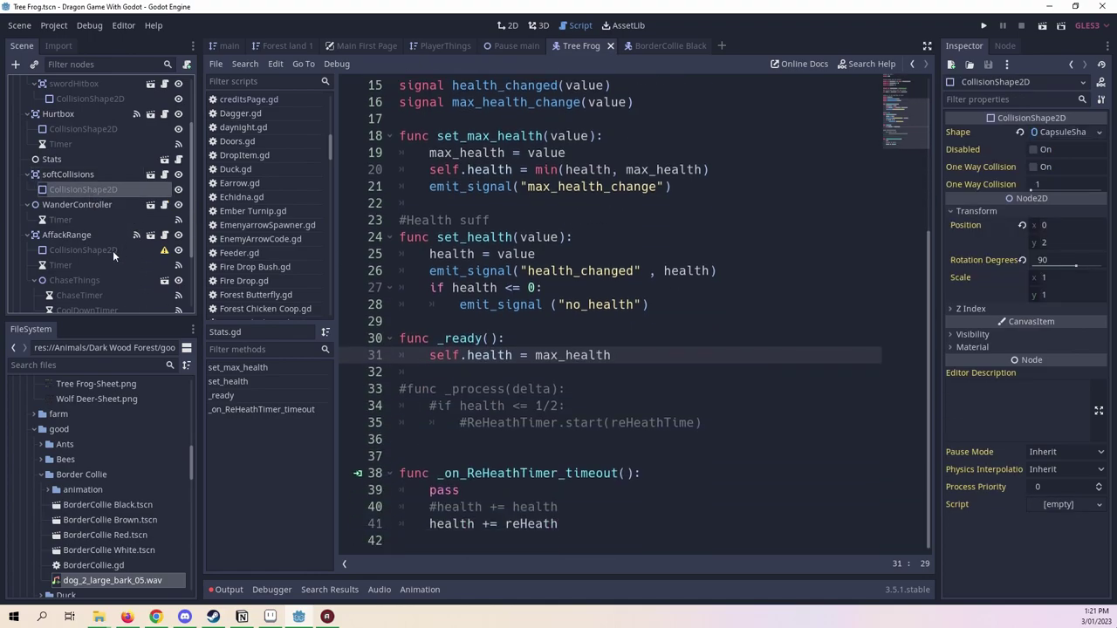
Inspect the WanderController node and open its WanderController.gd script.
{"action": "left_click", "coordinate": [79, 205]}
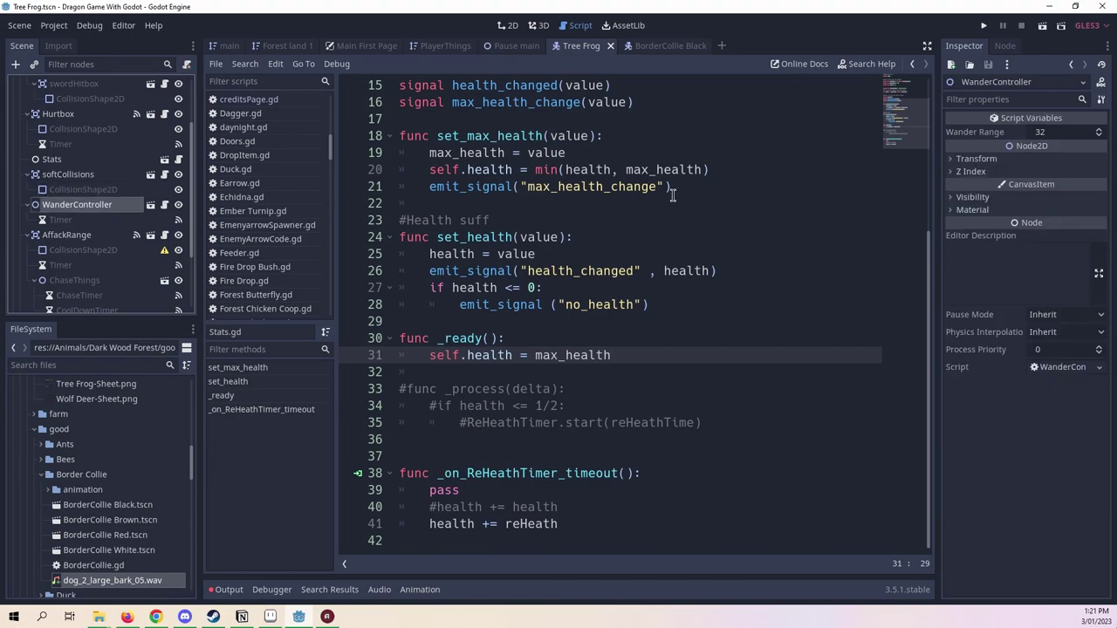
{"action": "scroll", "coordinate": [671, 190], "scroll_direction": "up", "scroll_amount": 5}
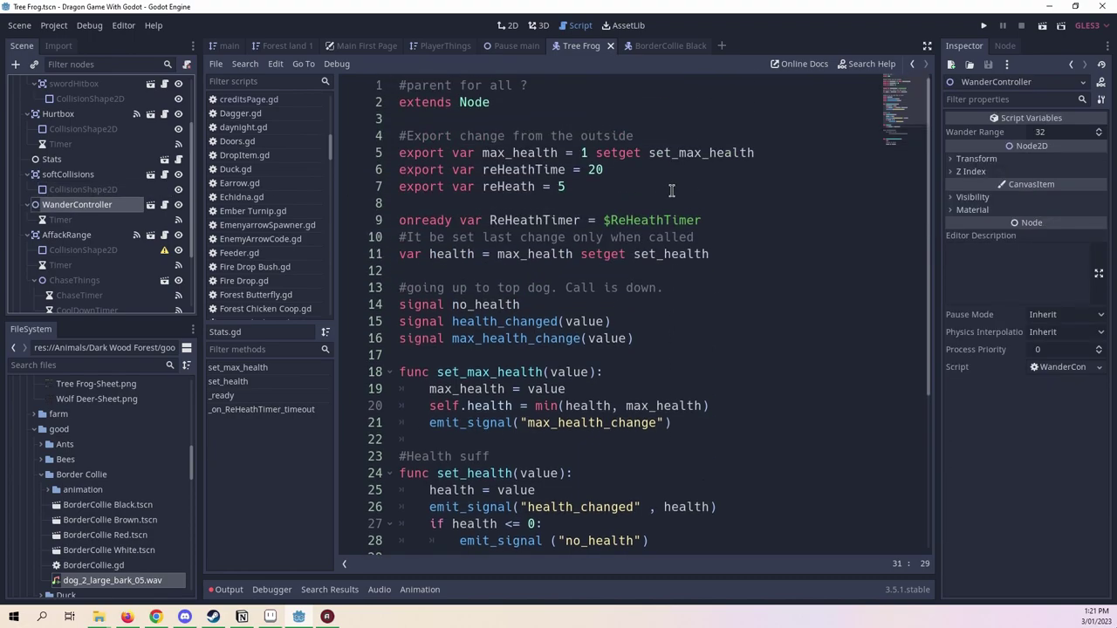
{"action": "scroll", "coordinate": [671, 191], "scroll_direction": "down", "scroll_amount": 5}
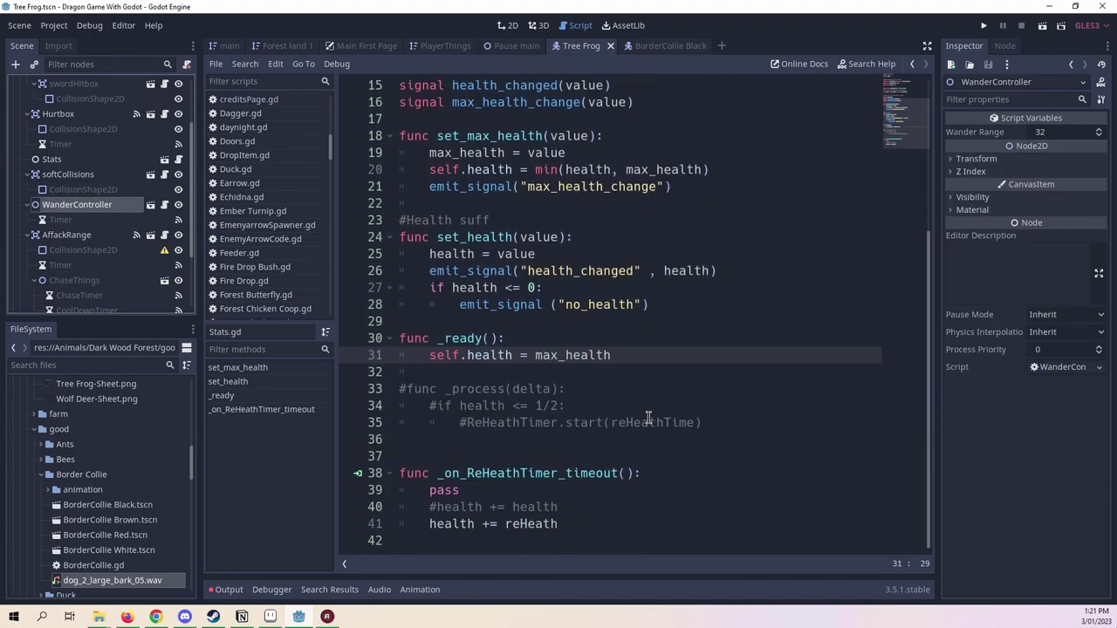
{"action": "left_click", "coordinate": [164, 204]}
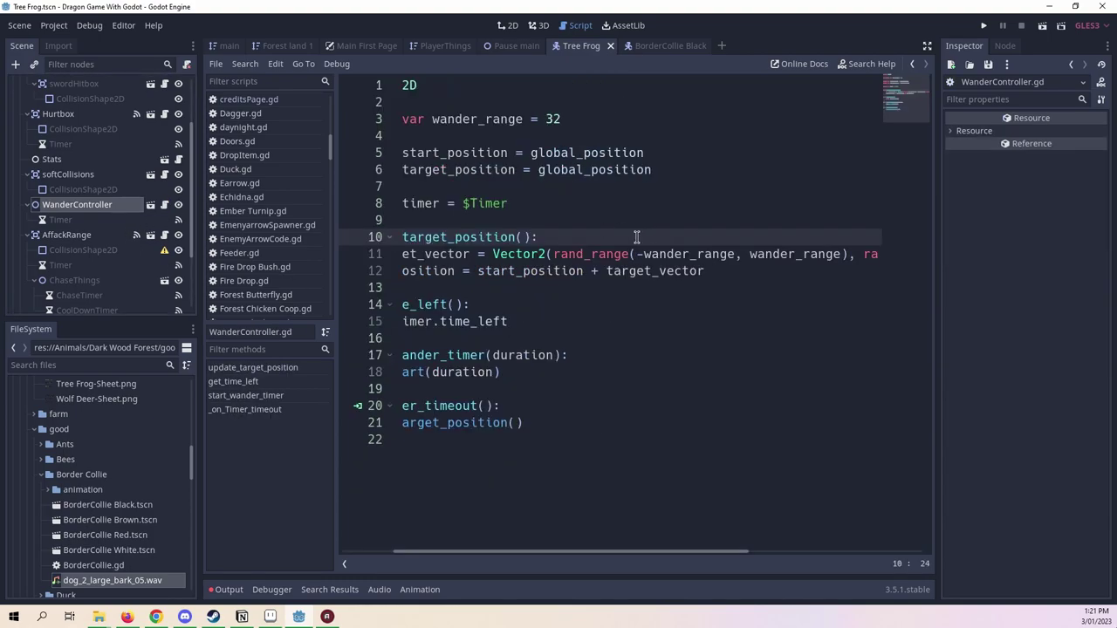
{"action": "left_click_drag", "start_coordinate": [593, 551], "coordinate": [221, 558]}
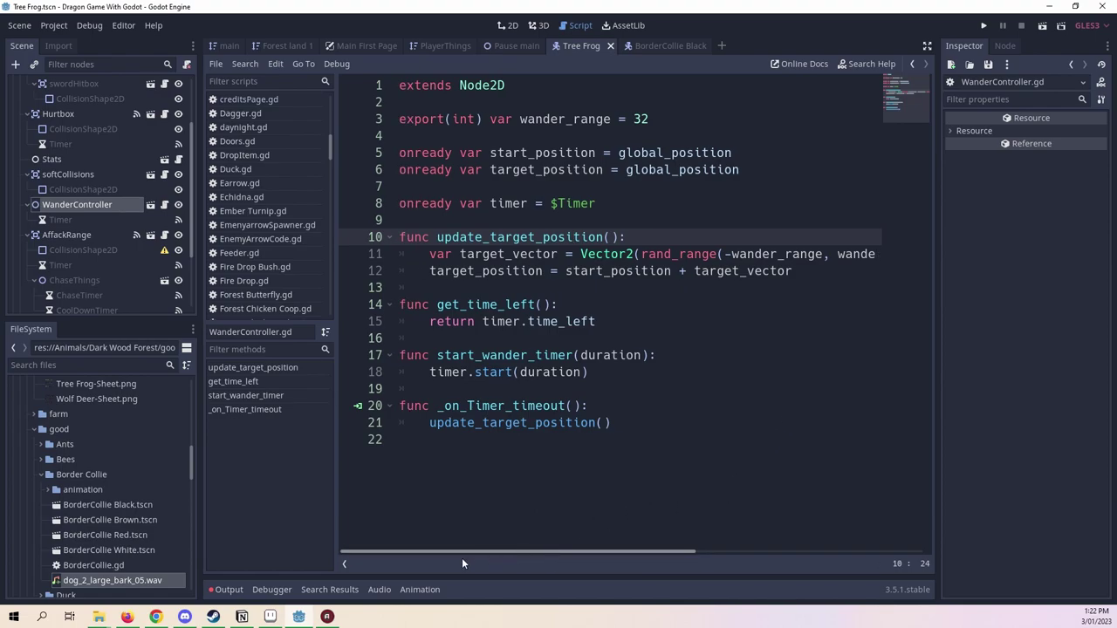
{"action": "left_click", "coordinate": [609, 323]}
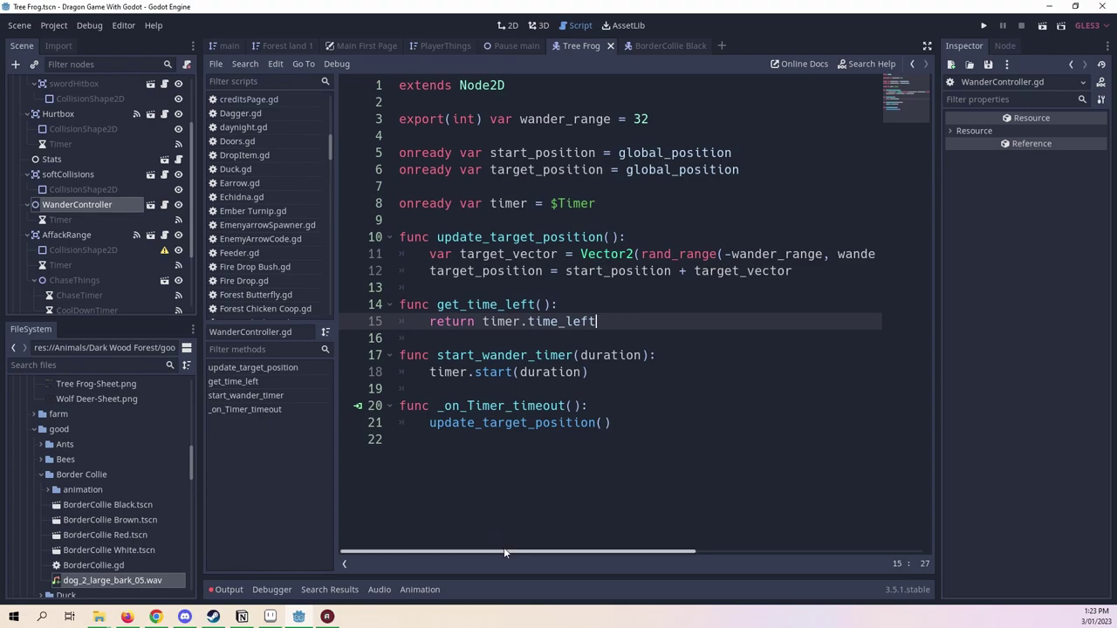
{"action": "left_click_drag", "start_coordinate": [587, 551], "coordinate": [698, 558]}
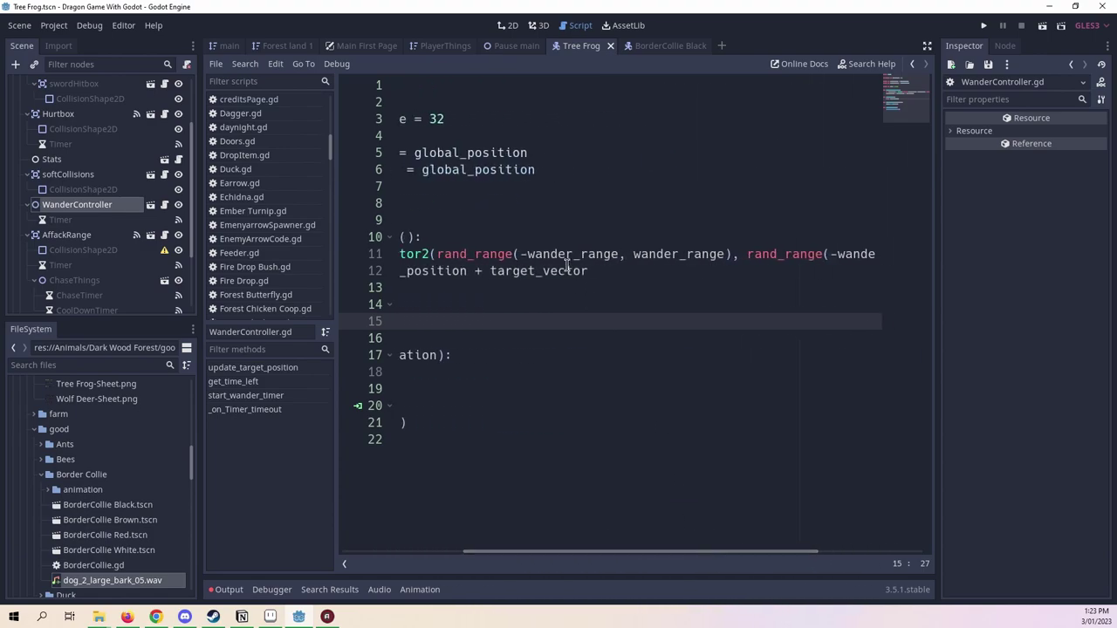
{"action": "left_click", "coordinate": [520, 254]}
{"action": "left_click", "coordinate": [580, 254]}
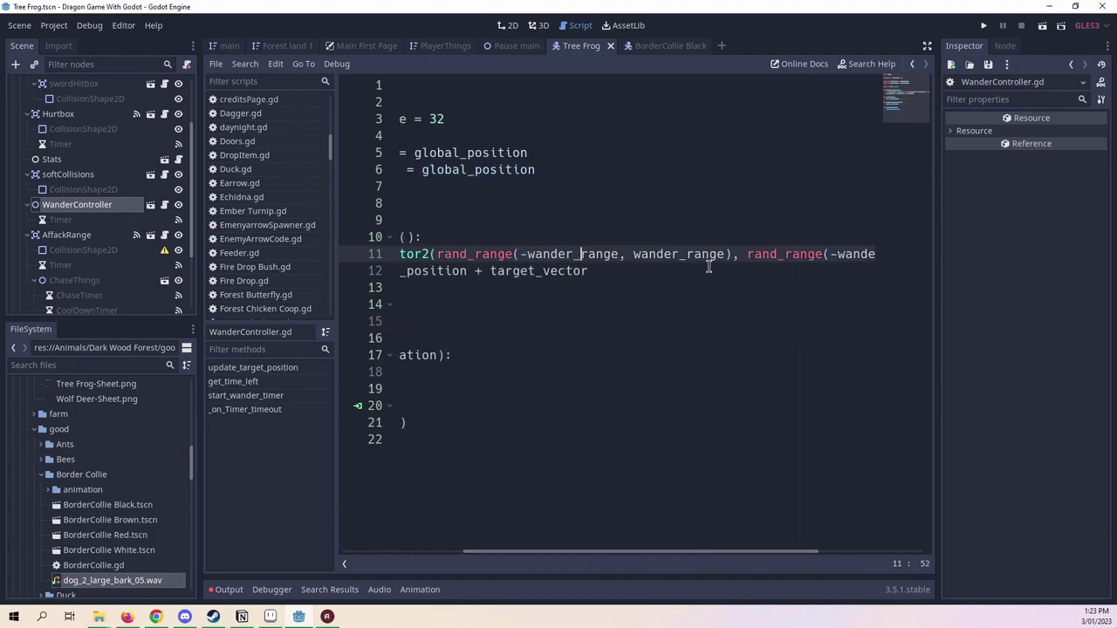
{"action": "left_click_drag", "start_coordinate": [556, 549], "coordinate": [596, 469]}
{"action": "left_click", "coordinate": [515, 263]}
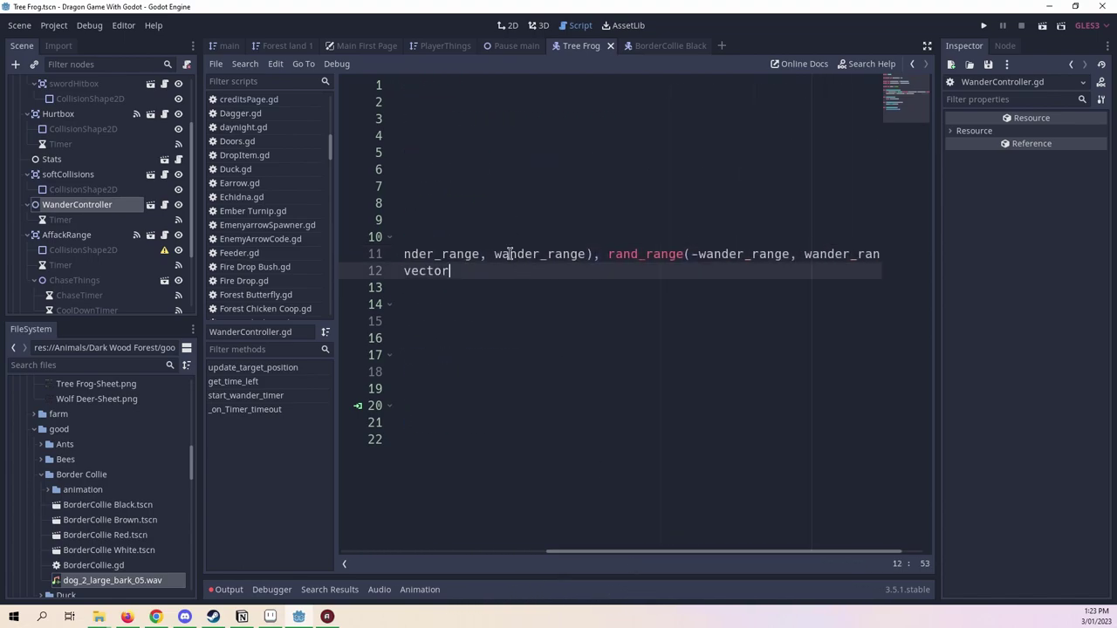
{"action": "left_click", "coordinate": [449, 254]}
{"action": "left_click_drag", "start_coordinate": [691, 253], "coordinate": [939, 258]}
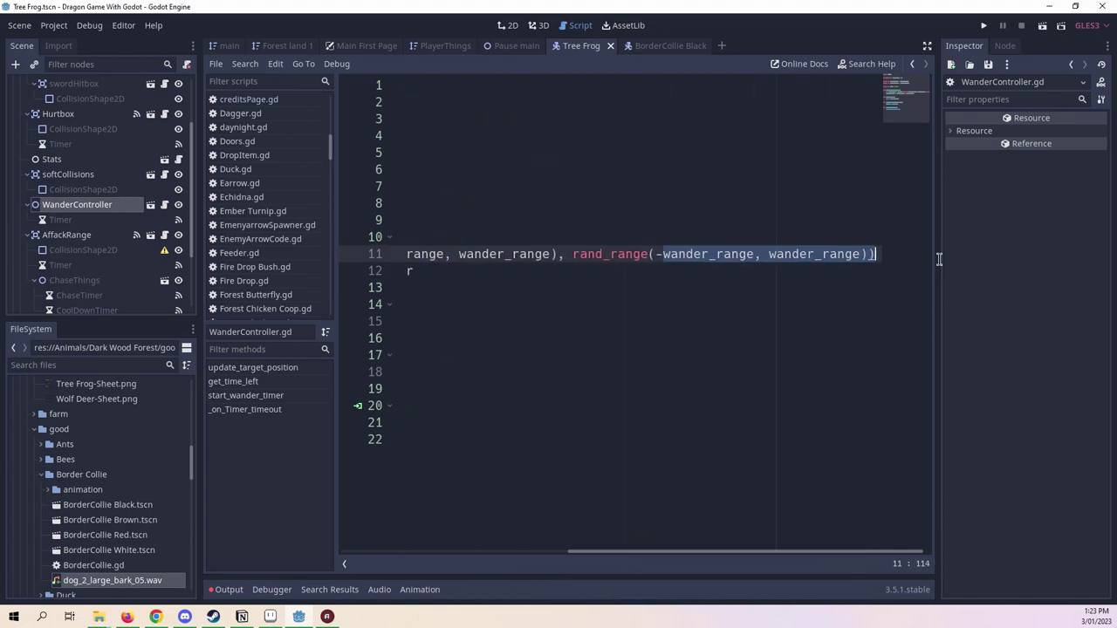
{"action": "left_click", "coordinate": [859, 254]}
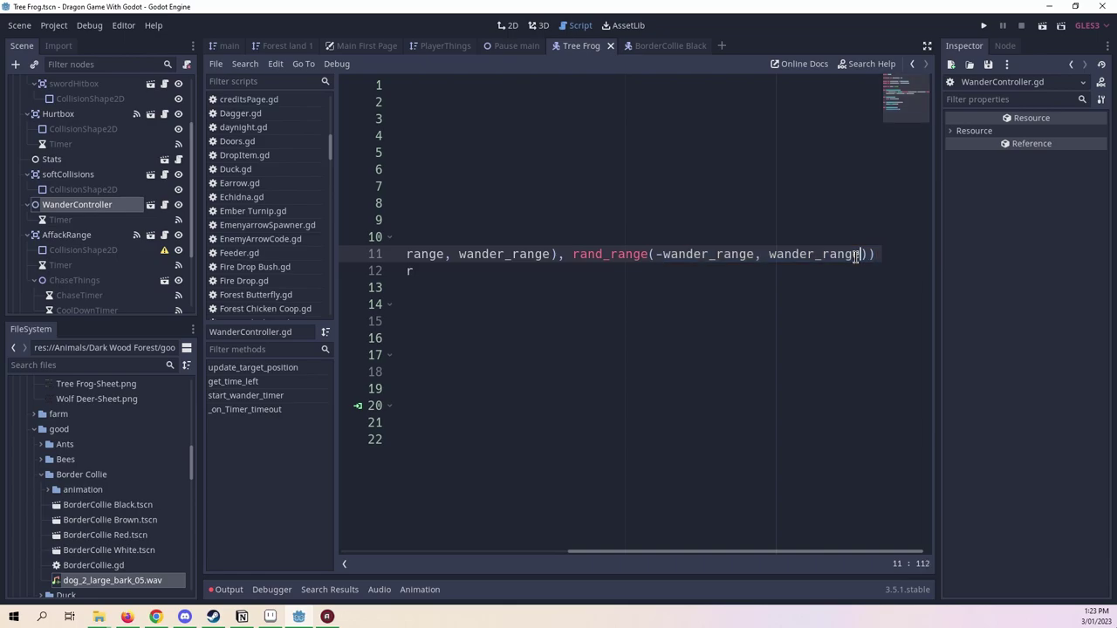
{"action": "left_click_drag", "start_coordinate": [763, 551], "coordinate": [548, 583]}
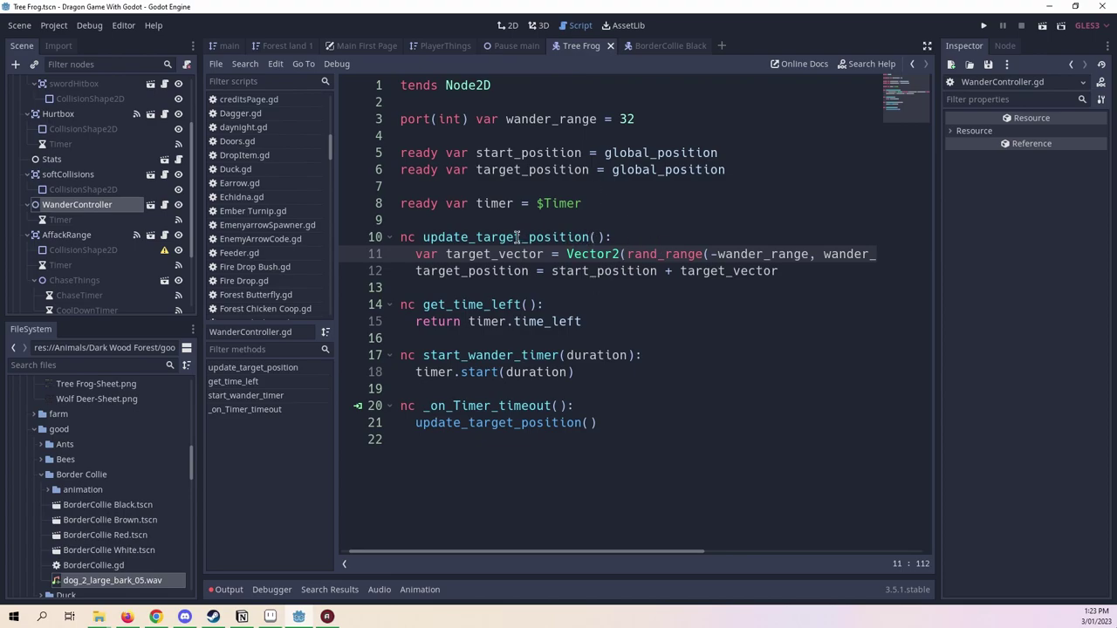
Open the attack range's AttackRange.gd script and place the cursor after pass on line 57.
{"action": "scroll", "coordinate": [134, 208], "scroll_direction": "down", "scroll_amount": 1}
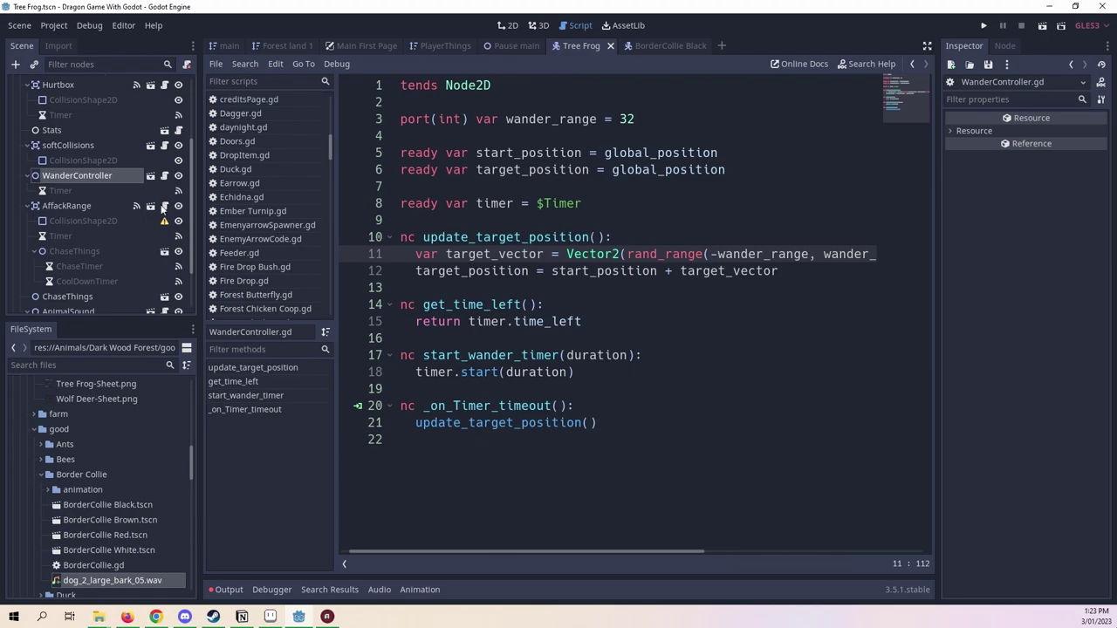
{"action": "left_click", "coordinate": [164, 207]}
{"action": "left_click", "coordinate": [583, 373]}
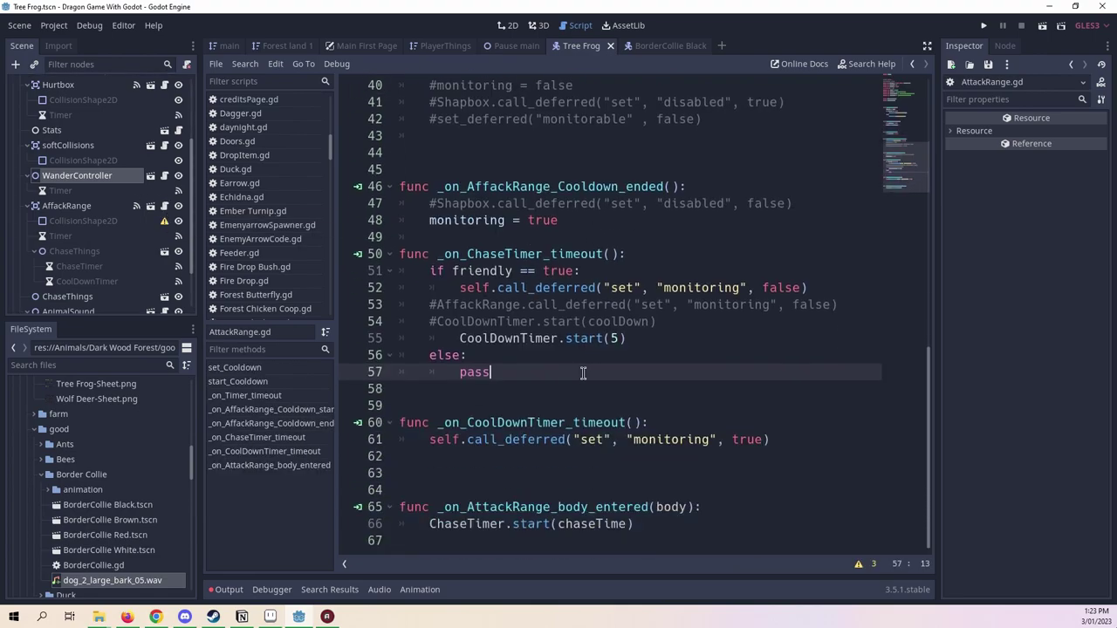
{"action": "scroll", "coordinate": [583, 373], "scroll_direction": "up", "scroll_amount": 7}
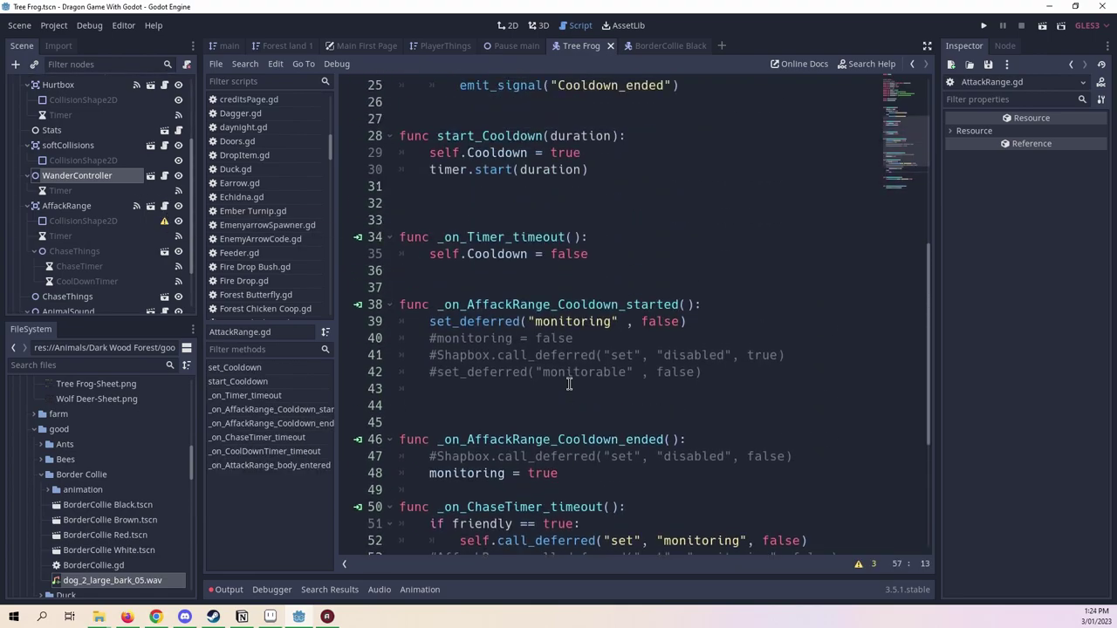
{"action": "scroll", "coordinate": [561, 386], "scroll_direction": "up", "scroll_amount": 4}
{"action": "scroll", "coordinate": [561, 386], "scroll_direction": "up", "scroll_amount": 2}
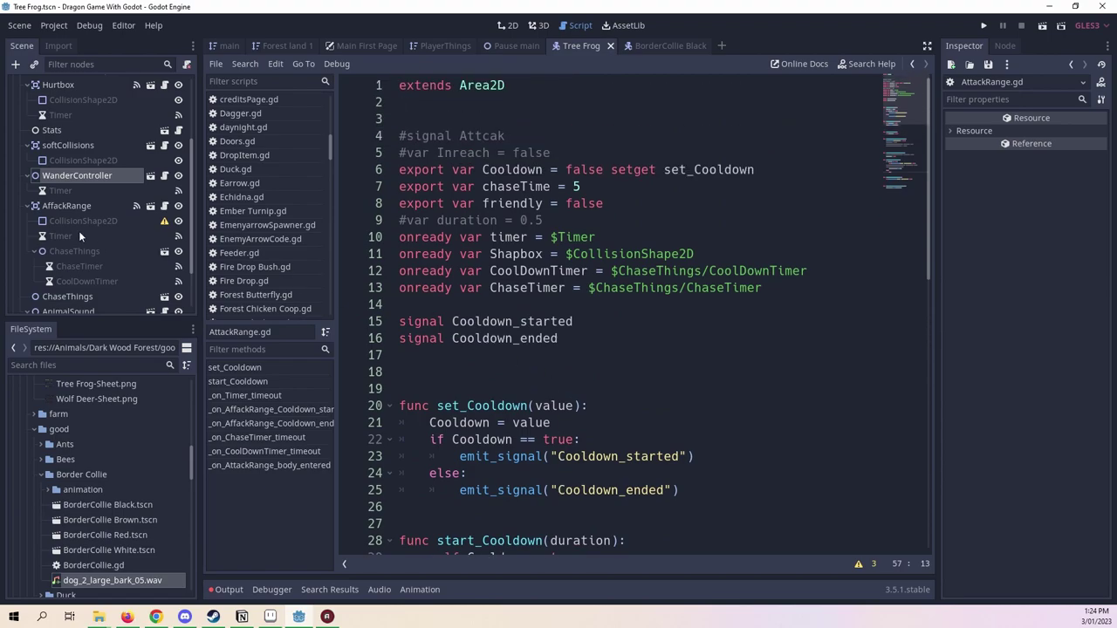
Collapse AffackRange, inspect ChaseThings, and open the AnimalSound node's AnimalSound.gd script.
{"action": "left_click", "coordinate": [25, 205]}
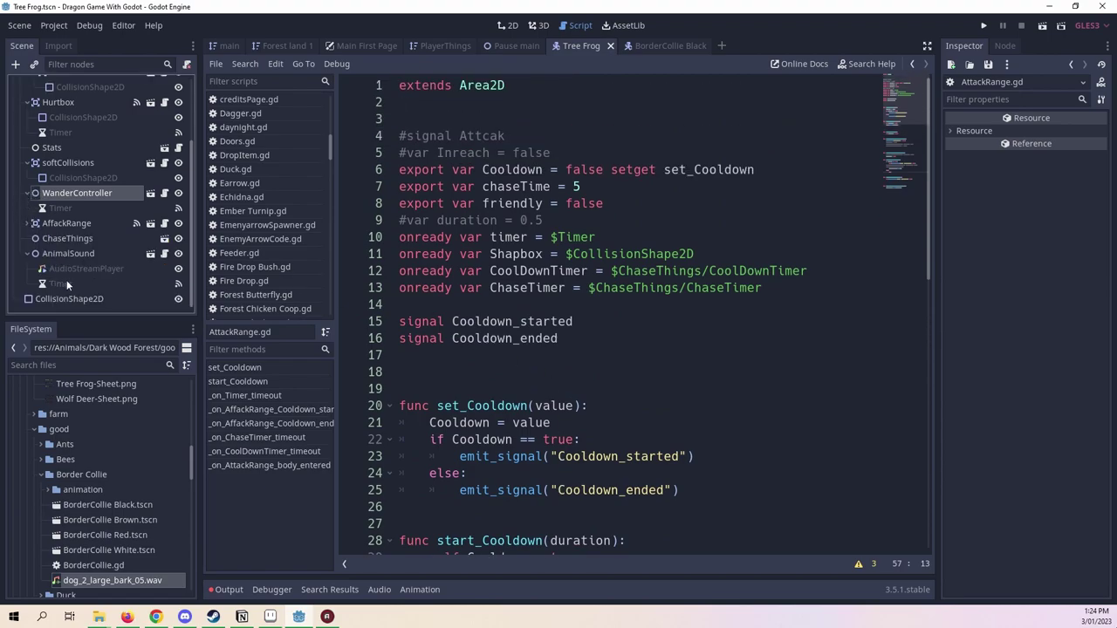
{"action": "left_click", "coordinate": [68, 238]}
{"action": "left_click", "coordinate": [103, 252]}
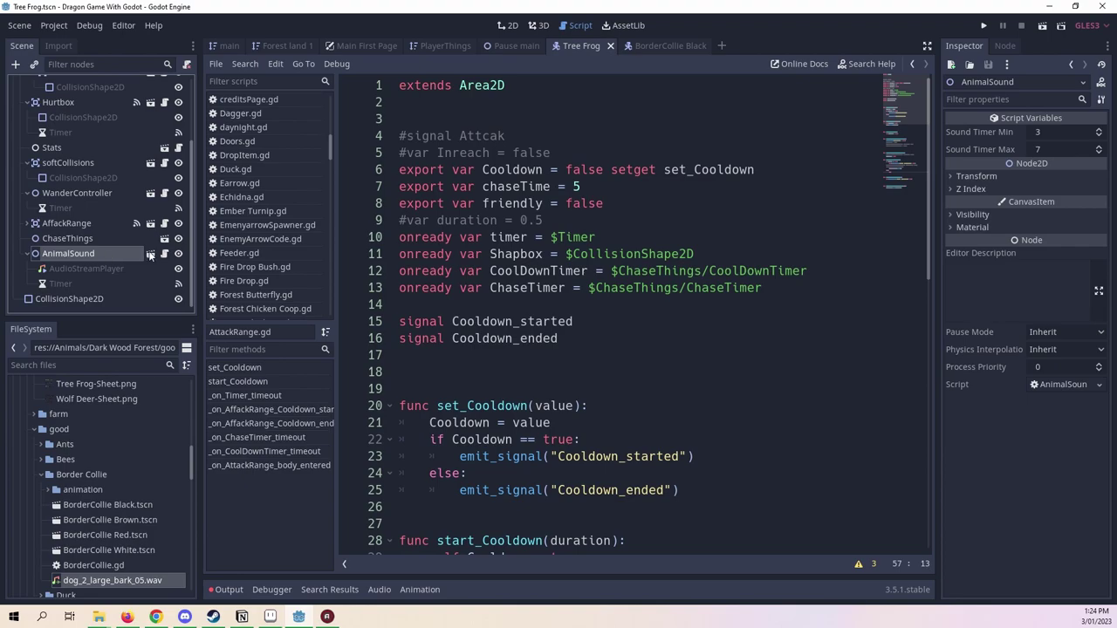
{"action": "scroll", "coordinate": [145, 264], "scroll_direction": "up", "scroll_amount": 3}
{"action": "scroll", "coordinate": [123, 275], "scroll_direction": "down", "scroll_amount": 3}
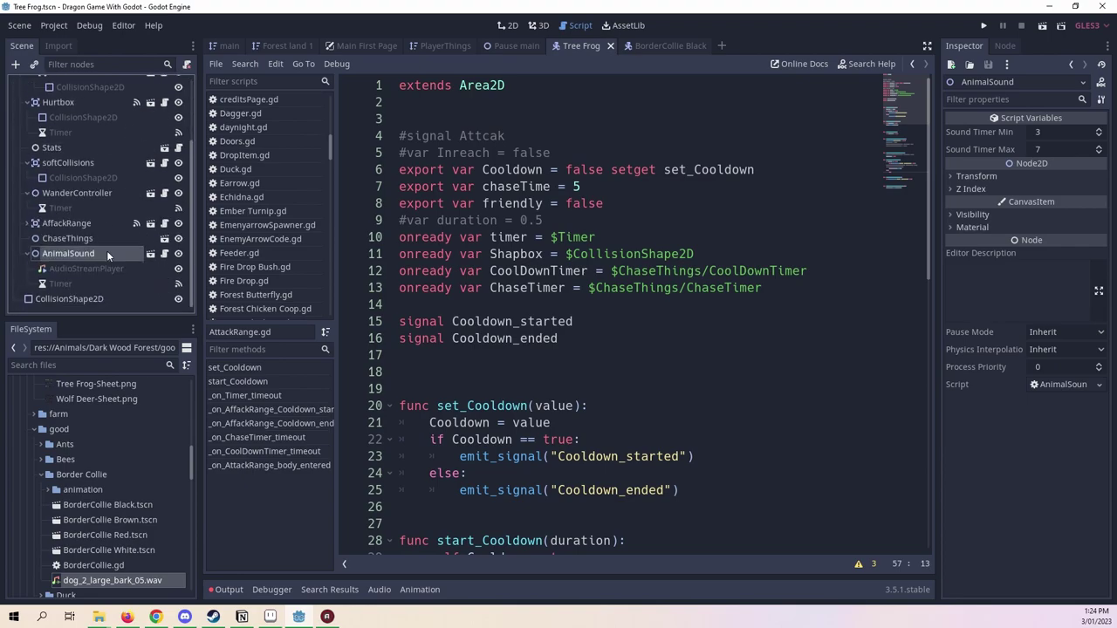
{"action": "left_click", "coordinate": [164, 253]}
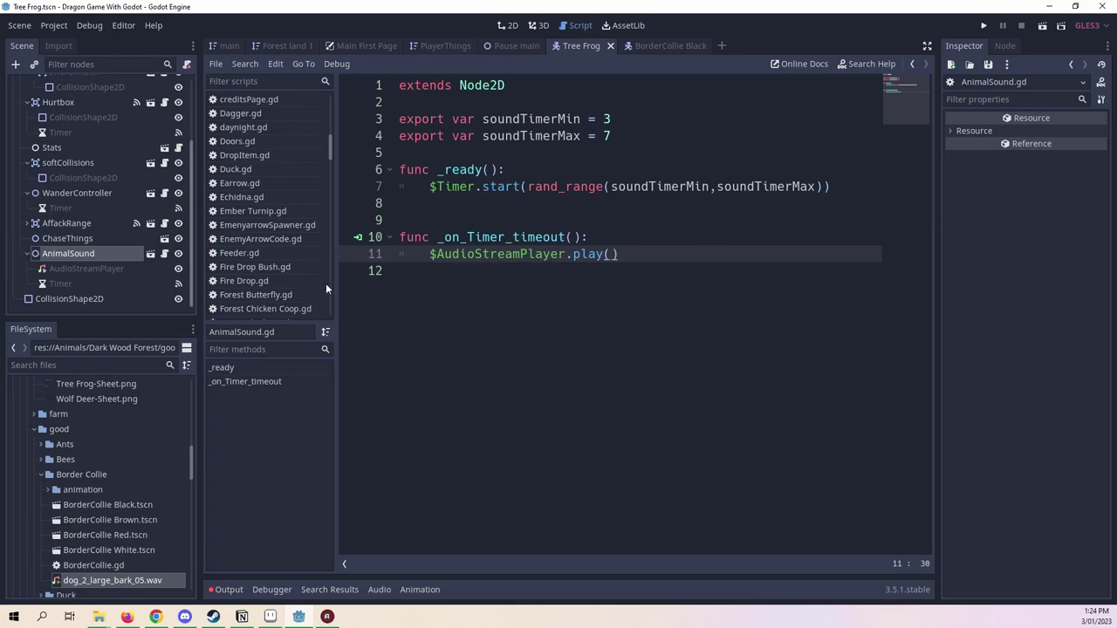
{"action": "scroll", "coordinate": [87, 240], "scroll_direction": "up", "scroll_amount": 3}
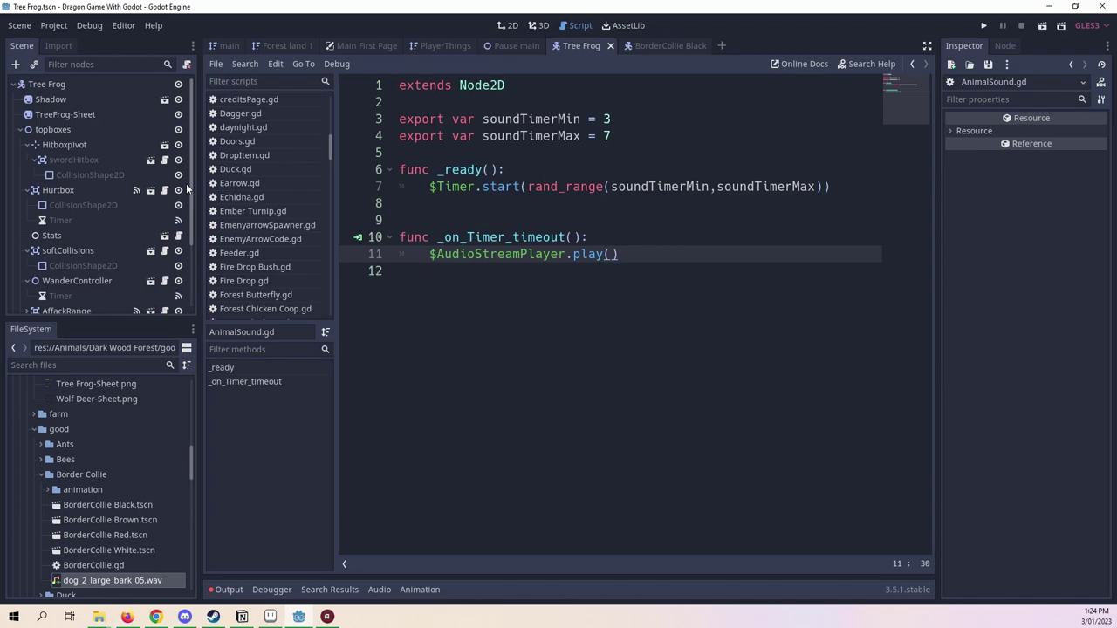
Add an AnimationPlayer child to Tree Frog and move it above CollisionShape2D.
{"action": "left_click", "coordinate": [96, 85]}
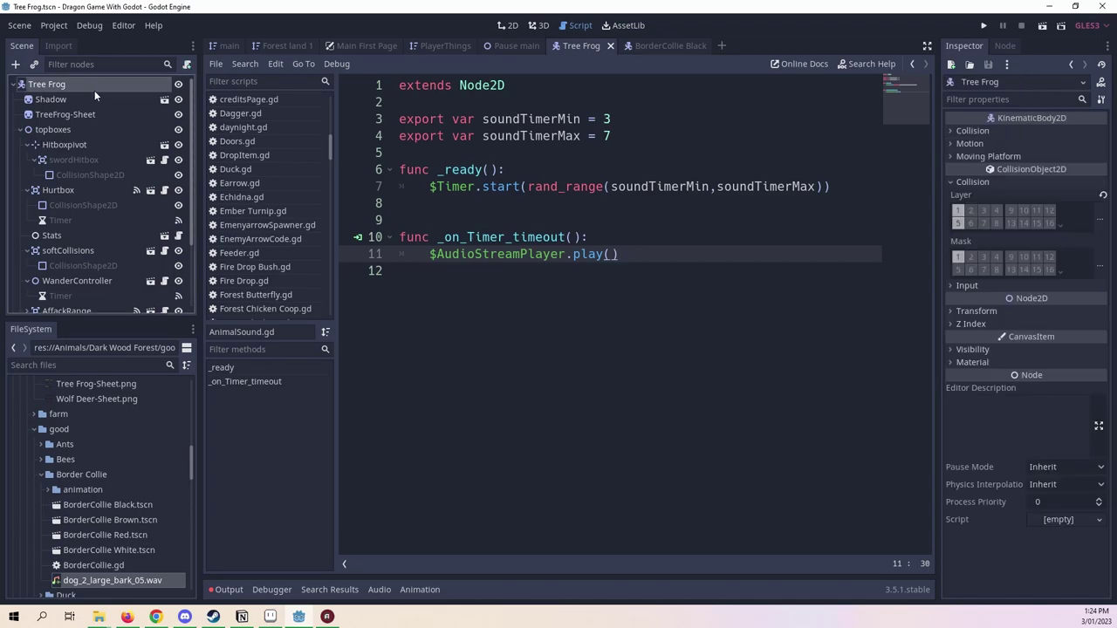
{"action": "left_click", "coordinate": [21, 129]}
{"action": "right_click", "coordinate": [70, 85]}
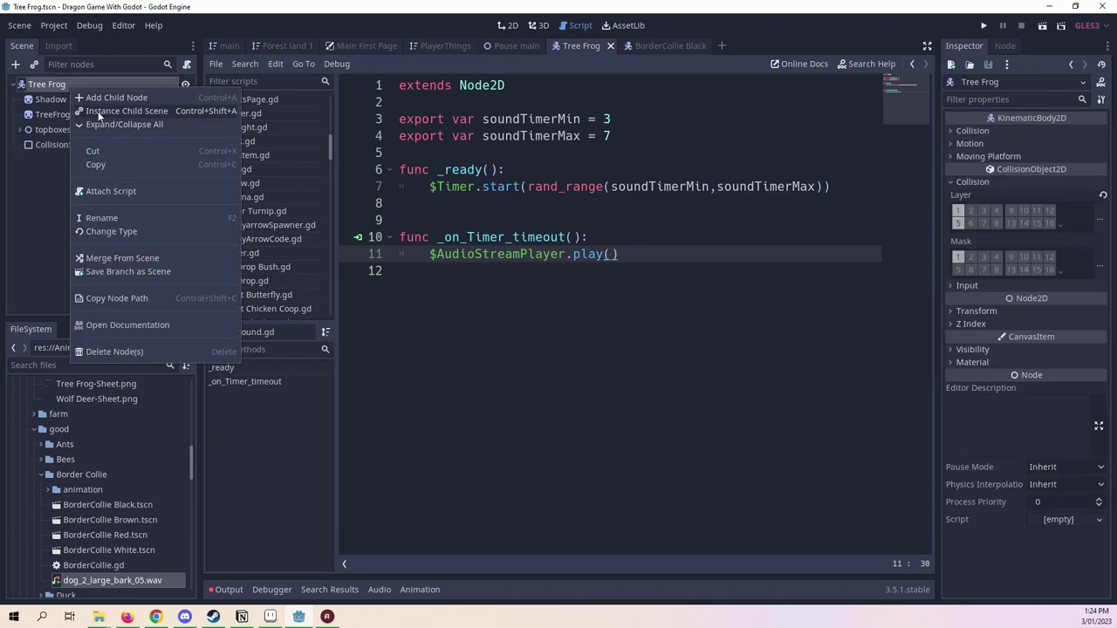
{"action": "left_click", "coordinate": [100, 94]}
{"action": "double_click", "coordinate": [339, 404]}
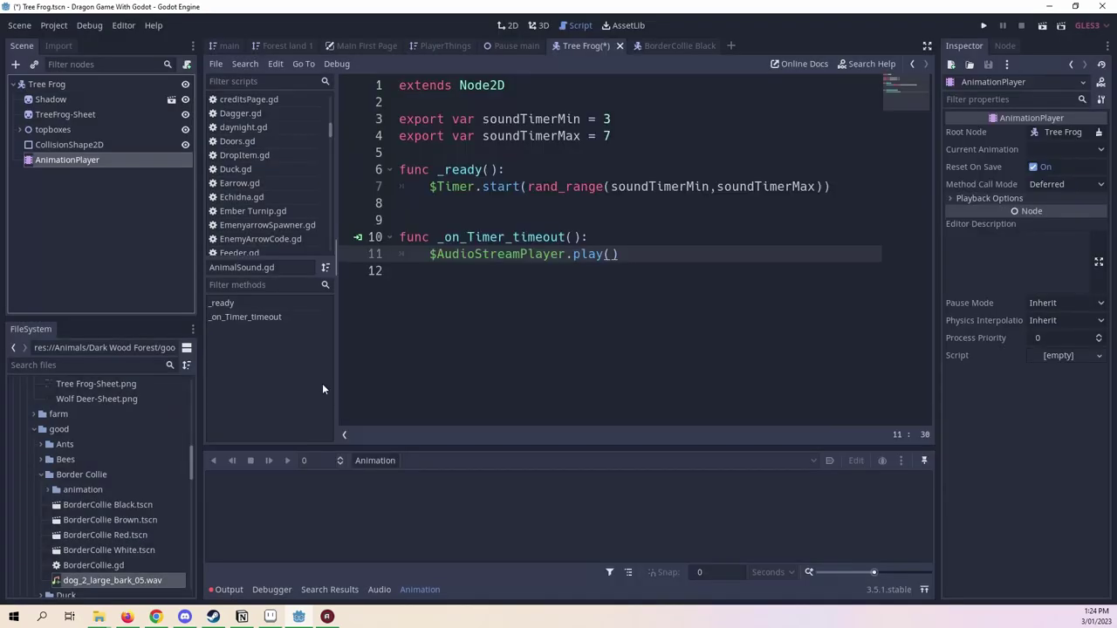
{"action": "left_click_drag", "start_coordinate": [78, 159], "coordinate": [83, 141]}
{"action": "left_click", "coordinate": [504, 27]}
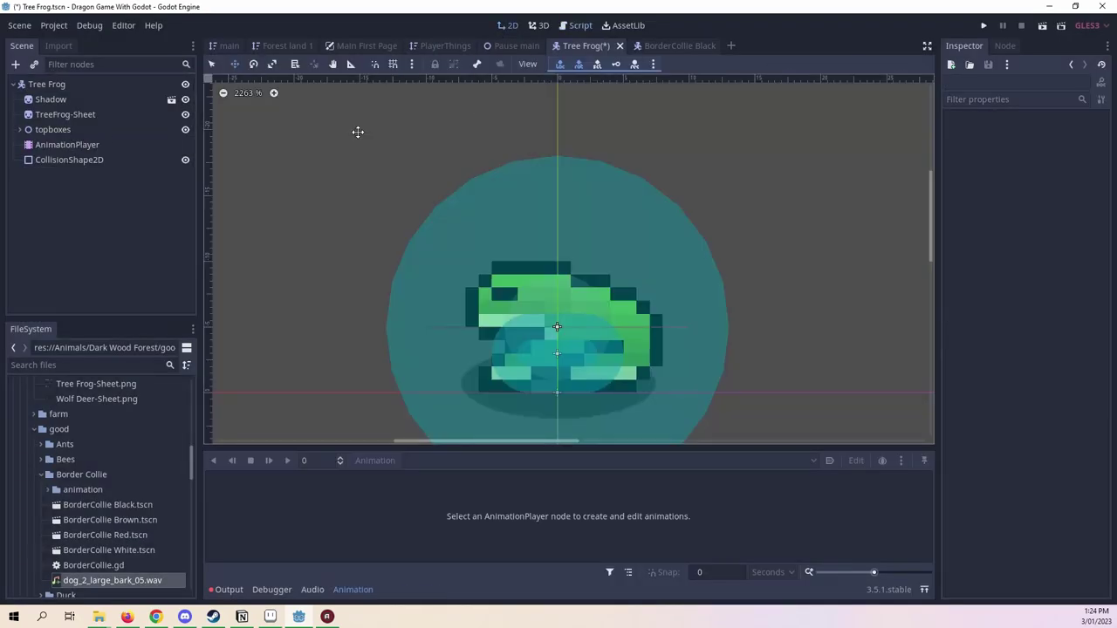
Add an AnimationTree child to Tree Frog and place it above CollisionShape2D.
{"action": "right_click", "coordinate": [39, 85]}
{"action": "left_click", "coordinate": [39, 86]}
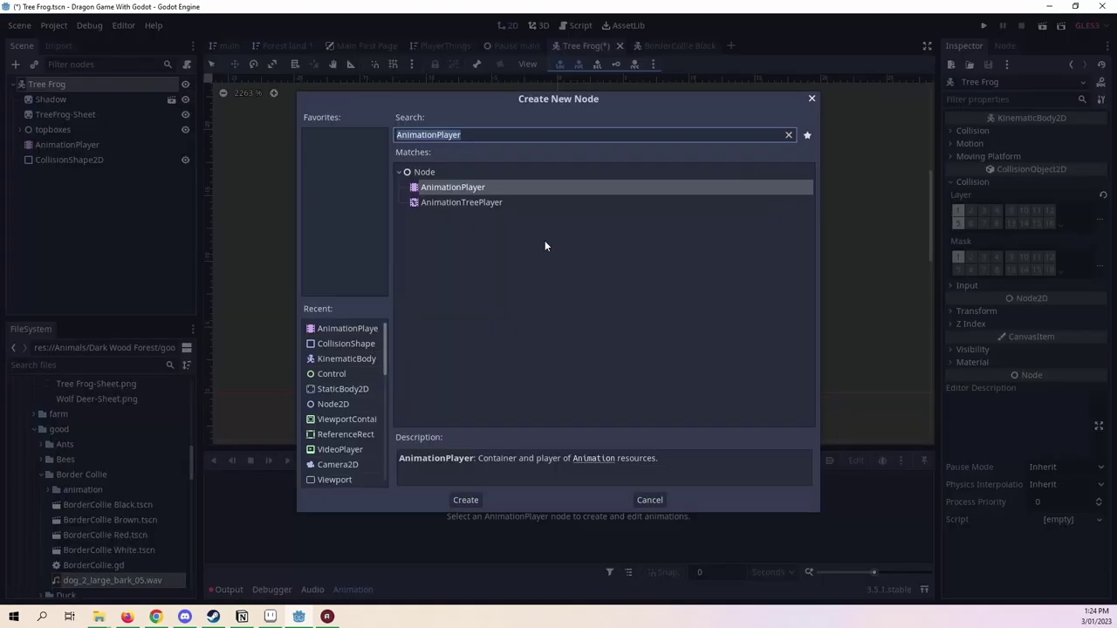
{"action": "scroll", "coordinate": [333, 376], "scroll_direction": "down", "scroll_amount": 8}
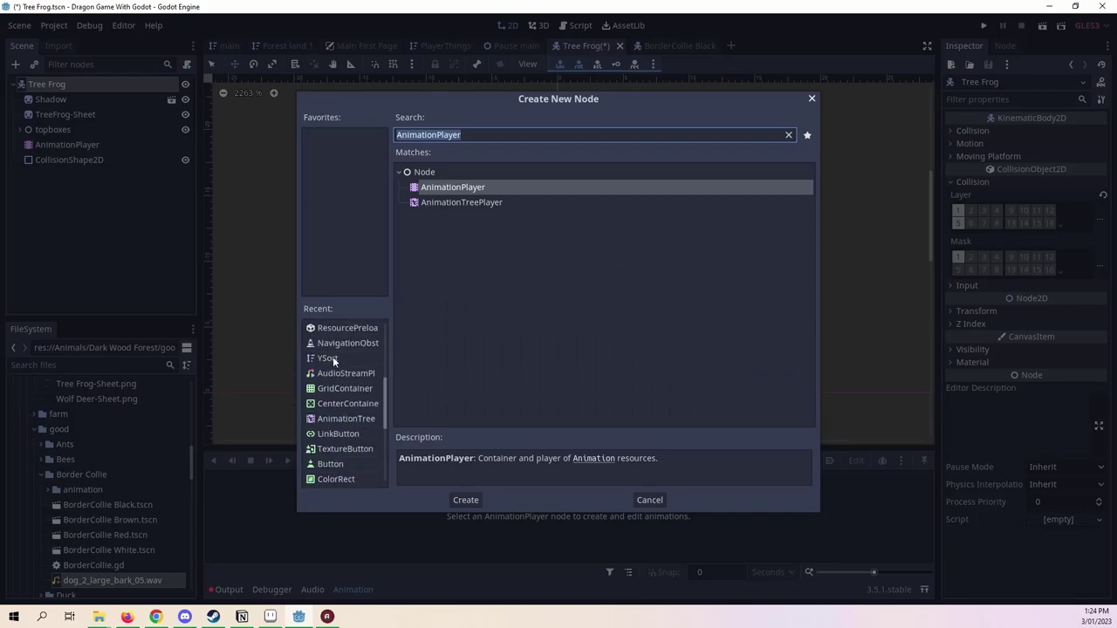
{"action": "scroll", "coordinate": [346, 405], "scroll_direction": "down", "scroll_amount": 2}
{"action": "double_click", "coordinate": [343, 377]}
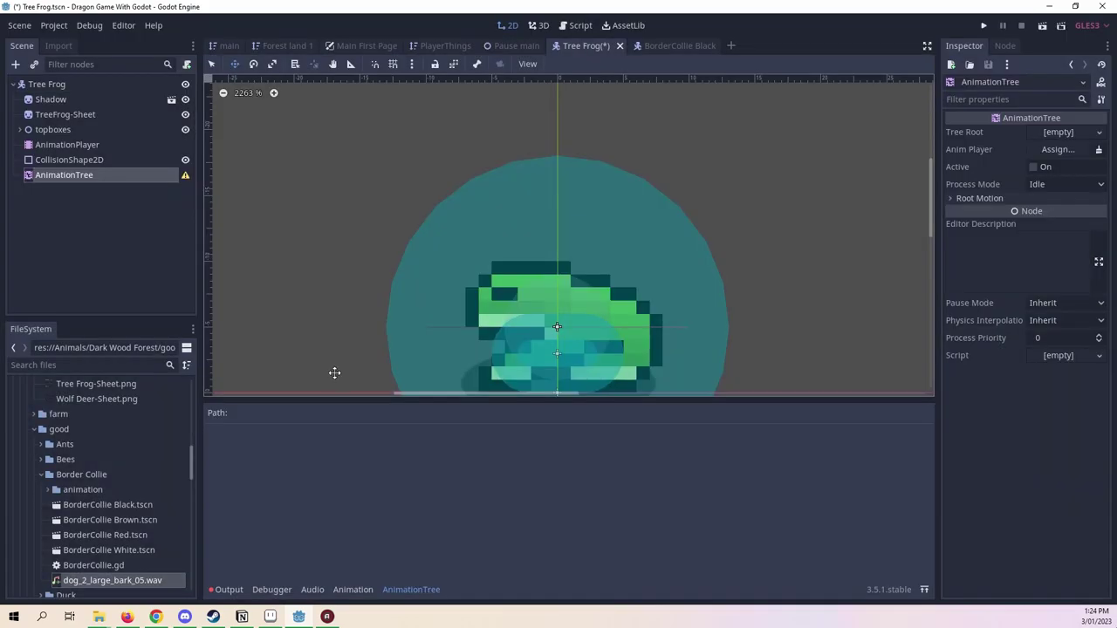
{"action": "left_click_drag", "start_coordinate": [107, 175], "coordinate": [97, 156]}
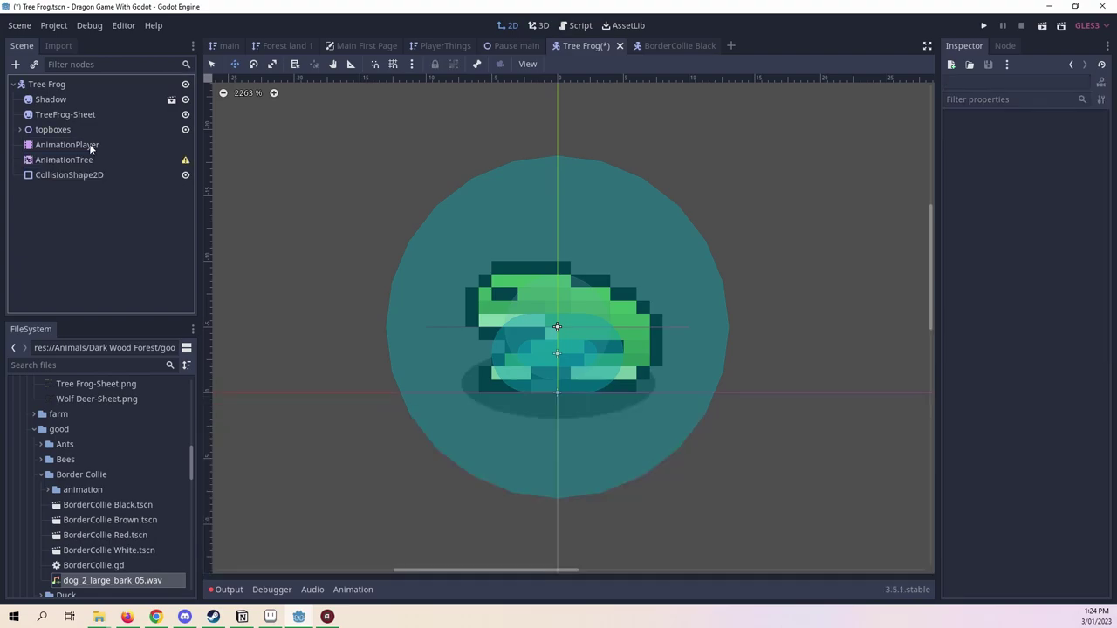
{"action": "left_click", "coordinate": [90, 145]}
Give the AnimationTree a new AnimationNodeStateMachine as its tree root.
{"action": "left_click", "coordinate": [98, 160]}
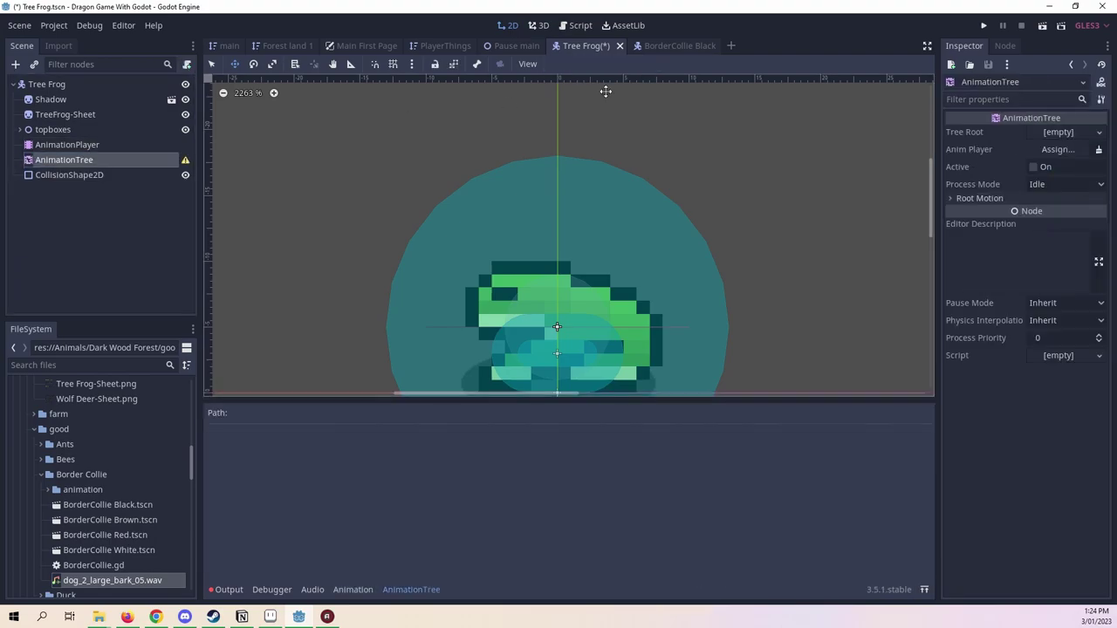
{"action": "left_click", "coordinate": [1079, 135]}
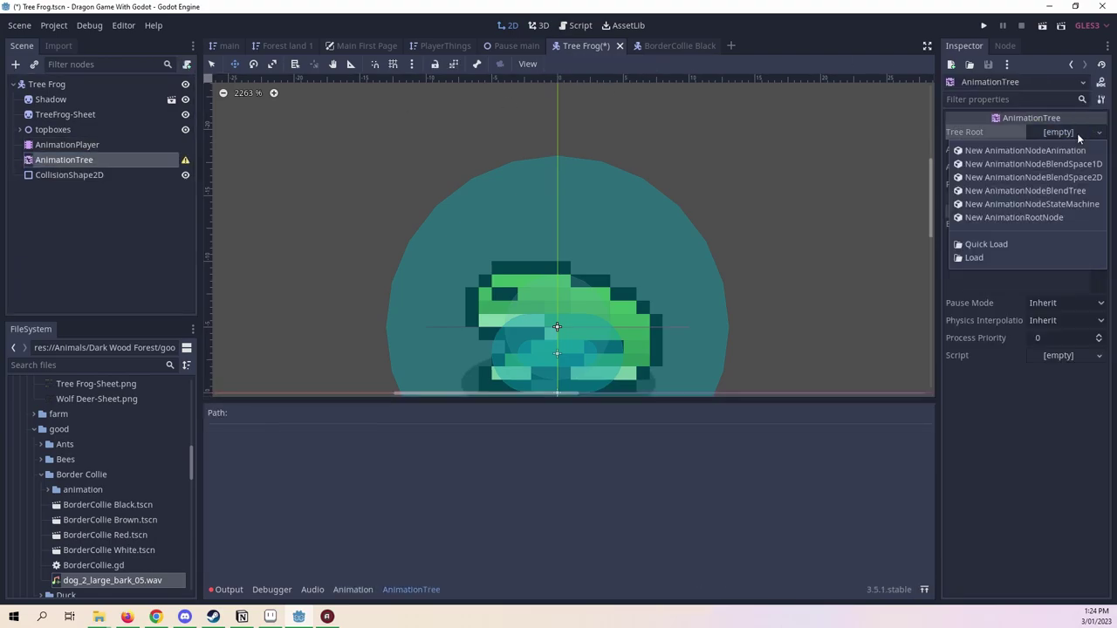
{"action": "left_click", "coordinate": [1039, 204]}
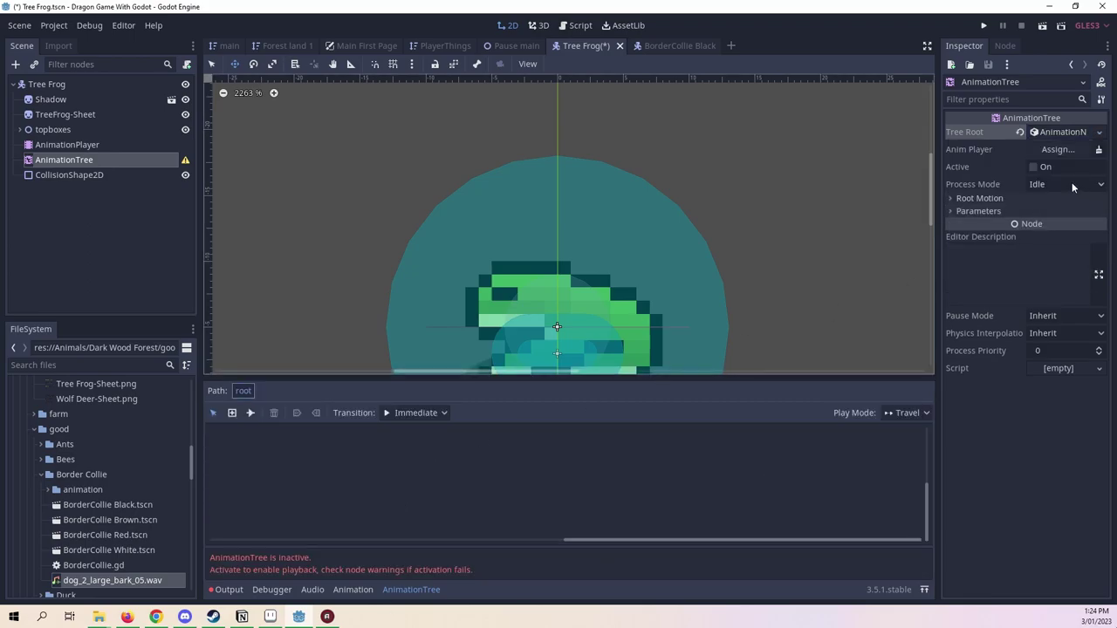
{"action": "left_click", "coordinate": [998, 200]}
{"action": "left_click", "coordinate": [997, 200]}
Add a BlendSpace2D state named Idle, make it the start state, and save the scene.
{"action": "right_click", "coordinate": [366, 483]}
{"action": "mouse_move", "coordinate": [406, 495]}
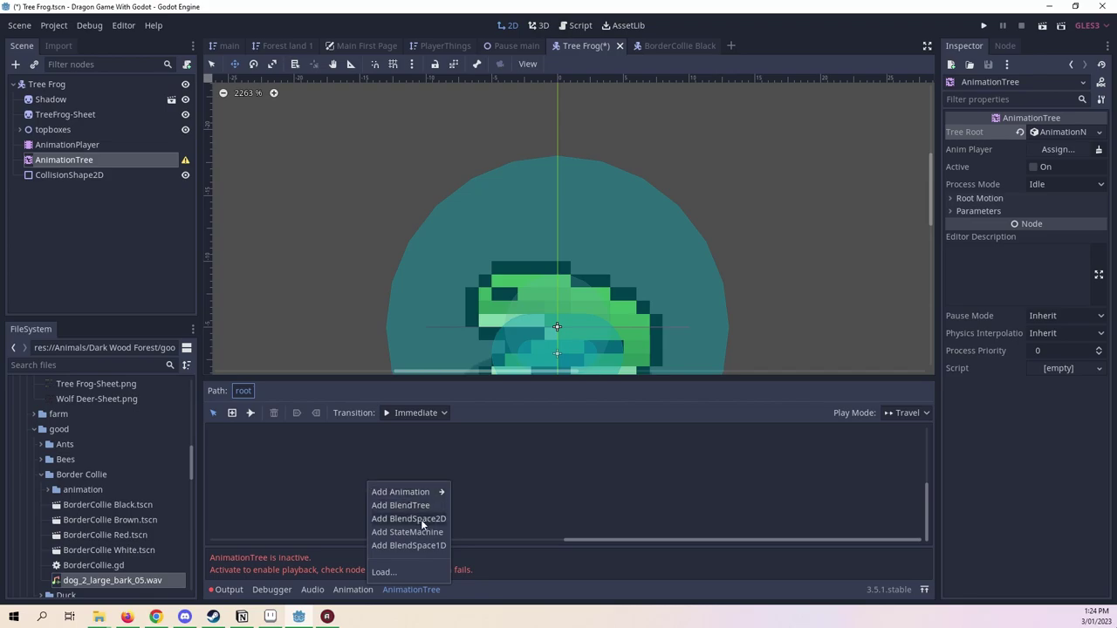
{"action": "left_click", "coordinate": [421, 520]}
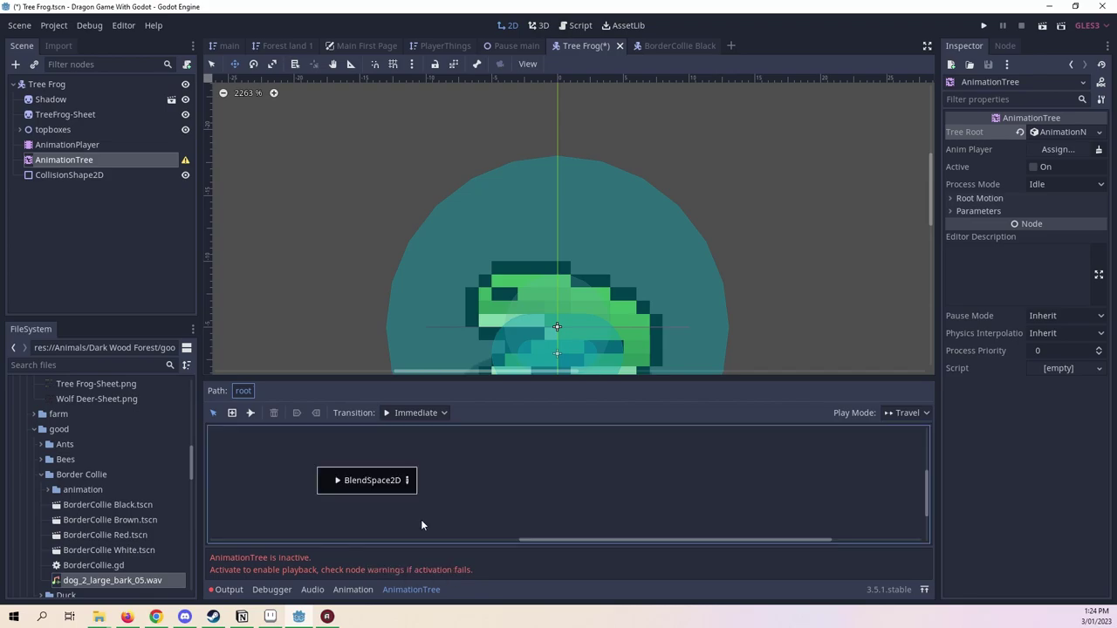
{"action": "double_click", "coordinate": [388, 479]}
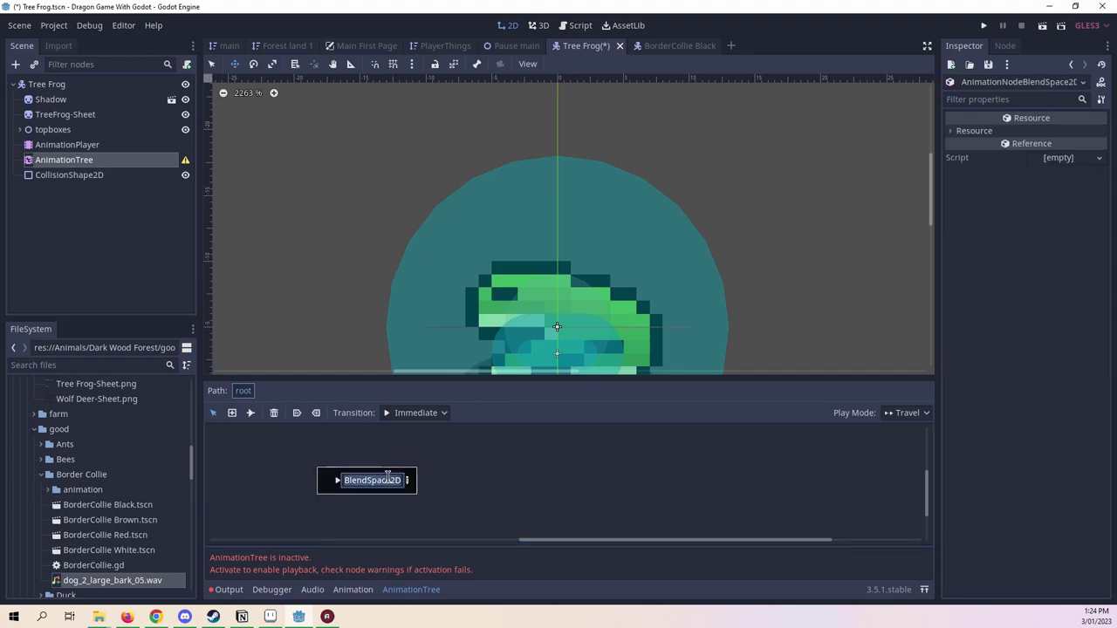
{"action": "type", "text": "Idle"}
{"action": "key", "text": "Return"}
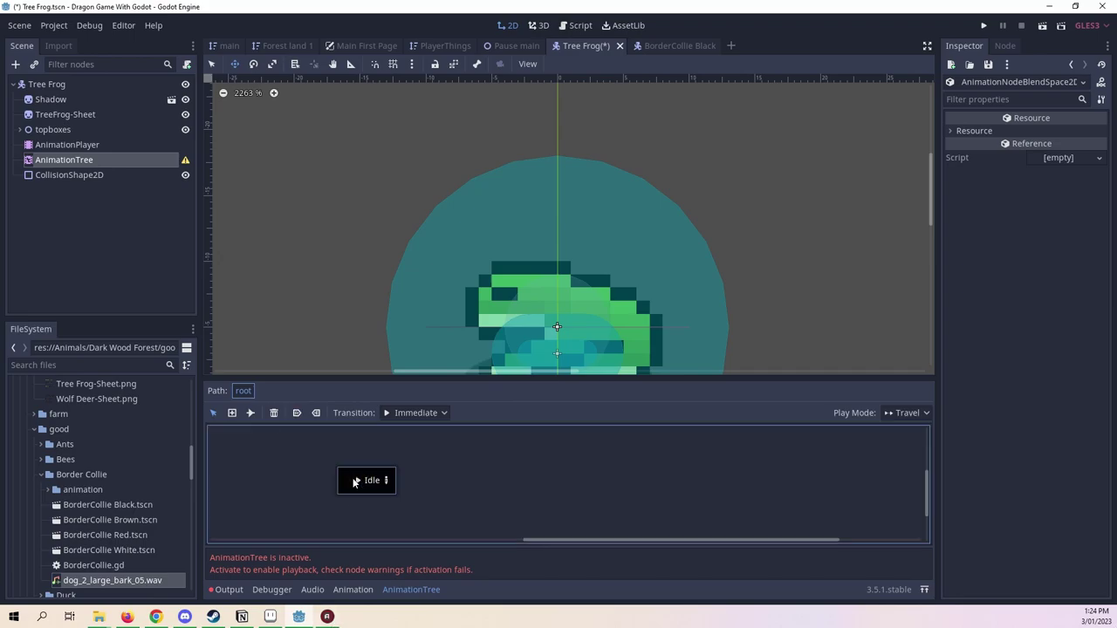
{"action": "left_click", "coordinate": [303, 414]}
{"action": "left_click_drag", "start_coordinate": [343, 479], "coordinate": [344, 475]}
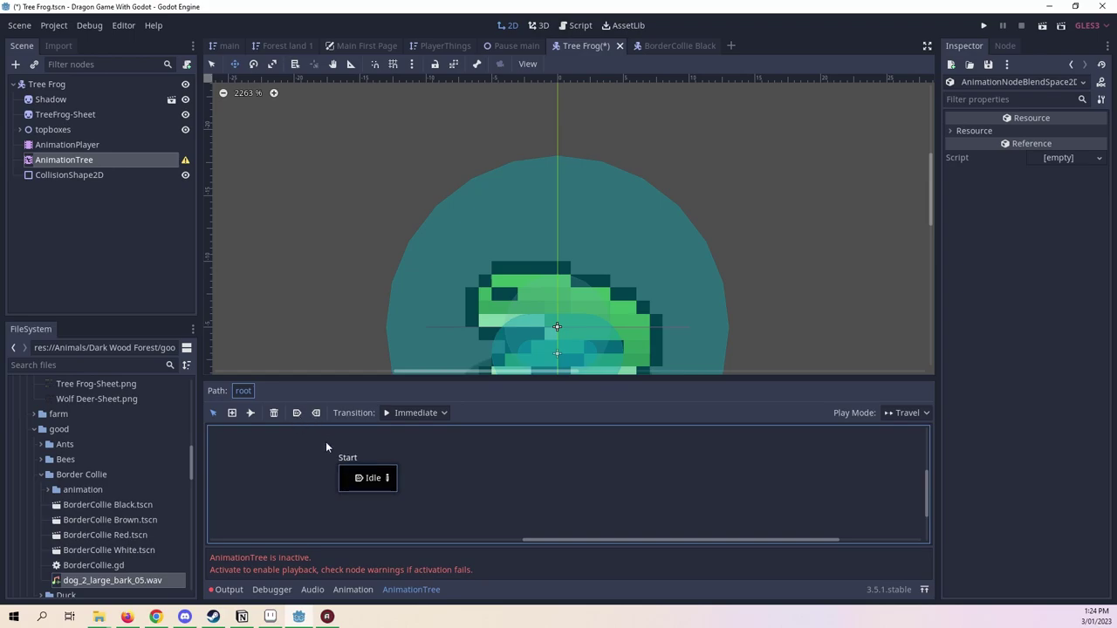
{"action": "key", "text": "ctrl+s"}
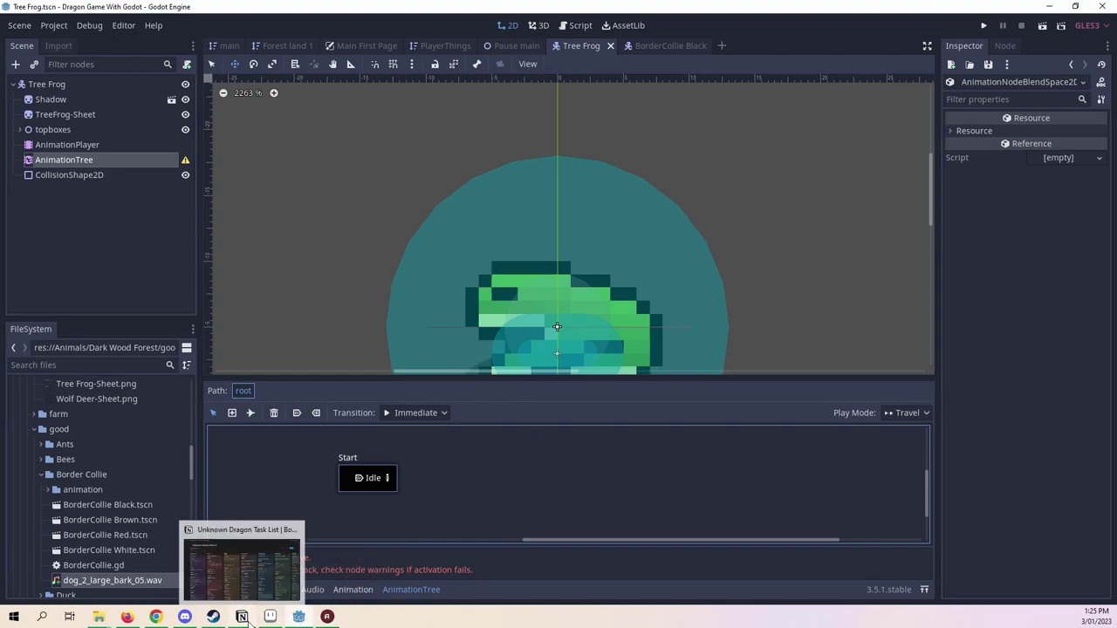
{"action": "left_click", "coordinate": [327, 616]}
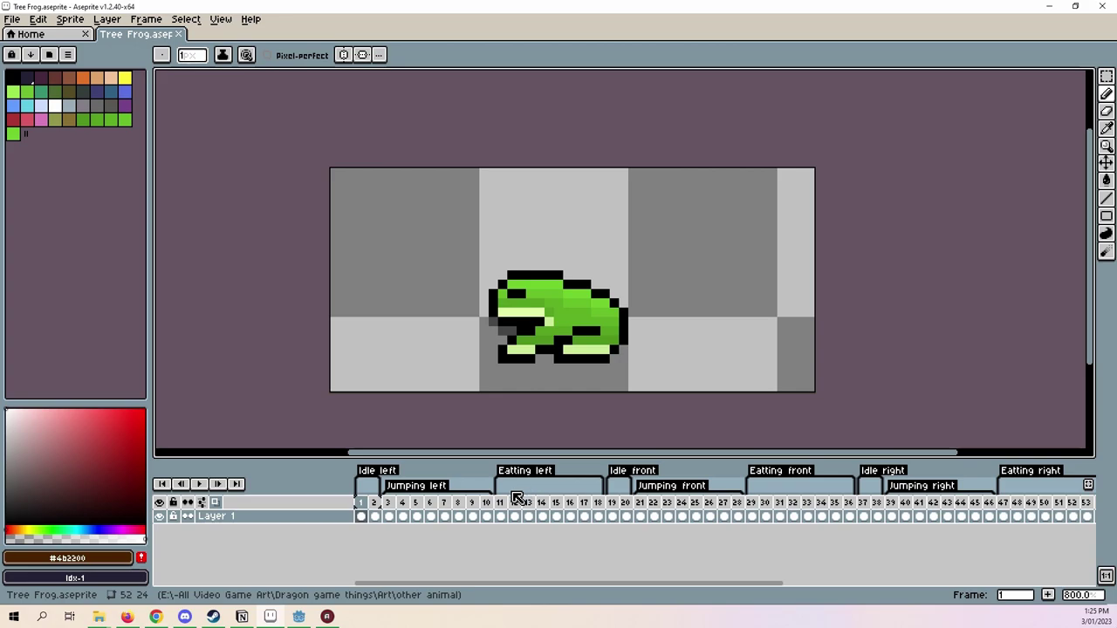
{"action": "mouse_move", "coordinate": [500, 516]}
{"action": "left_mouse_down"}
{"action": "mouse_move", "coordinate": [599, 515]}
{"action": "mouse_move", "coordinate": [500, 516]}
{"action": "left_mouse_up"}
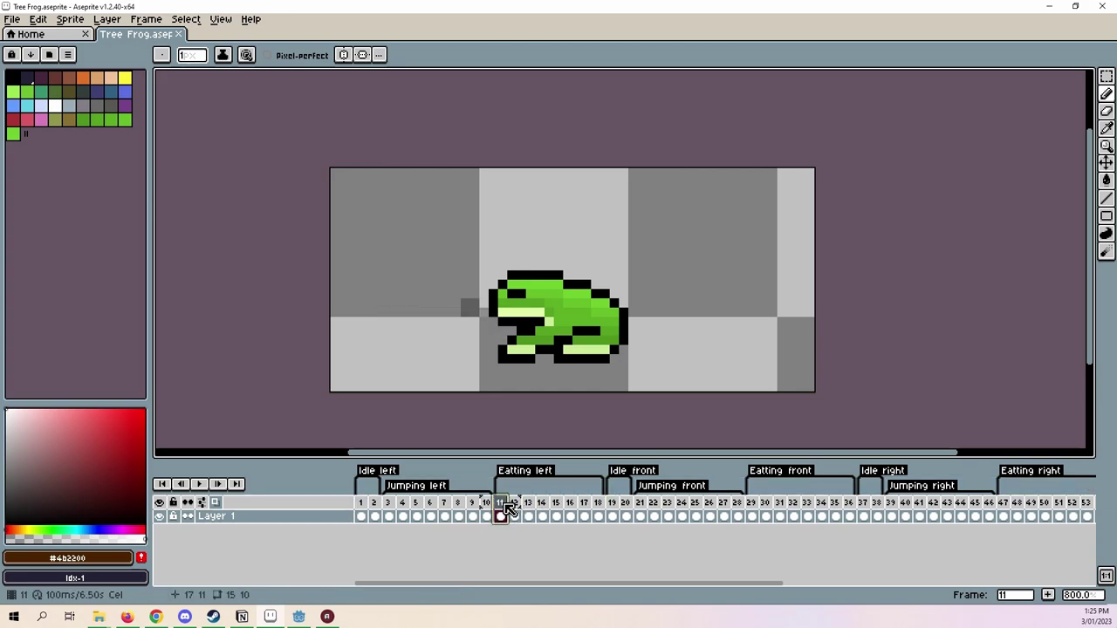
{"action": "left_click", "coordinate": [1051, 6]}
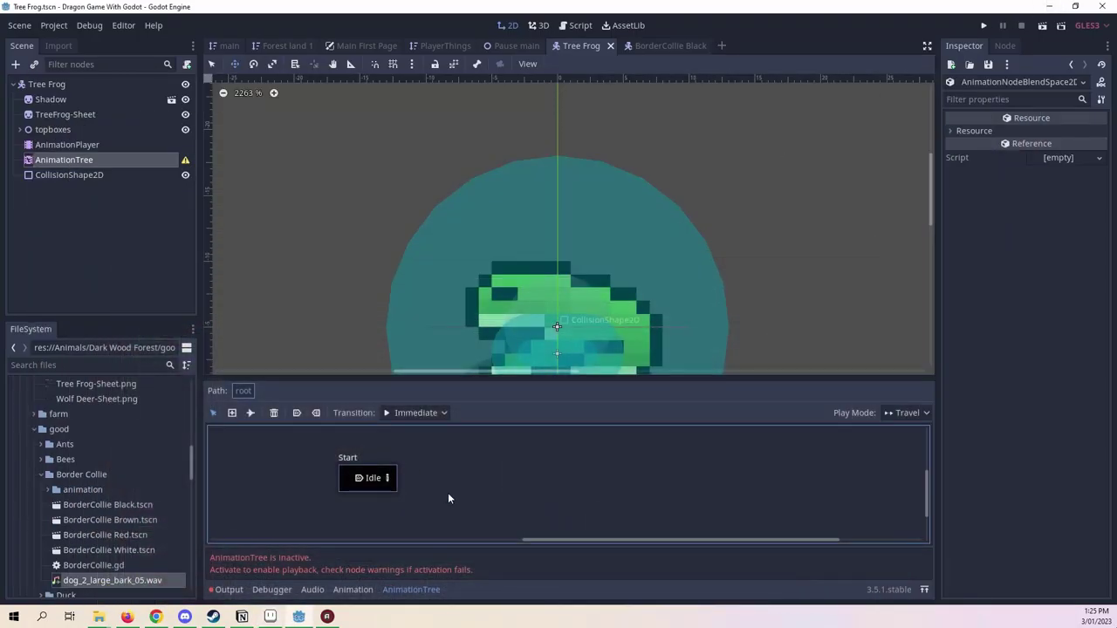
Add two more BlendSpace2D states named Jumping and Eatting, placed beside Idle.
{"action": "right_click", "coordinate": [500, 487]}
{"action": "left_click", "coordinate": [563, 522]}
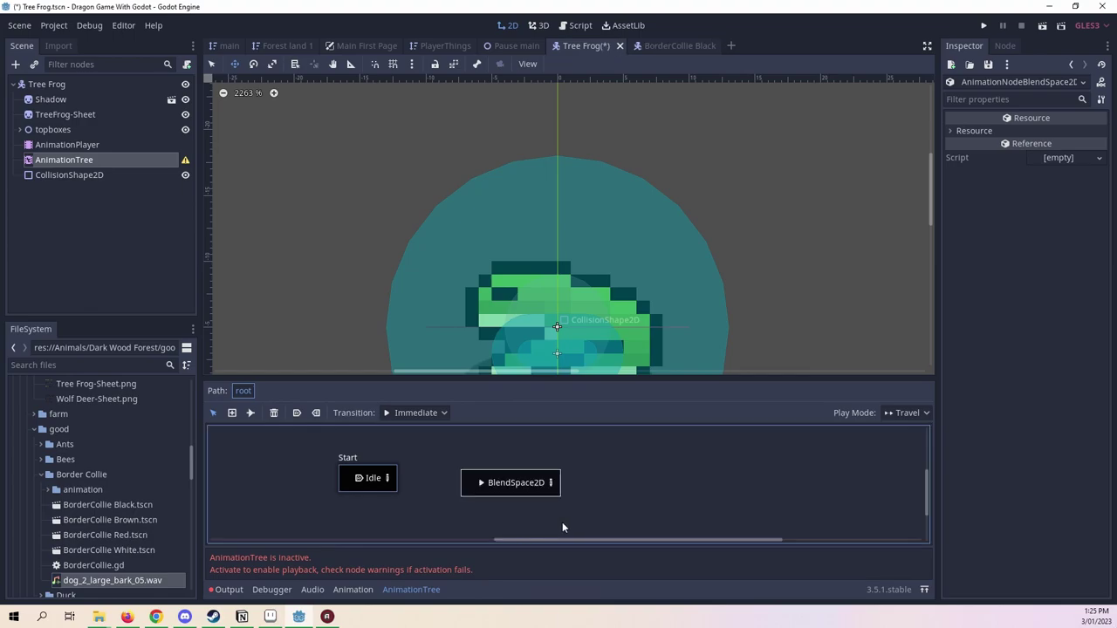
{"action": "double_click", "coordinate": [519, 485]}
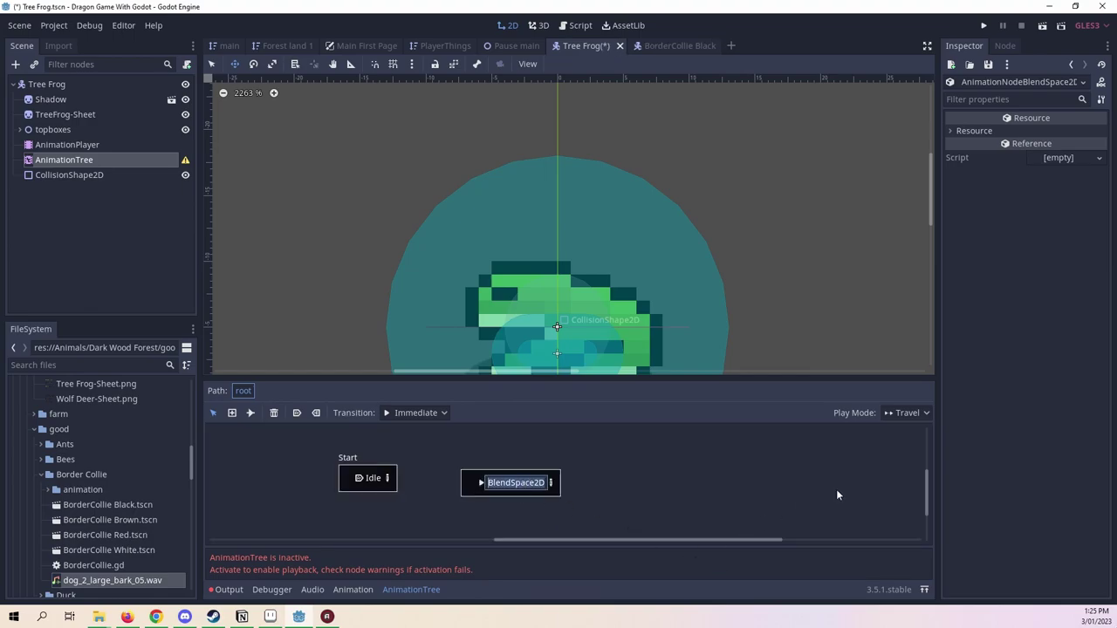
{"action": "key", "text": "BackSpace"}
{"action": "type", "text": "Jumping"}
{"action": "key", "text": "Return"}
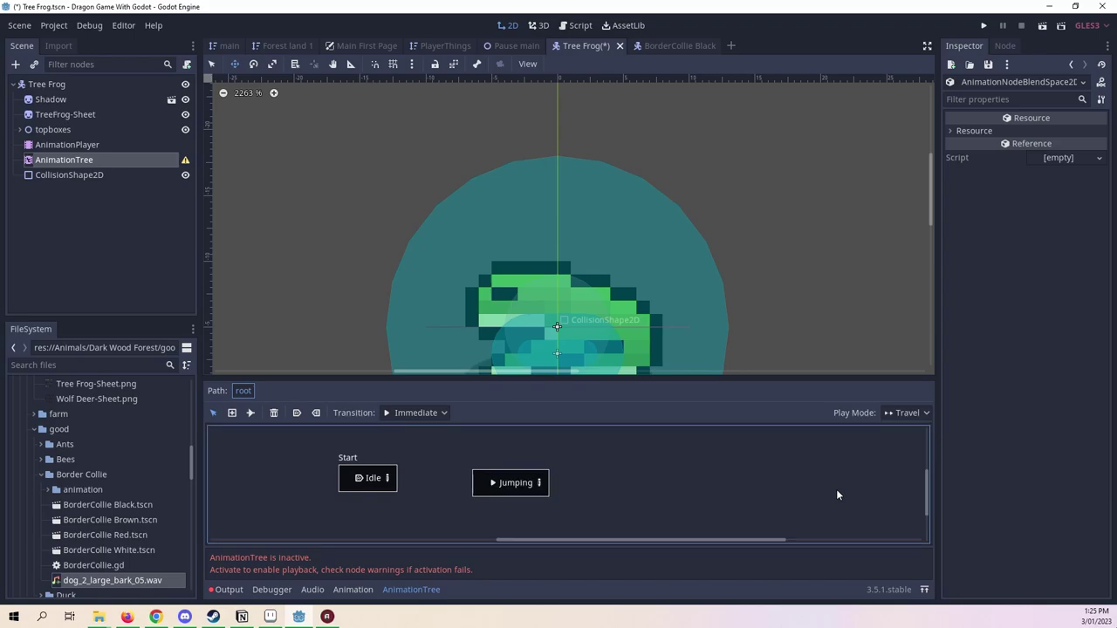
{"action": "left_click_drag", "start_coordinate": [488, 488], "coordinate": [460, 459]}
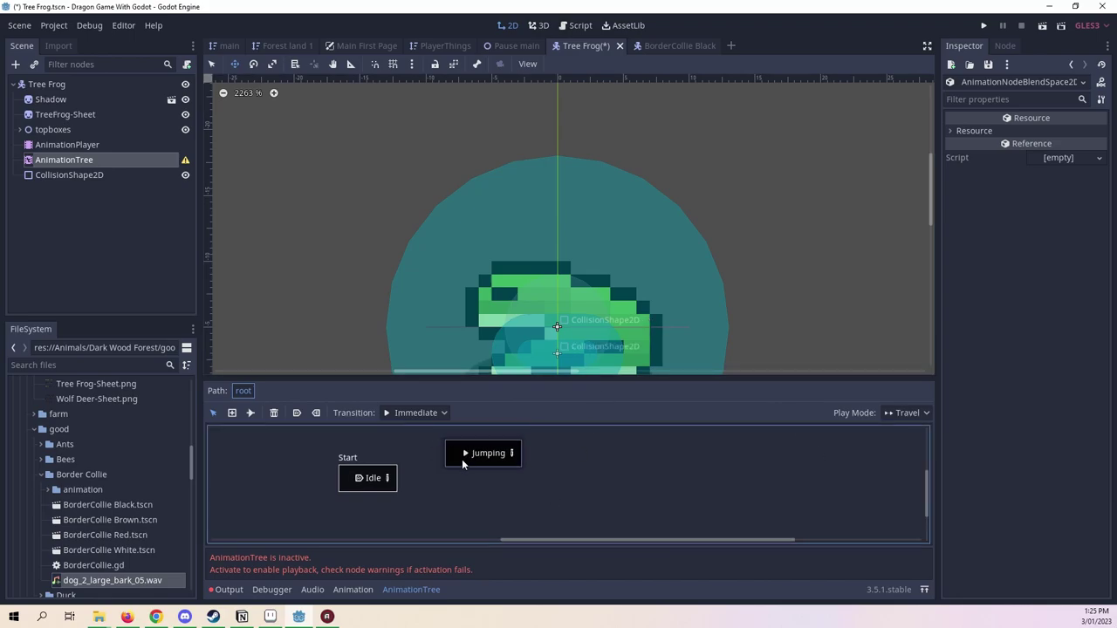
{"action": "right_click", "coordinate": [490, 518]}
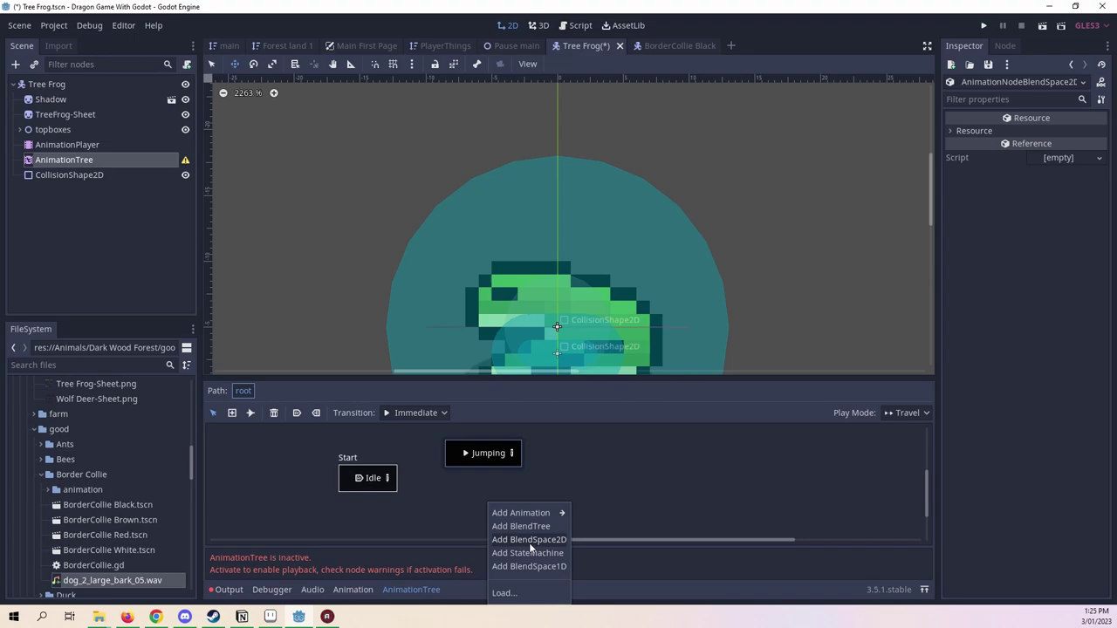
{"action": "left_click", "coordinate": [530, 541]}
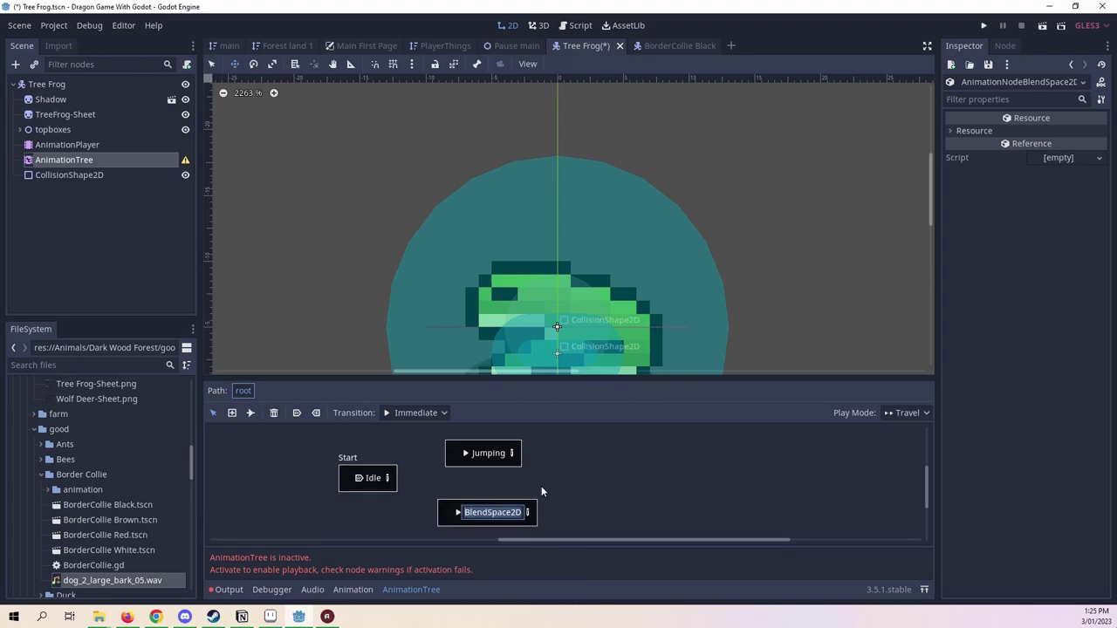
{"action": "type", "text": "Ea"}
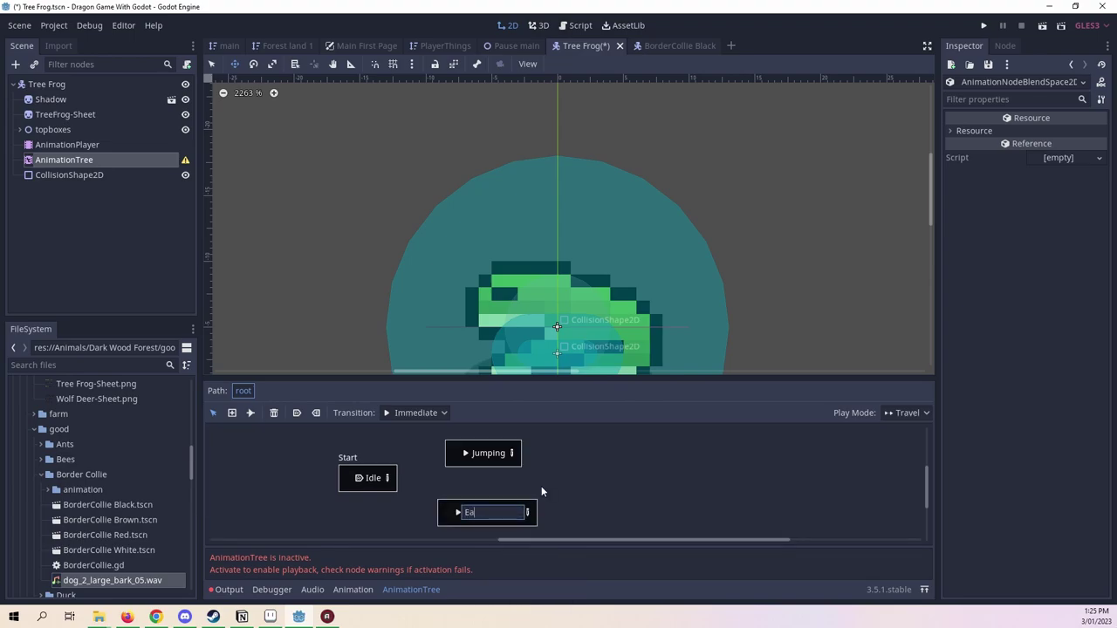
{"action": "type", "text": "tting"}
{"action": "key", "text": "Return"}
{"action": "left_click_drag", "start_coordinate": [455, 512], "coordinate": [447, 501]}
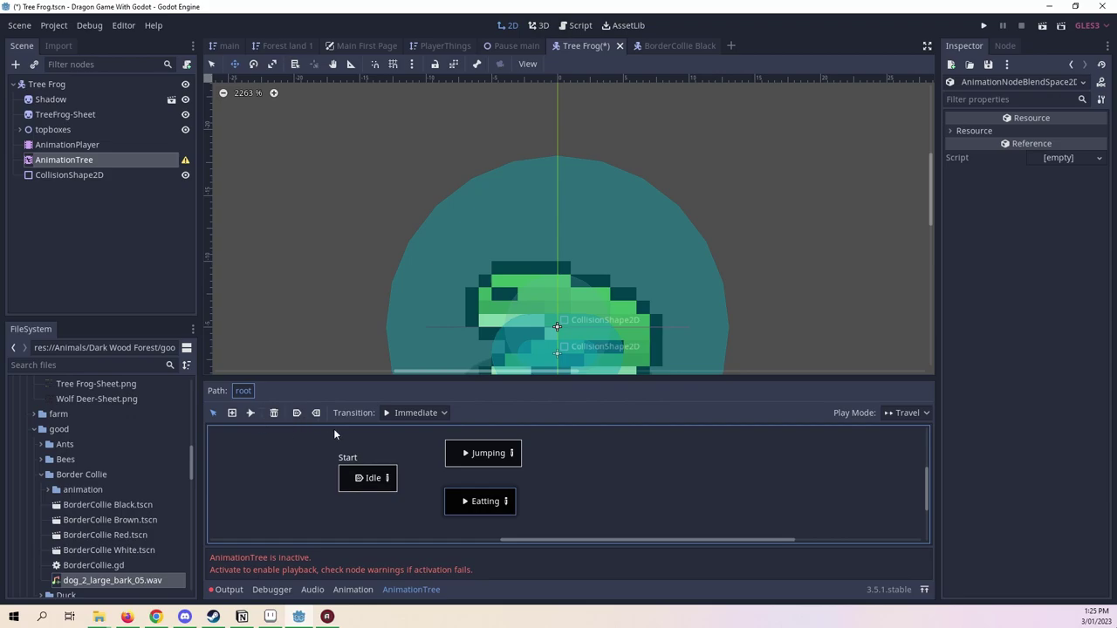
Draw transitions linking Idle, Jumping and Eatting to one another.
{"action": "left_click", "coordinate": [251, 413]}
{"action": "mouse_move", "coordinate": [369, 487]}
{"action": "left_mouse_down"}
{"action": "mouse_move", "coordinate": [467, 453]}
{"action": "mouse_move", "coordinate": [381, 473]}
{"action": "left_mouse_up"}
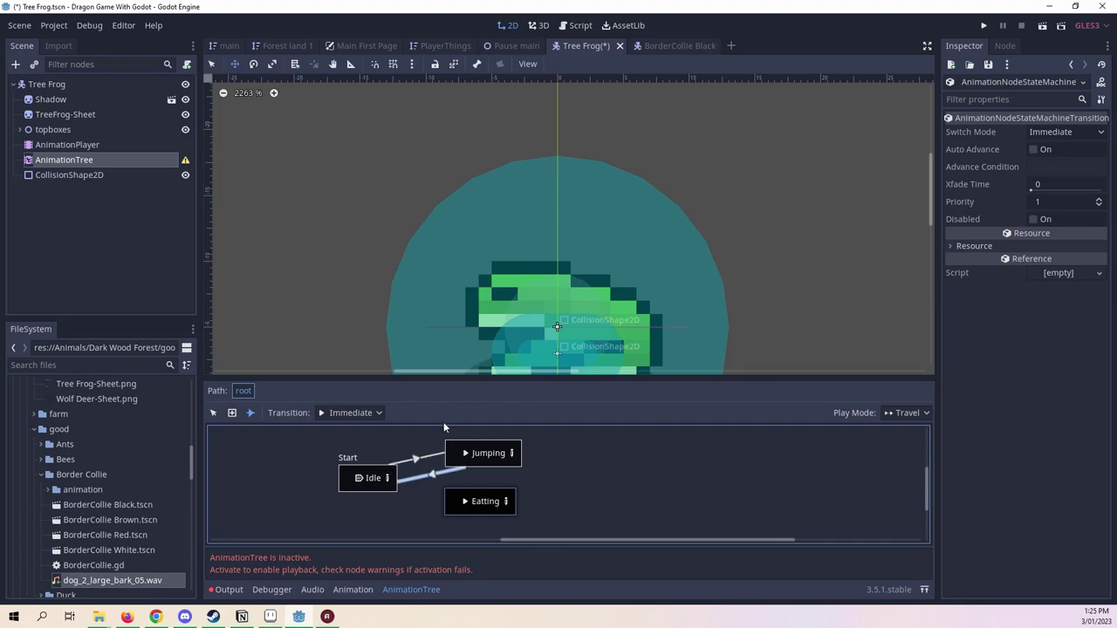
{"action": "mouse_move", "coordinate": [377, 487]}
{"action": "left_mouse_down"}
{"action": "mouse_move", "coordinate": [448, 499]}
{"action": "mouse_move", "coordinate": [374, 481]}
{"action": "left_mouse_up"}
{"action": "left_click_drag", "start_coordinate": [482, 465], "coordinate": [483, 494]}
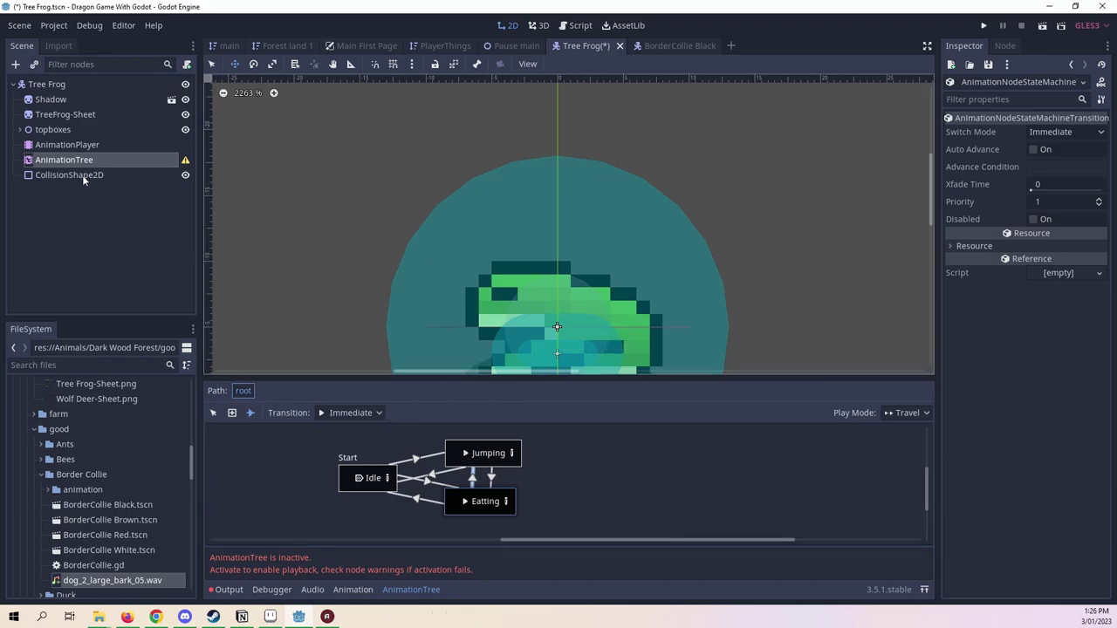
Set the Idle blend space to discrete blending with Y limits of -1.1 to 1.1.
{"action": "left_click", "coordinate": [387, 478]}
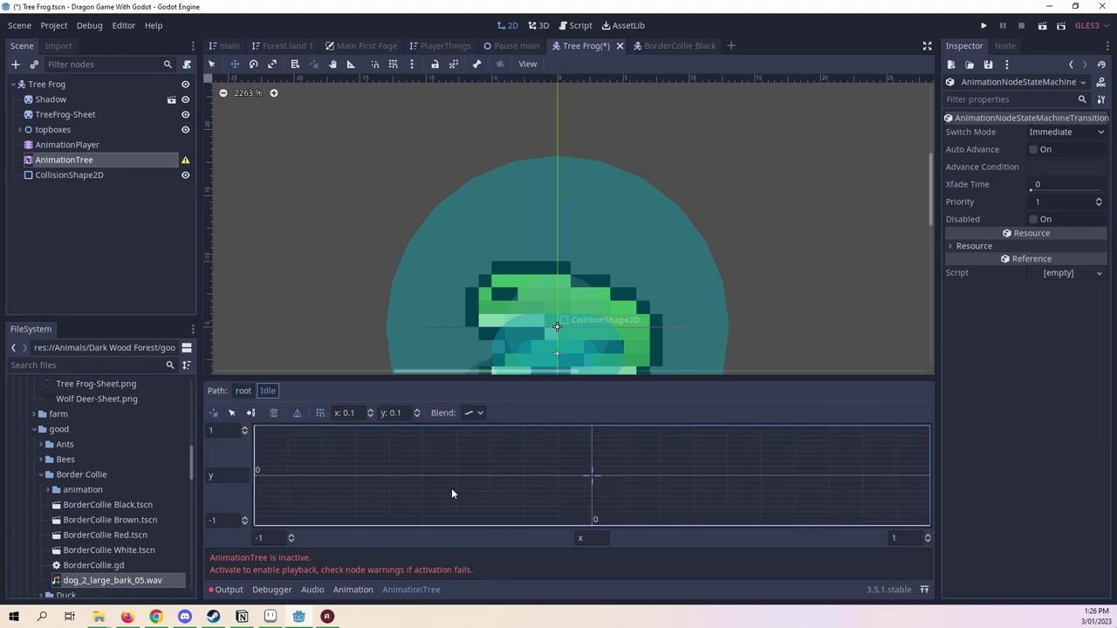
{"action": "left_click", "coordinate": [477, 413]}
{"action": "left_click", "coordinate": [482, 445]}
{"action": "left_click", "coordinate": [225, 521]}
{"action": "type", "text": ".1"}
{"action": "key", "text": "Return"}
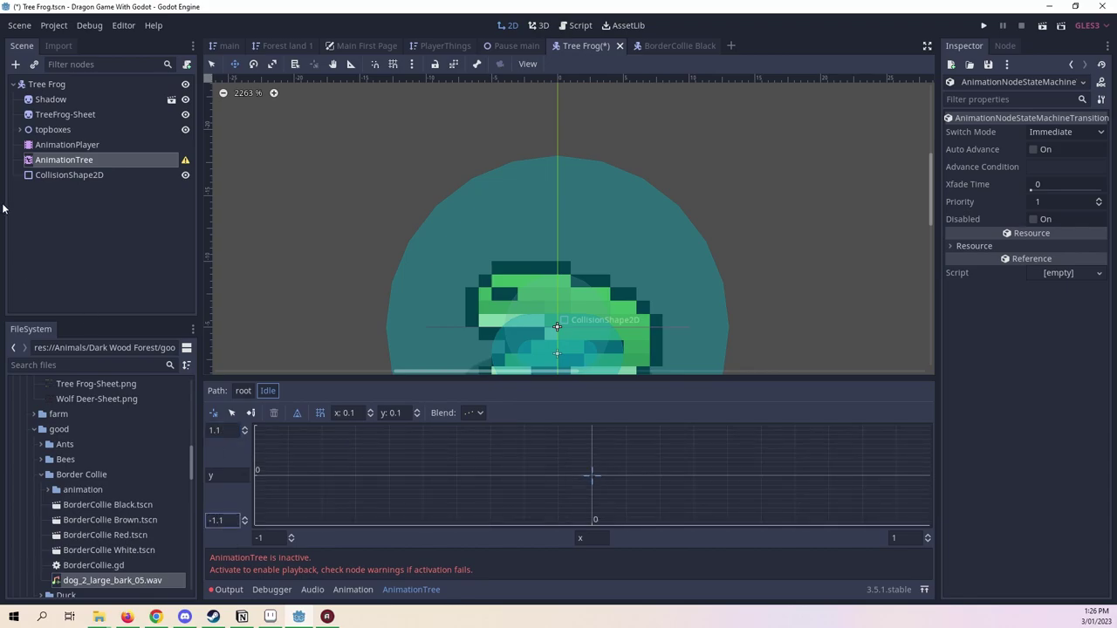
Create a new empty animation named Idle in the AnimationPlayer.
{"action": "left_click", "coordinate": [95, 147]}
{"action": "left_click", "coordinate": [377, 460]}
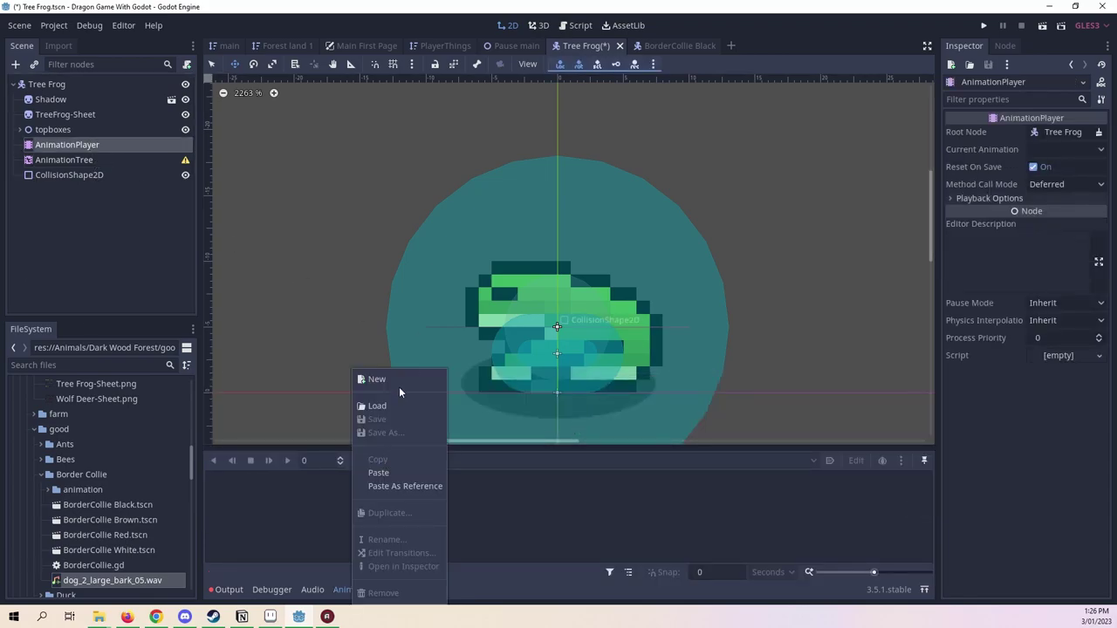
{"action": "left_click", "coordinate": [402, 379]}
{"action": "type", "text": "Idle"}
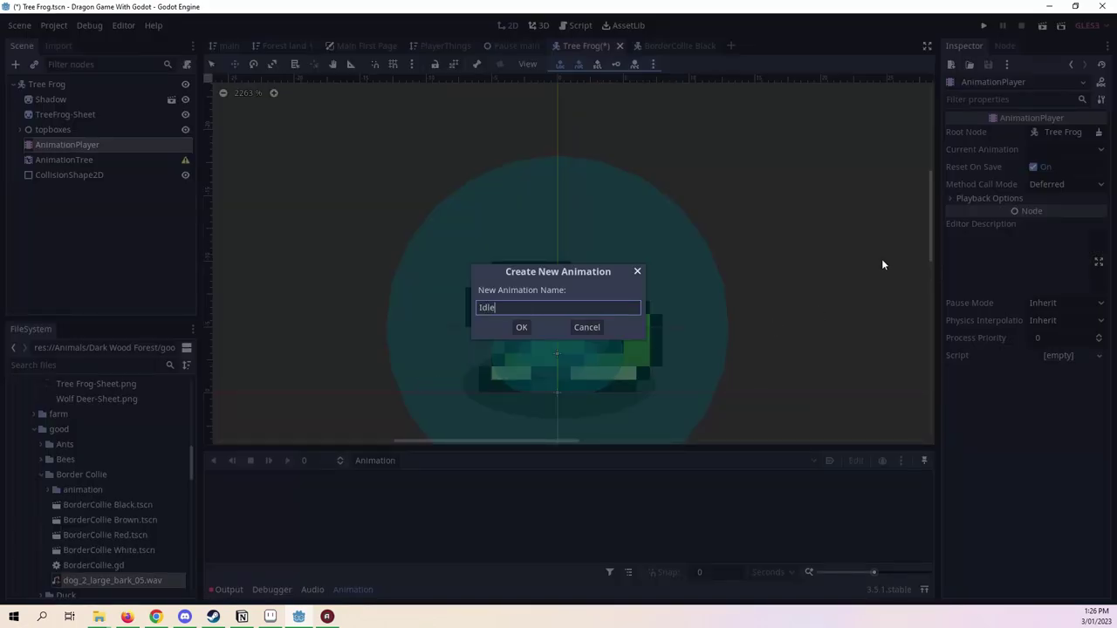
{"action": "key", "text": "Return"}
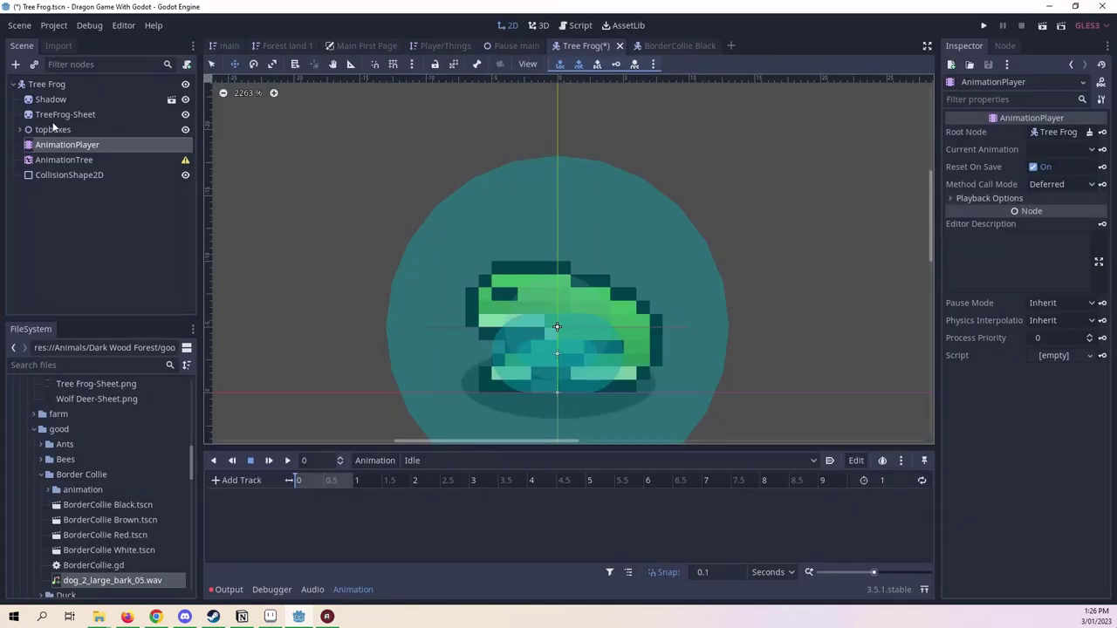
{"action": "left_click", "coordinate": [20, 129]}
Move AffackRange above Hurtbox under topboxes.
{"action": "left_click", "coordinate": [129, 133]}
{"action": "scroll", "coordinate": [689, 264], "scroll_direction": "down", "scroll_amount": 2}
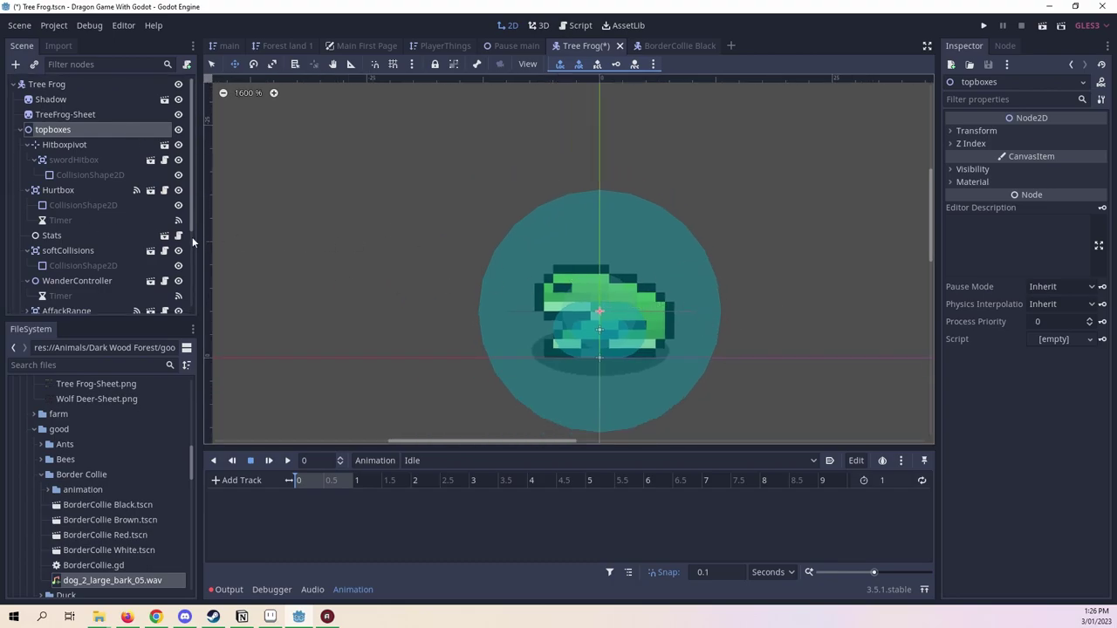
{"action": "scroll", "coordinate": [117, 228], "scroll_direction": "down", "scroll_amount": 3}
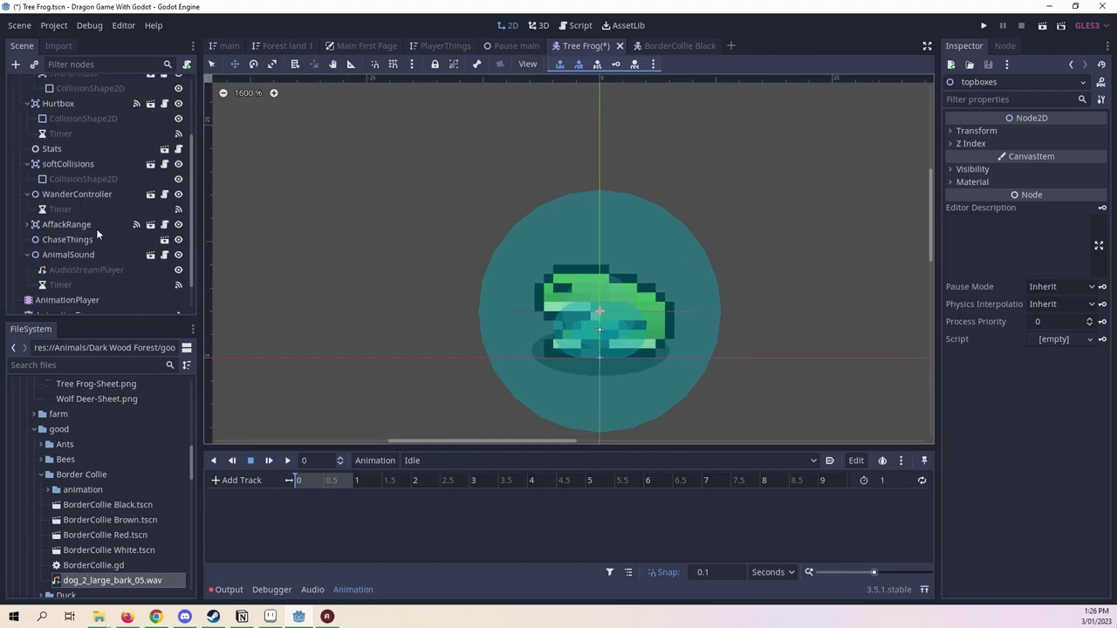
{"action": "left_click", "coordinate": [86, 228]}
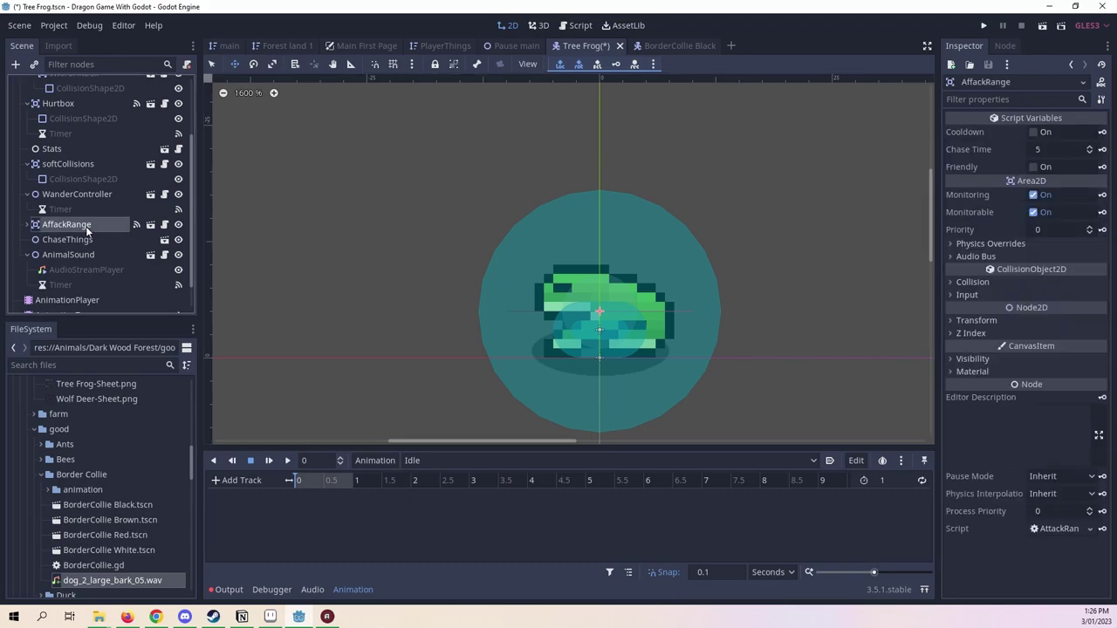
{"action": "left_click", "coordinate": [30, 226]}
{"action": "left_click", "coordinate": [30, 226]}
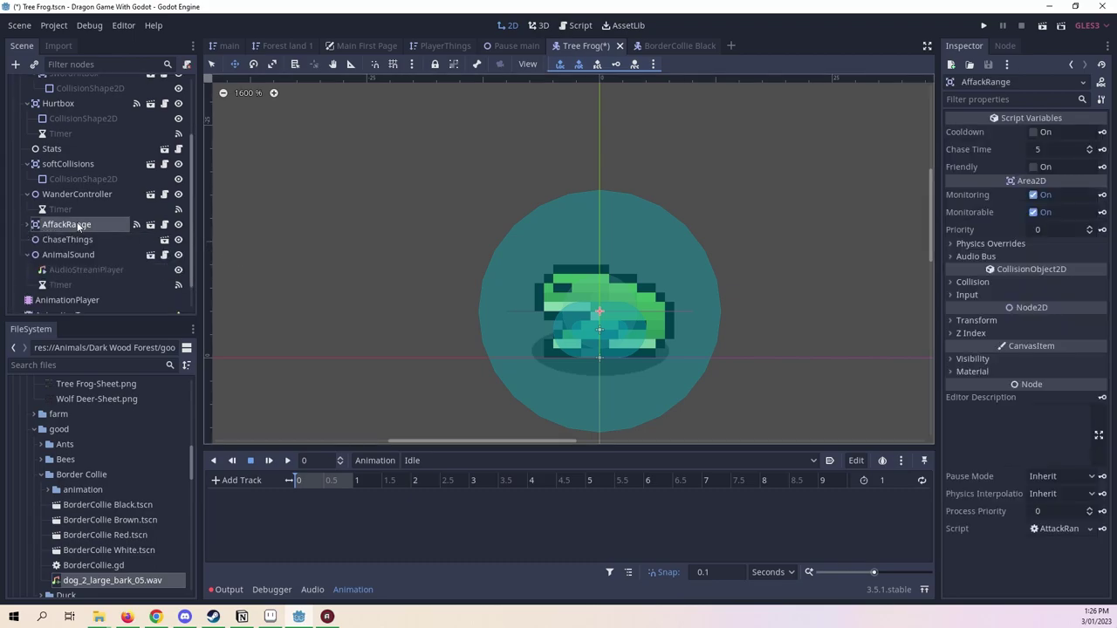
{"action": "scroll", "coordinate": [67, 220], "scroll_direction": "up", "scroll_amount": 3}
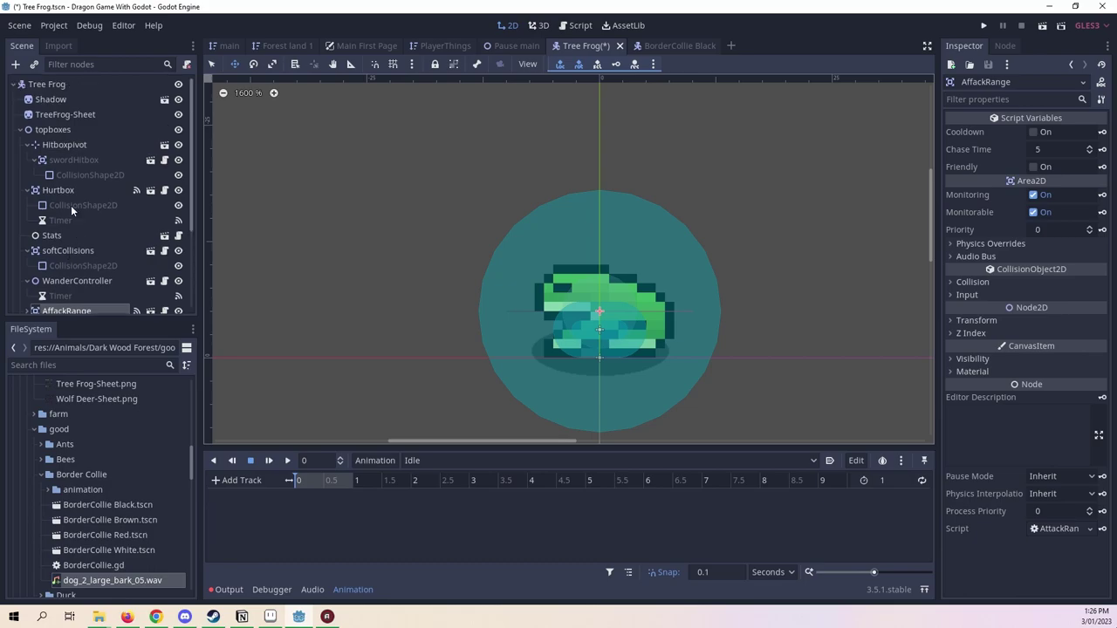
{"action": "left_click_drag", "start_coordinate": [82, 195], "coordinate": [86, 181]}
Move ChaseThings to sit directly below Hitboxpivot under topboxes.
{"action": "left_click", "coordinate": [28, 144]}
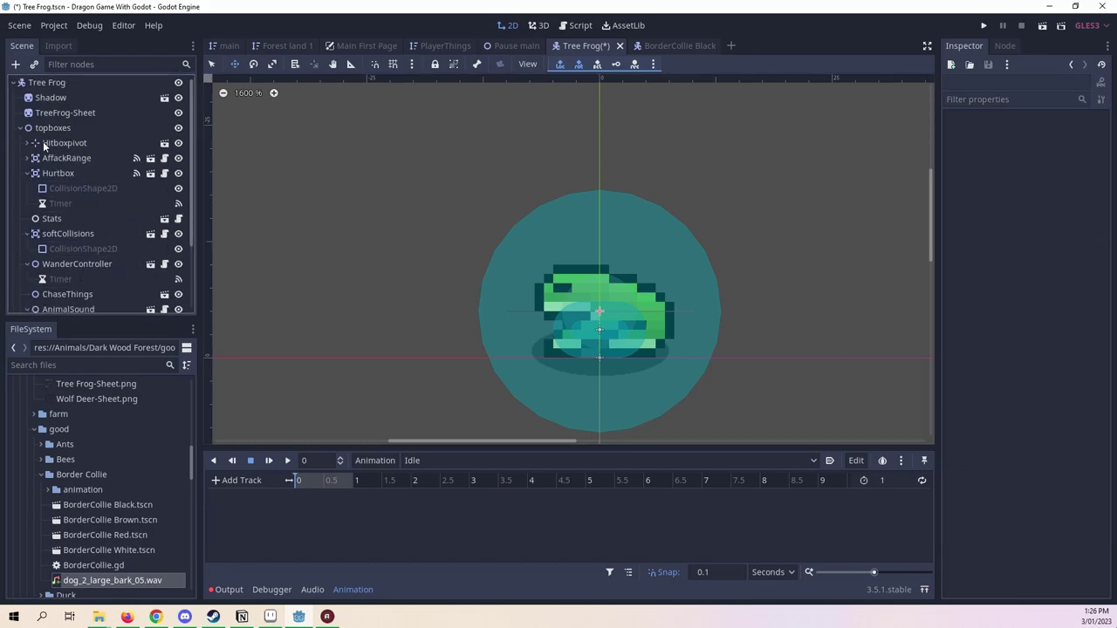
{"action": "scroll", "coordinate": [103, 153], "scroll_direction": "down", "scroll_amount": 2}
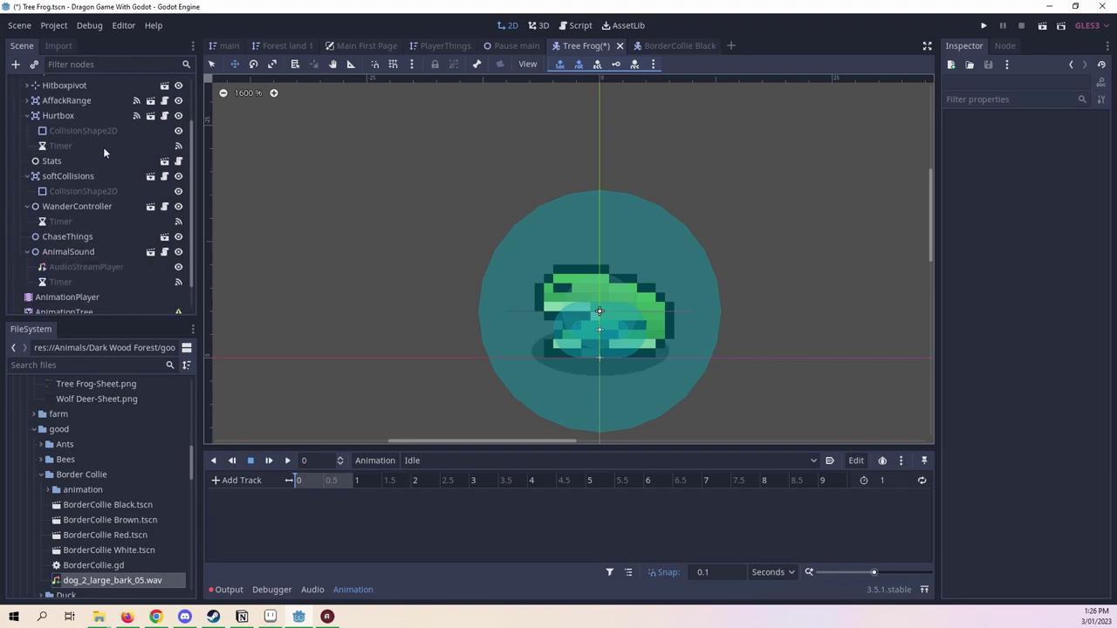
{"action": "scroll", "coordinate": [134, 275], "scroll_direction": "down", "scroll_amount": 1}
{"action": "left_click", "coordinate": [102, 208]}
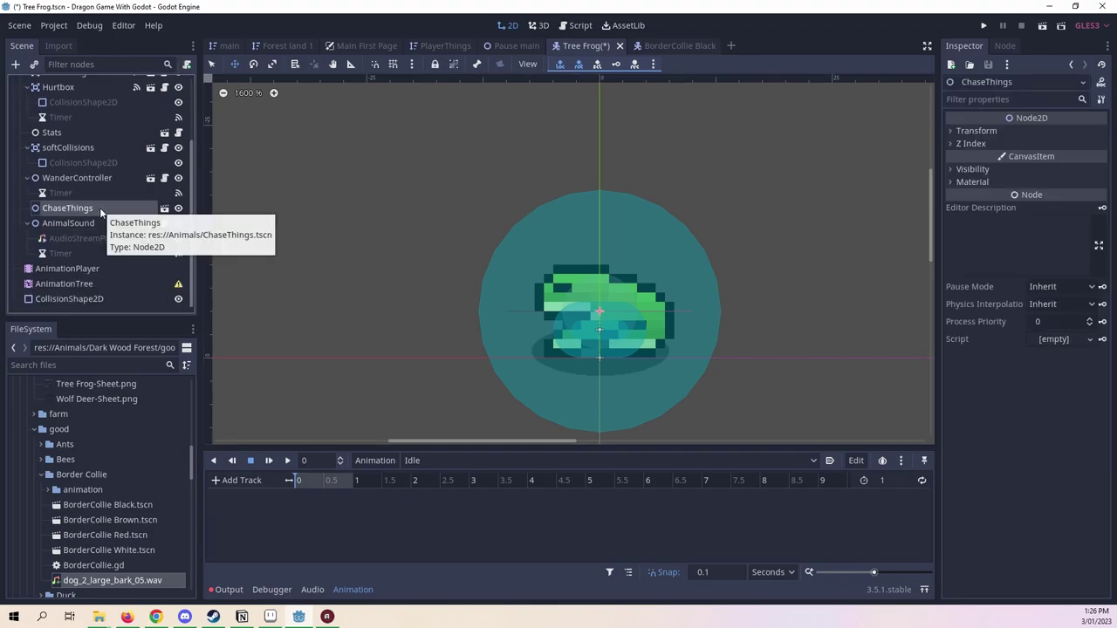
{"action": "left_click_drag", "start_coordinate": [101, 208], "coordinate": [88, 157]}
{"action": "scroll", "coordinate": [99, 184], "scroll_direction": "up", "scroll_amount": 3}
{"action": "scroll", "coordinate": [78, 219], "scroll_direction": "down", "scroll_amount": 2}
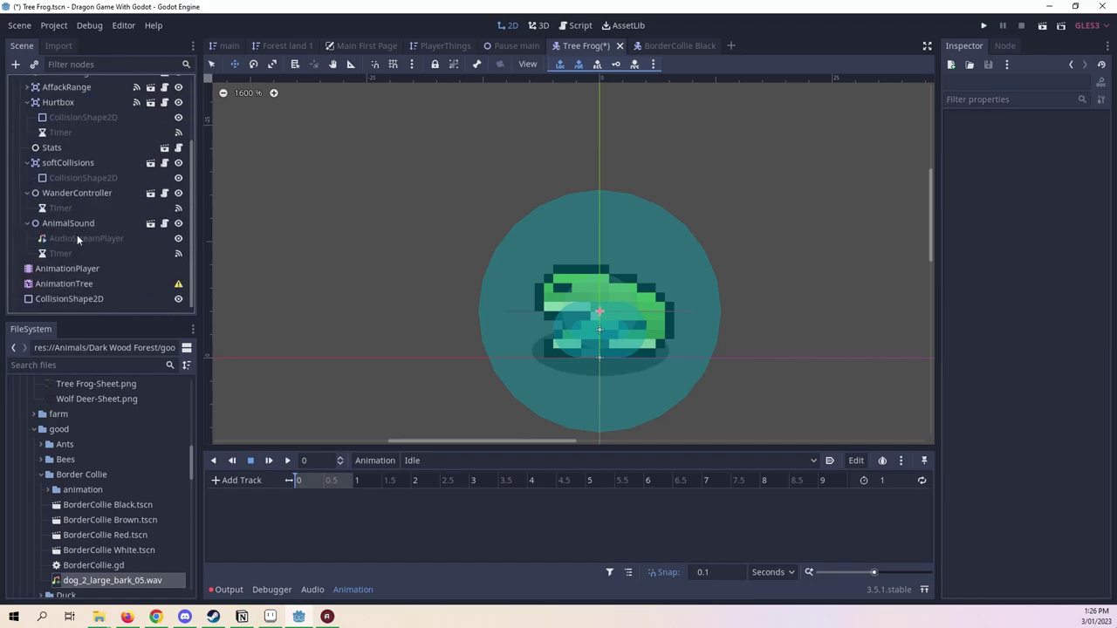
{"action": "scroll", "coordinate": [83, 245], "scroll_direction": "up", "scroll_amount": 1}
{"action": "scroll", "coordinate": [88, 250], "scroll_direction": "up", "scroll_amount": 2}
{"action": "left_click", "coordinate": [81, 129]}
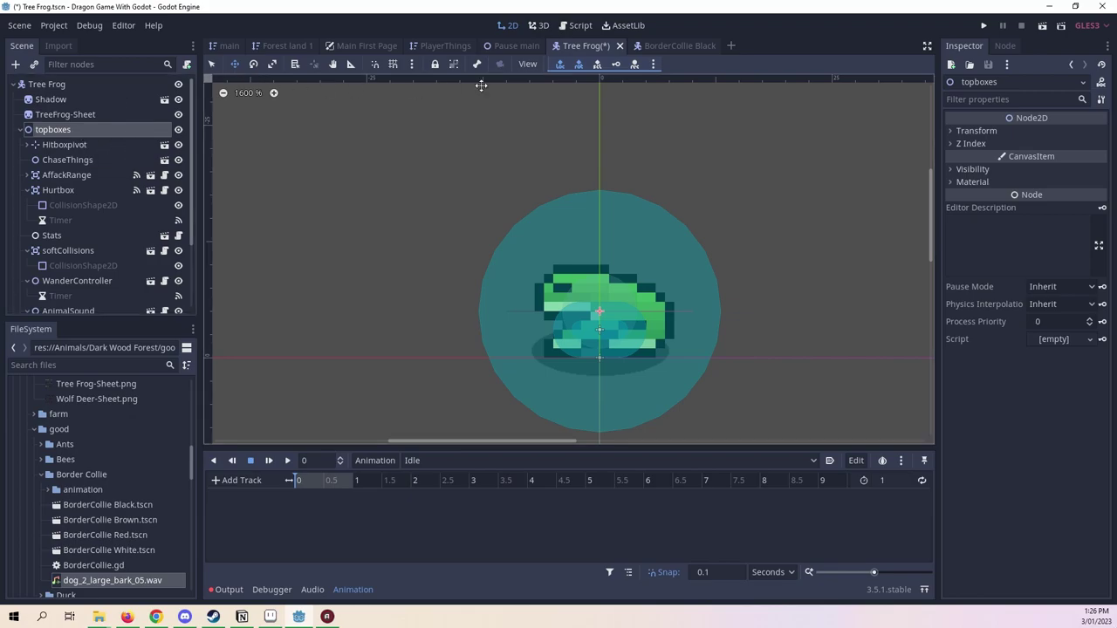
Save the Tree Frog scene and check the Hurtbox's collision circle in the viewport.
{"action": "right_click", "coordinate": [586, 48]}
{"action": "left_click", "coordinate": [595, 74]}
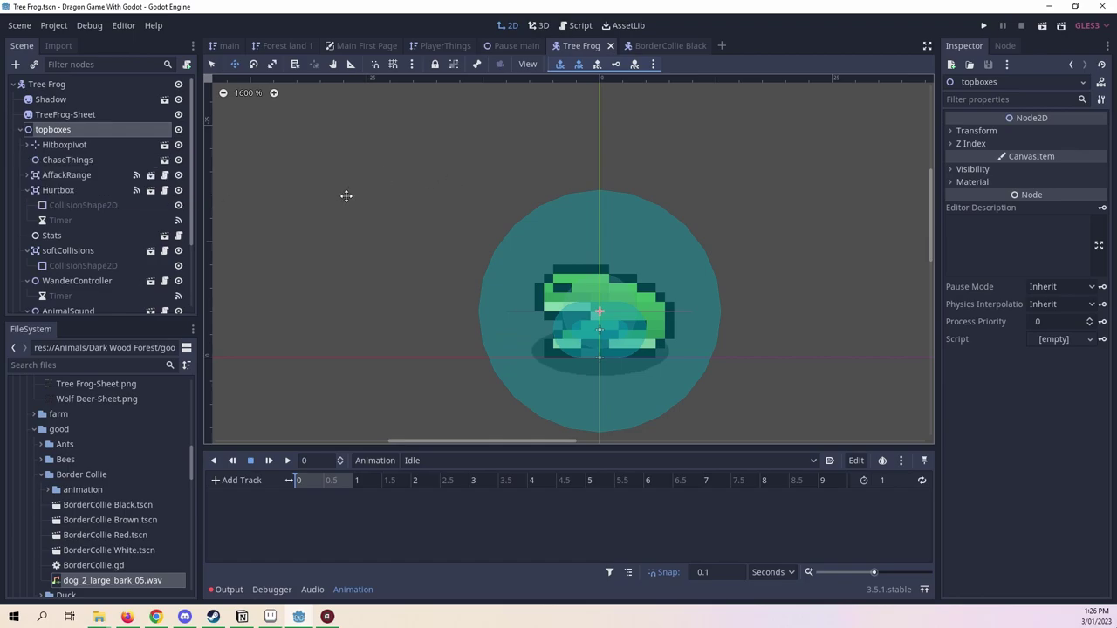
{"action": "left_click", "coordinate": [70, 188]}
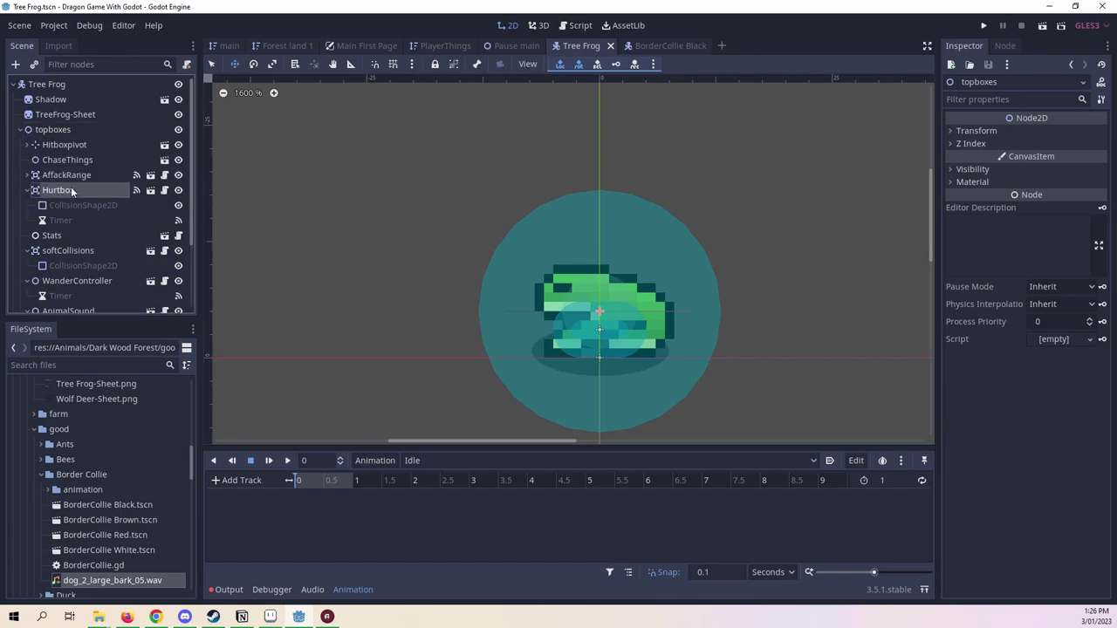
{"action": "scroll", "coordinate": [446, 323], "scroll_direction": "up", "scroll_amount": 2}
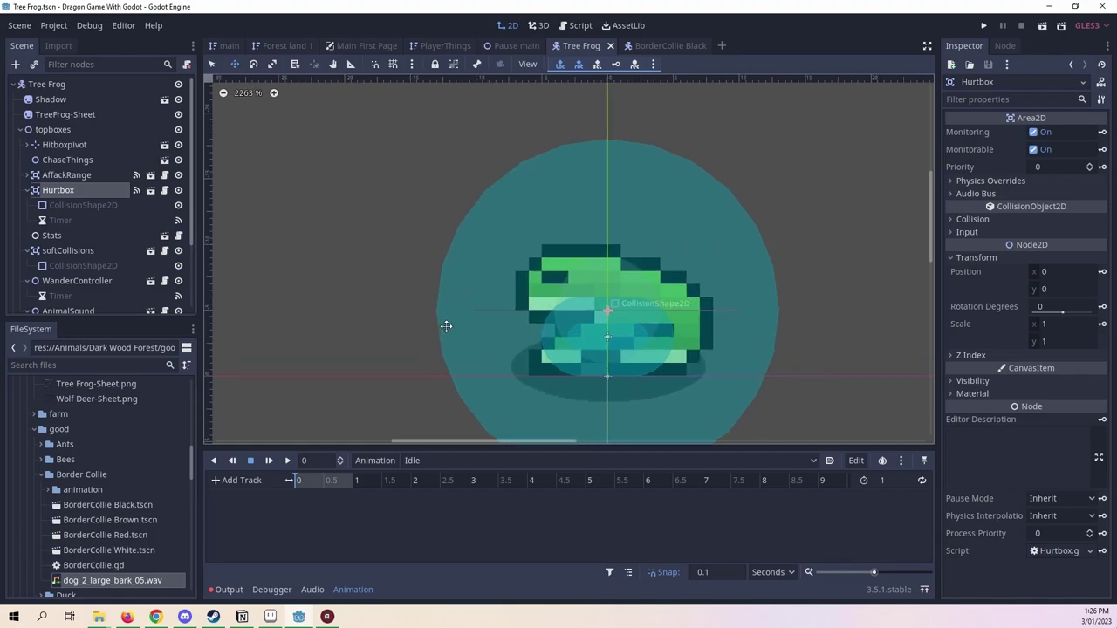
{"action": "scroll", "coordinate": [741, 375], "scroll_direction": "up", "scroll_amount": 1}
{"action": "middle_click_drag", "start_coordinate": [683, 375], "coordinate": [605, 362]}
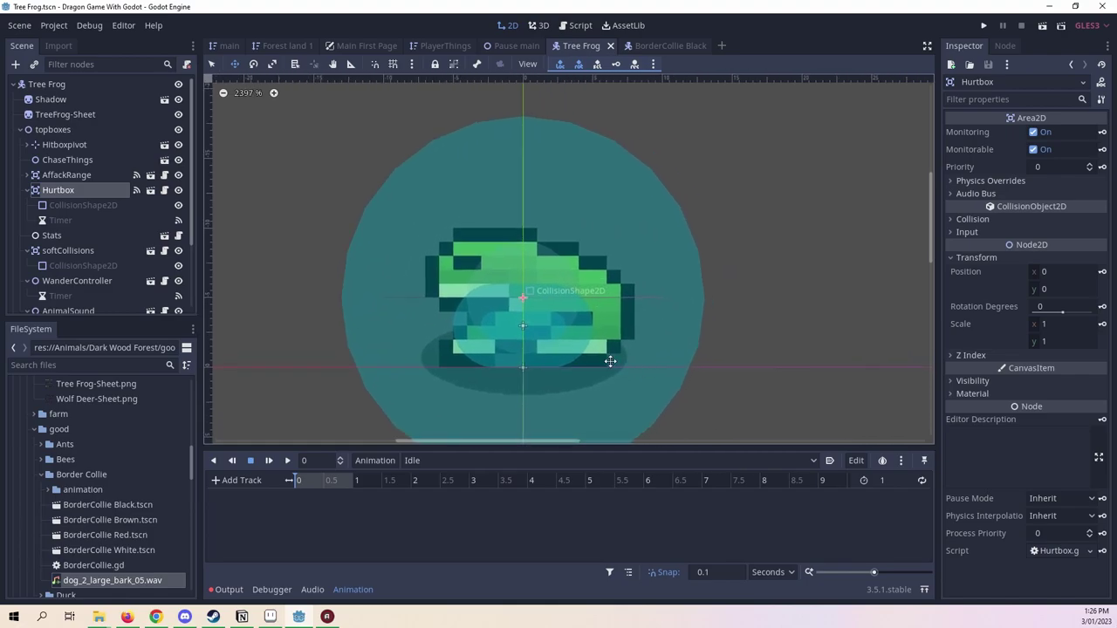
{"action": "left_click", "coordinate": [178, 190]}
{"action": "left_click", "coordinate": [178, 191]}
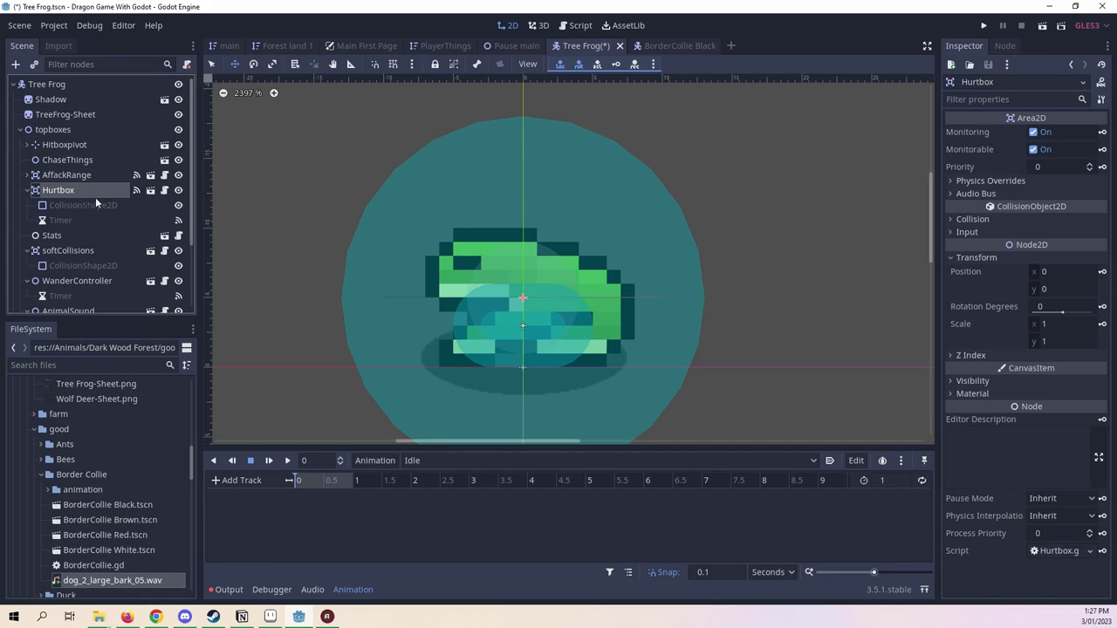
Put the Hurtbox on collision layer 4.
{"action": "left_click", "coordinate": [1016, 216]}
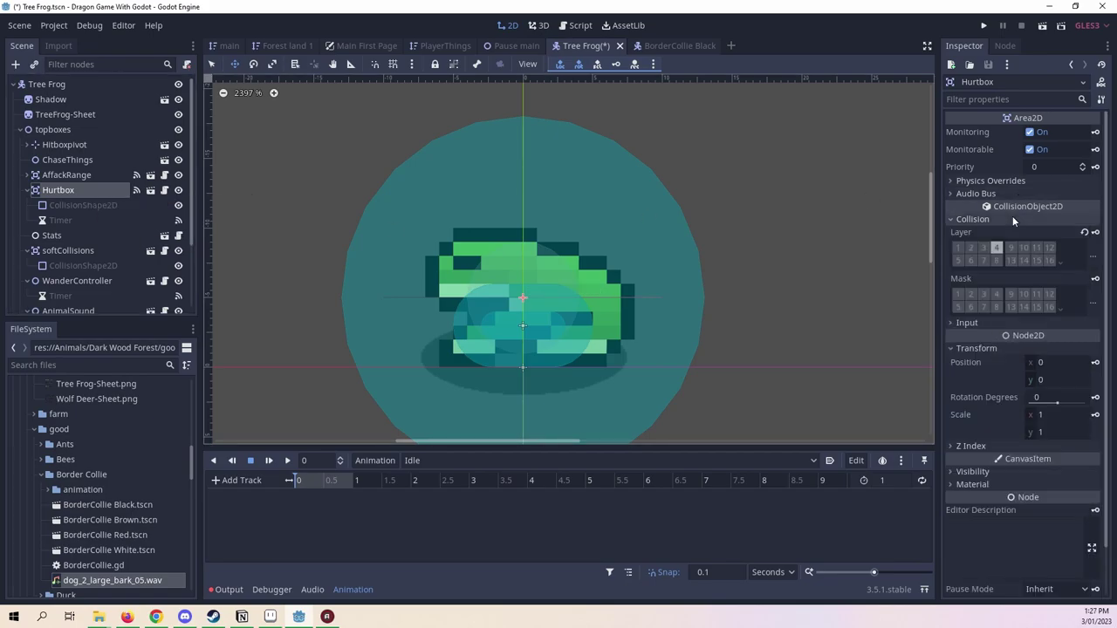
{"action": "left_click", "coordinate": [1013, 217]}
{"action": "double_click", "coordinate": [1010, 230]}
{"action": "left_click", "coordinate": [1010, 221]}
{"action": "left_click", "coordinate": [995, 249]}
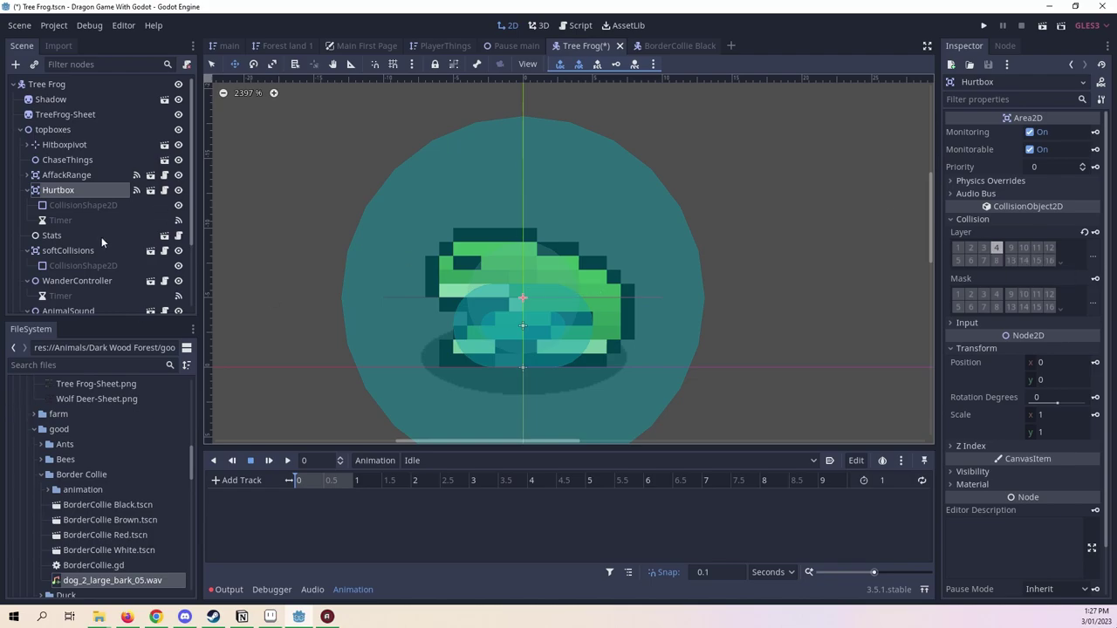
Inspect softCollisions' collision settings and the WanderController's Timer.
{"action": "left_click", "coordinate": [101, 251]}
{"action": "left_click", "coordinate": [994, 218]}
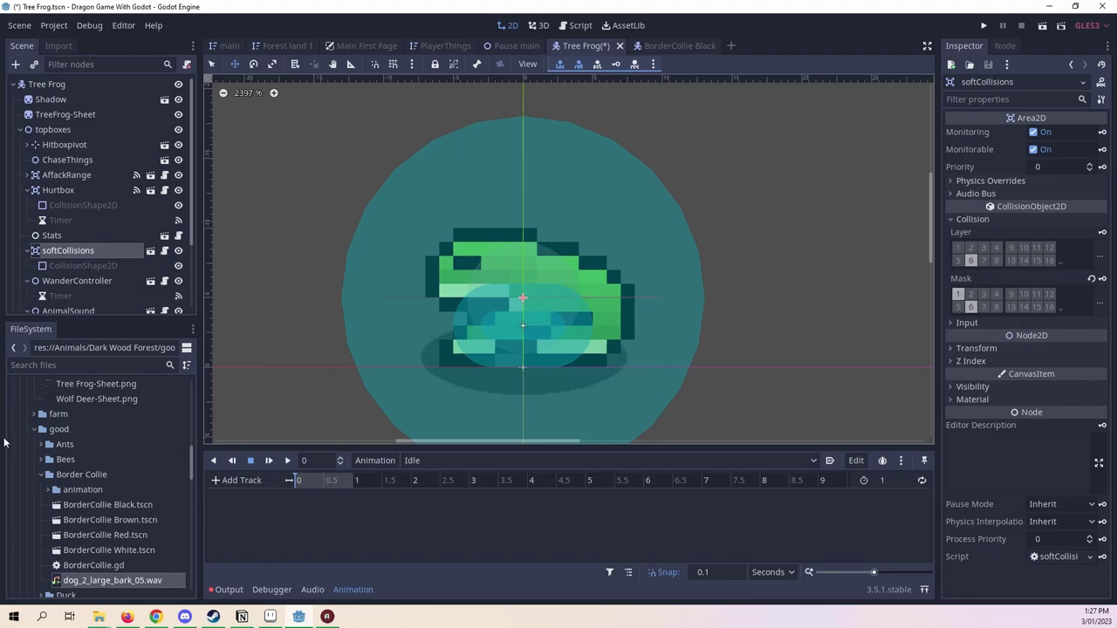
{"action": "scroll", "coordinate": [34, 266], "scroll_direction": "down", "scroll_amount": 2}
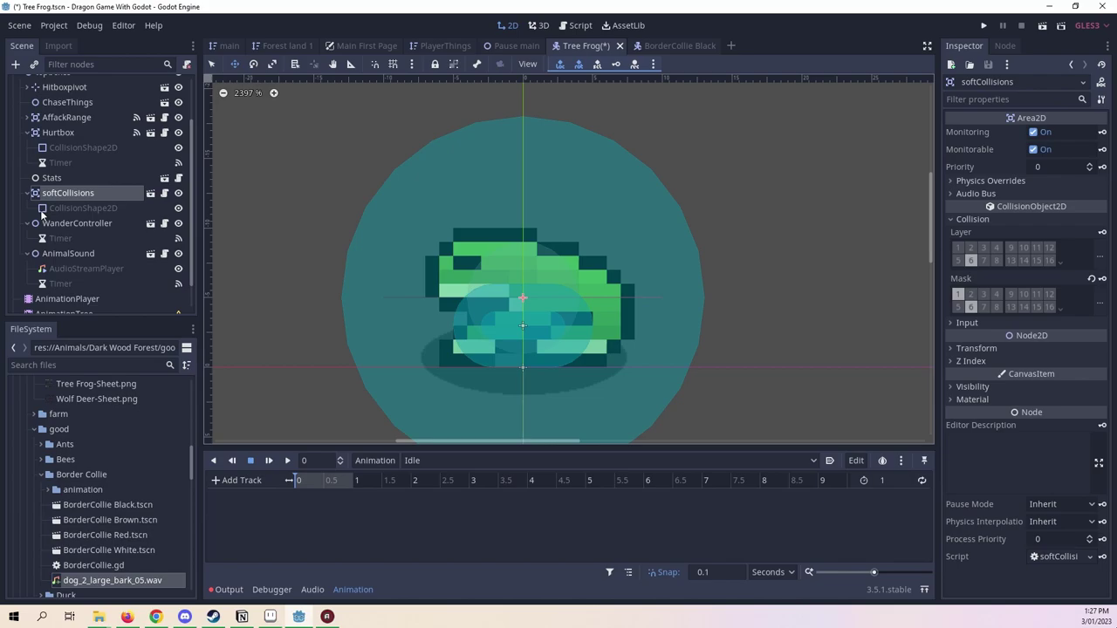
{"action": "left_click", "coordinate": [85, 233]}
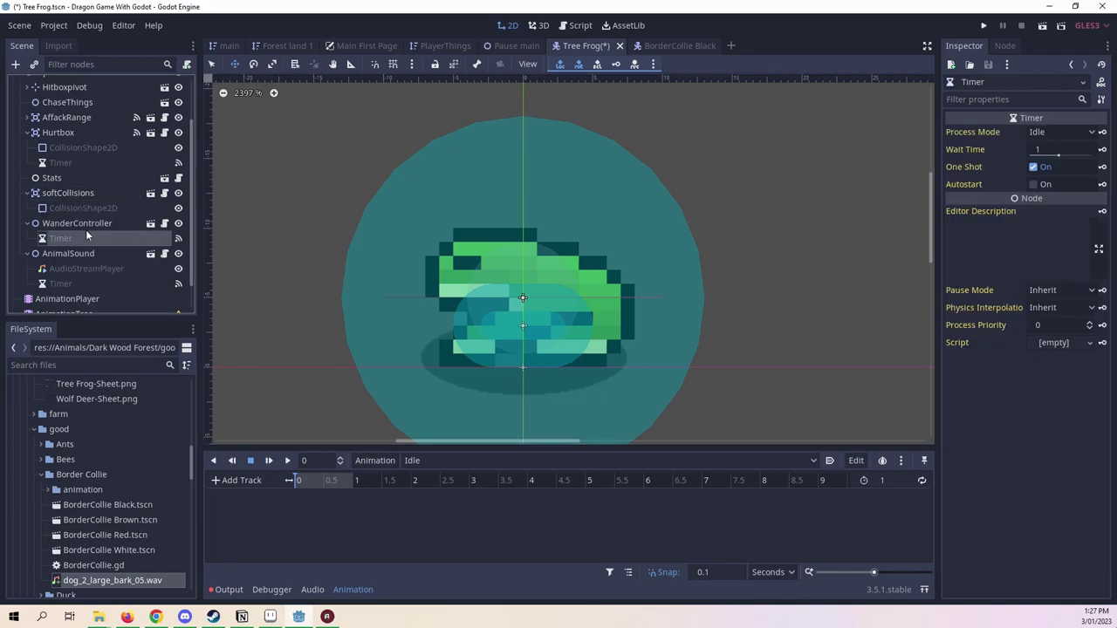
Enable collision mask bit 2 on AffackRange and save the scene.
{"action": "left_click", "coordinate": [96, 174]}
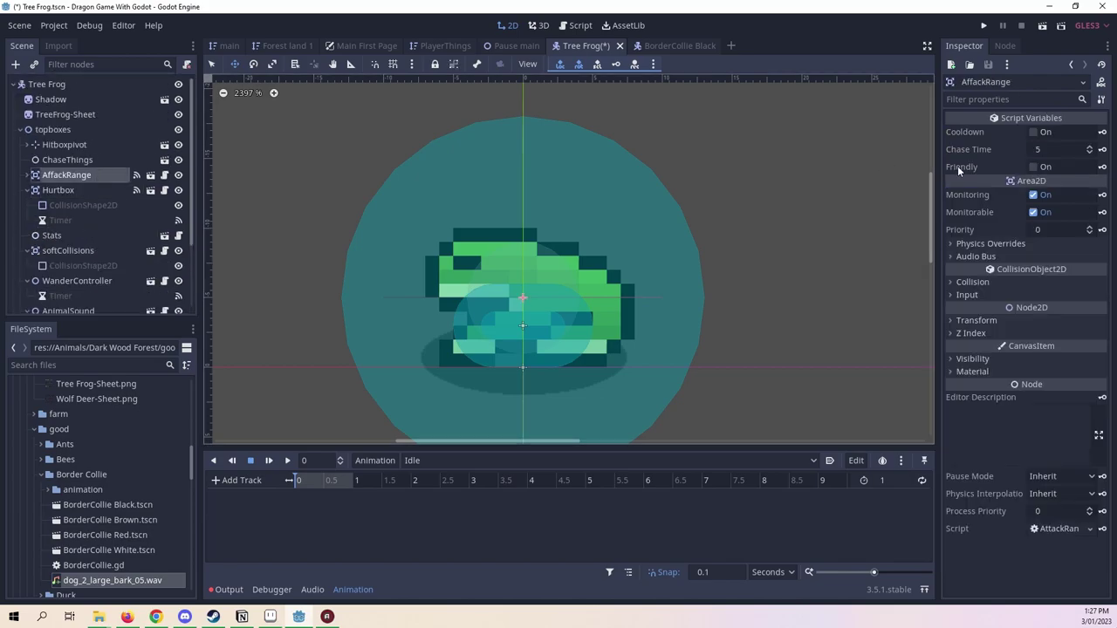
{"action": "left_click", "coordinate": [988, 281]}
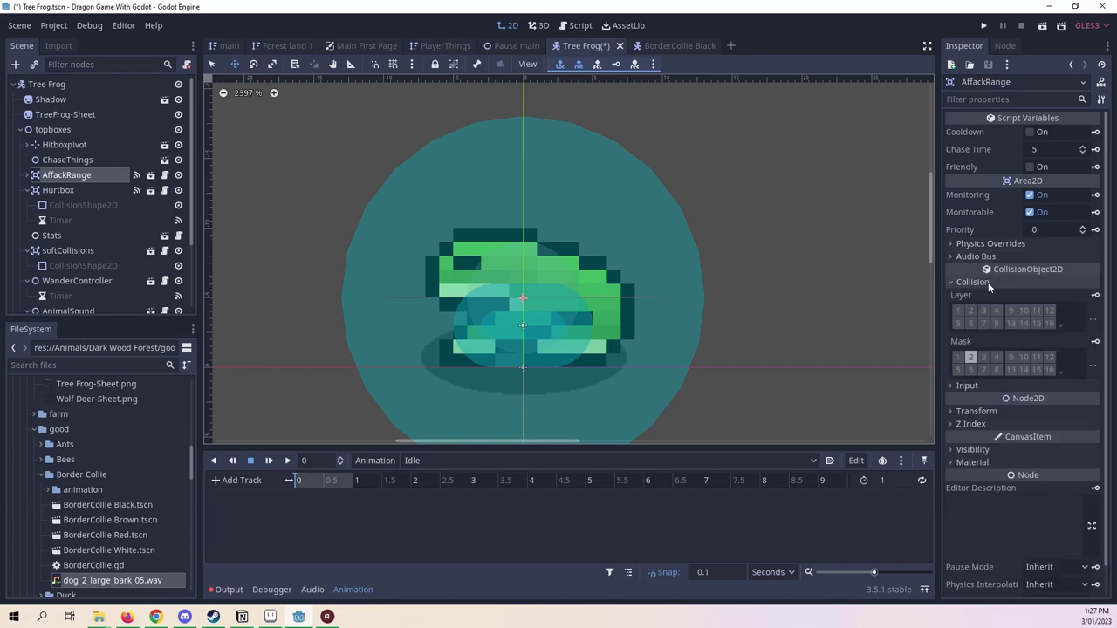
{"action": "left_click", "coordinate": [969, 363]}
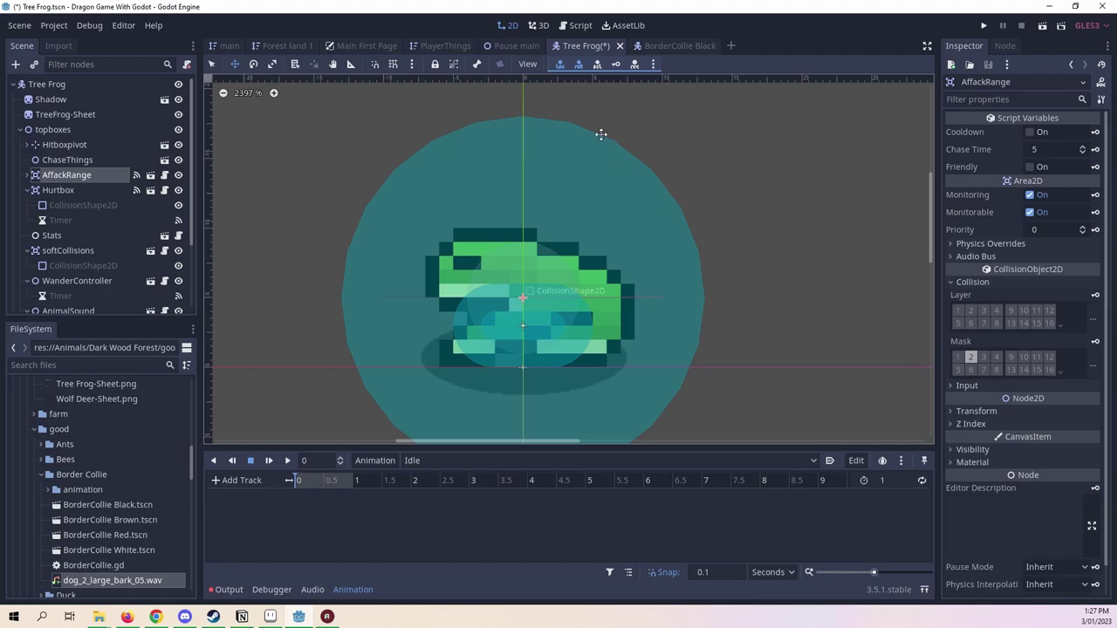
{"action": "key", "text": "ctrl+s"}
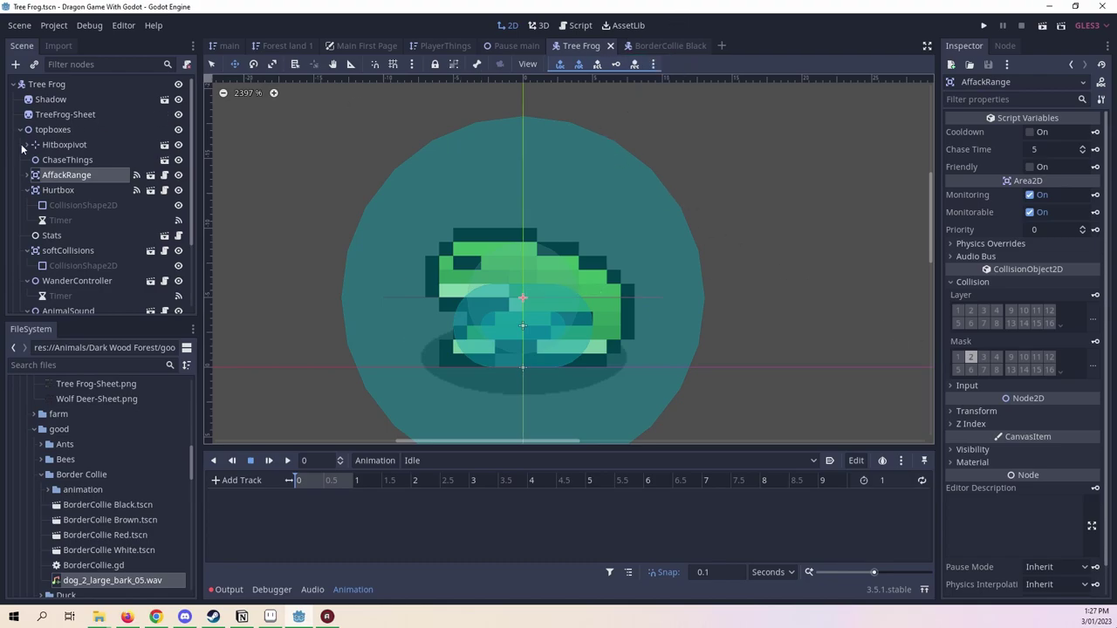
Key the TreeFrog-Sheet frame property at 0 s and frame 2 at 0.5 s.
{"action": "left_click", "coordinate": [89, 118]}
{"action": "left_click", "coordinate": [91, 125]}
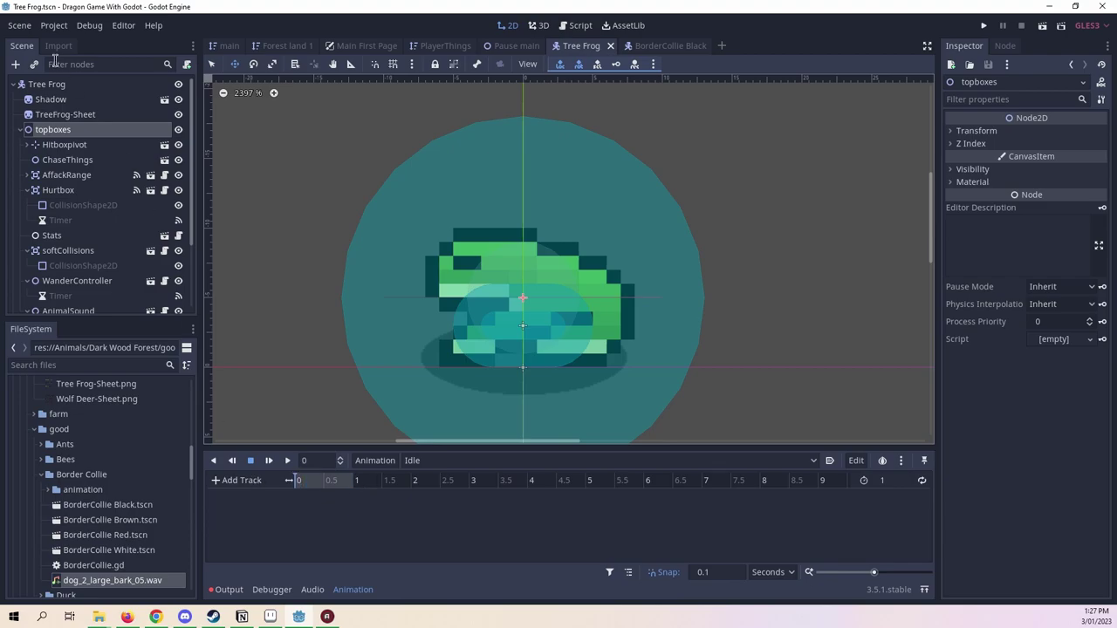
{"action": "left_click", "coordinate": [57, 116]}
{"action": "left_click", "coordinate": [1096, 247]}
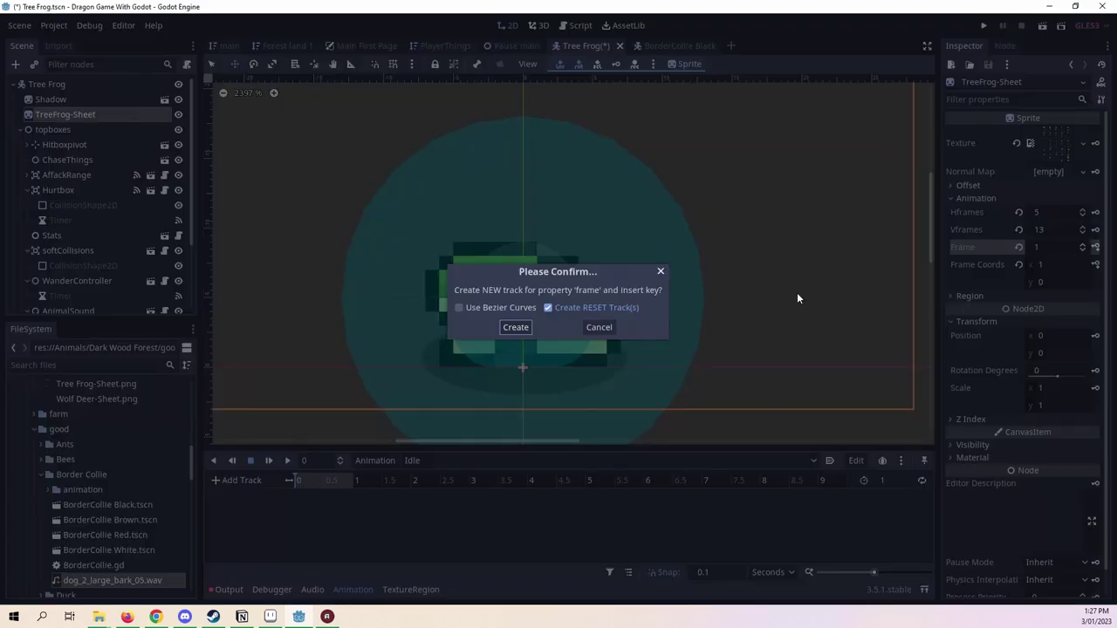
{"action": "left_click", "coordinate": [512, 327]}
{"action": "left_click", "coordinate": [326, 484]}
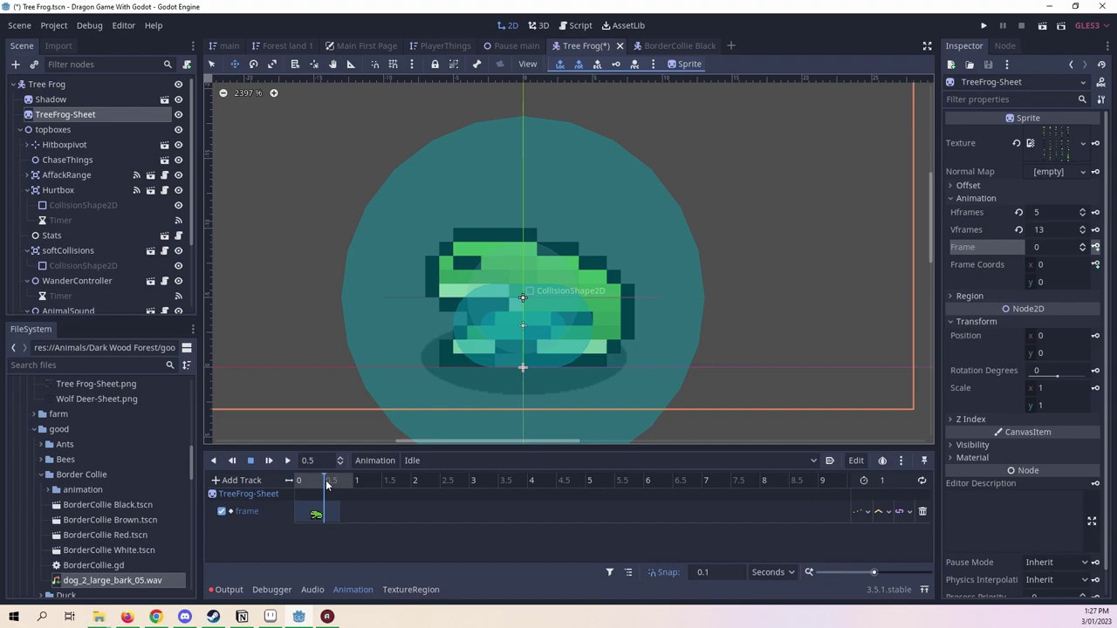
{"action": "left_click", "coordinate": [1083, 244]}
{"action": "left_click", "coordinate": [1096, 247]}
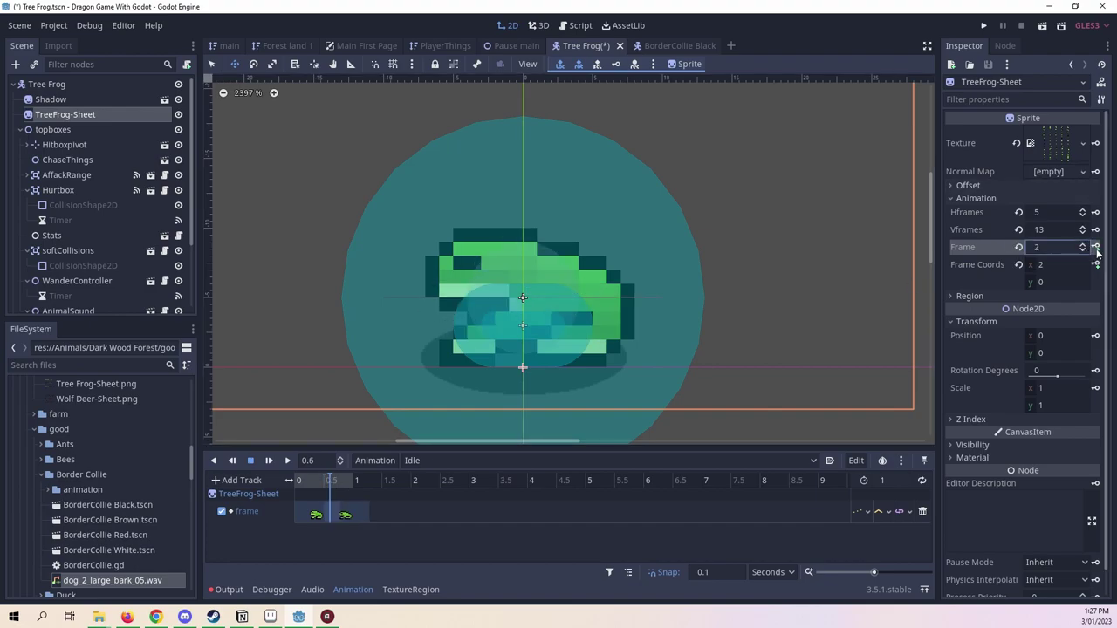
Scrub the animation to 1 second and compare frames 1–2 in Aseprite.
{"action": "left_click_drag", "start_coordinate": [349, 481], "coordinate": [430, 481]}
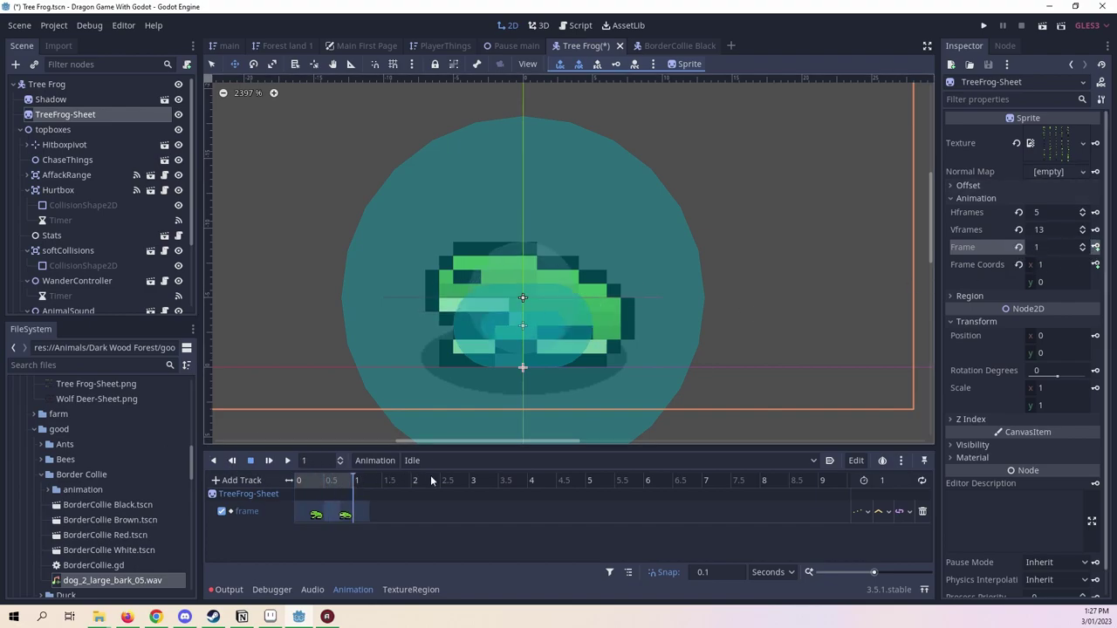
{"action": "left_click", "coordinate": [297, 613]}
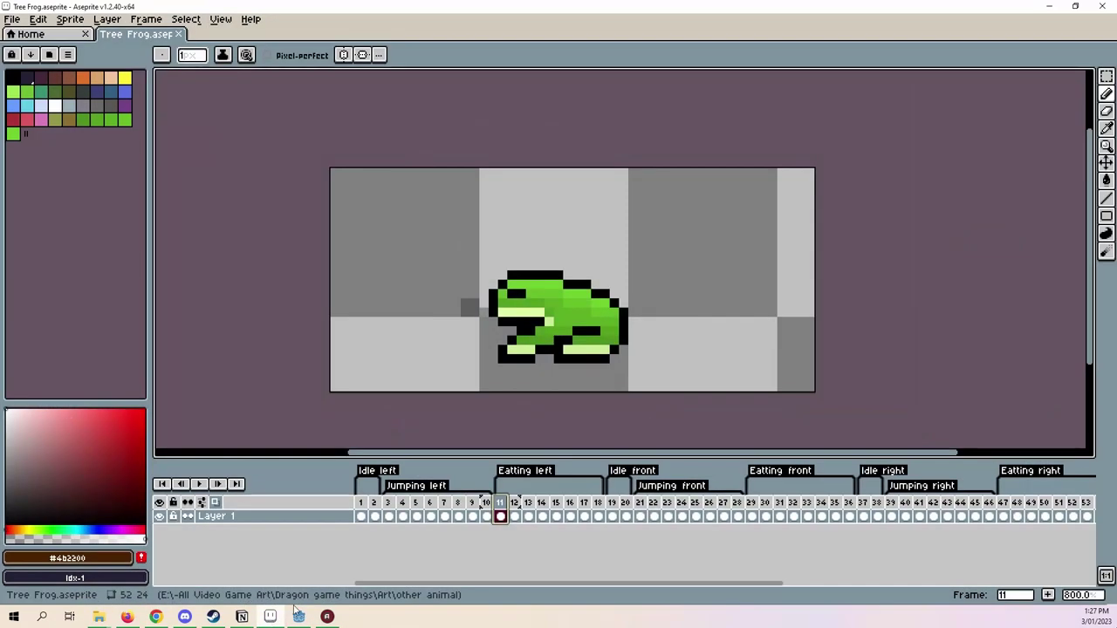
{"action": "left_click_drag", "start_coordinate": [361, 505], "coordinate": [378, 505]}
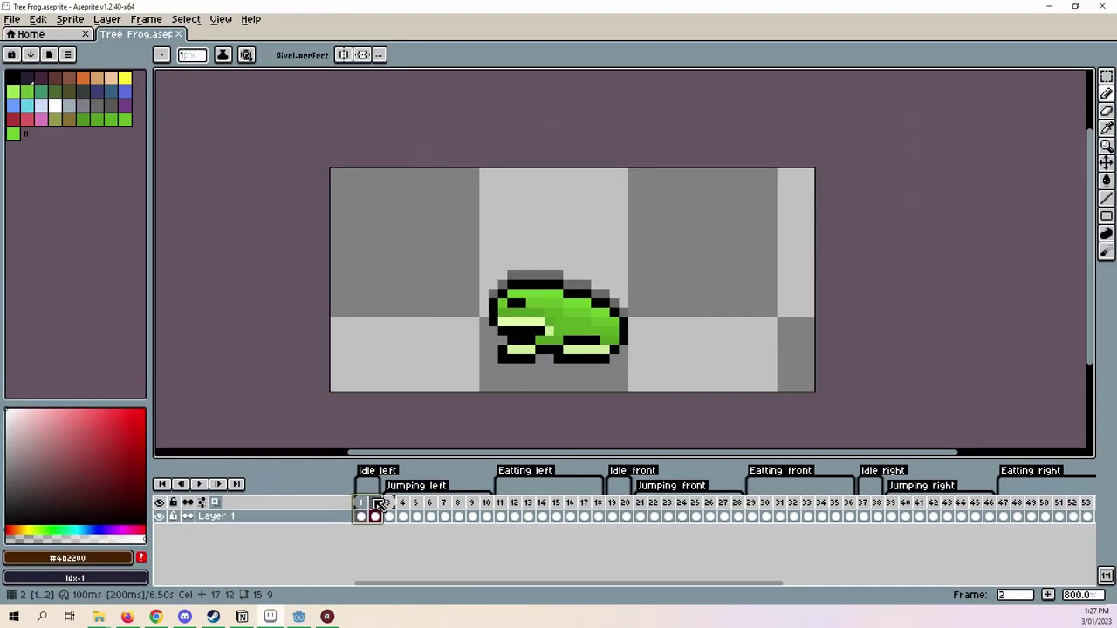
Back in Godot, play the Idle animation preview, stop it, and rewind to 0.
{"action": "left_click", "coordinate": [299, 616]}
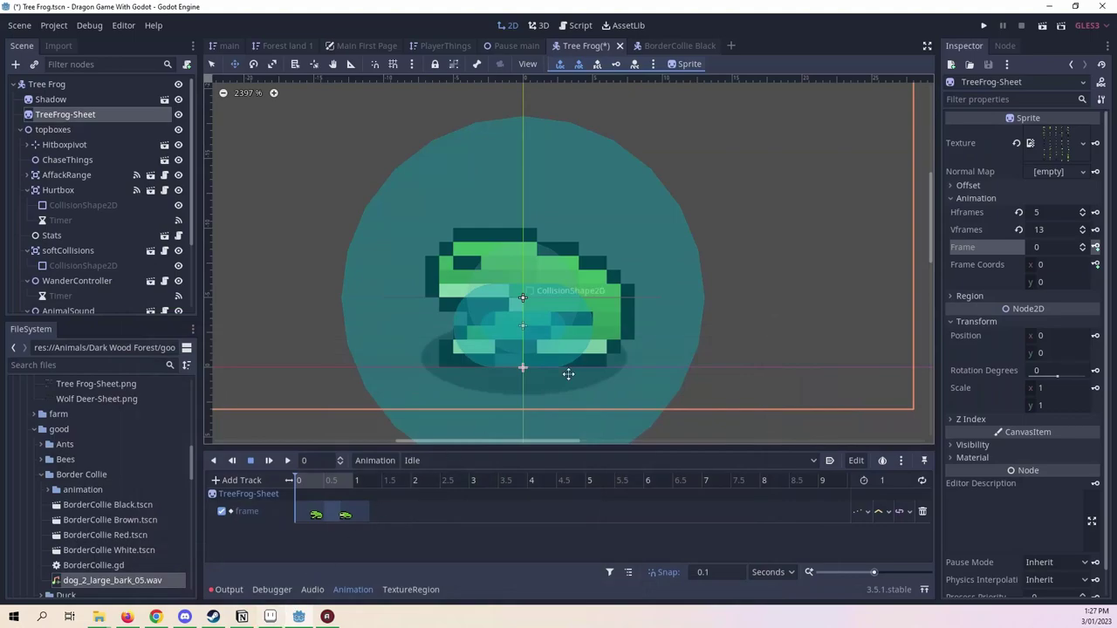
{"action": "left_click_drag", "start_coordinate": [304, 486], "coordinate": [250, 481]}
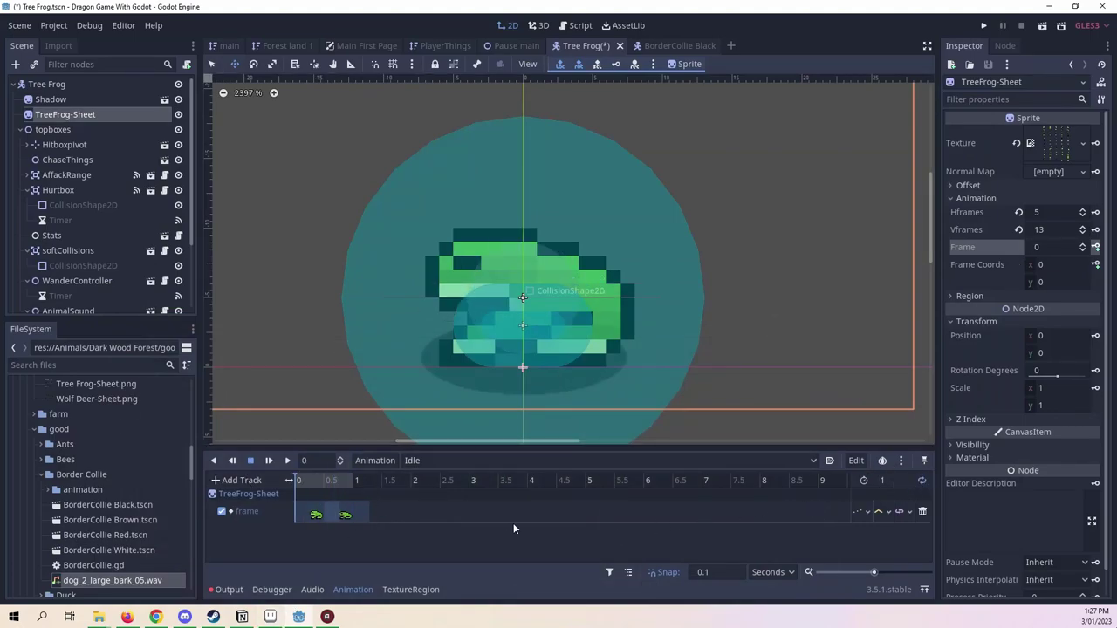
{"action": "left_click", "coordinate": [289, 461]}
{"action": "left_click", "coordinate": [319, 486]}
{"action": "left_click", "coordinate": [251, 461]}
{"action": "scroll", "coordinate": [109, 155], "scroll_direction": "down", "scroll_amount": 3}
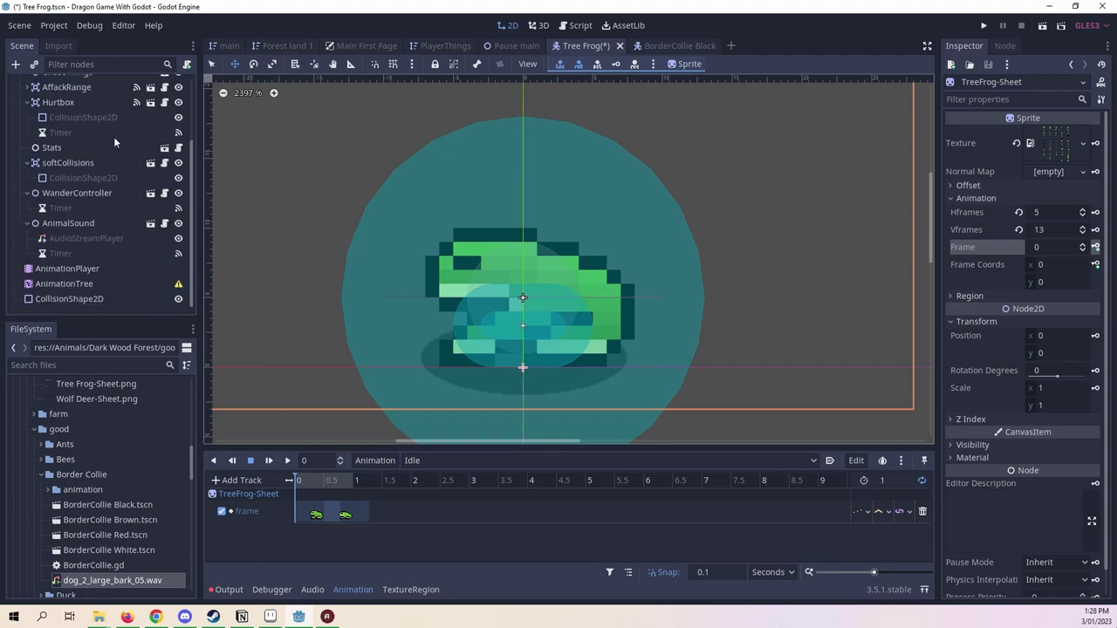
Save the Tree Frog scene from its tab's options.
{"action": "right_click", "coordinate": [599, 48]}
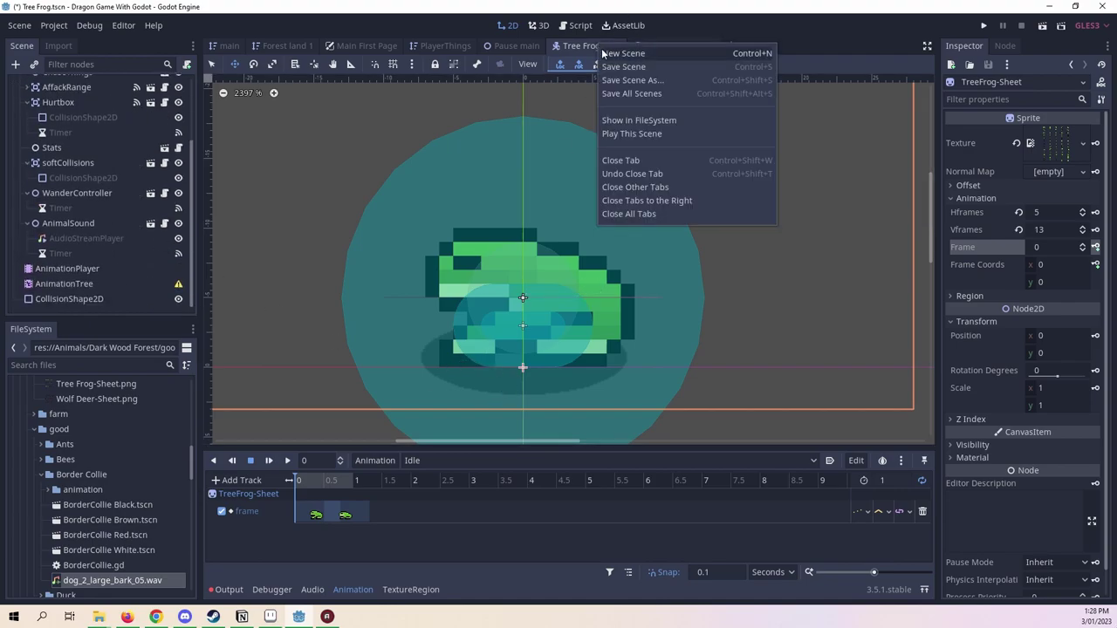
{"action": "left_click", "coordinate": [616, 67]}
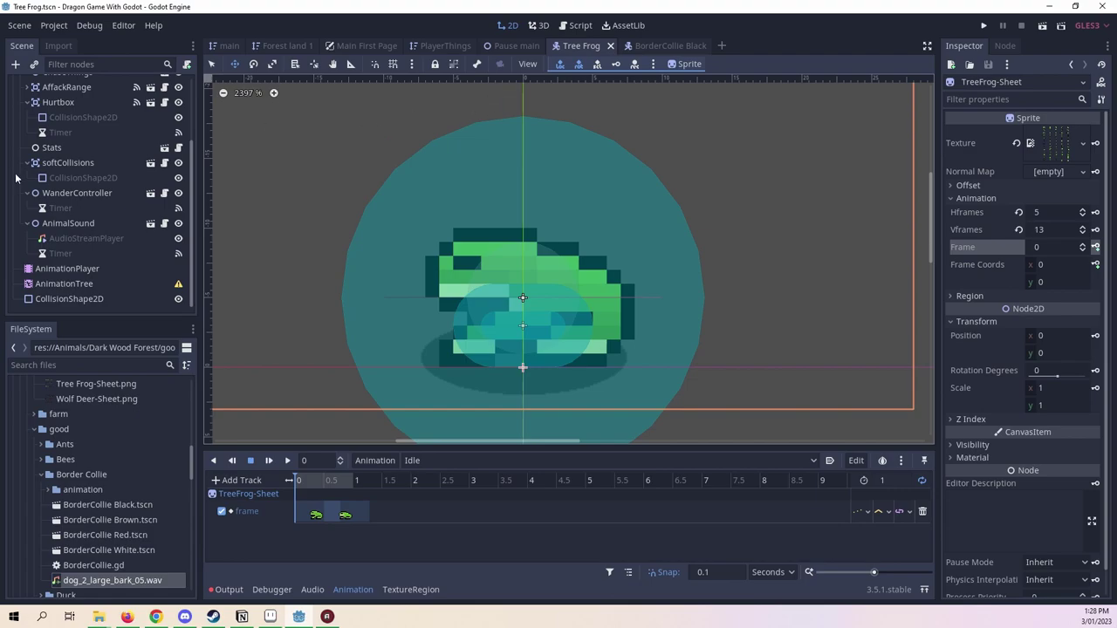
{"action": "scroll", "coordinate": [18, 180], "scroll_direction": "up", "scroll_amount": 5}
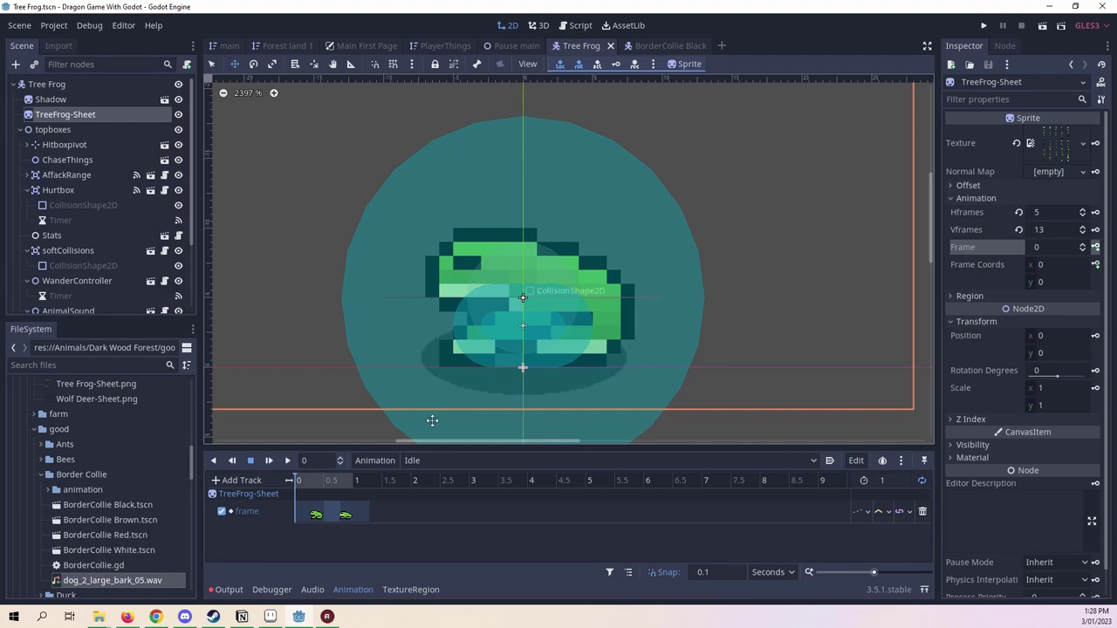
Add a position track for the topboxes node to the Idle animation.
{"action": "left_click", "coordinate": [65, 131]}
{"action": "left_click", "coordinate": [1052, 131]}
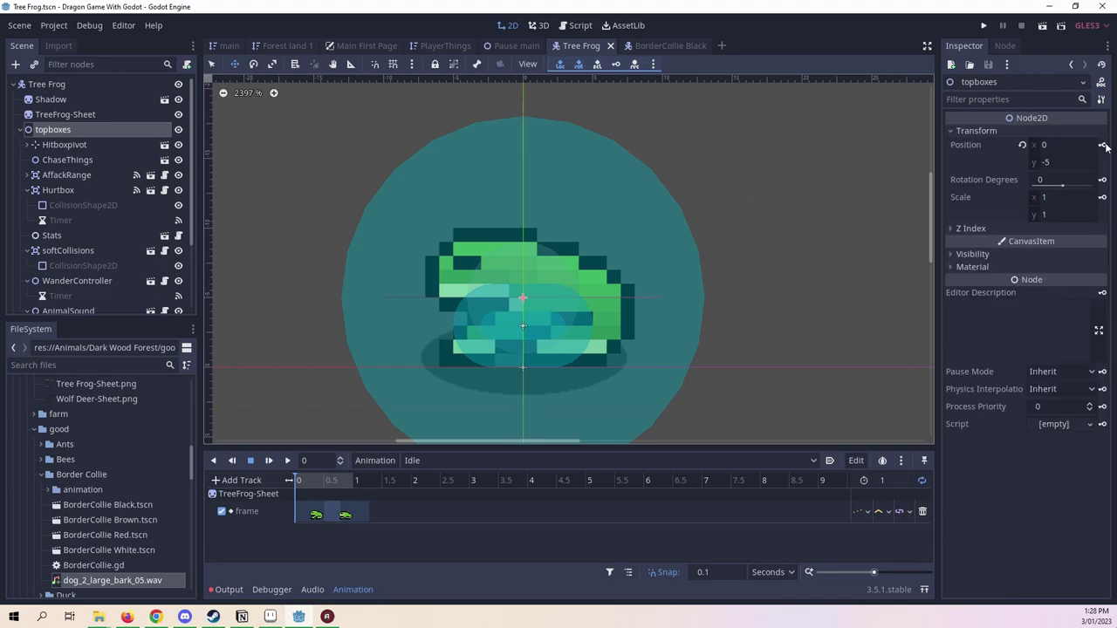
{"action": "left_click", "coordinate": [1102, 145]}
{"action": "left_click", "coordinate": [514, 327]}
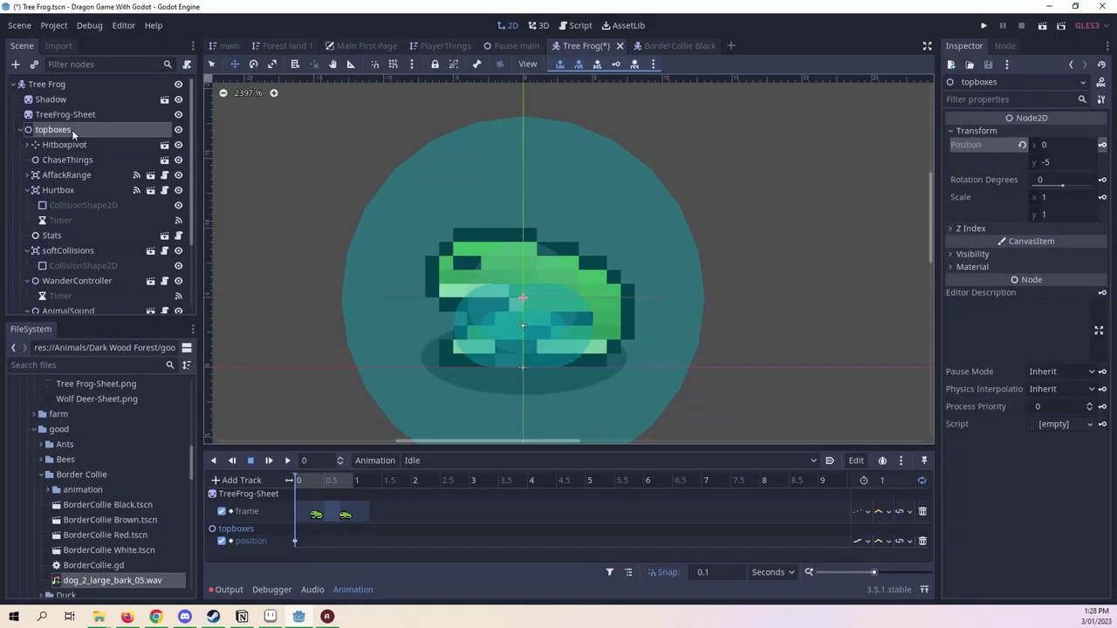
Add Idle position and scale tracks for the Hurtbox node.
{"action": "left_click", "coordinate": [91, 190]}
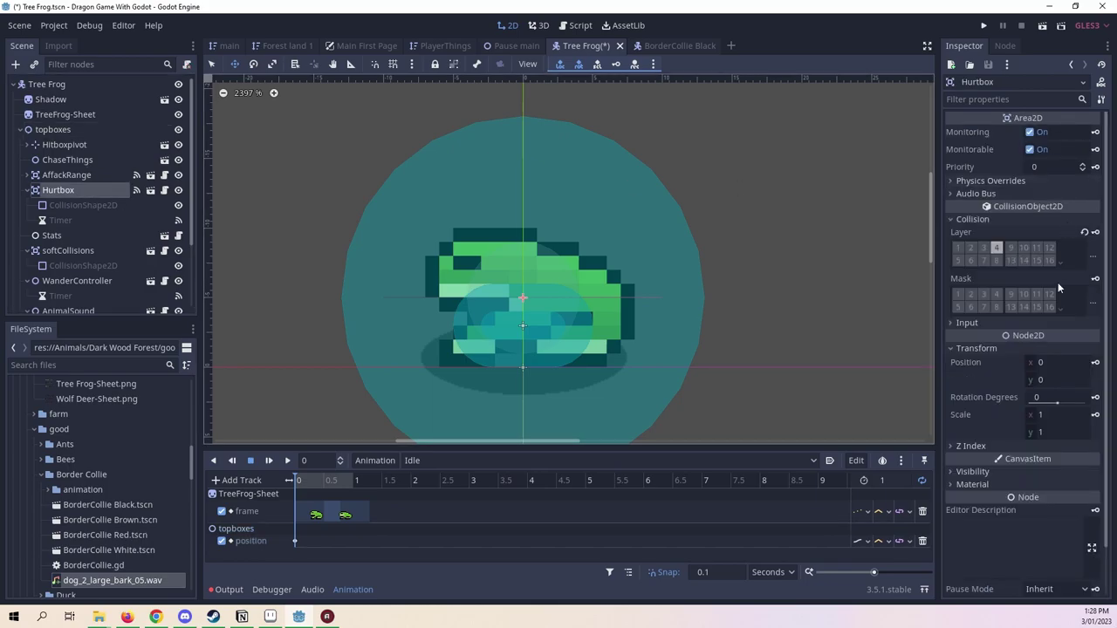
{"action": "left_click", "coordinate": [1096, 362]}
{"action": "left_click", "coordinate": [514, 328]}
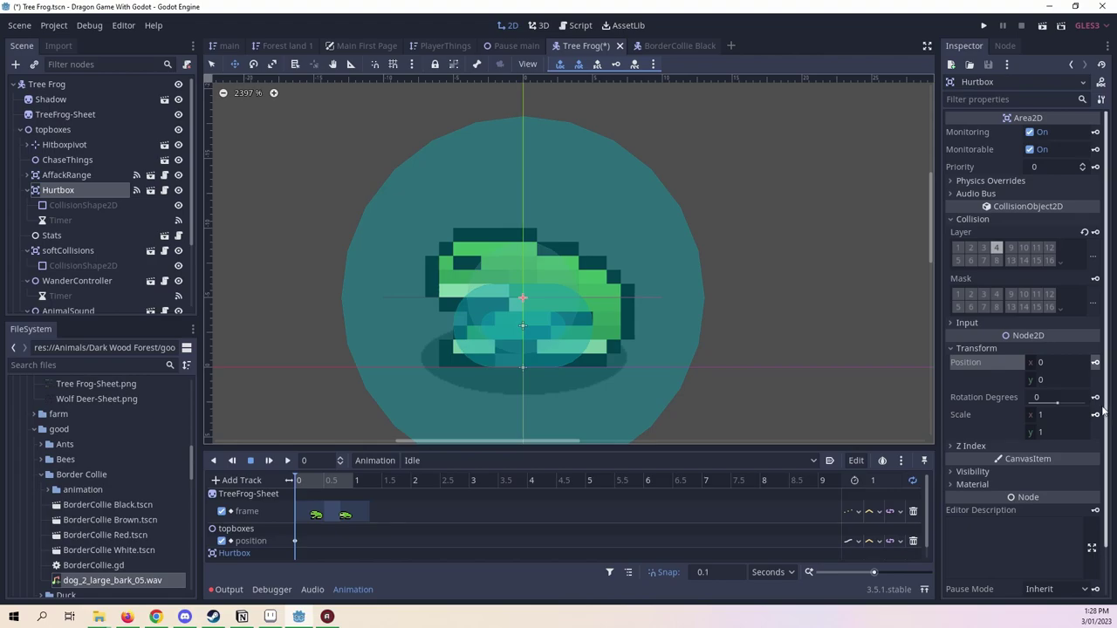
{"action": "scroll", "coordinate": [602, 424], "scroll_direction": "down", "scroll_amount": 1}
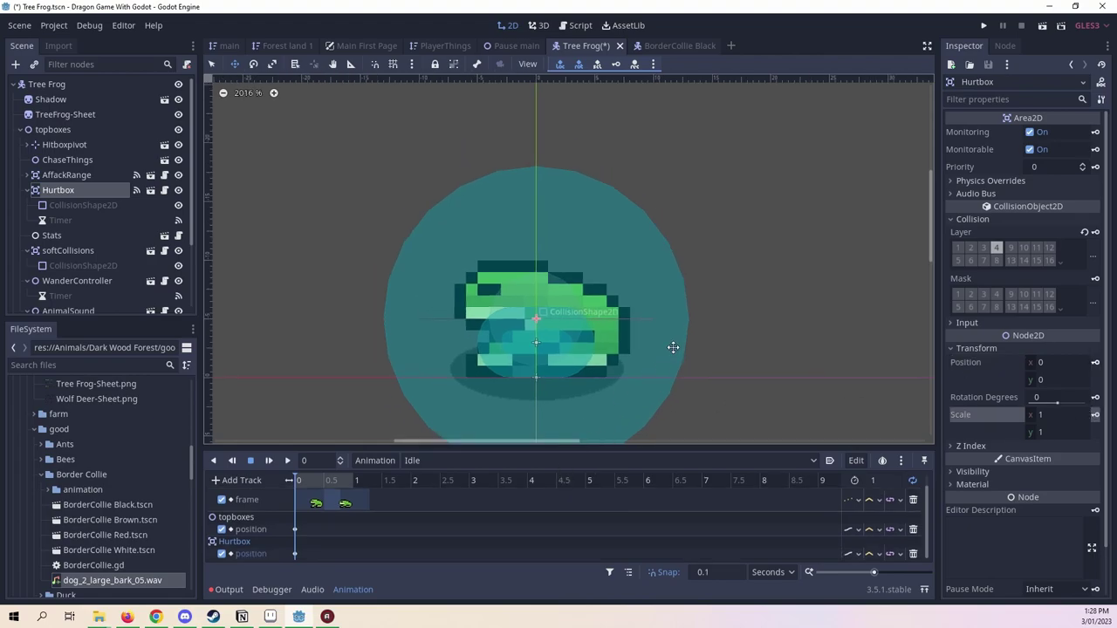
{"action": "scroll", "coordinate": [673, 349], "scroll_direction": "down", "scroll_amount": 1}
{"action": "left_click", "coordinate": [1095, 416]}
{"action": "left_click", "coordinate": [514, 327]}
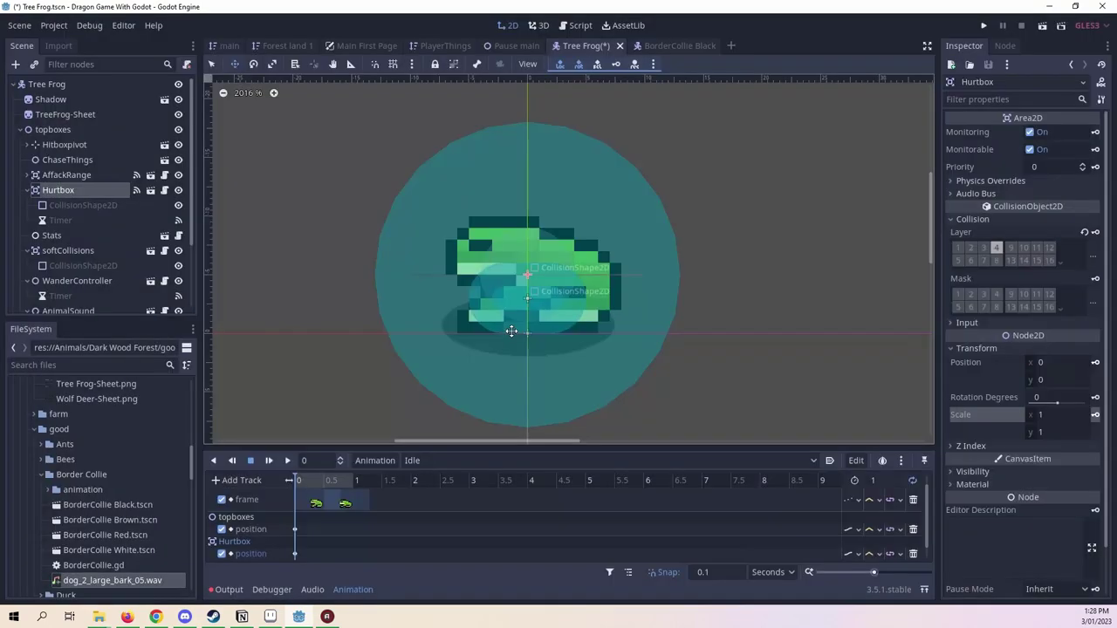
{"action": "scroll", "coordinate": [710, 302], "scroll_direction": "up", "scroll_amount": 1}
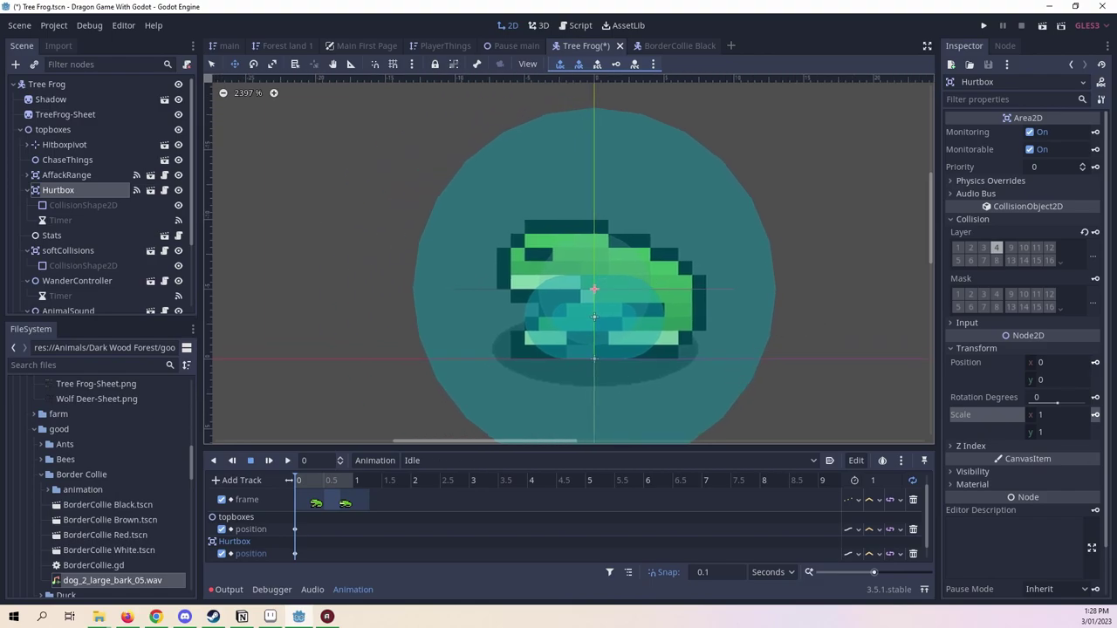
Key the softCollisions node's position and scale in the Idle animation.
{"action": "left_click", "coordinate": [81, 247]}
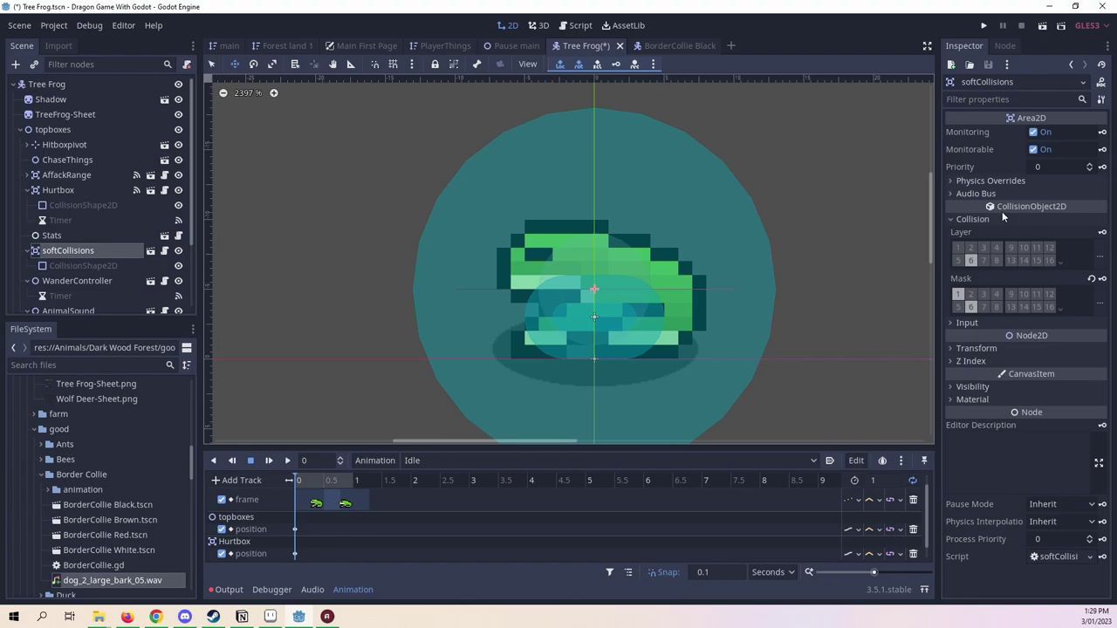
{"action": "left_click", "coordinate": [1030, 360]}
{"action": "left_click", "coordinate": [1031, 349]}
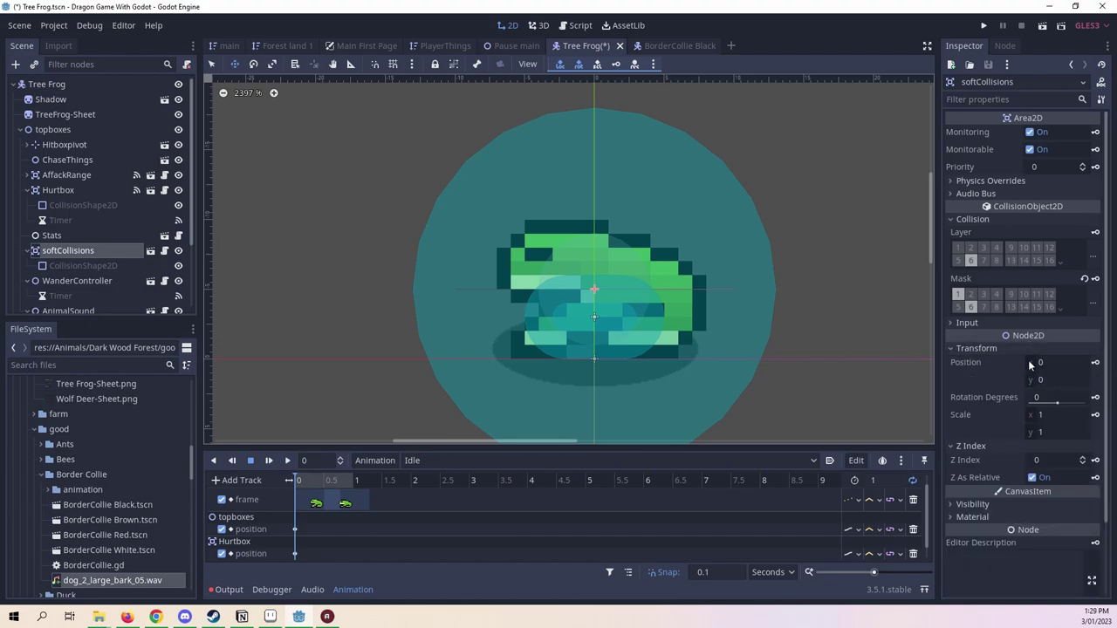
{"action": "left_click", "coordinate": [981, 448]}
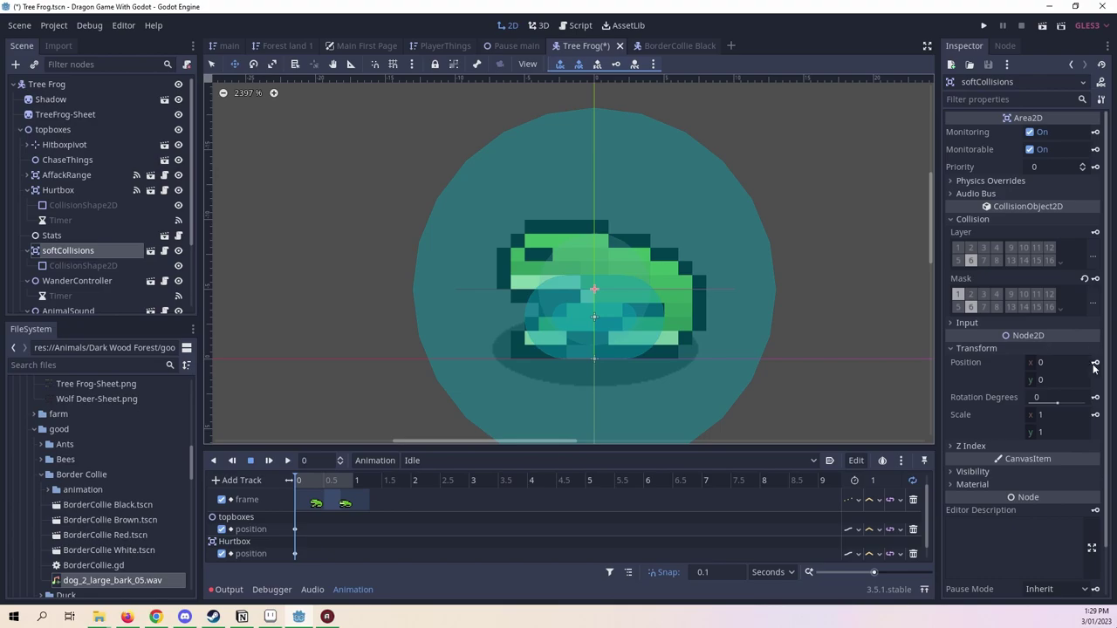
{"action": "left_click", "coordinate": [1095, 365]}
{"action": "left_click", "coordinate": [513, 329]}
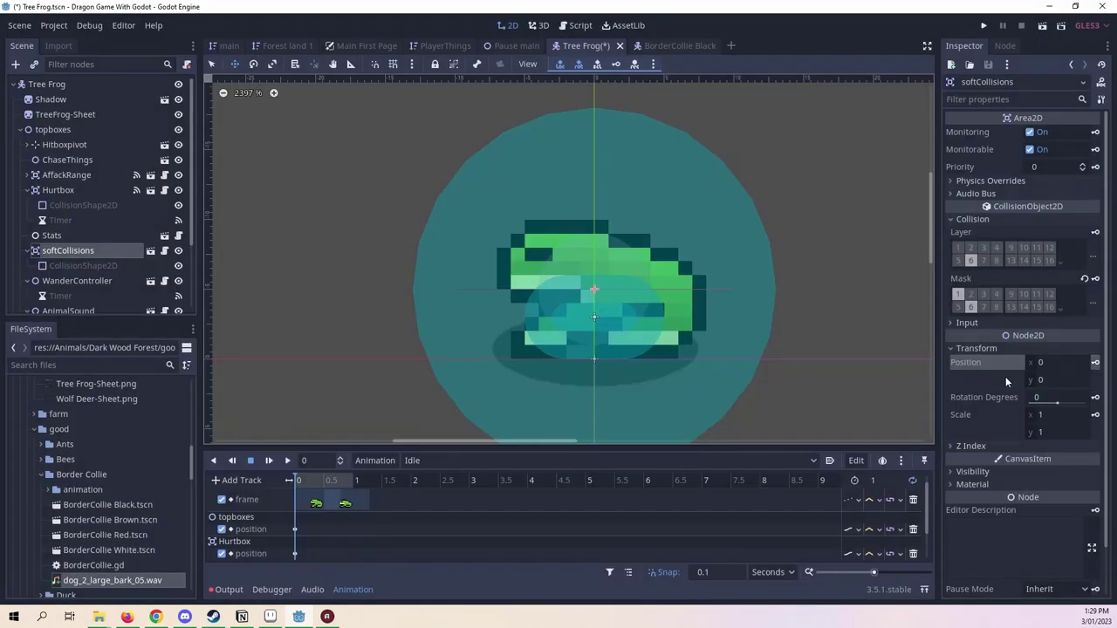
{"action": "left_click", "coordinate": [1095, 416]}
{"action": "left_click", "coordinate": [507, 325]}
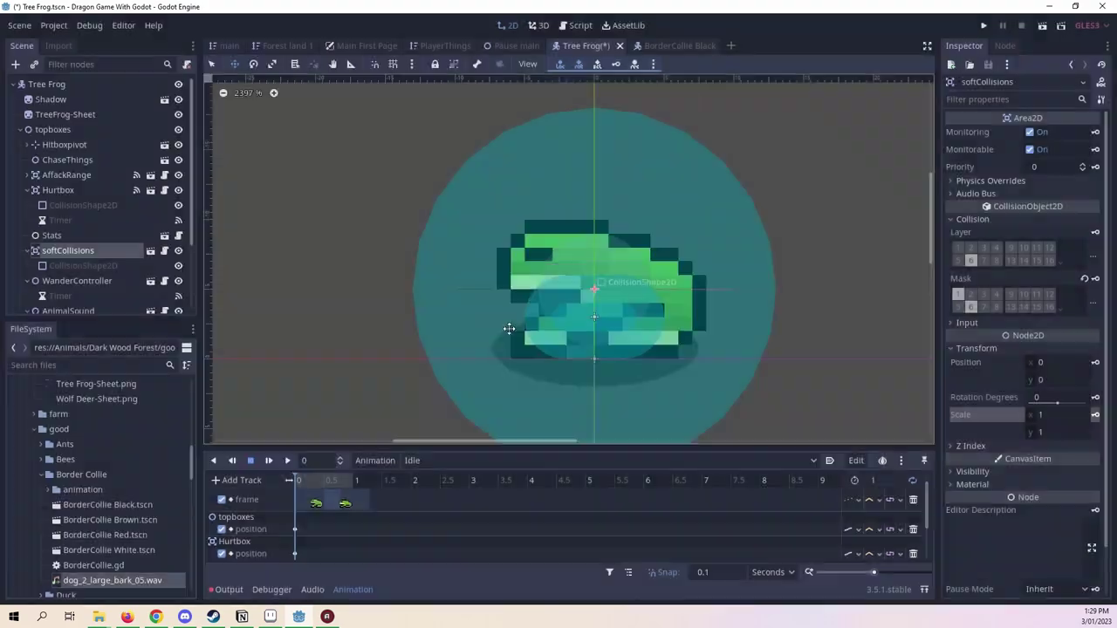
Look over the WanderController, AnimalSound and AnimationTree nodes, then deselect everything.
{"action": "scroll", "coordinate": [108, 251], "scroll_direction": "down", "scroll_amount": 3}
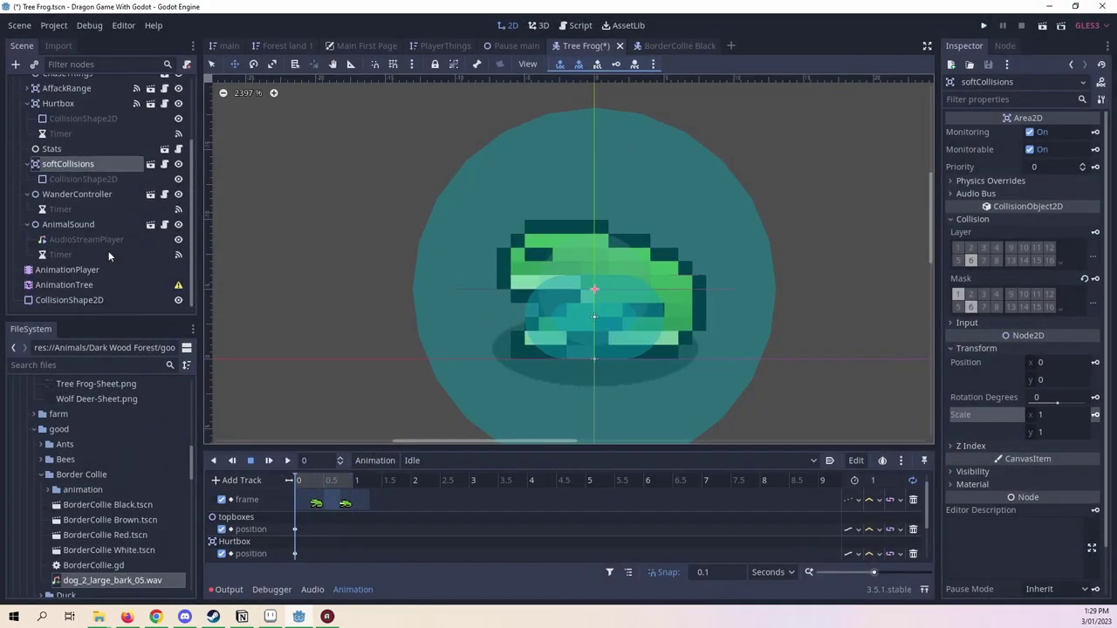
{"action": "left_click", "coordinate": [98, 192]}
{"action": "left_click", "coordinate": [86, 226]}
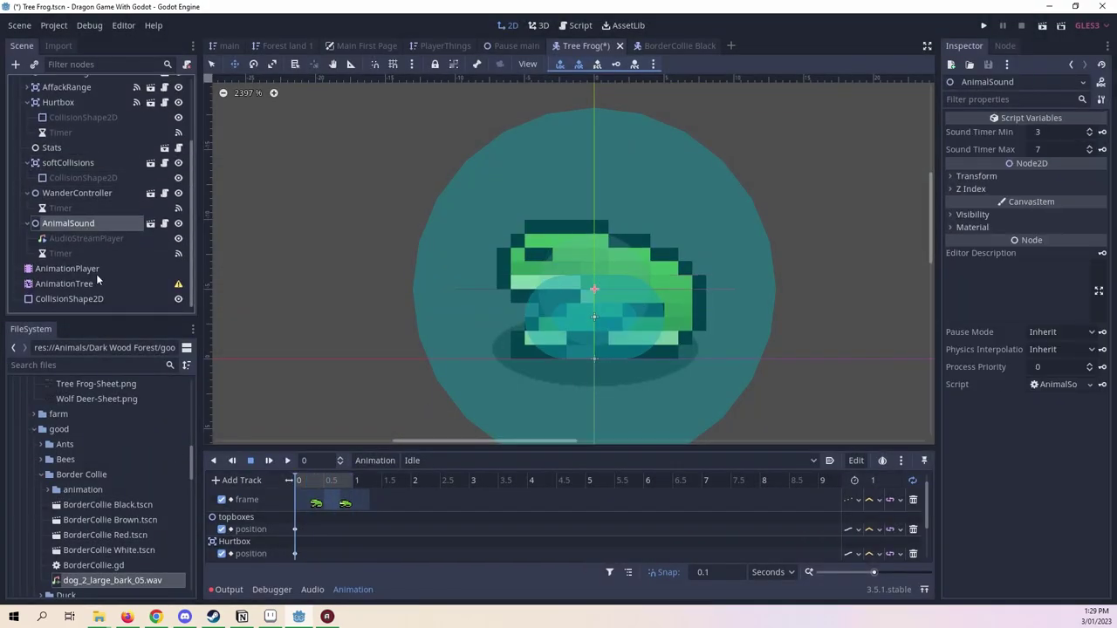
{"action": "scroll", "coordinate": [98, 261], "scroll_direction": "up", "scroll_amount": 3}
{"action": "scroll", "coordinate": [75, 172], "scroll_direction": "down", "scroll_amount": 3}
{"action": "left_click", "coordinate": [117, 286]}
{"action": "left_click", "coordinate": [116, 306]}
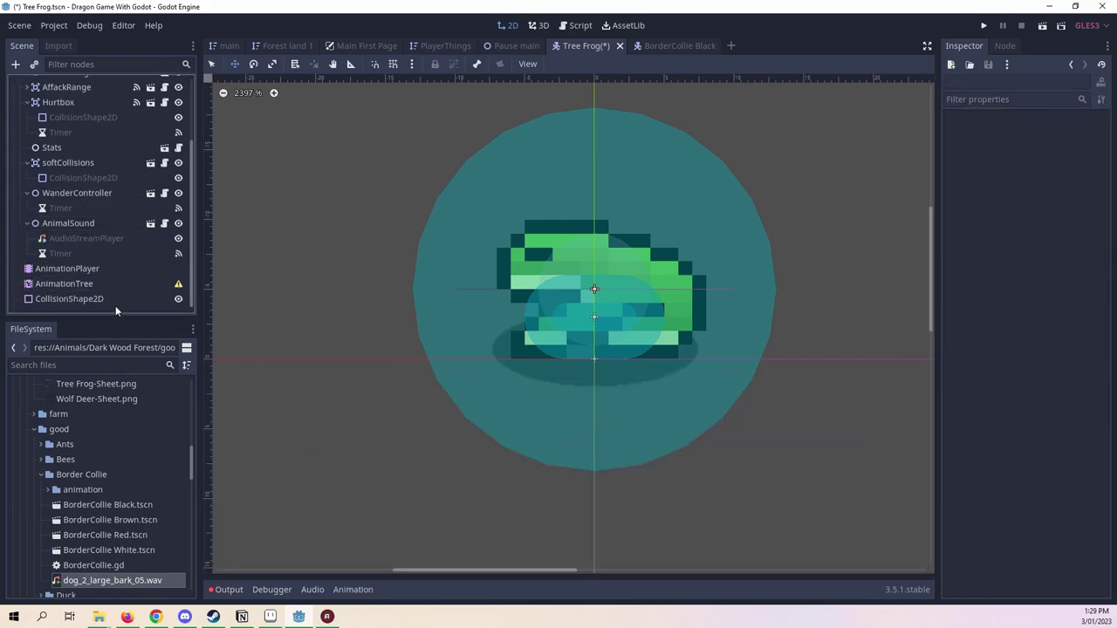
Key the frog CollisionShape2D's position and scale in Idle, then save the Tree Frog scene.
{"action": "left_click", "coordinate": [113, 301]}
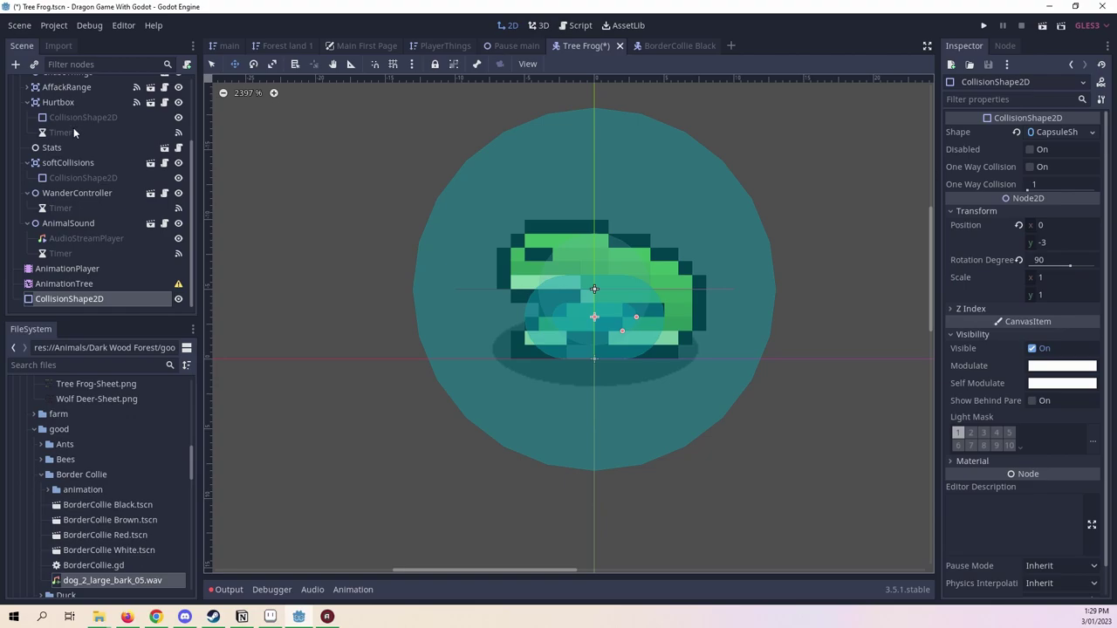
{"action": "left_click", "coordinate": [69, 269]}
{"action": "left_click", "coordinate": [71, 298]}
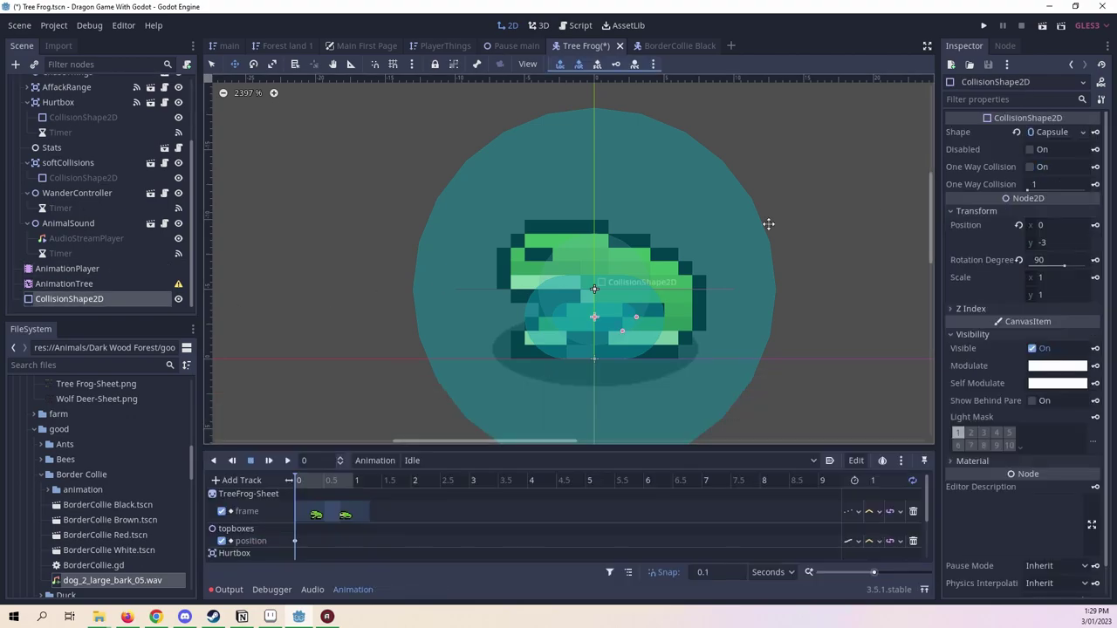
{"action": "left_click", "coordinate": [1095, 225]}
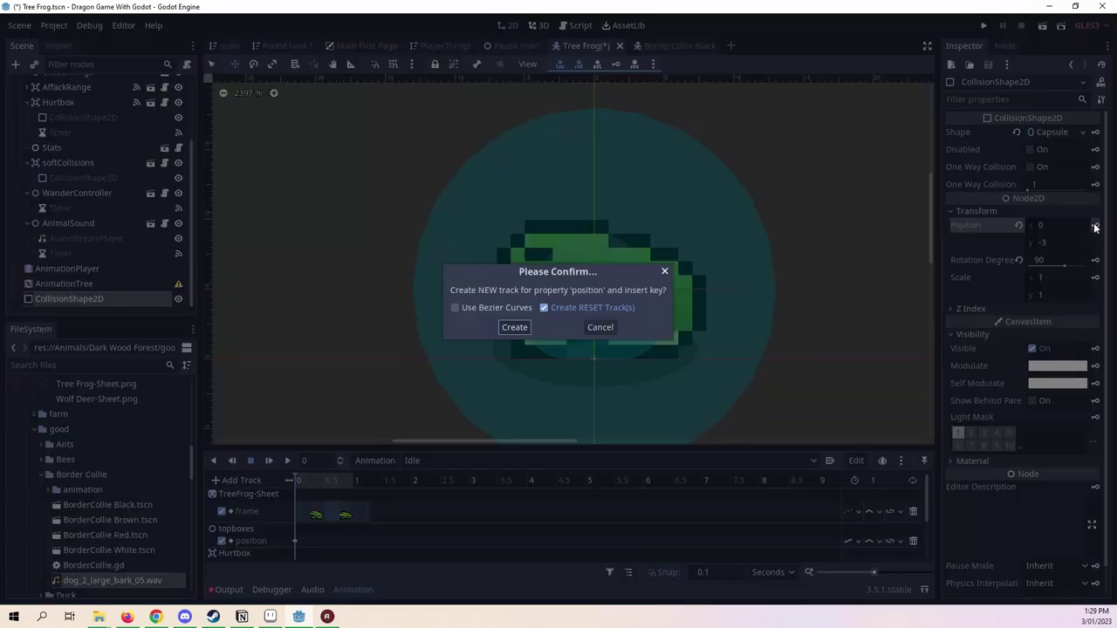
{"action": "left_click", "coordinate": [514, 329]}
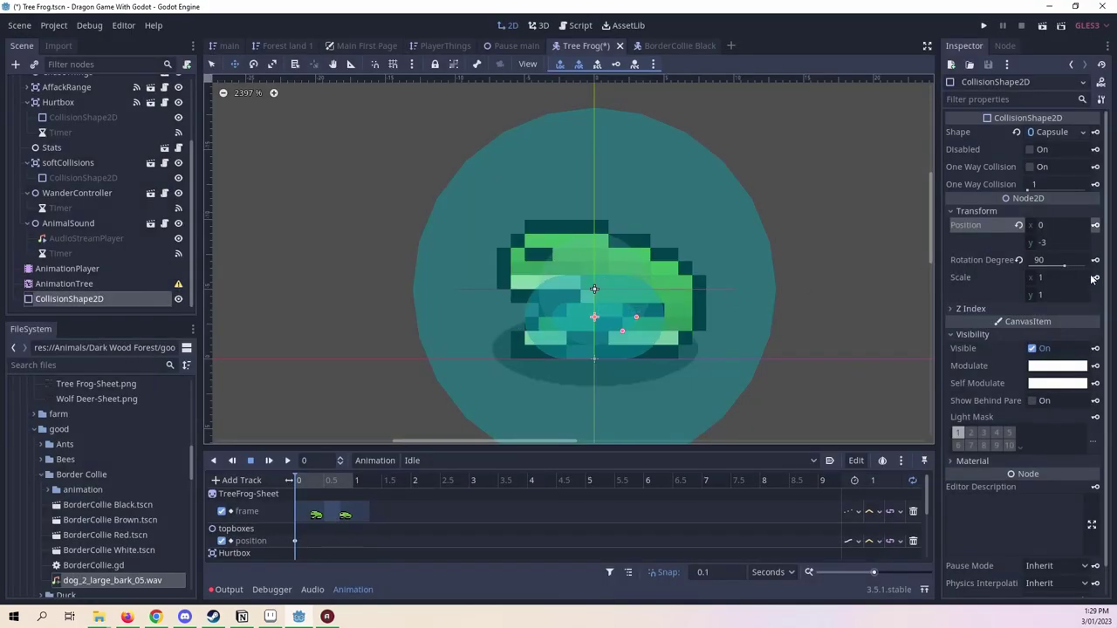
{"action": "left_click", "coordinate": [1095, 277]}
{"action": "left_click", "coordinate": [514, 329]}
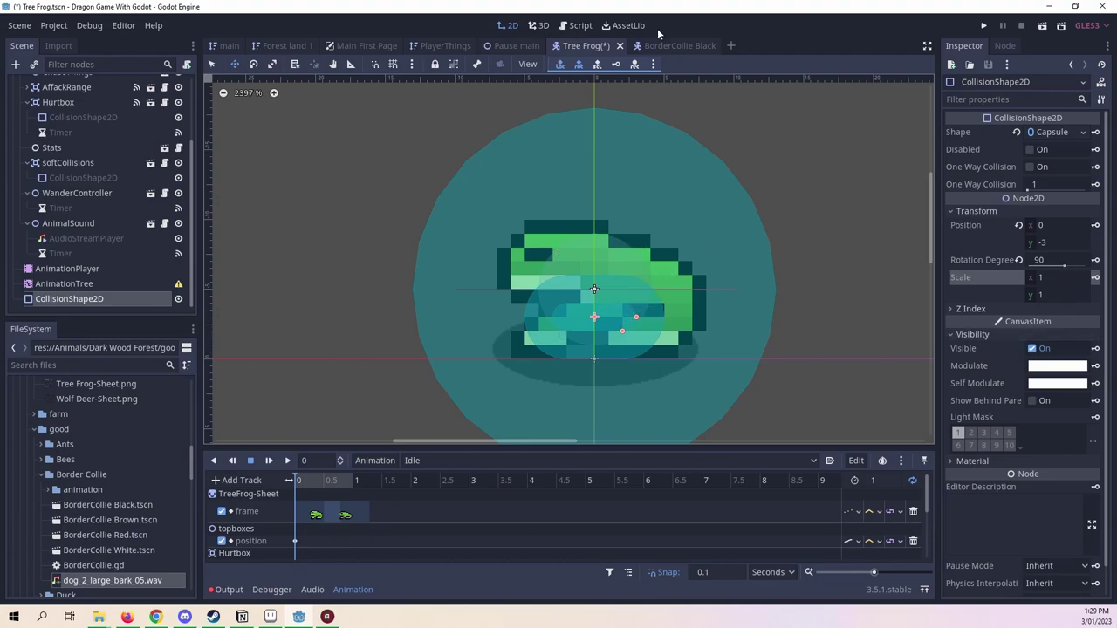
{"action": "key", "text": "ctrl+s"}
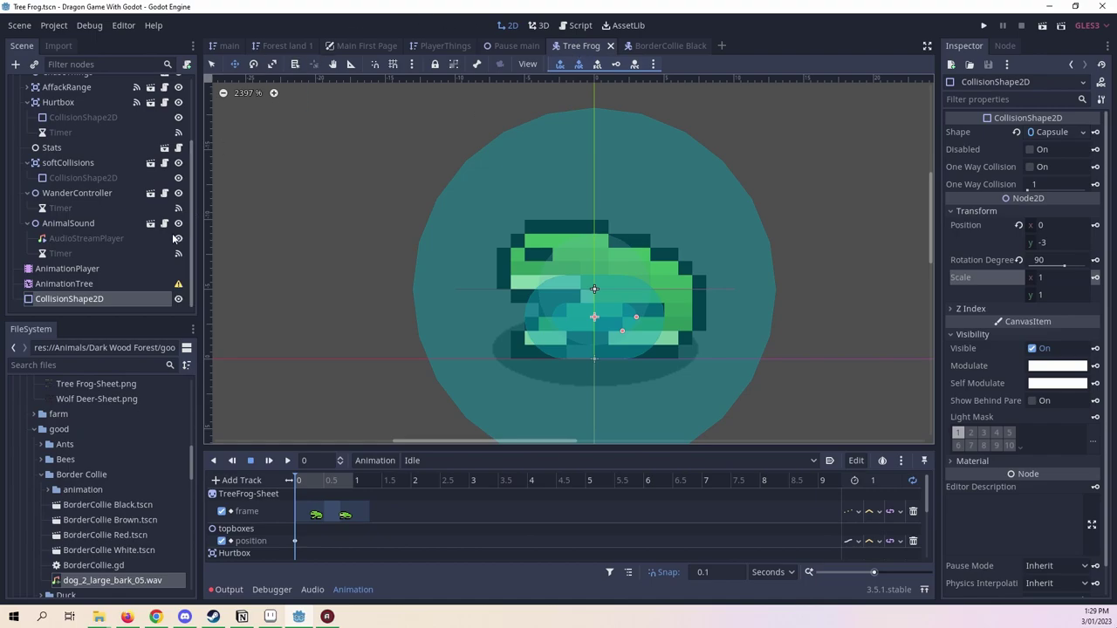
Set the AnimationTree's Anim Player property to the AnimationPlayer node.
{"action": "left_click", "coordinate": [104, 284]}
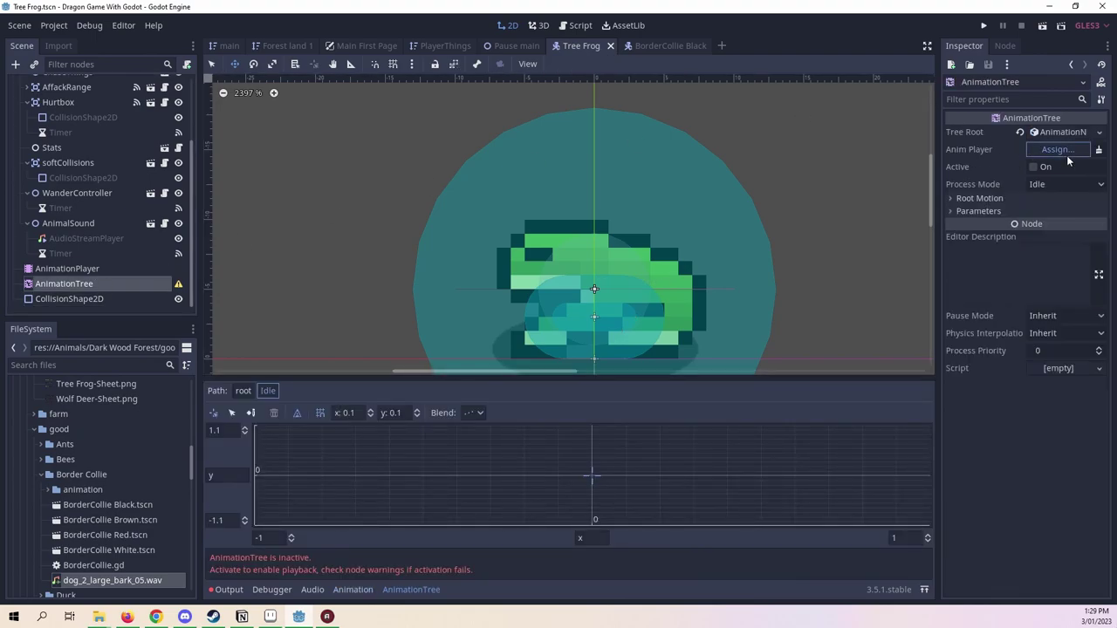
{"action": "left_click", "coordinate": [1065, 152]}
{"action": "scroll", "coordinate": [288, 419], "scroll_direction": "down", "scroll_amount": 1}
{"action": "left_click", "coordinate": [217, 463]}
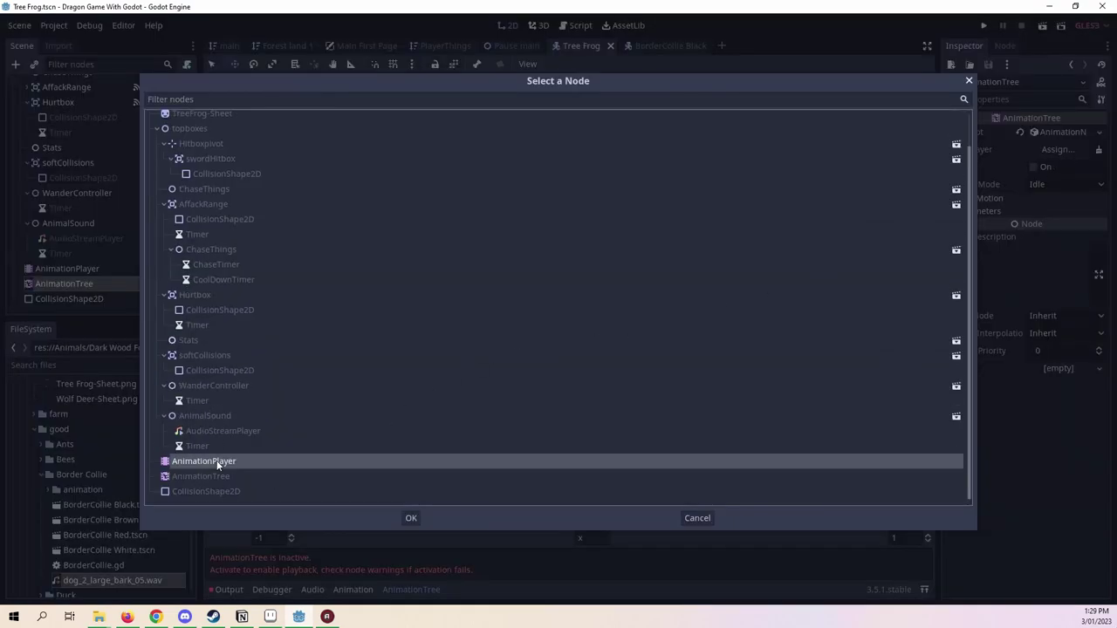
{"action": "left_click", "coordinate": [407, 518]}
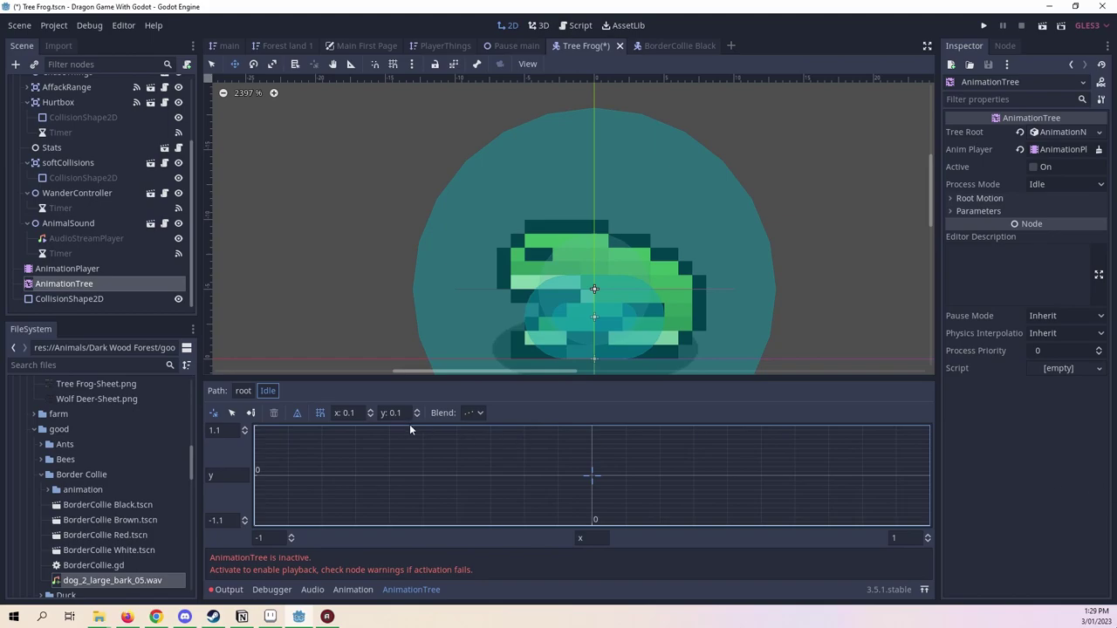
{"action": "left_click", "coordinate": [73, 268]}
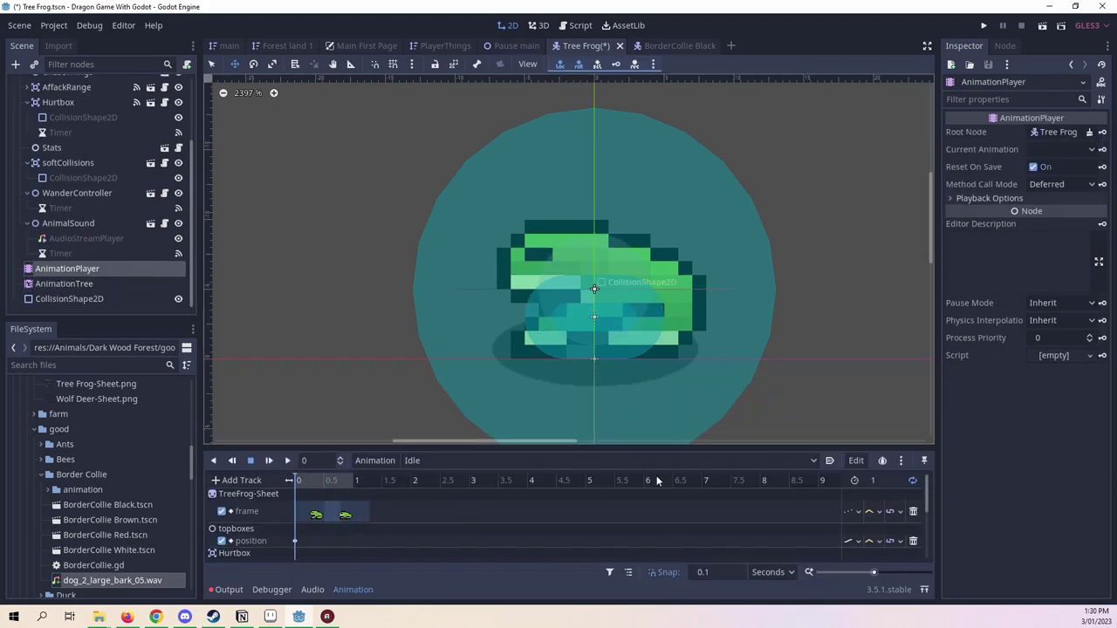
Rename the Idle animation to 'Idle Left'.
{"action": "left_click", "coordinate": [363, 463]}
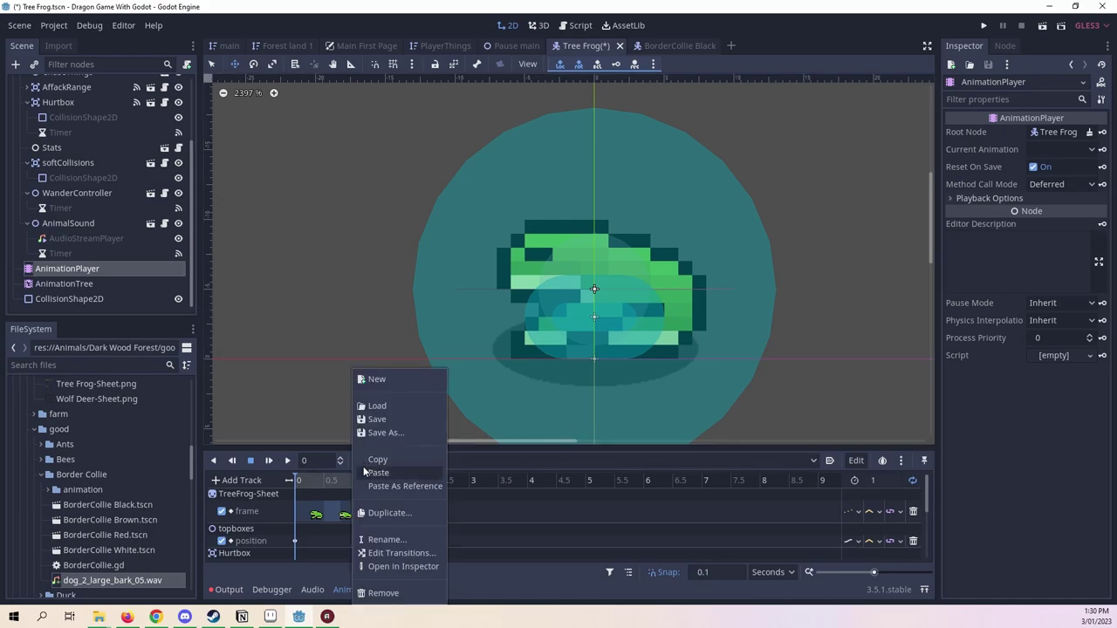
{"action": "left_click", "coordinate": [389, 513]}
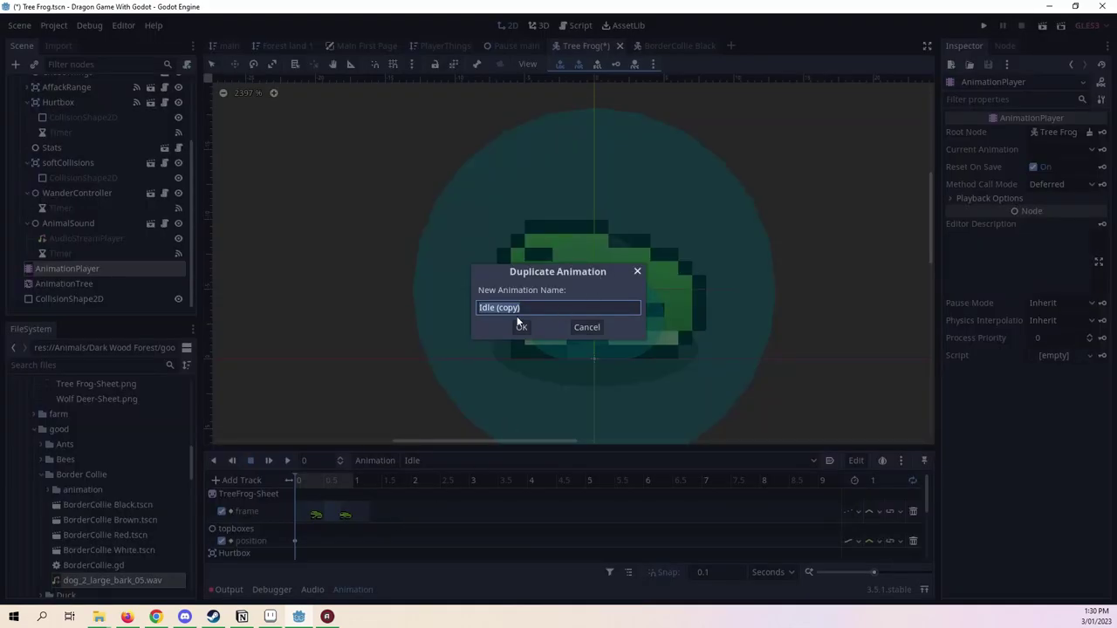
{"action": "left_click", "coordinate": [637, 272]}
{"action": "left_click", "coordinate": [388, 460]}
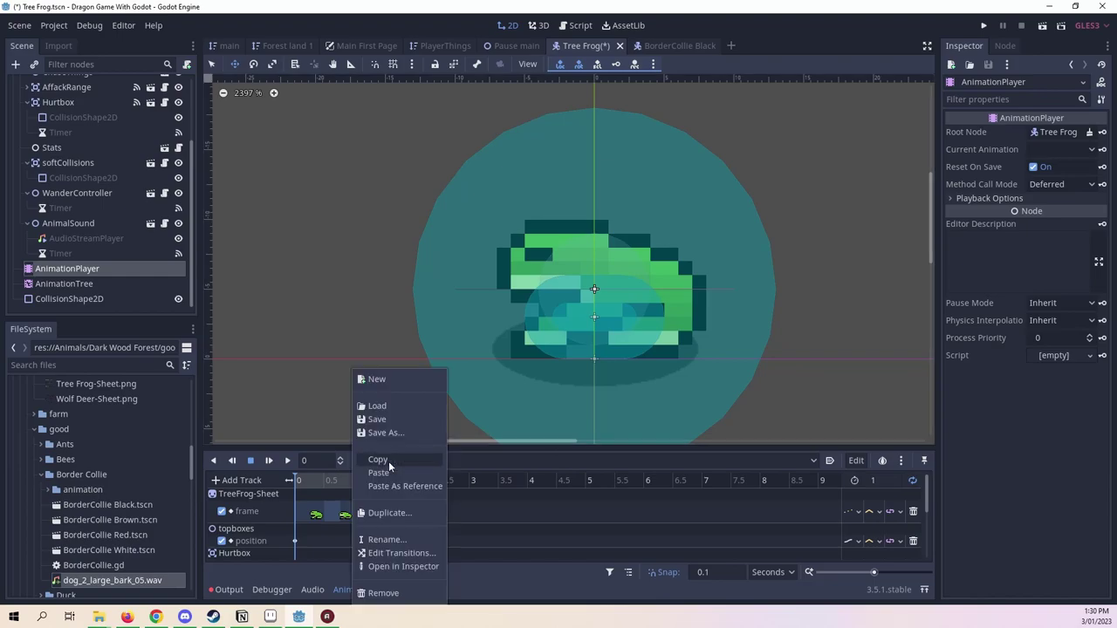
{"action": "left_click", "coordinate": [387, 540]}
{"action": "left_click", "coordinate": [521, 310]}
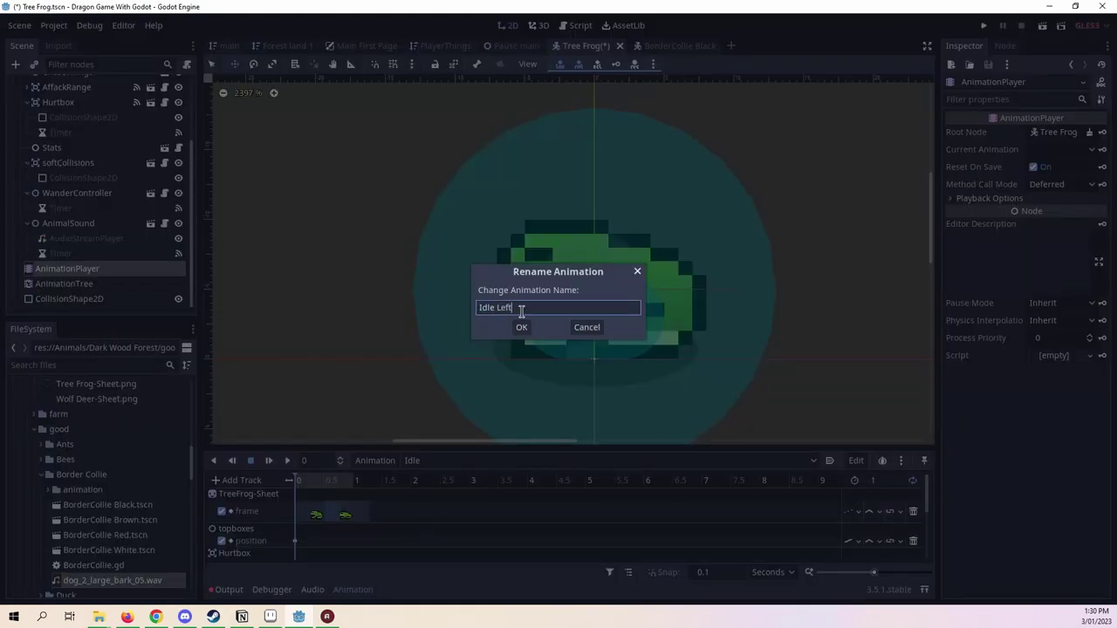
{"action": "key", "text": "Return"}
Duplicate Idle Left and name the copy 'Jumping Left'.
{"action": "left_click", "coordinate": [389, 460]}
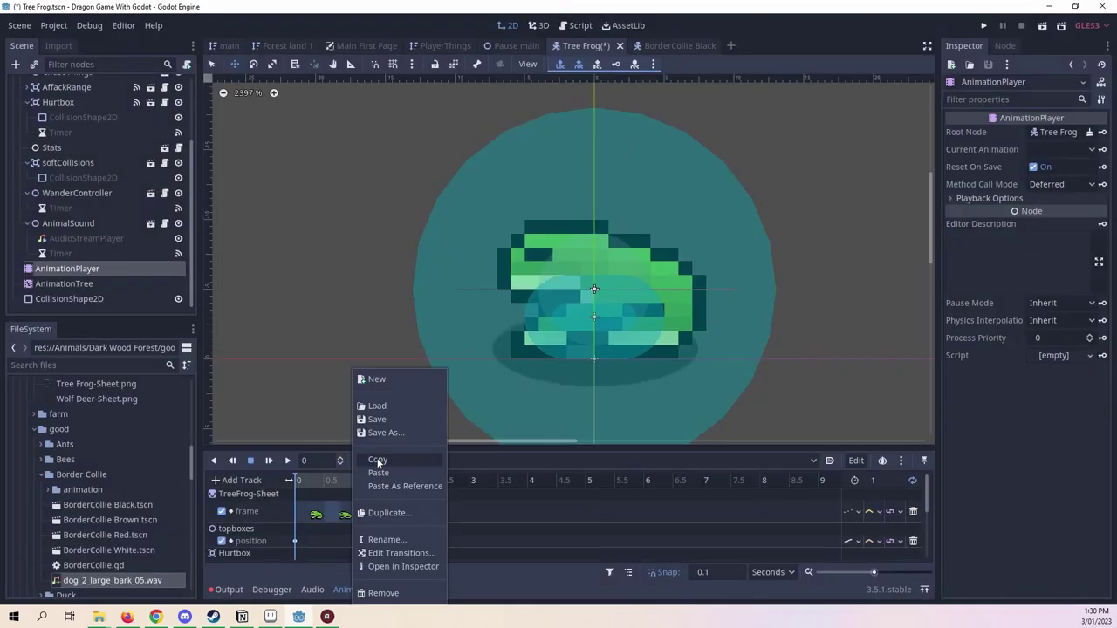
{"action": "left_click", "coordinate": [388, 513]}
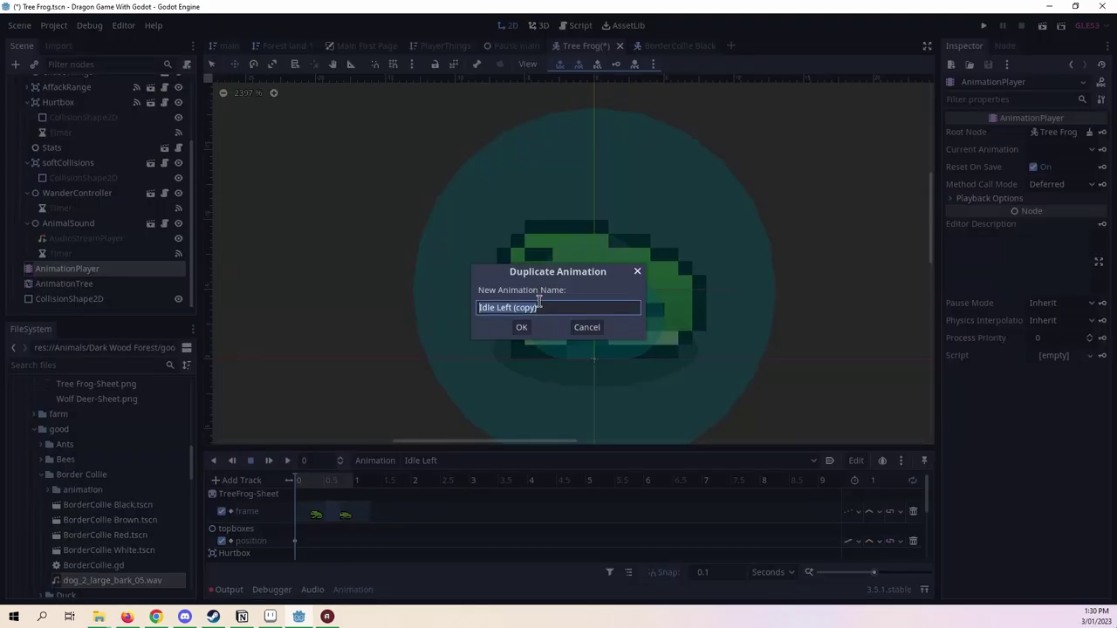
{"action": "left_click", "coordinate": [546, 305]}
{"action": "left_click_drag", "start_coordinate": [545, 305], "coordinate": [424, 323]}
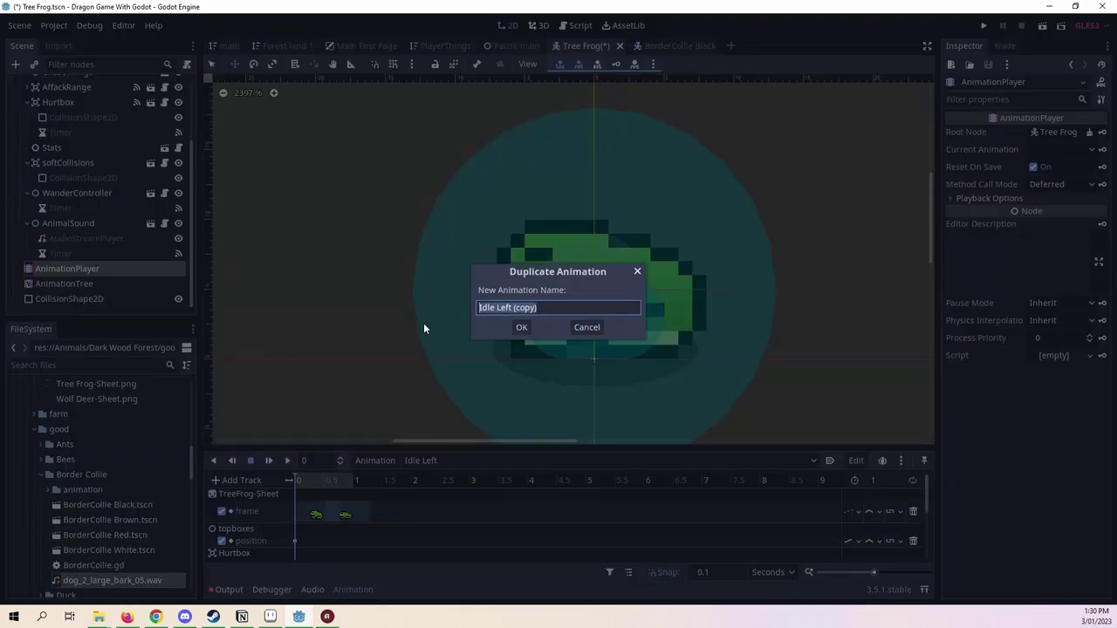
{"action": "left_click", "coordinate": [496, 305]}
{"action": "key", "text": "shift+Home"}
{"action": "type", "text": "Jumming"}
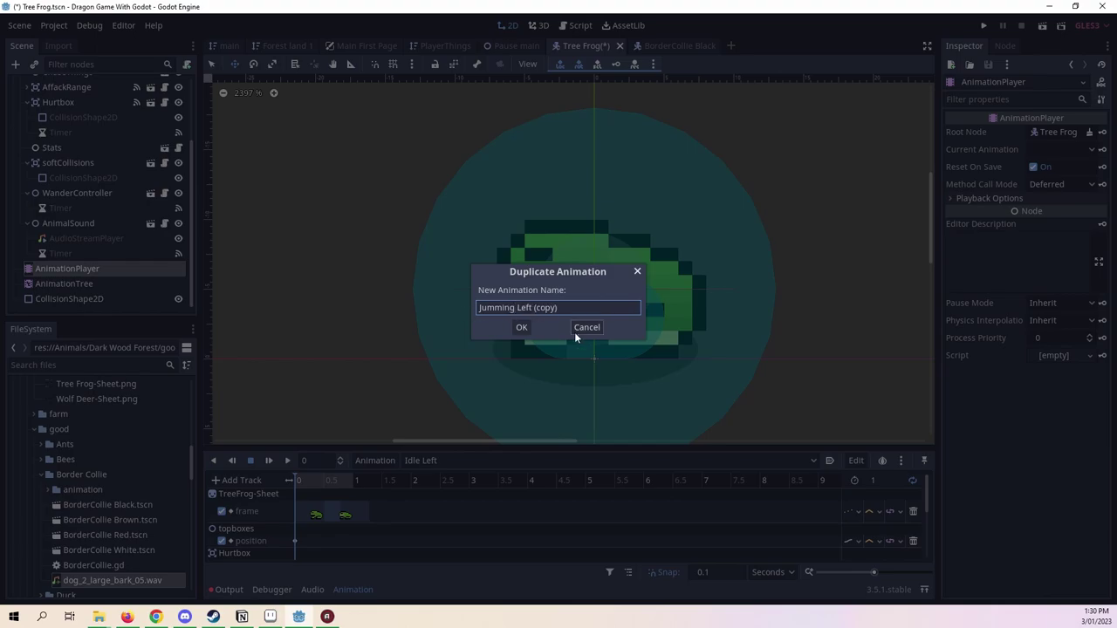
{"action": "key", "text": "BackSpace"}
{"action": "key", "text": "BackSpace"}
{"action": "key", "text": "BackSpace"}
{"action": "key", "text": "BackSpace"}
{"action": "type", "text": "pp"}
{"action": "key", "text": "BackSpace"}
{"action": "type", "text": "ing"}
{"action": "left_click_drag", "start_coordinate": [605, 305], "coordinate": [527, 309]}
{"action": "key", "text": "BackSpace"}
{"action": "left_click", "coordinate": [523, 328]}
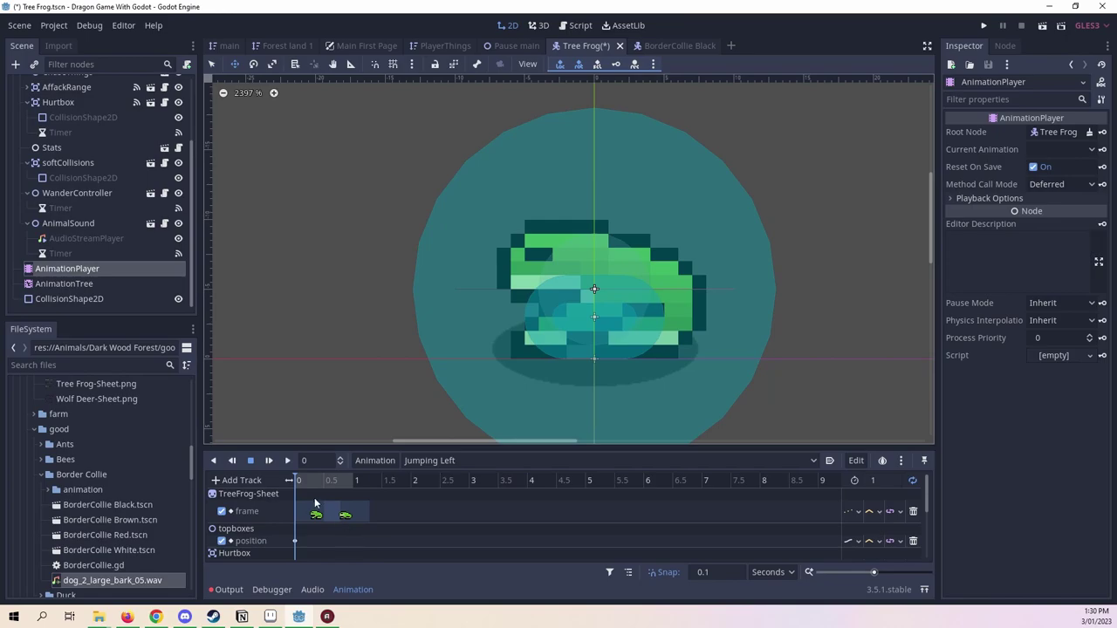
Delete the two frame keyframes copied over from Idle Left.
{"action": "left_click_drag", "start_coordinate": [513, 519], "coordinate": [322, 515]}
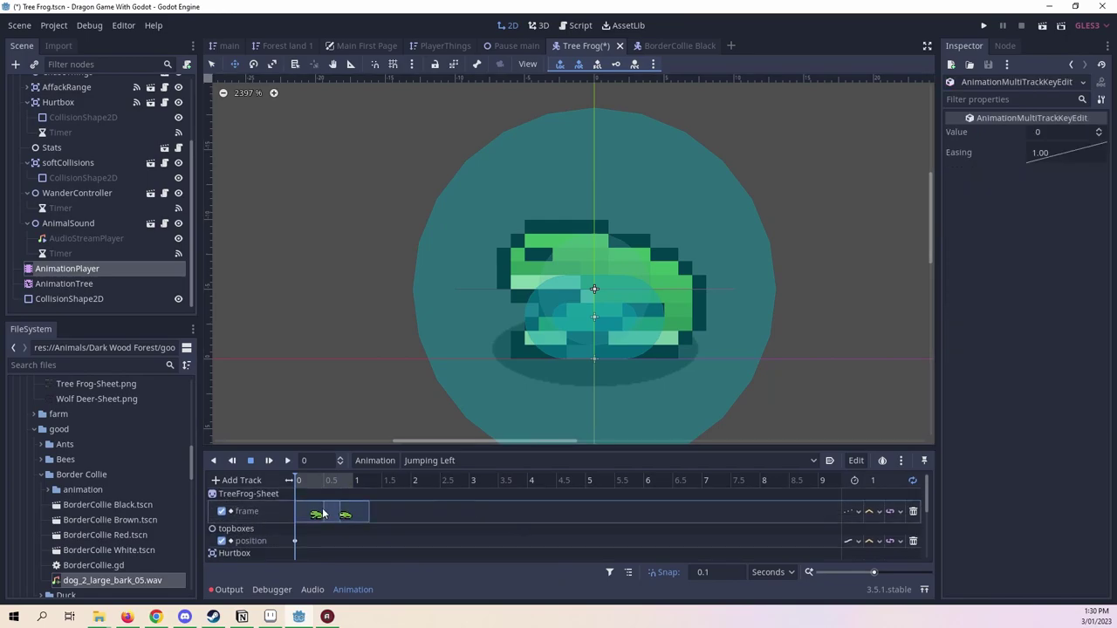
{"action": "left_click_drag", "start_coordinate": [415, 501], "coordinate": [308, 553]}
{"action": "key", "text": "Delete"}
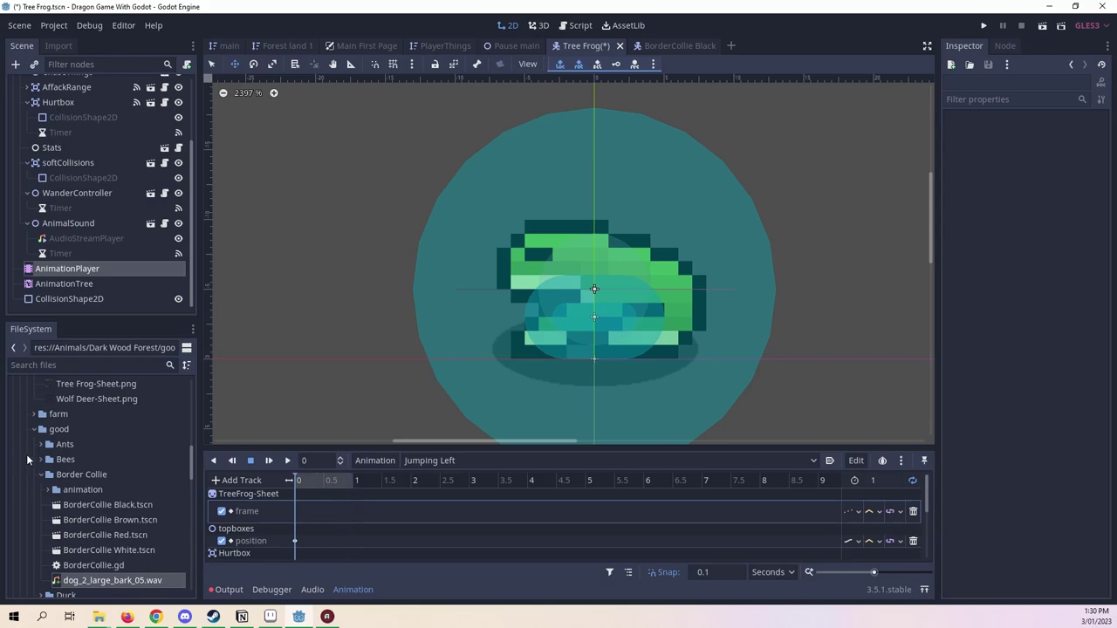
{"action": "left_click", "coordinate": [87, 269]}
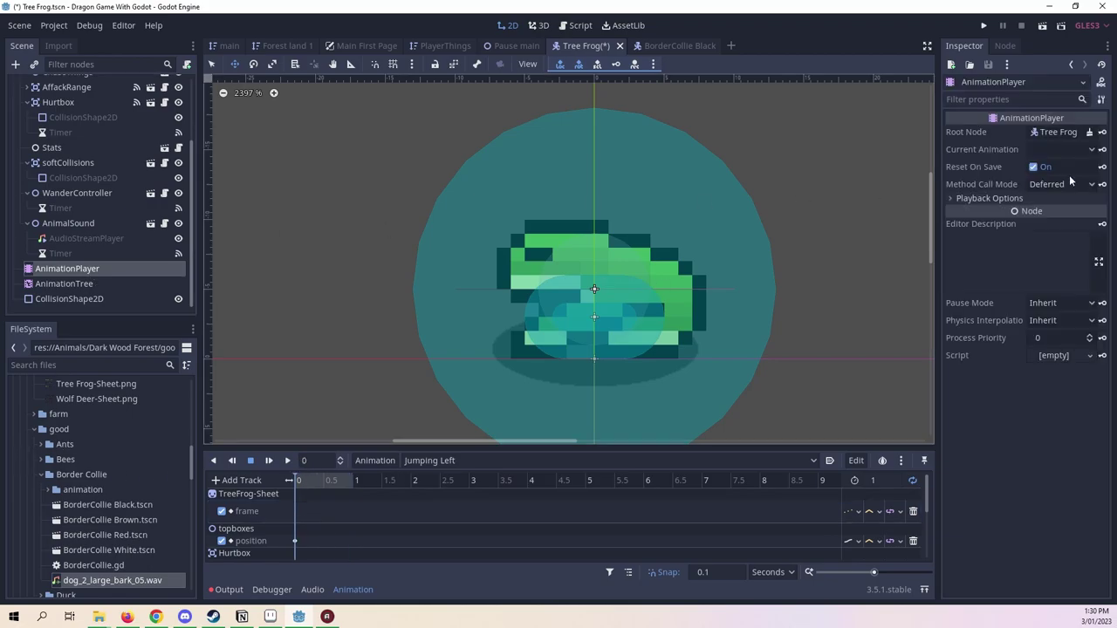
{"action": "left_click", "coordinate": [88, 282]}
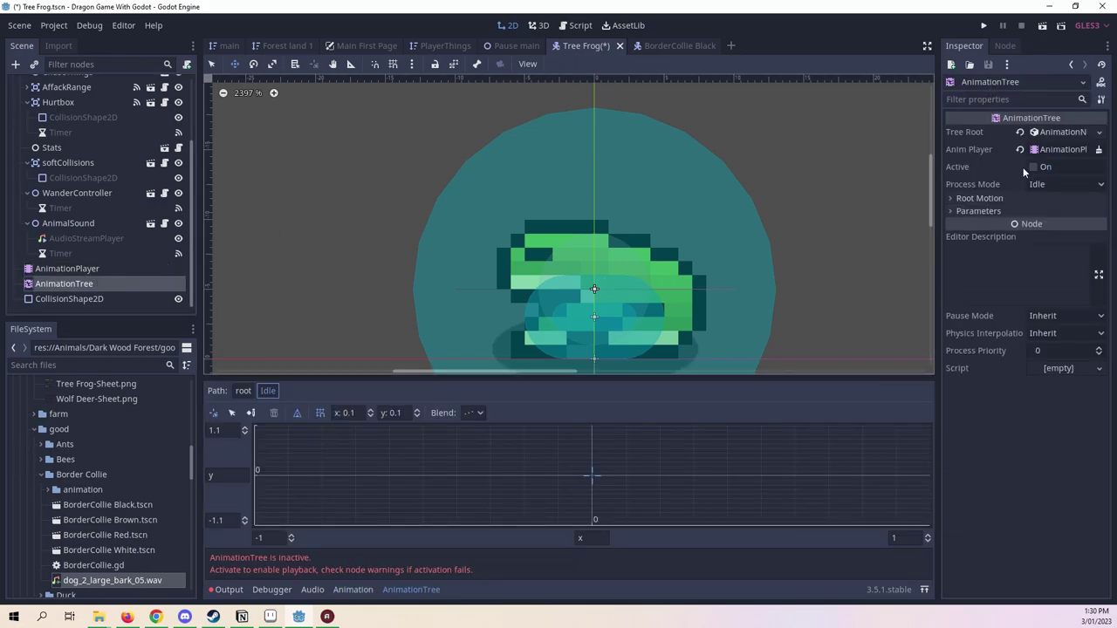
{"action": "left_click", "coordinate": [75, 267]}
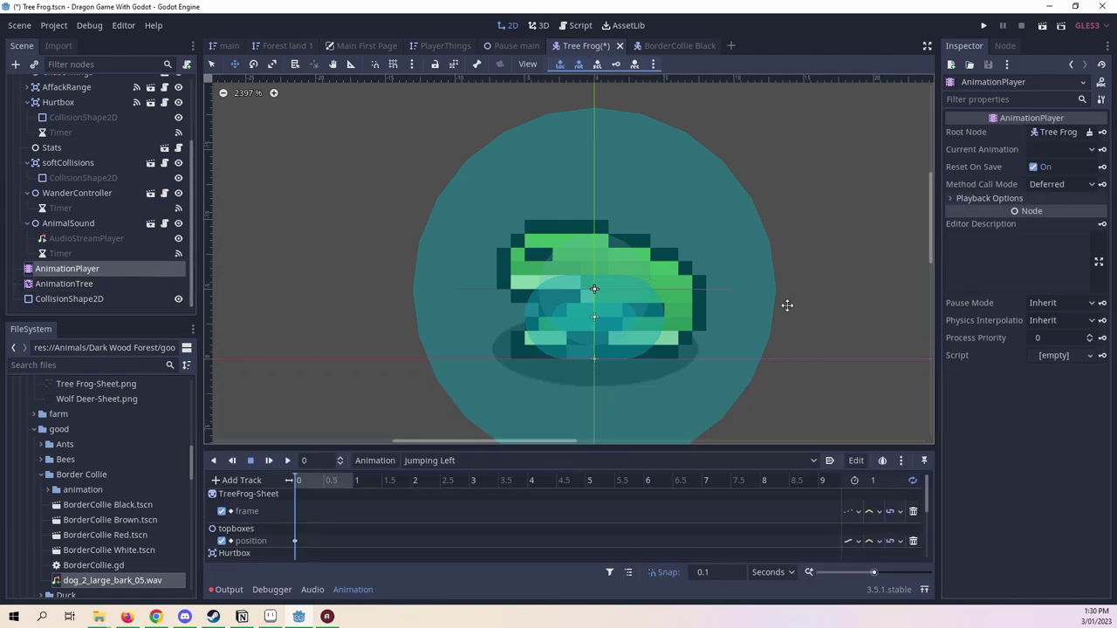
{"action": "scroll", "coordinate": [78, 174], "scroll_direction": "up", "scroll_amount": 3}
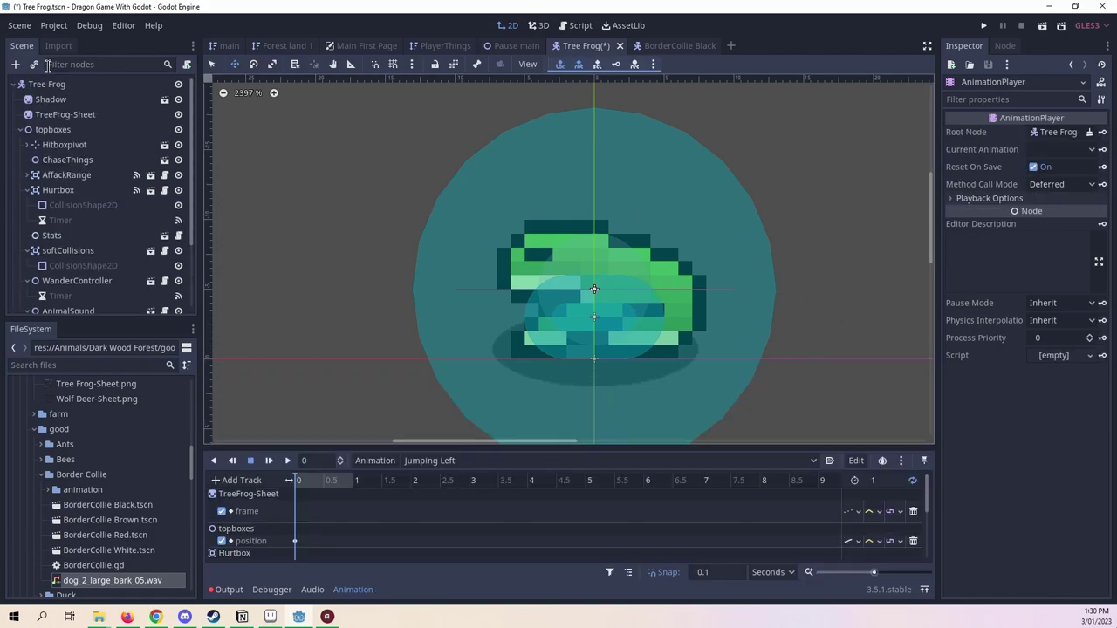
Key TreeFrog-Sheet frames 3–11 on the frame track from 0 to 0.8 seconds.
{"action": "left_click", "coordinate": [66, 114]}
{"action": "left_click", "coordinate": [1082, 244]}
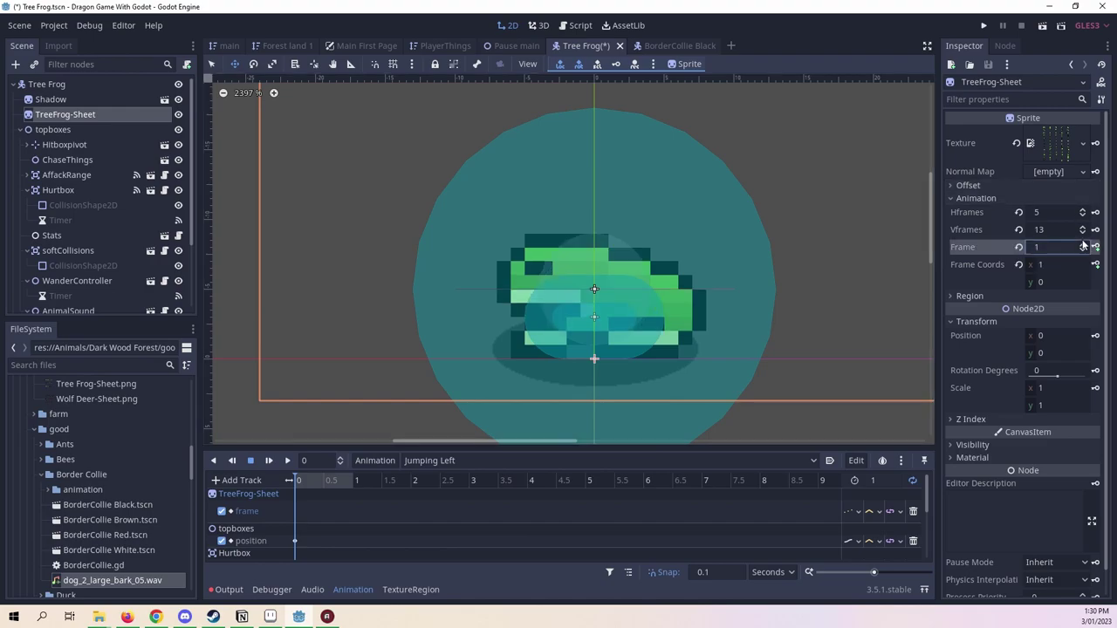
{"action": "left_click", "coordinate": [1082, 244]}
{"action": "left_click", "coordinate": [1082, 244]}
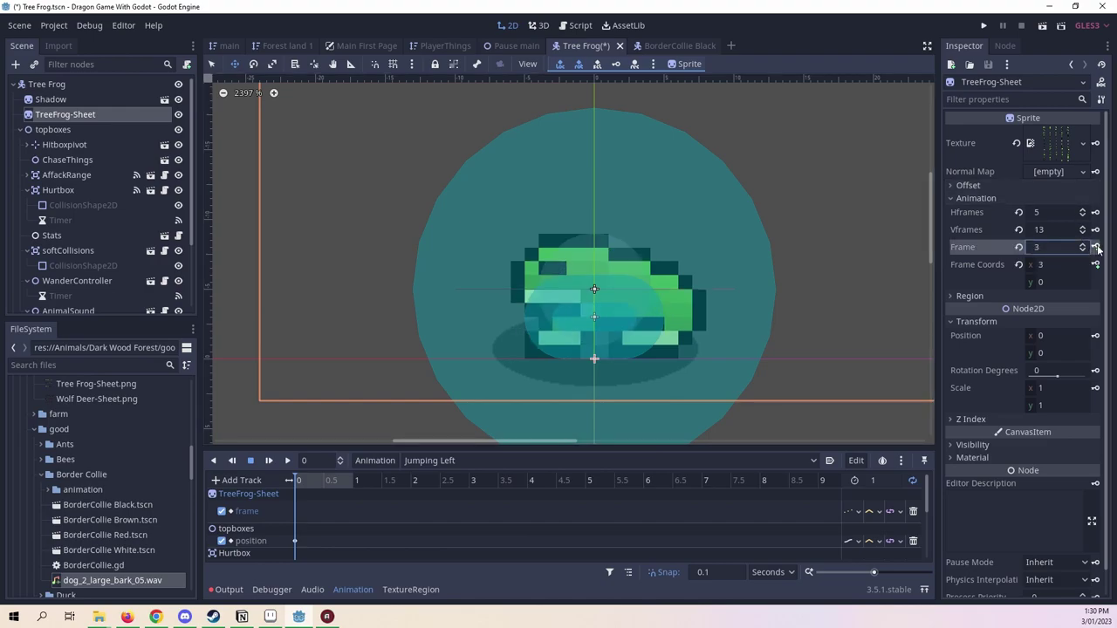
{"action": "left_click", "coordinate": [1096, 247]}
{"action": "left_click", "coordinate": [1097, 247]}
{"action": "left_click", "coordinate": [1097, 247]}
{"action": "left_click", "coordinate": [1096, 247]}
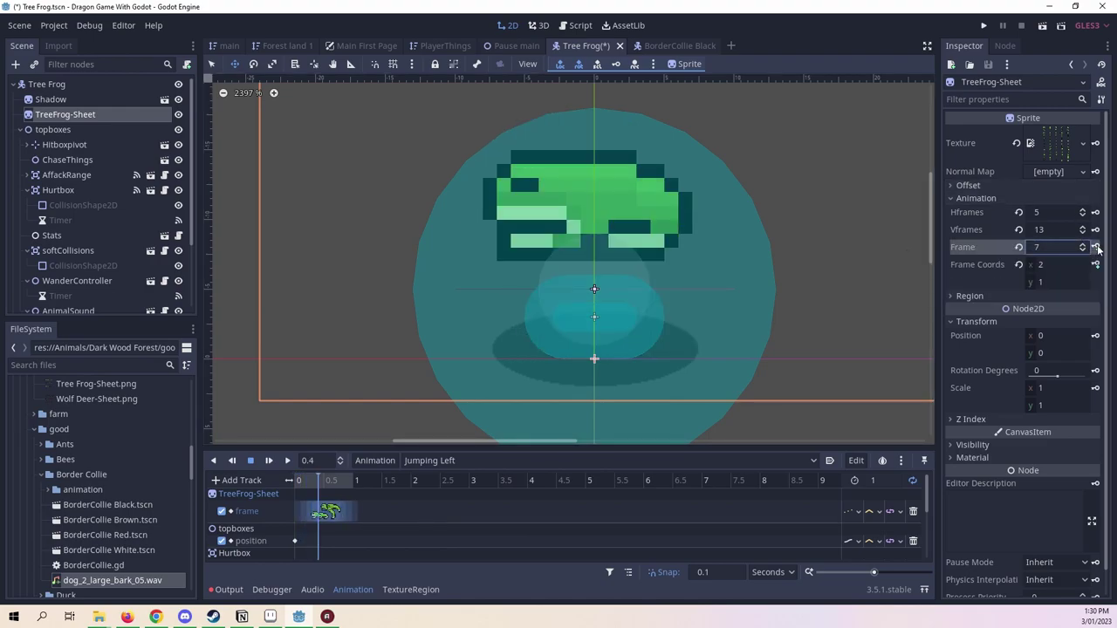
{"action": "left_click", "coordinate": [1097, 247]}
{"action": "left_click", "coordinate": [1096, 247]}
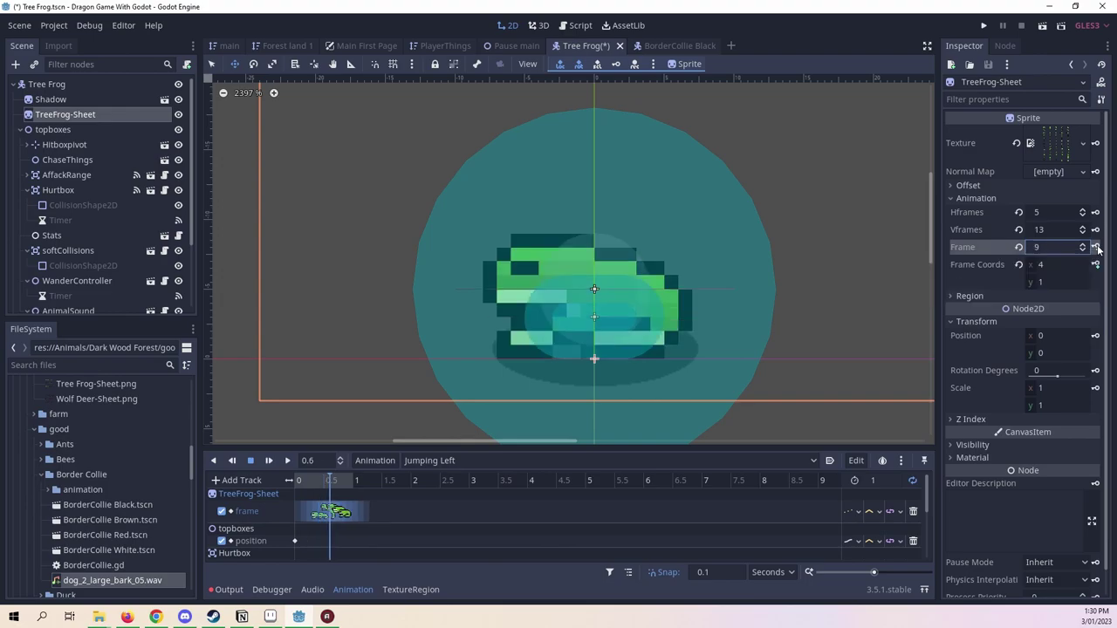
{"action": "left_click", "coordinate": [1096, 247]}
{"action": "left_click", "coordinate": [1096, 247]}
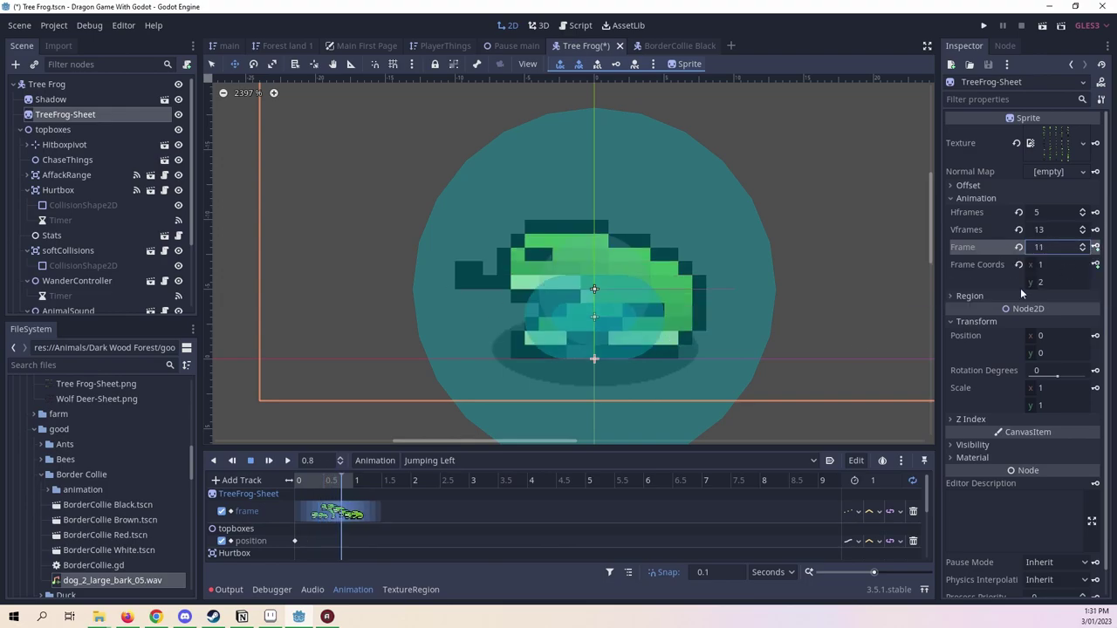
Play the jump to check it, then bring up the Tree Frog artwork in Aseprite.
{"action": "left_click", "coordinate": [287, 463]}
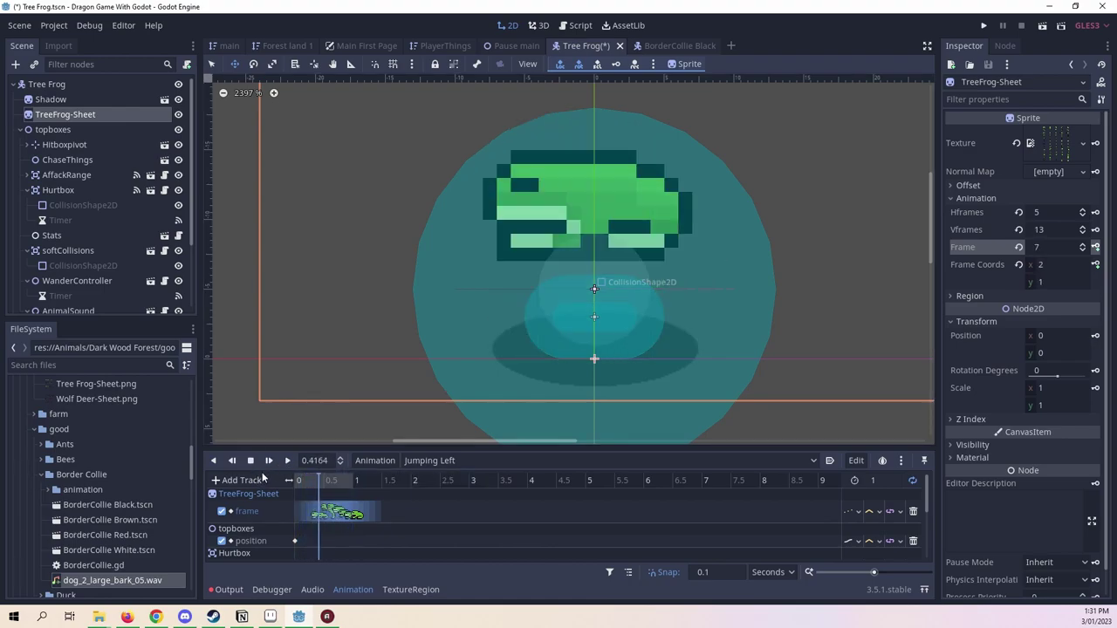
{"action": "left_click", "coordinate": [251, 463]}
{"action": "left_click", "coordinate": [269, 617]}
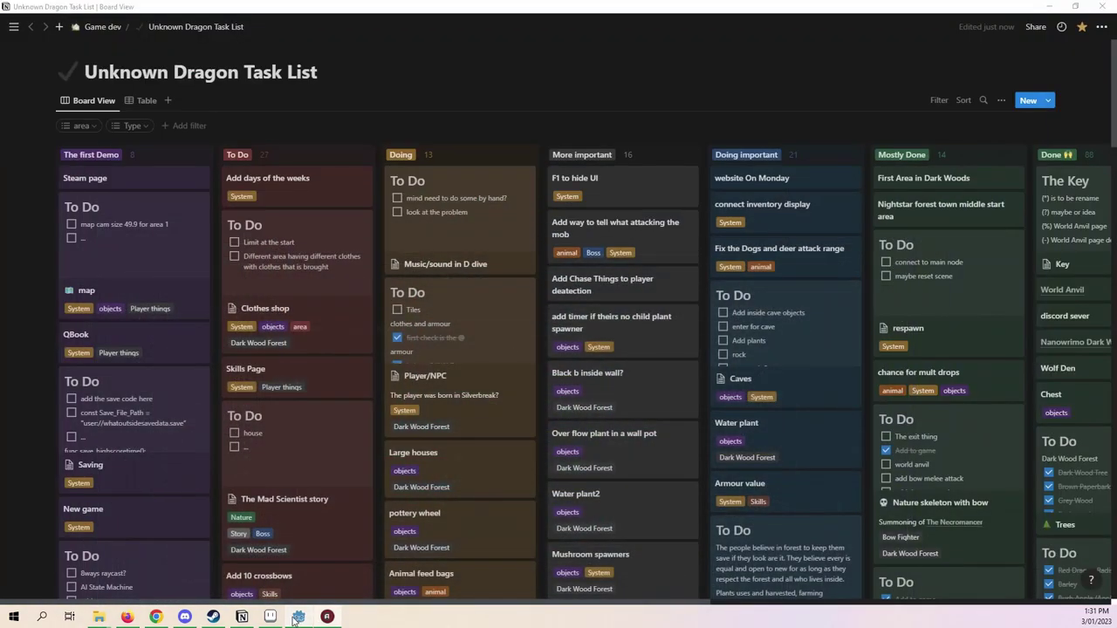
{"action": "left_click", "coordinate": [270, 618]}
{"action": "left_click", "coordinate": [269, 618]}
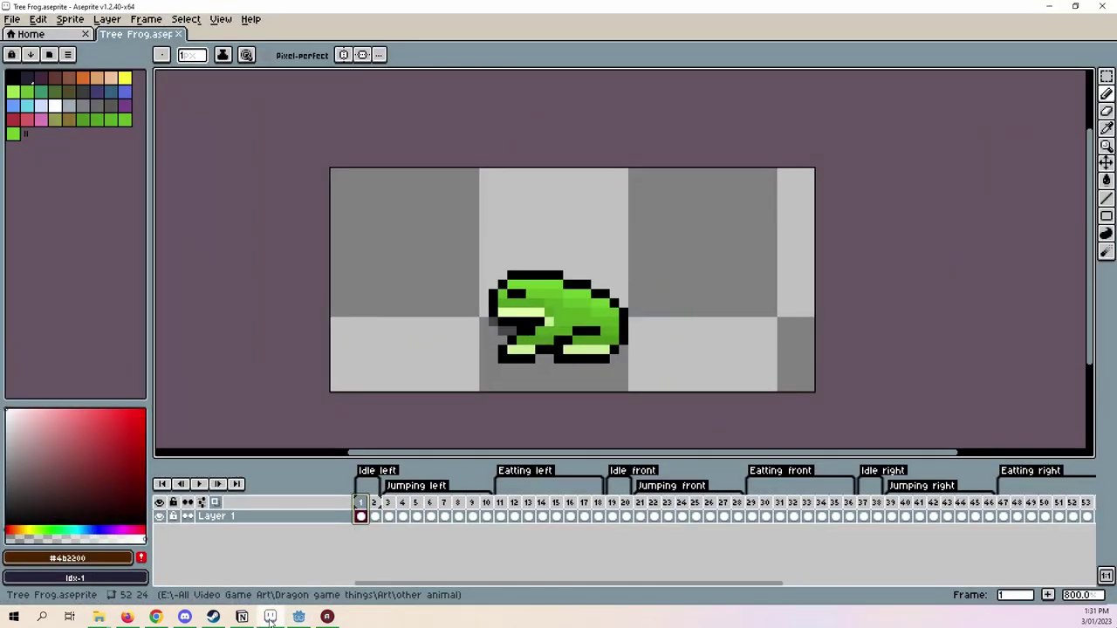
Glance at the Aseprite sprite sheet and the task board, then return to the Godot editor.
{"action": "left_click", "coordinate": [269, 618]}
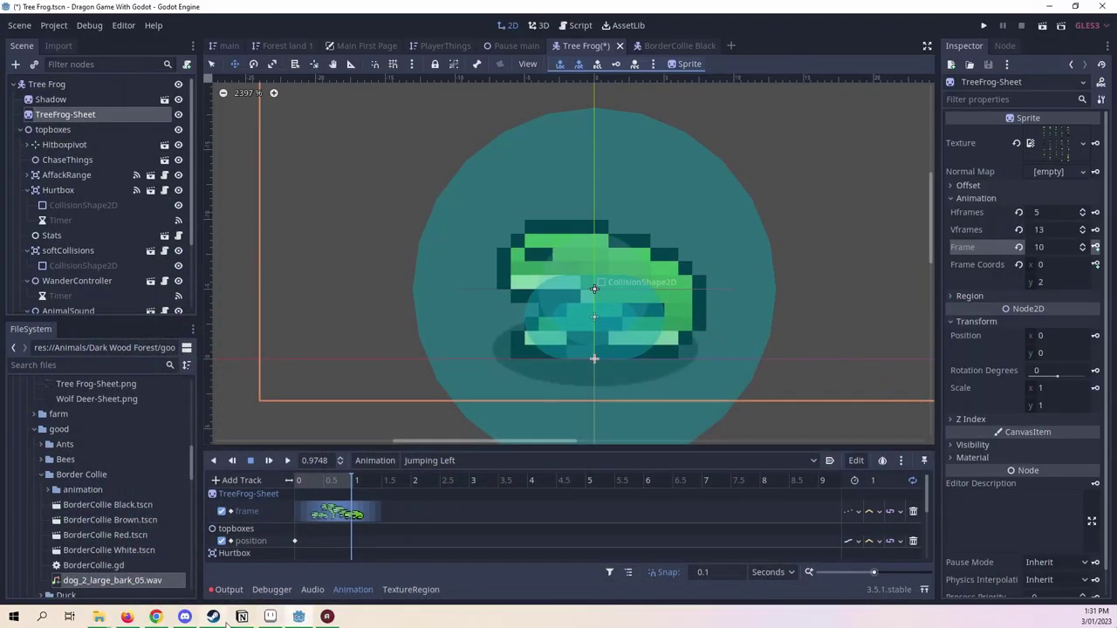
{"action": "left_click", "coordinate": [252, 618]}
{"action": "left_click", "coordinate": [244, 617]}
{"action": "left_click", "coordinate": [270, 618]}
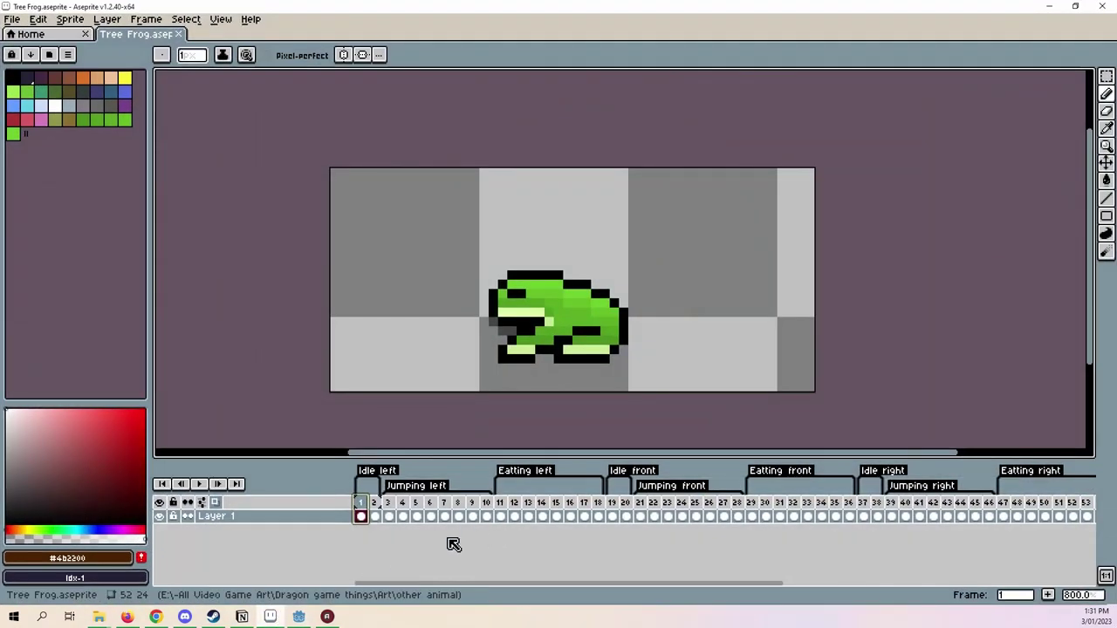
{"action": "key", "text": "alt+Tab"}
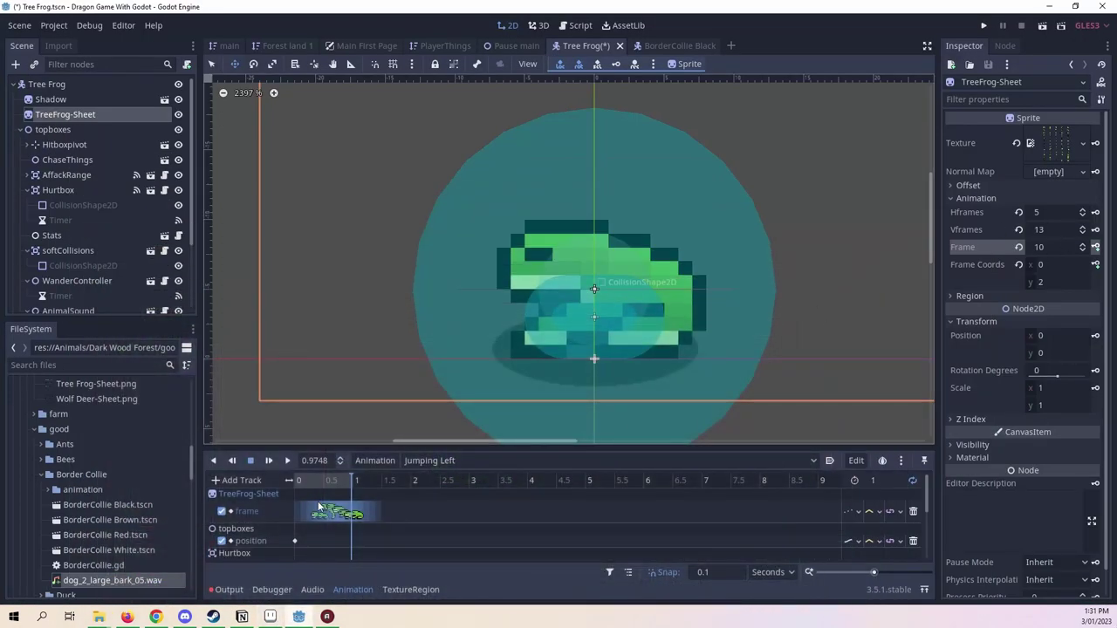
Scrub through the Jumping Left poses and compare them with the Aseprite artwork.
{"action": "left_click_drag", "start_coordinate": [348, 485], "coordinate": [419, 510]}
{"action": "left_click", "coordinate": [378, 512]}
{"action": "left_click", "coordinate": [390, 554]}
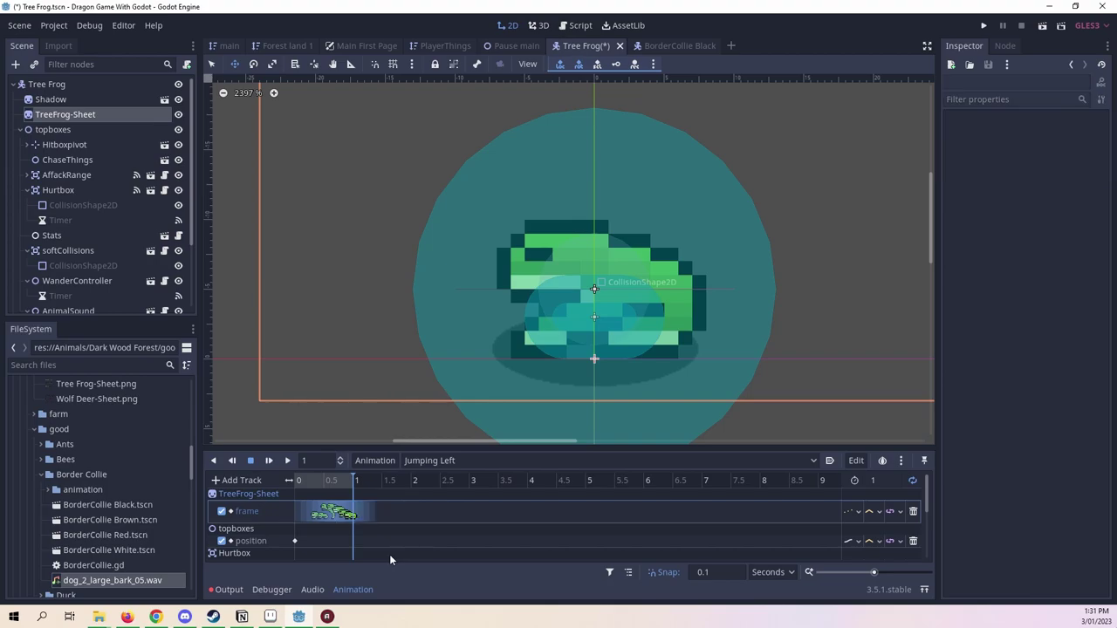
{"action": "left_click_drag", "start_coordinate": [342, 480], "coordinate": [215, 475]}
{"action": "left_click", "coordinate": [356, 480]}
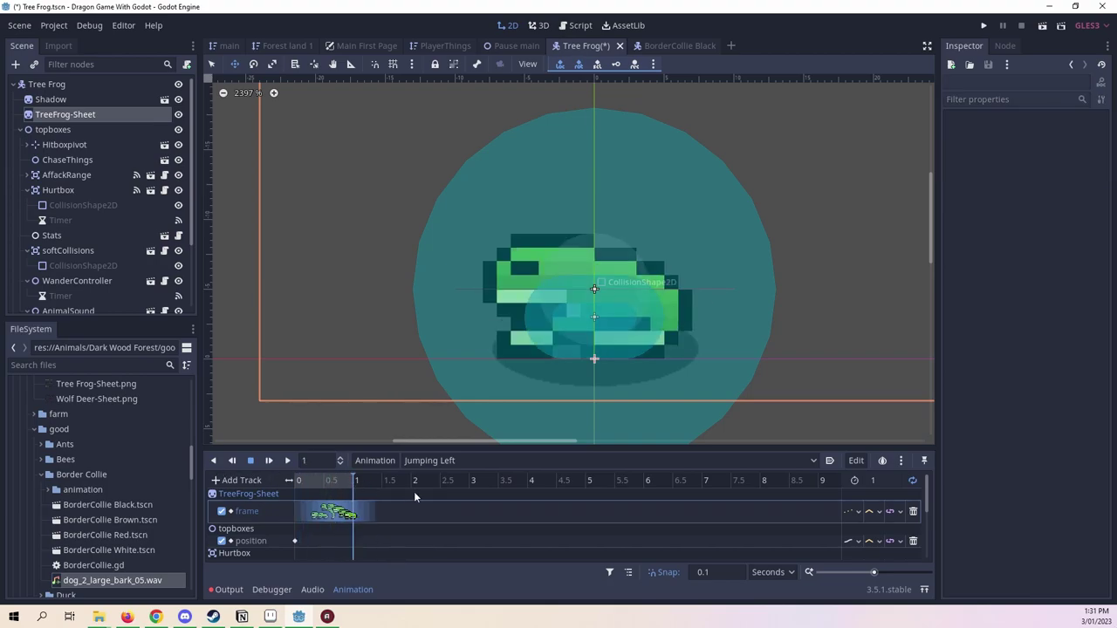
{"action": "left_click", "coordinate": [35, 118]}
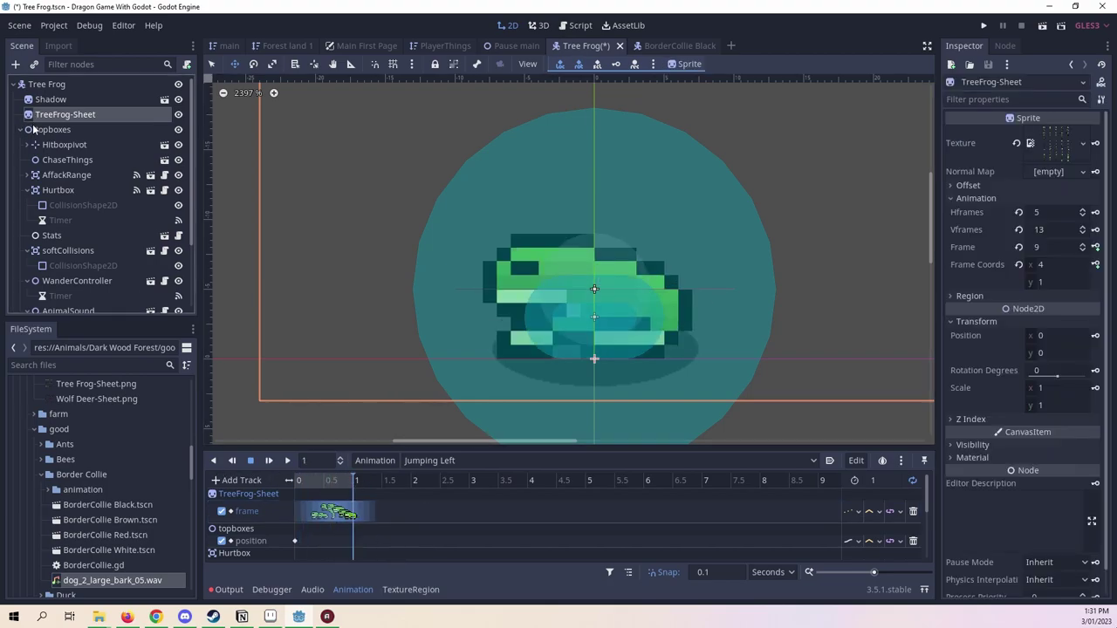
{"action": "left_click", "coordinate": [329, 617]}
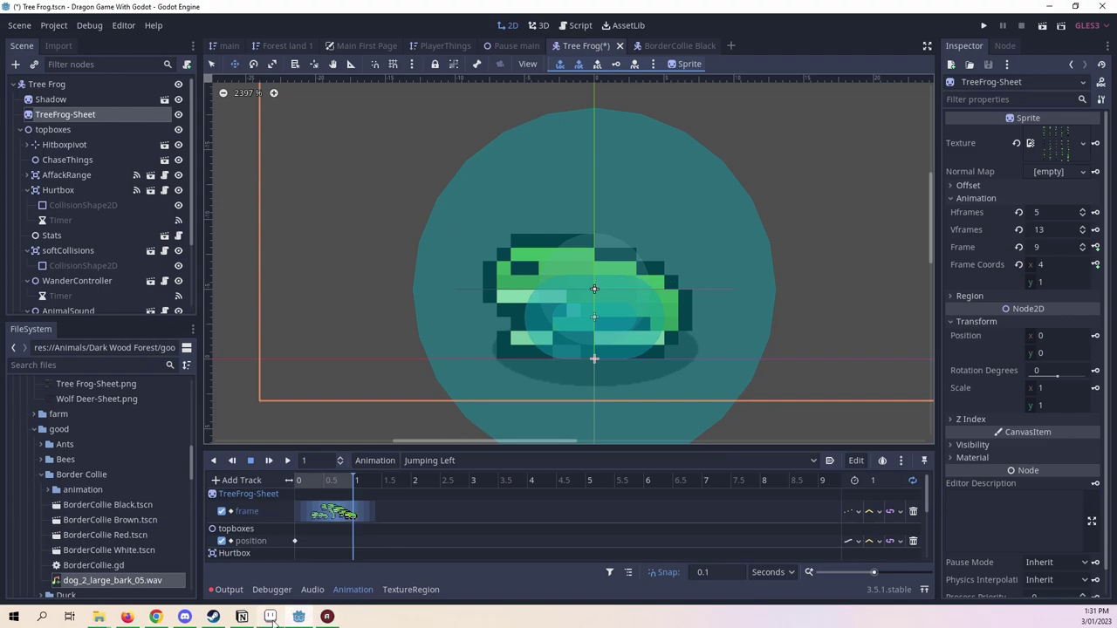
{"action": "left_click", "coordinate": [298, 617]}
Play Jumping Left from 0 and scrub back to 0.5 seconds.
{"action": "left_click_drag", "start_coordinate": [342, 480], "coordinate": [262, 485]}
{"action": "left_click", "coordinate": [287, 461]}
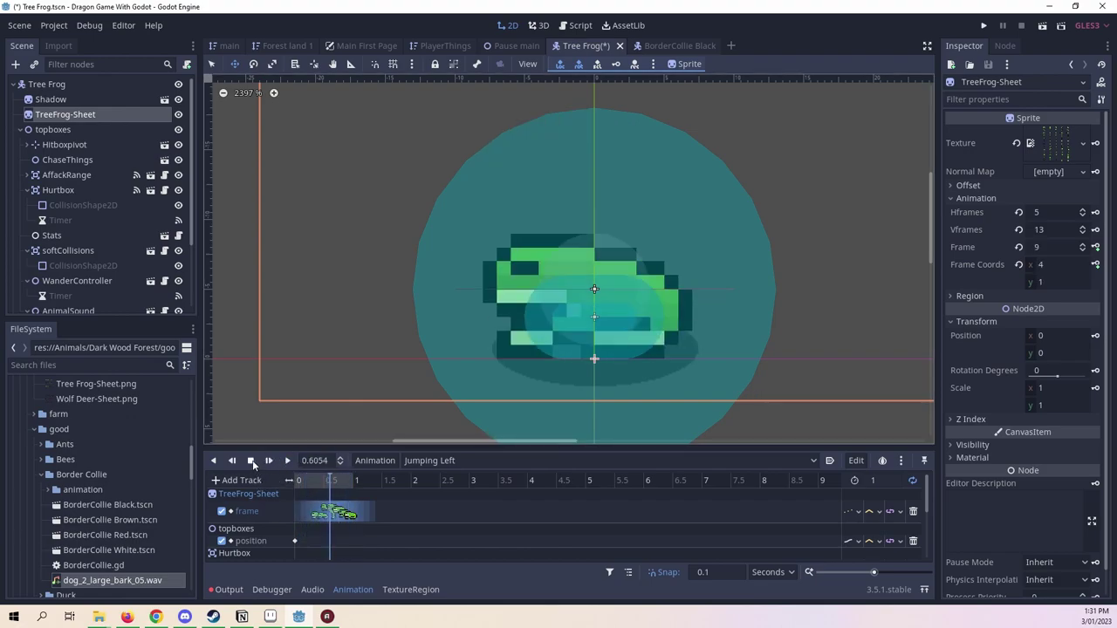
{"action": "left_click", "coordinate": [249, 461]}
{"action": "left_click", "coordinate": [353, 480]}
{"action": "left_click_drag", "start_coordinate": [352, 481], "coordinate": [328, 480]}
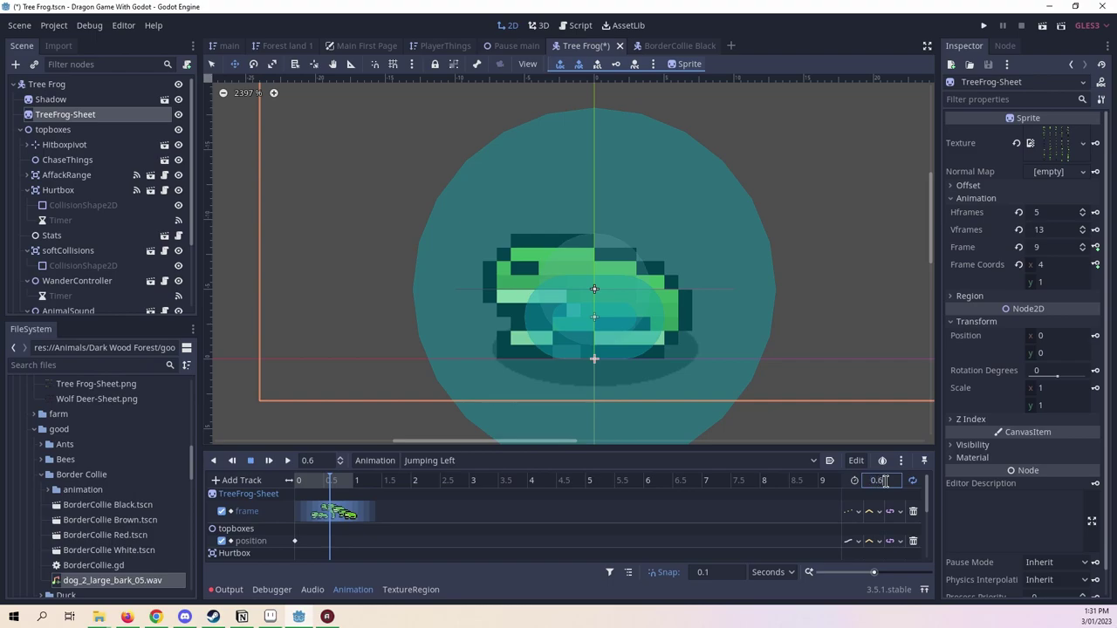
Replay the 0.7-second Jumping Left hop and scrub through 0.6, 0.7 and 0.3 seconds.
{"action": "left_click", "coordinate": [284, 461]}
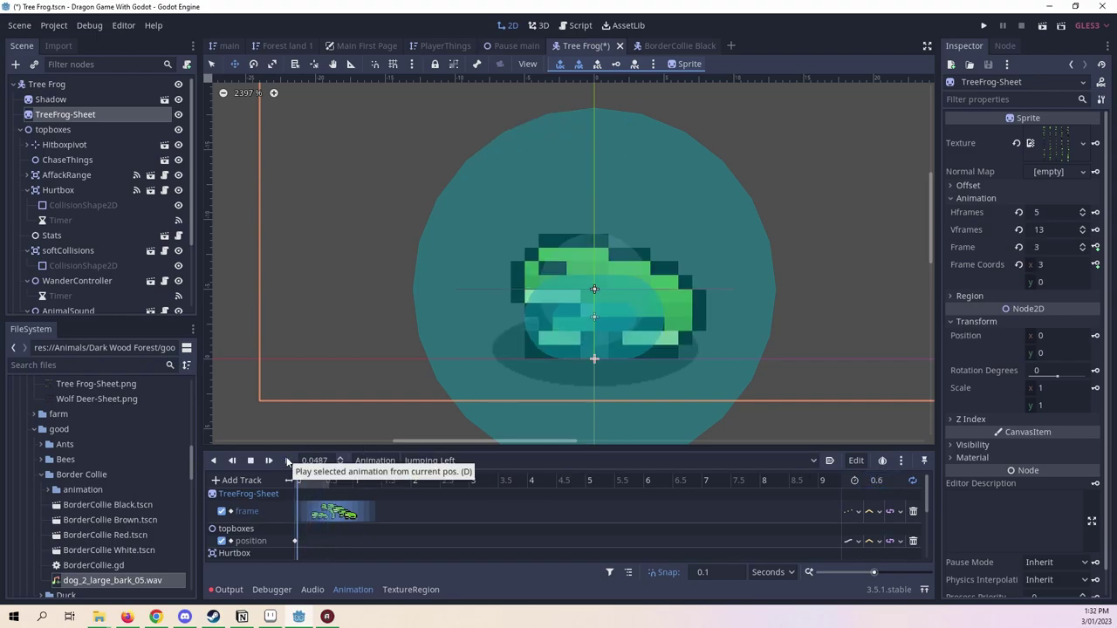
{"action": "left_click", "coordinate": [268, 461]}
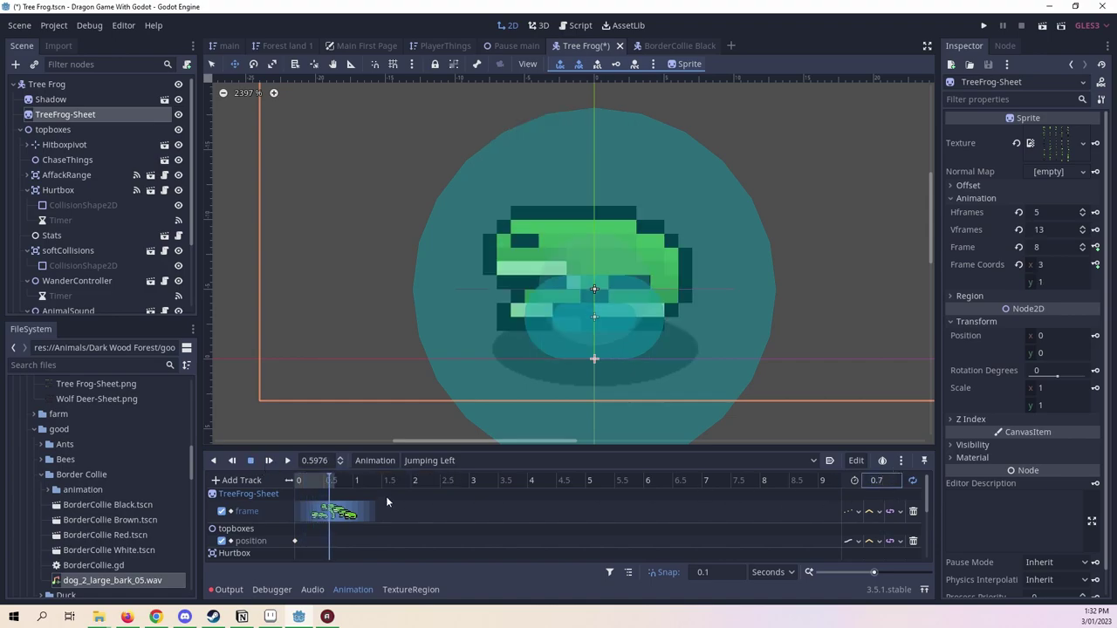
{"action": "left_click", "coordinate": [286, 460]}
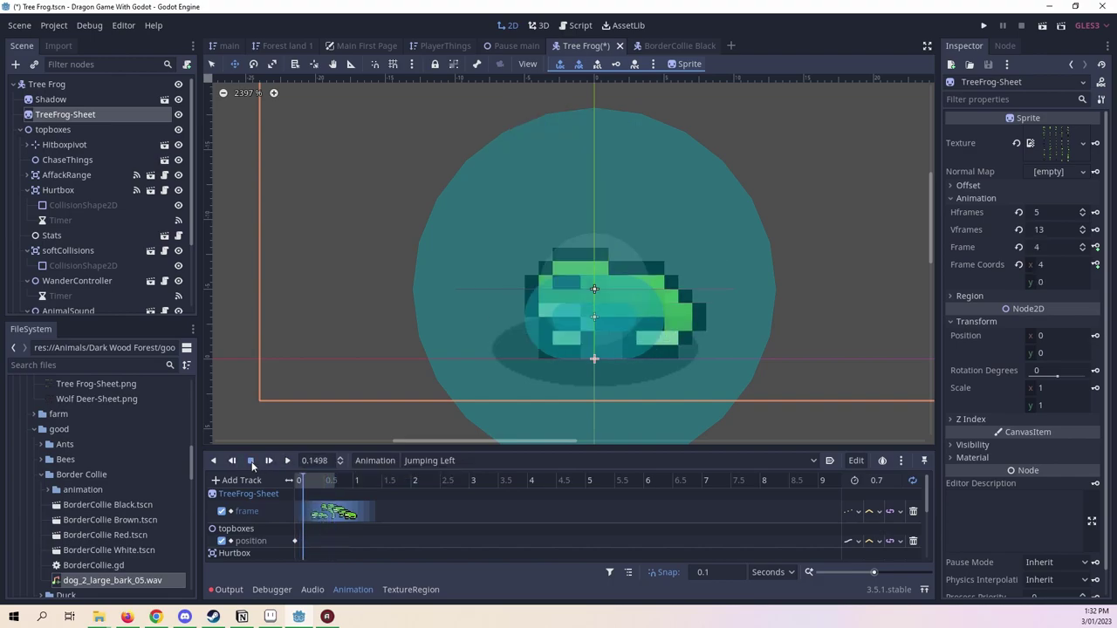
{"action": "left_click", "coordinate": [329, 482]}
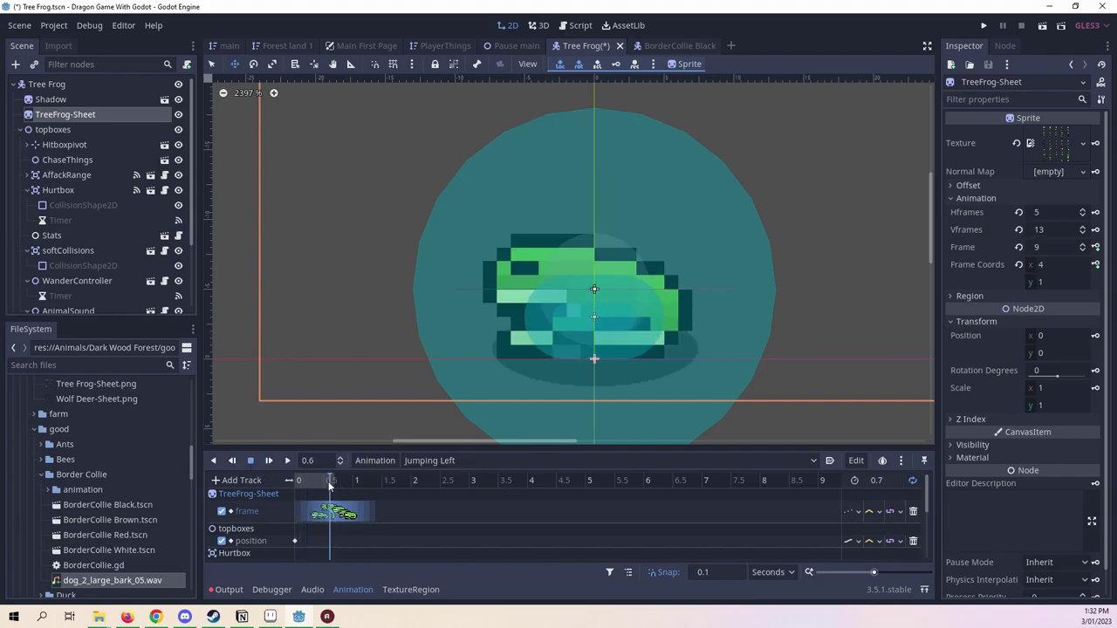
{"action": "left_click_drag", "start_coordinate": [330, 485], "coordinate": [219, 468]}
{"action": "left_click", "coordinate": [293, 462]}
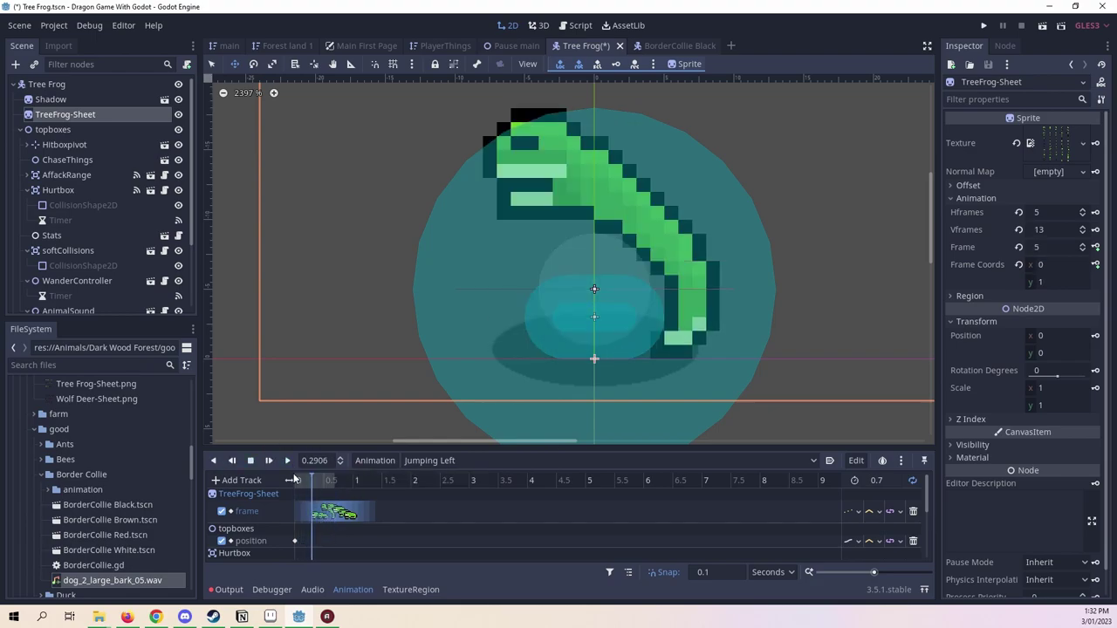
{"action": "left_click", "coordinate": [251, 461]}
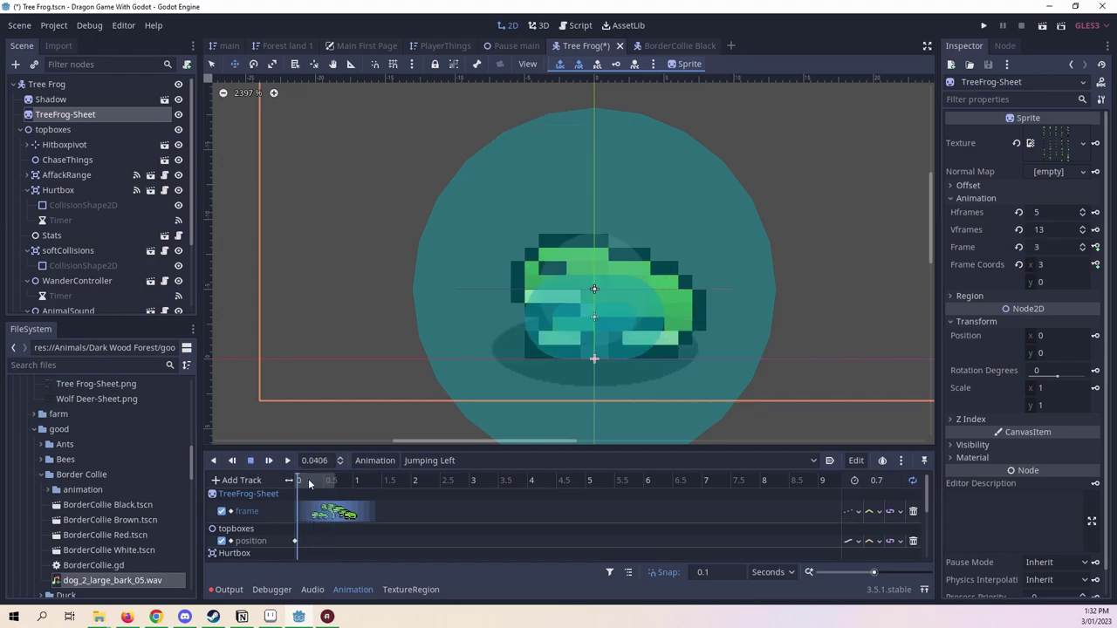
{"action": "left_click", "coordinate": [314, 480]}
{"action": "left_click_drag", "start_coordinate": [316, 483], "coordinate": [281, 480]}
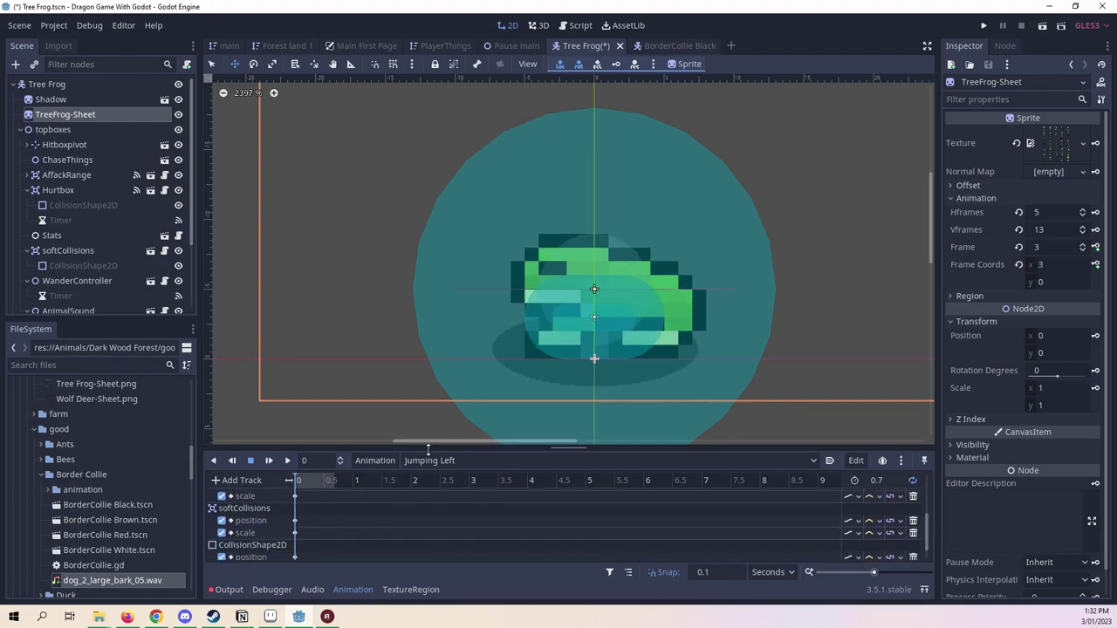
Duplicate all the hitbox keys at time 0 onto 0.7 seconds.
{"action": "left_click_drag", "start_coordinate": [426, 446], "coordinate": [402, 168]}
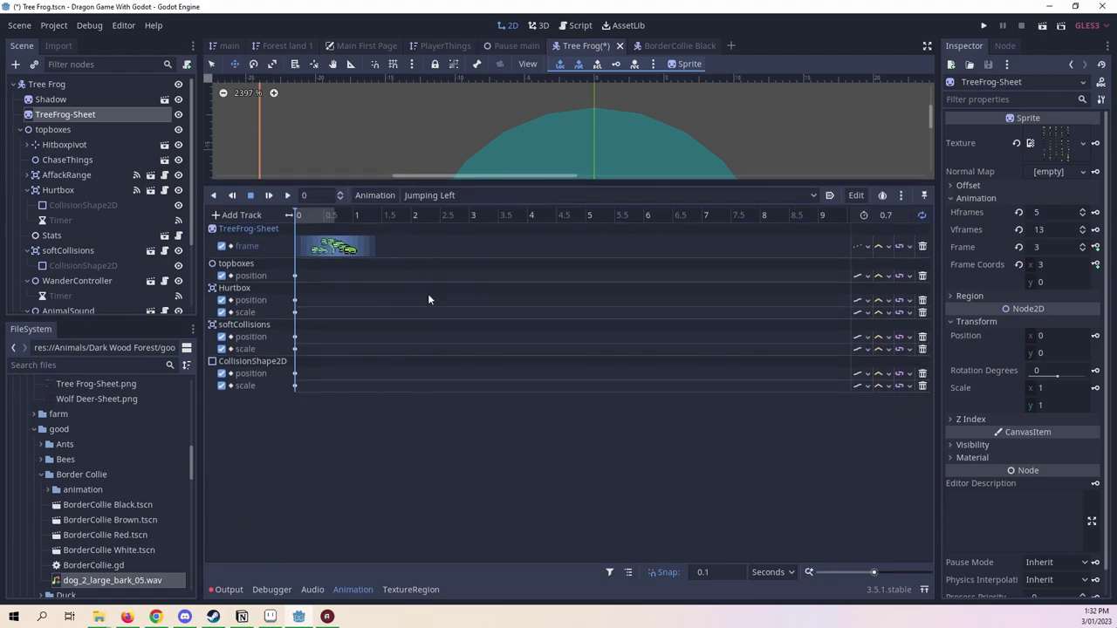
{"action": "left_click_drag", "start_coordinate": [428, 482], "coordinate": [292, 276]}
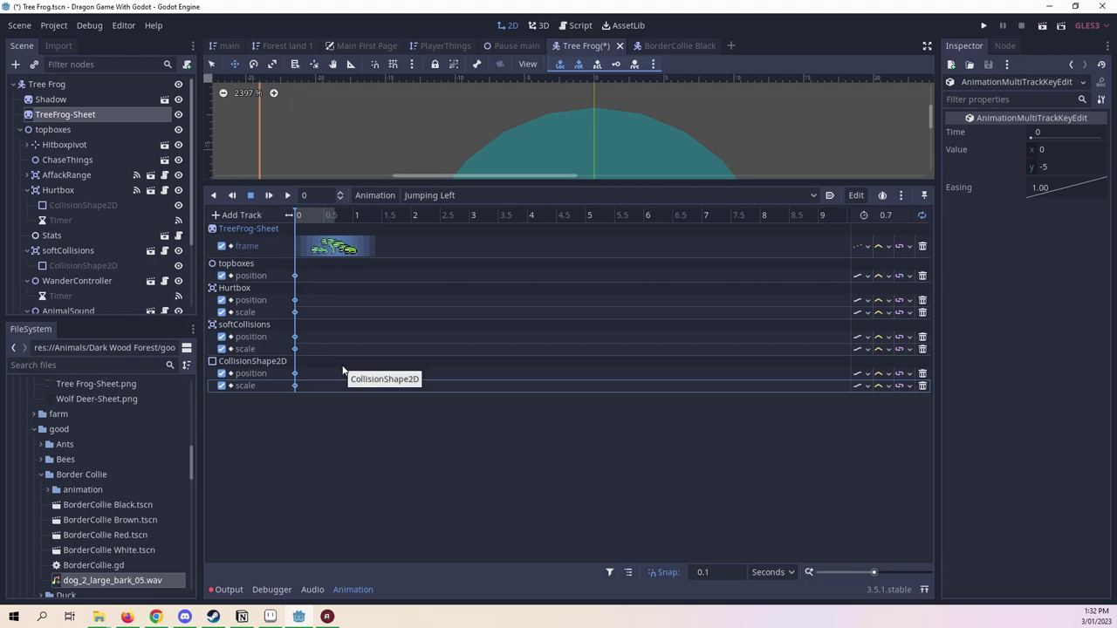
{"action": "left_click", "coordinate": [335, 215]}
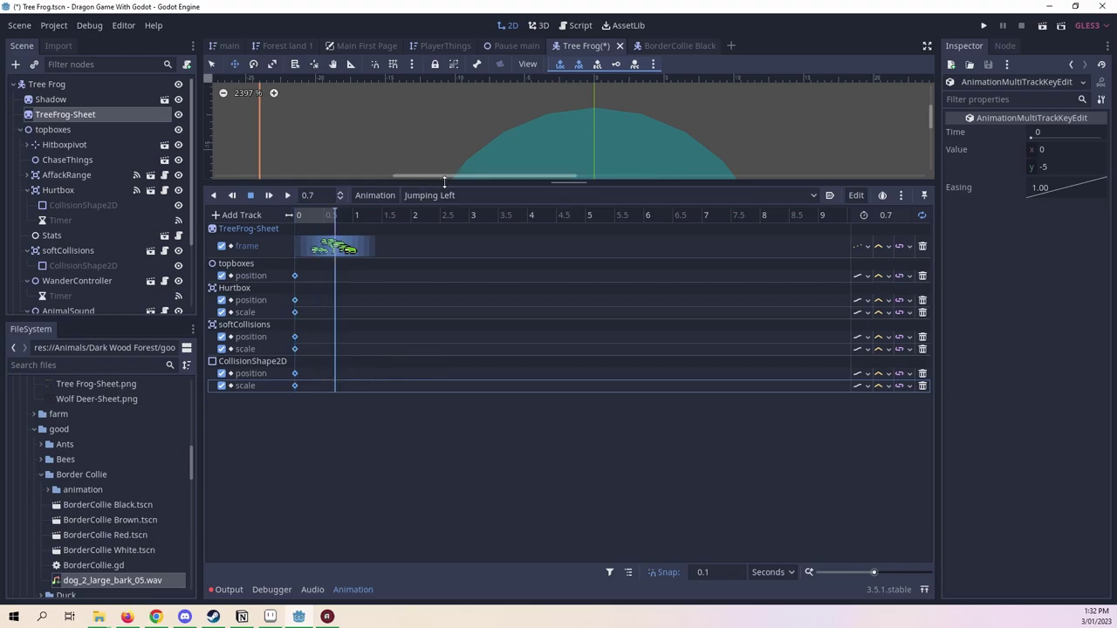
{"action": "left_click_drag", "start_coordinate": [441, 180], "coordinate": [479, 337]}
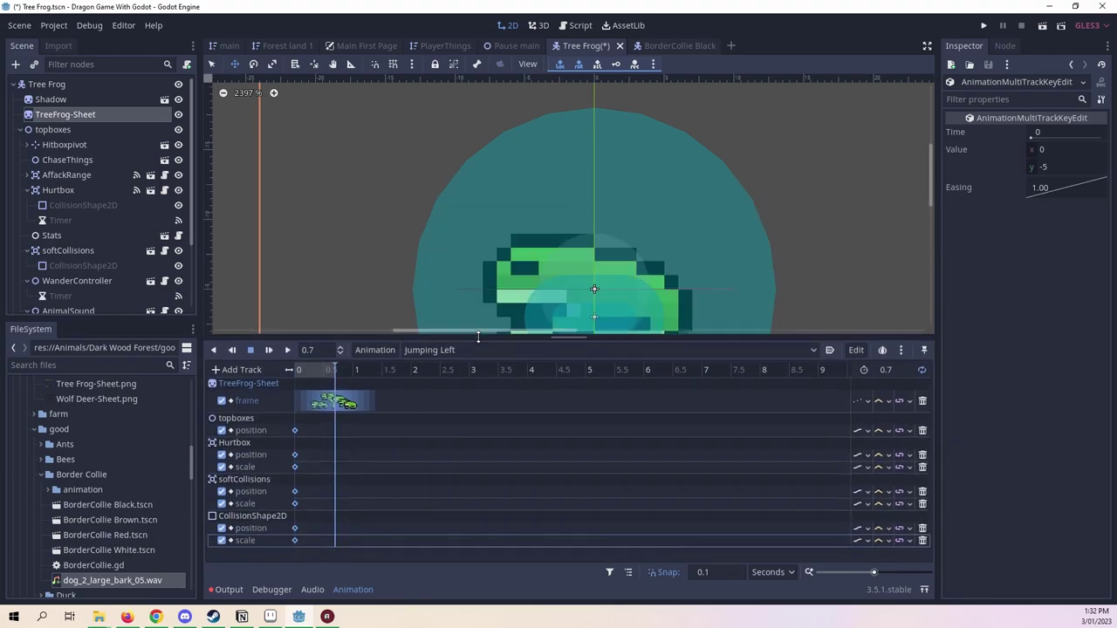
{"action": "key", "text": "ctrl+d"}
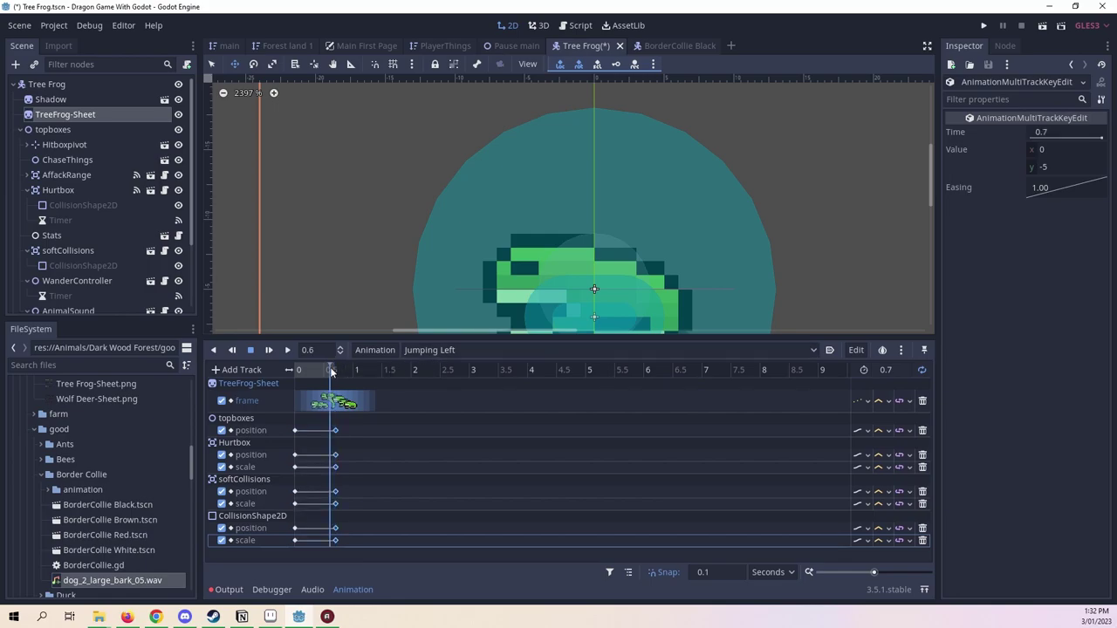
Scrub the playhead from the start forward to the jump frame.
{"action": "left_click", "coordinate": [326, 370]}
{"action": "left_click_drag", "start_coordinate": [326, 370], "coordinate": [305, 370]}
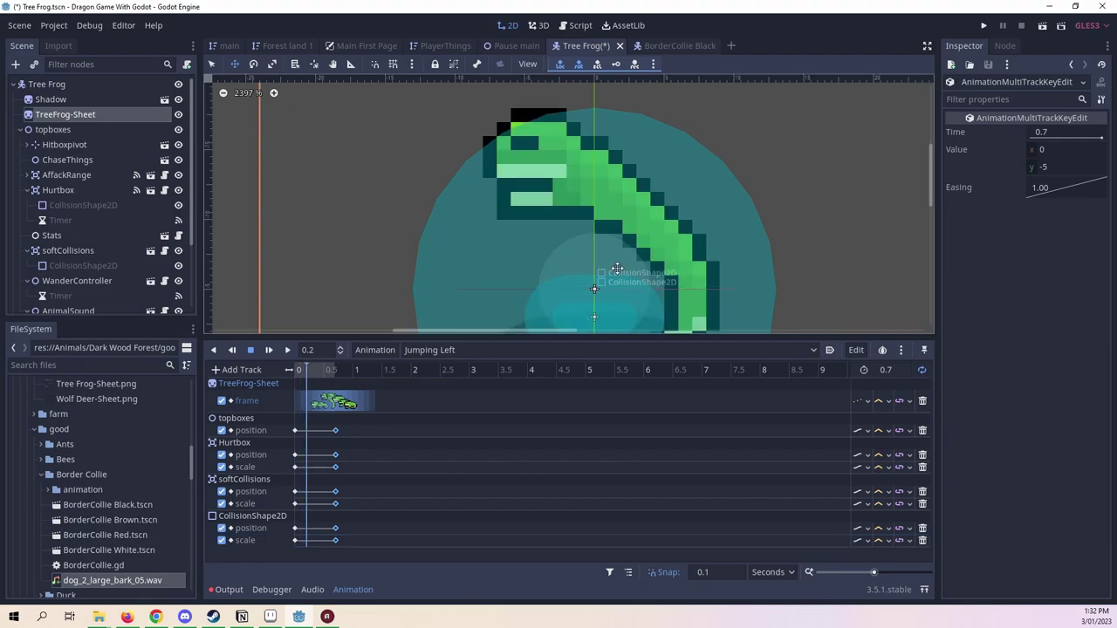
{"action": "scroll", "coordinate": [602, 262], "scroll_direction": "down", "scroll_amount": 2}
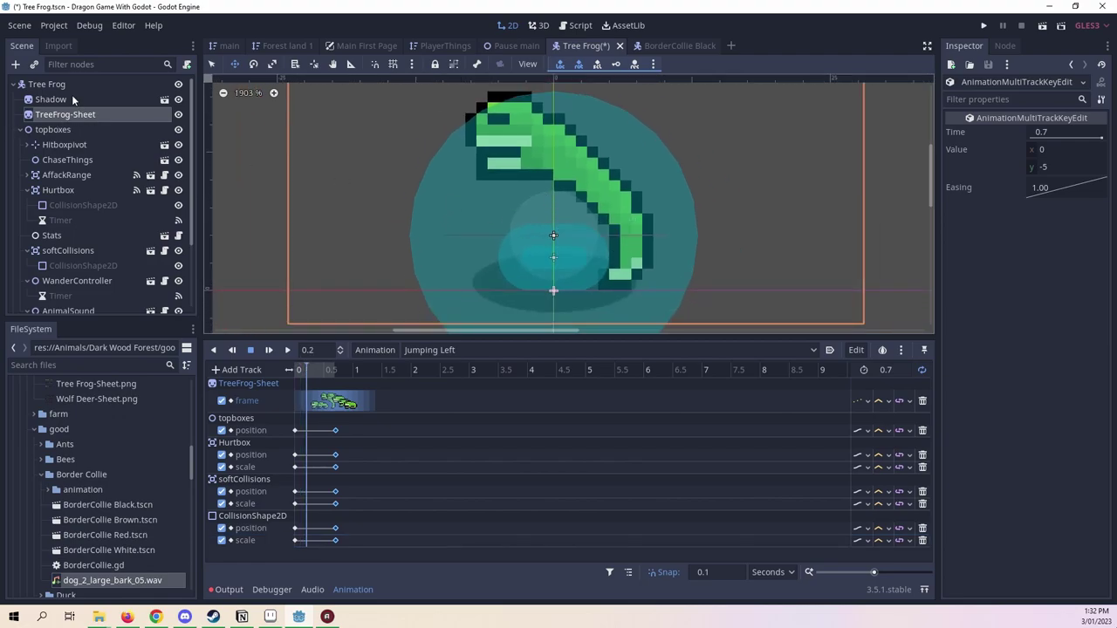
{"action": "left_click_drag", "start_coordinate": [302, 370], "coordinate": [280, 368]}
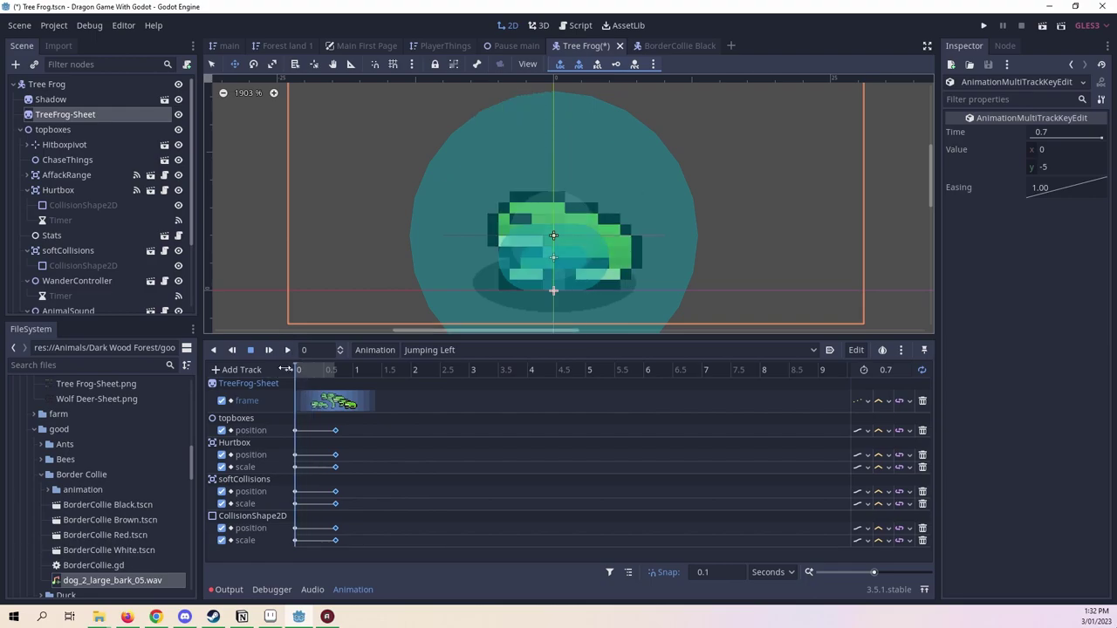
{"action": "left_click_drag", "start_coordinate": [284, 369], "coordinate": [308, 368]}
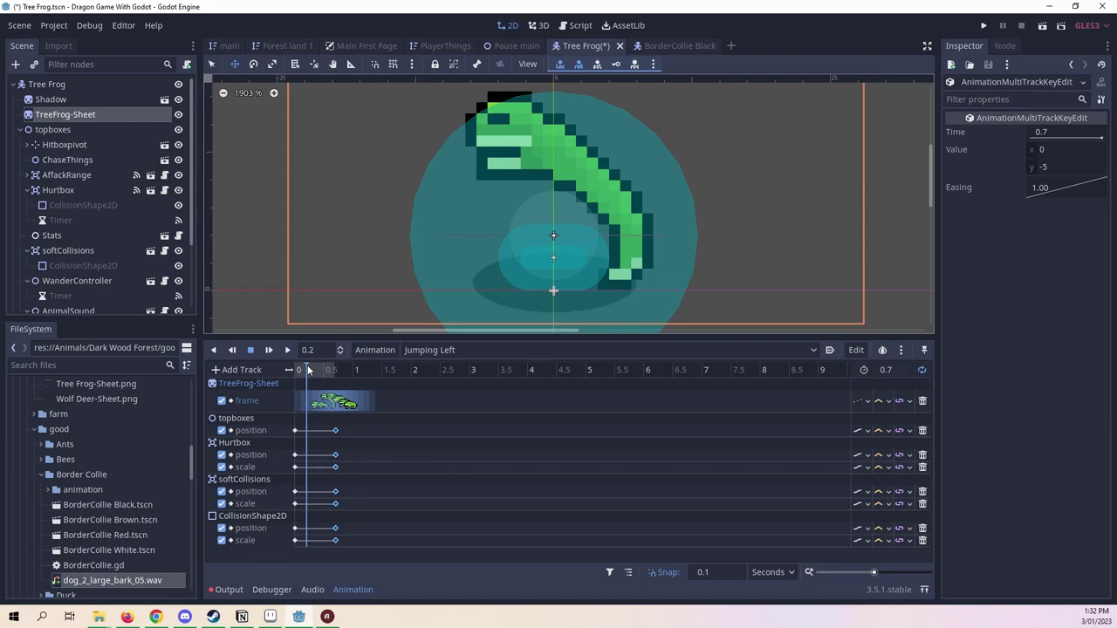
Raise the topboxes hitboxes to y -9 and key their position at 0.2.
{"action": "left_click", "coordinate": [60, 130]}
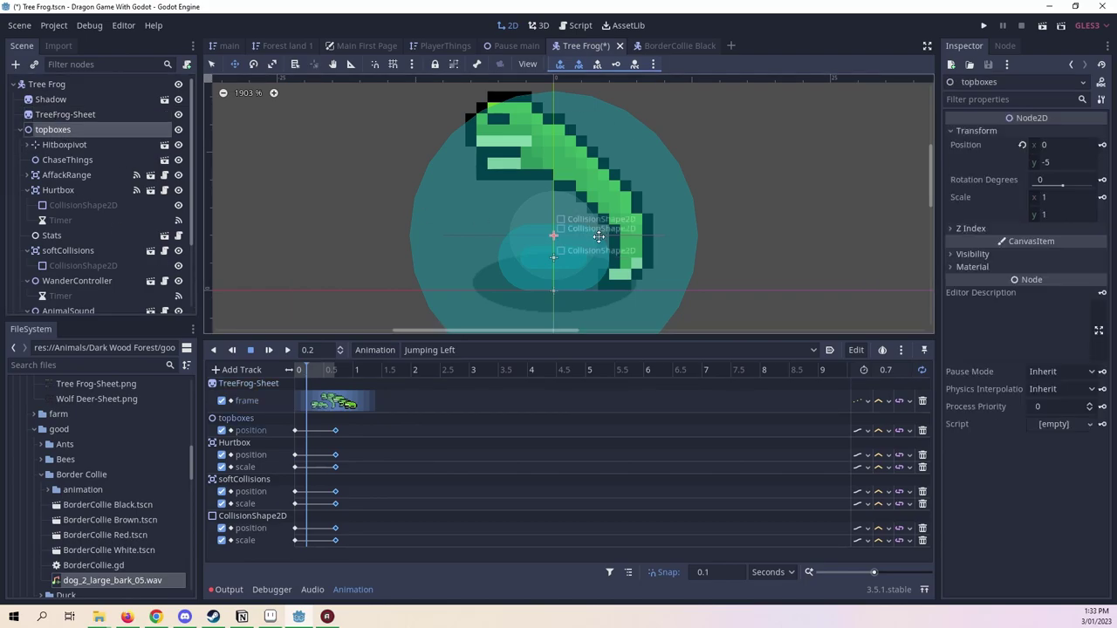
{"action": "key", "text": "Up"}
{"action": "key", "text": "Up"}
{"action": "key", "text": "Up"}
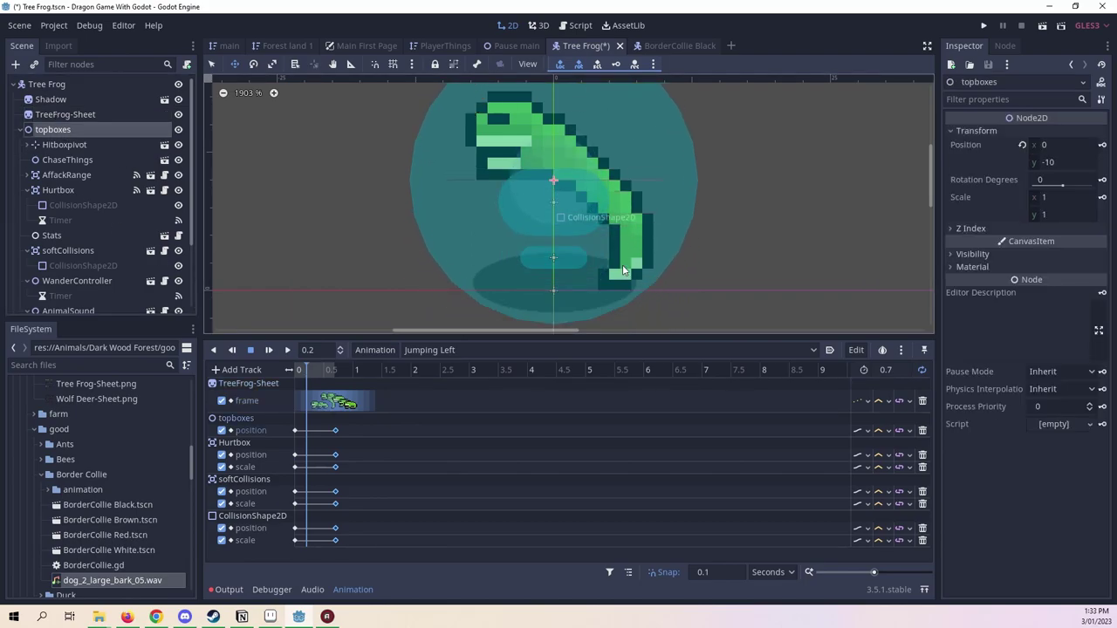
{"action": "scroll", "coordinate": [622, 264], "scroll_direction": "down", "scroll_amount": 1}
{"action": "middle_click_drag", "start_coordinate": [798, 232], "coordinate": [790, 233]}
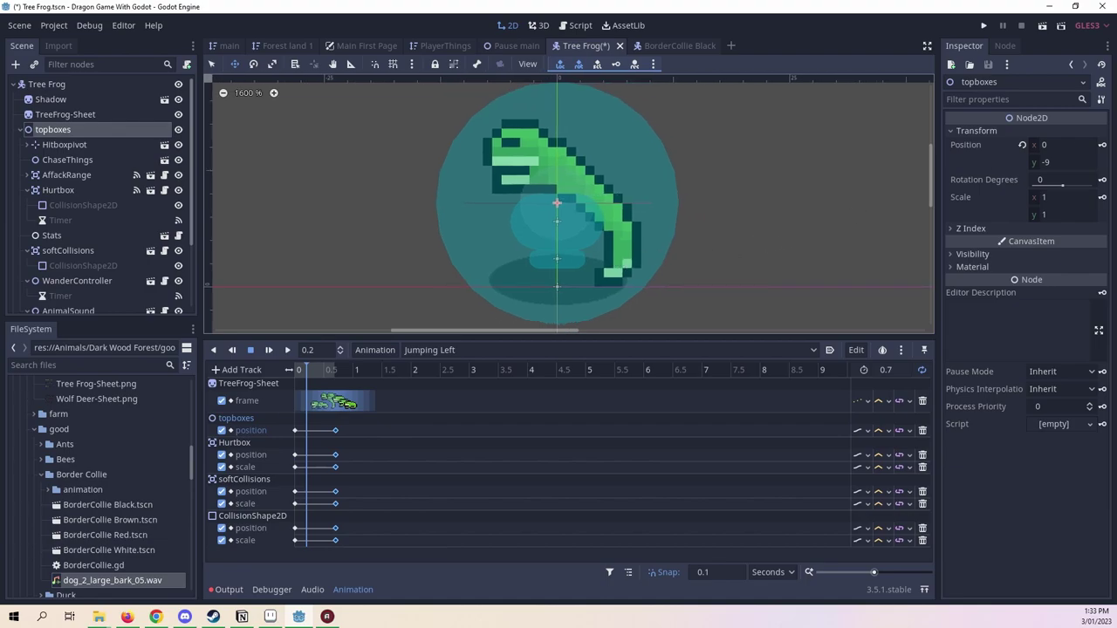
{"action": "left_click", "coordinate": [1103, 145]}
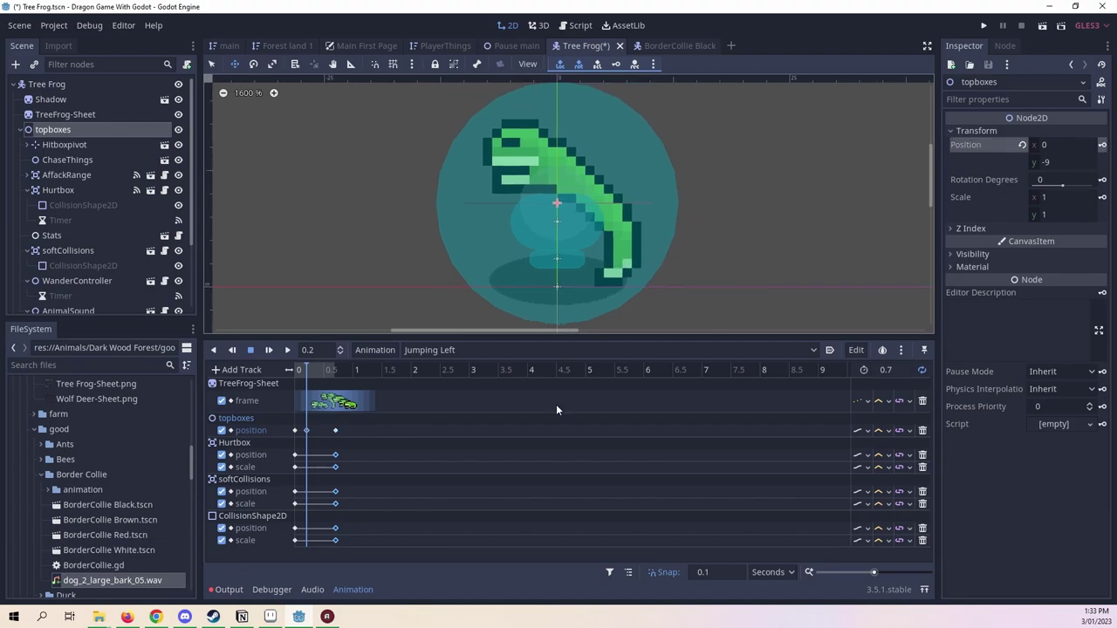
Preview the jump, then set the topboxes position track's update mode to Discrete.
{"action": "left_click", "coordinate": [313, 369]}
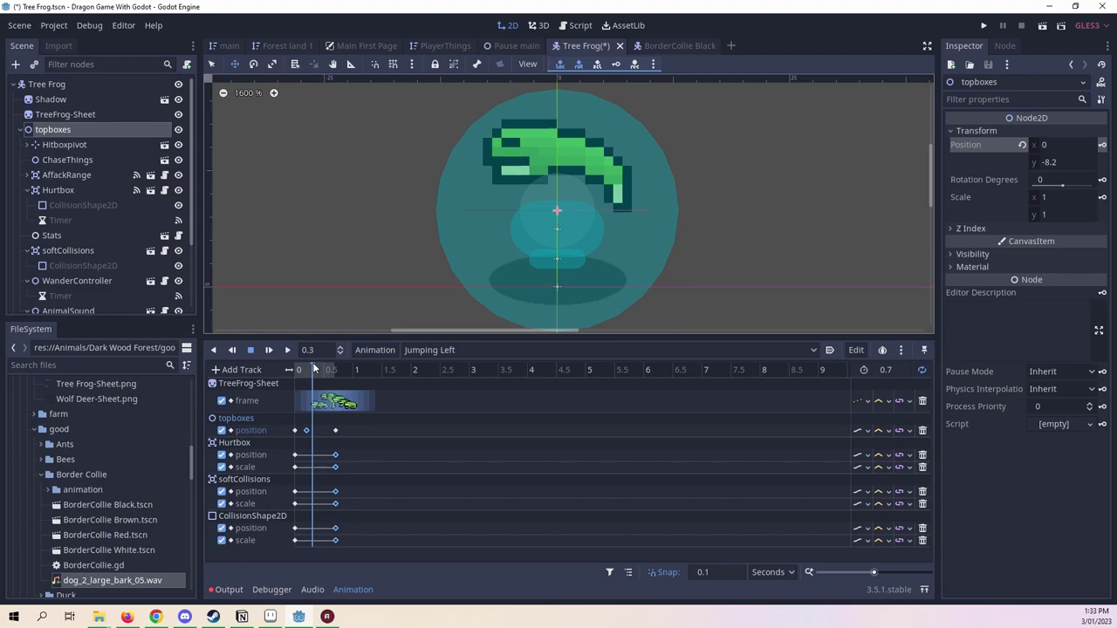
{"action": "left_click_drag", "start_coordinate": [314, 369], "coordinate": [294, 369]}
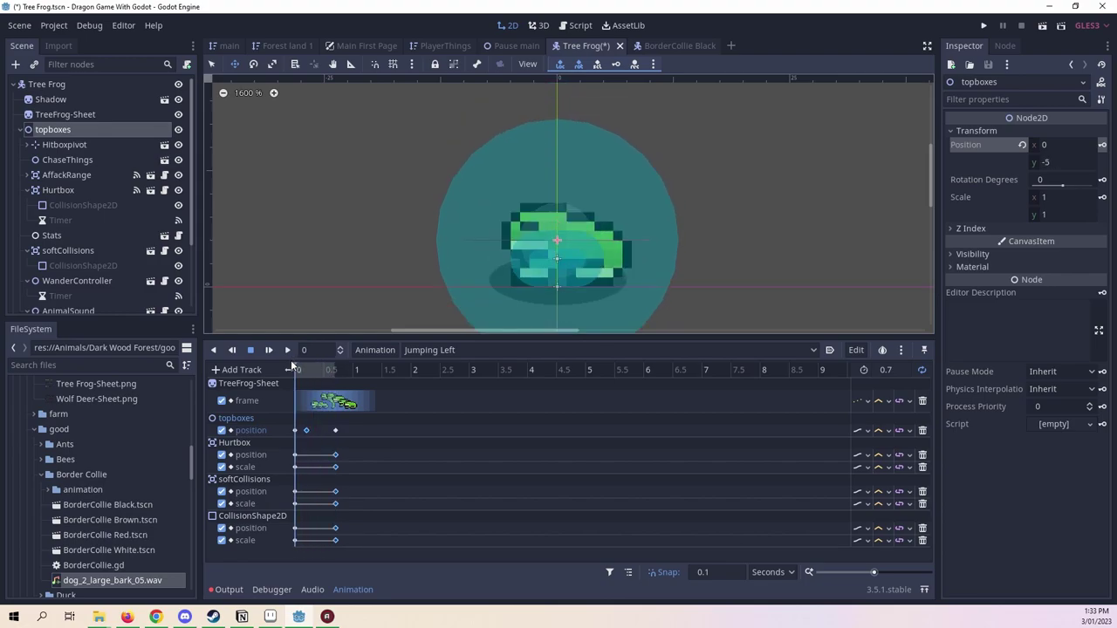
{"action": "left_click", "coordinate": [285, 351]}
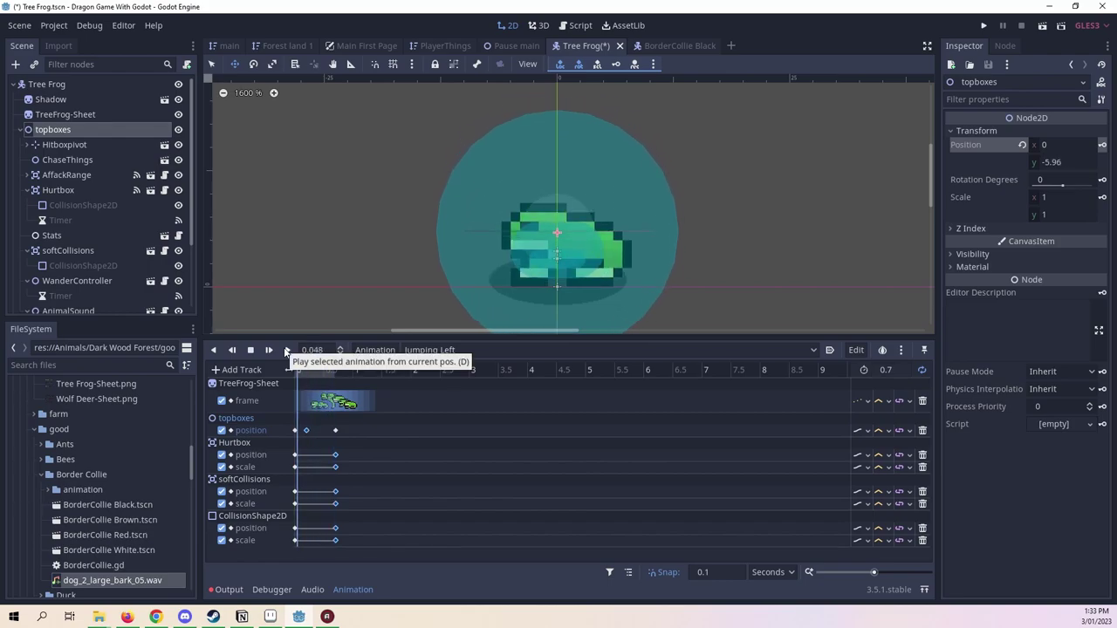
{"action": "left_click", "coordinate": [316, 370]}
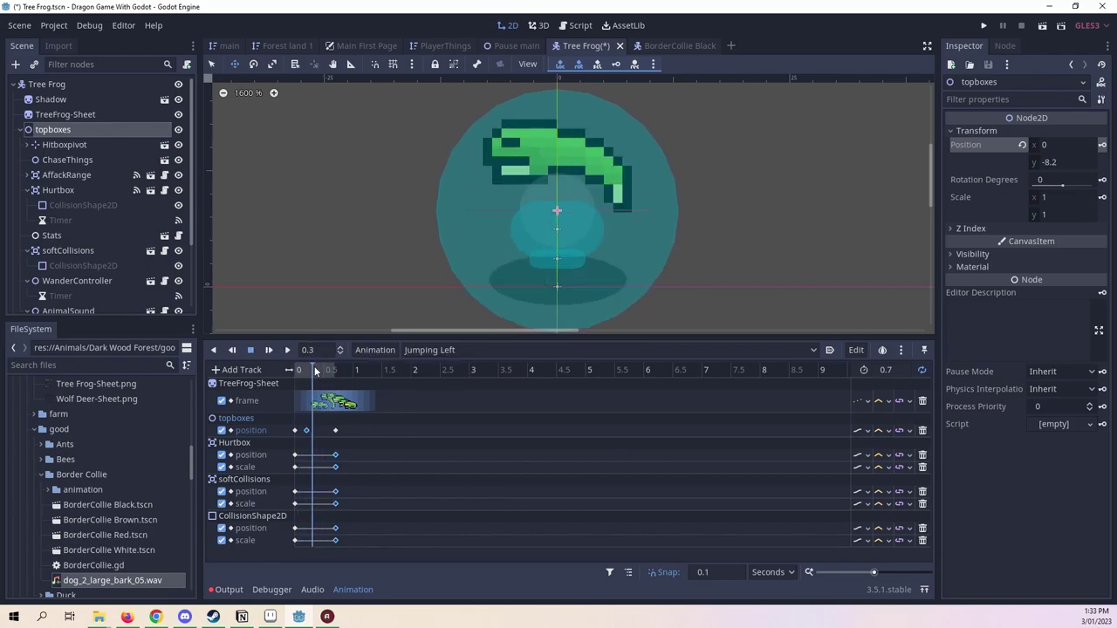
{"action": "left_click_drag", "start_coordinate": [312, 370], "coordinate": [307, 370]}
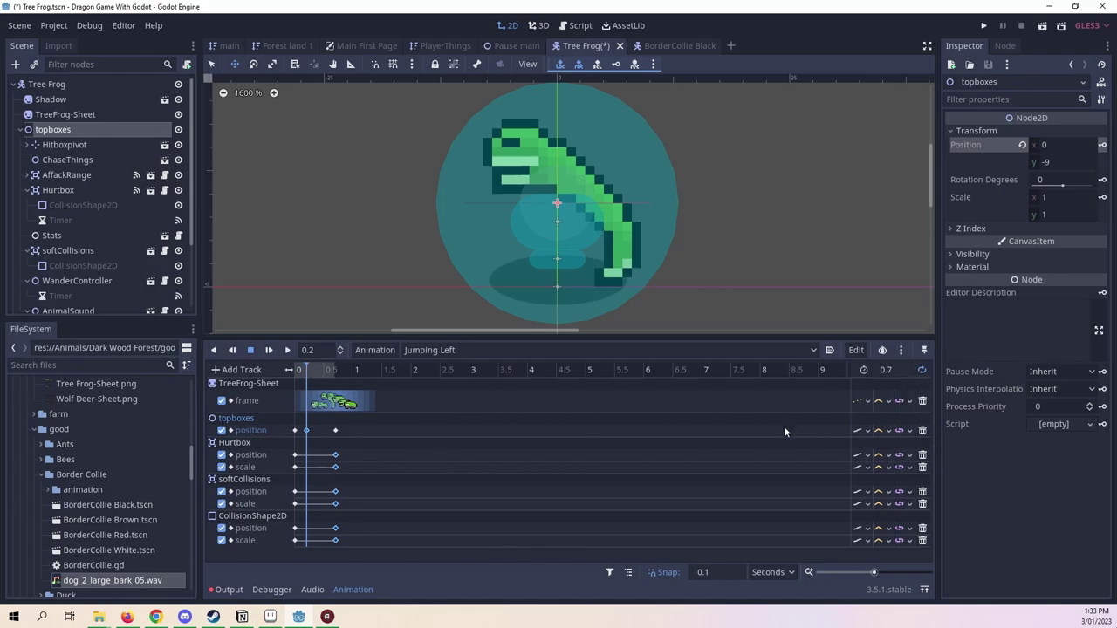
{"action": "left_click", "coordinate": [866, 430]}
{"action": "left_click", "coordinate": [873, 464]}
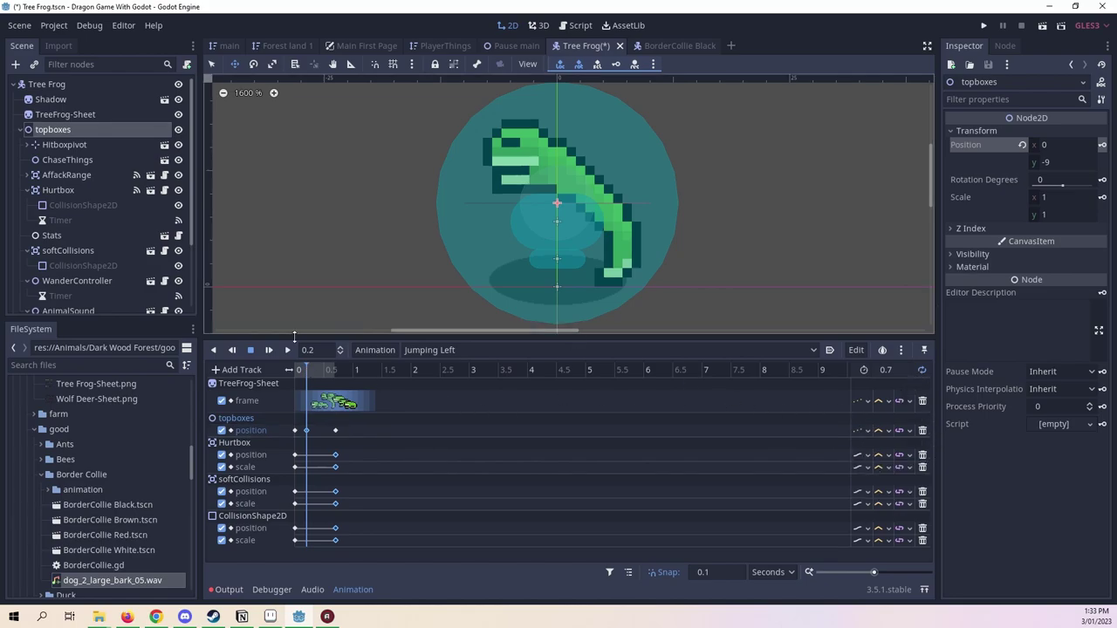
Lower the topboxes to y -7 for landing, key it at 0.5, and scrub to preview.
{"action": "left_click", "coordinate": [287, 349]}
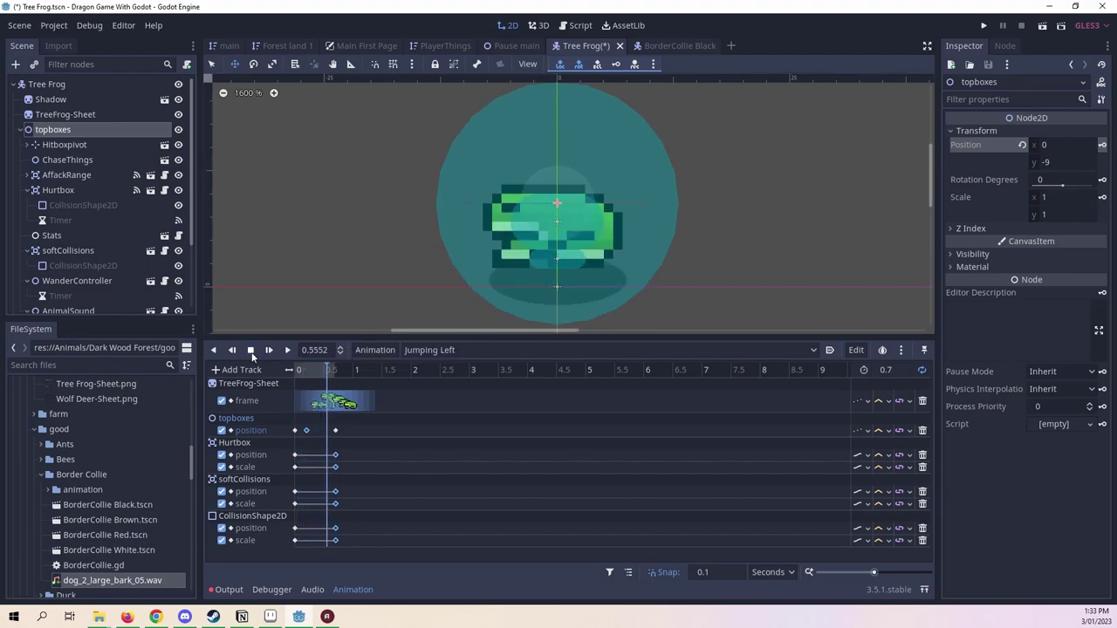
{"action": "left_click", "coordinate": [318, 373]}
{"action": "left_click", "coordinate": [323, 373]}
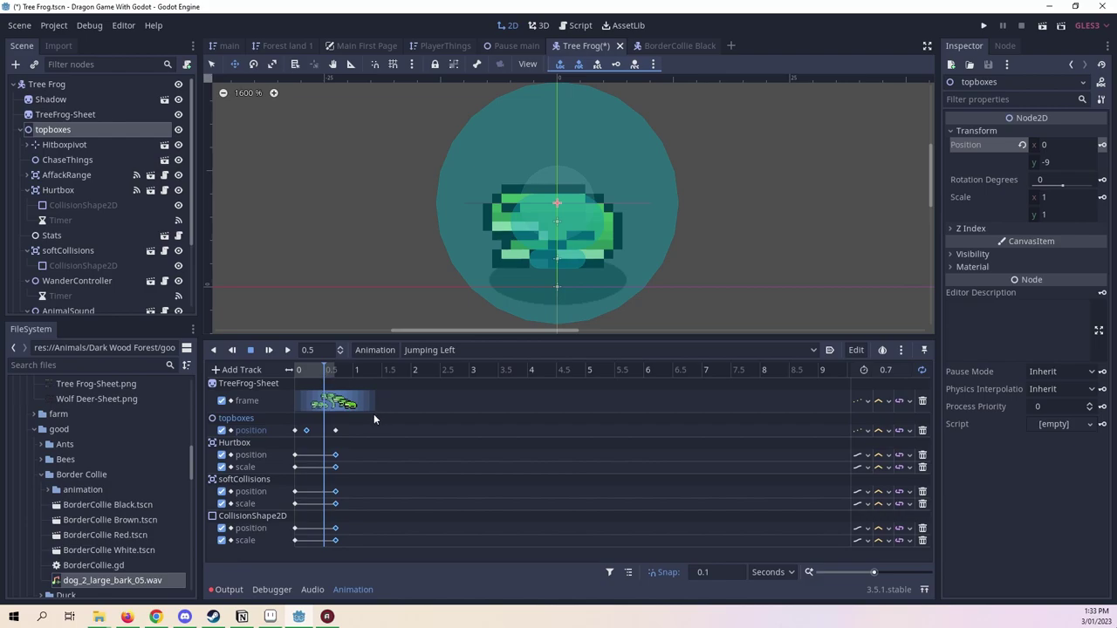
{"action": "mouse_move", "coordinate": [684, 235]}
{"action": "middle_mouse_down"}
{"action": "mouse_move", "coordinate": [696, 212]}
{"action": "mouse_move", "coordinate": [667, 242]}
{"action": "middle_mouse_up"}
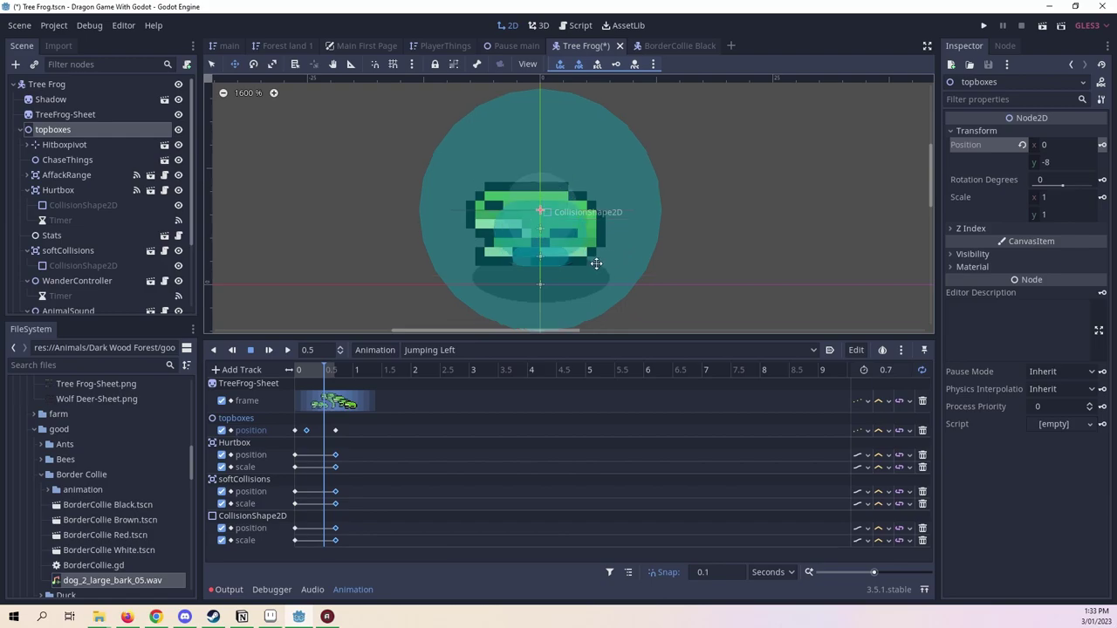
{"action": "left_click_drag", "start_coordinate": [596, 264], "coordinate": [562, 273]}
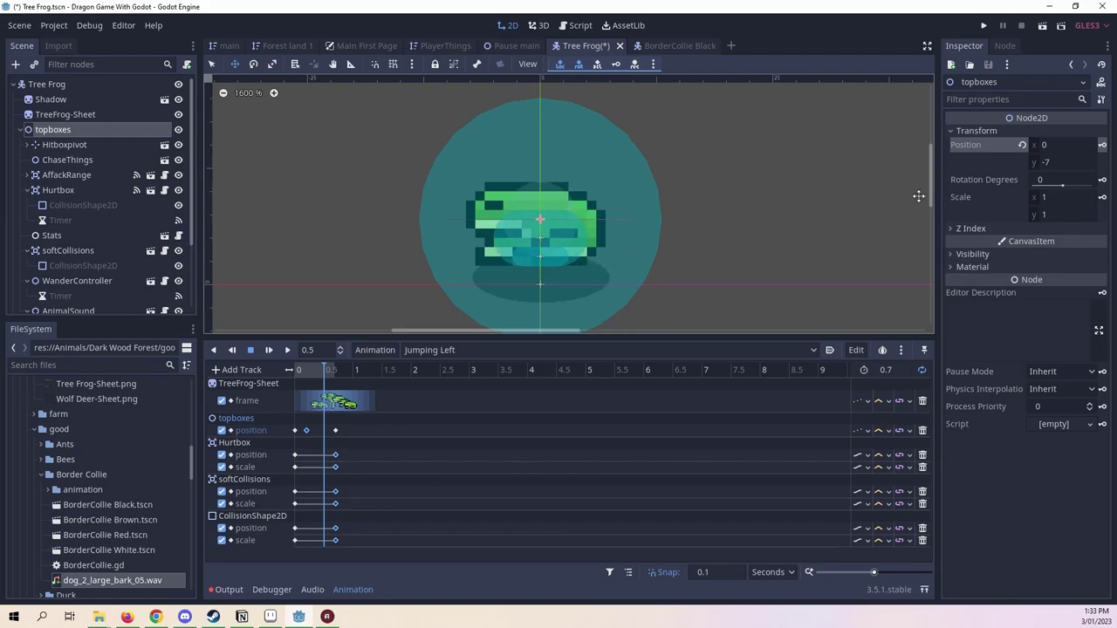
{"action": "left_click", "coordinate": [1102, 145]}
{"action": "left_click", "coordinate": [332, 372]}
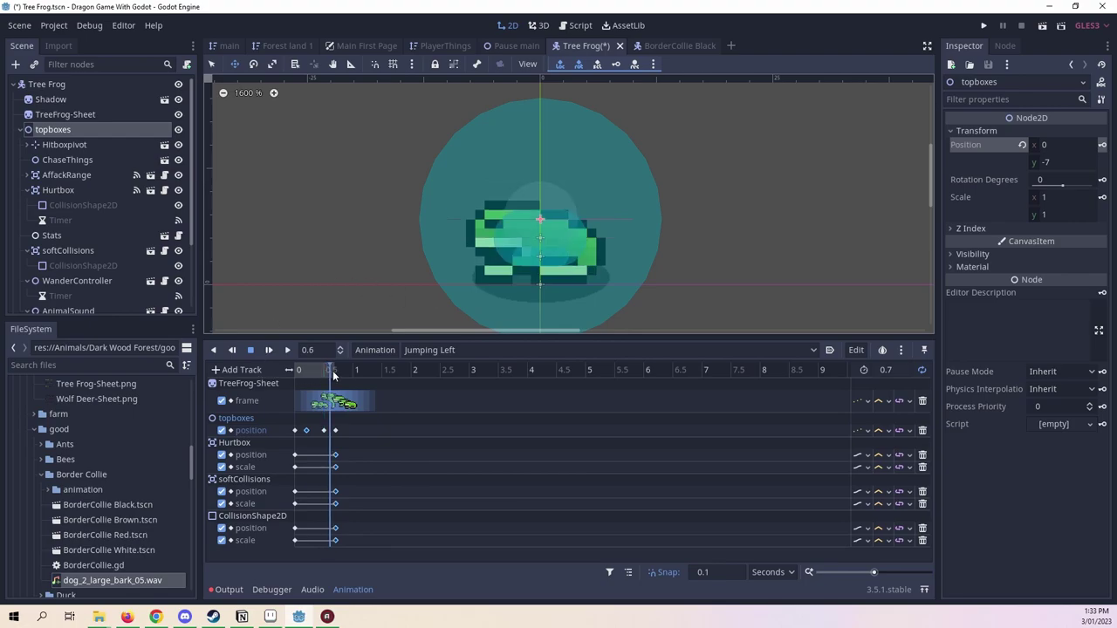
{"action": "left_click_drag", "start_coordinate": [332, 374], "coordinate": [307, 384]}
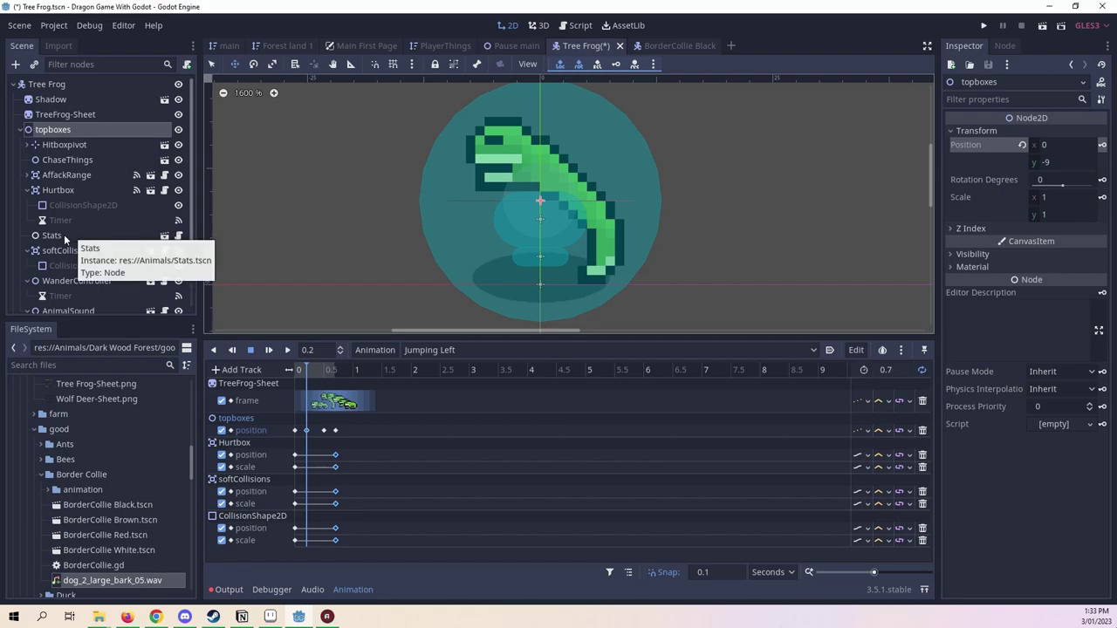
{"action": "scroll", "coordinate": [75, 274], "scroll_direction": "down", "scroll_amount": 3}
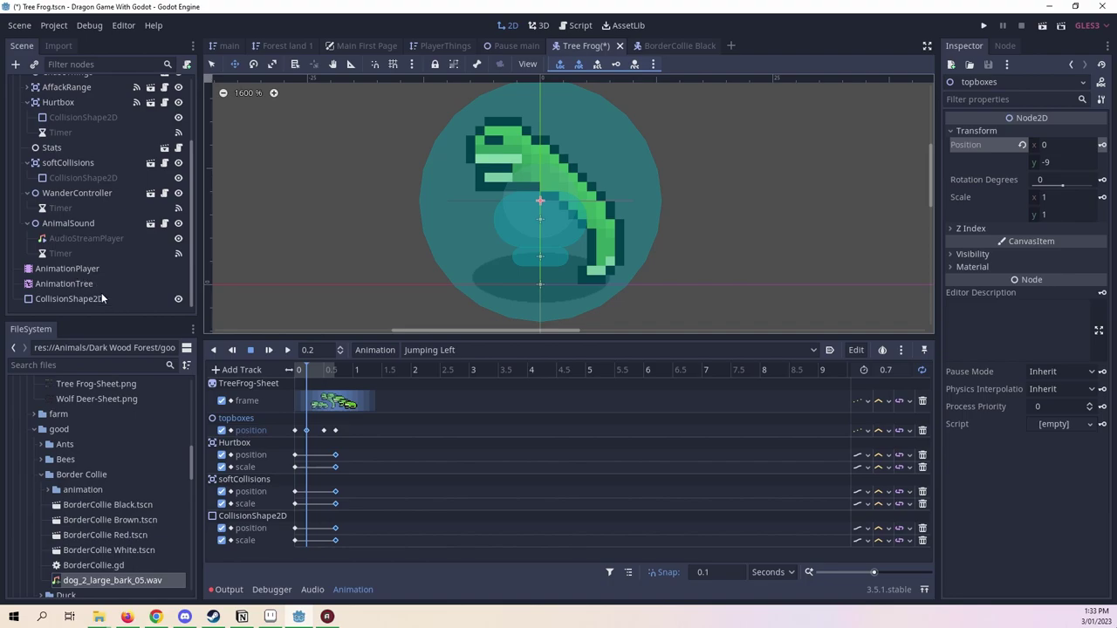
Key the CollisionShape2D position at 0.2 (y -7) and make its track Discrete.
{"action": "left_click", "coordinate": [99, 299]}
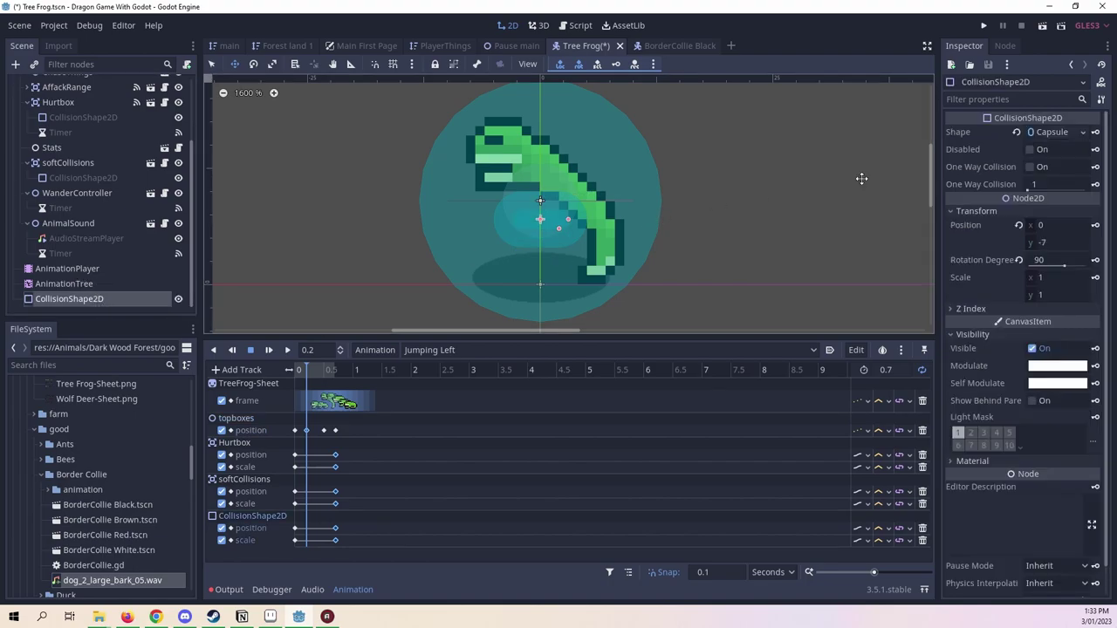
{"action": "left_click", "coordinate": [1096, 225]}
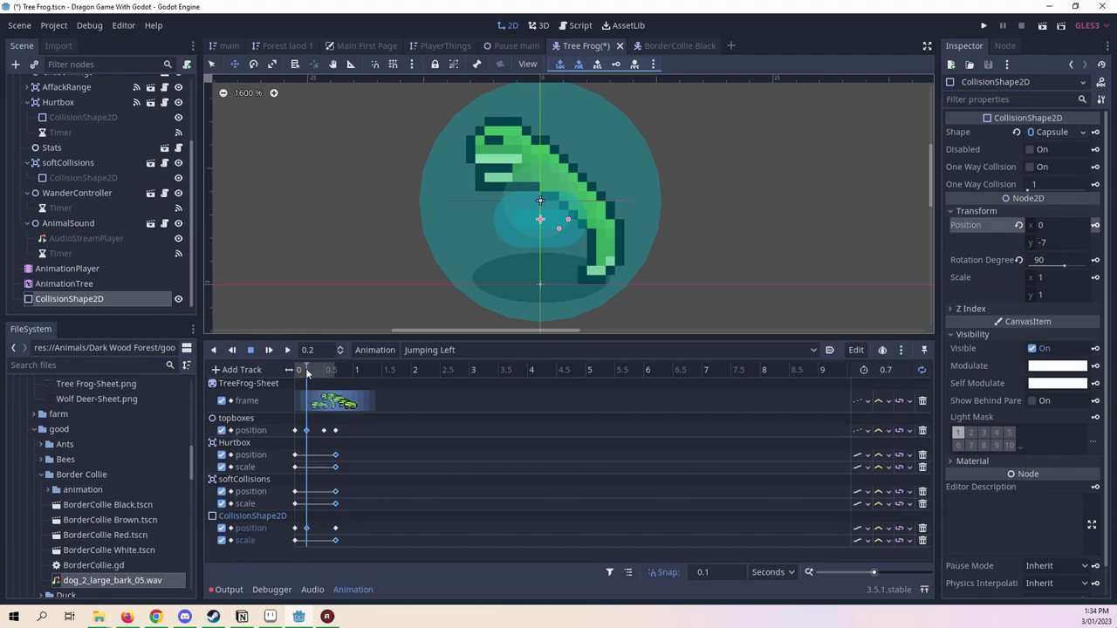
{"action": "left_click_drag", "start_coordinate": [302, 369], "coordinate": [318, 372]}
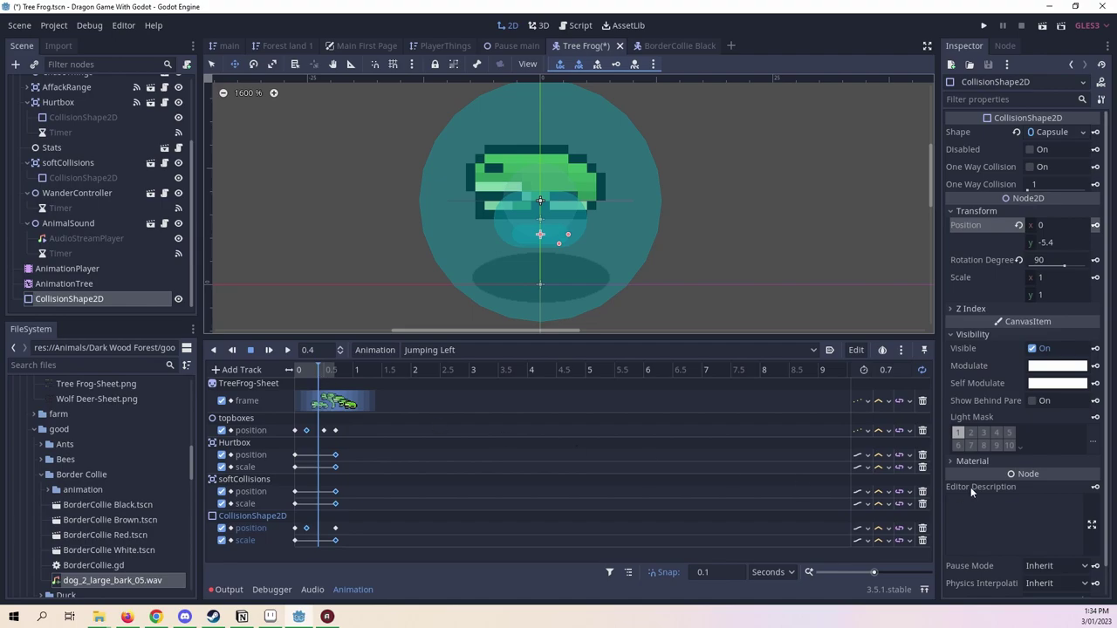
{"action": "left_click", "coordinate": [860, 528]}
{"action": "left_click", "coordinate": [885, 558]}
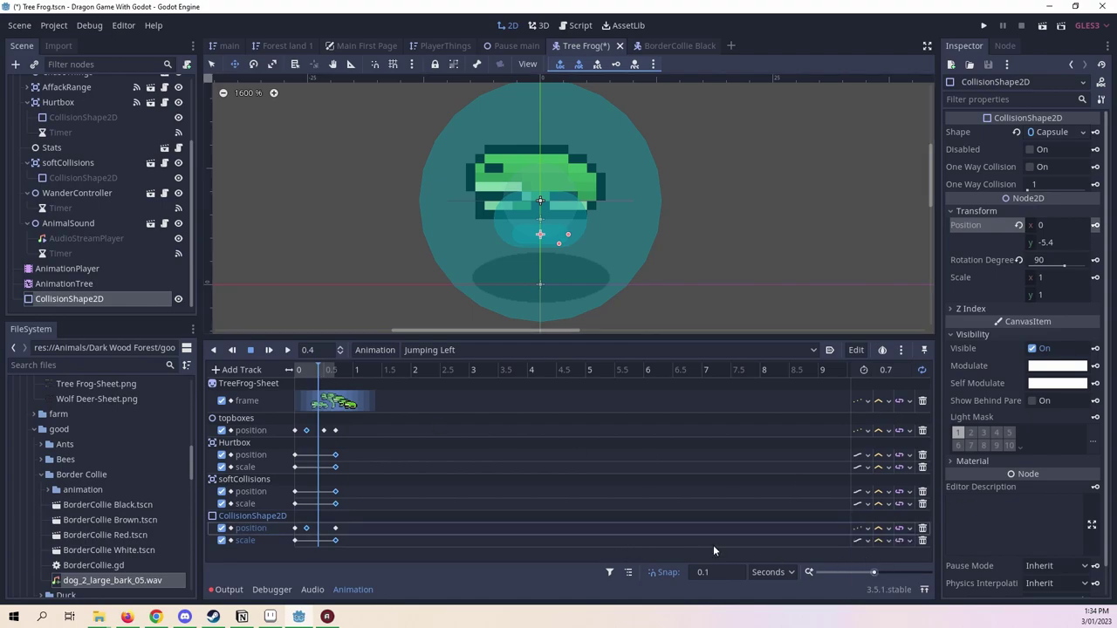
Lower the CollisionShape2D capsule to y -5 at landing, then play to preview the hitboxes.
{"action": "left_click", "coordinate": [296, 370]}
{"action": "left_click_drag", "start_coordinate": [295, 370], "coordinate": [323, 372]}
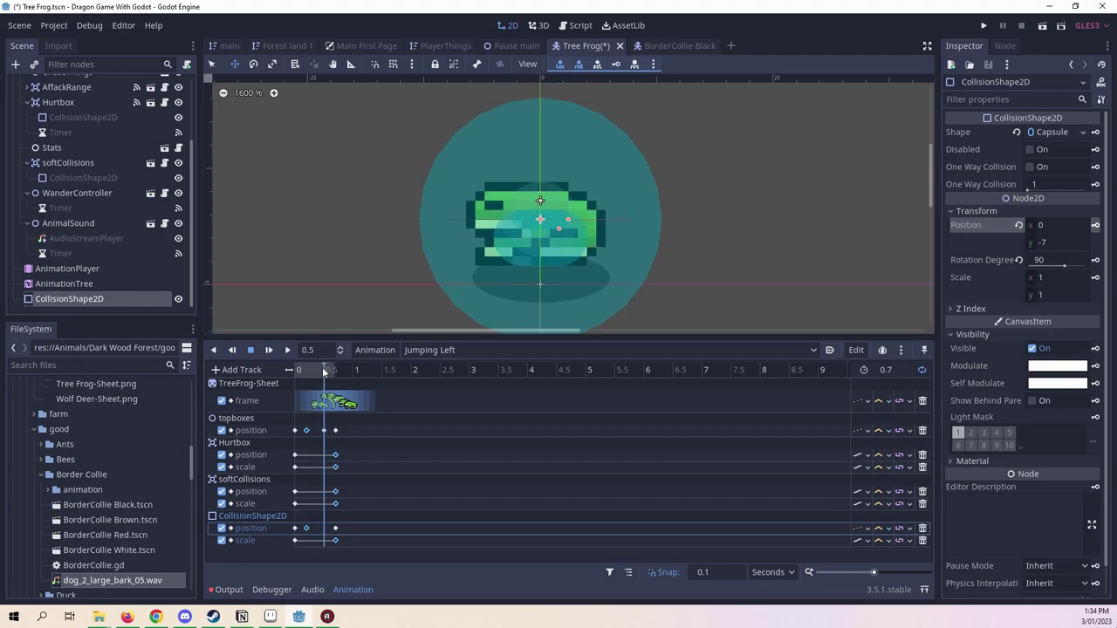
{"action": "key", "text": "Down"}
{"action": "key", "text": "Down"}
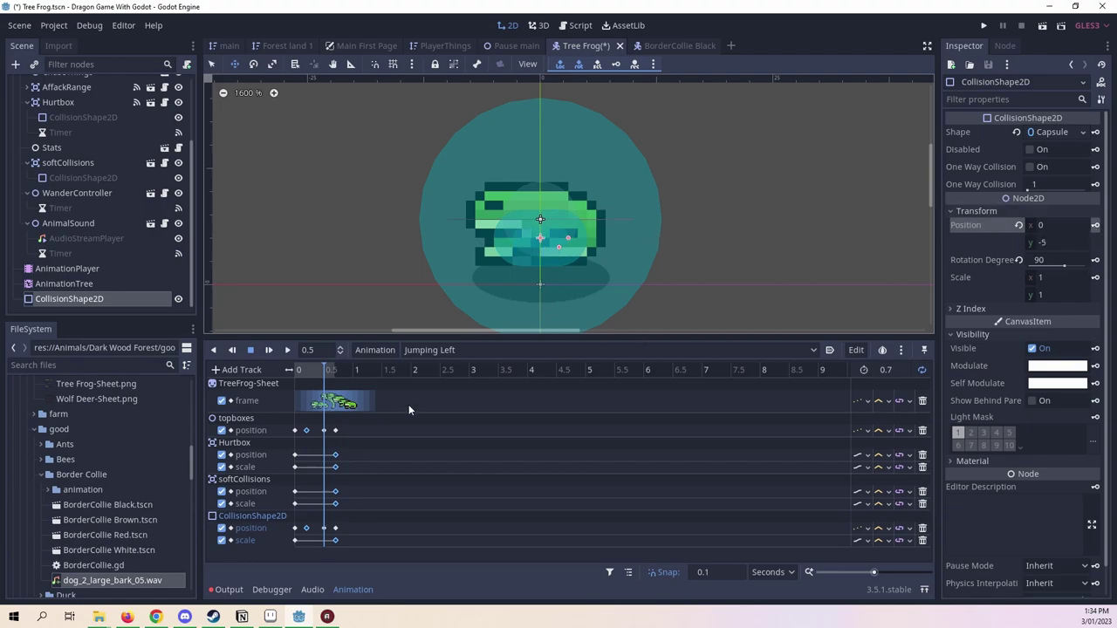
{"action": "left_click", "coordinate": [330, 371]}
{"action": "left_click_drag", "start_coordinate": [330, 371], "coordinate": [349, 370]}
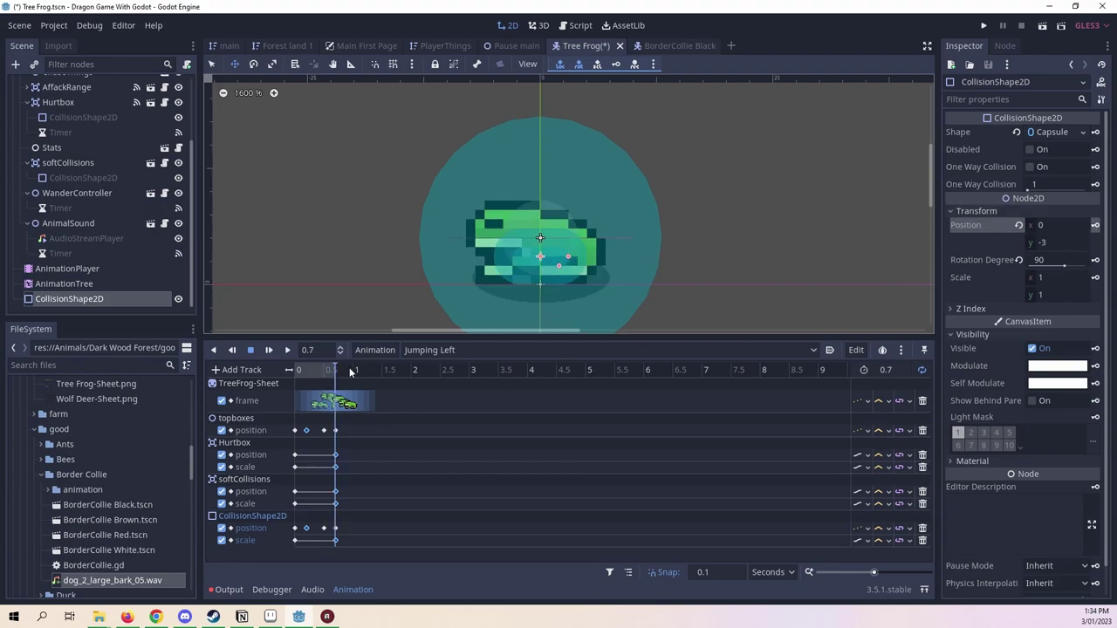
{"action": "left_click", "coordinate": [288, 350]}
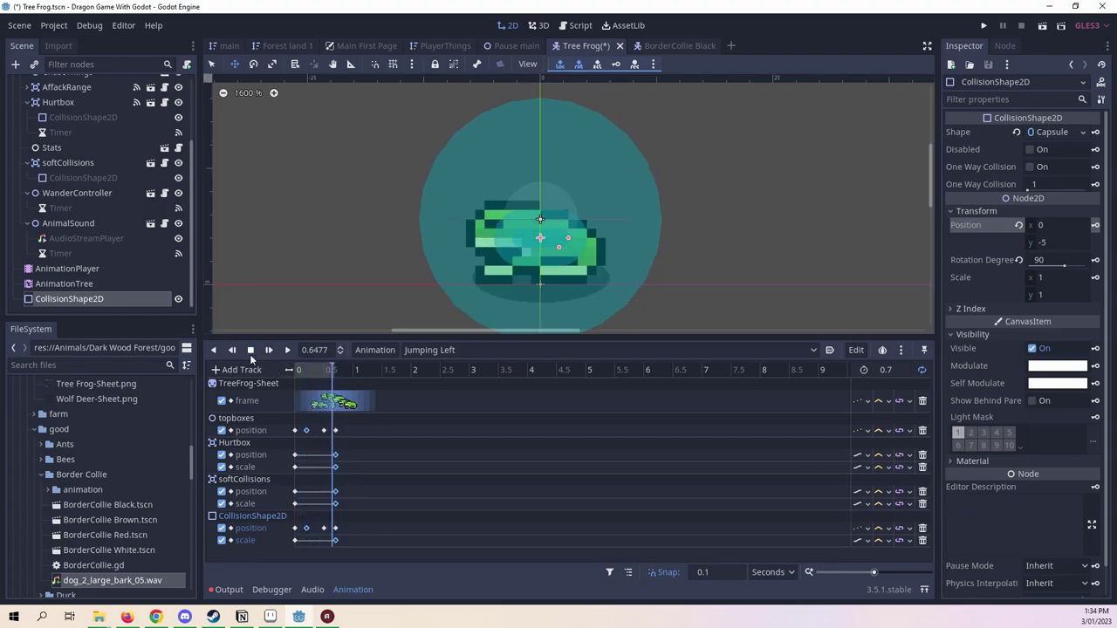
{"action": "left_click", "coordinate": [250, 353]}
{"action": "scroll", "coordinate": [477, 241], "scroll_direction": "up", "scroll_amount": 1}
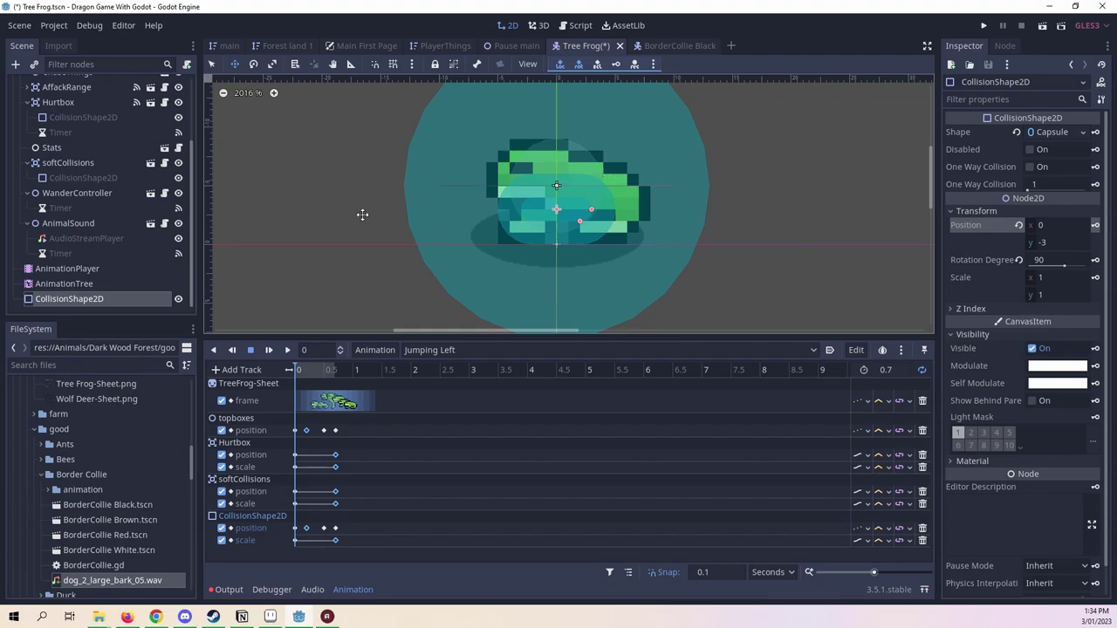
{"action": "scroll", "coordinate": [81, 233], "scroll_direction": "up", "scroll_amount": 3}
Create a Shadow scale track in Jumping Left, keyed at 0.7 seconds.
{"action": "left_click", "coordinate": [50, 100]}
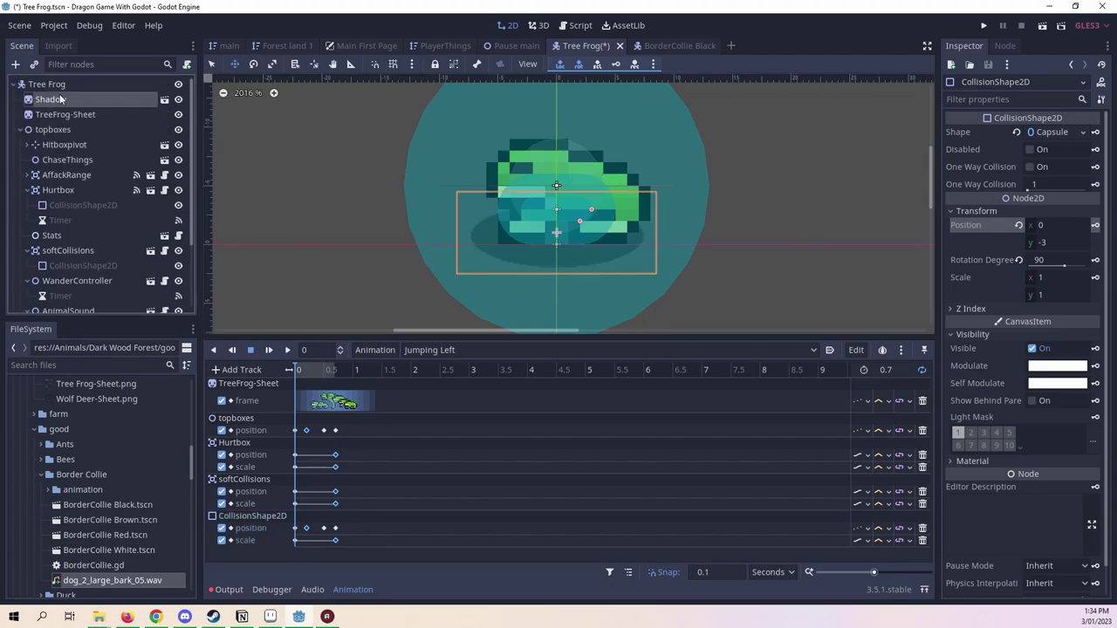
{"action": "left_click_drag", "start_coordinate": [304, 381], "coordinate": [354, 382]}
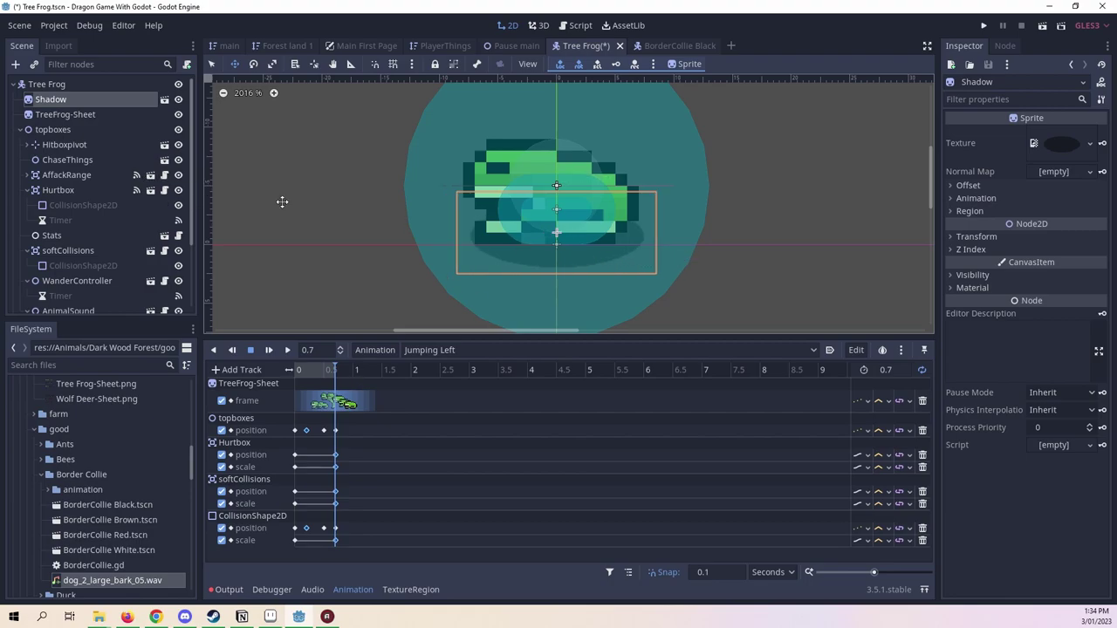
{"action": "left_click", "coordinate": [211, 64]}
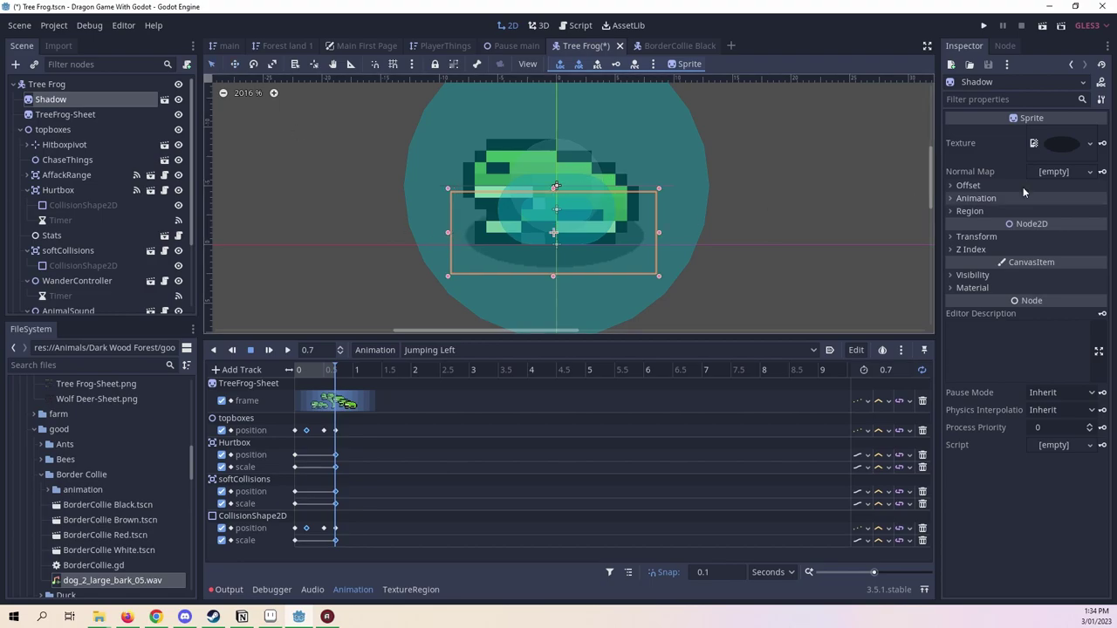
{"action": "left_click", "coordinate": [1010, 236]}
{"action": "left_click", "coordinate": [1102, 303]}
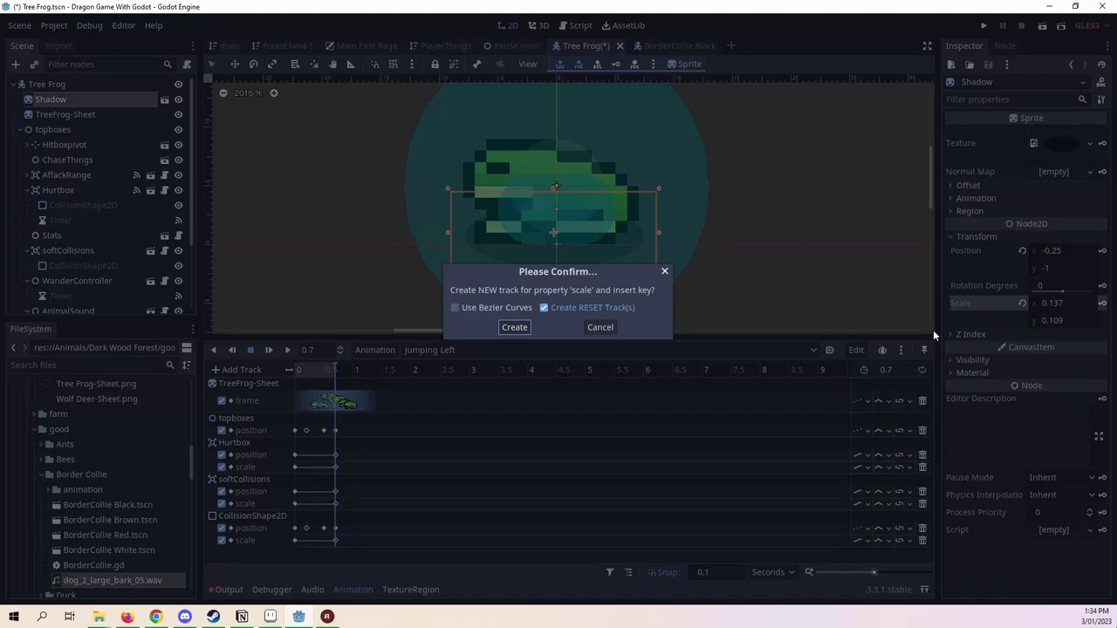
{"action": "left_click", "coordinate": [521, 331]}
In Idle Left, narrow the Shadow and create keyed Shadow scale and position tracks.
{"action": "left_click", "coordinate": [536, 350]}
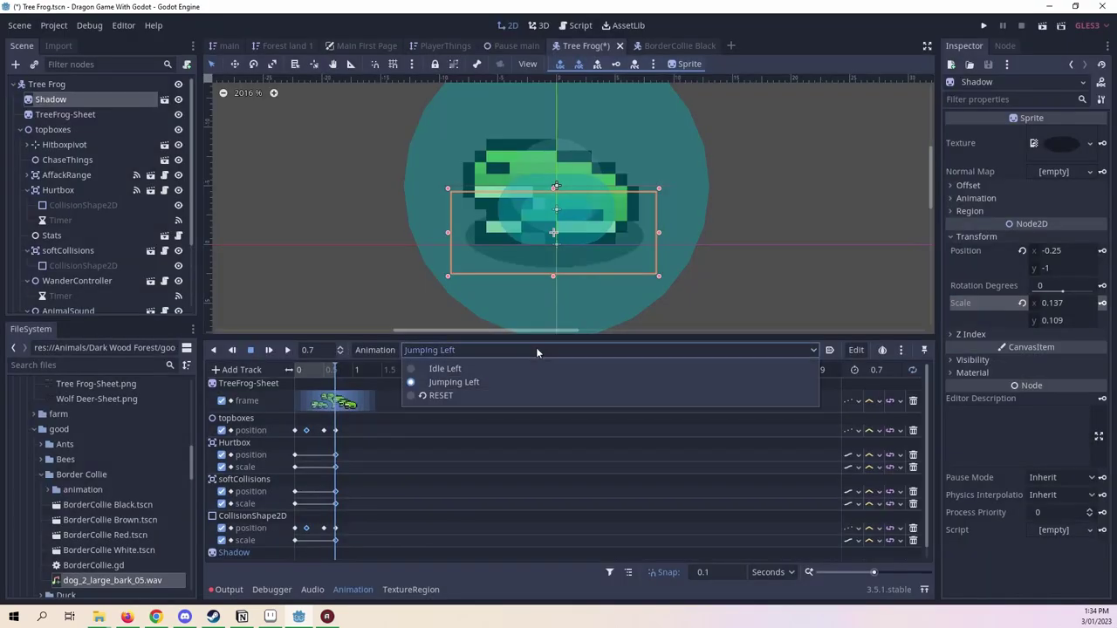
{"action": "left_click", "coordinate": [547, 367]}
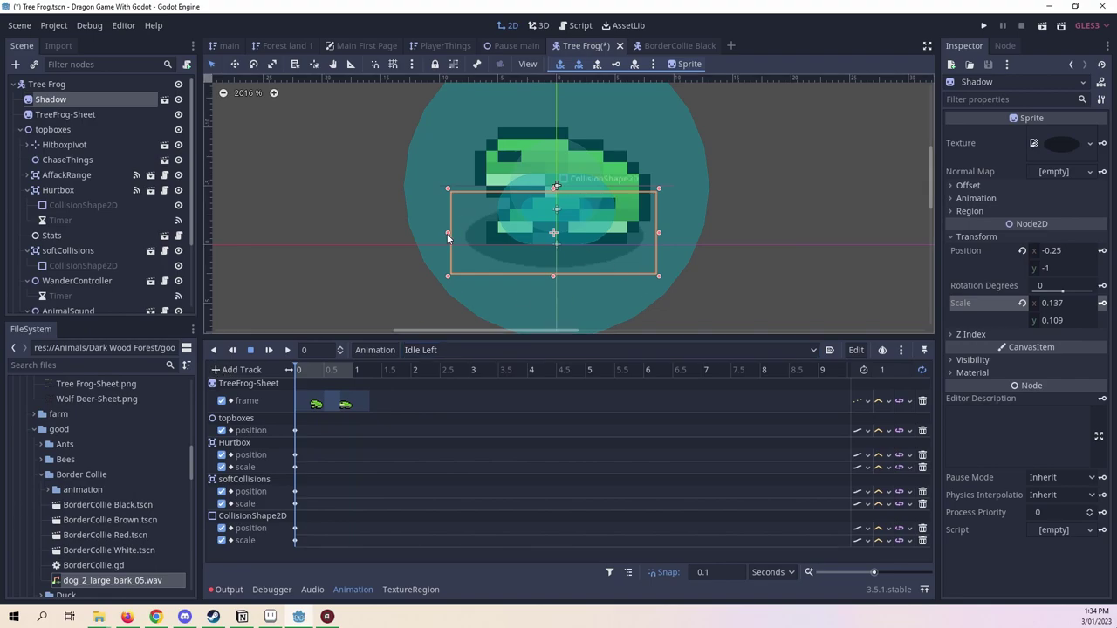
{"action": "left_click_drag", "start_coordinate": [447, 236], "coordinate": [460, 234]}
{"action": "left_click", "coordinate": [1103, 304]}
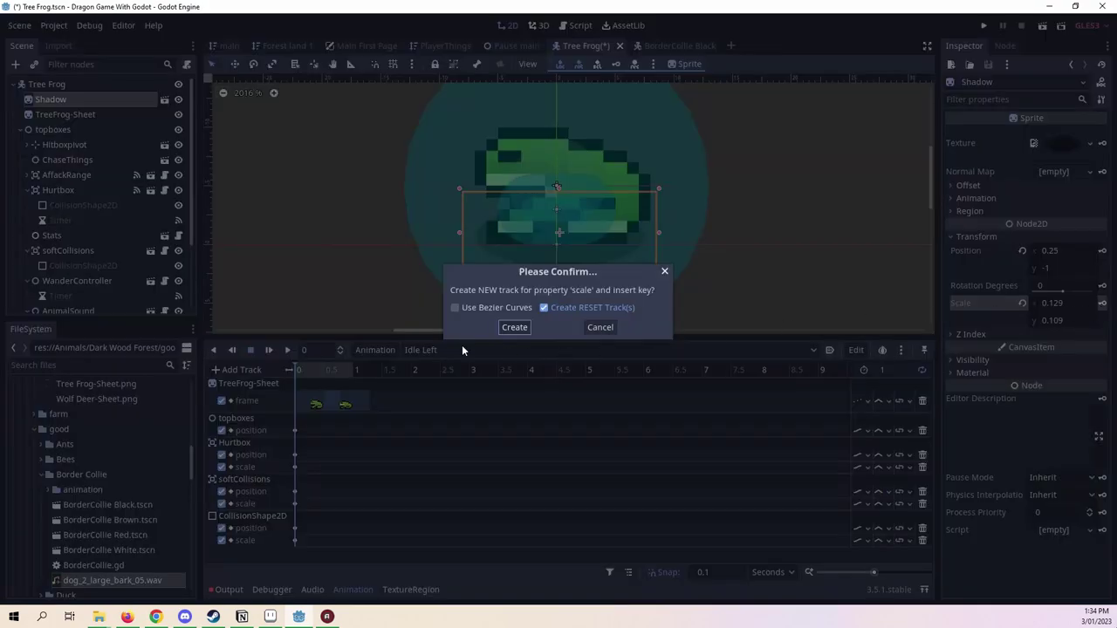
{"action": "left_click", "coordinate": [515, 327]}
{"action": "left_click", "coordinate": [1102, 251]}
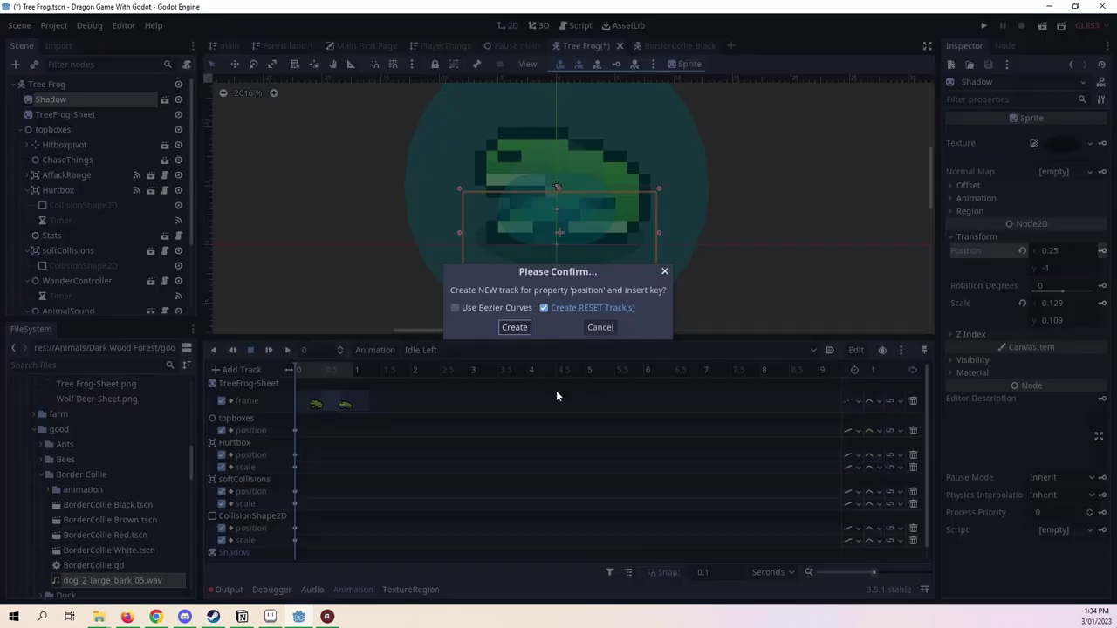
{"action": "left_click", "coordinate": [514, 327]}
Back in Jumping Left, create a Shadow position track and key it at 0.7 seconds.
{"action": "left_click", "coordinate": [421, 350]}
{"action": "left_click", "coordinate": [454, 366]}
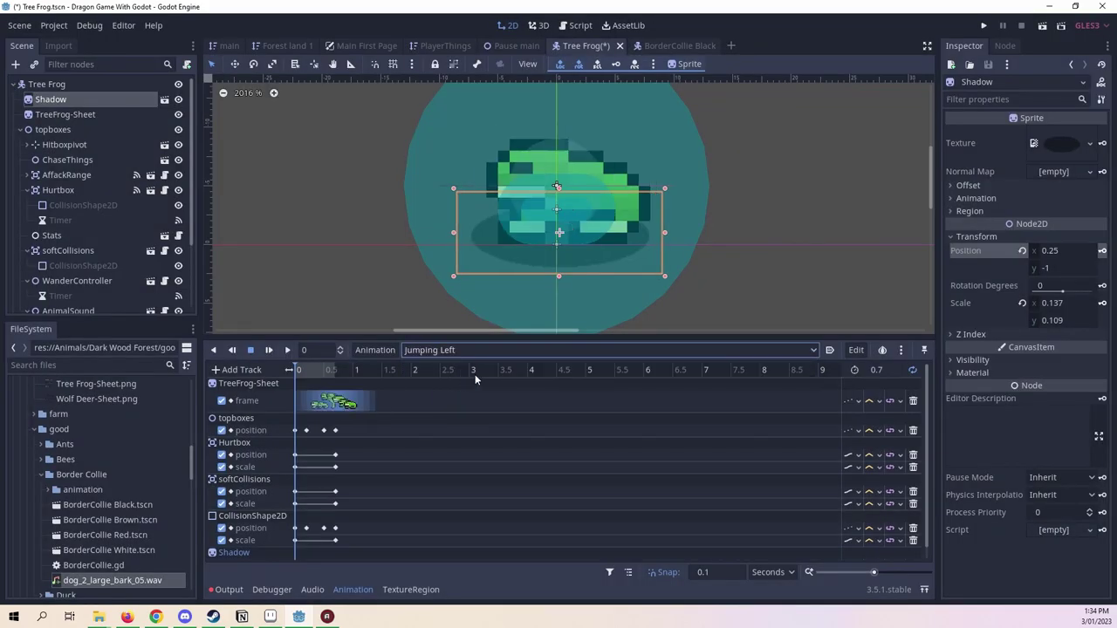
{"action": "left_click", "coordinate": [1103, 251]}
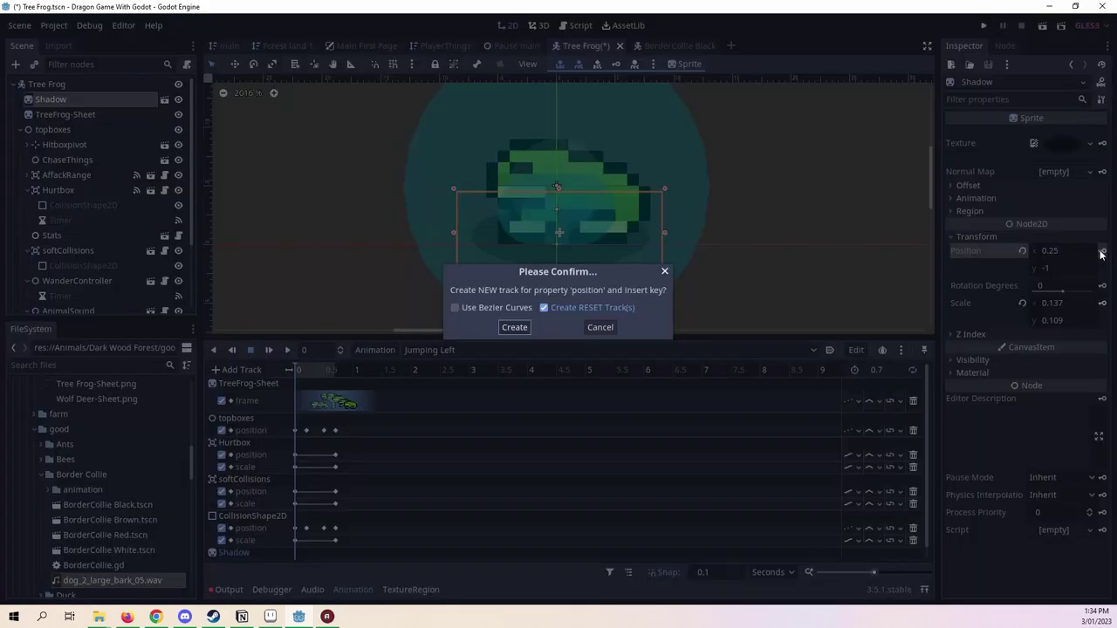
{"action": "left_click", "coordinate": [514, 328]}
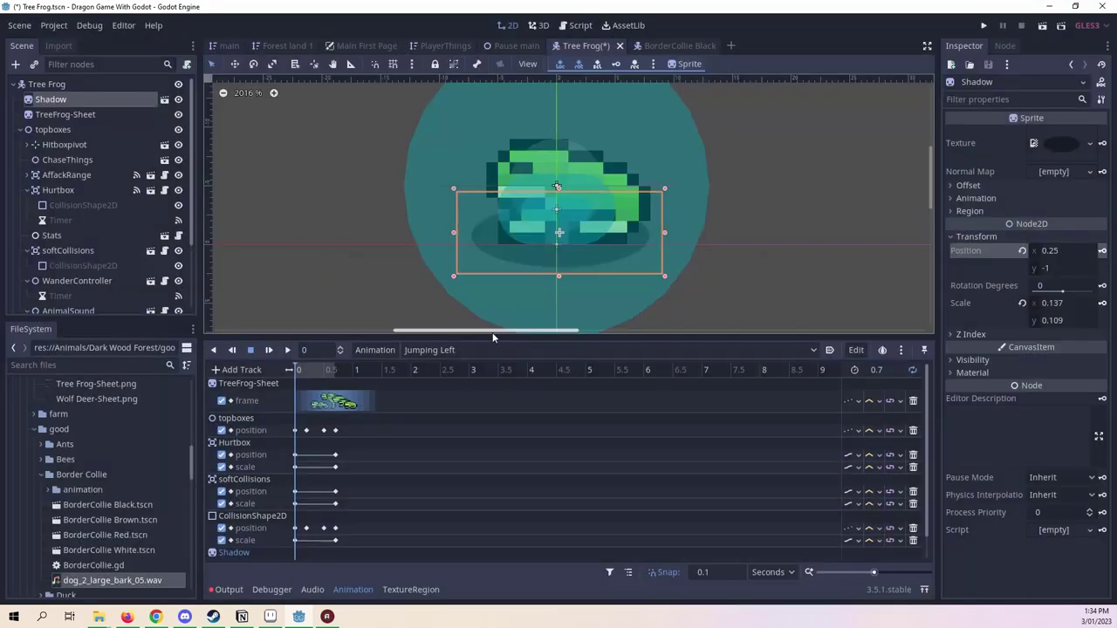
{"action": "left_click_drag", "start_coordinate": [303, 372], "coordinate": [338, 373]}
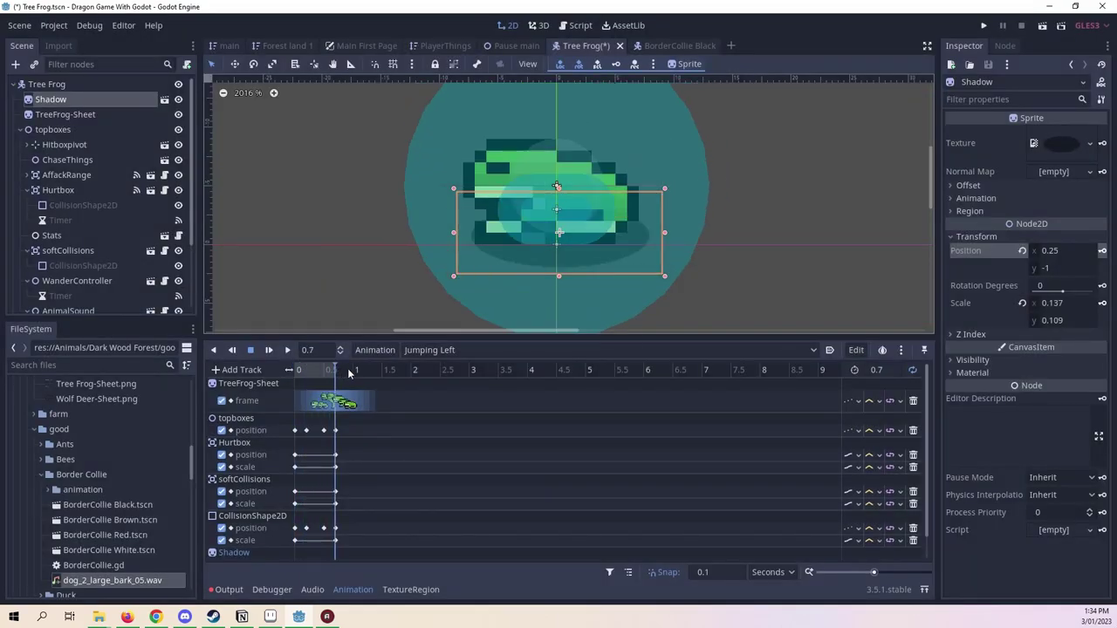
{"action": "left_click", "coordinate": [1104, 251]}
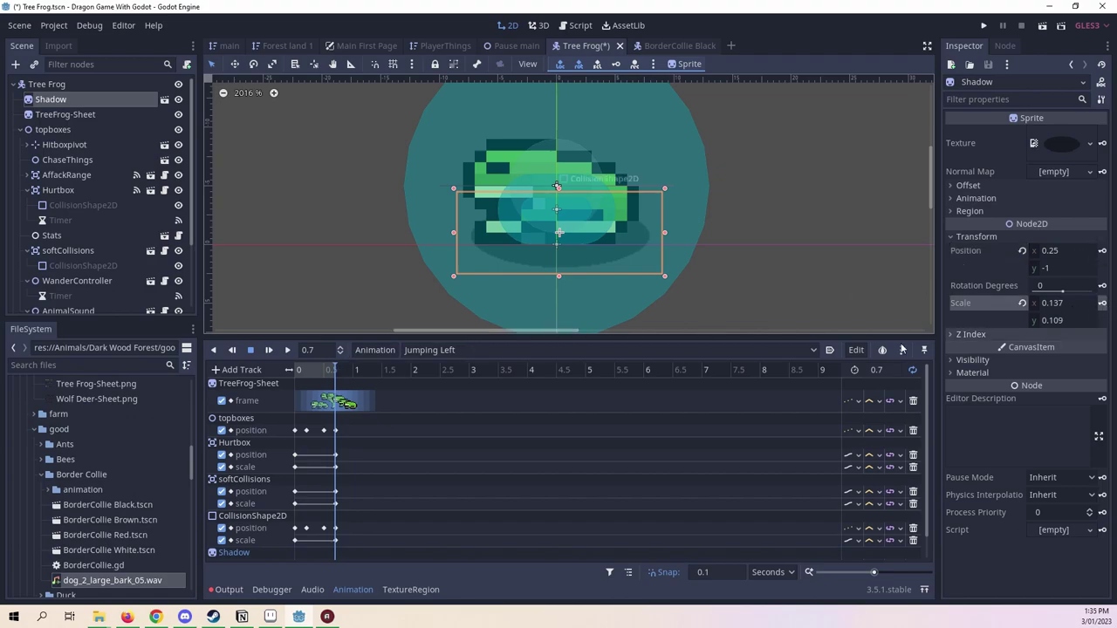
At time 0, shrink the Shadow to scale 0.125 × 0.102 at position 1, -1.25.
{"action": "left_click", "coordinate": [295, 369]}
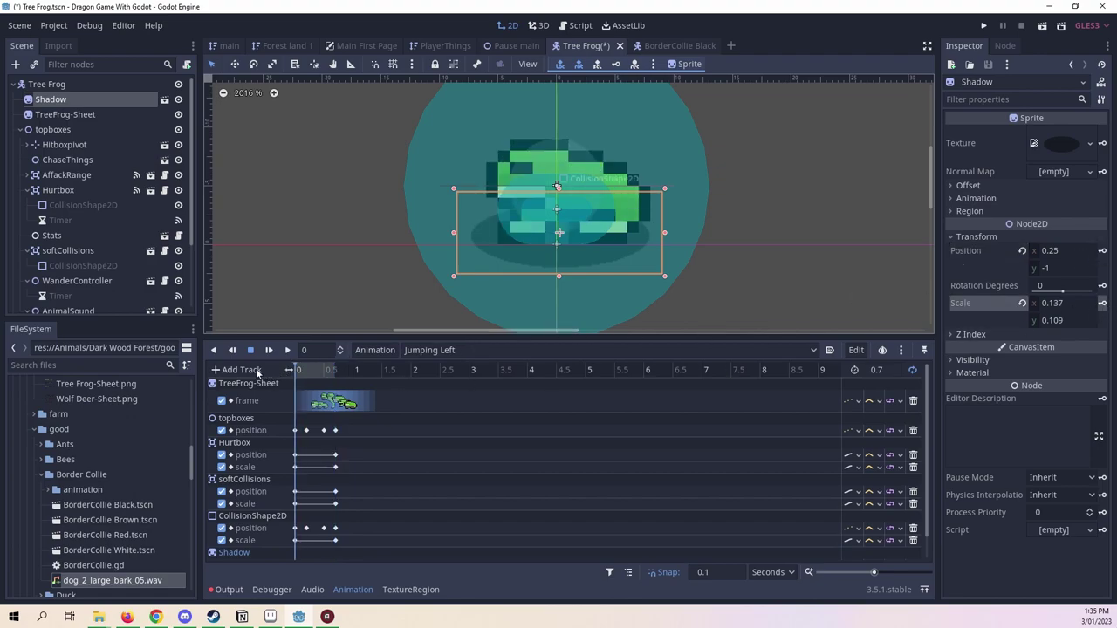
{"action": "left_click_drag", "start_coordinate": [453, 232], "coordinate": [469, 231]}
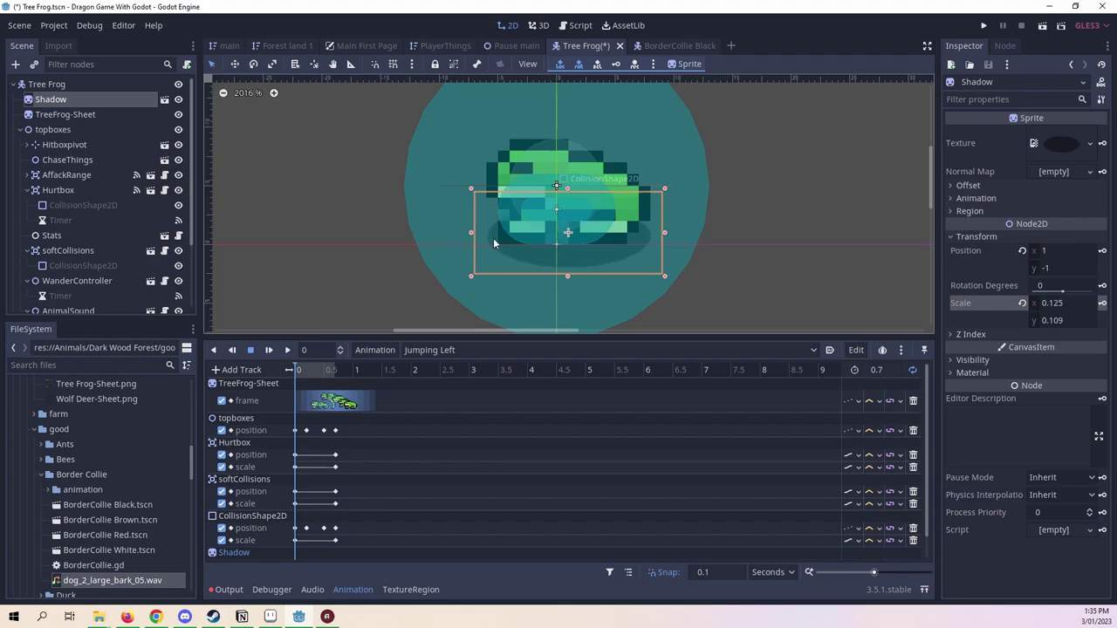
{"action": "left_click_drag", "start_coordinate": [568, 276], "coordinate": [567, 270]}
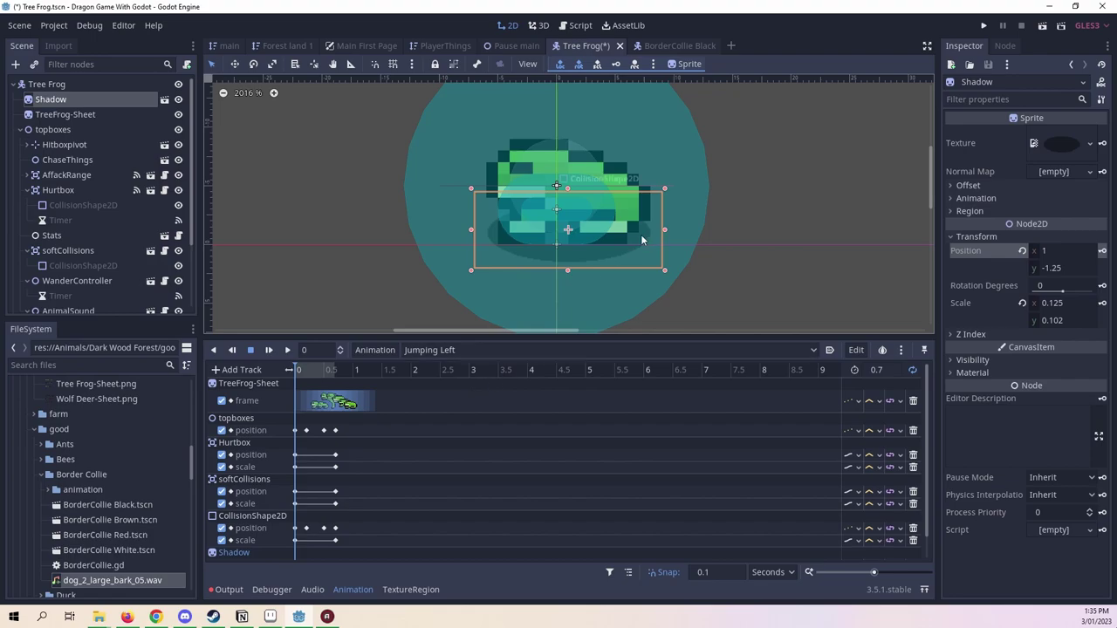
{"action": "left_click", "coordinate": [614, 258]}
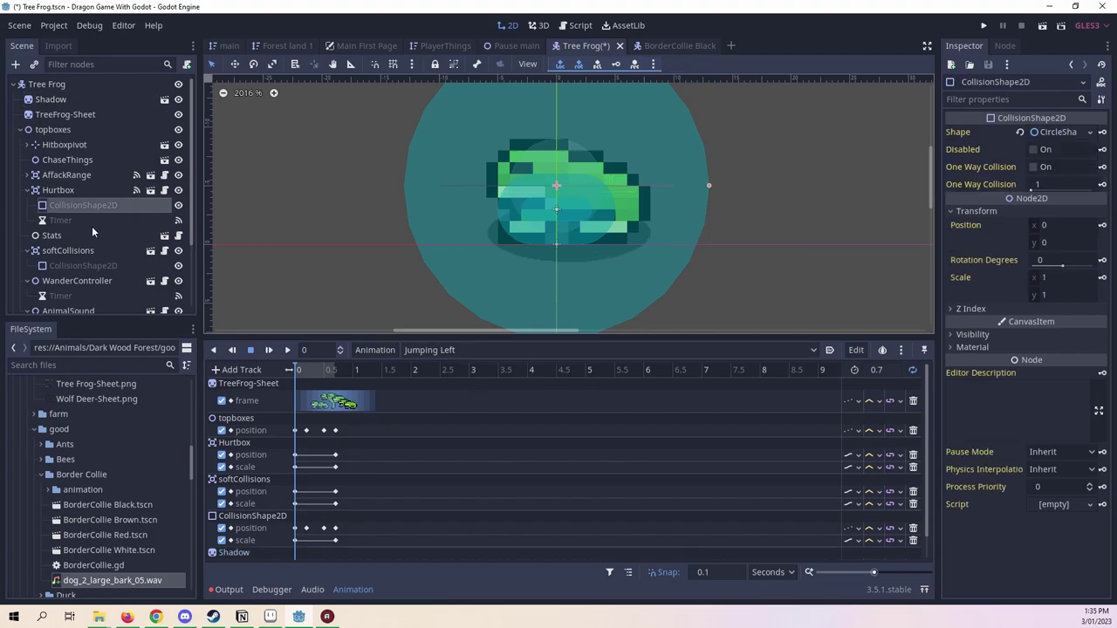
Key the Shadow's new scale at 0 seconds and scrub to 0.1 to check it.
{"action": "scroll", "coordinate": [92, 226], "scroll_direction": "down", "scroll_amount": 4}
{"action": "scroll", "coordinate": [56, 294], "scroll_direction": "up", "scroll_amount": 4}
{"action": "left_click", "coordinate": [68, 88]}
{"action": "left_click", "coordinate": [69, 99]}
{"action": "left_click", "coordinate": [298, 234]}
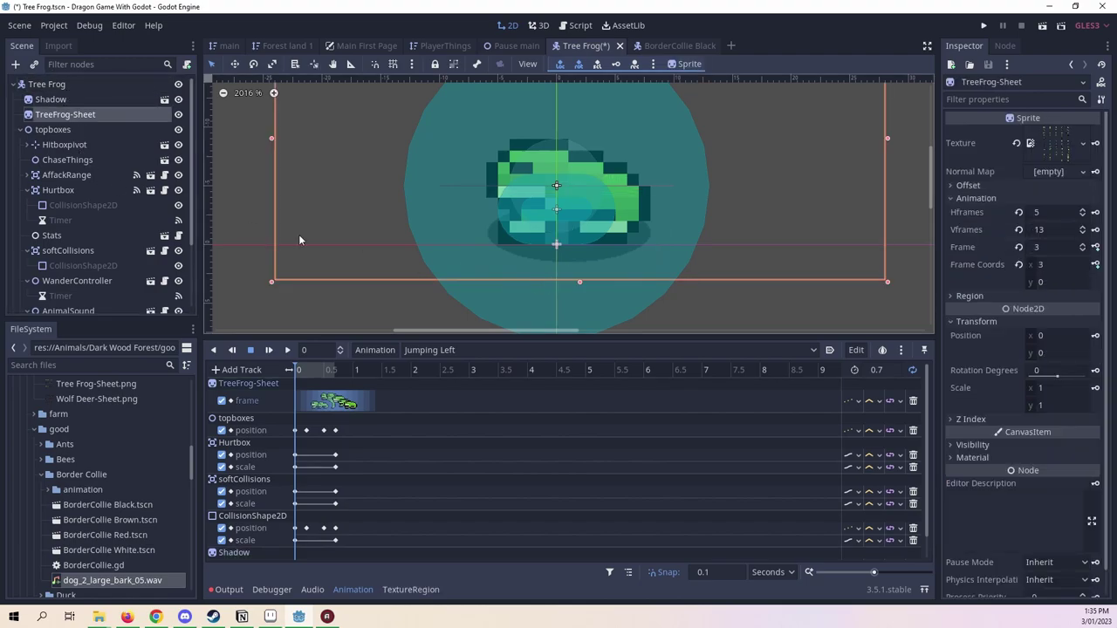
{"action": "left_click", "coordinate": [94, 96]}
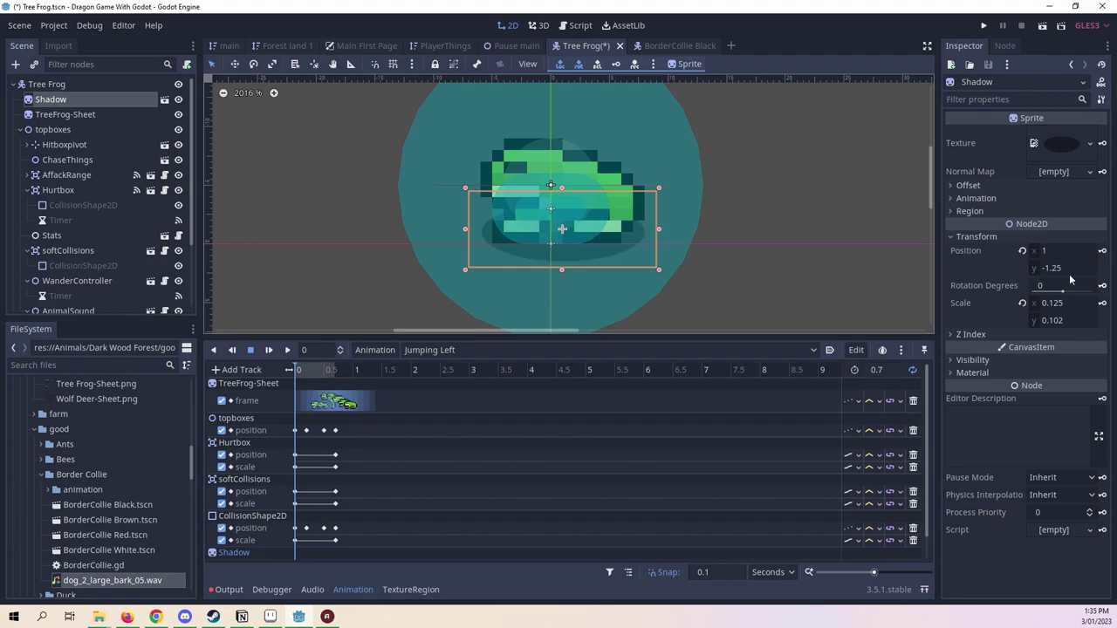
{"action": "left_click", "coordinate": [1103, 303]}
{"action": "left_click", "coordinate": [303, 371]}
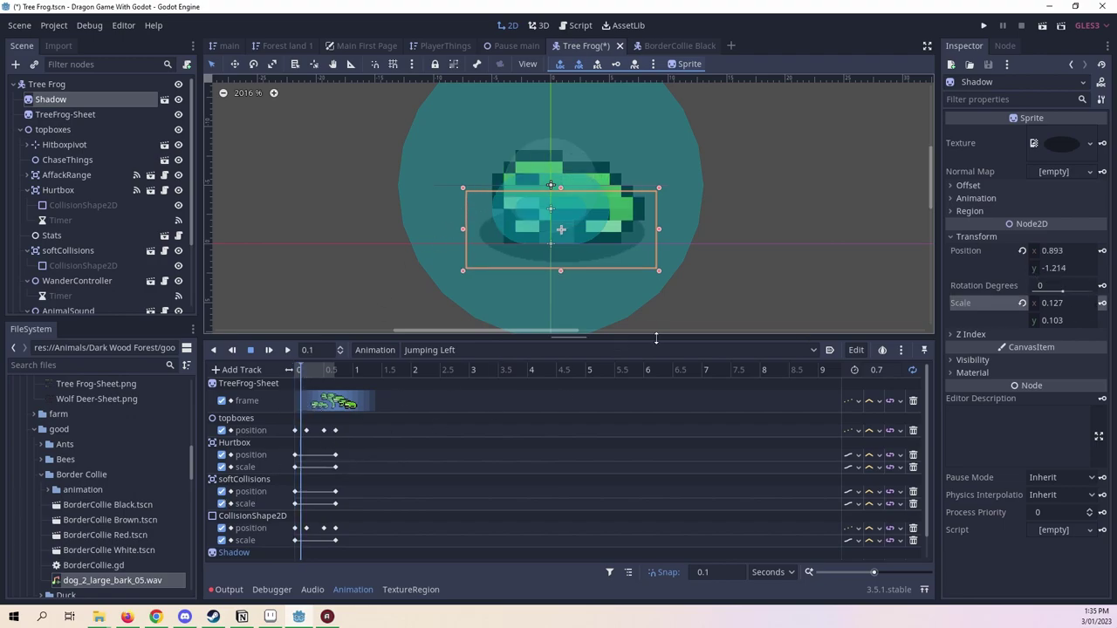
Review the Shadow scale and position tracks, then save the Tree Frog scene.
{"action": "scroll", "coordinate": [547, 482], "scroll_direction": "down", "scroll_amount": 1}
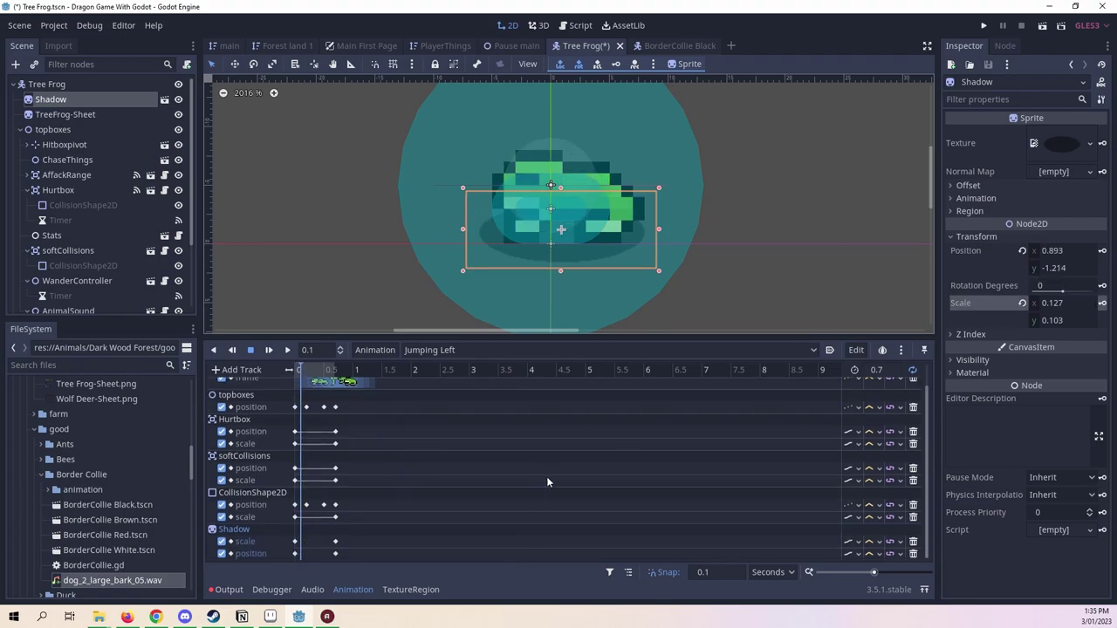
{"action": "left_click", "coordinate": [851, 543]}
{"action": "scroll", "coordinate": [523, 481], "scroll_direction": "up", "scroll_amount": 1}
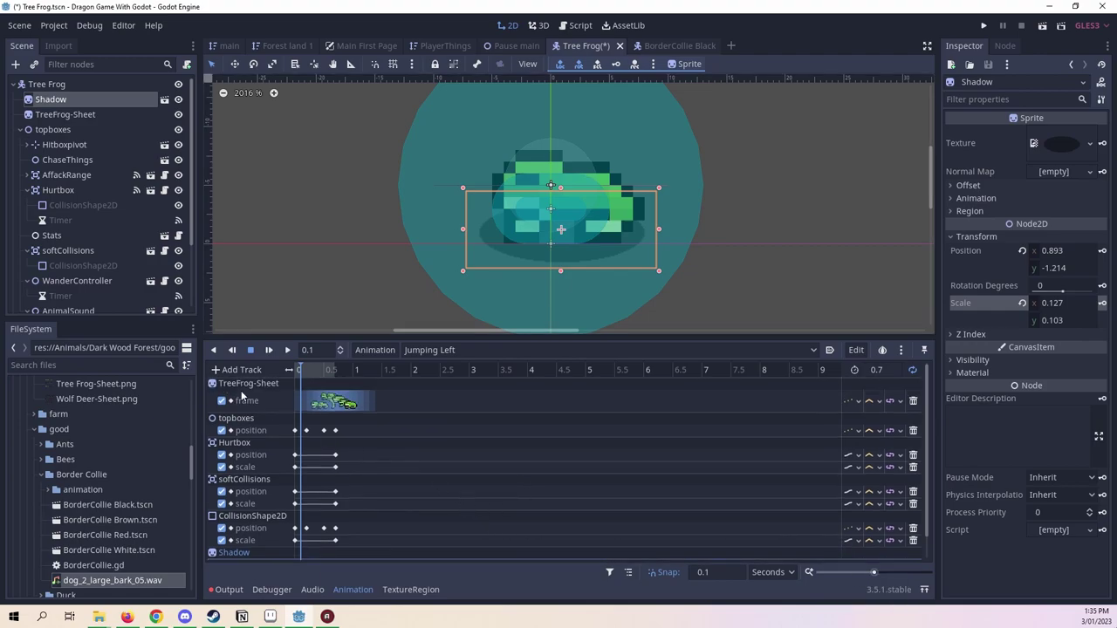
{"action": "scroll", "coordinate": [293, 371], "scroll_direction": "down", "scroll_amount": 1}
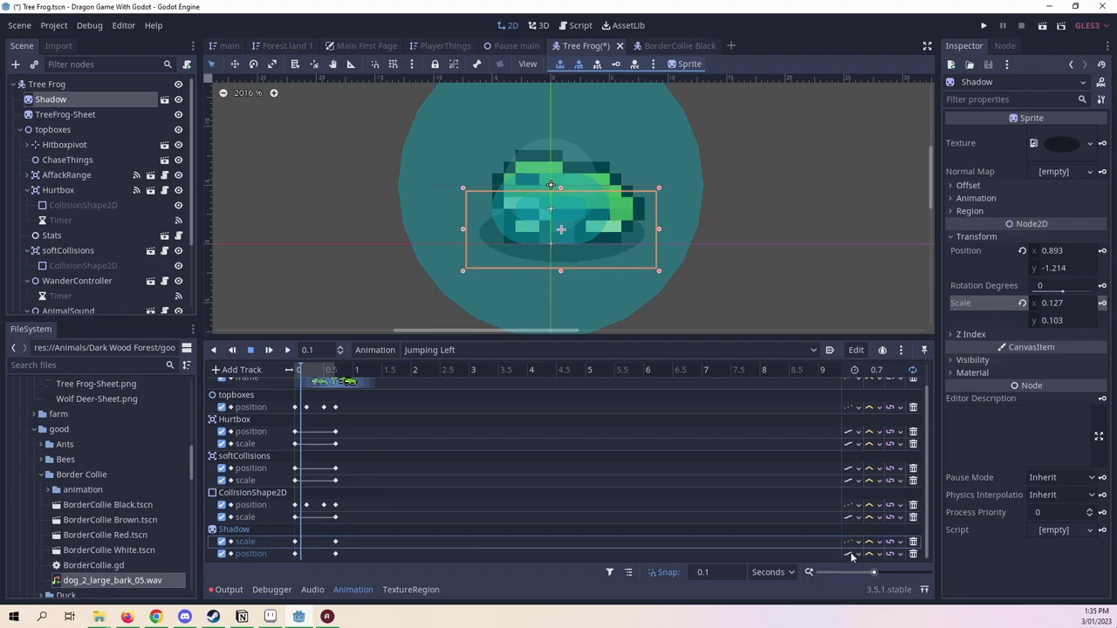
{"action": "left_click", "coordinate": [792, 549]}
{"action": "scroll", "coordinate": [702, 485], "scroll_direction": "up", "scroll_amount": 1}
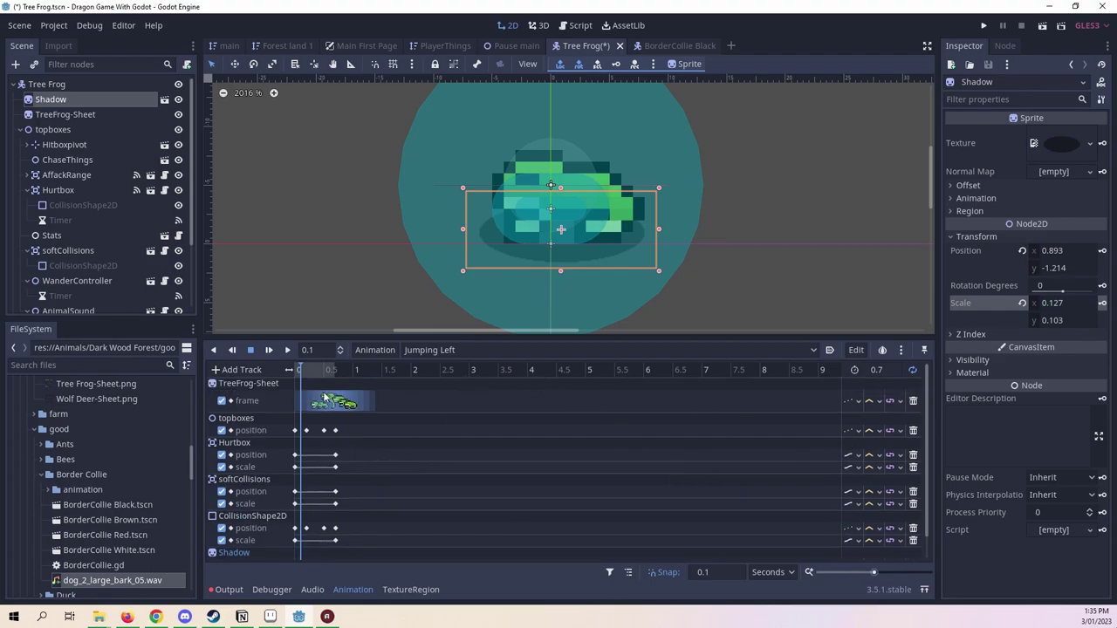
{"action": "scroll", "coordinate": [546, 230], "scroll_direction": "up", "scroll_amount": 3}
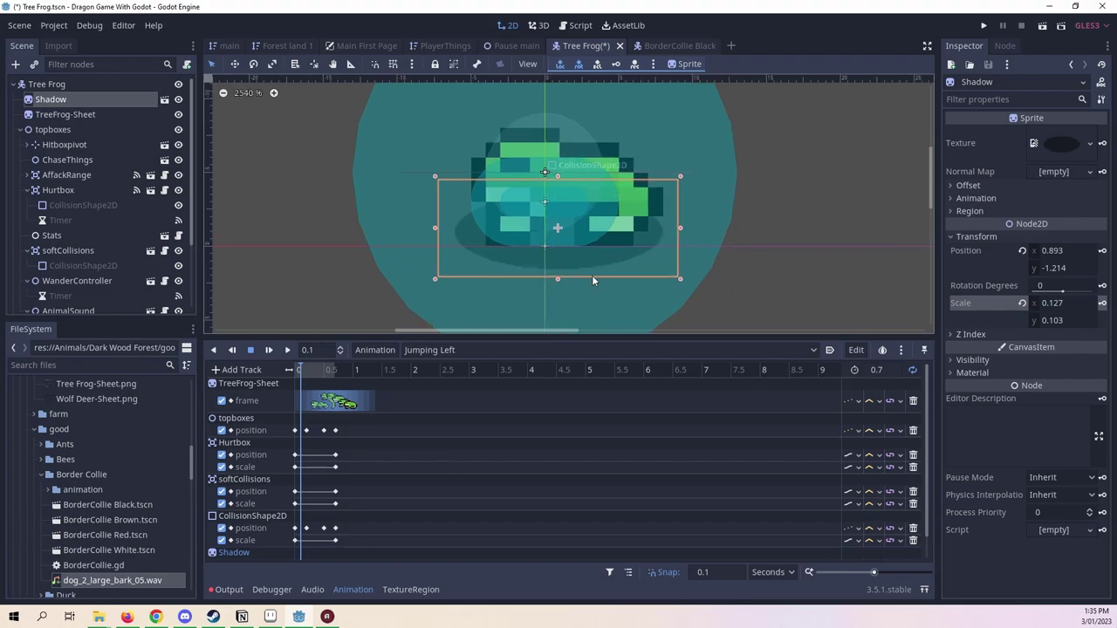
{"action": "scroll", "coordinate": [747, 500], "scroll_direction": "down", "scroll_amount": 1}
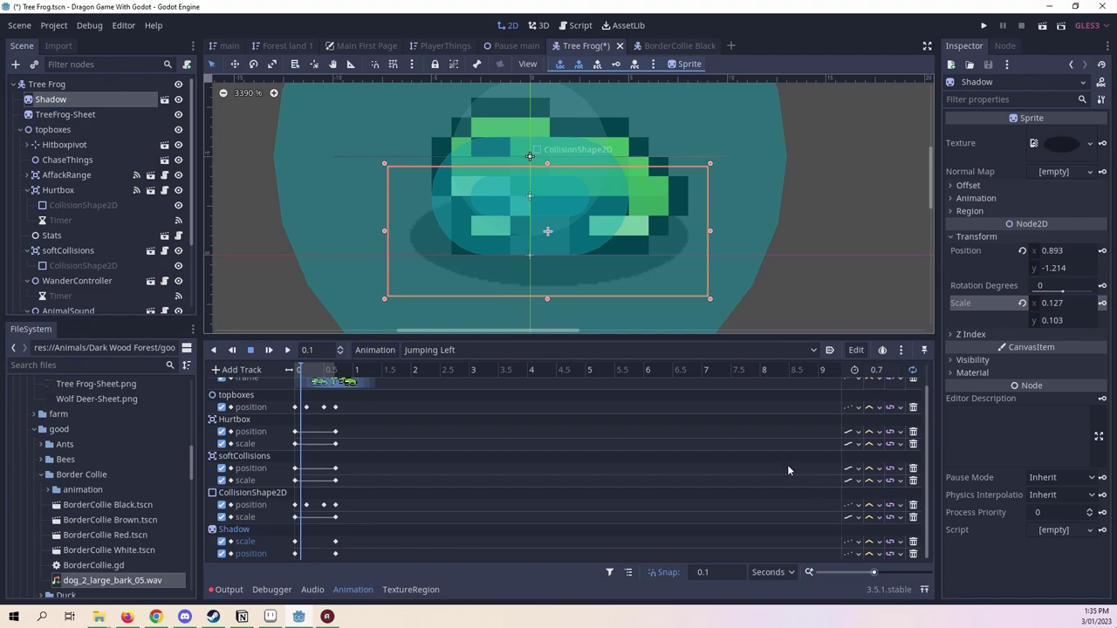
{"action": "scroll", "coordinate": [535, 412], "scroll_direction": "up", "scroll_amount": 1}
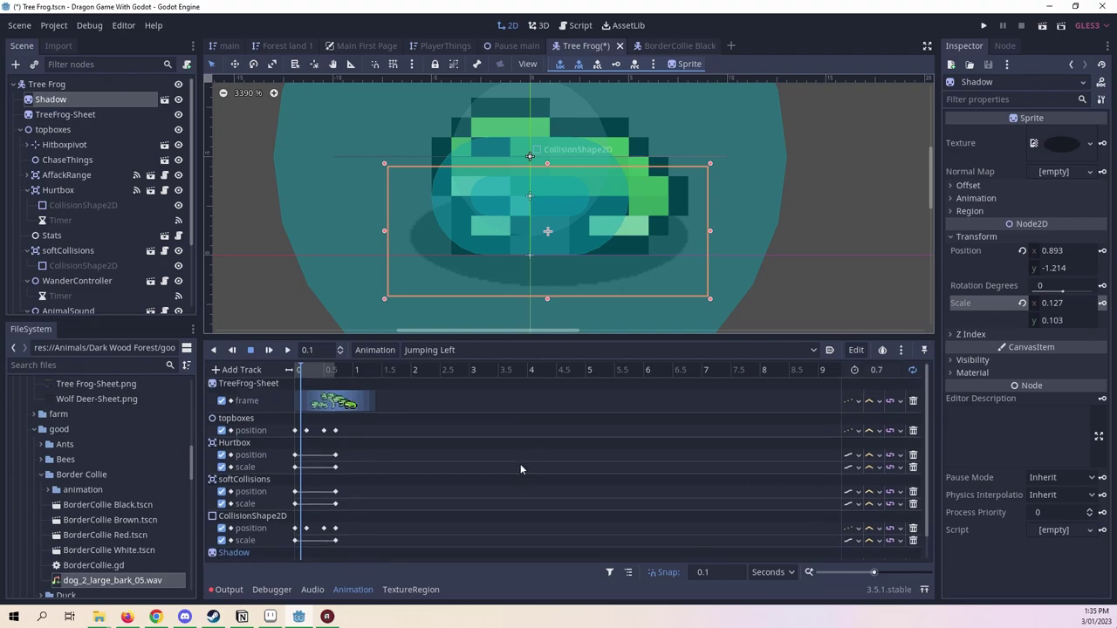
{"action": "scroll", "coordinate": [821, 208], "scroll_direction": "down", "scroll_amount": 1}
{"action": "scroll", "coordinate": [876, 221], "scroll_direction": "up", "scroll_amount": 1}
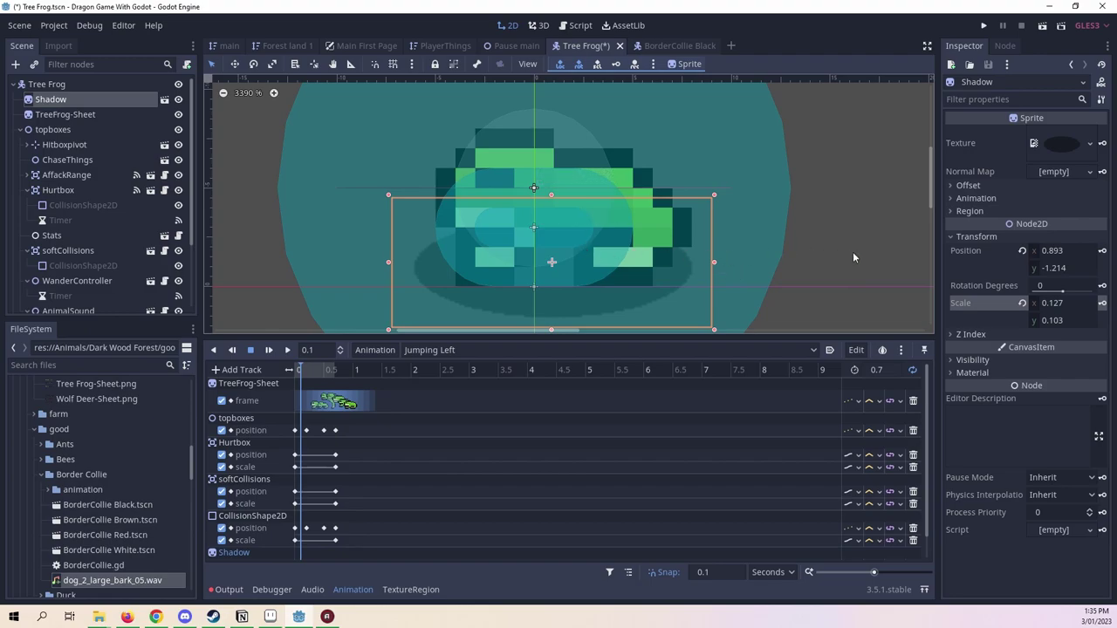
{"action": "right_click", "coordinate": [568, 49]}
{"action": "left_click", "coordinate": [581, 75]}
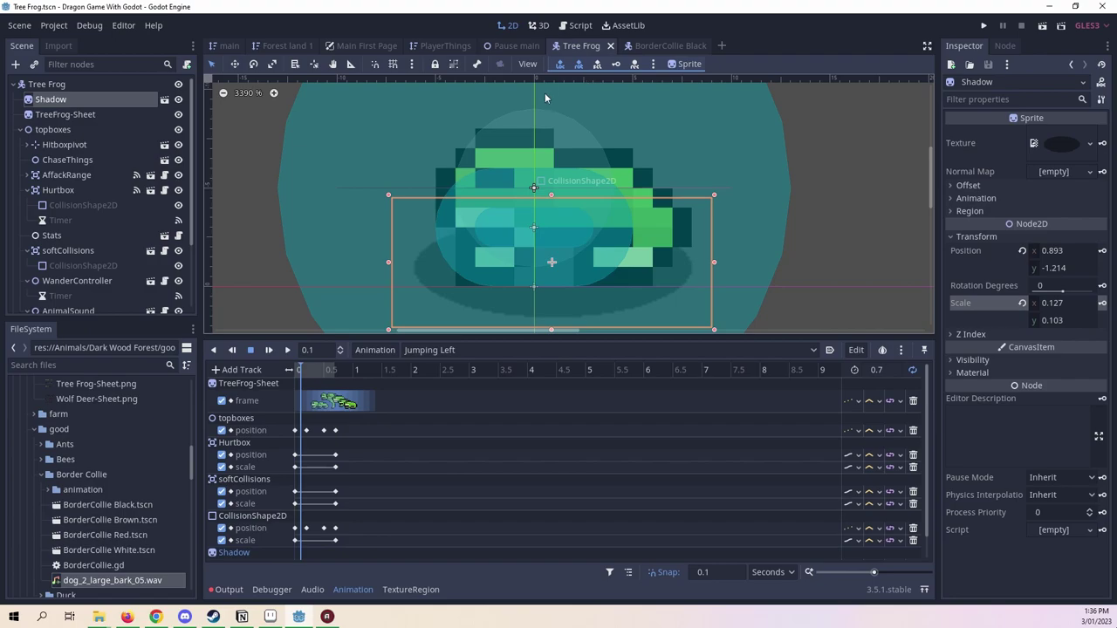
Shrink the Shadow sprite at 0.1 s to a scale of about 0.109 × 0.095.
{"action": "middle_click_drag", "start_coordinate": [588, 187], "coordinate": [626, 189]}
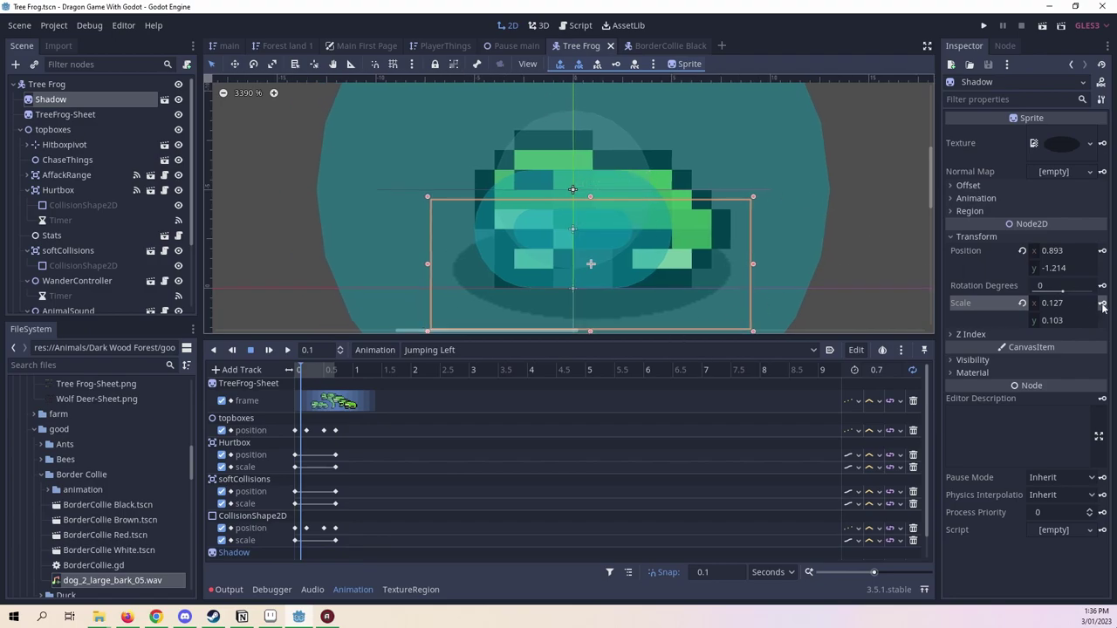
{"action": "left_click_drag", "start_coordinate": [428, 197], "coordinate": [451, 207]}
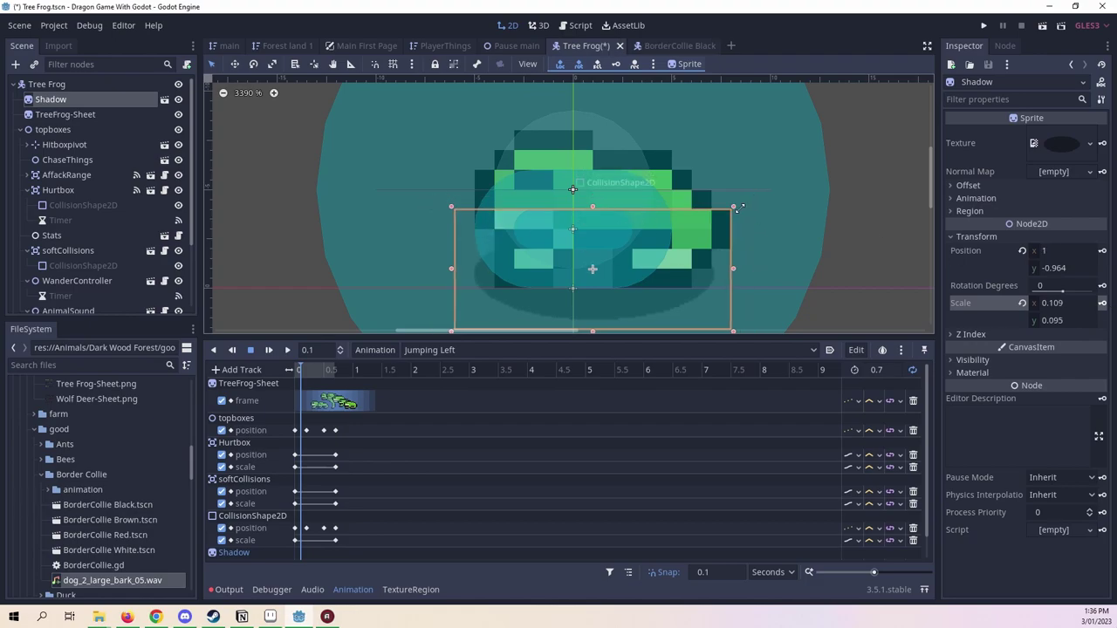
{"action": "left_click_drag", "start_coordinate": [749, 207], "coordinate": [733, 207]}
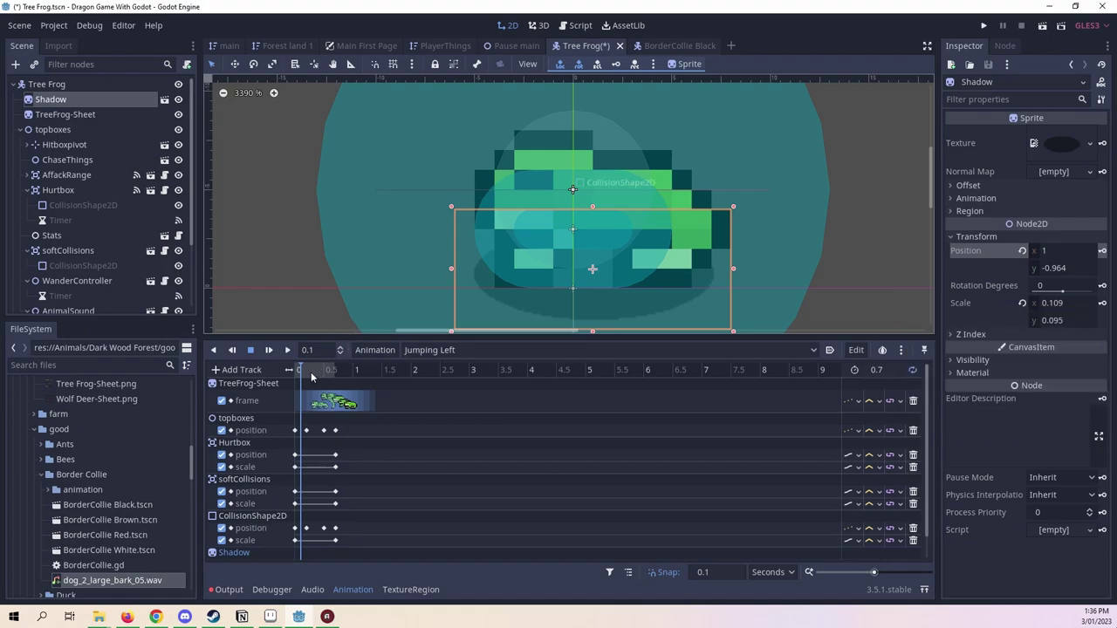
{"action": "left_click", "coordinate": [313, 373]}
At 0.3 s, enlarge the Shadow to 0.156 × 0.141 and key its scale and position.
{"action": "scroll", "coordinate": [626, 212], "scroll_direction": "down", "scroll_amount": 5}
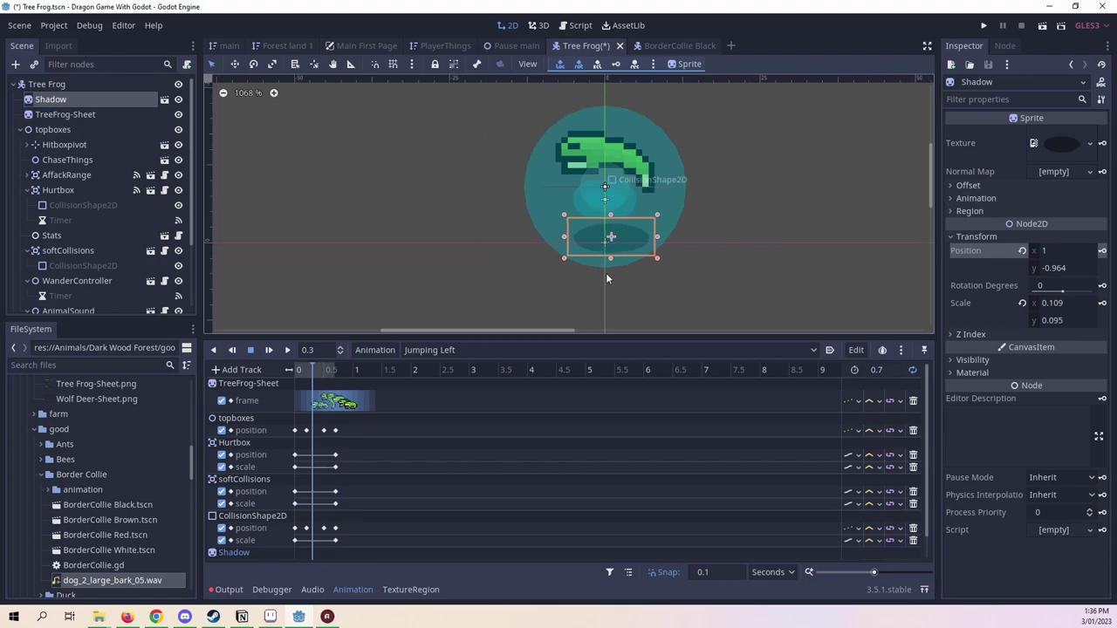
{"action": "key", "text": "ctrl+z"}
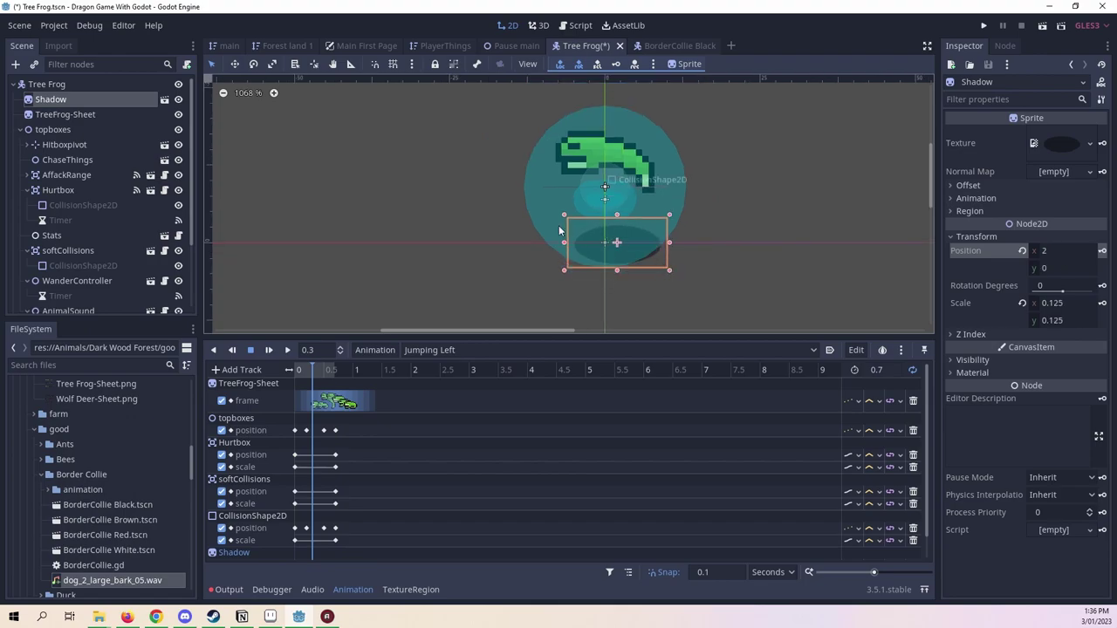
{"action": "left_click", "coordinate": [563, 215]}
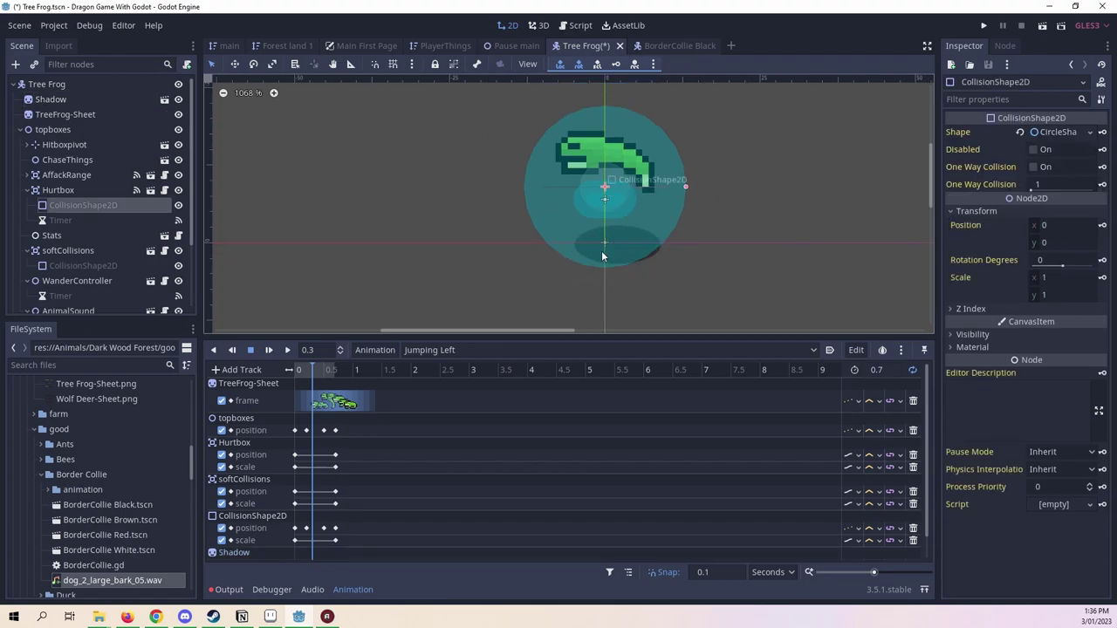
{"action": "left_click", "coordinate": [67, 99]}
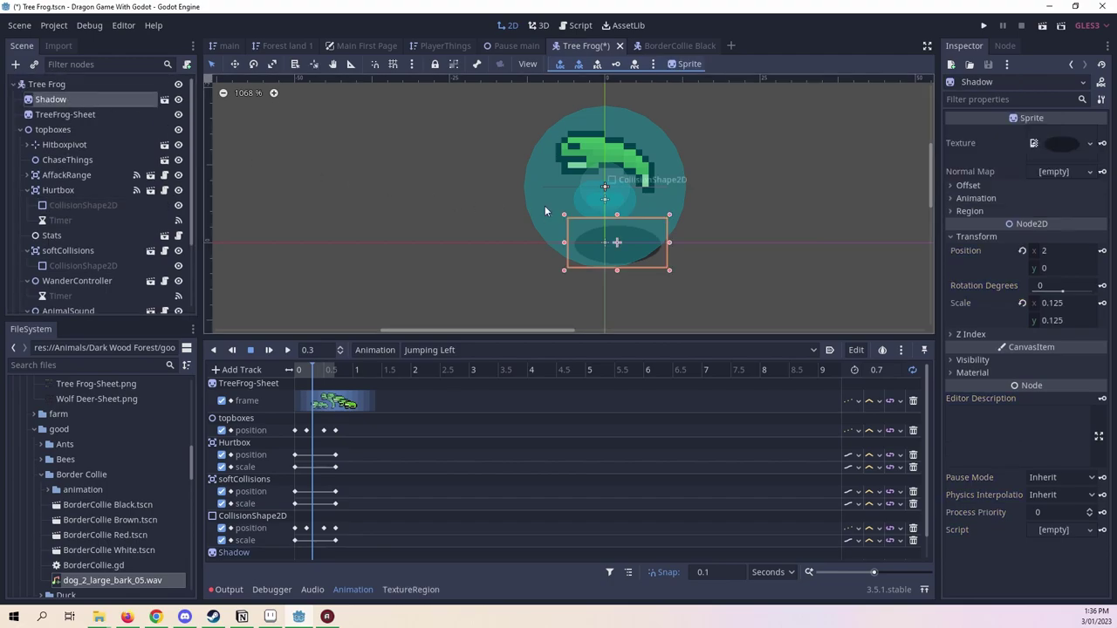
{"action": "left_click_drag", "start_coordinate": [567, 215], "coordinate": [538, 202]}
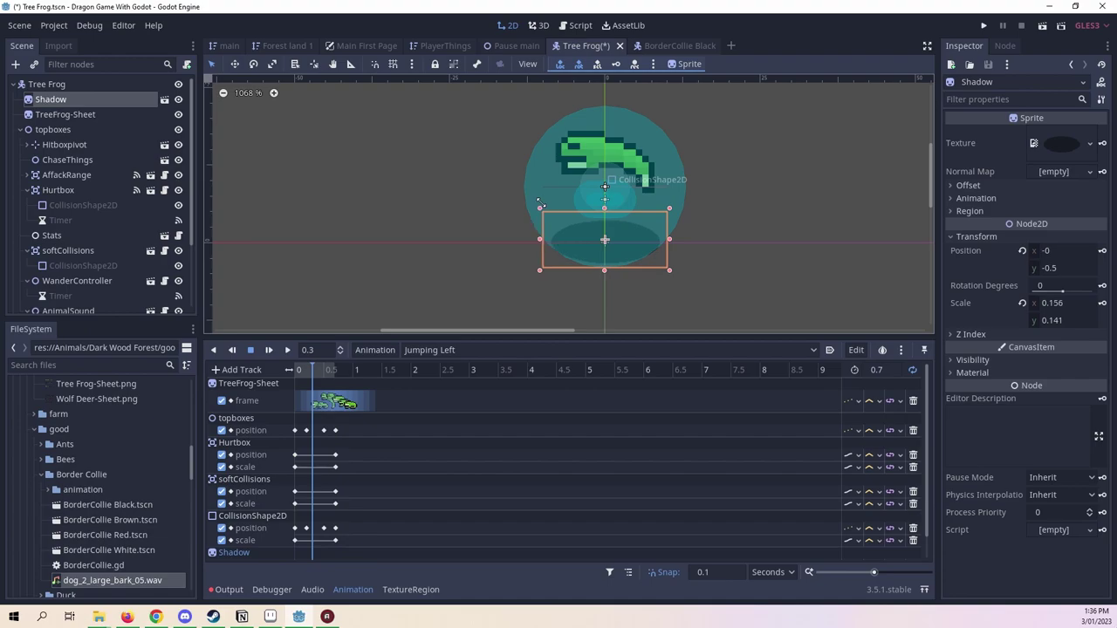
{"action": "left_click", "coordinate": [1102, 303]}
{"action": "left_click", "coordinate": [1103, 253]}
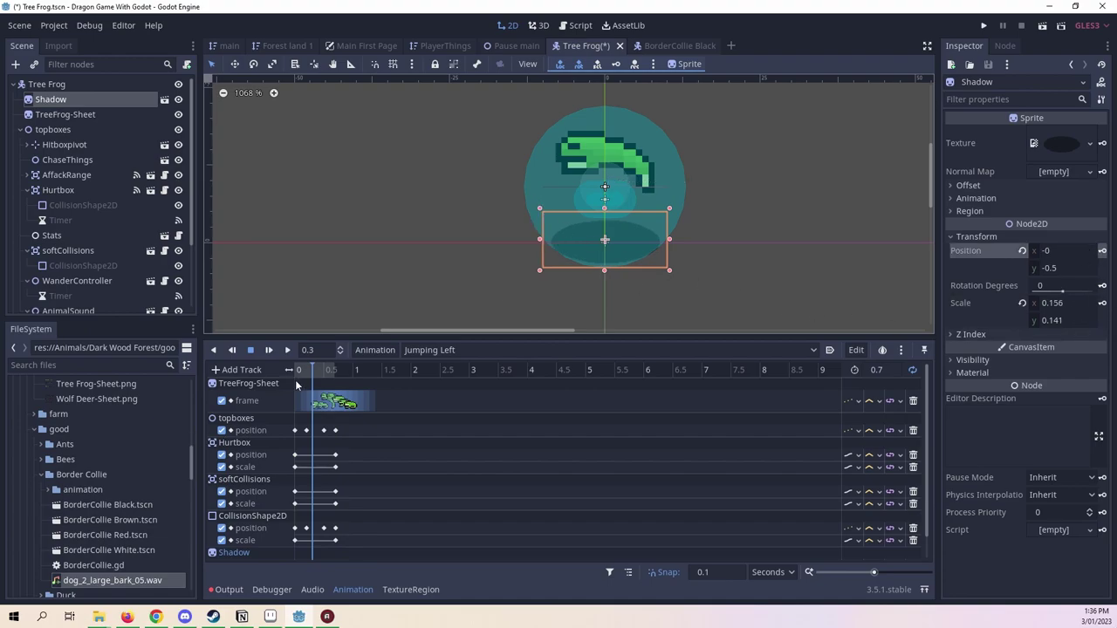
At 0.4 s, resize the Shadow to 0.141 × 0.125, recentre it, and key its scale.
{"action": "left_click", "coordinate": [320, 370]}
{"action": "scroll", "coordinate": [604, 236], "scroll_direction": "up", "scroll_amount": 2}
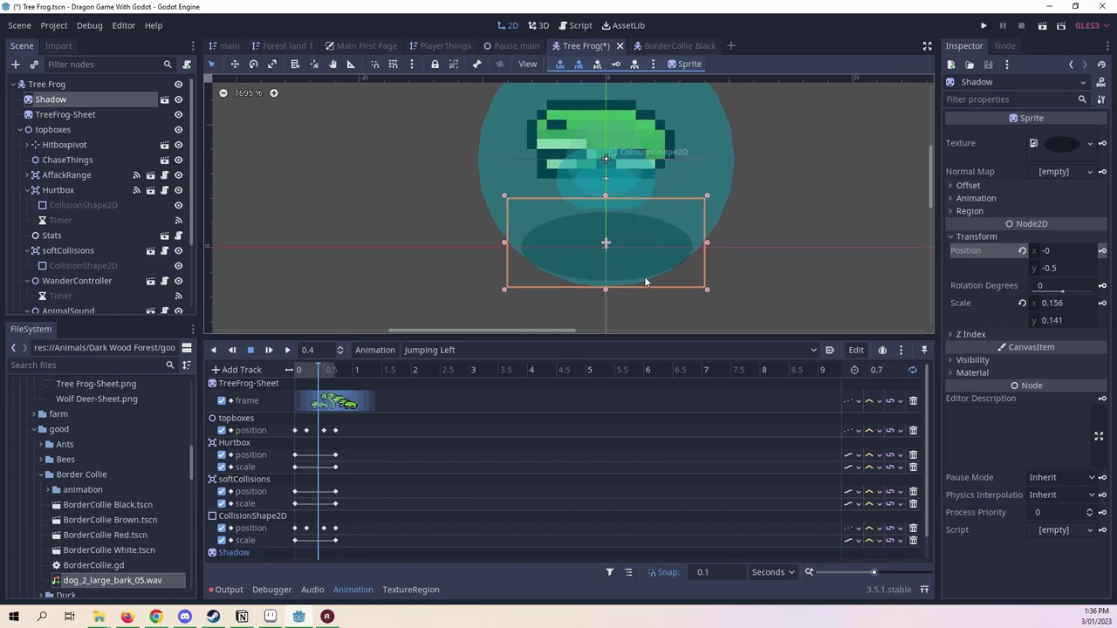
{"action": "left_click_drag", "start_coordinate": [710, 289], "coordinate": [687, 279]}
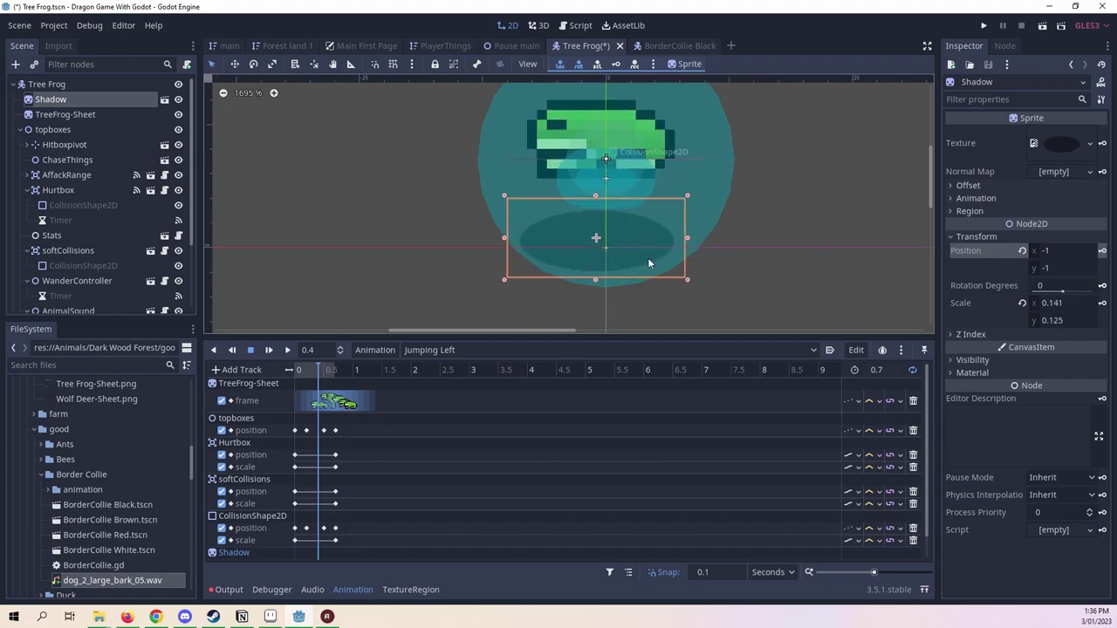
{"action": "left_click", "coordinate": [234, 64]}
{"action": "left_click_drag", "start_coordinate": [594, 239], "coordinate": [605, 250]}
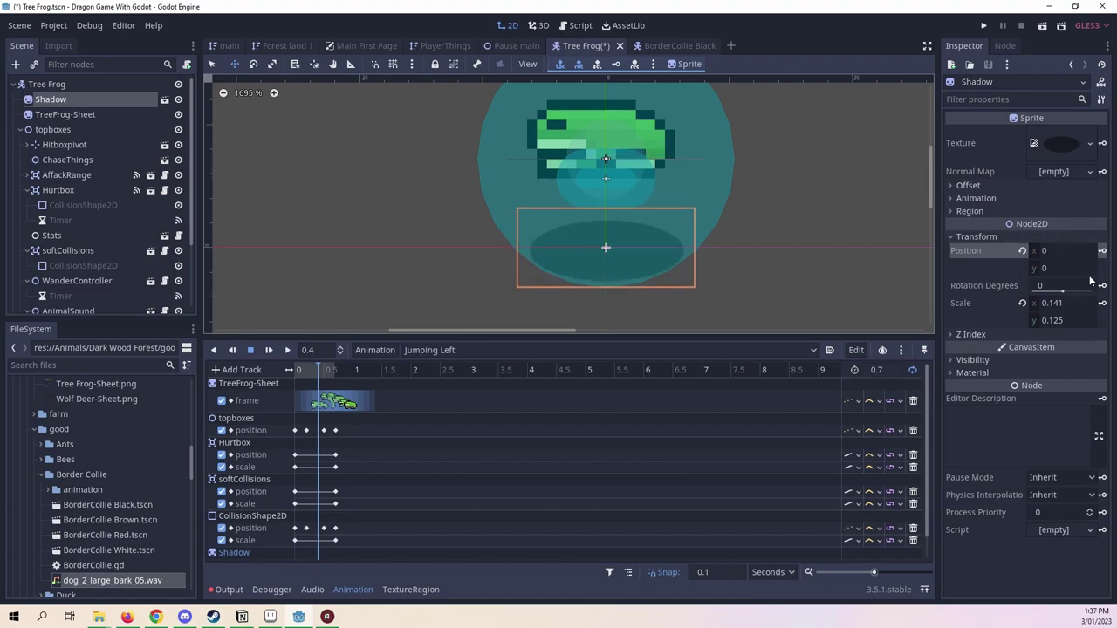
{"action": "left_click", "coordinate": [1103, 304]}
{"action": "left_click_drag", "start_coordinate": [318, 375], "coordinate": [326, 373]}
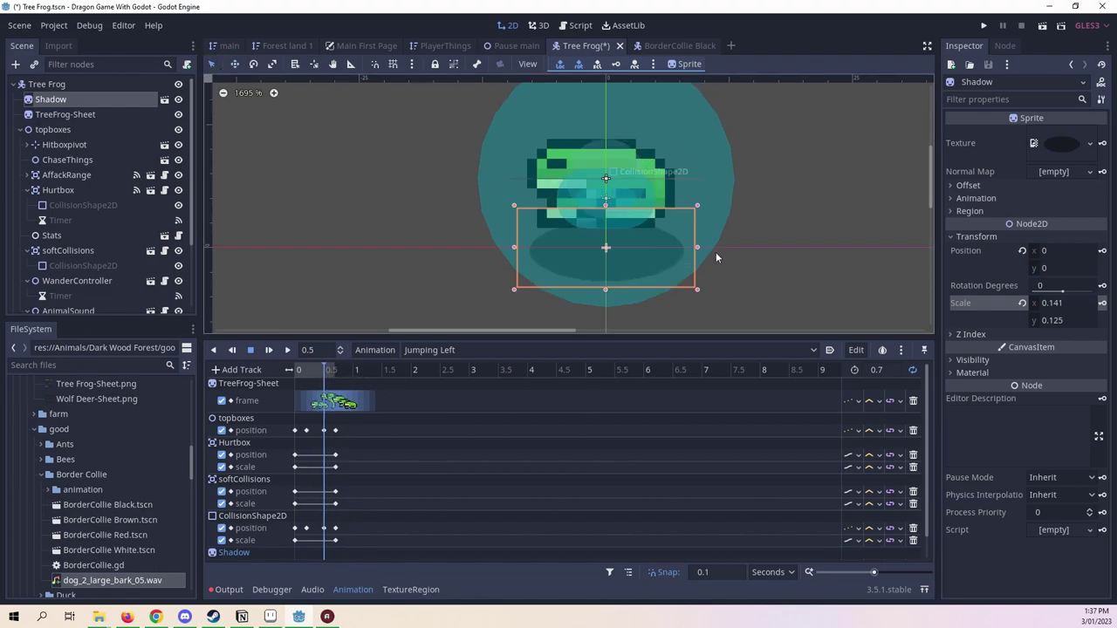
At 0.5 s, shrink the Shadow to 0.125 × 0.109 and recentre it under the frog.
{"action": "left_click_drag", "start_coordinate": [699, 292], "coordinate": [679, 279]}
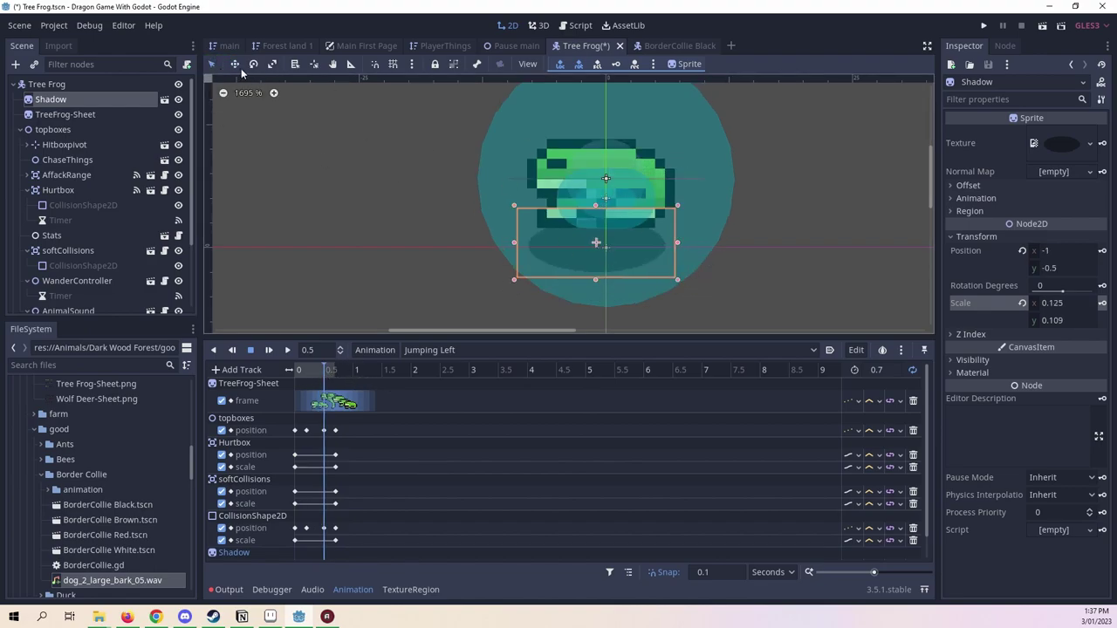
{"action": "left_click_drag", "start_coordinate": [607, 264], "coordinate": [616, 270]}
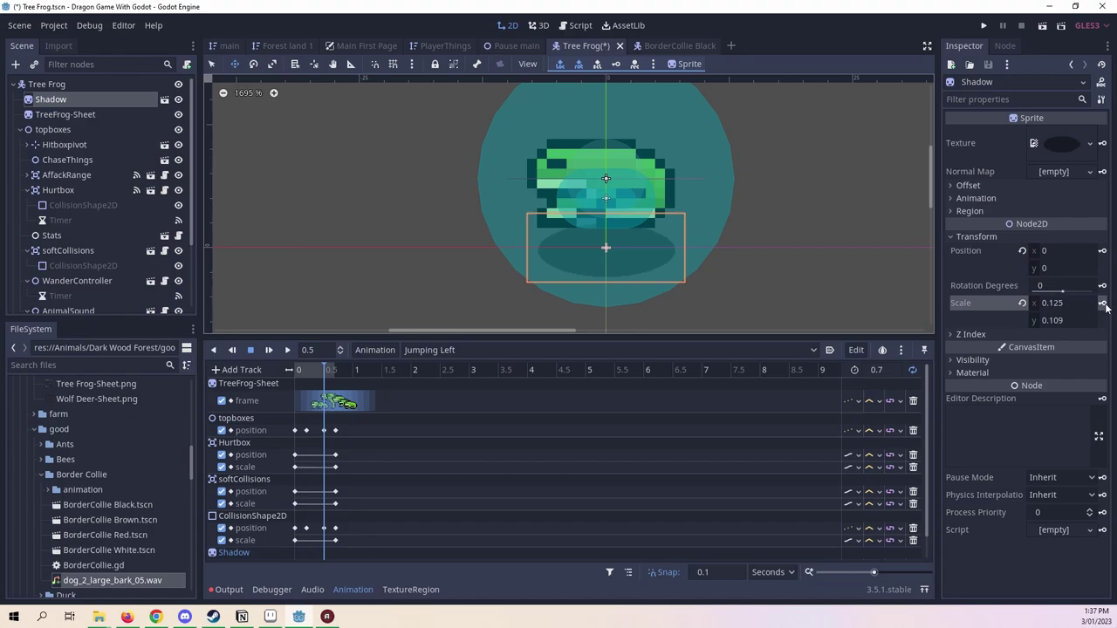
{"action": "left_click", "coordinate": [330, 375]}
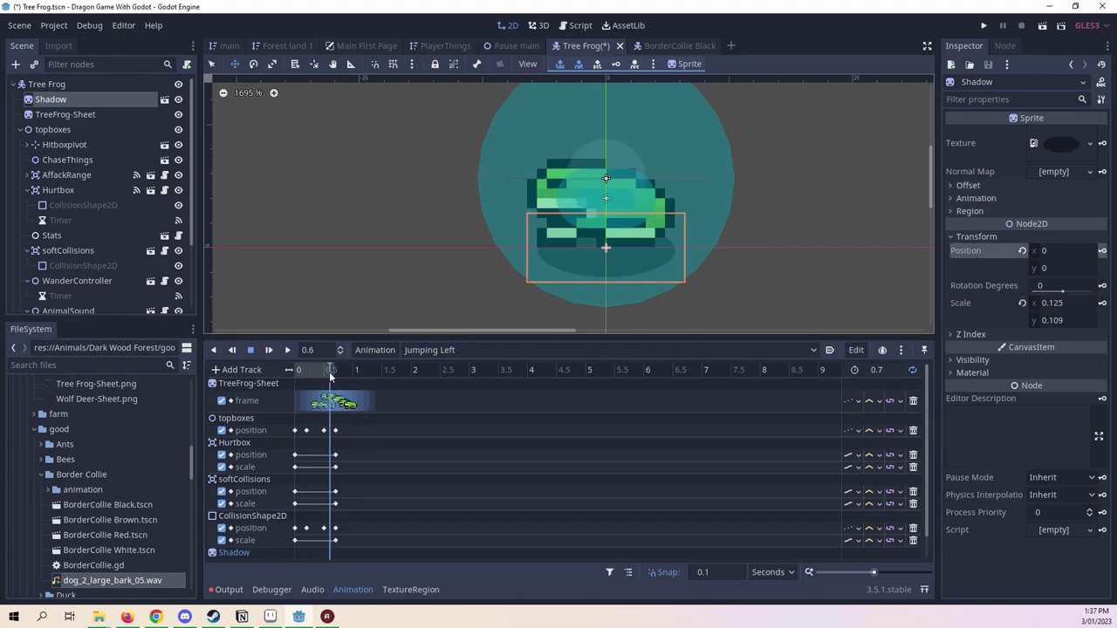
{"action": "left_click", "coordinate": [214, 65]}
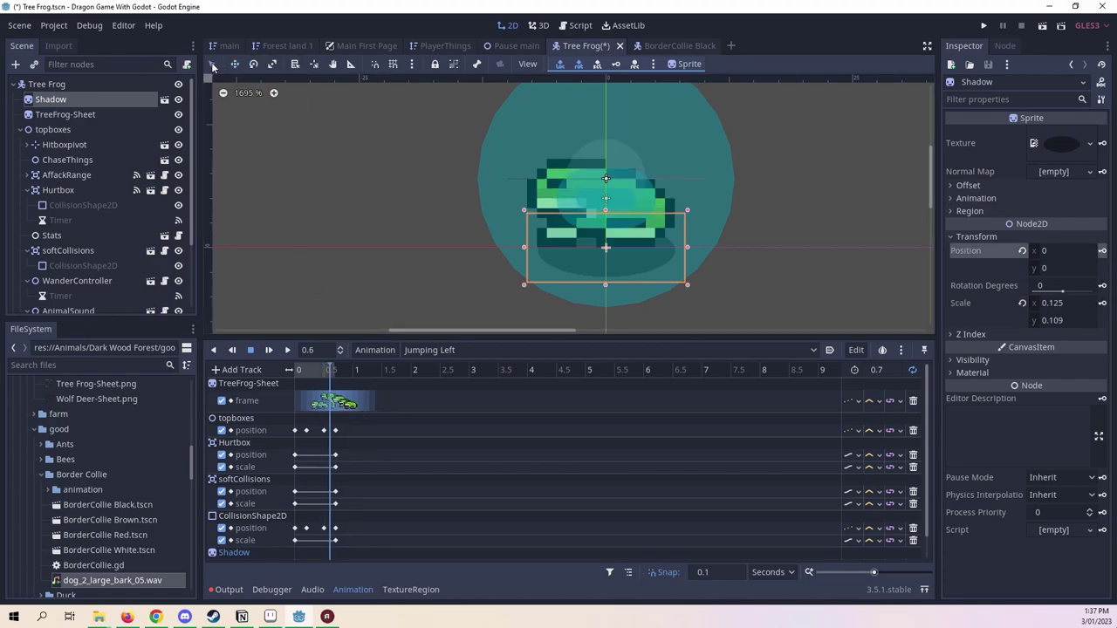
{"action": "left_click", "coordinate": [234, 65]}
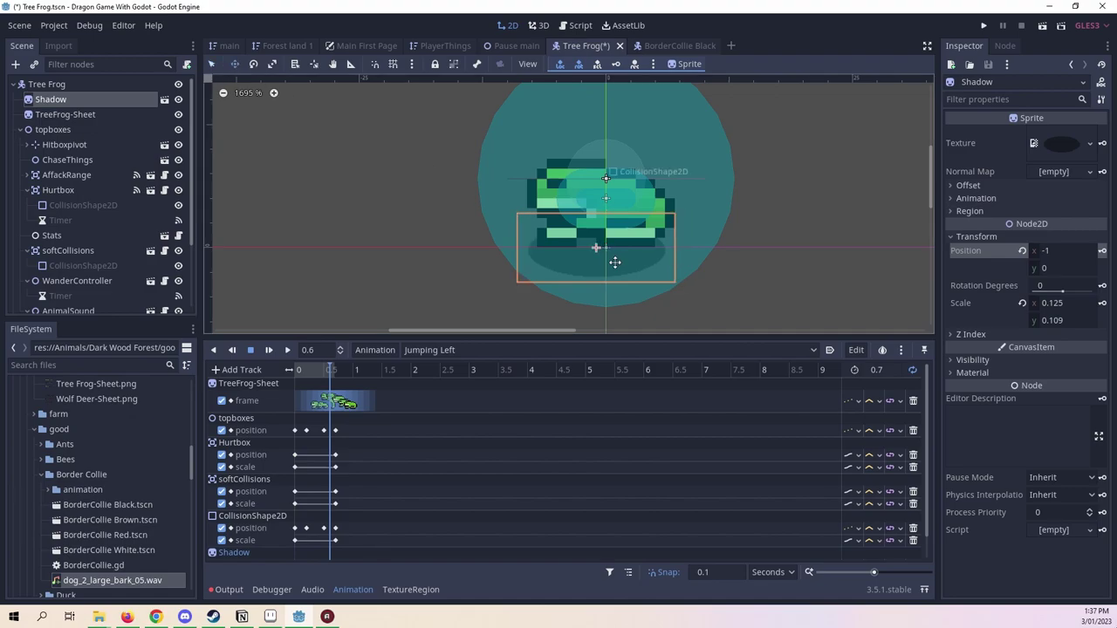
{"action": "left_click", "coordinate": [214, 63]}
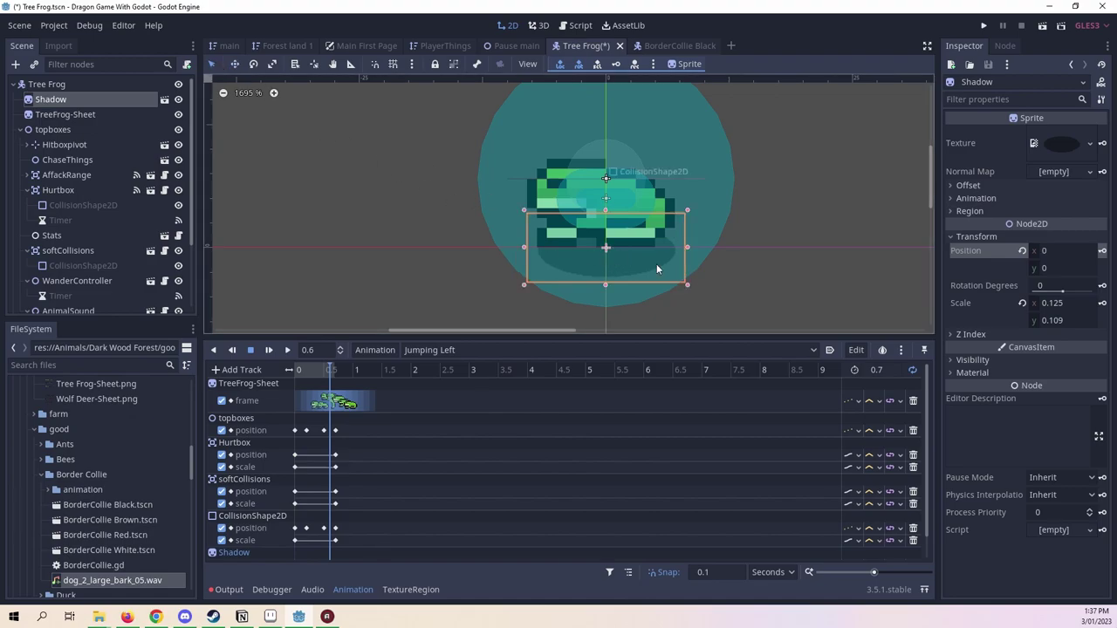
At 0.6 s, flatten the Shadow to 0.121 × 0.086, recentre it, and key position and scale.
{"action": "left_click_drag", "start_coordinate": [690, 285], "coordinate": [677, 269]}
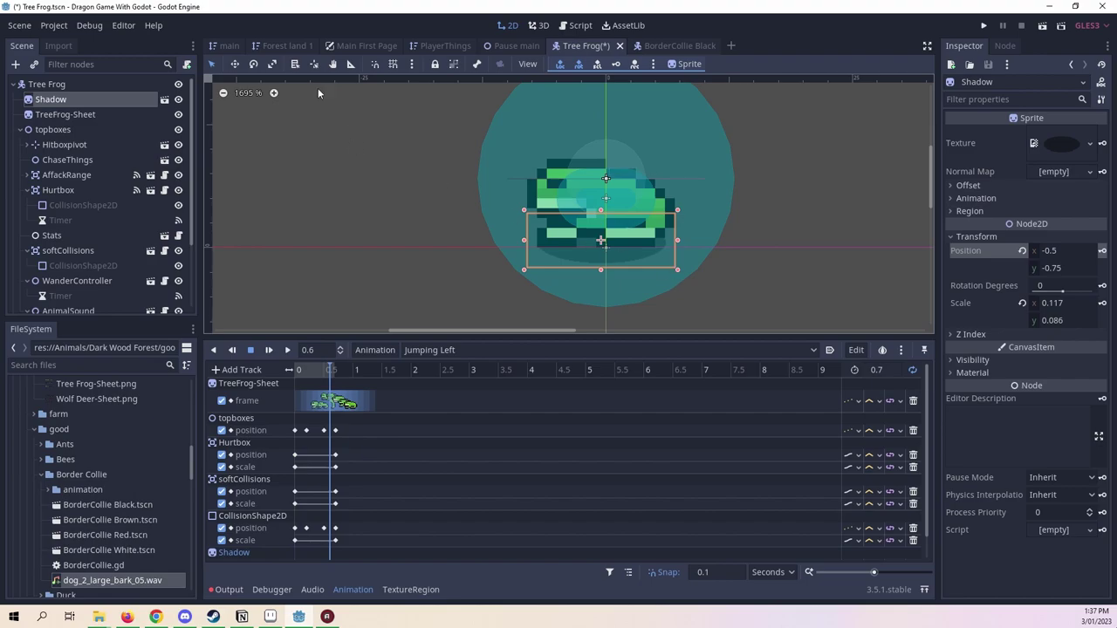
{"action": "left_click", "coordinate": [234, 64]}
{"action": "left_click_drag", "start_coordinate": [568, 226], "coordinate": [576, 231]}
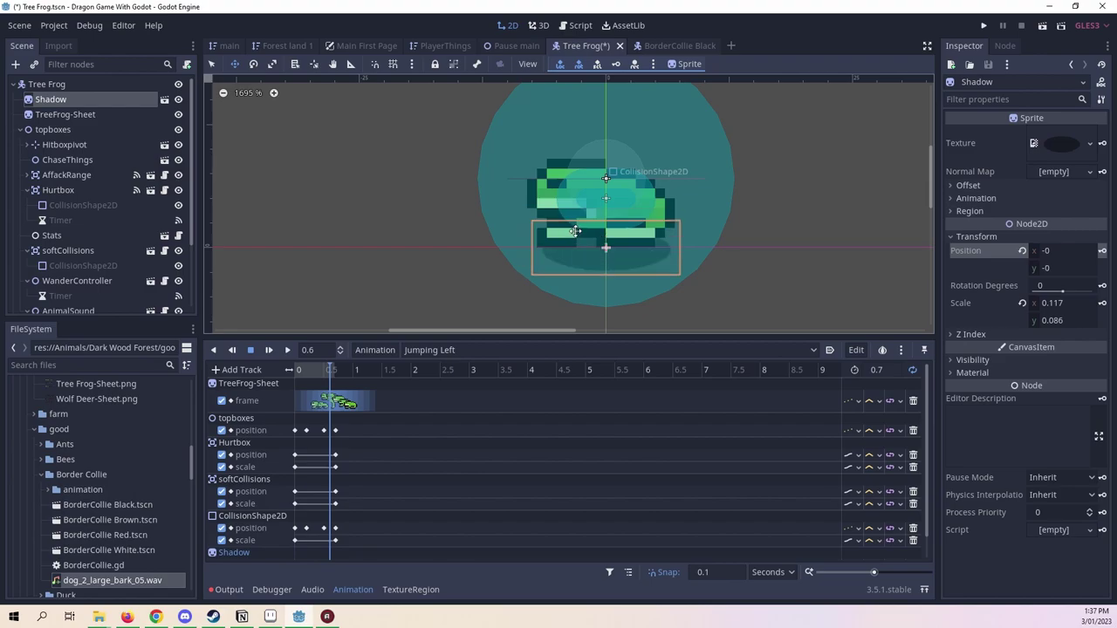
{"action": "left_click", "coordinate": [212, 64]}
{"action": "left_click_drag", "start_coordinate": [529, 249], "coordinate": [519, 246]}
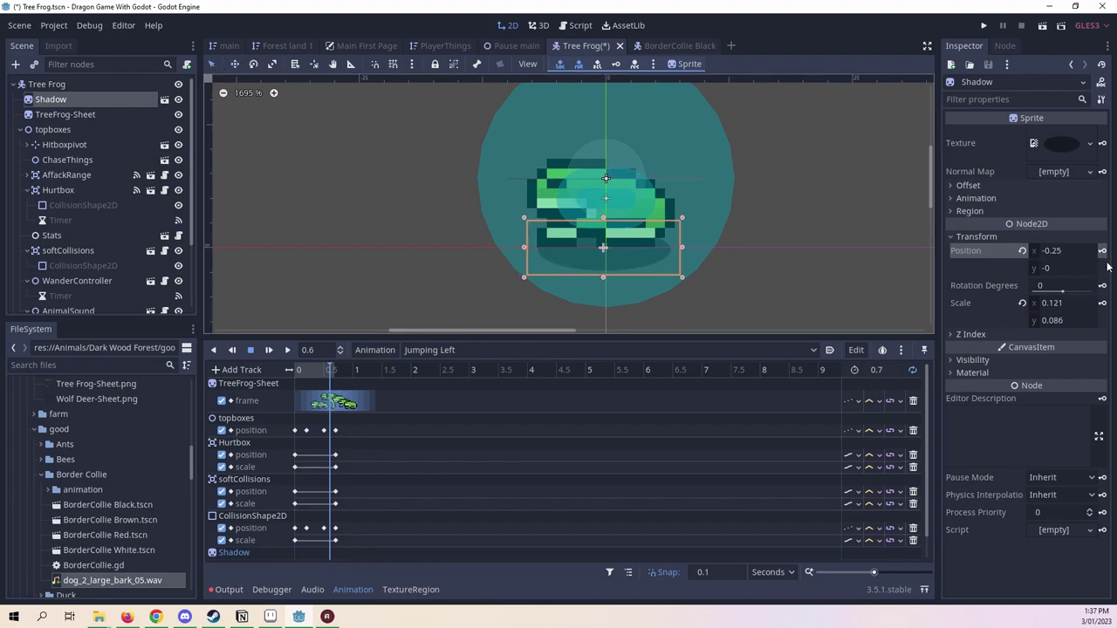
{"action": "left_click", "coordinate": [1102, 303]}
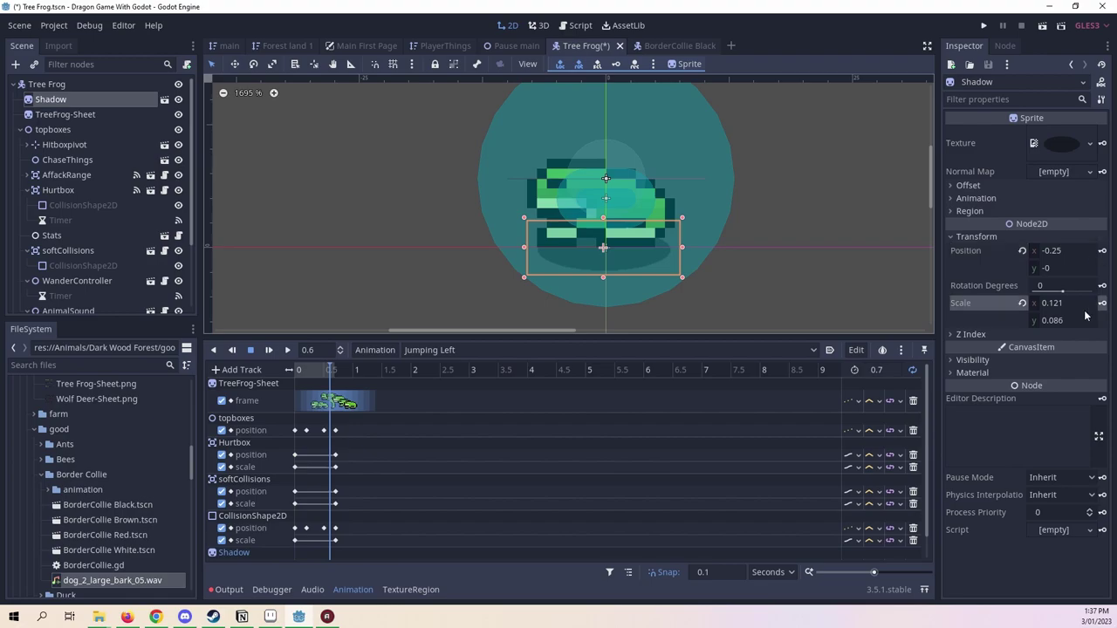
{"action": "left_click", "coordinate": [340, 373]}
{"action": "left_click_drag", "start_coordinate": [359, 377], "coordinate": [337, 407]}
Delete the stray Shadow position key near 0.6 s and select all keys at 0.7 s.
{"action": "scroll", "coordinate": [380, 432], "scroll_direction": "down", "scroll_amount": 1}
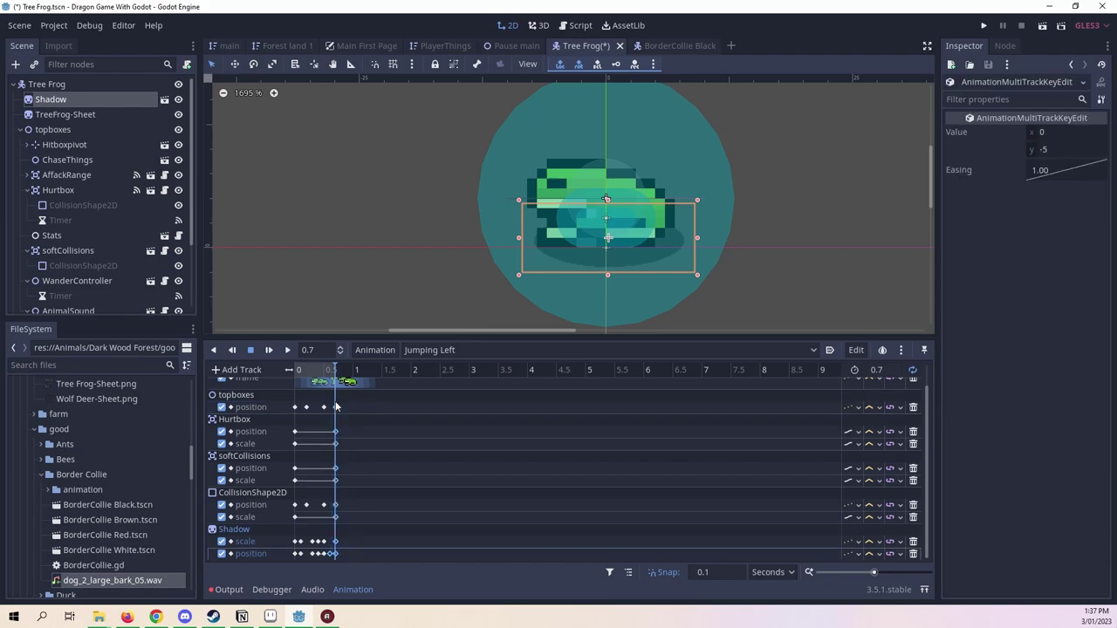
{"action": "left_click", "coordinate": [330, 553]}
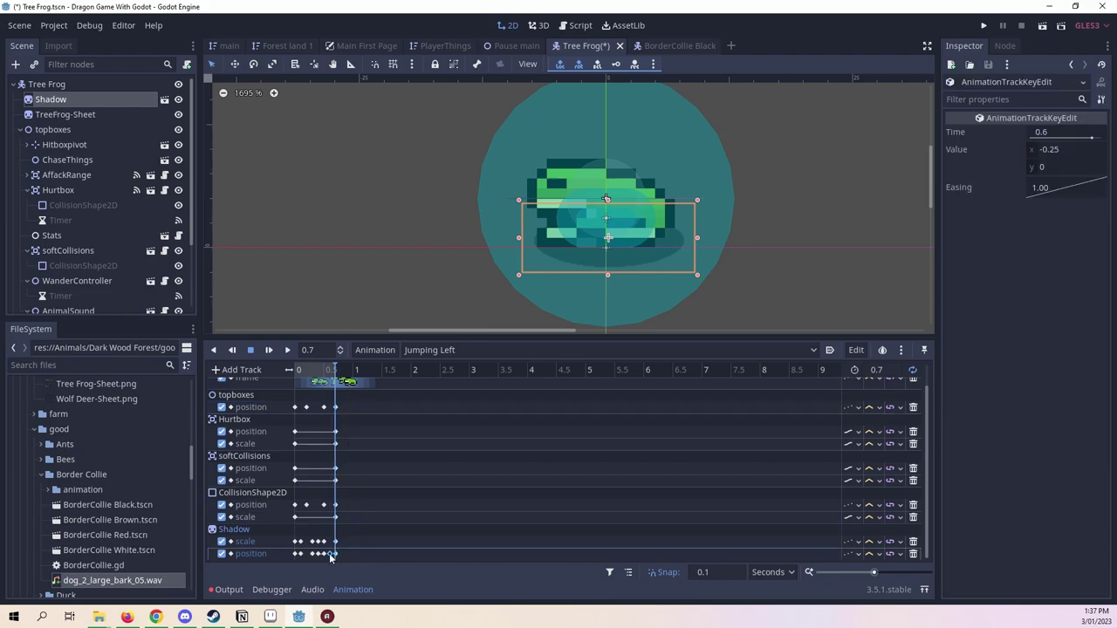
{"action": "left_click", "coordinate": [368, 554]}
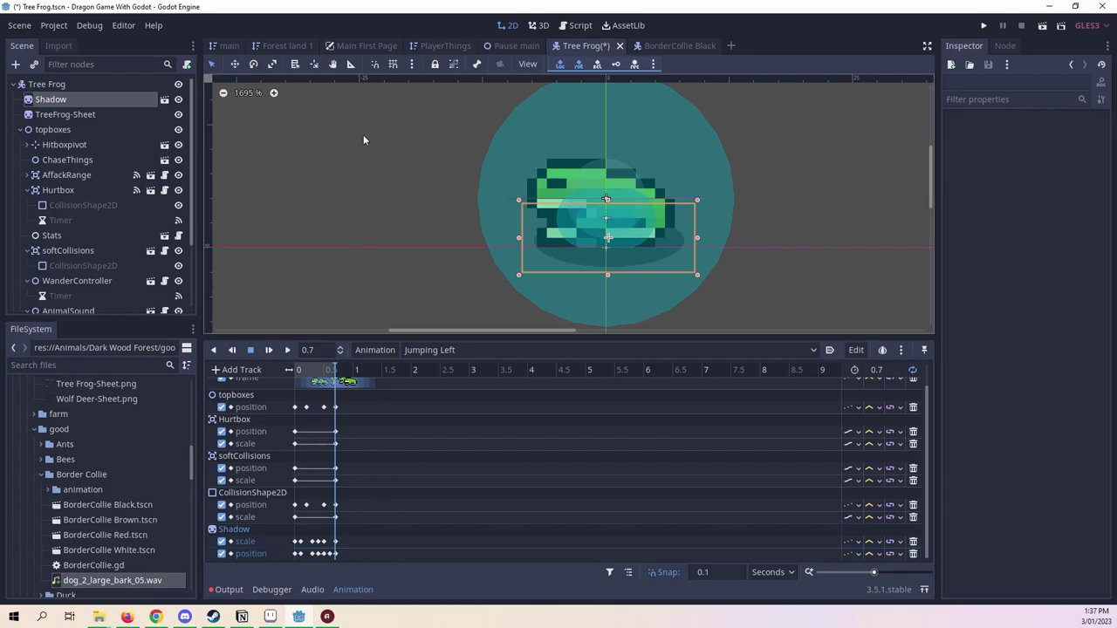
{"action": "left_click", "coordinate": [329, 555]}
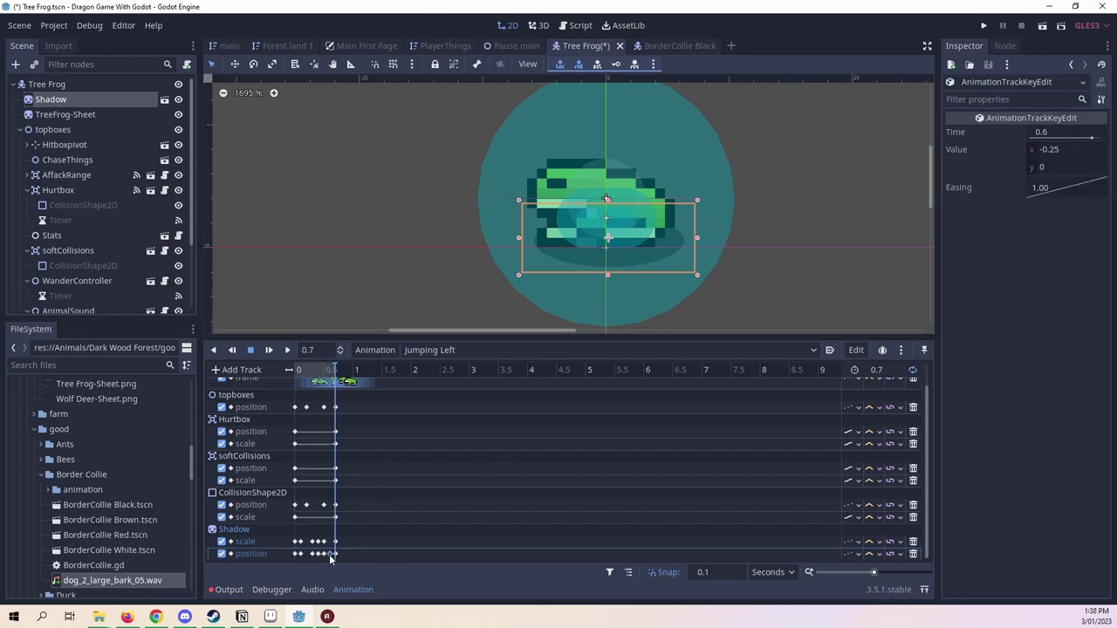
{"action": "key", "text": "Delete"}
{"action": "left_click_drag", "start_coordinate": [393, 555], "coordinate": [330, 410]}
Play Jumping Left from the start and save the Tree Frog scene.
{"action": "scroll", "coordinate": [384, 454], "scroll_direction": "up", "scroll_amount": 2}
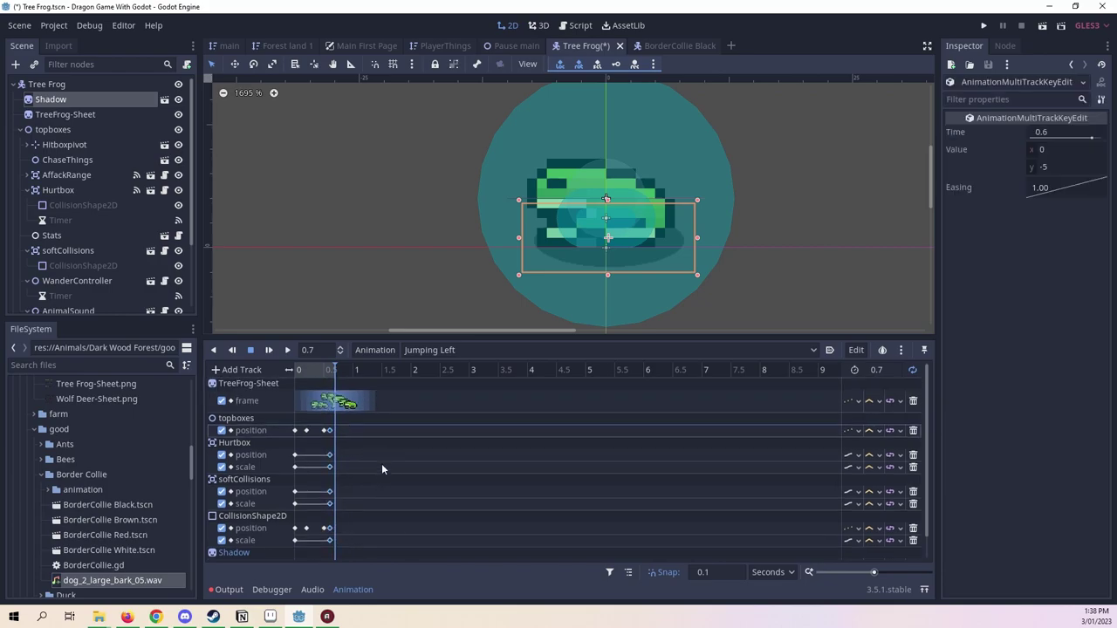
{"action": "left_click", "coordinate": [287, 350]}
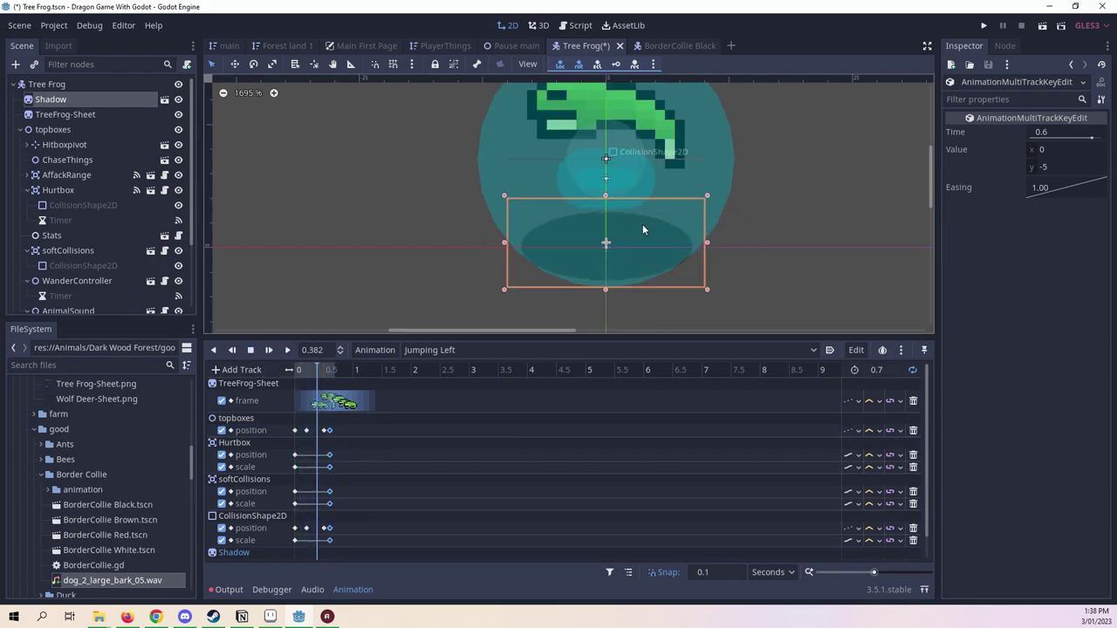
{"action": "key", "text": "ctrl+s"}
{"action": "scroll", "coordinate": [769, 180], "scroll_direction": "down", "scroll_amount": 1}
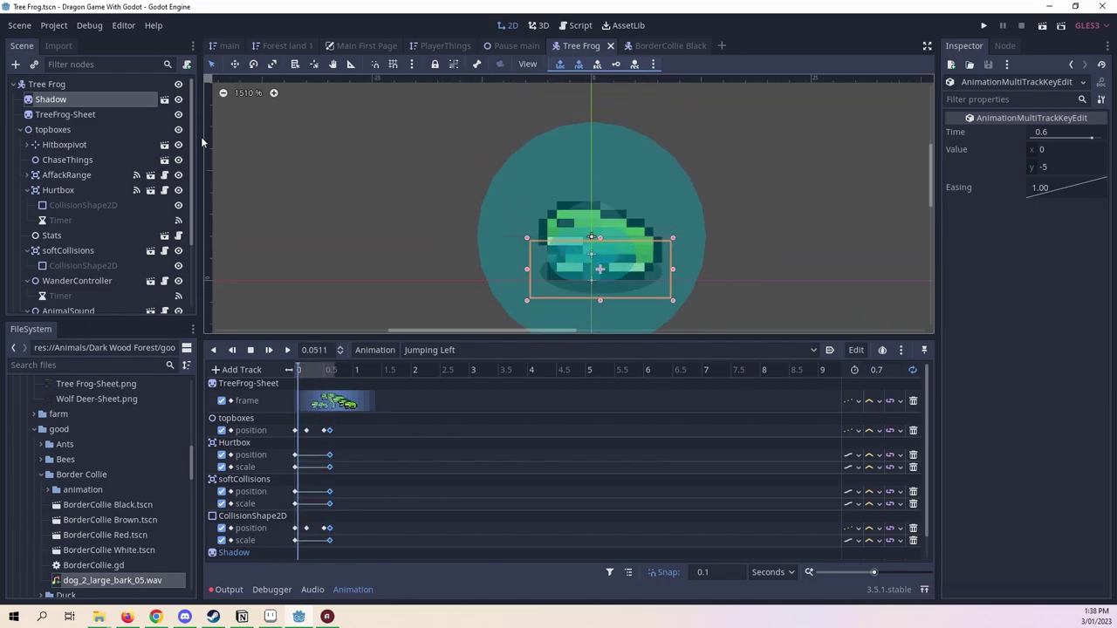
Select the Tree Frog root, stop playback, load Idle Left, and open the Animation menu.
{"action": "left_click", "coordinate": [89, 82]}
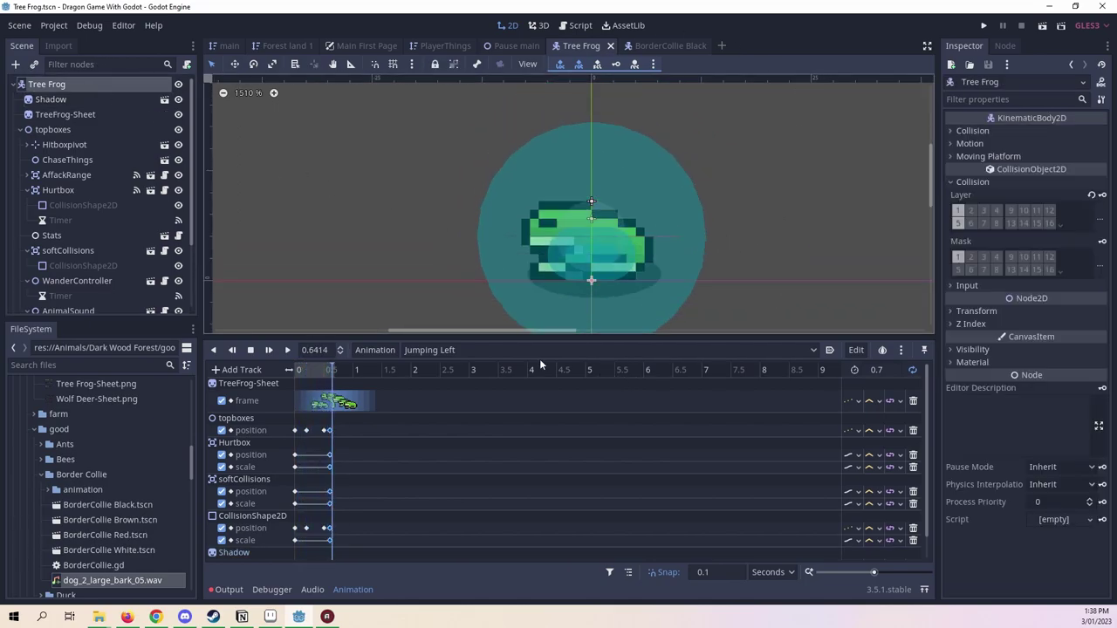
{"action": "left_click_drag", "start_coordinate": [429, 335], "coordinate": [460, 405]}
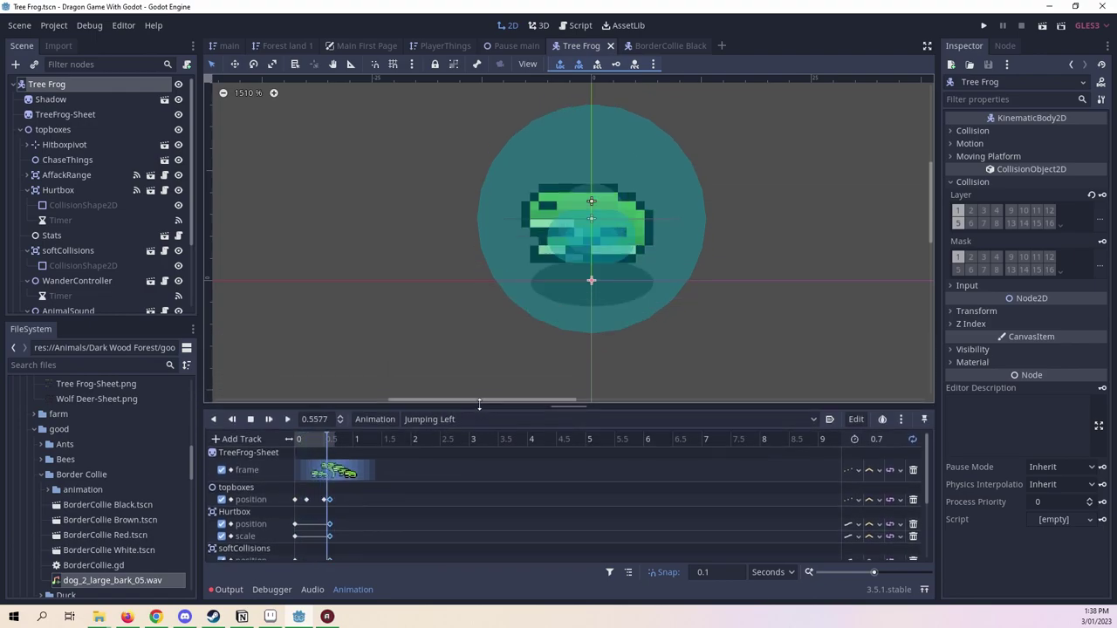
{"action": "left_click", "coordinate": [248, 420]}
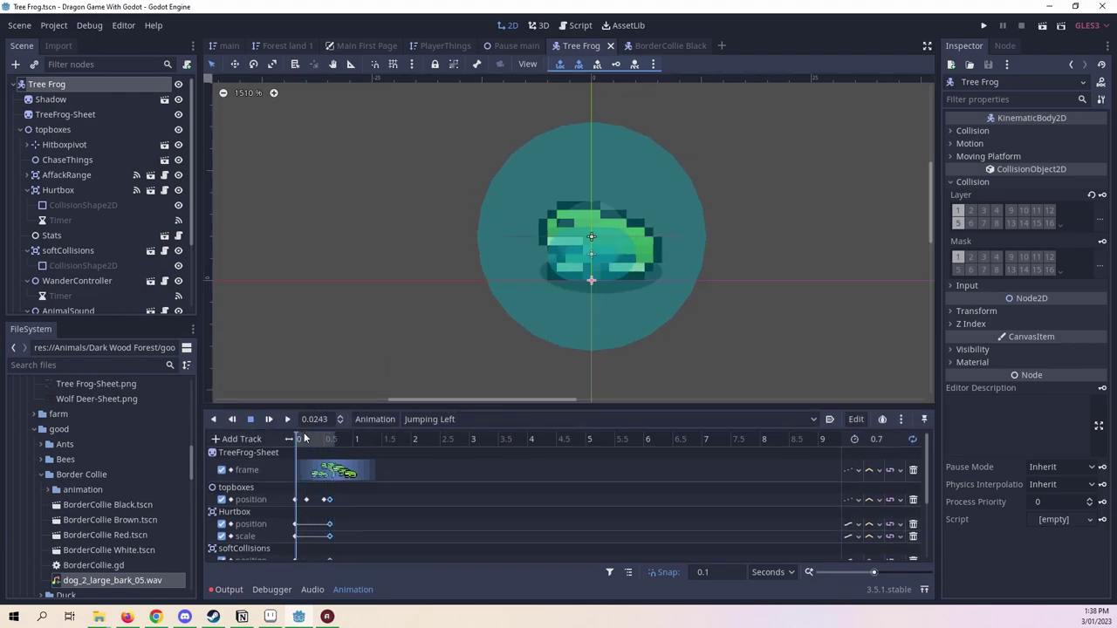
{"action": "left_click", "coordinate": [524, 420]}
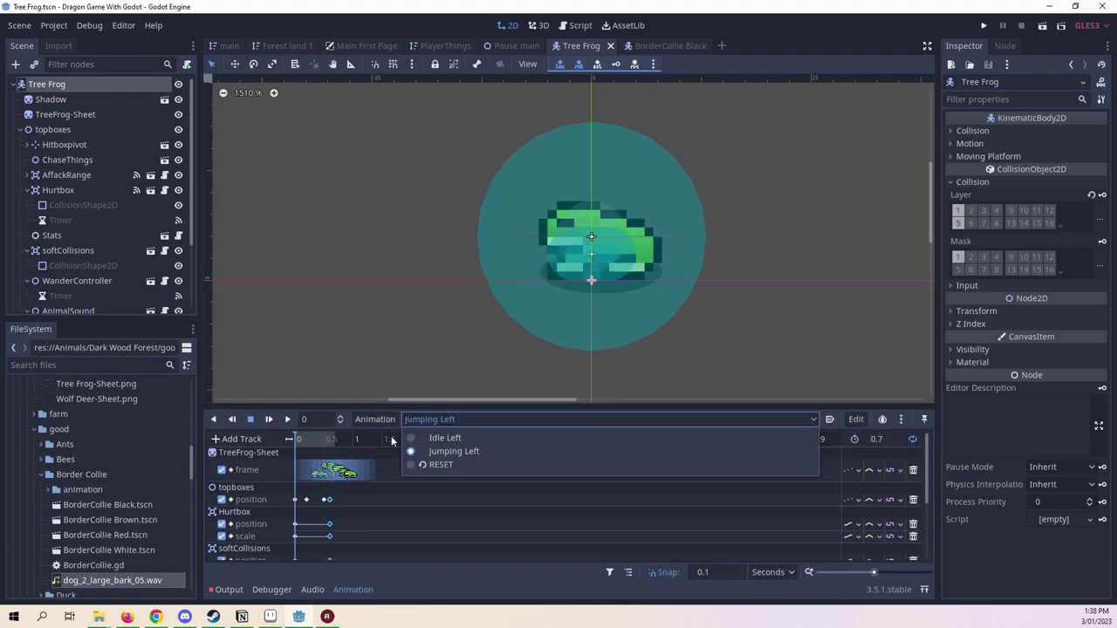
{"action": "left_click", "coordinate": [312, 442]}
{"action": "left_click", "coordinate": [366, 445]}
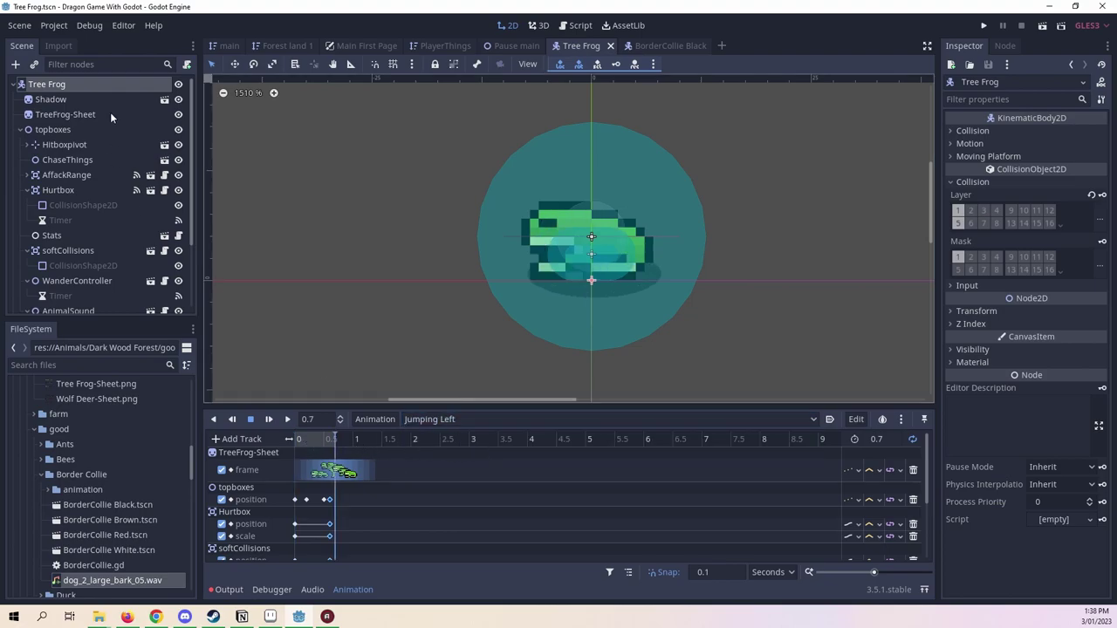
{"action": "left_click", "coordinate": [493, 419]}
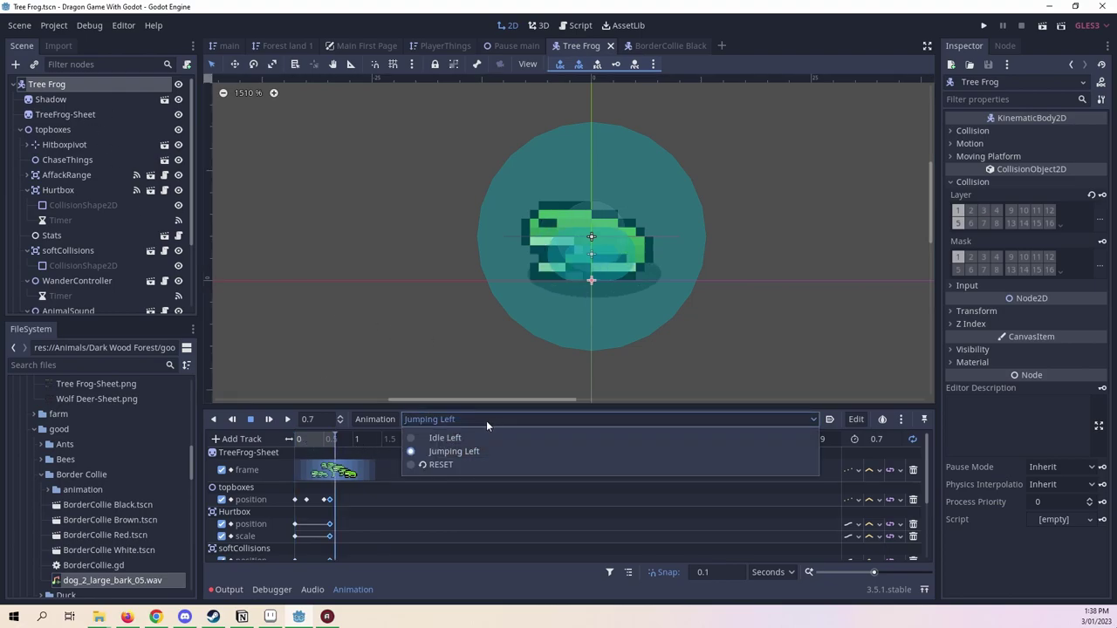
{"action": "left_click", "coordinate": [438, 439]}
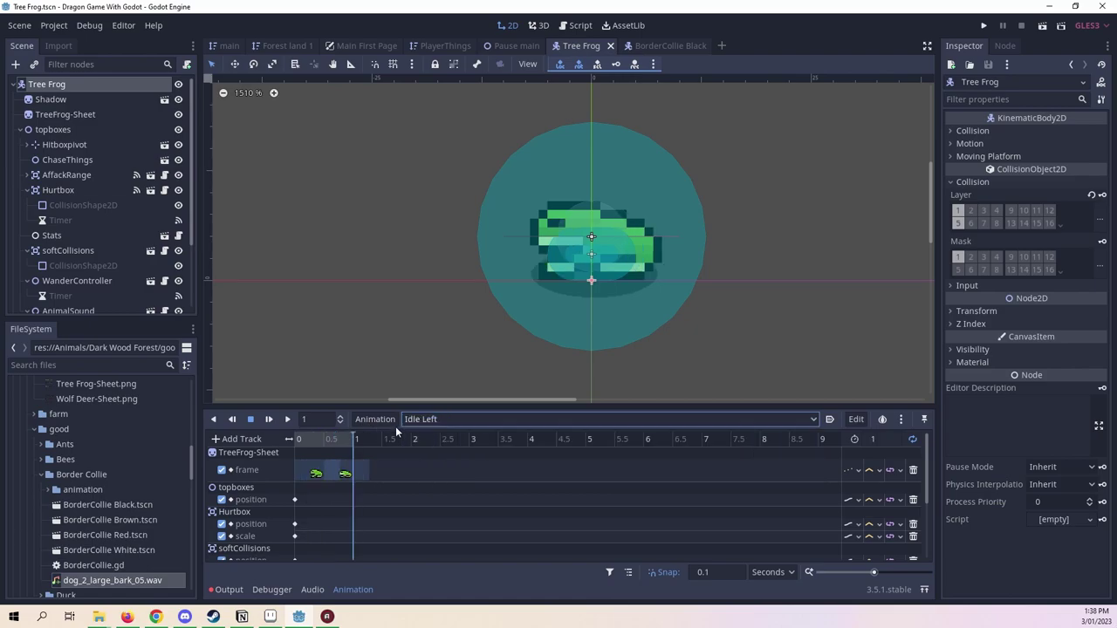
{"action": "left_click", "coordinate": [388, 422]}
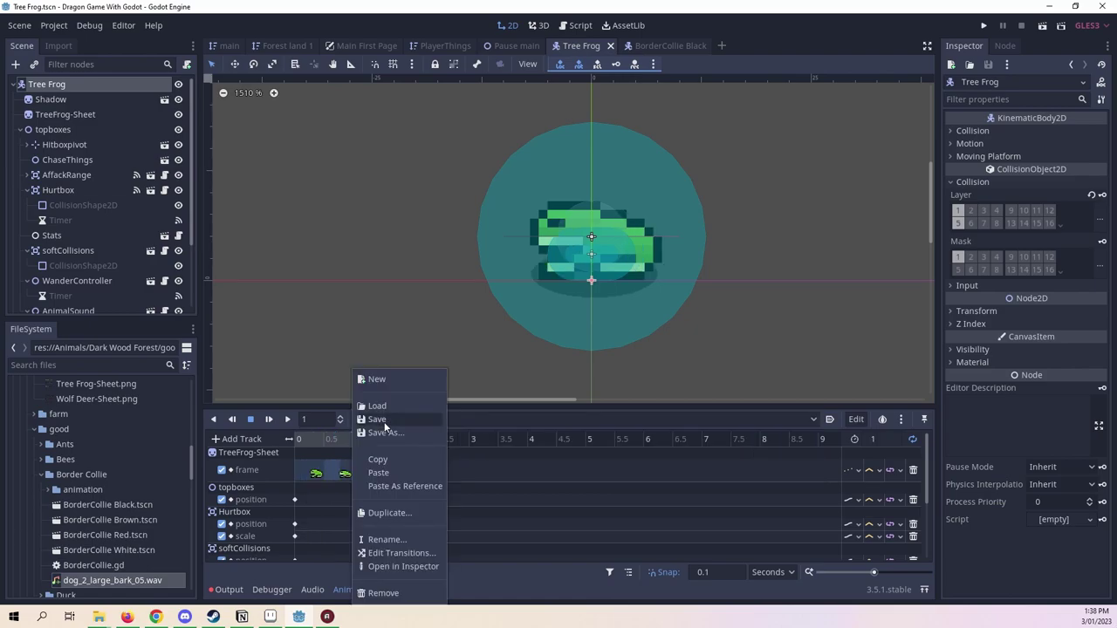
Duplicate Idle Left as a new animation named 'Eatting Left'.
{"action": "left_click", "coordinate": [423, 513]}
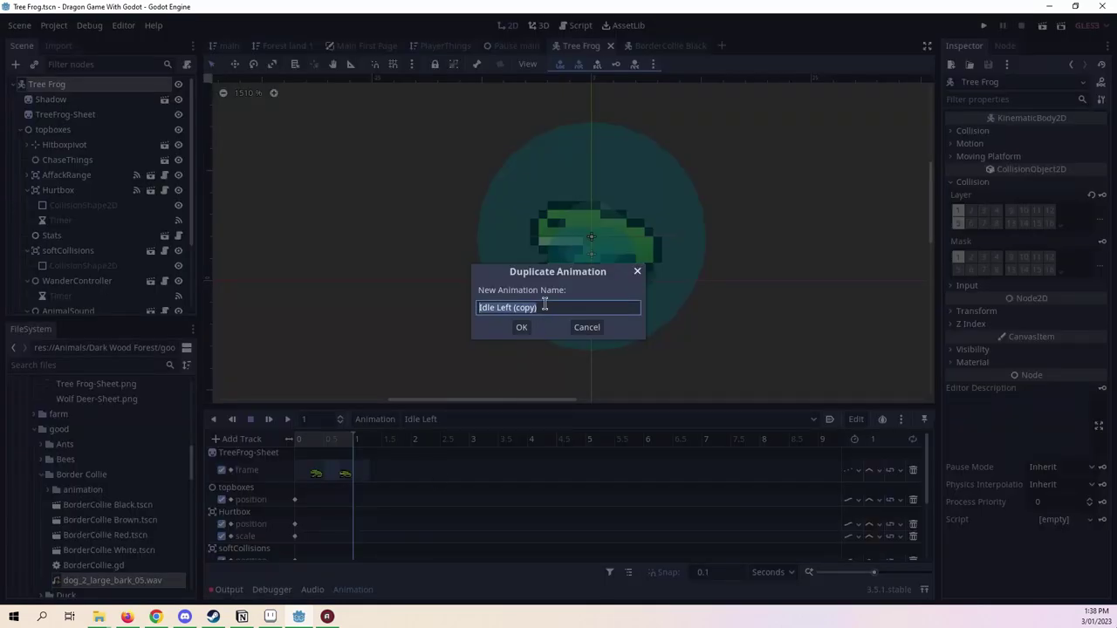
{"action": "type", "text": "Eatting Left"}
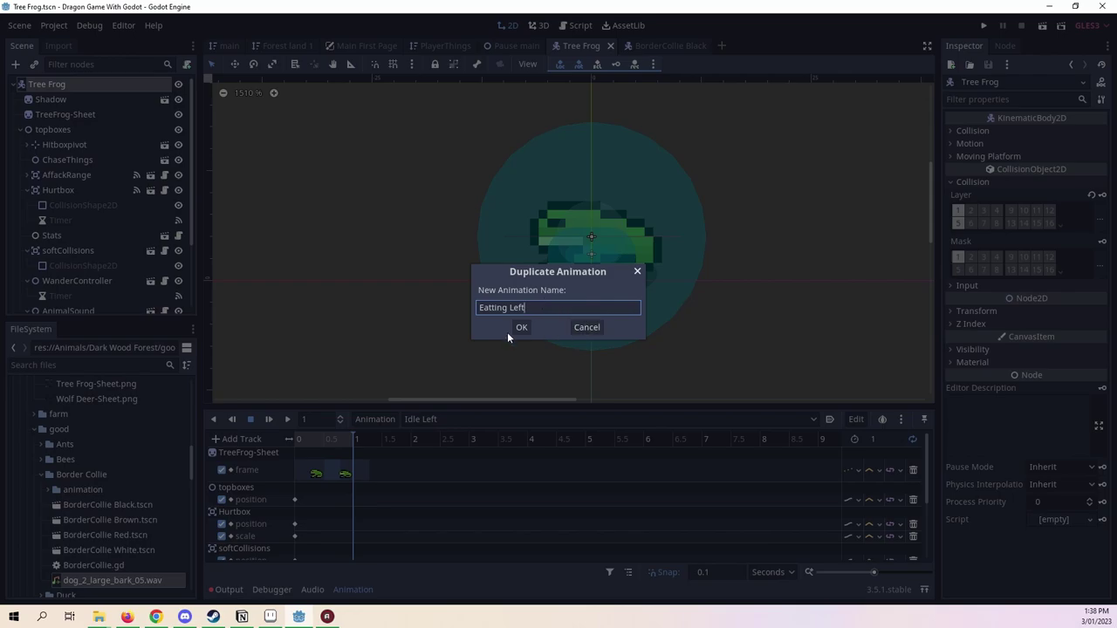
{"action": "left_click", "coordinate": [521, 327]}
{"action": "double_click", "coordinate": [281, 480]}
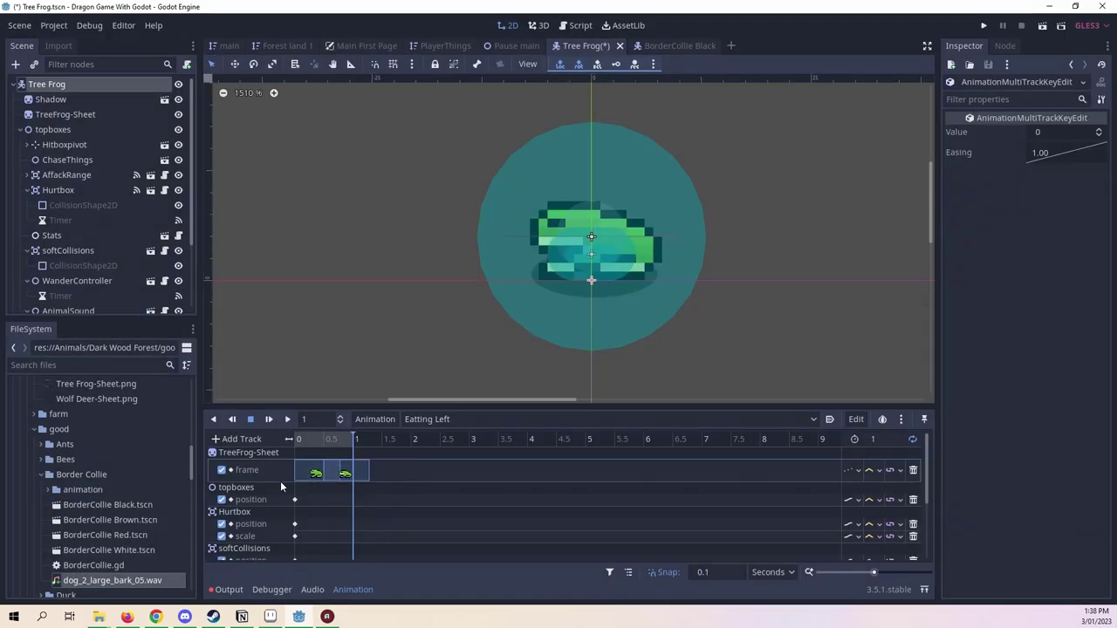
Select the TreeFrog-Sheet sprite and make Eatting Left the current animation.
{"action": "left_click", "coordinate": [280, 481]}
{"action": "left_click", "coordinate": [432, 419]}
{"action": "left_click", "coordinate": [458, 466]}
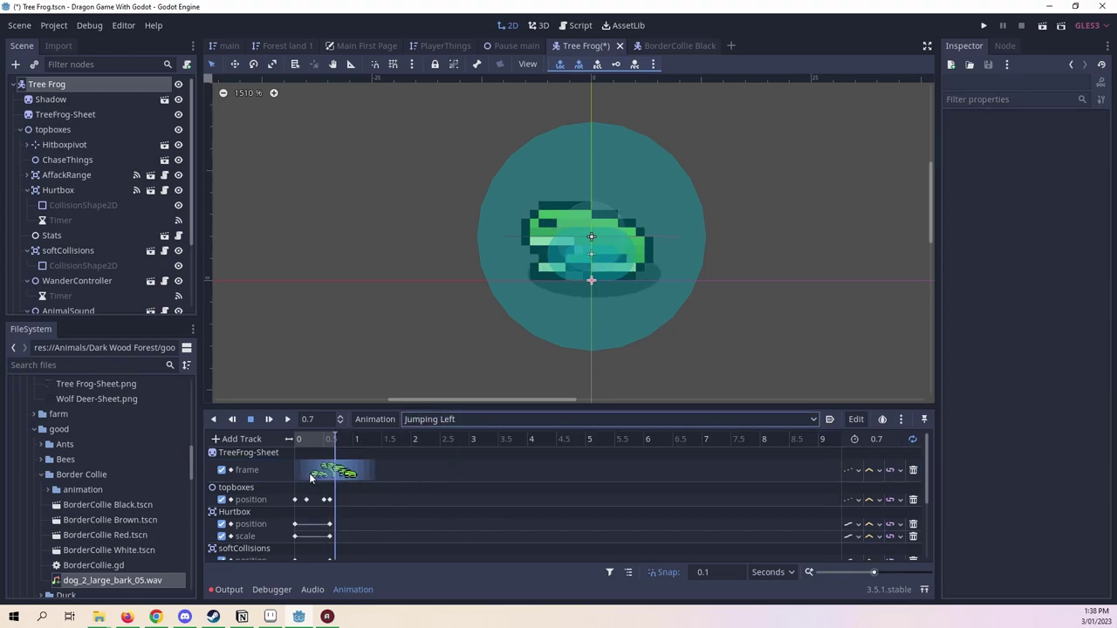
{"action": "left_click", "coordinate": [75, 103]}
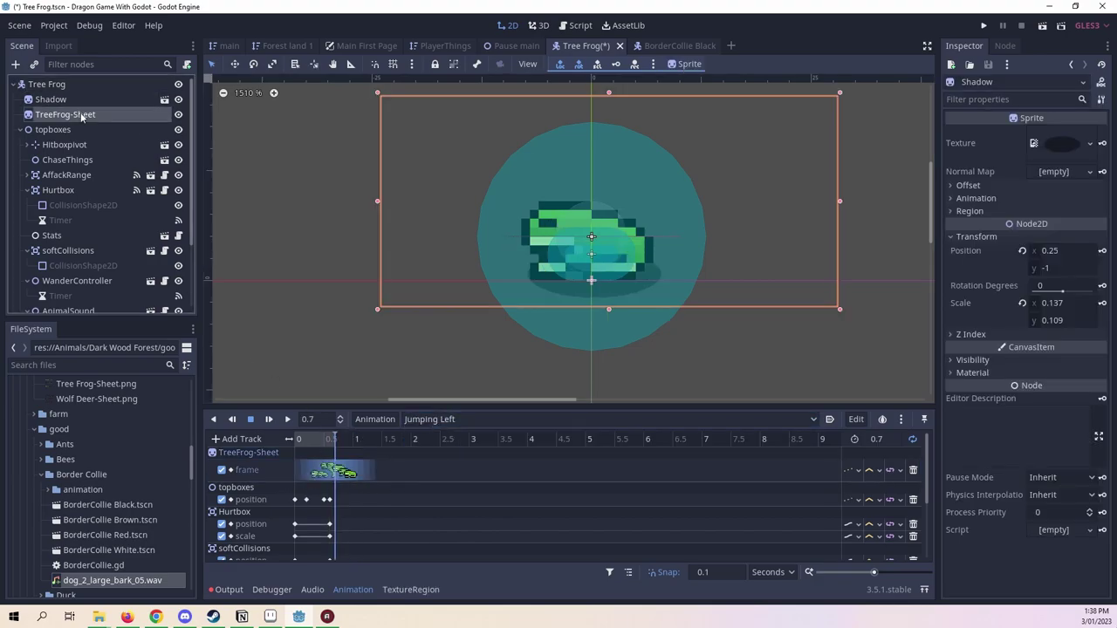
{"action": "left_click", "coordinate": [81, 116]}
{"action": "left_click", "coordinate": [637, 417]}
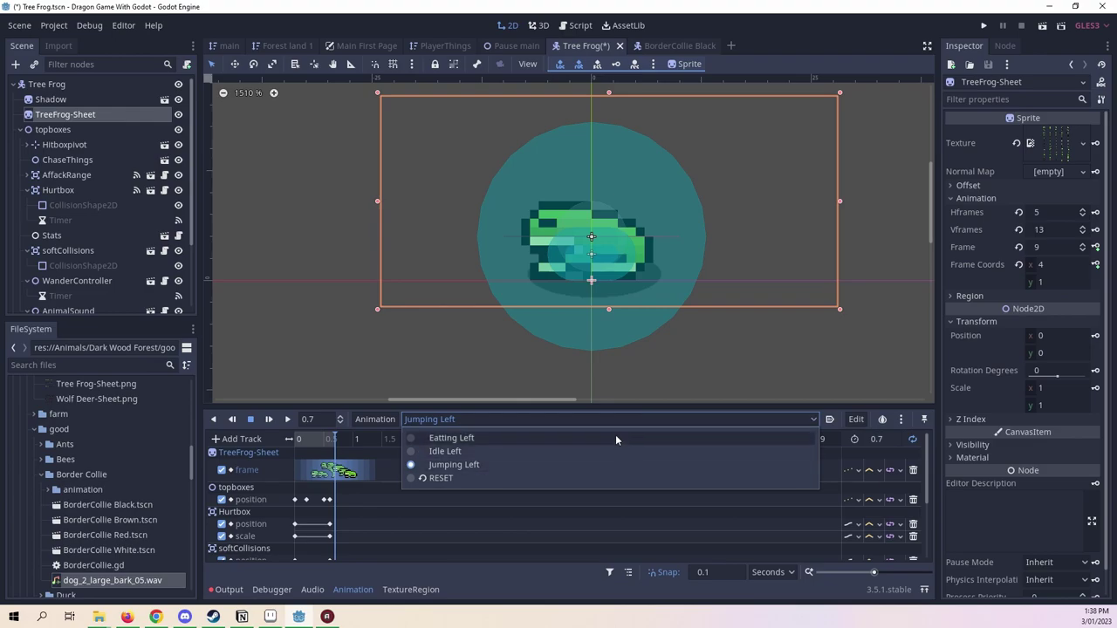
{"action": "left_click", "coordinate": [616, 439]}
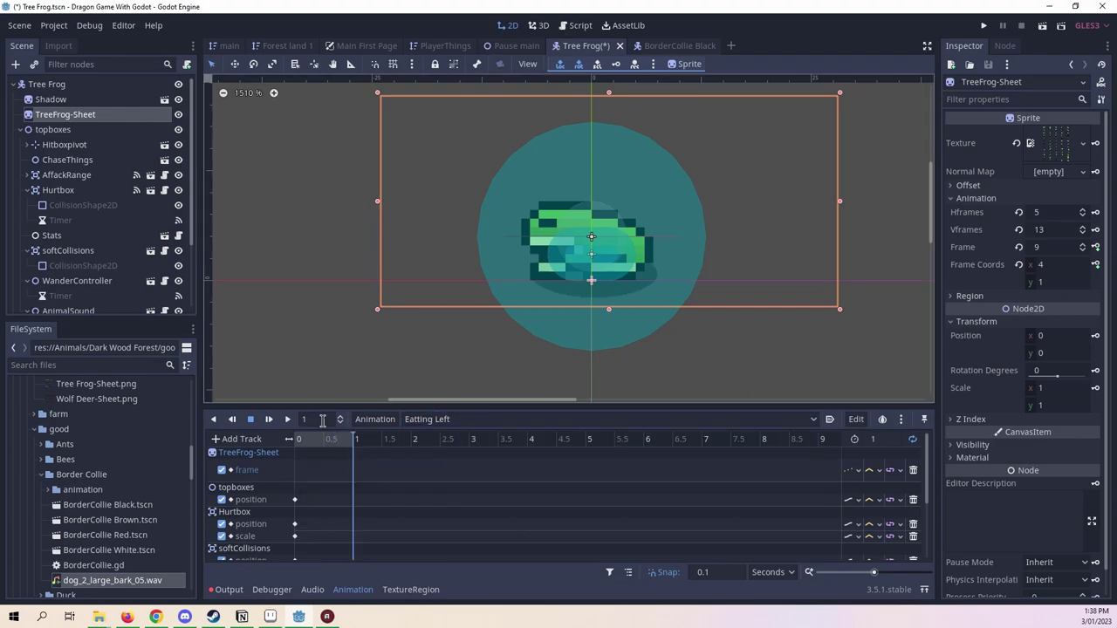
Key the sprite's Frame from 10 through 17, starting at time 0.
{"action": "left_click_drag", "start_coordinate": [312, 439], "coordinate": [250, 441]}
{"action": "left_click", "coordinate": [1083, 244]}
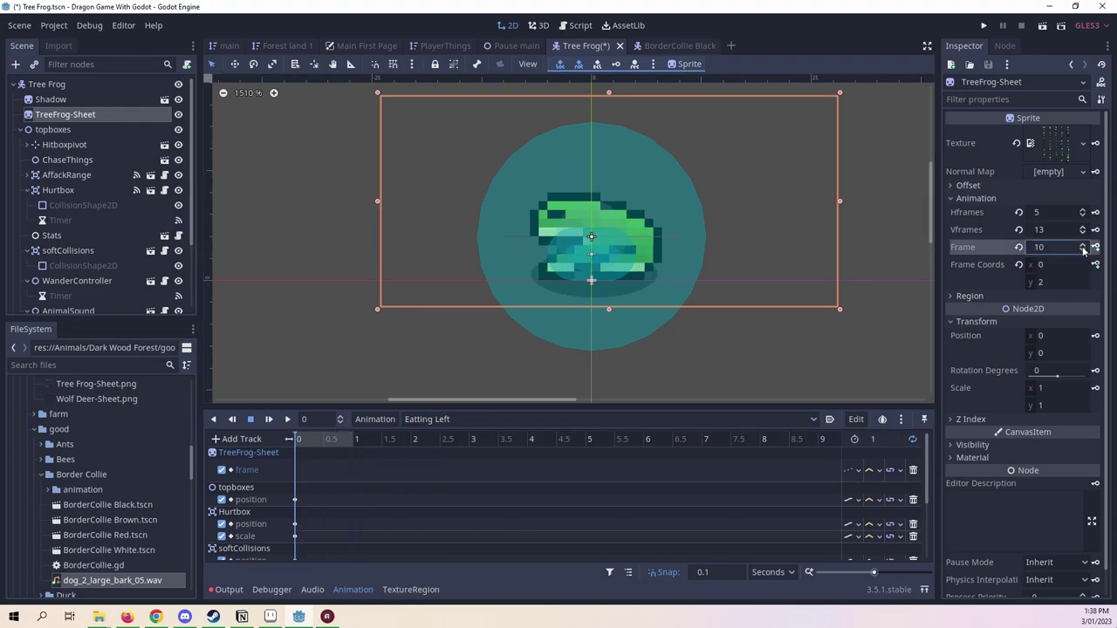
{"action": "left_click", "coordinate": [1095, 247]}
{"action": "left_click", "coordinate": [1095, 248]}
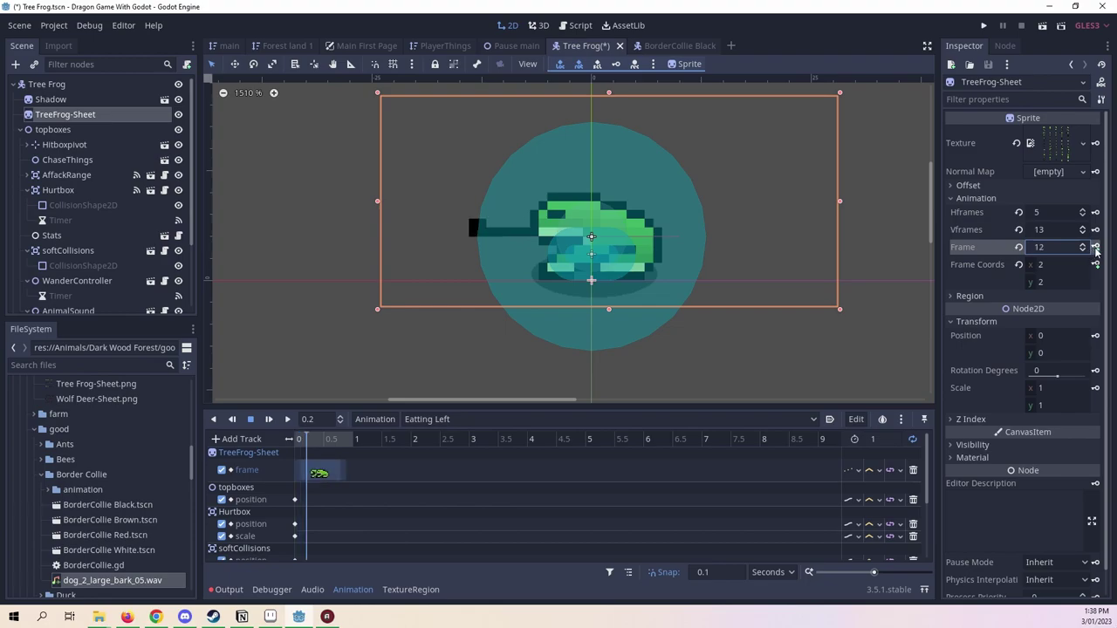
{"action": "left_click", "coordinate": [1096, 248]}
{"action": "left_click", "coordinate": [1095, 248]}
{"action": "left_click", "coordinate": [1096, 248]}
{"action": "left_click", "coordinate": [1096, 248]}
{"action": "left_click", "coordinate": [1095, 248]}
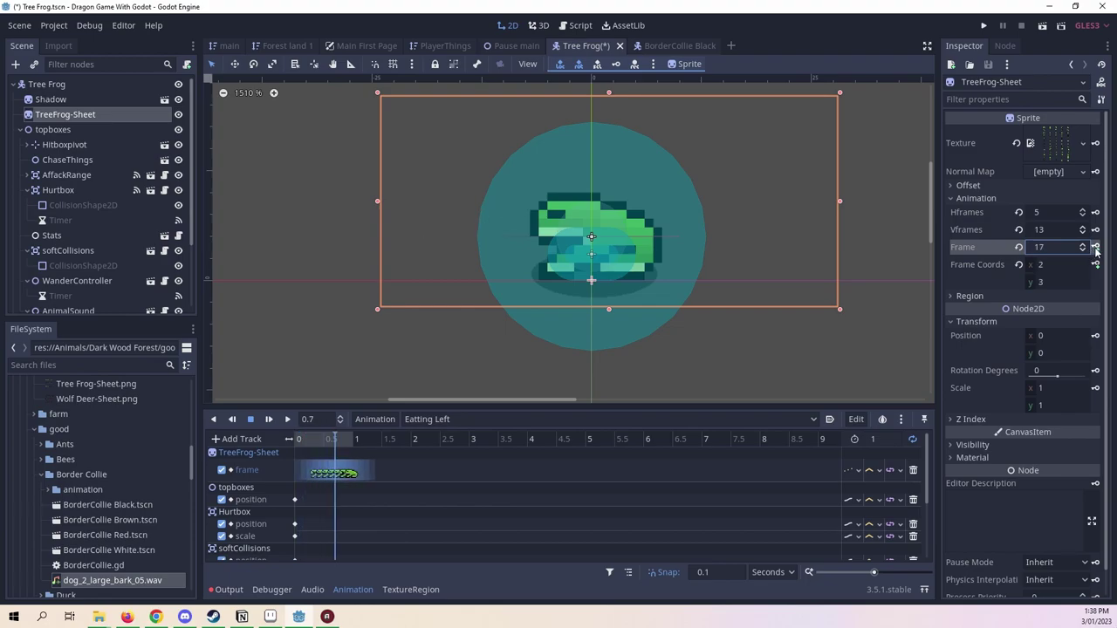
{"action": "left_click", "coordinate": [1095, 248]}
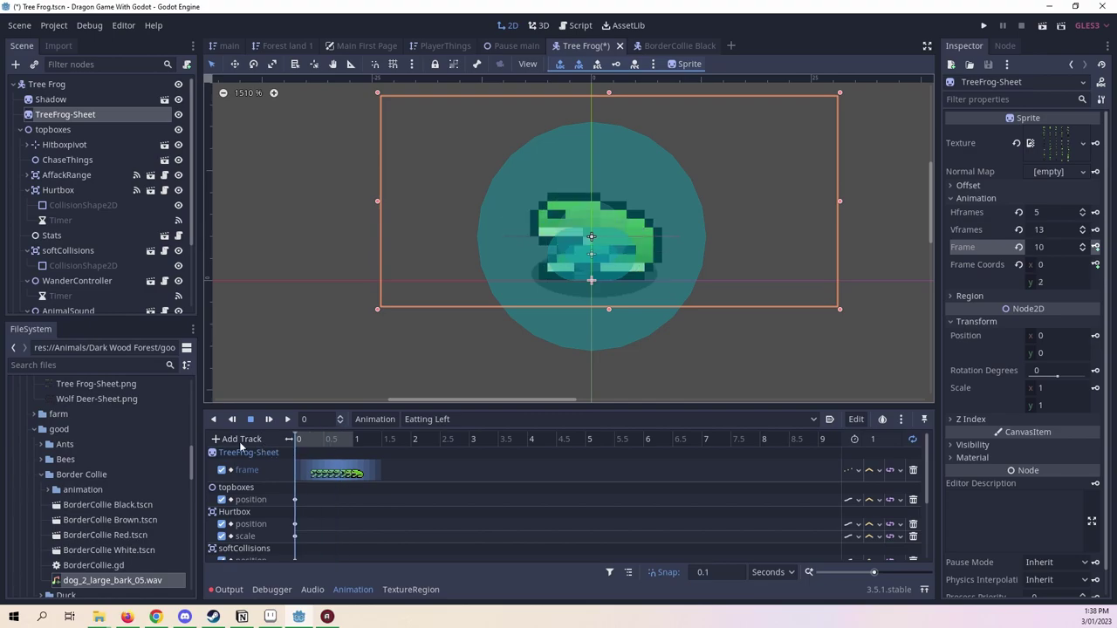
Set the Eatting Left animation length to 0.7 seconds.
{"action": "left_click", "coordinate": [287, 420]}
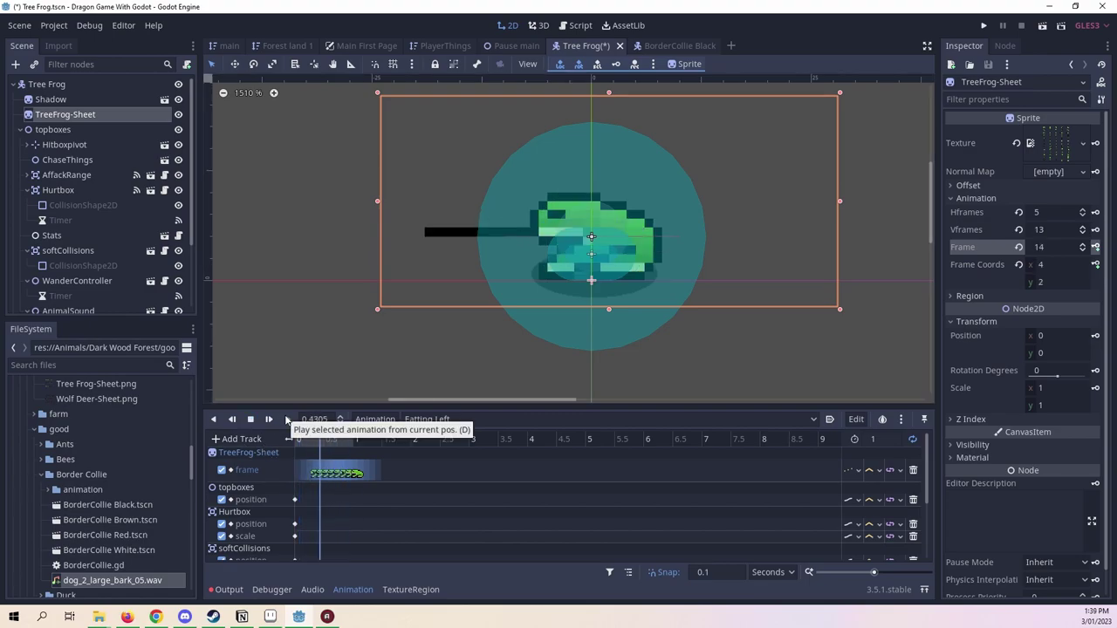
{"action": "left_click", "coordinate": [251, 422]}
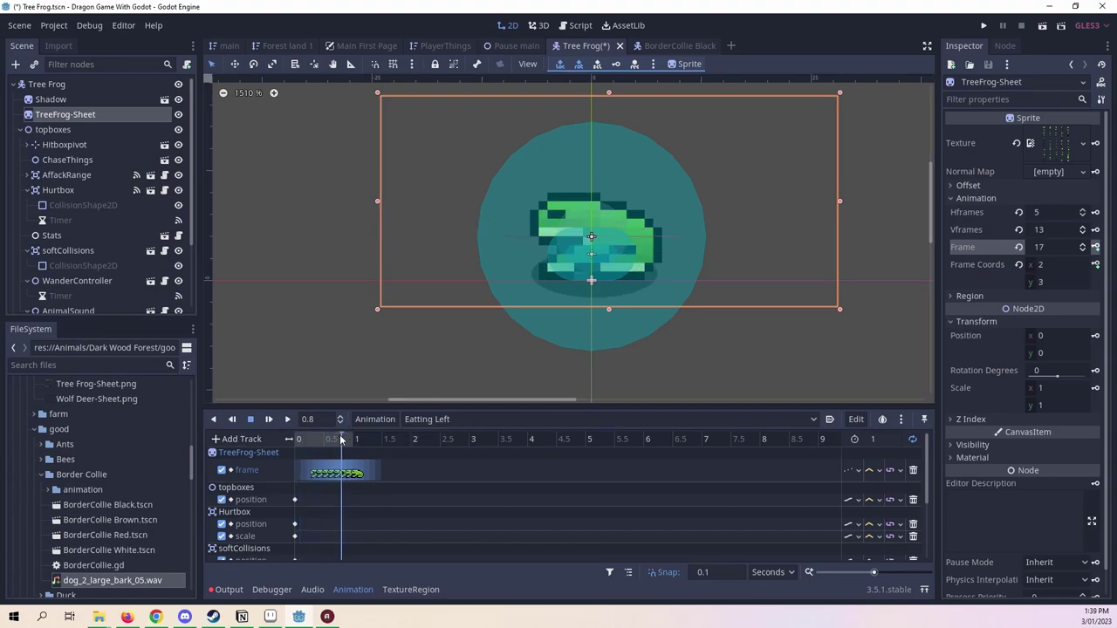
{"action": "left_click_drag", "start_coordinate": [342, 439], "coordinate": [337, 439]}
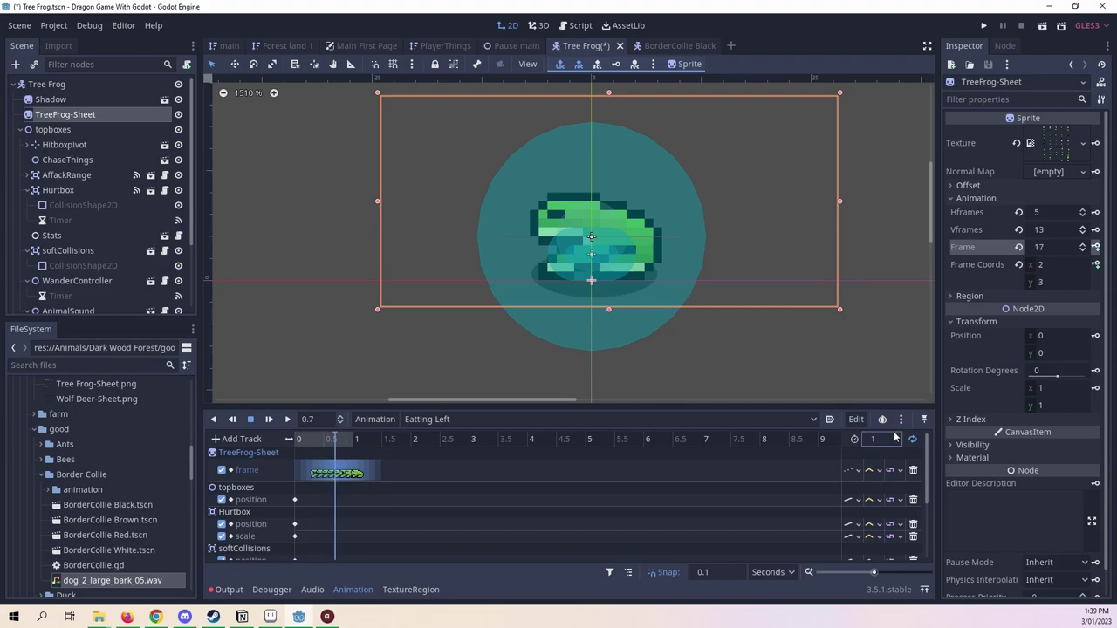
{"action": "type", "text": "7"}
{"action": "key", "text": "Return"}
Preview and scrub through Eatting Left to check the frame sequence.
{"action": "left_click", "coordinate": [289, 420]}
{"action": "scroll", "coordinate": [357, 526], "scroll_direction": "down", "scroll_amount": 3}
{"action": "scroll", "coordinate": [406, 516], "scroll_direction": "up", "scroll_amount": 3}
{"action": "scroll", "coordinate": [698, 475], "scroll_direction": "down", "scroll_amount": 3}
{"action": "scroll", "coordinate": [592, 482], "scroll_direction": "up", "scroll_amount": 3}
{"action": "scroll", "coordinate": [622, 502], "scroll_direction": "down", "scroll_amount": 3}
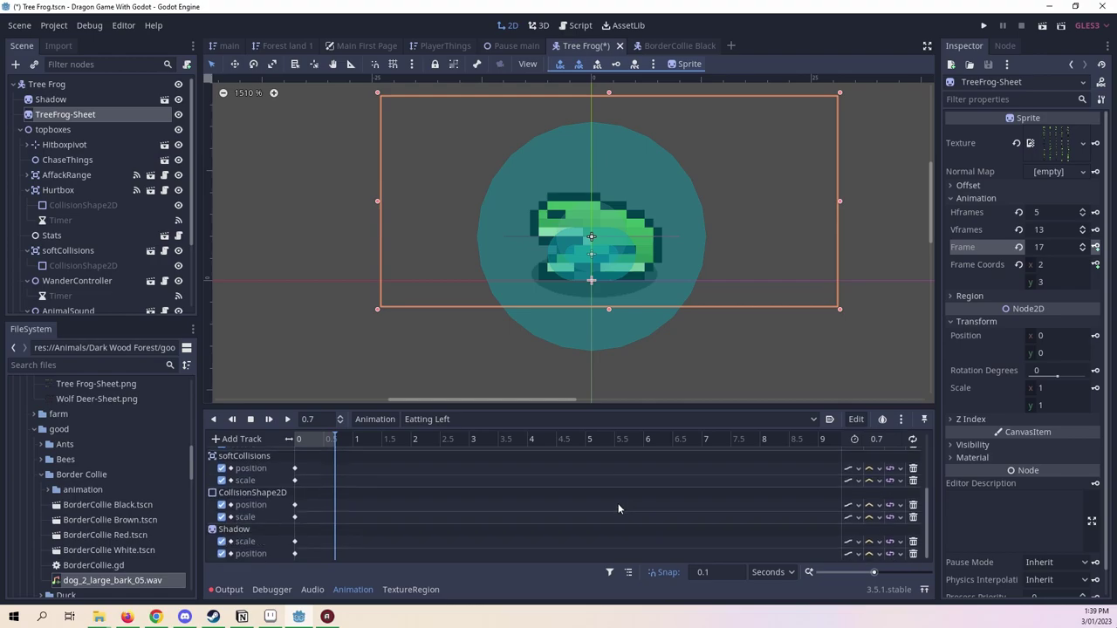
{"action": "scroll", "coordinate": [618, 504], "scroll_direction": "up", "scroll_amount": 2}
{"action": "scroll", "coordinate": [437, 512], "scroll_direction": "up", "scroll_amount": 1}
{"action": "left_click_drag", "start_coordinate": [323, 445], "coordinate": [295, 443]}
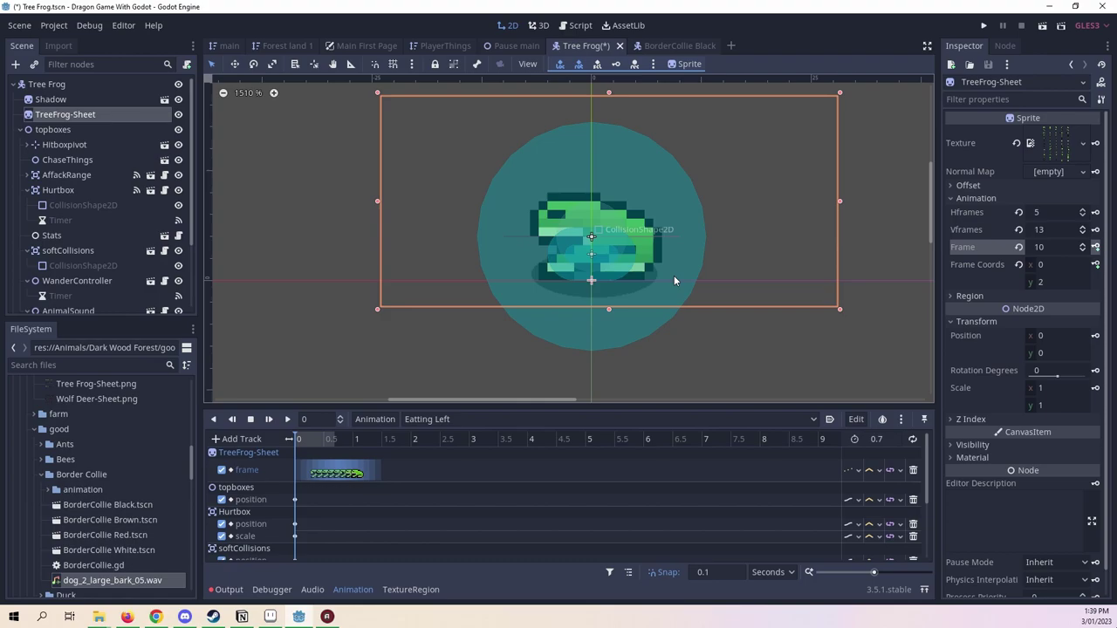
{"action": "left_click", "coordinate": [463, 419]}
{"action": "left_click", "coordinate": [463, 418]}
Save the Tree Frog scene and select its root node with Eatting Left current.
{"action": "key", "text": "ctrl+s"}
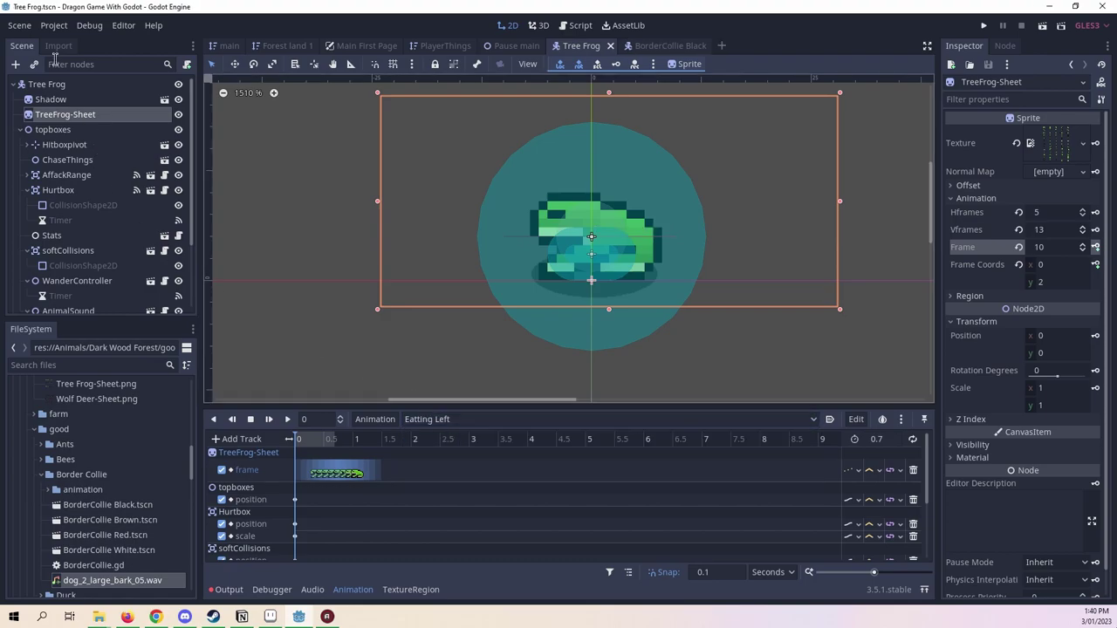
{"action": "left_click", "coordinate": [70, 81]}
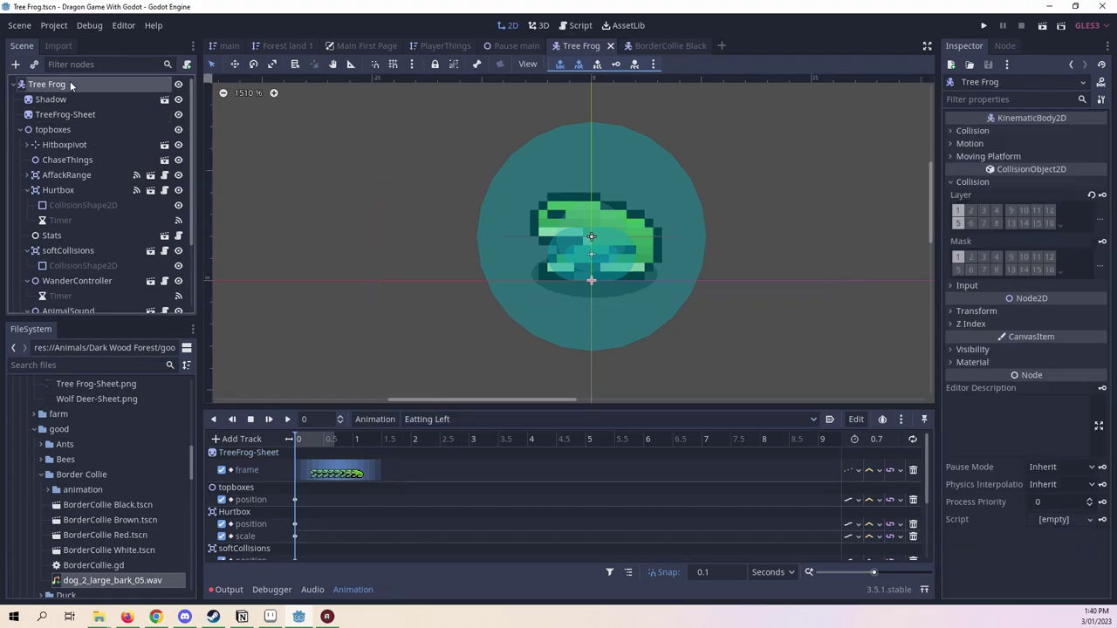
{"action": "left_click", "coordinate": [428, 414]}
{"action": "left_click", "coordinate": [428, 413]}
{"action": "left_click", "coordinate": [386, 418]}
{"action": "left_click", "coordinate": [486, 429]}
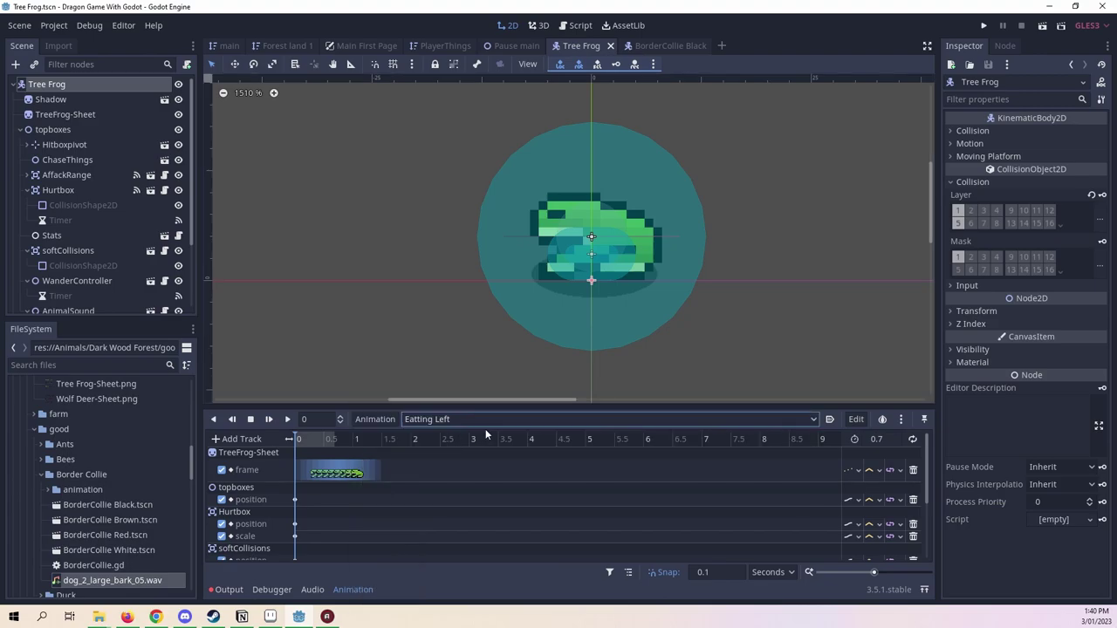
{"action": "left_click", "coordinate": [481, 427]}
{"action": "left_click", "coordinate": [442, 431]}
Duplicate Eatting Left as a new animation named 'Idle Front'.
{"action": "left_click", "coordinate": [377, 420]}
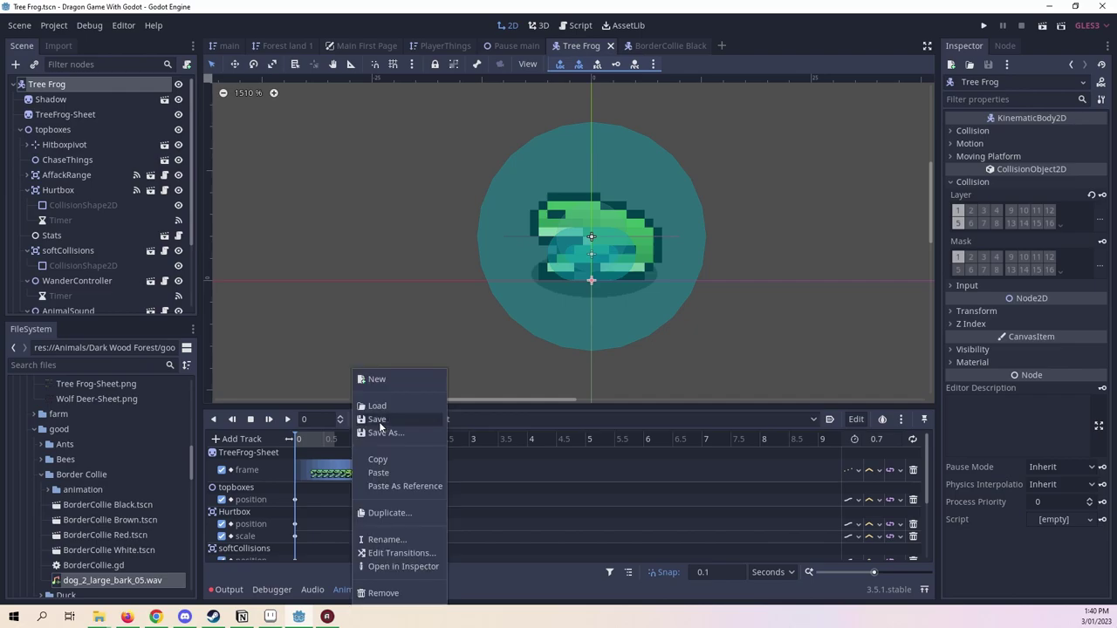
{"action": "left_click", "coordinate": [417, 512]}
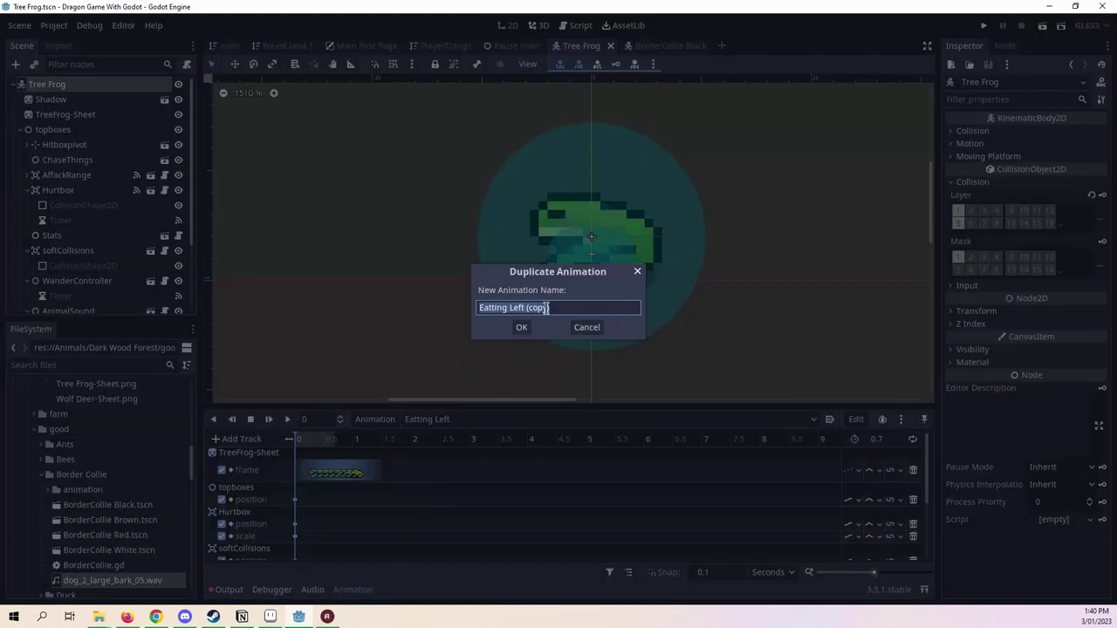
{"action": "left_click_drag", "start_coordinate": [479, 307], "coordinate": [502, 310]}
{"action": "key", "text": "ctrl+a"}
{"action": "type", "text": "Idle Front"}
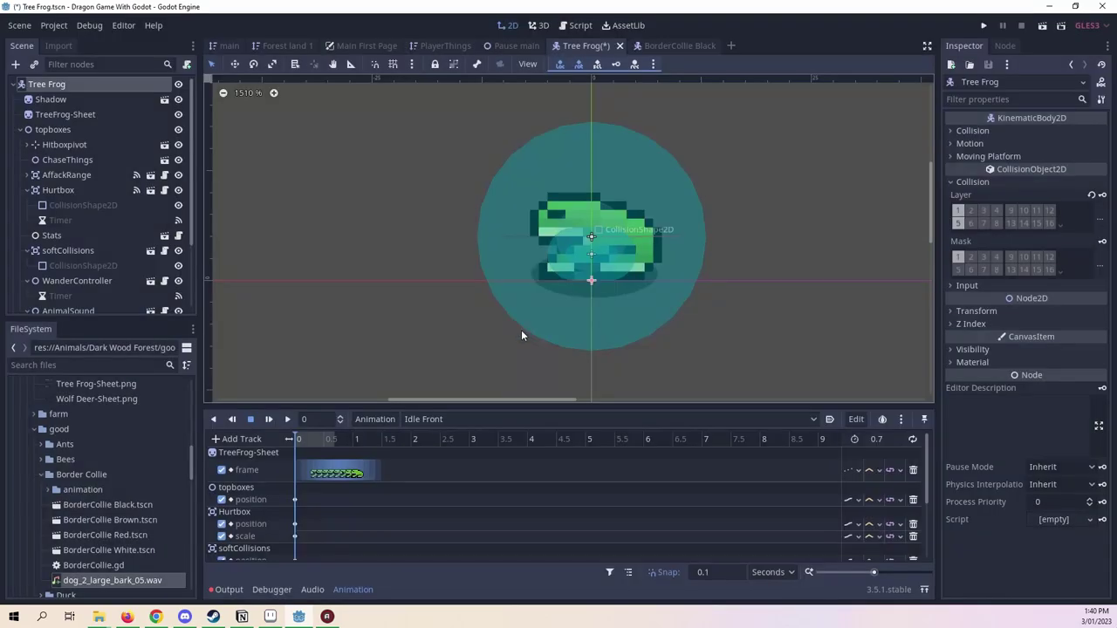
{"action": "left_click", "coordinate": [546, 418]}
{"action": "left_click", "coordinate": [546, 418]}
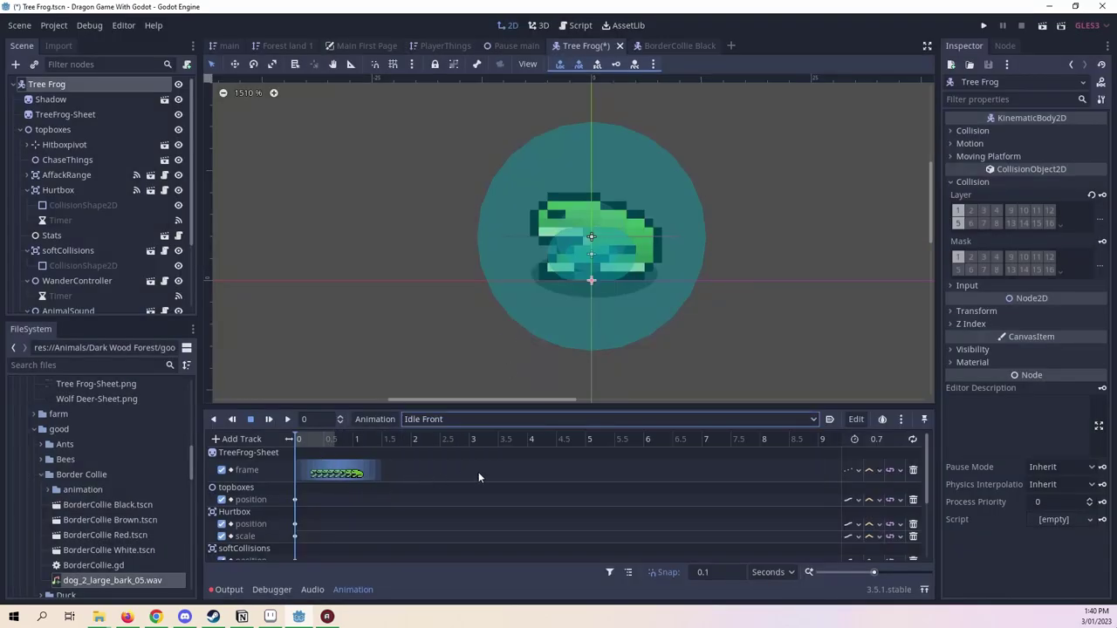
Box-select the frame track's keyframe in Idle Front and delete it.
{"action": "left_click_drag", "start_coordinate": [324, 439], "coordinate": [336, 439]}
{"action": "left_click_drag", "start_coordinate": [416, 455], "coordinate": [212, 454]}
{"action": "key", "text": "Delete"}
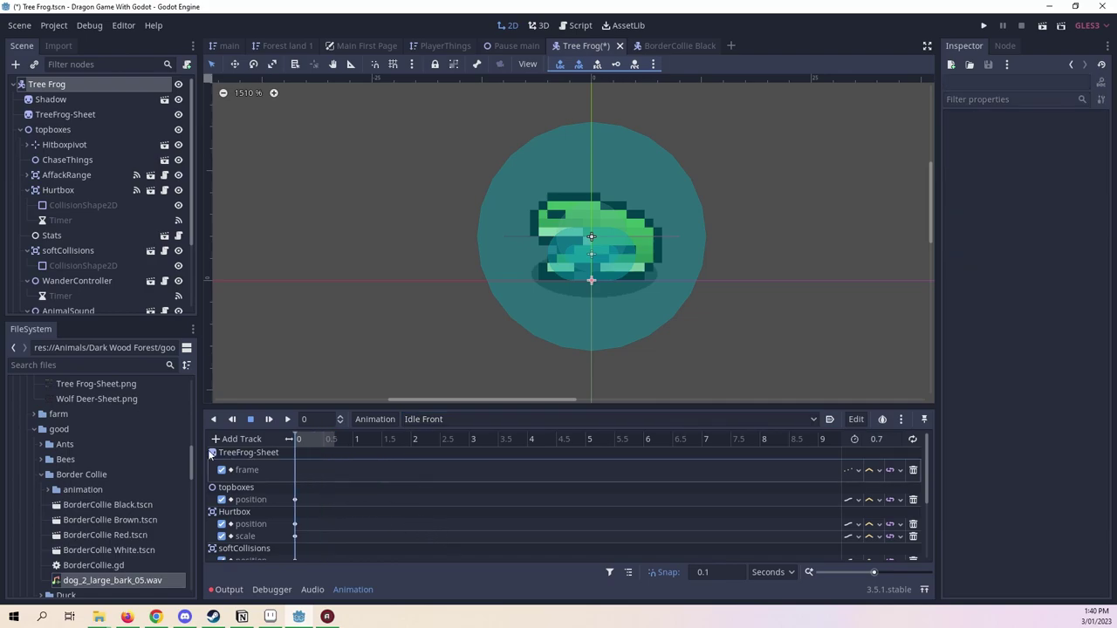
Select the TreeFrog-Sheet sprite and advance its Frame from 17 to 18.
{"action": "left_click", "coordinate": [91, 84]}
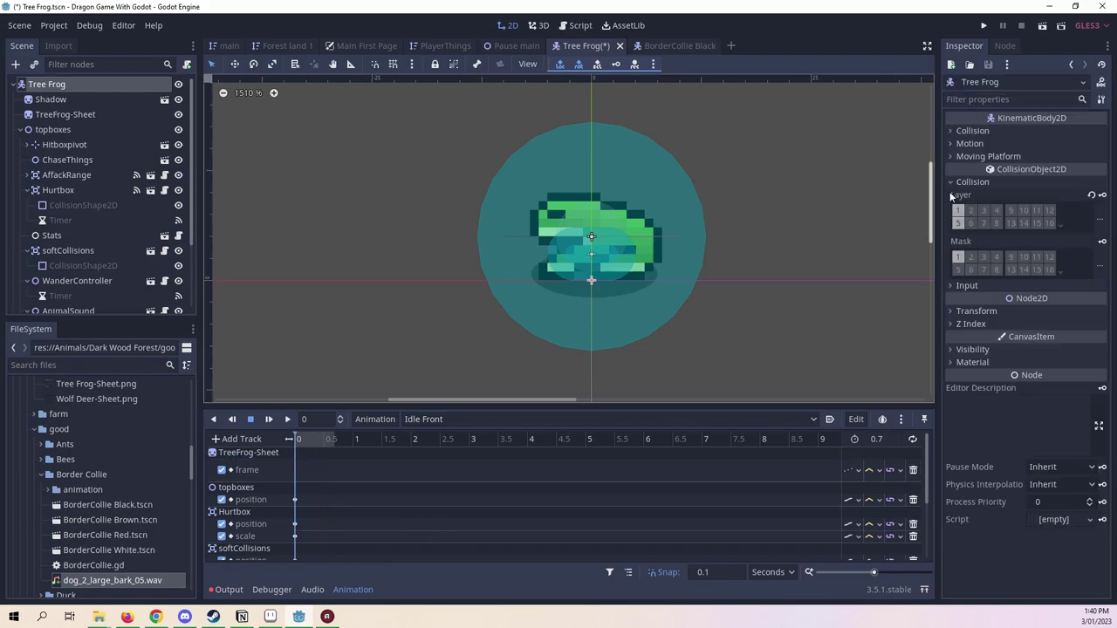
{"action": "left_click", "coordinate": [63, 113]}
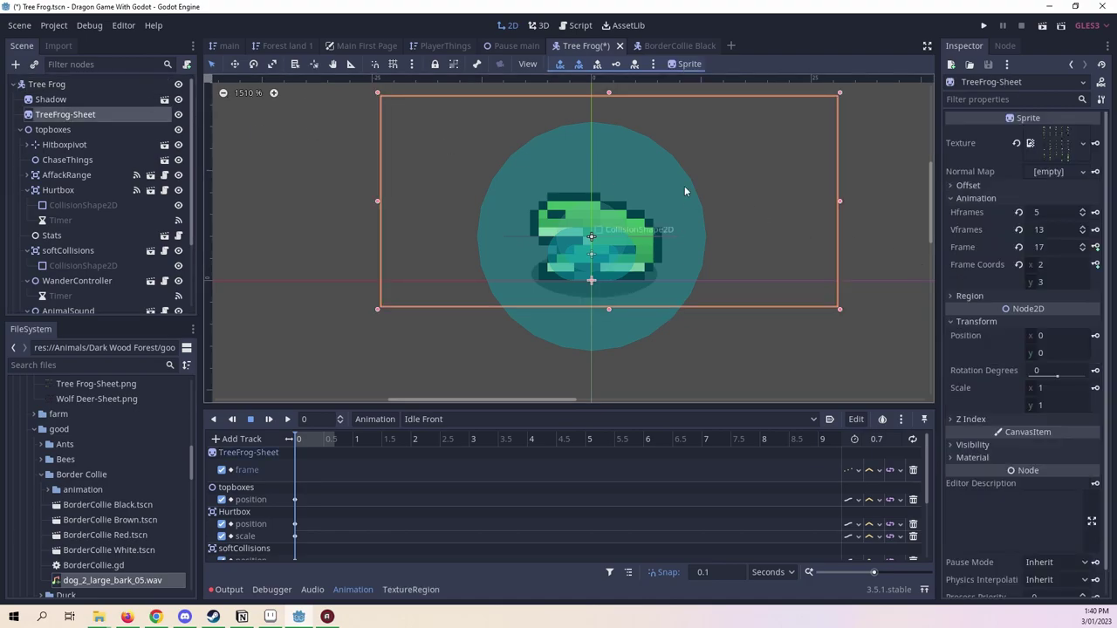
{"action": "left_click", "coordinate": [119, 99]}
{"action": "left_click", "coordinate": [113, 113]}
{"action": "left_click", "coordinate": [1082, 244]}
{"action": "scroll", "coordinate": [604, 240], "scroll_direction": "up", "scroll_amount": 6}
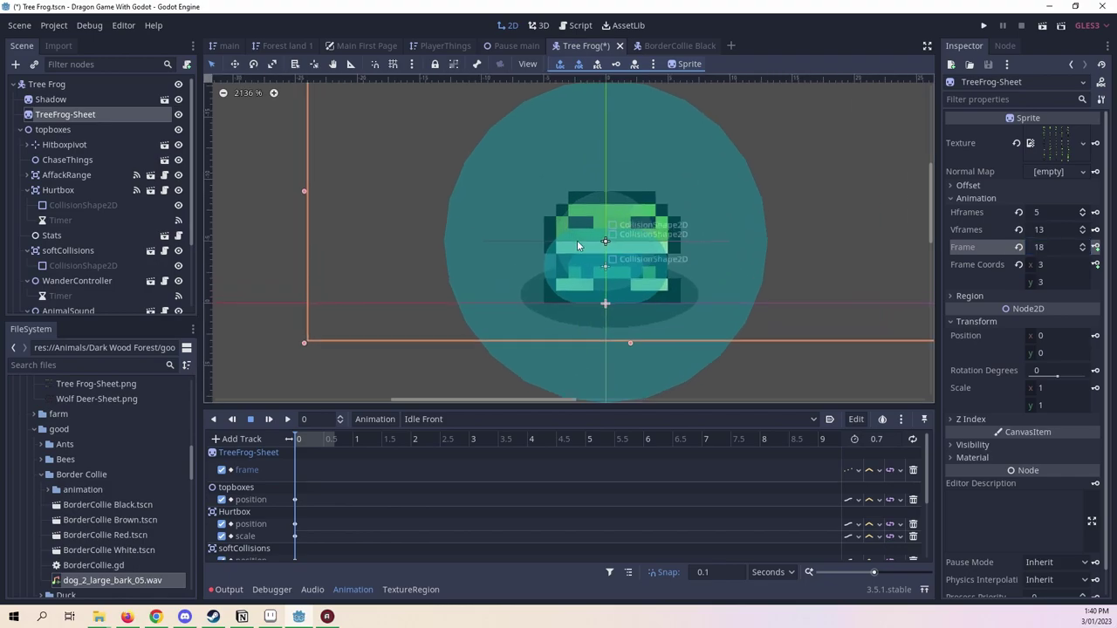
{"action": "scroll", "coordinate": [731, 253], "scroll_direction": "down", "scroll_amount": 3}
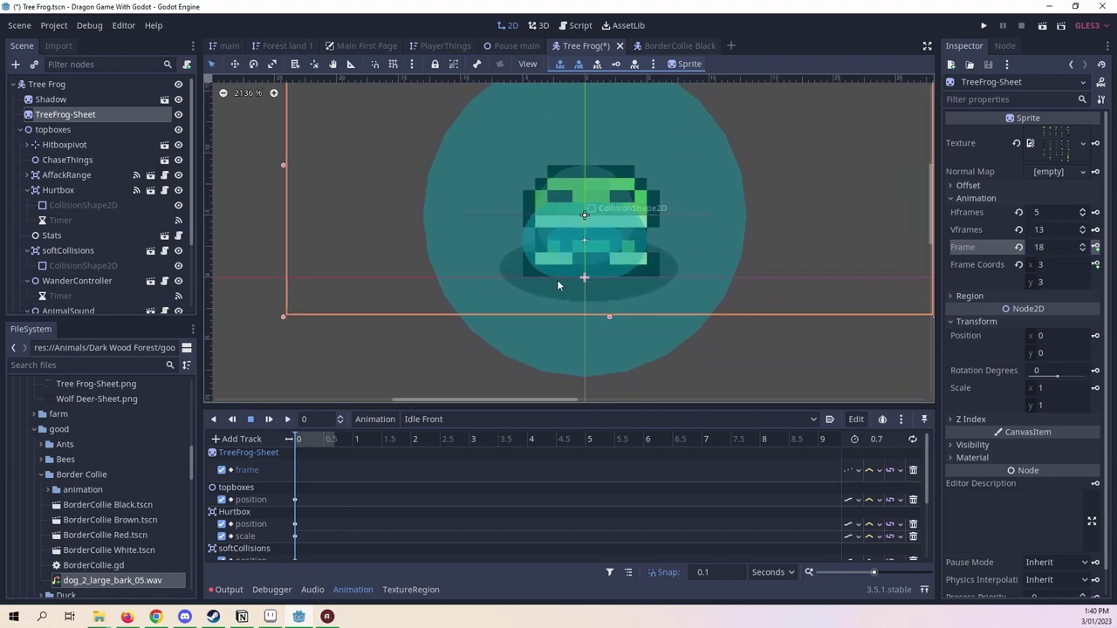
{"action": "scroll", "coordinate": [502, 314], "scroll_direction": "down", "scroll_amount": 4}
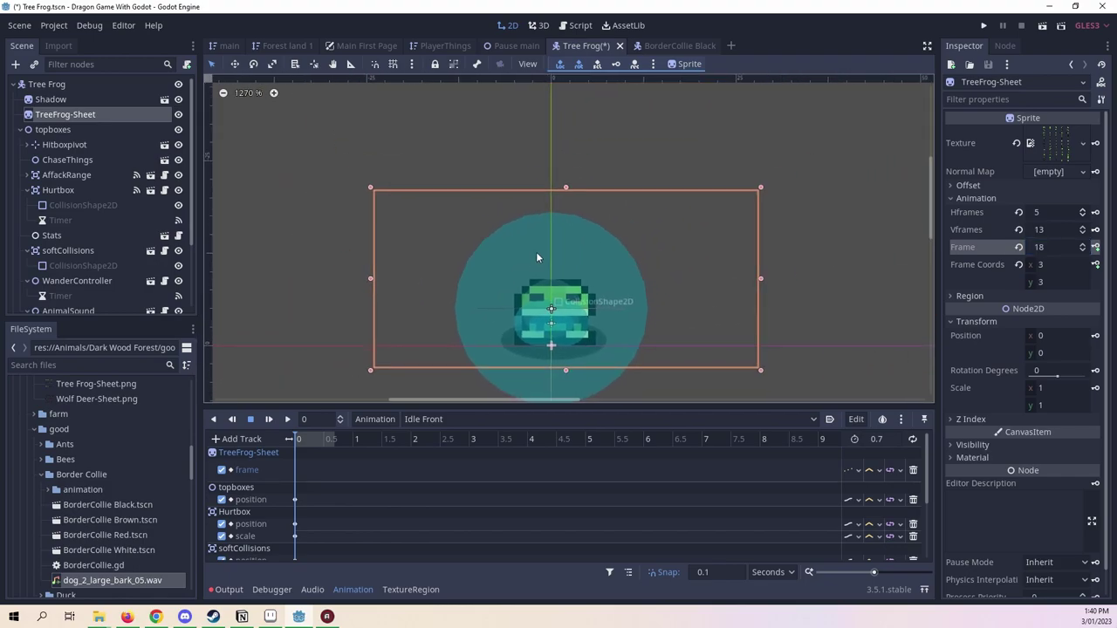
{"action": "scroll", "coordinate": [532, 227], "scroll_direction": "down", "scroll_amount": 1}
{"action": "scroll", "coordinate": [533, 226], "scroll_direction": "up", "scroll_amount": 4}
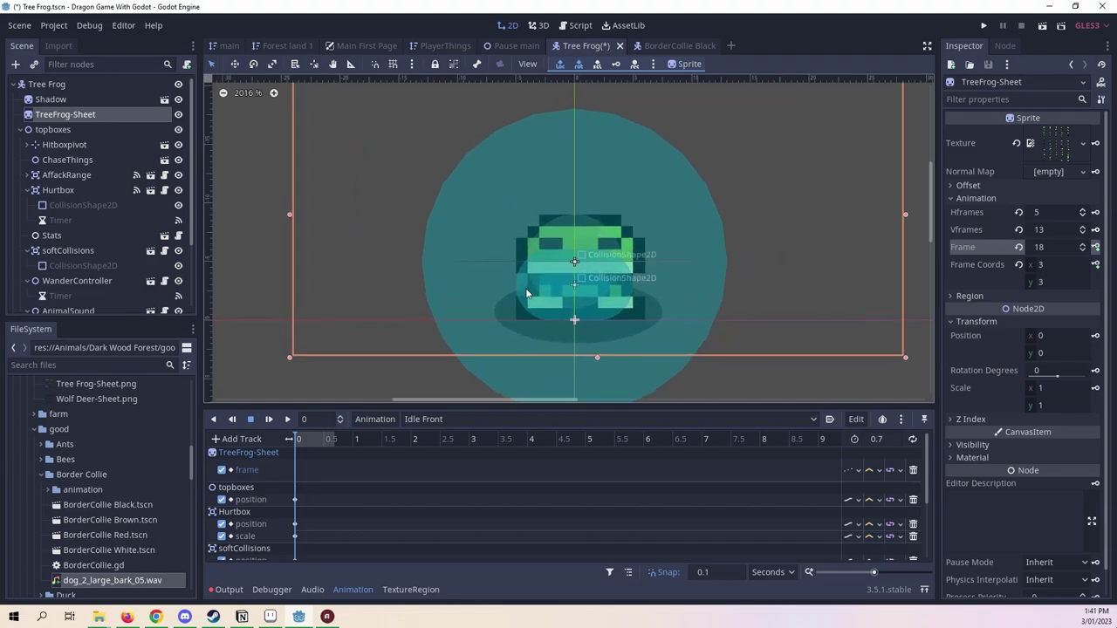
Nudge the frog sprite left and right back to x 0.
{"action": "left_click", "coordinate": [539, 416]}
{"action": "left_click", "coordinate": [564, 390]}
{"action": "key", "text": "Left"}
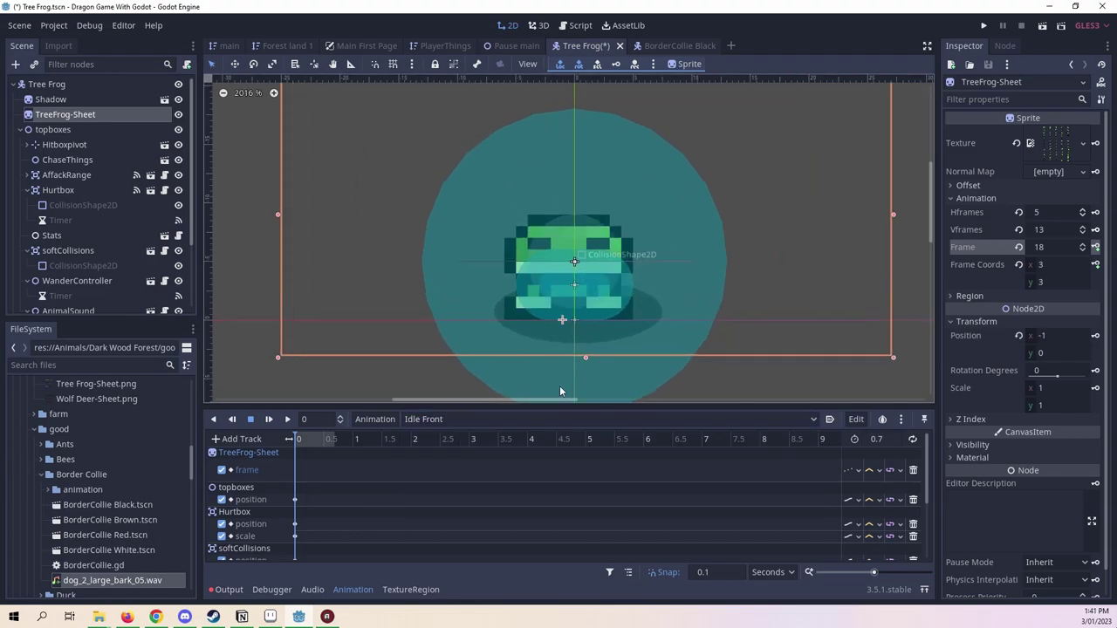
{"action": "key", "text": "Right"}
{"action": "key", "text": "Left"}
{"action": "key", "text": "Right"}
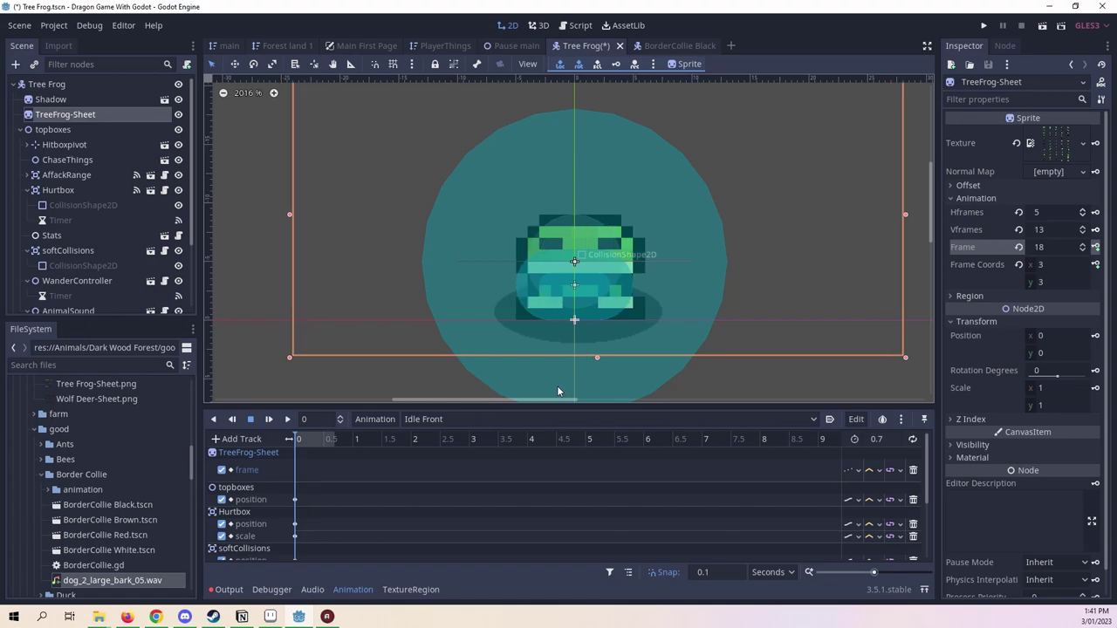
Set the TreeFrog-Sheet Position x to -0.5.
{"action": "left_click", "coordinate": [1072, 336]}
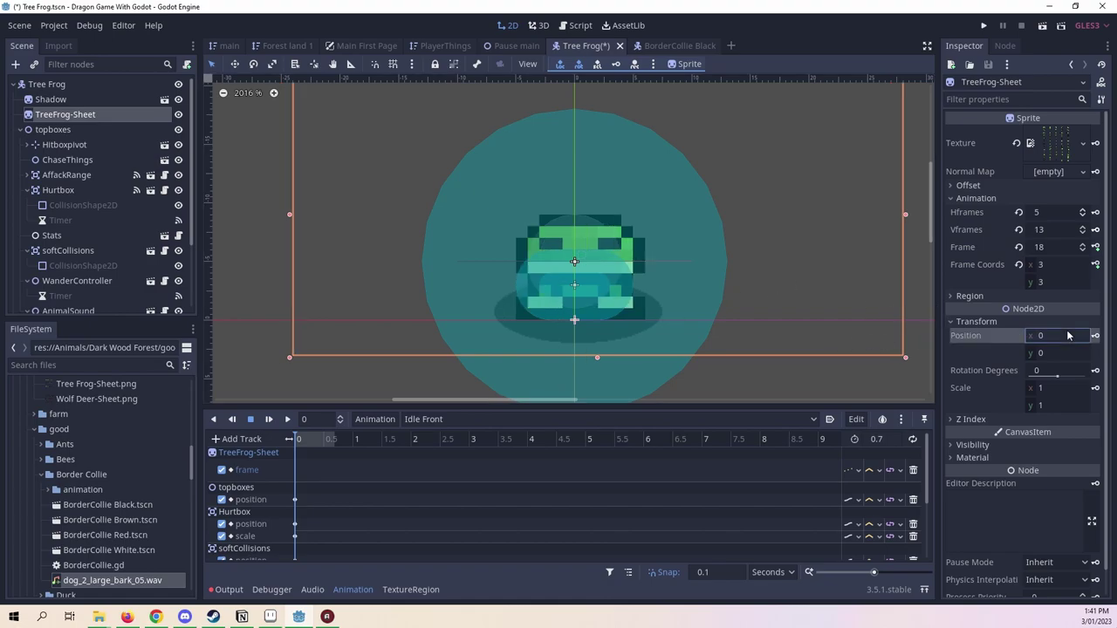
{"action": "type", "text": ".5"}
{"action": "key", "text": "Return"}
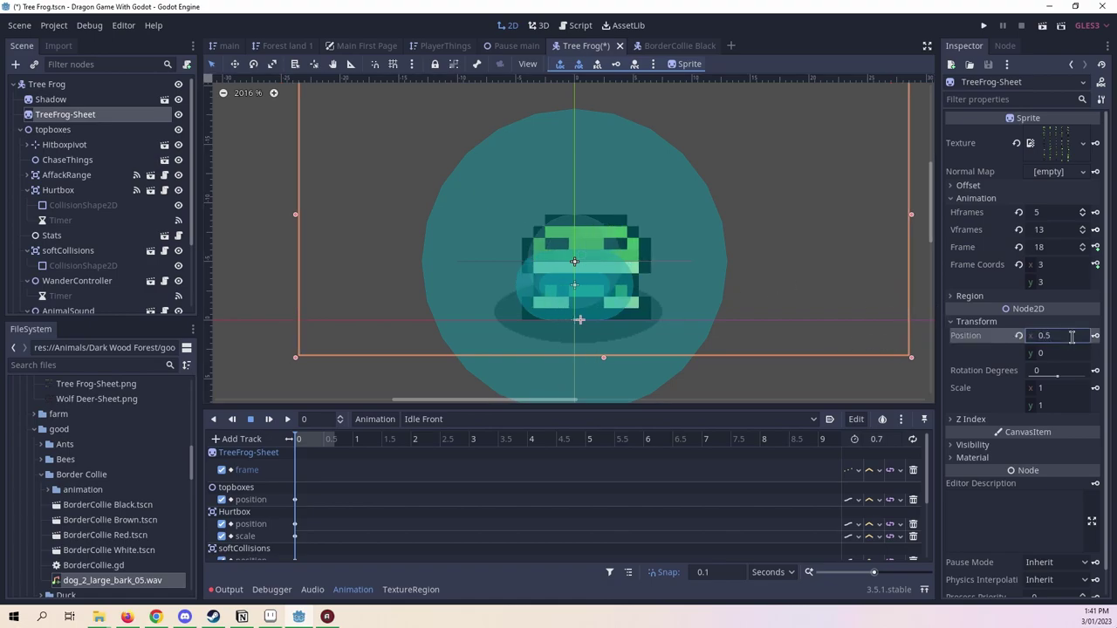
{"action": "left_click", "coordinate": [1036, 336]}
{"action": "left_click", "coordinate": [1036, 336]}
{"action": "type", "text": "-"}
{"action": "key", "text": "Return"}
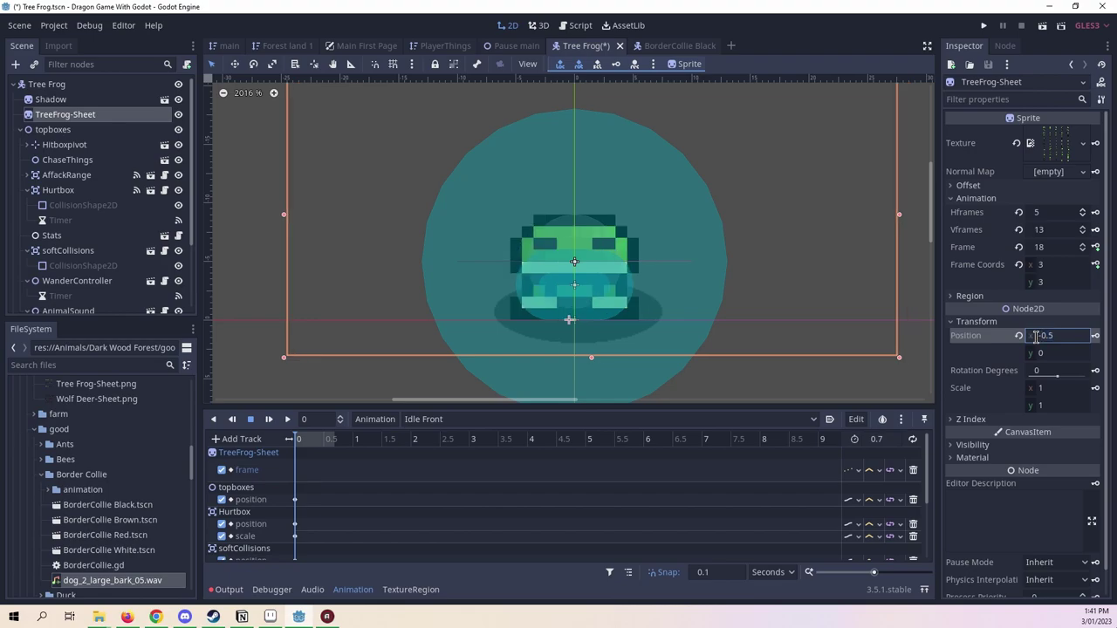
Key the sprite's position in a new Idle Front track, then switch to Eatting Left.
{"action": "left_click", "coordinate": [1096, 336]}
{"action": "left_click", "coordinate": [508, 332]}
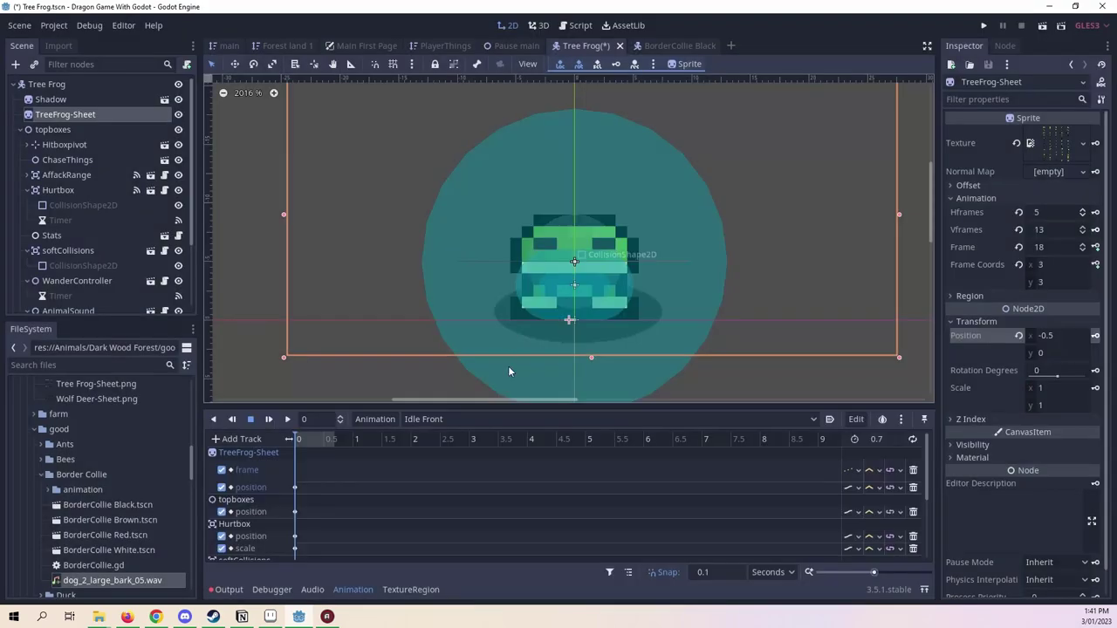
{"action": "left_click", "coordinate": [482, 418]}
{"action": "left_click", "coordinate": [475, 440]}
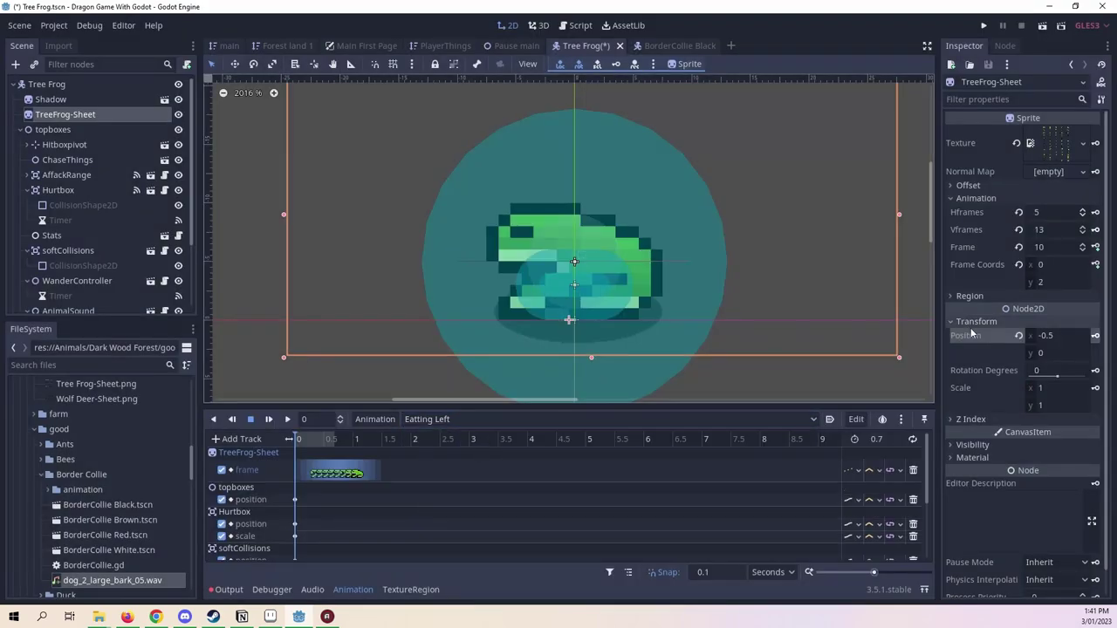
Reset the sprite's Position x to 0 and key its position in Eatting Left.
{"action": "left_click", "coordinate": [1018, 335]}
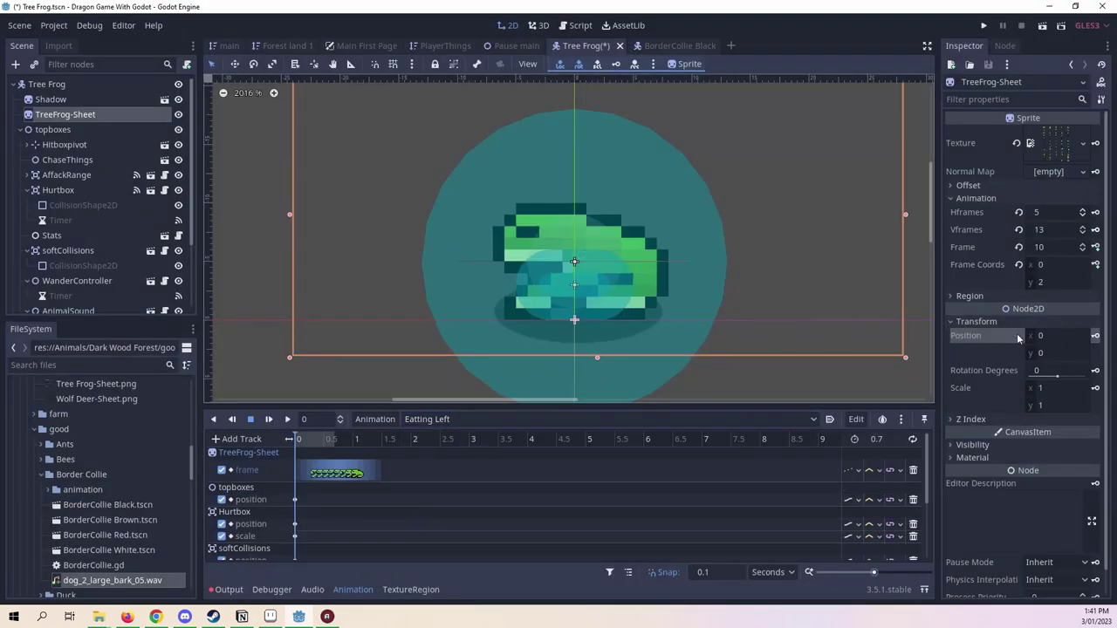
{"action": "left_click", "coordinate": [1096, 336]}
{"action": "left_click", "coordinate": [514, 327]}
Revert the sprite's x to 0 in Idle Front, then key its position in Idle Left.
{"action": "left_click", "coordinate": [564, 418]}
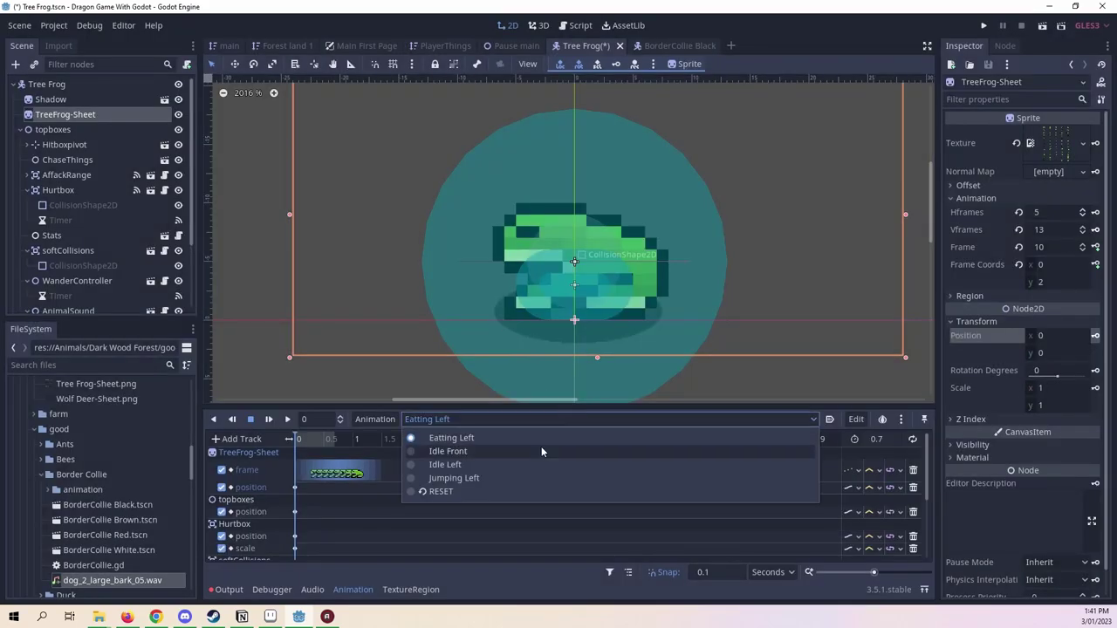
{"action": "left_click", "coordinate": [541, 447]}
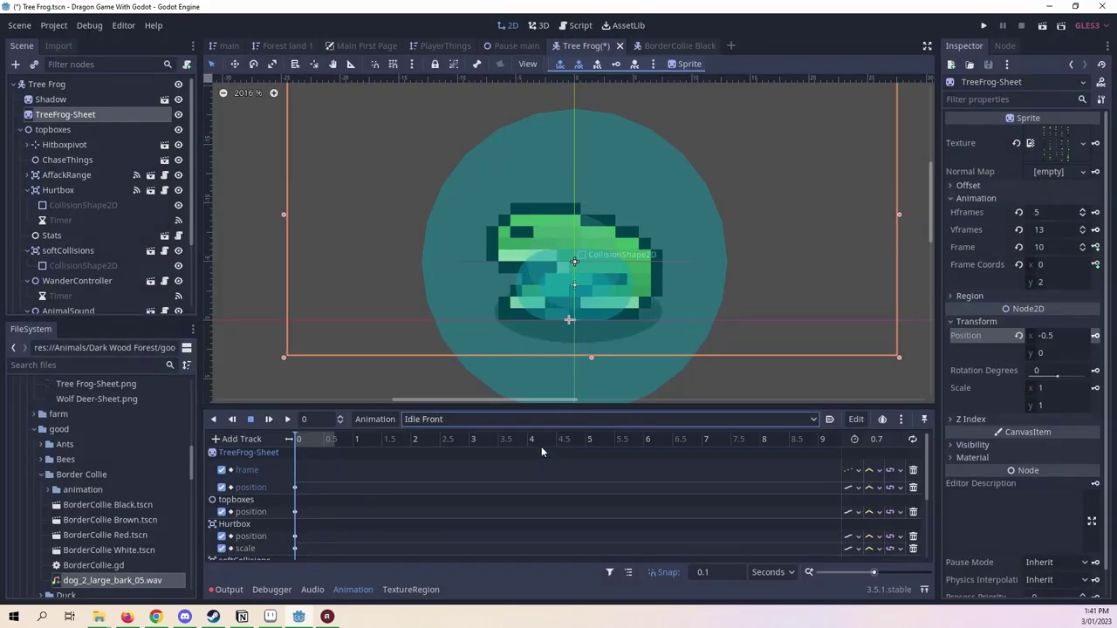
{"action": "left_click", "coordinate": [1018, 335]}
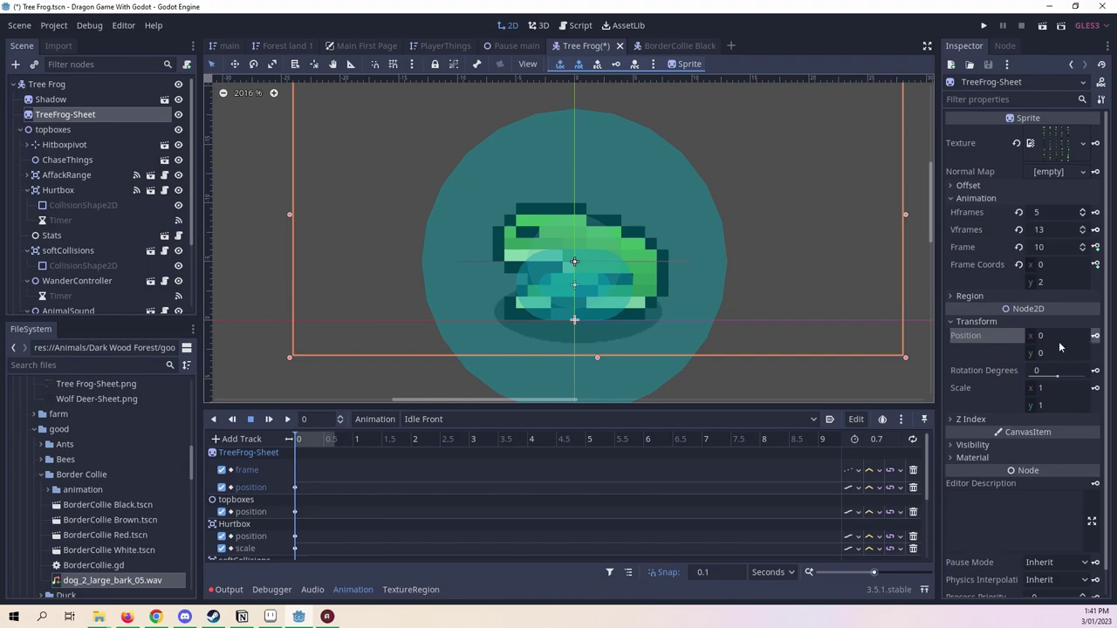
{"action": "left_click", "coordinate": [633, 421]}
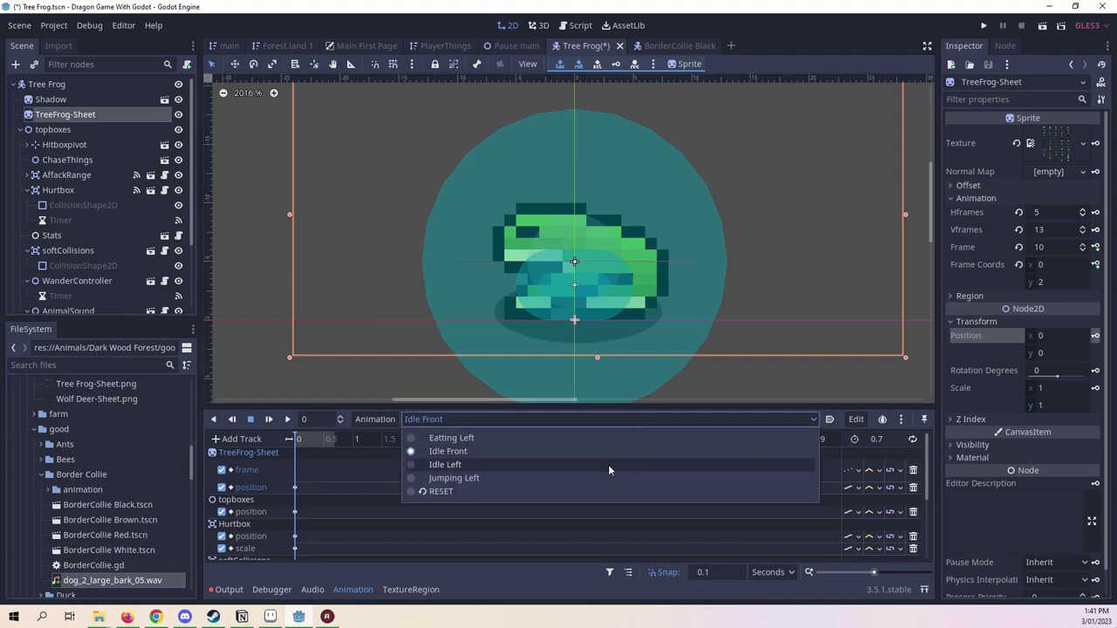
{"action": "left_click", "coordinate": [609, 466]}
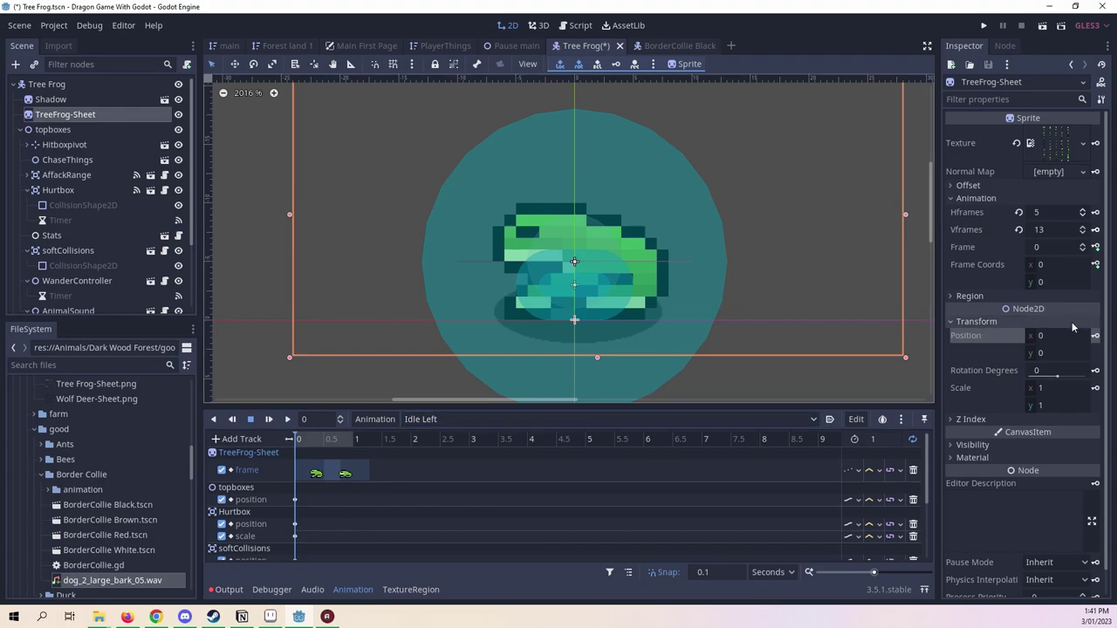
{"action": "left_click", "coordinate": [1095, 335]}
{"action": "left_click", "coordinate": [511, 330]}
Key the sprite's position in Jumping Left and scrub the playhead to 0.4 and back to 0.
{"action": "left_click", "coordinate": [526, 419]}
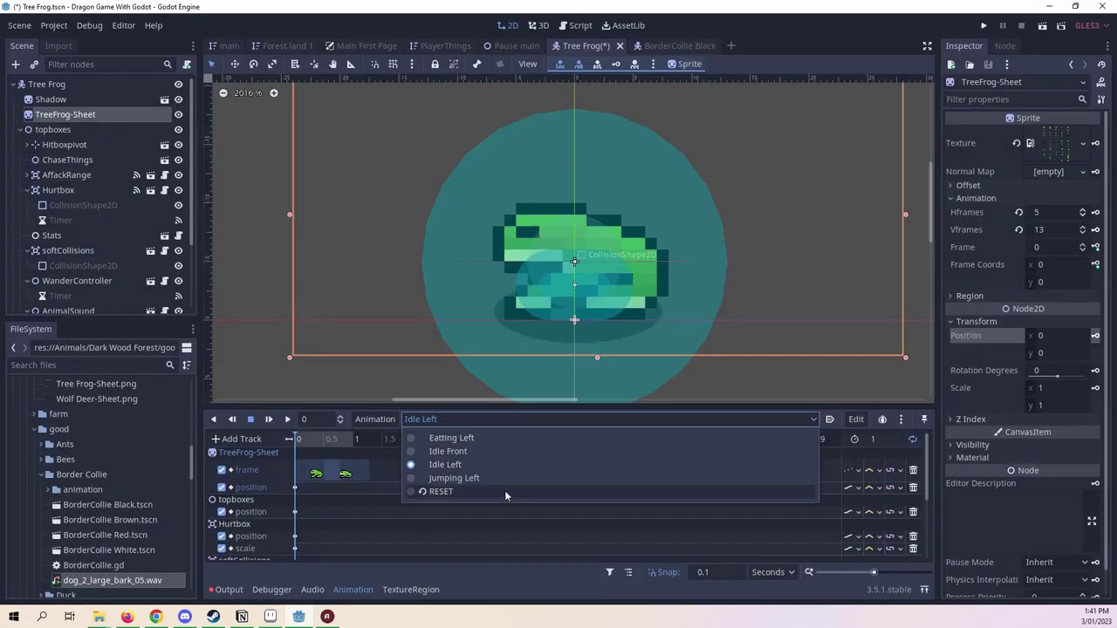
{"action": "left_click", "coordinate": [497, 478]}
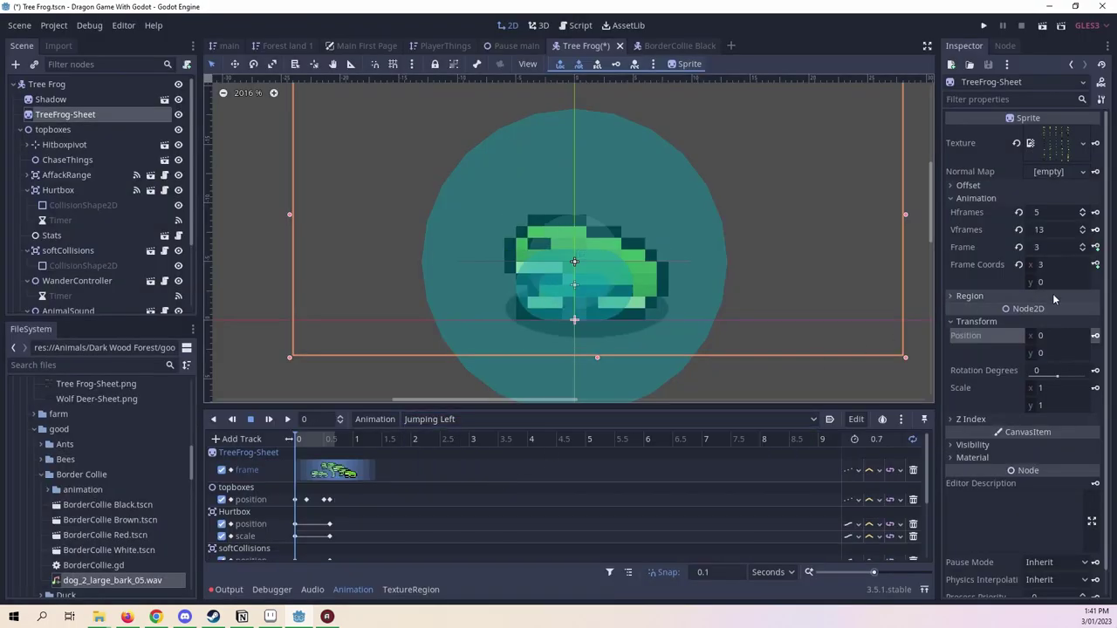
{"action": "left_click", "coordinate": [1095, 336]}
{"action": "left_click", "coordinate": [511, 328]}
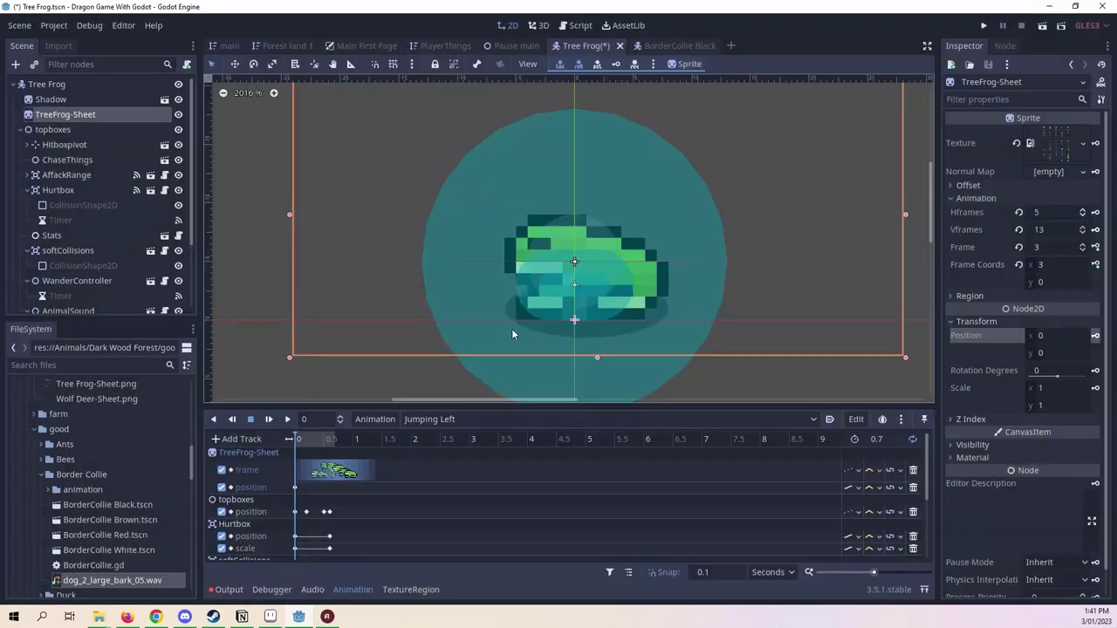
{"action": "left_click", "coordinate": [314, 440]}
{"action": "mouse_move", "coordinate": [314, 441]}
{"action": "left_mouse_down"}
{"action": "mouse_move", "coordinate": [336, 440]}
{"action": "mouse_move", "coordinate": [298, 440]}
{"action": "left_mouse_up"}
{"action": "left_click", "coordinate": [513, 418]}
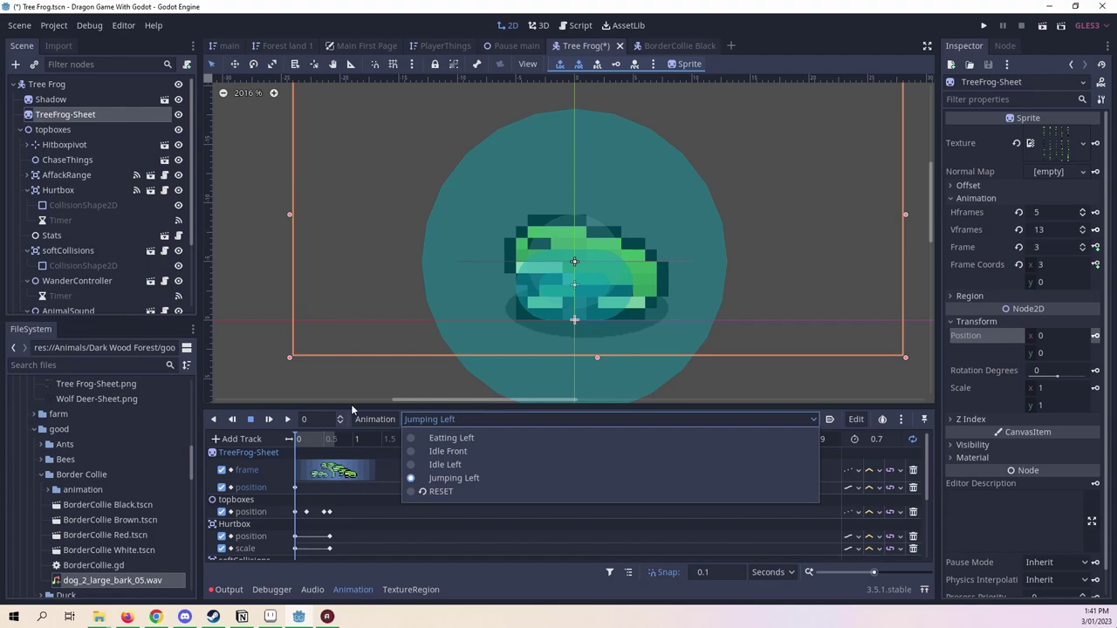
Cycle through Idle Left, Idle Front and Eatting Left, ending on Idle Front.
{"action": "left_click", "coordinate": [417, 464]}
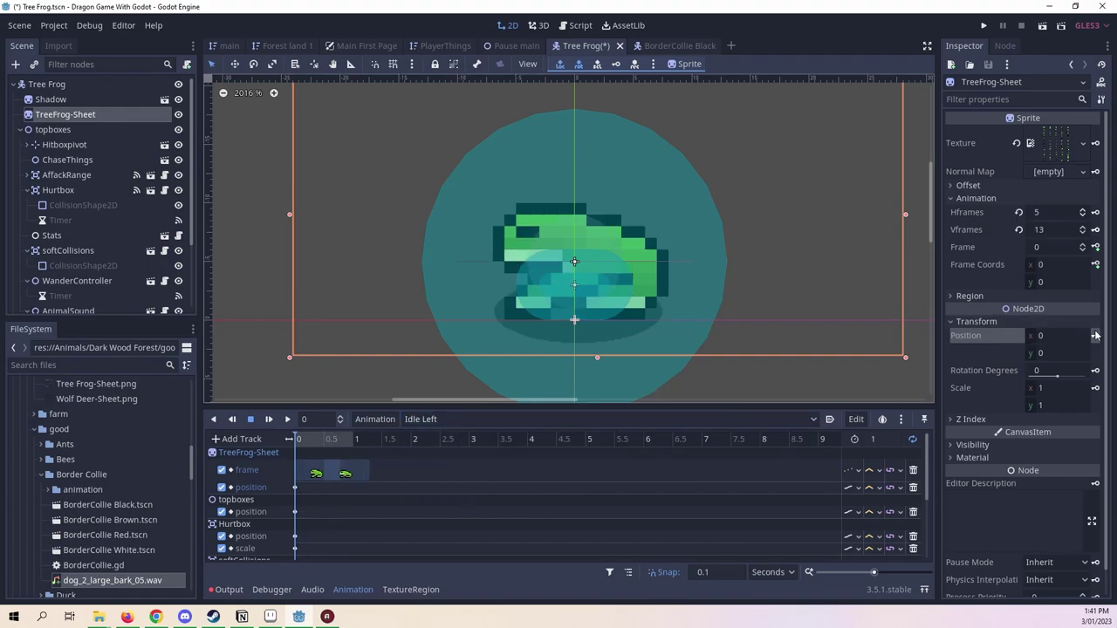
{"action": "left_click", "coordinate": [555, 420]}
{"action": "left_click", "coordinate": [525, 451]}
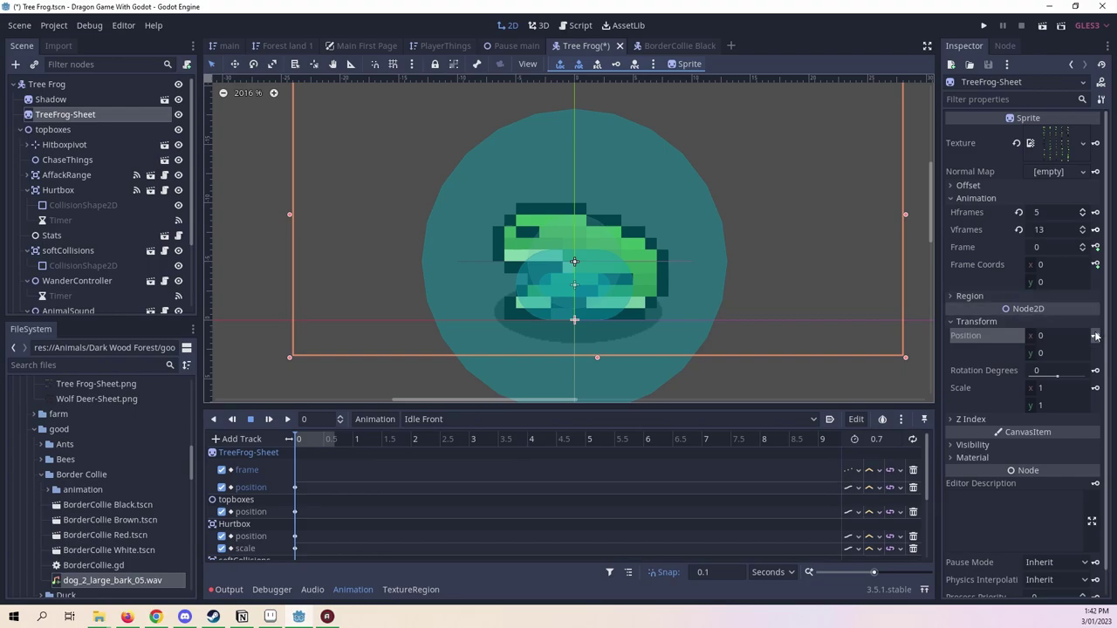
{"action": "left_click", "coordinate": [658, 425]}
{"action": "left_click", "coordinate": [531, 433]}
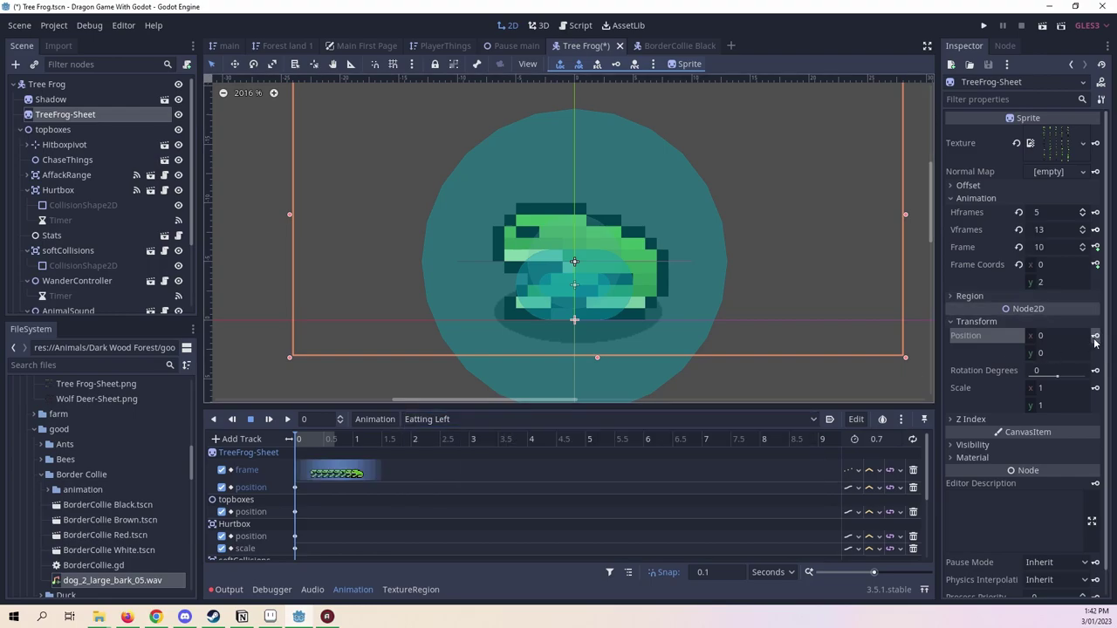
{"action": "left_click", "coordinate": [505, 418]}
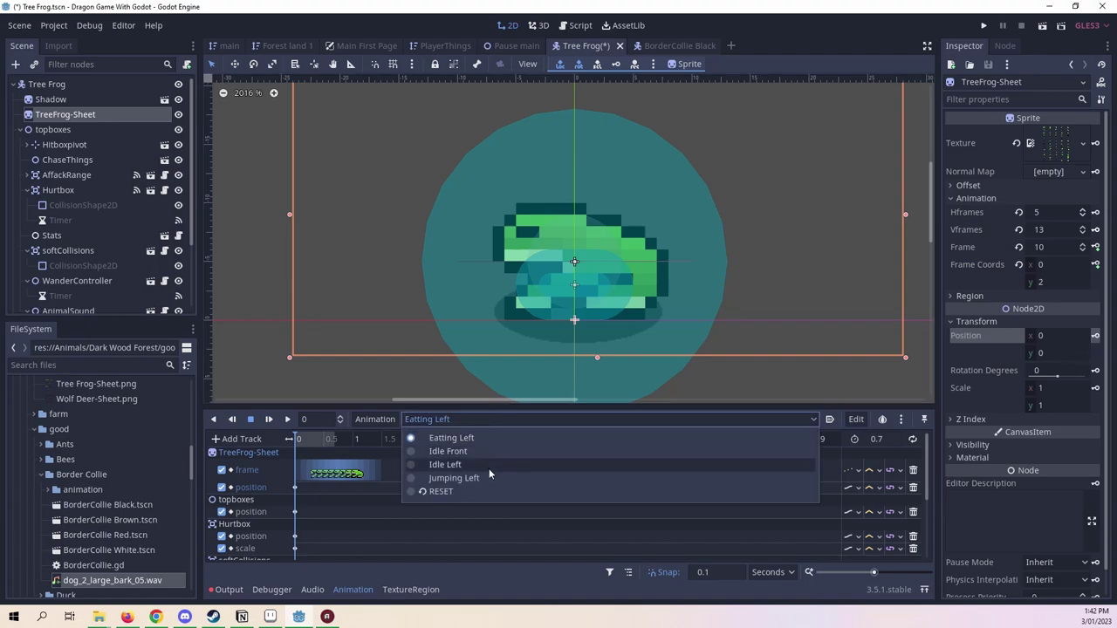
{"action": "left_click", "coordinate": [484, 451]}
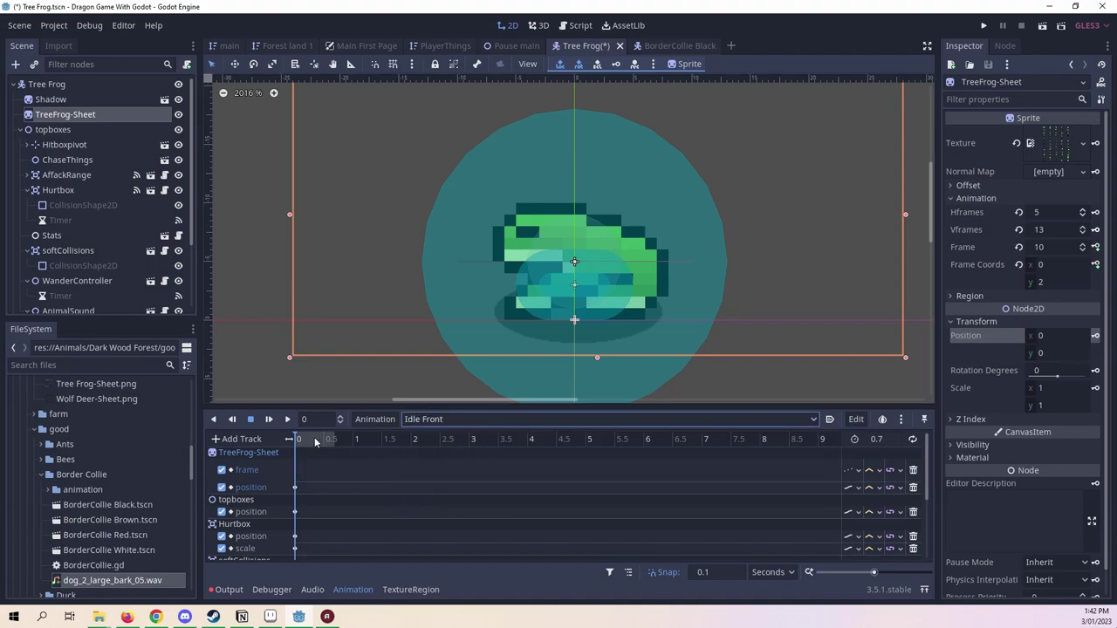
{"action": "scroll", "coordinate": [375, 502], "scroll_direction": "down", "scroll_amount": 3}
{"action": "scroll", "coordinate": [378, 514], "scroll_direction": "up", "scroll_amount": 3}
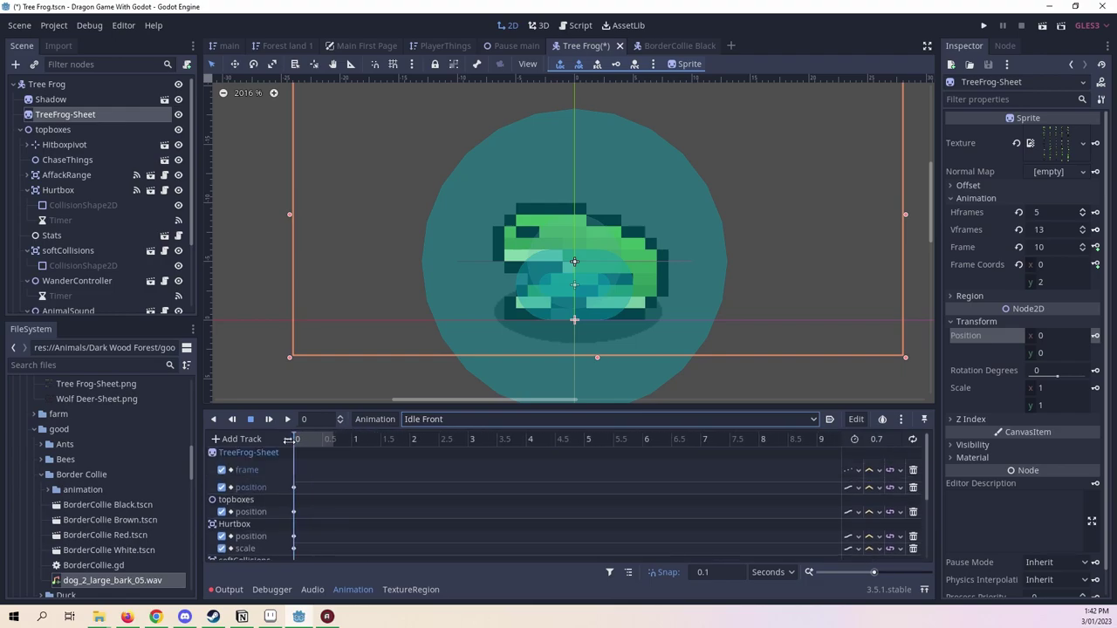
Key sprite frame 18 at time 0 and frame 20 at 0.5 on the Idle Front frame track.
{"action": "left_click", "coordinate": [1082, 243]}
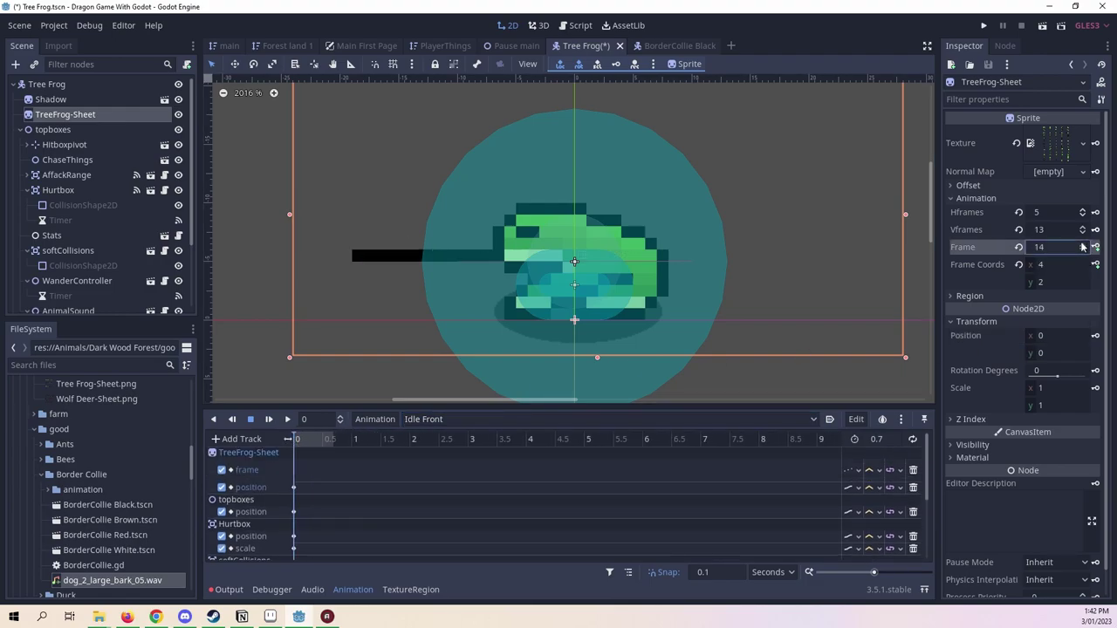
{"action": "left_click", "coordinate": [1082, 244]}
{"action": "left_click", "coordinate": [1082, 243]}
{"action": "left_click", "coordinate": [1082, 244]}
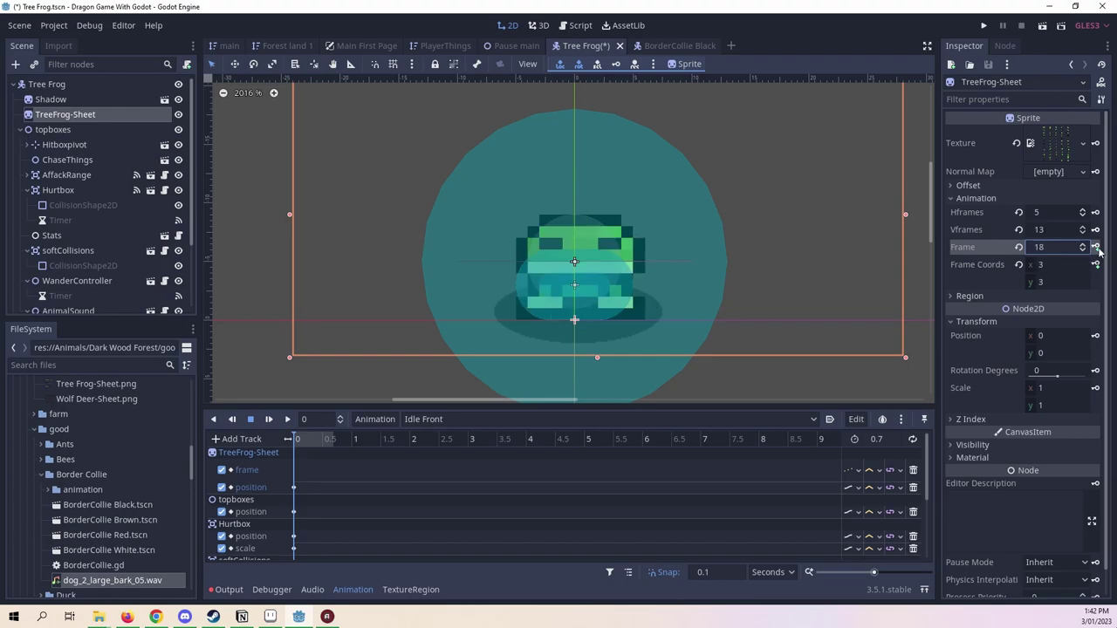
{"action": "left_click", "coordinate": [1096, 247]}
{"action": "left_click", "coordinate": [323, 441]}
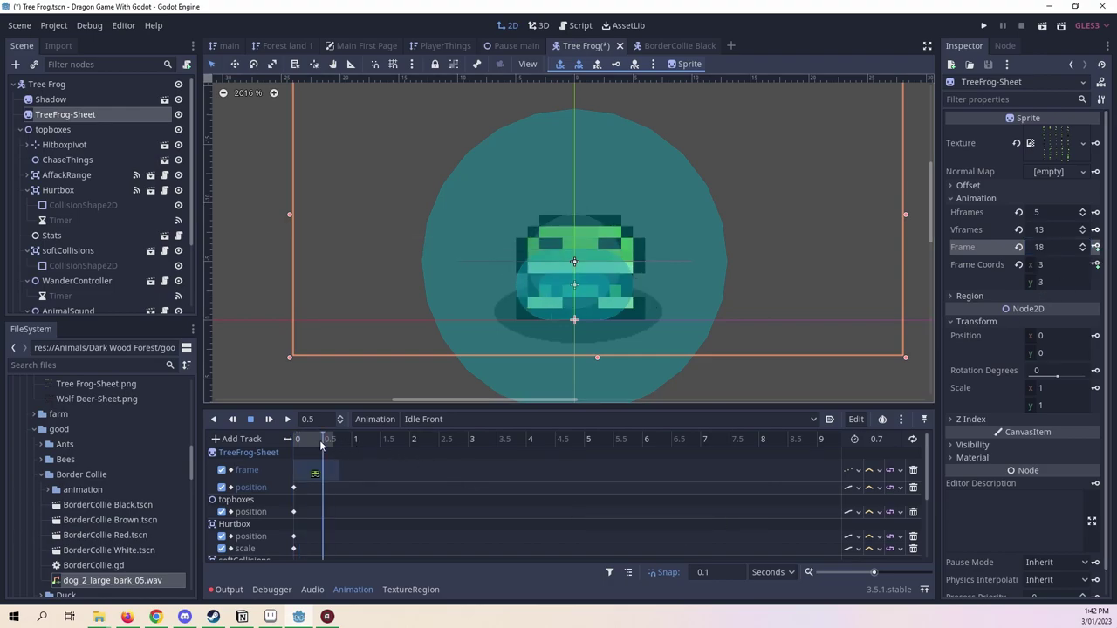
{"action": "left_click", "coordinate": [1083, 243]}
{"action": "left_click", "coordinate": [1096, 247]}
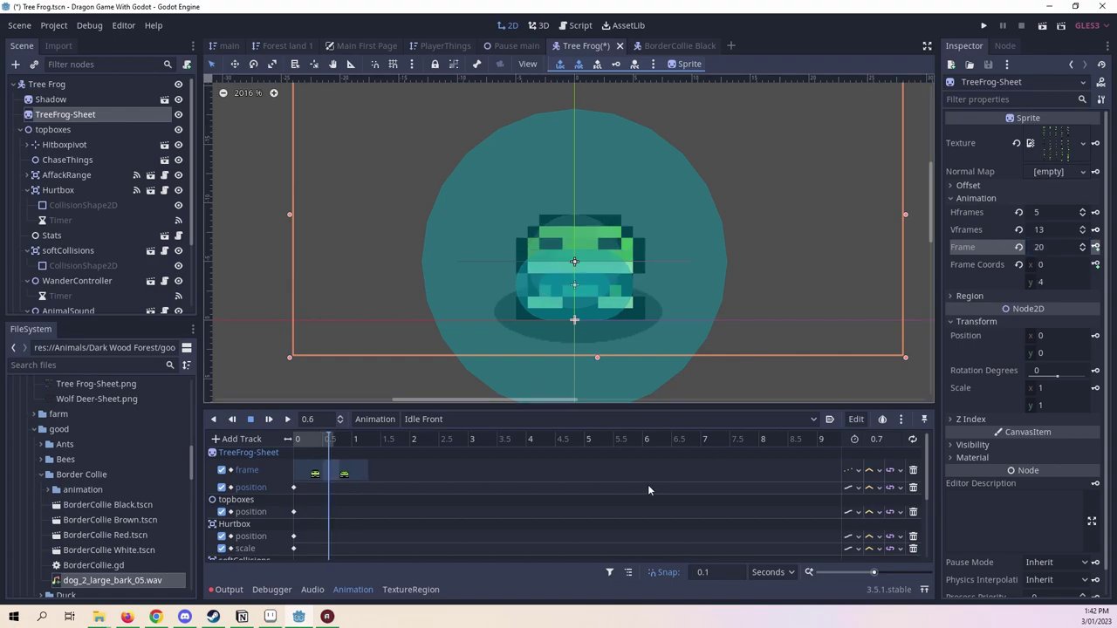
{"action": "left_click", "coordinate": [897, 438]}
Make Idle Front 1 second long and set the sprite's Position x to -0.5.
{"action": "type", "text": "1"}
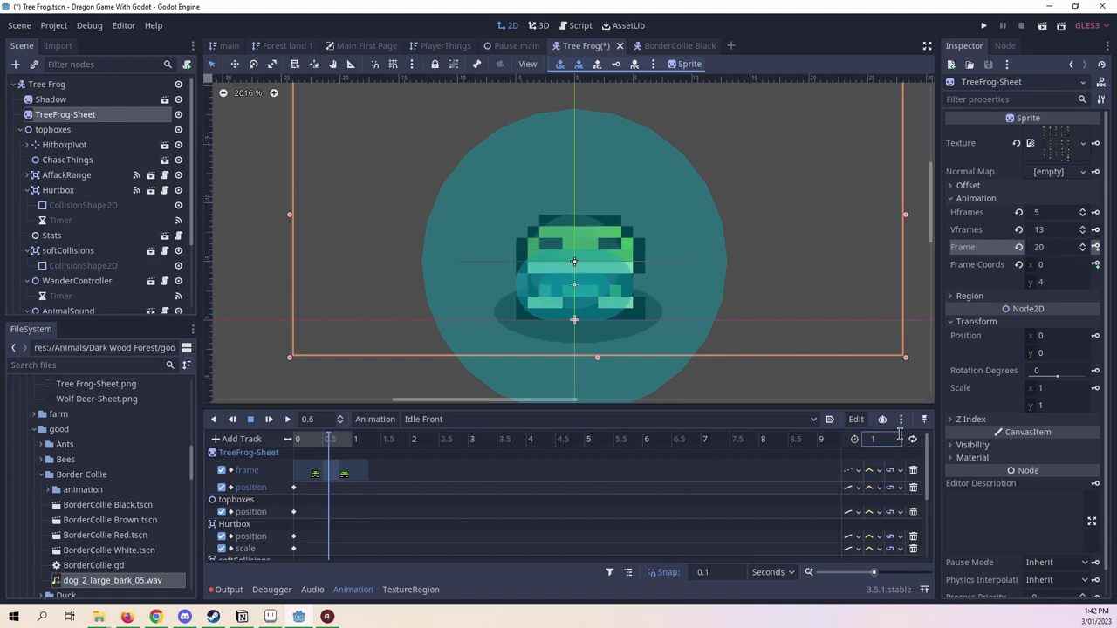
{"action": "left_click", "coordinate": [912, 441]}
{"action": "left_click", "coordinate": [1041, 336]}
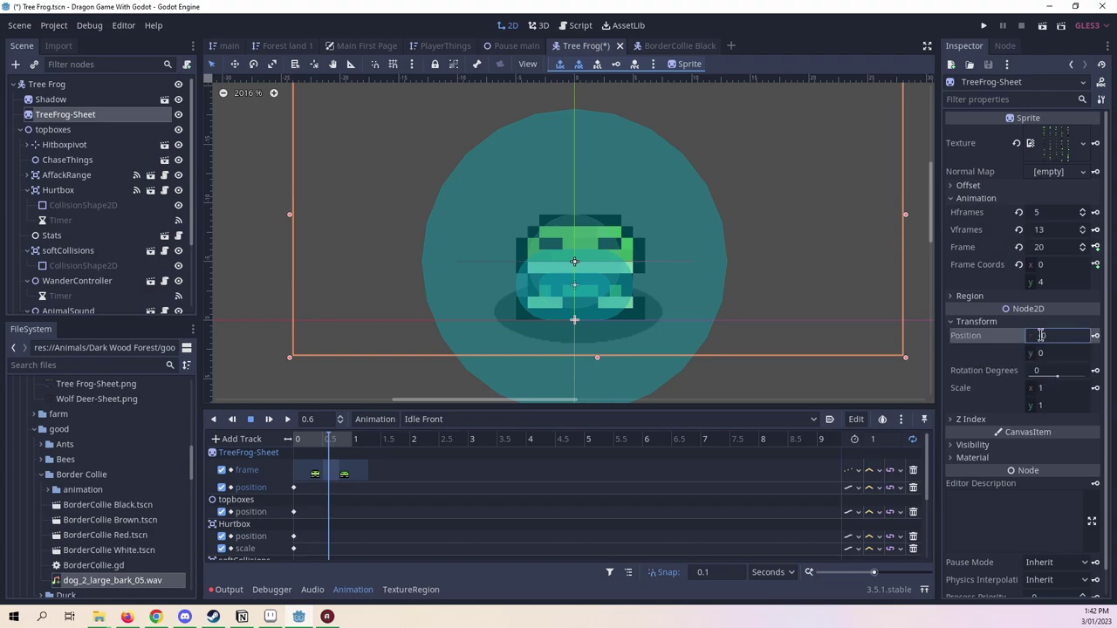
{"action": "type", "text": "-0.5"}
{"action": "key", "text": "Return"}
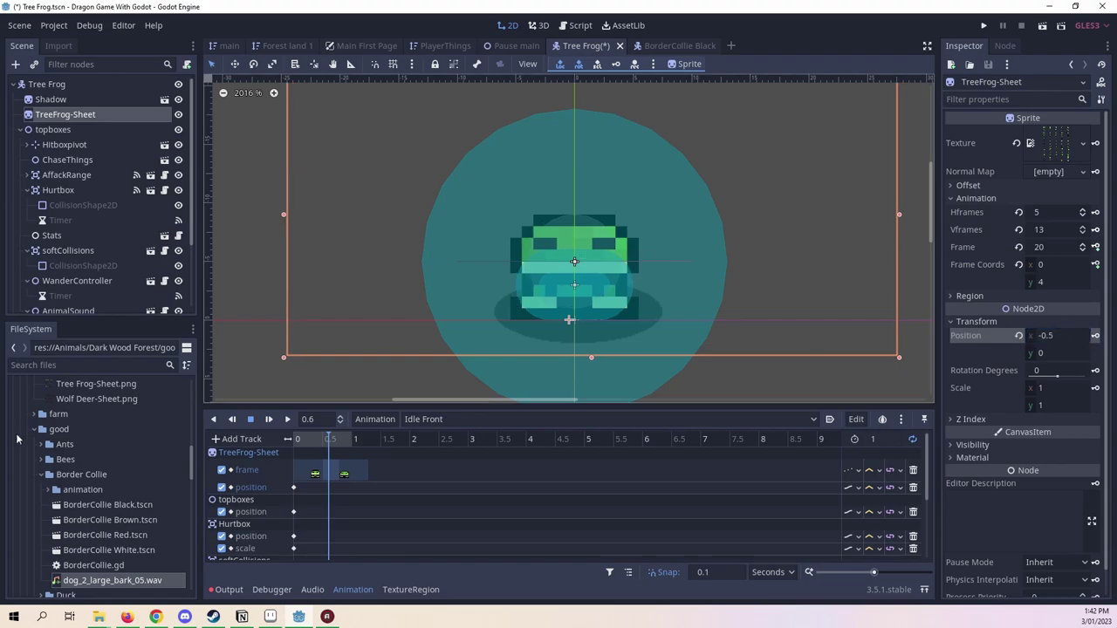
At time 0, set the sprite's Position x to -0.5 again, then deselect it.
{"action": "left_click_drag", "start_coordinate": [301, 439], "coordinate": [257, 448]}
{"action": "left_click", "coordinate": [1065, 335]}
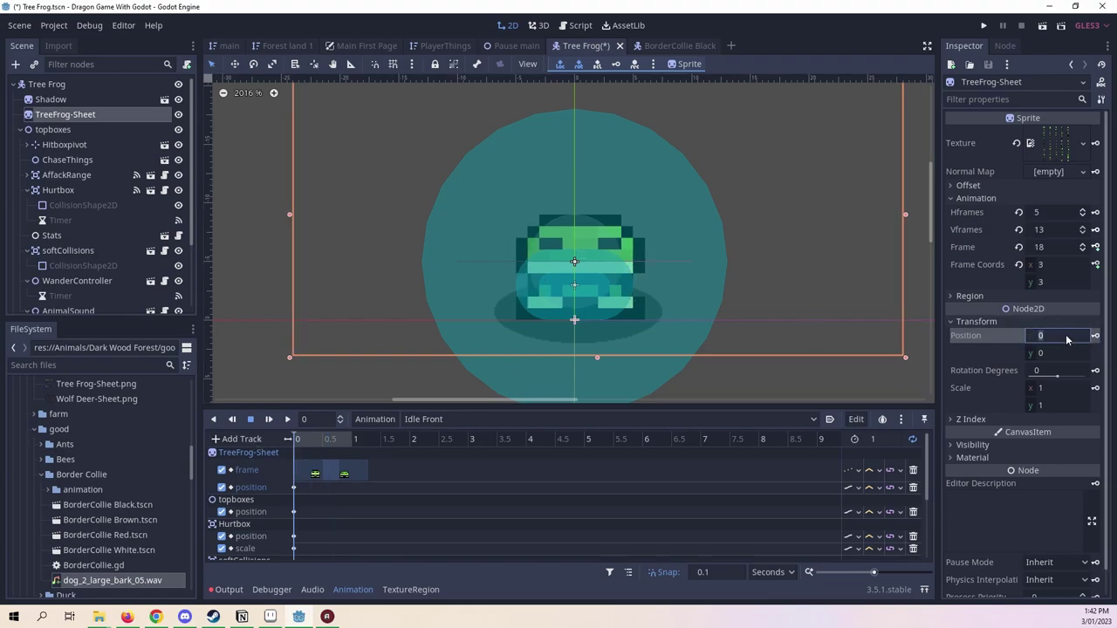
{"action": "type", "text": "-0.5"}
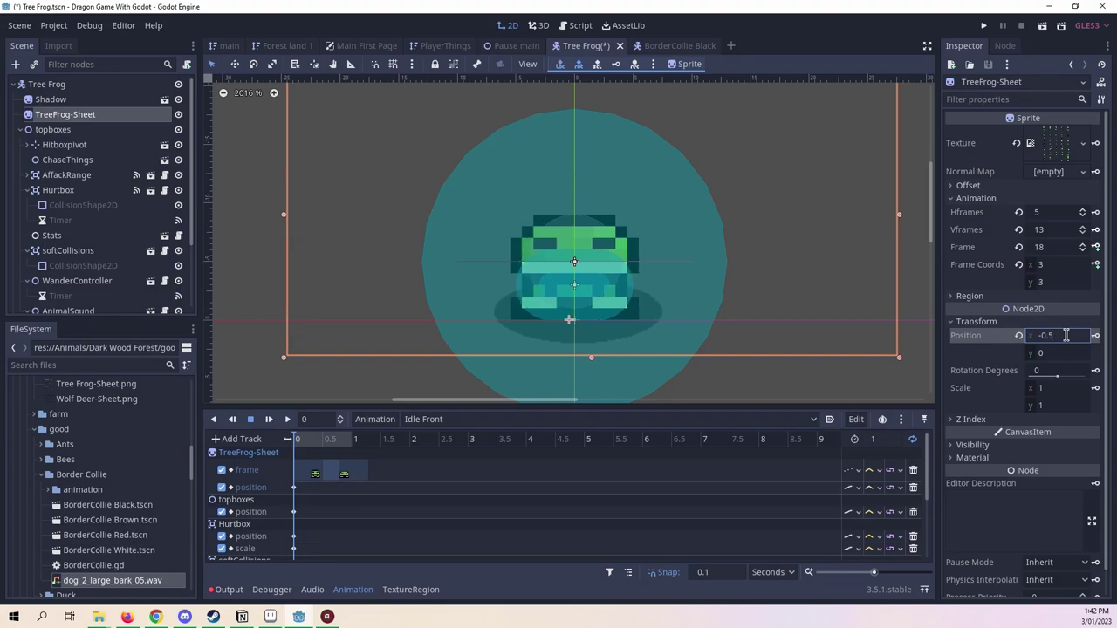
{"action": "key", "text": "Return"}
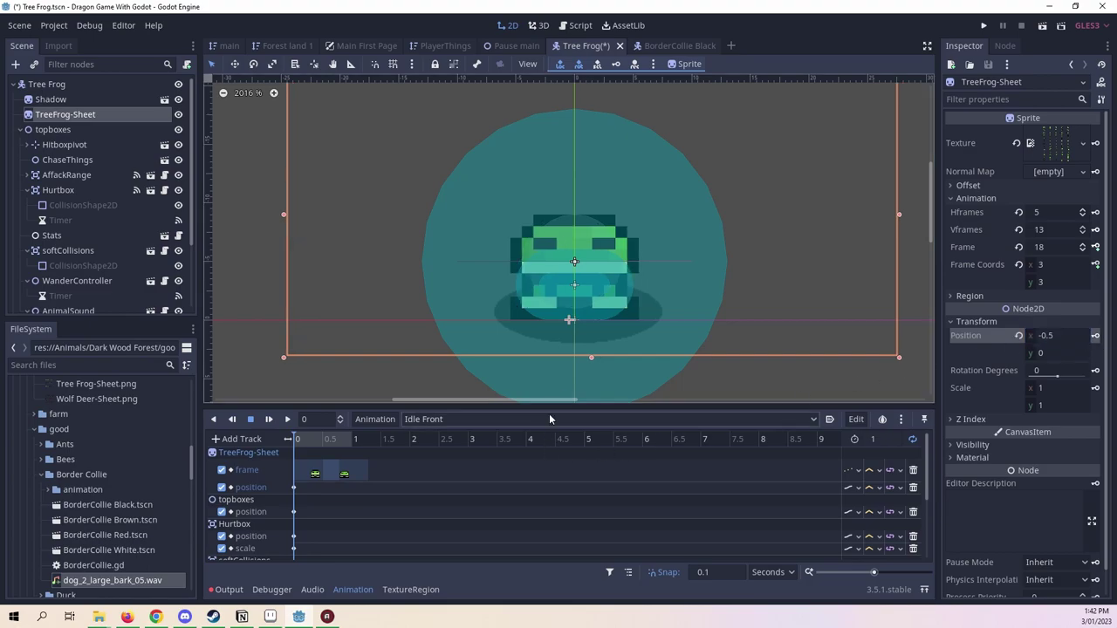
{"action": "scroll", "coordinate": [600, 341], "scroll_direction": "up", "scroll_amount": 1}
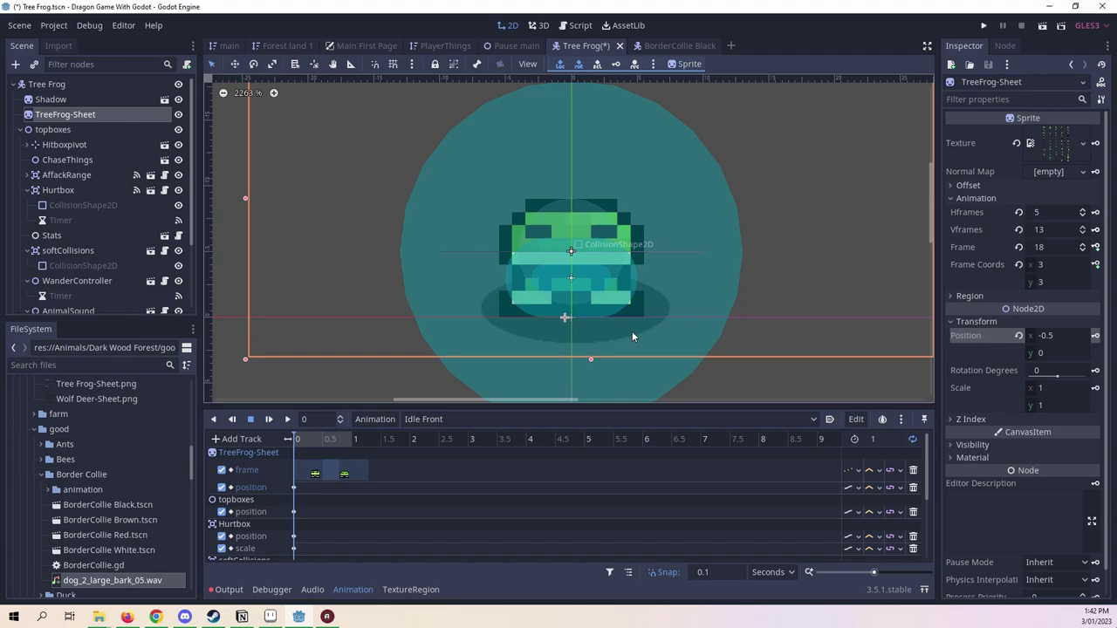
{"action": "scroll", "coordinate": [622, 336], "scroll_direction": "down", "scroll_amount": 2}
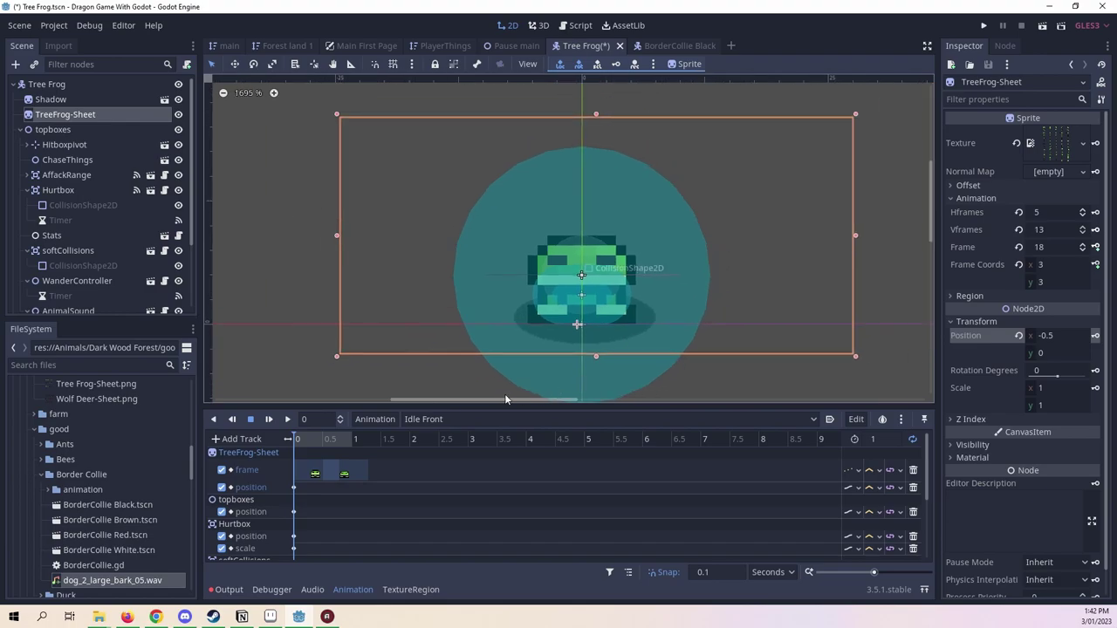
{"action": "left_click", "coordinate": [818, 367]}
{"action": "scroll", "coordinate": [705, 344], "scroll_direction": "up", "scroll_amount": 5}
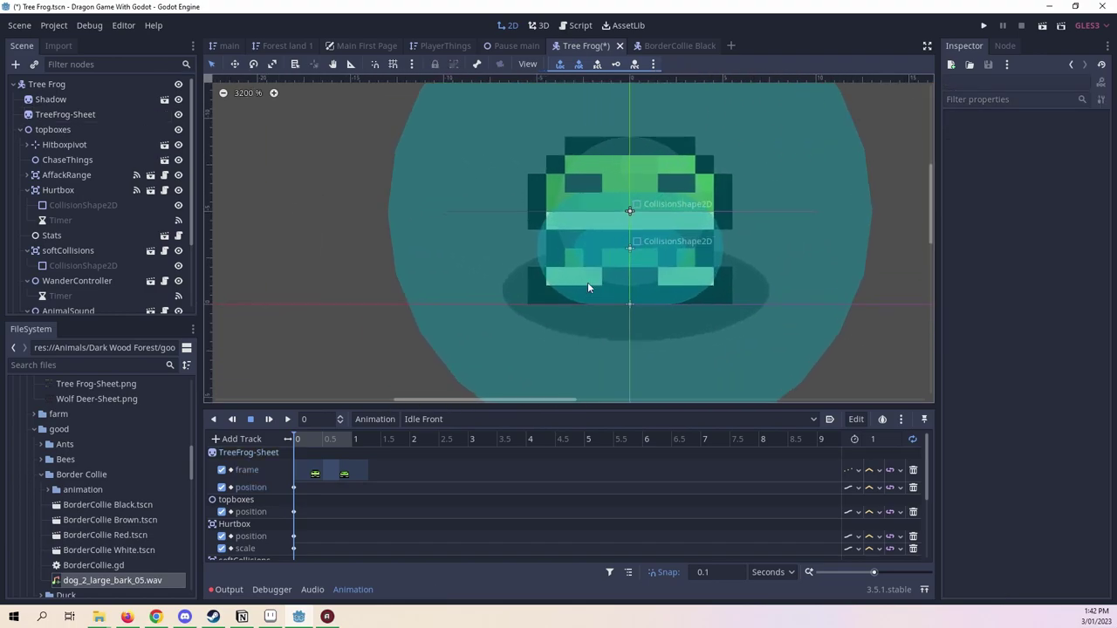
{"action": "scroll", "coordinate": [594, 274], "scroll_direction": "up", "scroll_amount": 2}
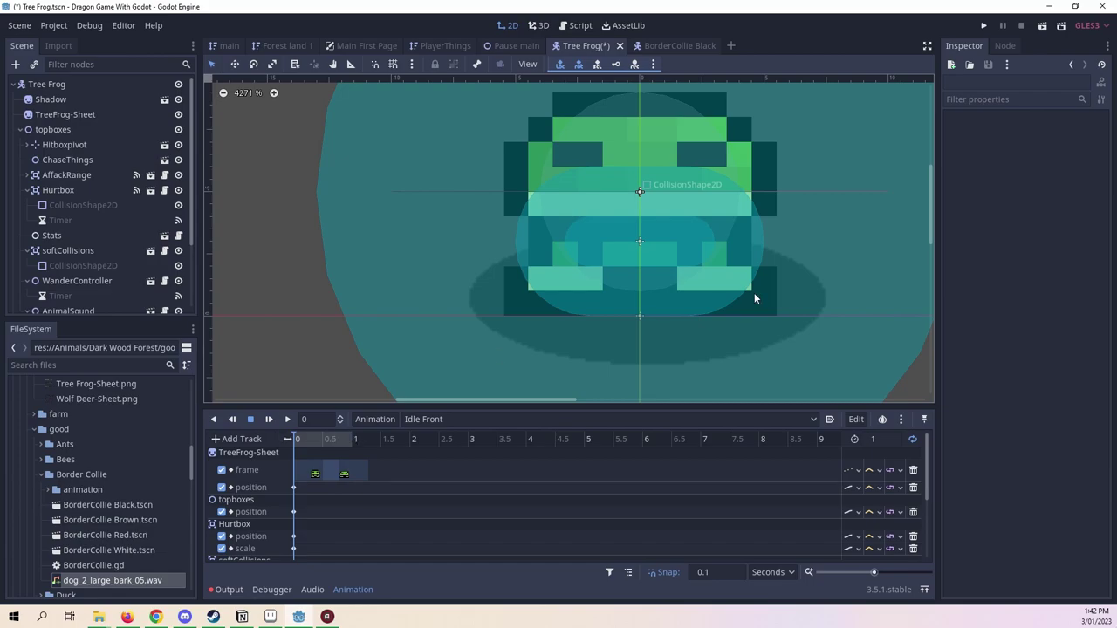
{"action": "middle_click_drag", "start_coordinate": [755, 298], "coordinate": [613, 313]}
{"action": "scroll", "coordinate": [613, 313], "scroll_direction": "down", "scroll_amount": 1}
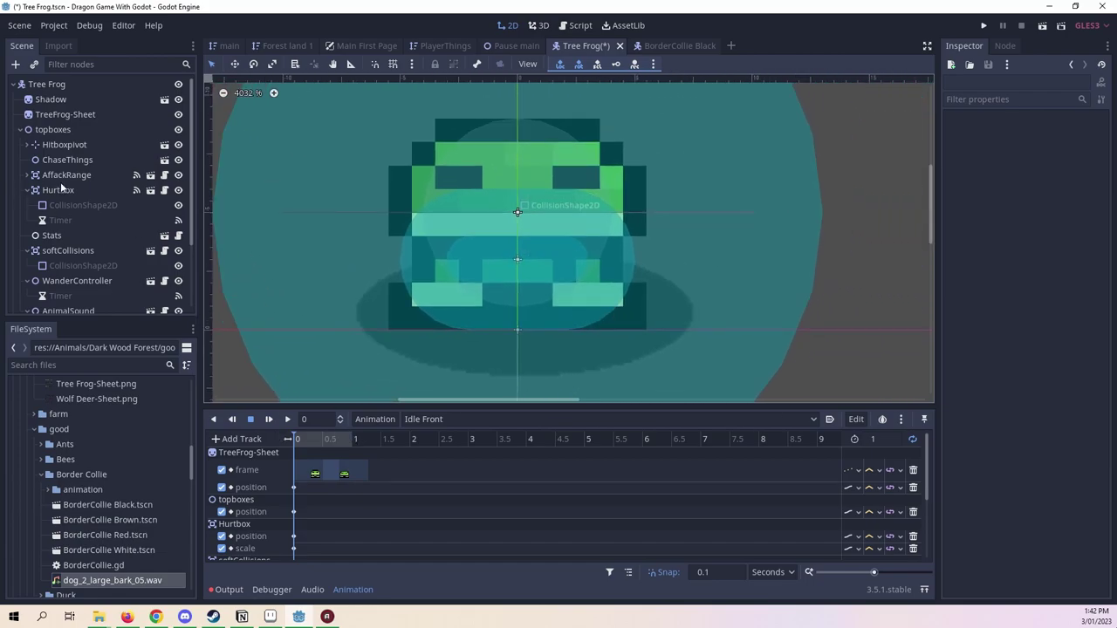
Browse the topboxes, Hitboxpivot and Hurtbox nodes, then select the softCollisions CollisionShape2D.
{"action": "left_click", "coordinate": [53, 129]}
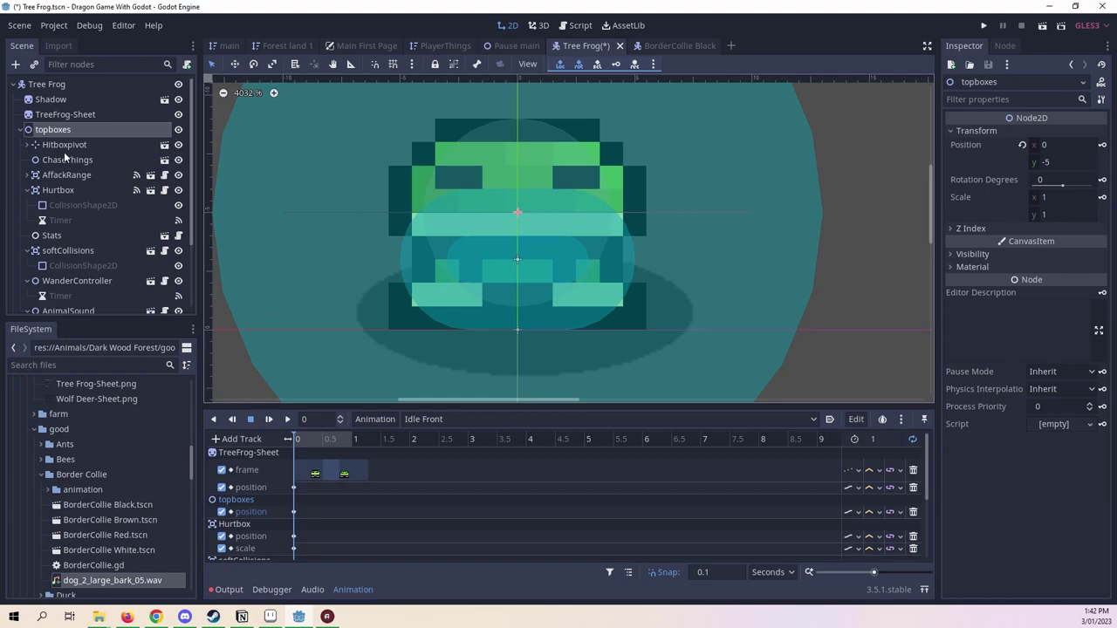
{"action": "left_click", "coordinate": [64, 145]}
{"action": "left_click", "coordinate": [60, 190]}
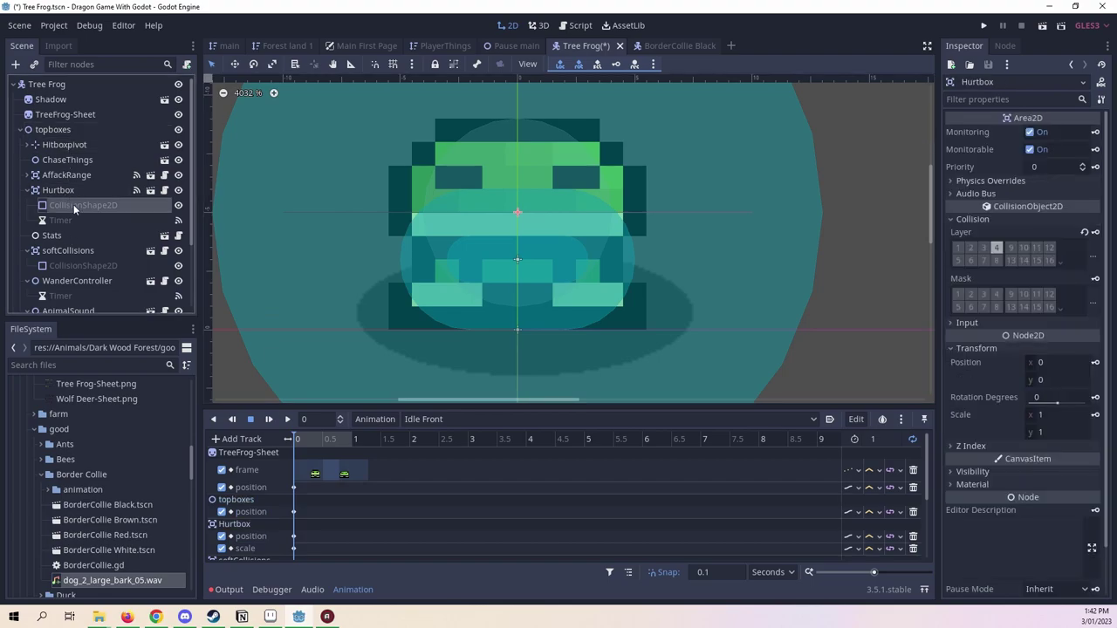
{"action": "left_click", "coordinate": [73, 205]}
{"action": "scroll", "coordinate": [411, 262], "scroll_direction": "down", "scroll_amount": 5}
{"action": "middle_click_drag", "start_coordinate": [411, 262], "coordinate": [496, 305]}
{"action": "scroll", "coordinate": [419, 284], "scroll_direction": "up", "scroll_amount": 2}
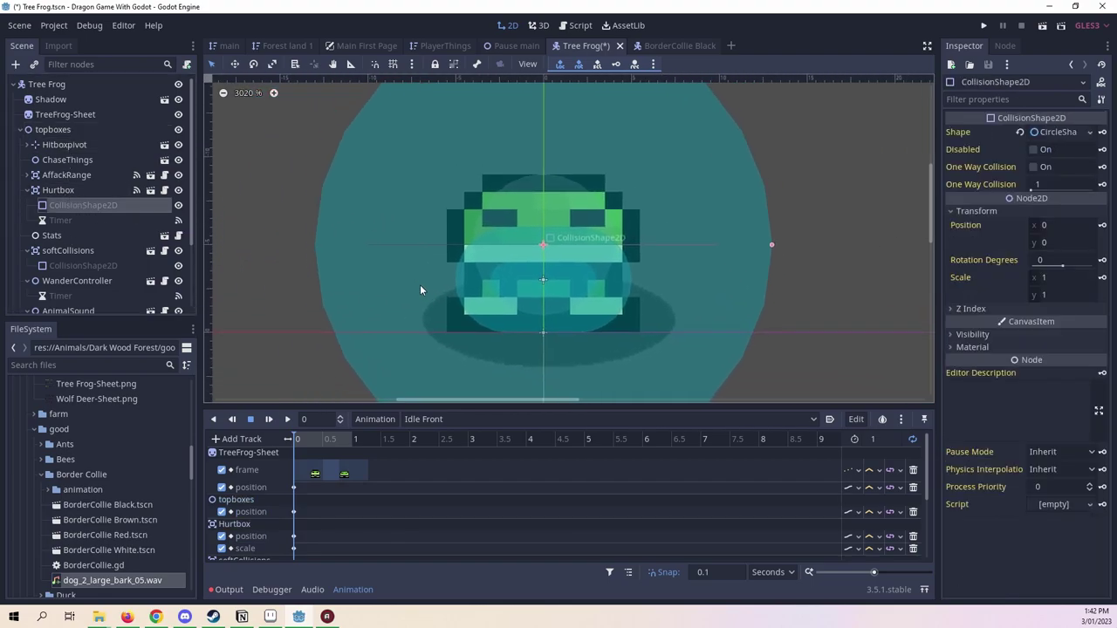
{"action": "left_click", "coordinate": [77, 256]}
{"action": "left_click", "coordinate": [78, 264]}
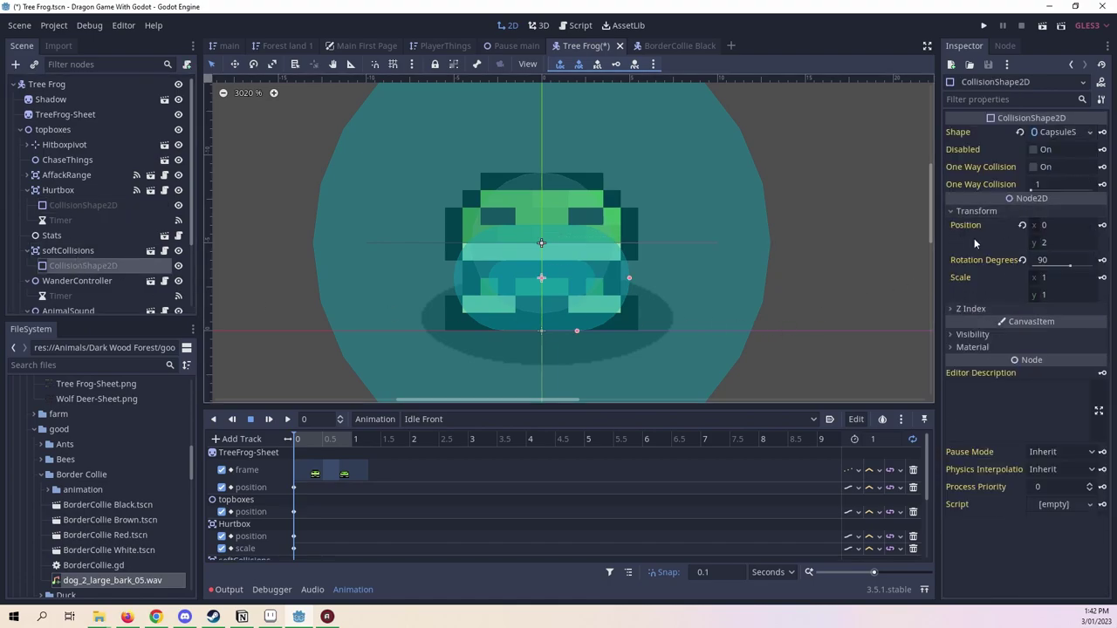
Set the softCollisions capsule's scale to 0.9 on x and 0.8 on y.
{"action": "left_click", "coordinate": [1083, 278]}
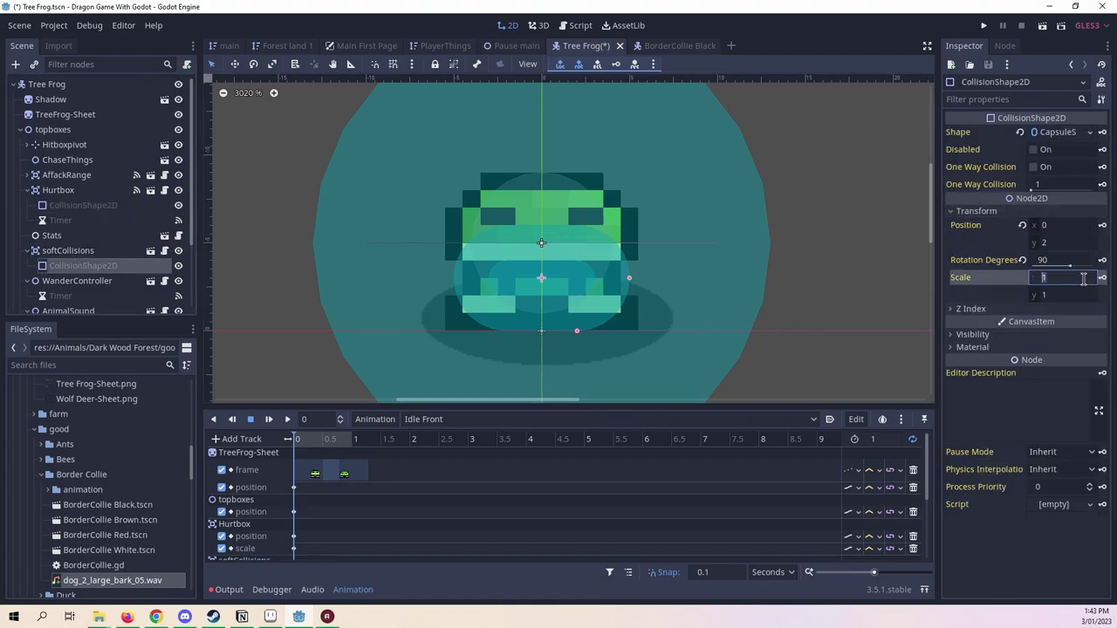
{"action": "type", "text": "0.9"}
{"action": "left_click", "coordinate": [1073, 297]}
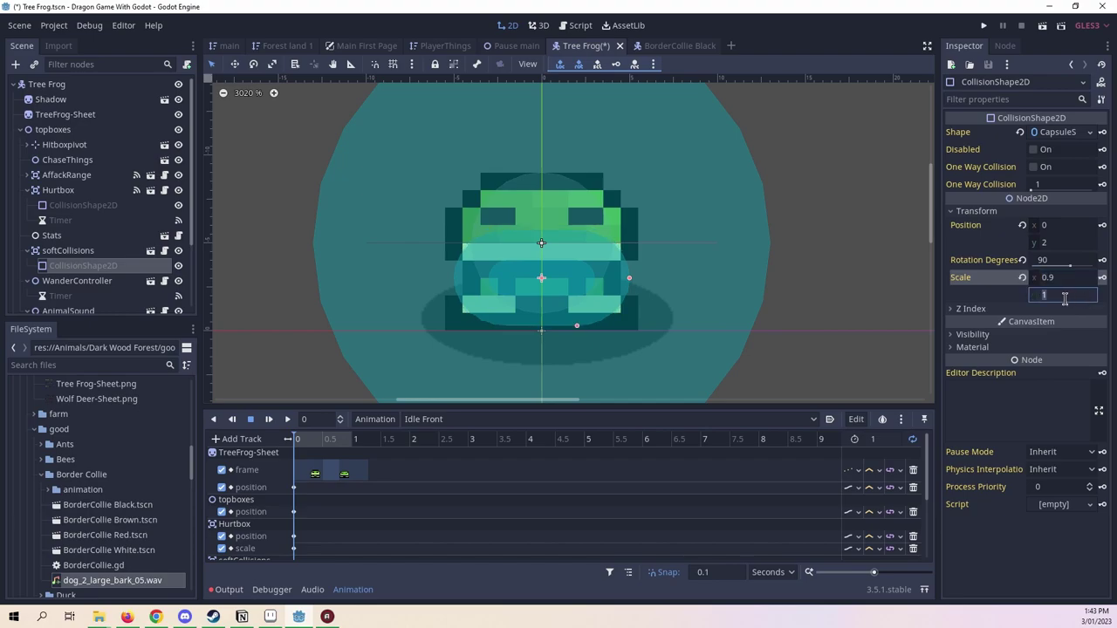
{"action": "type", "text": "0.8"}
{"action": "key", "text": "Return"}
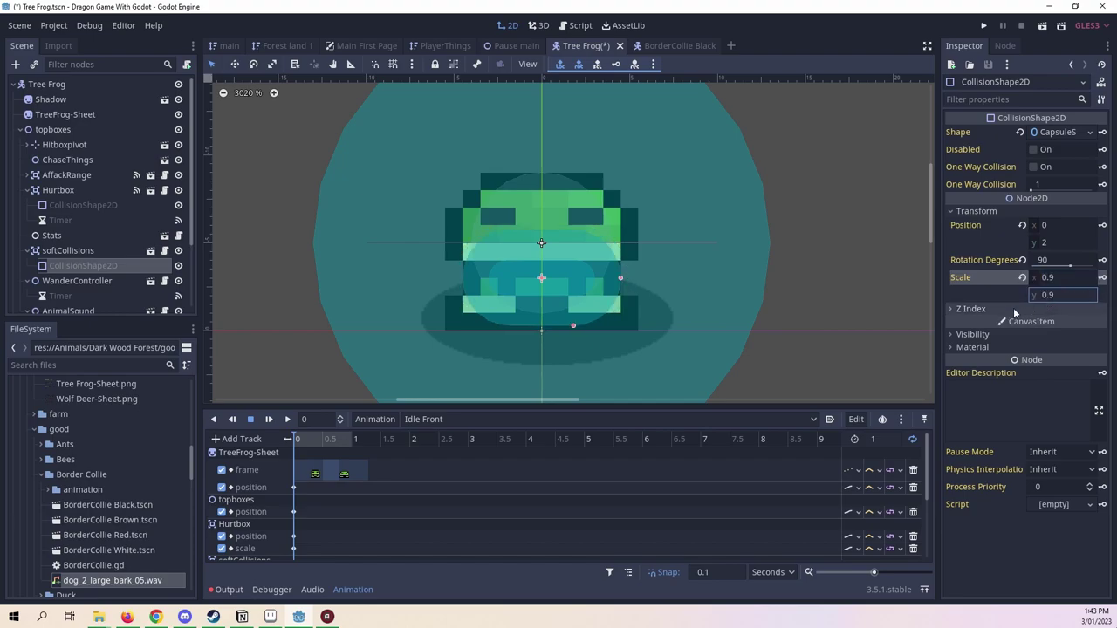
Scale the root-level collision shape first to 0.9, then to 0.8 × 0.8.
{"action": "left_click", "coordinate": [543, 285]}
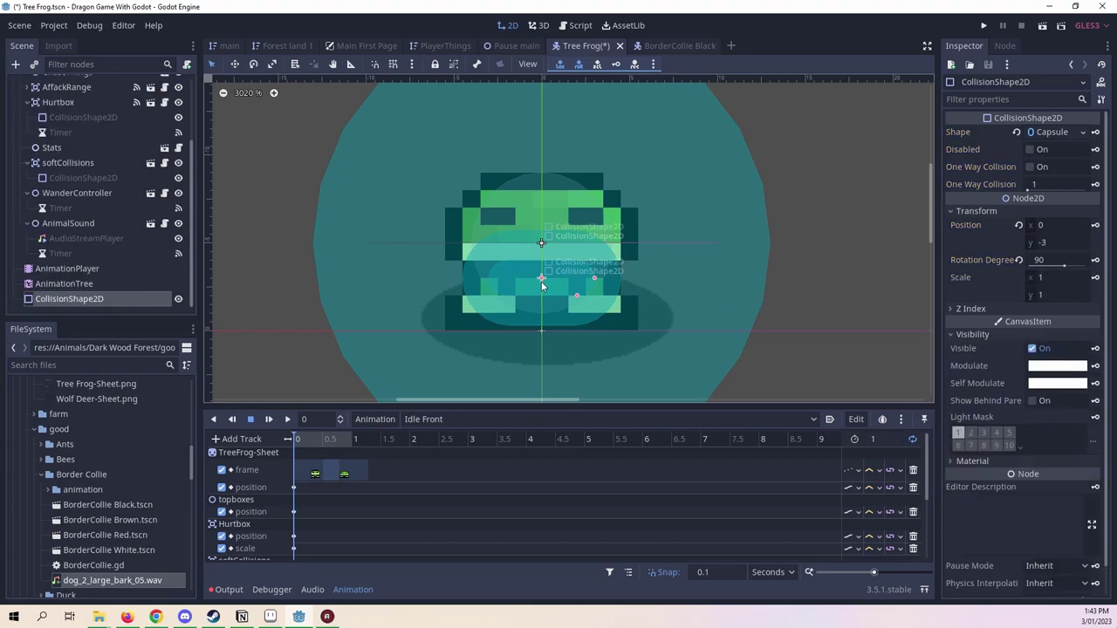
{"action": "left_click", "coordinate": [1044, 278]}
{"action": "type", "text": "0.9"}
{"action": "left_click", "coordinate": [1058, 295]}
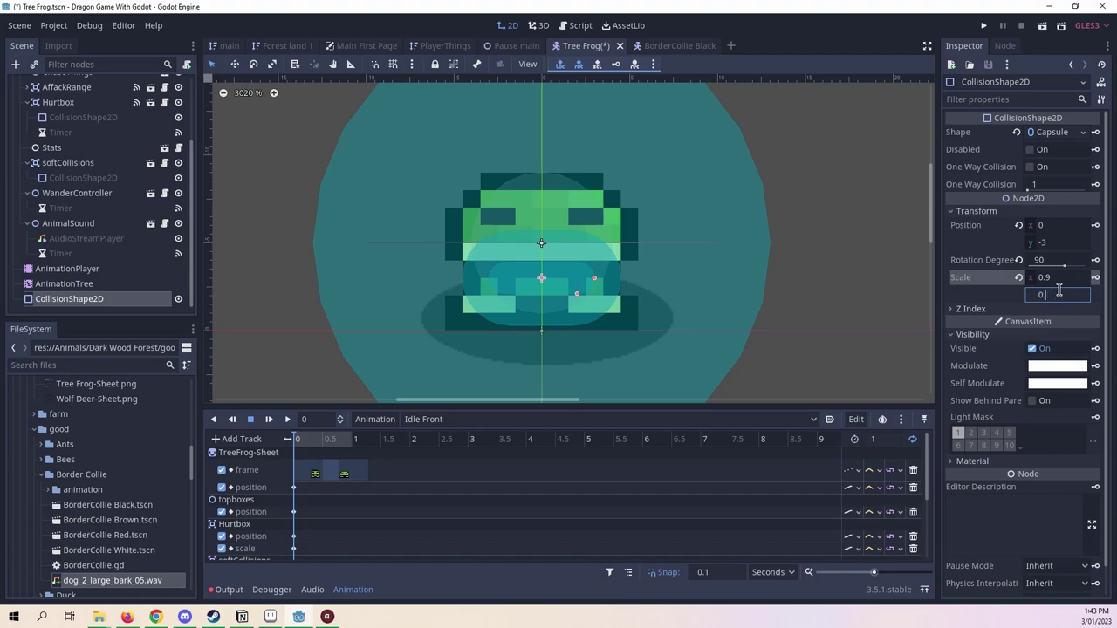
{"action": "type", "text": "0.9"}
{"action": "key", "text": "Return"}
{"action": "left_click", "coordinate": [1058, 277]}
{"action": "key", "text": "BackSpace"}
{"action": "type", "text": "8"}
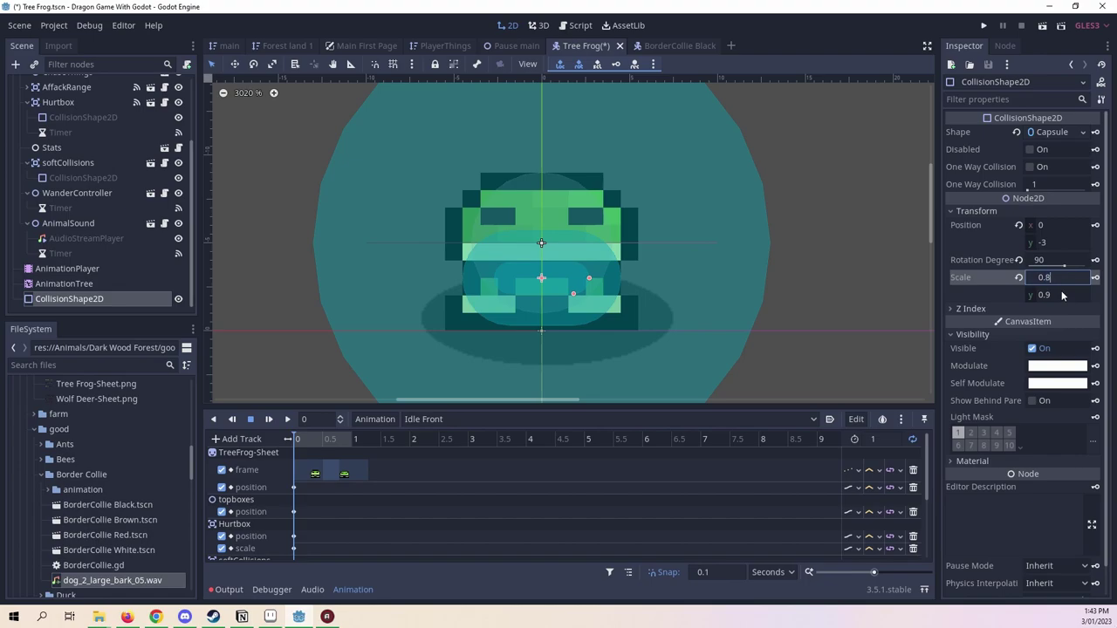
{"action": "left_click", "coordinate": [1047, 295]}
{"action": "type", "text": "0.8"}
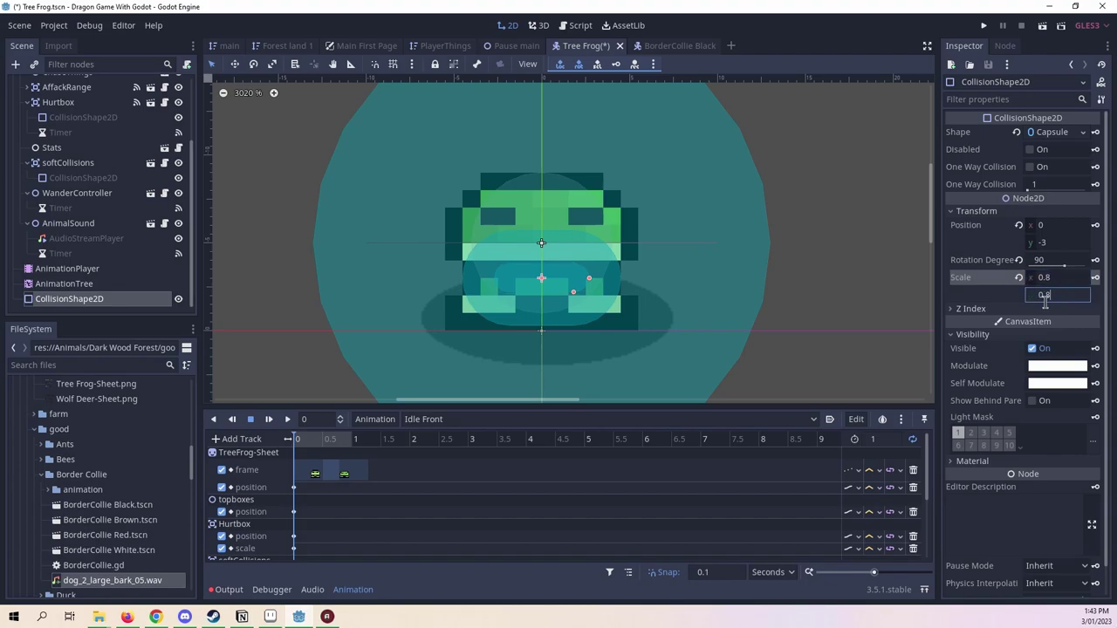
{"action": "key", "text": "Return"}
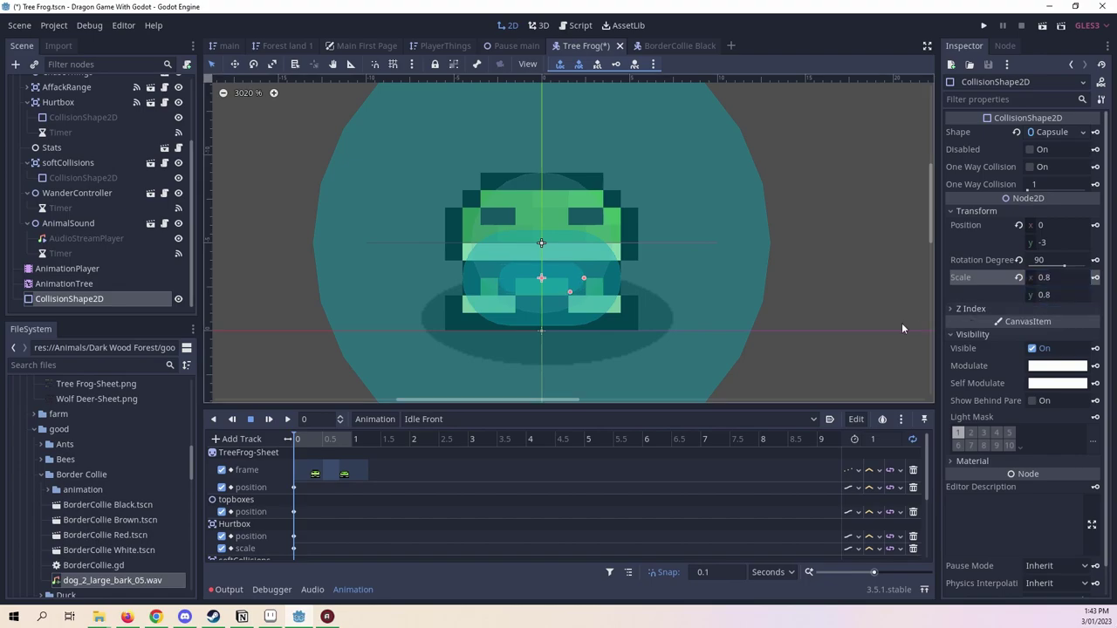
Set the softCollisions capsule's horizontal scale to 0.8, then deselect it.
{"action": "left_click", "coordinate": [528, 314]}
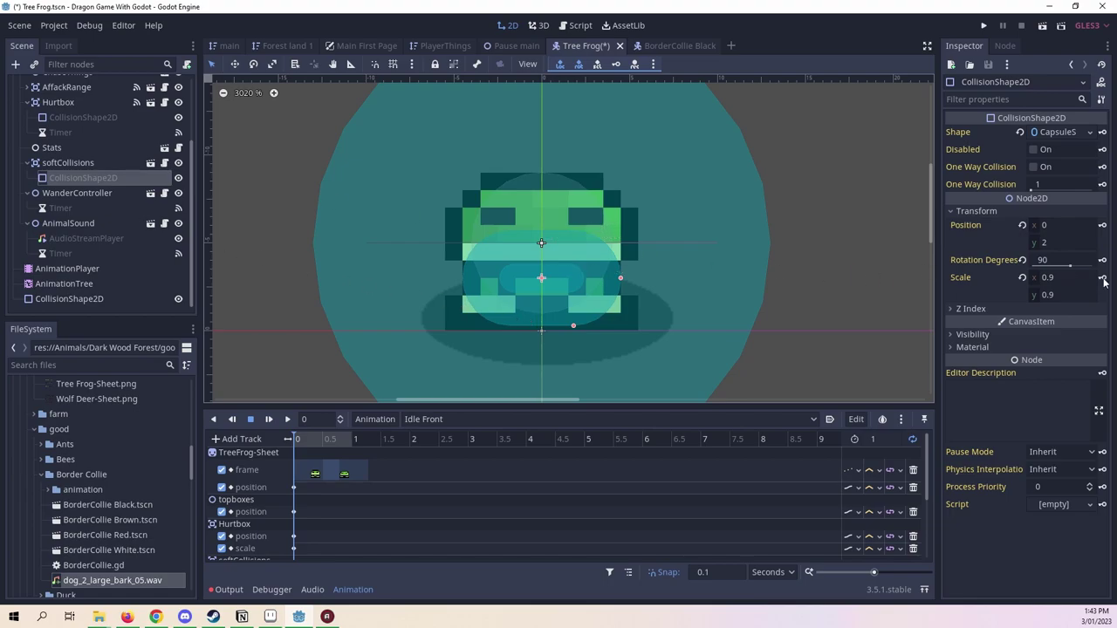
{"action": "left_click", "coordinate": [1075, 278]}
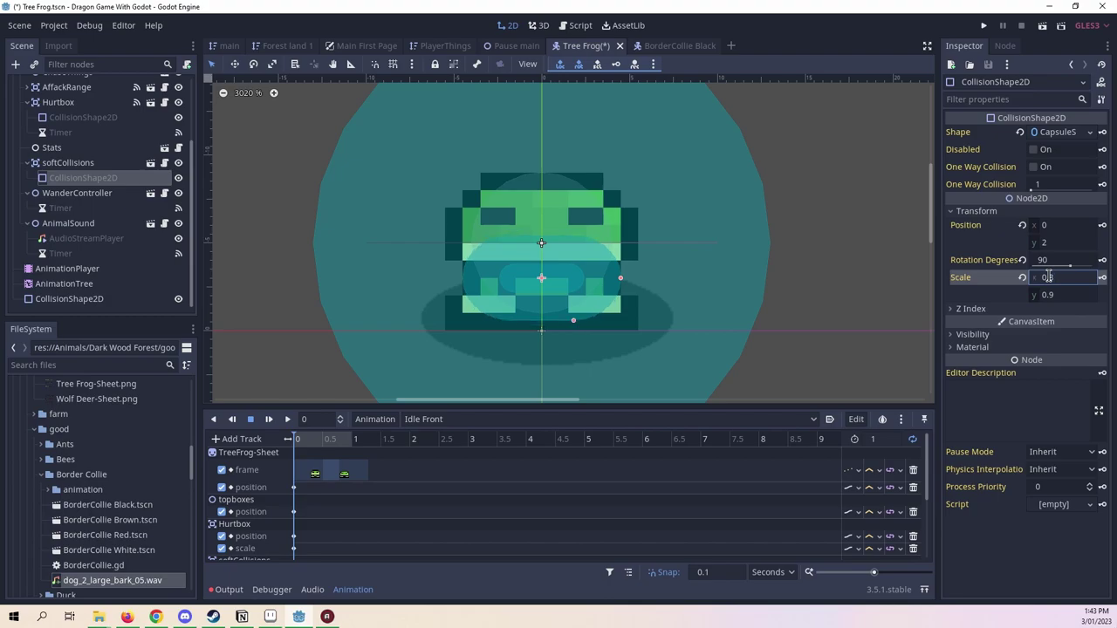
{"action": "key", "text": "BackSpace"}
{"action": "type", "text": "8"}
{"action": "key", "text": "Tab"}
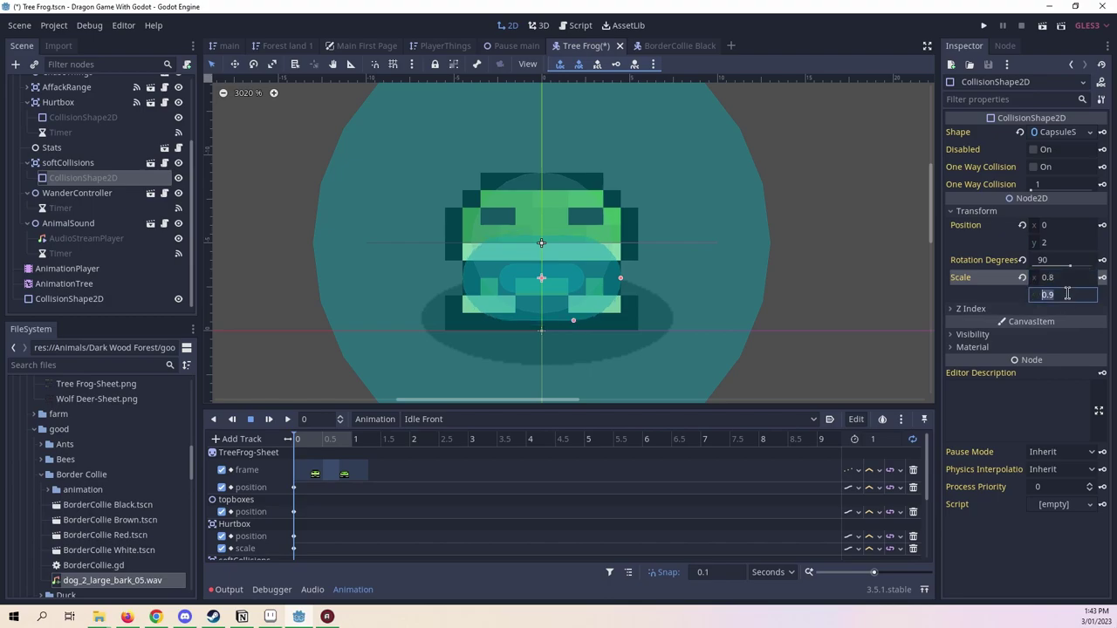
{"action": "left_click", "coordinate": [1066, 295]}
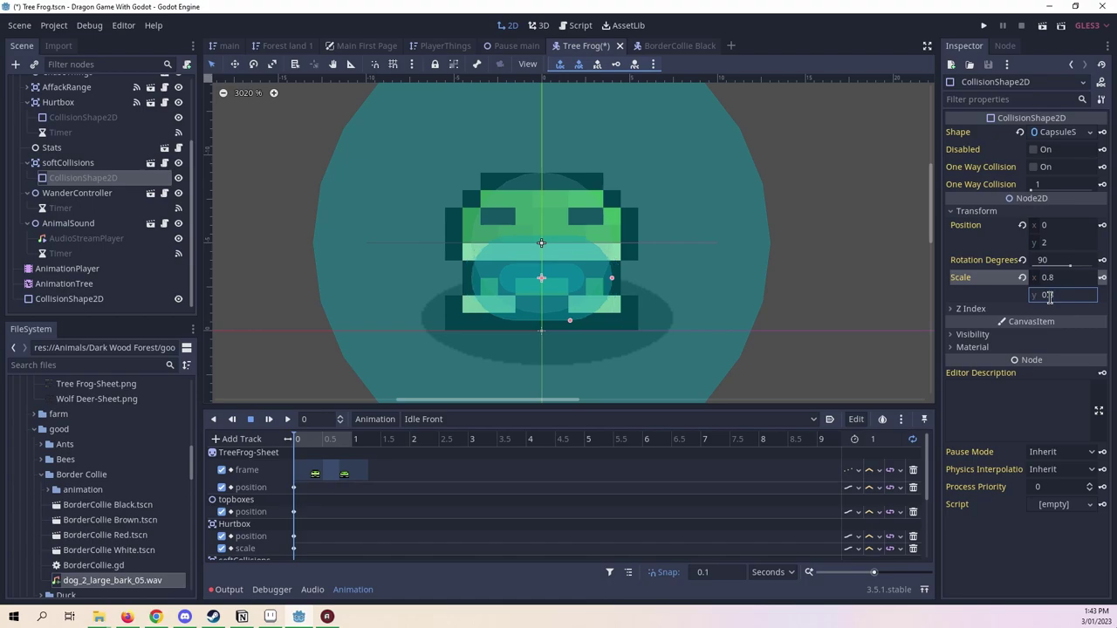
{"action": "left_click", "coordinate": [839, 348]}
{"action": "scroll", "coordinate": [833, 345], "scroll_direction": "down", "scroll_amount": 4}
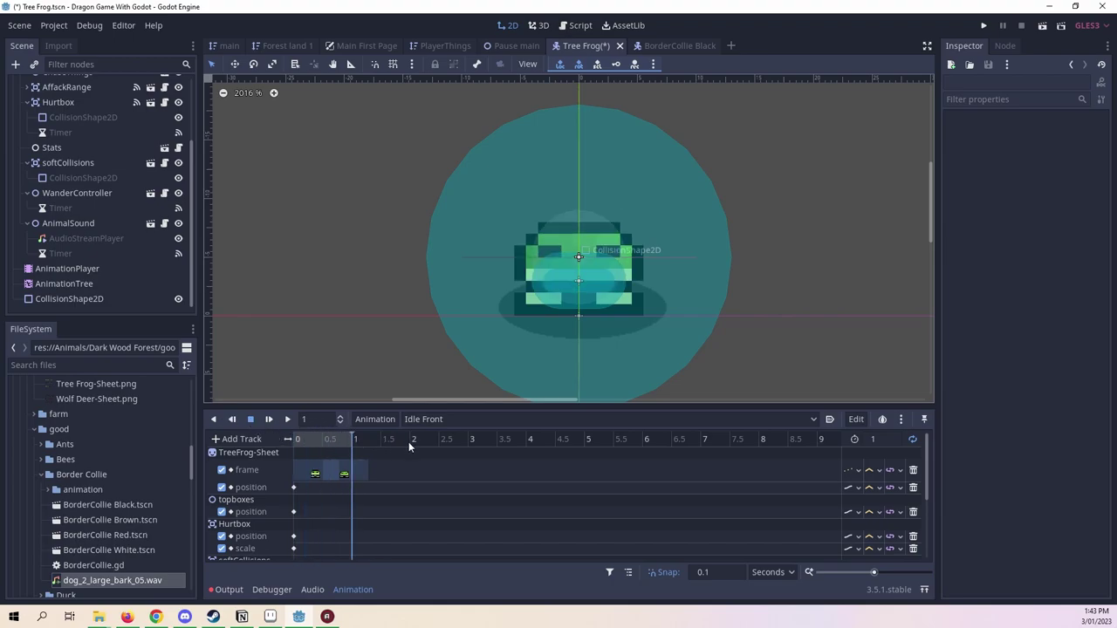
At time 0, key the soft-collision shape's scale, creating a new scale track.
{"action": "left_click", "coordinate": [250, 419]}
{"action": "scroll", "coordinate": [406, 498], "scroll_direction": "down", "scroll_amount": 5}
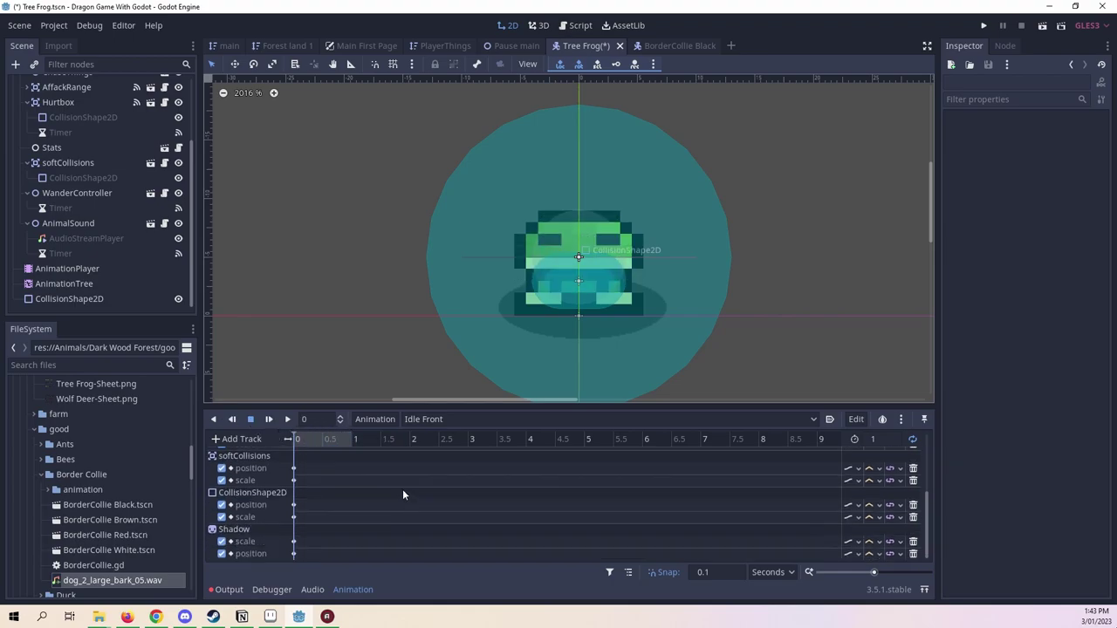
{"action": "scroll", "coordinate": [403, 494], "scroll_direction": "up", "scroll_amount": 5}
{"action": "scroll", "coordinate": [625, 296], "scroll_direction": "up", "scroll_amount": 2}
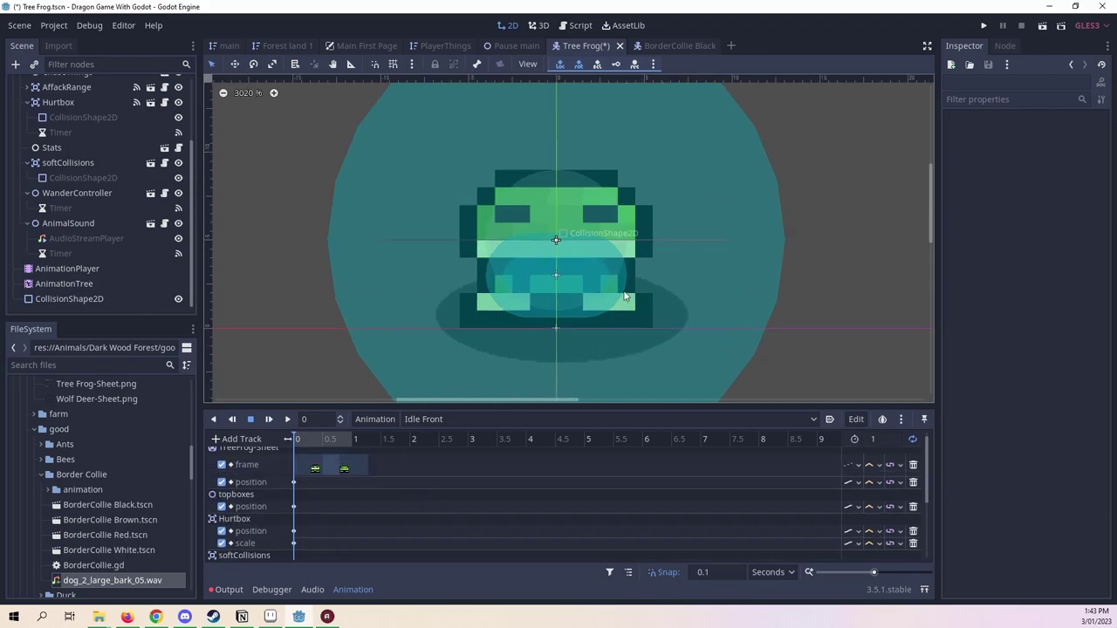
{"action": "left_click", "coordinate": [79, 177]}
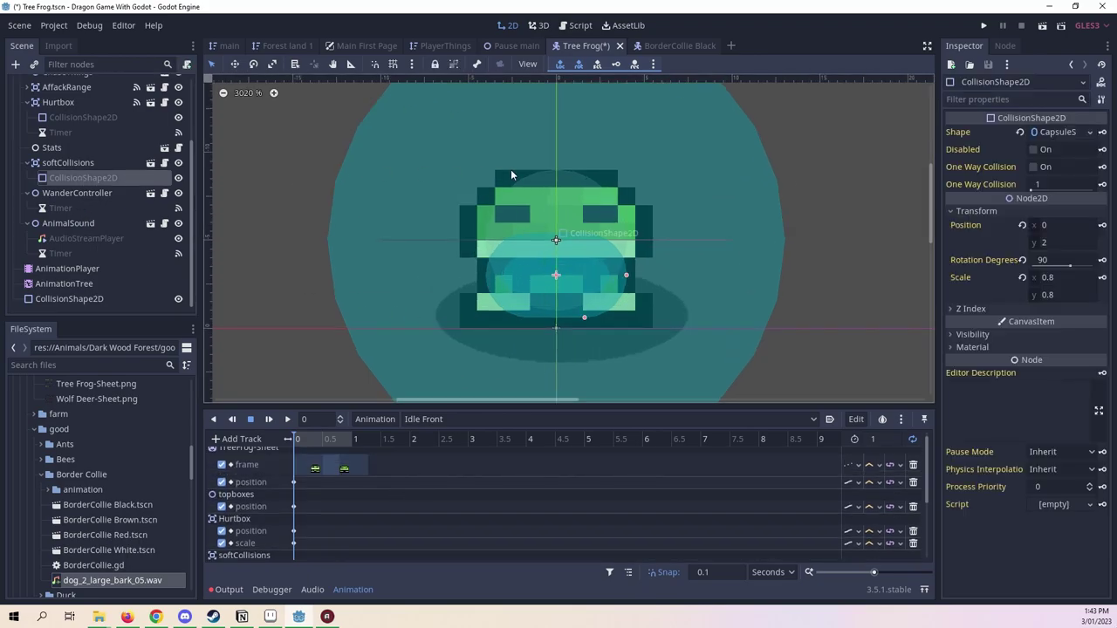
{"action": "left_click", "coordinate": [1102, 277]}
{"action": "left_click", "coordinate": [514, 328]}
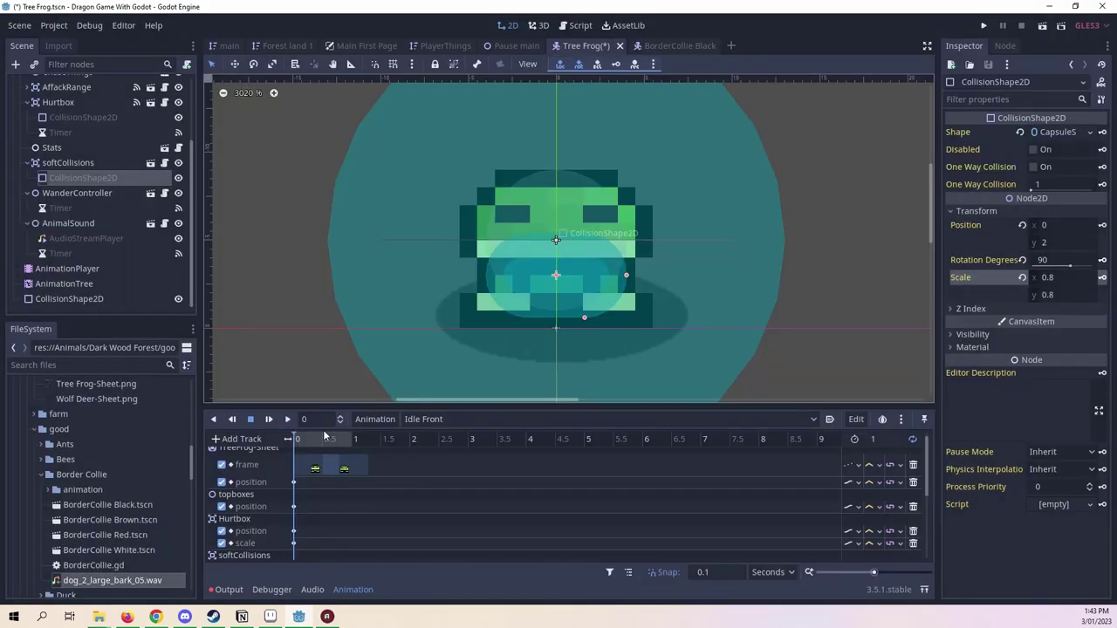
Scale the body collision shape to 0.8 × 0.8 and key its scale.
{"action": "scroll", "coordinate": [312, 467], "scroll_direction": "down", "scroll_amount": 5}
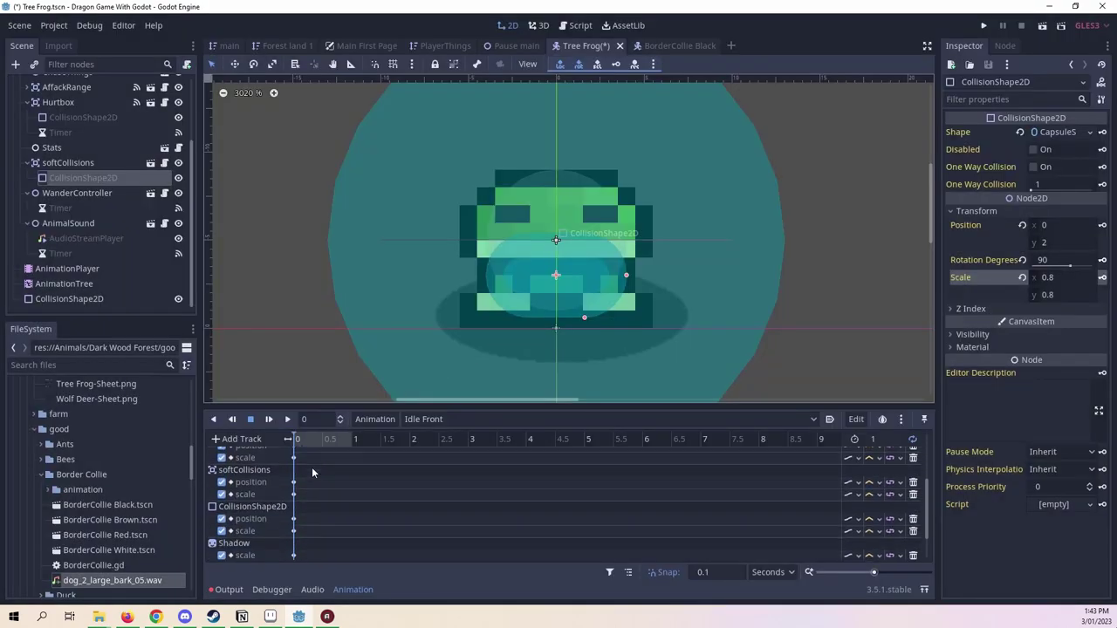
{"action": "scroll", "coordinate": [312, 472], "scroll_direction": "down", "scroll_amount": 1}
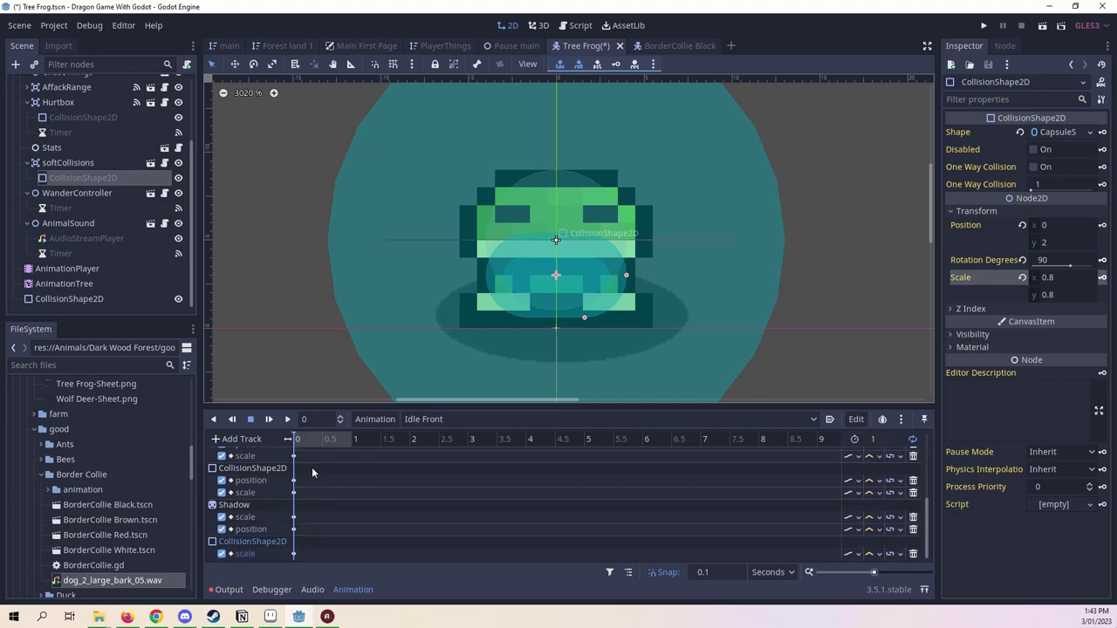
{"action": "left_click", "coordinate": [62, 299]}
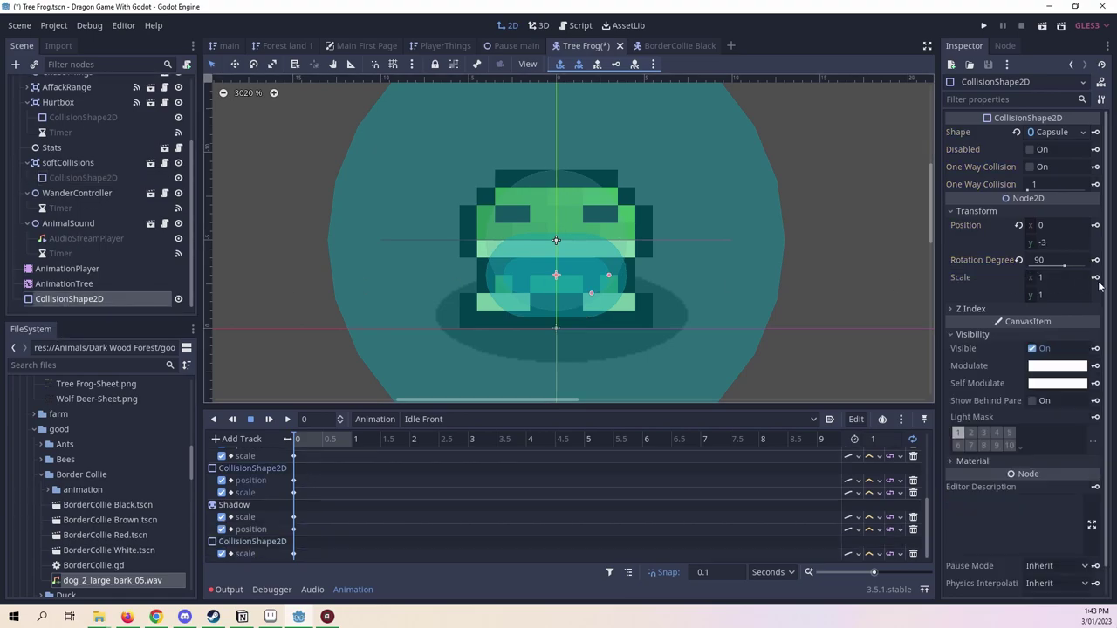
{"action": "left_click", "coordinate": [1046, 280]}
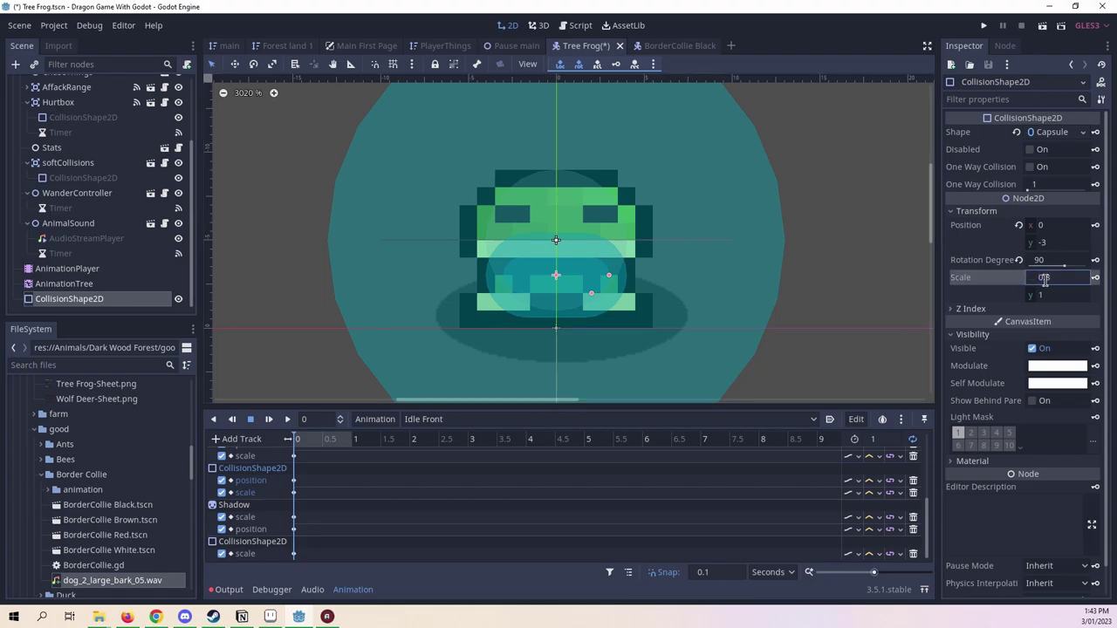
{"action": "type", "text": "0.8"}
{"action": "key", "text": "Return"}
{"action": "left_click", "coordinate": [1056, 296]}
{"action": "type", "text": "0."}
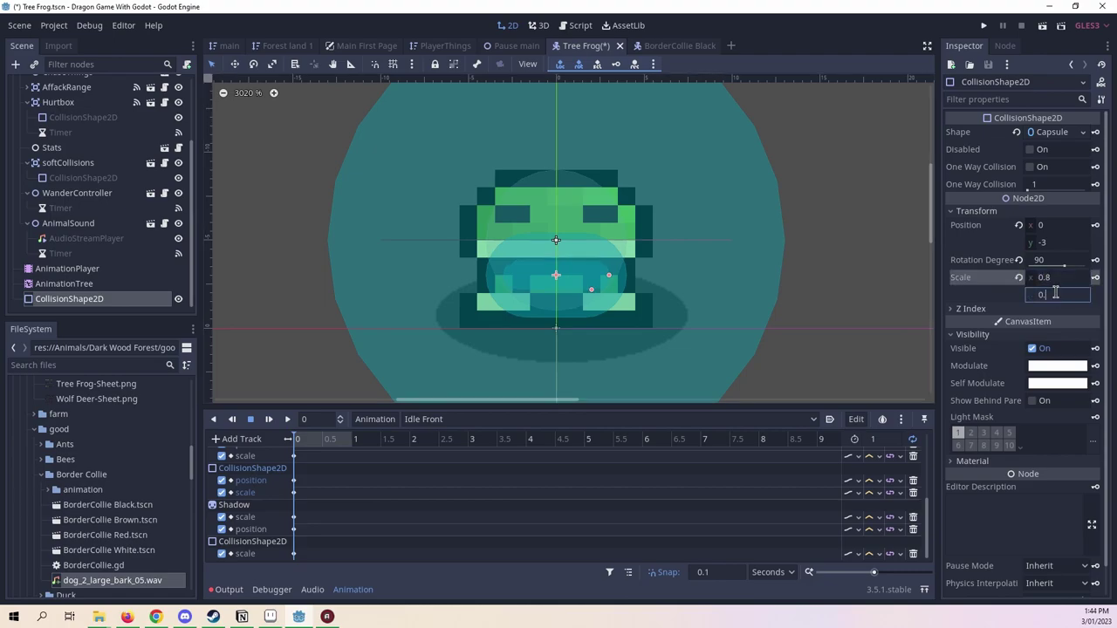
{"action": "type", "text": "8"}
{"action": "key", "text": "Return"}
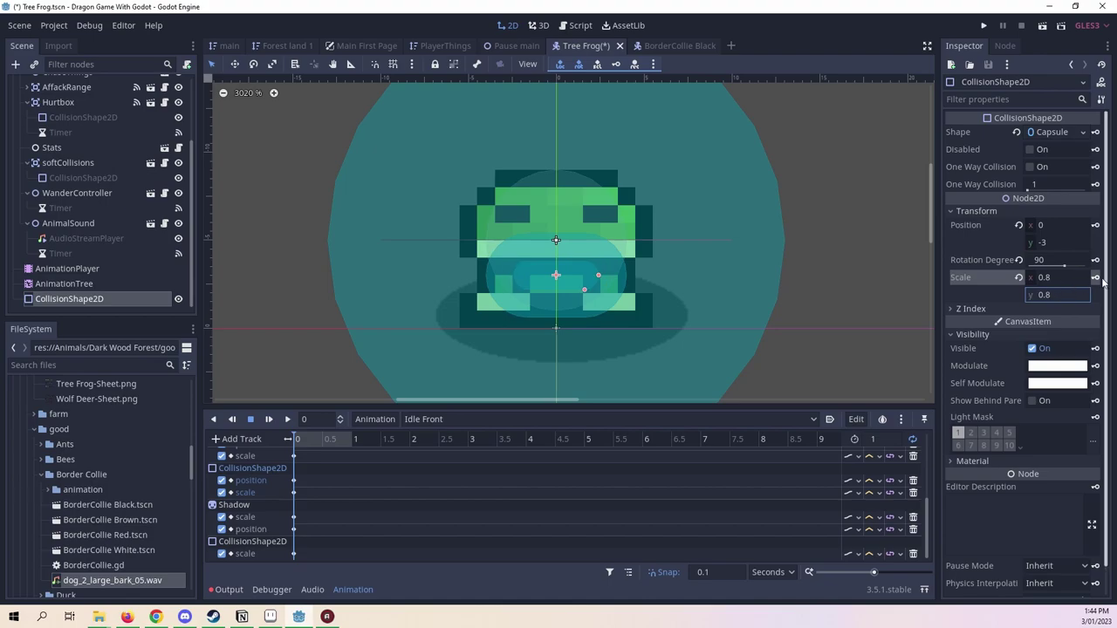
{"action": "left_click", "coordinate": [1097, 279]}
{"action": "scroll", "coordinate": [353, 498], "scroll_direction": "up", "scroll_amount": 3}
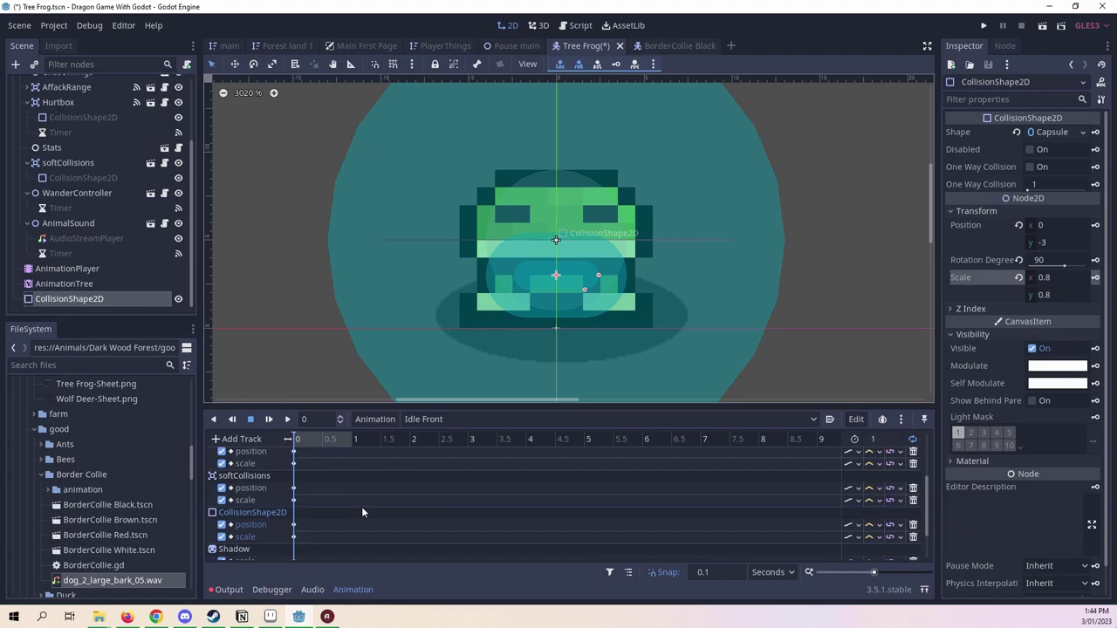
{"action": "scroll", "coordinate": [361, 506], "scroll_direction": "up", "scroll_amount": 3}
In Eatting Left, reset the soft-collision shape's scale to 1 and key it.
{"action": "left_click", "coordinate": [423, 419]}
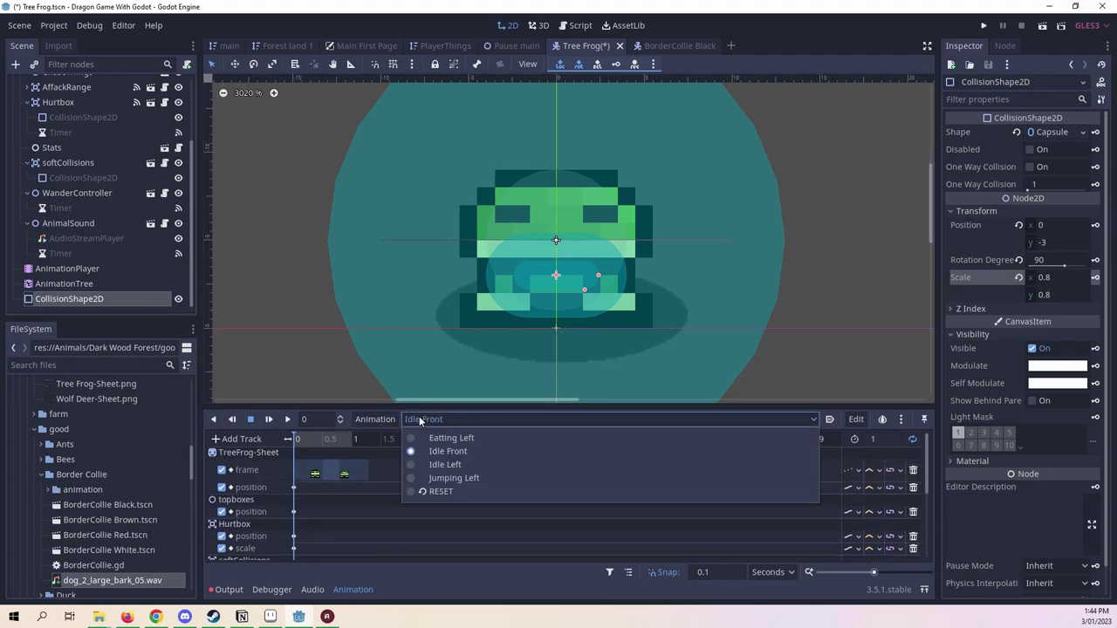
{"action": "left_click", "coordinate": [494, 439]}
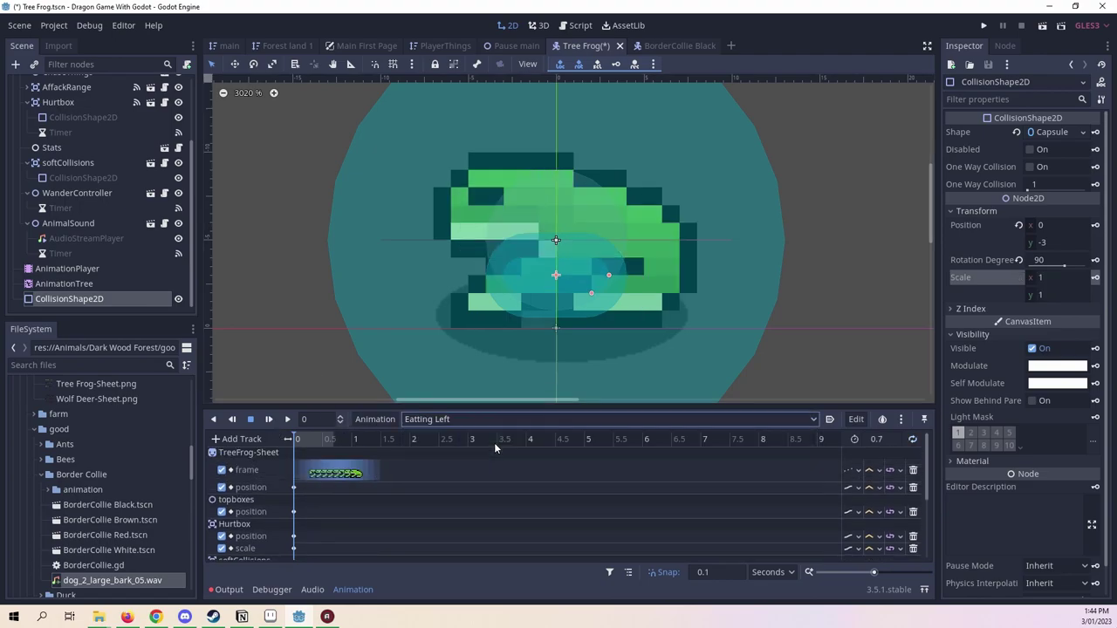
{"action": "left_click", "coordinate": [54, 178]}
{"action": "left_click", "coordinate": [1023, 277]}
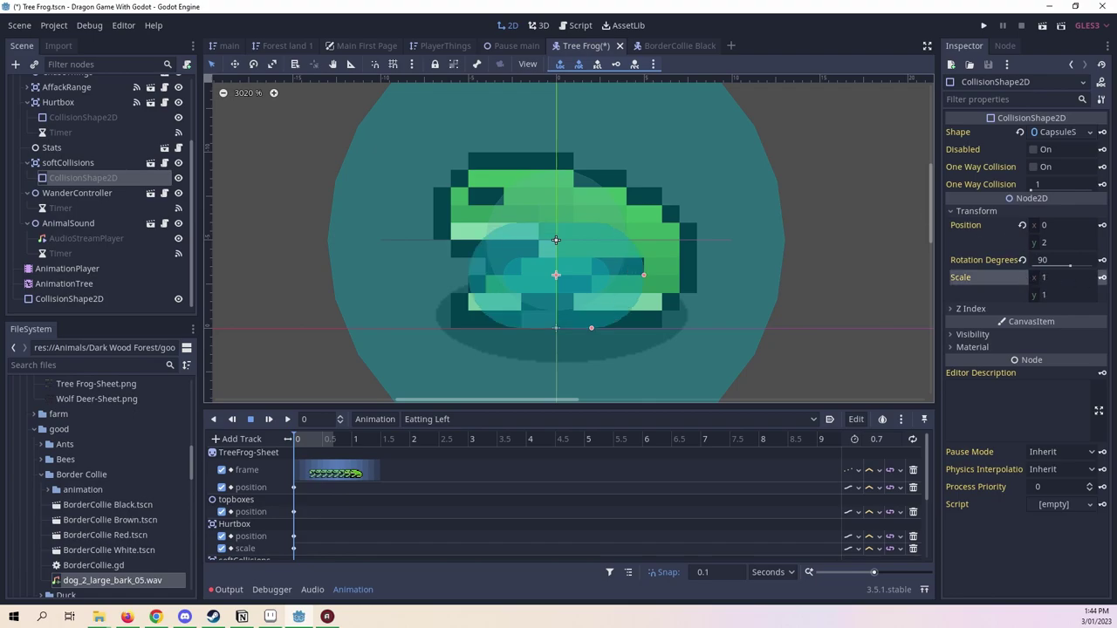
{"action": "left_click", "coordinate": [1103, 278]}
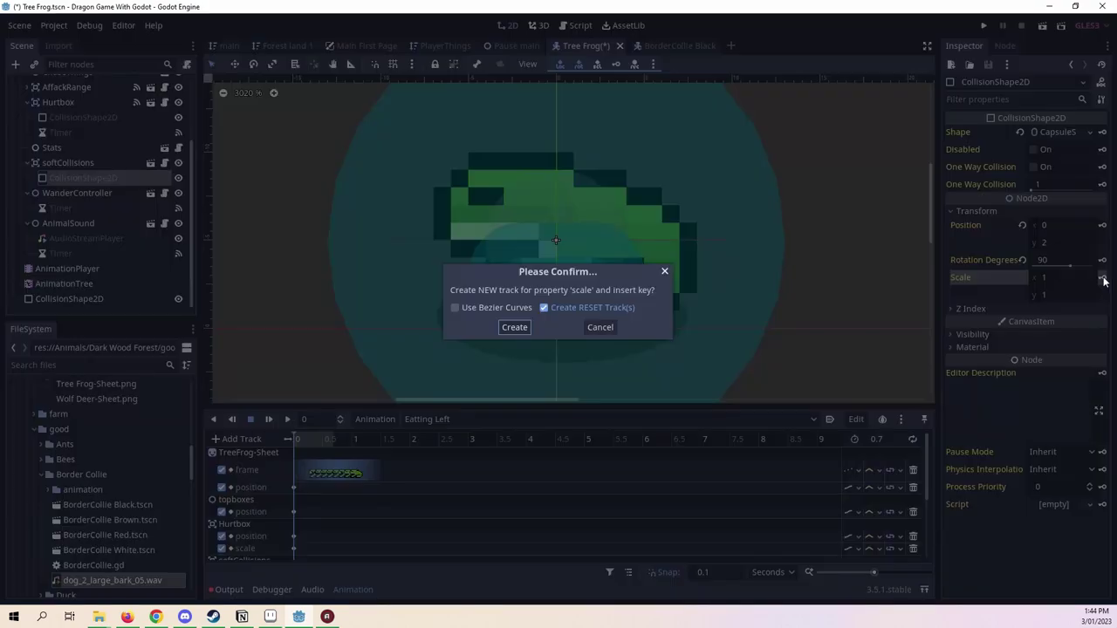
{"action": "left_click", "coordinate": [514, 327]}
In Idle Left, reset the soft-collision shape's scale to 1 and key it.
{"action": "left_click", "coordinate": [437, 420]}
{"action": "left_click", "coordinate": [445, 452]}
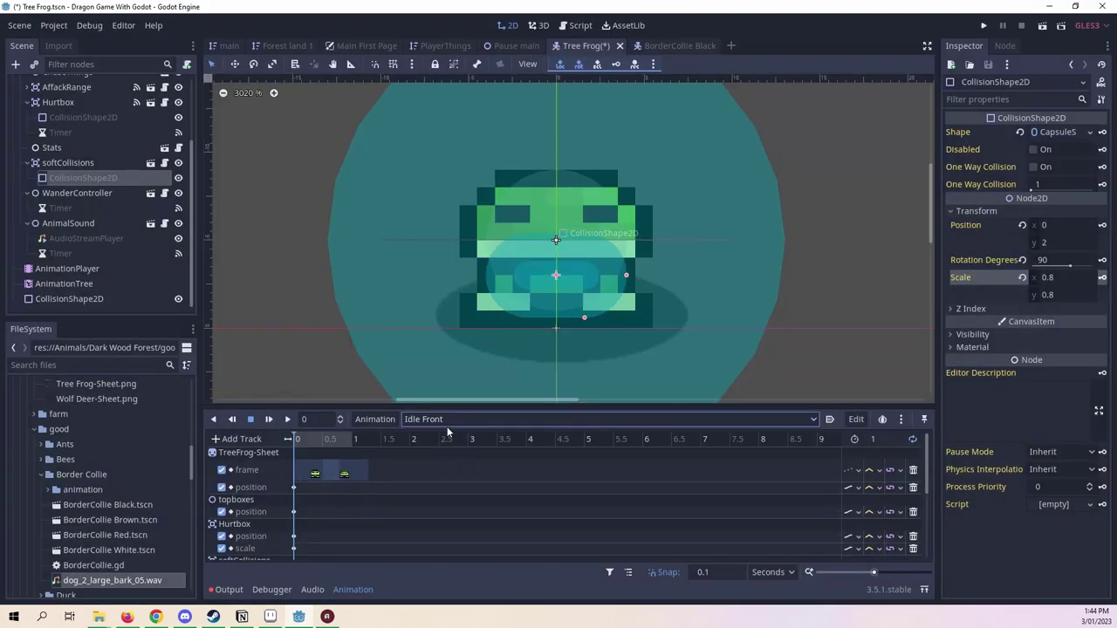
{"action": "left_click", "coordinate": [448, 423]}
{"action": "left_click", "coordinate": [458, 465]}
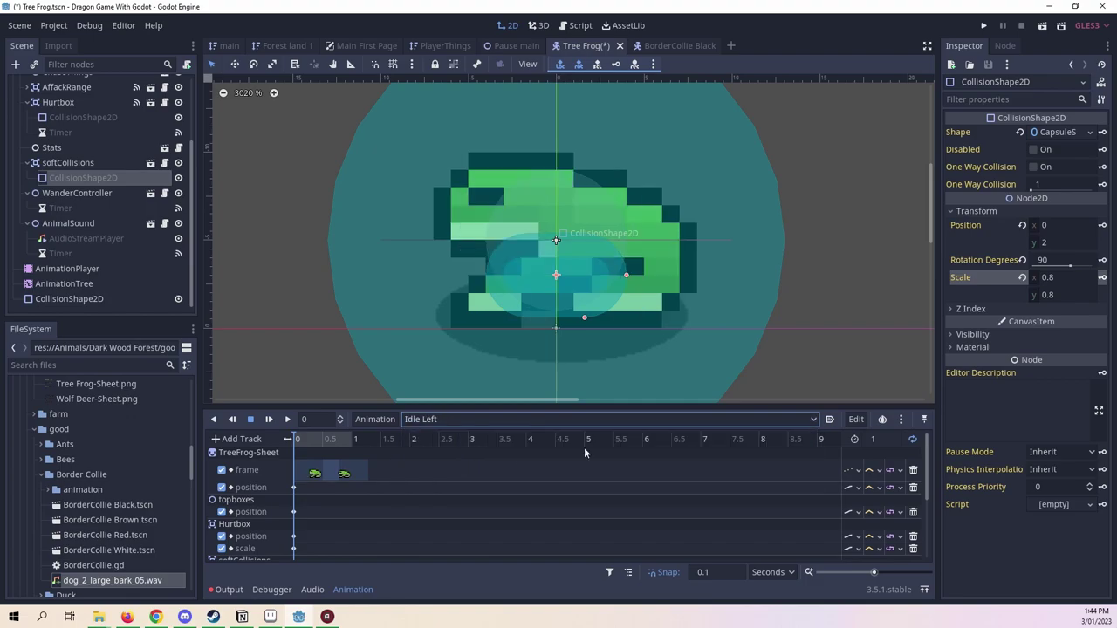
{"action": "left_click", "coordinate": [1023, 277]}
{"action": "left_click", "coordinate": [1102, 278]}
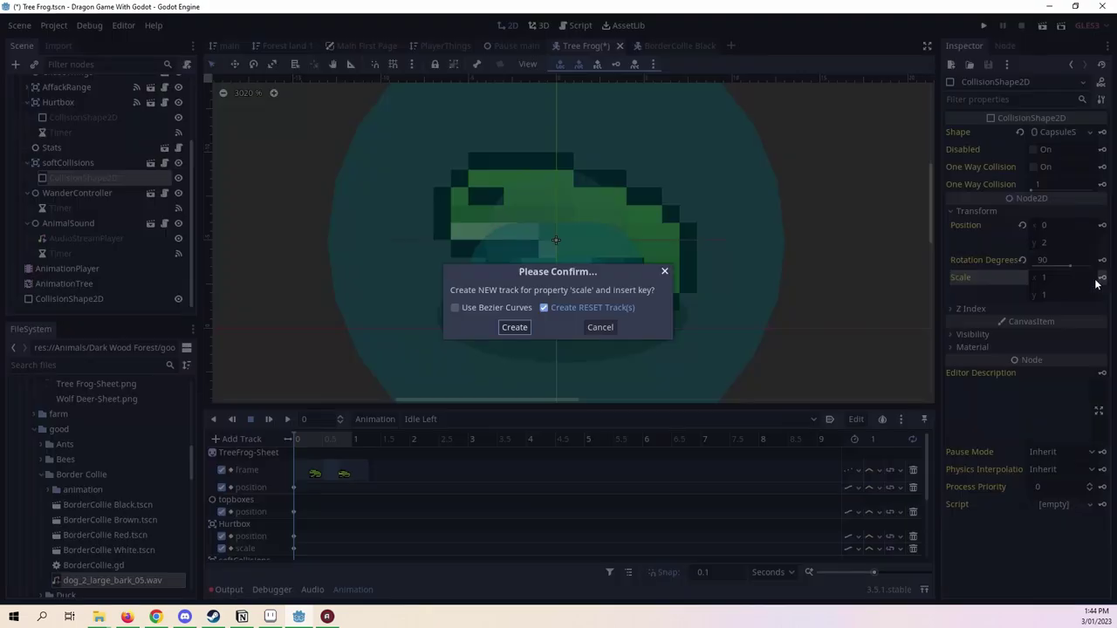
{"action": "left_click", "coordinate": [512, 327]}
Key the soft-collision shape's scale in Jumping Left, then return to Idle Front.
{"action": "left_click", "coordinate": [437, 420]}
{"action": "left_click", "coordinate": [459, 479]}
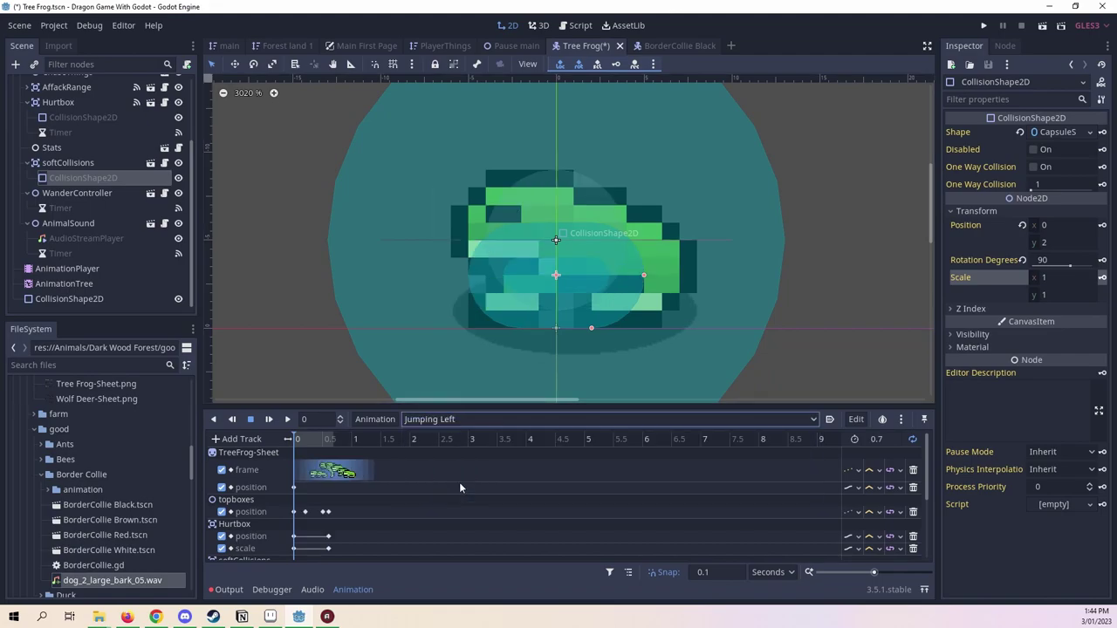
{"action": "left_click", "coordinate": [1102, 278]}
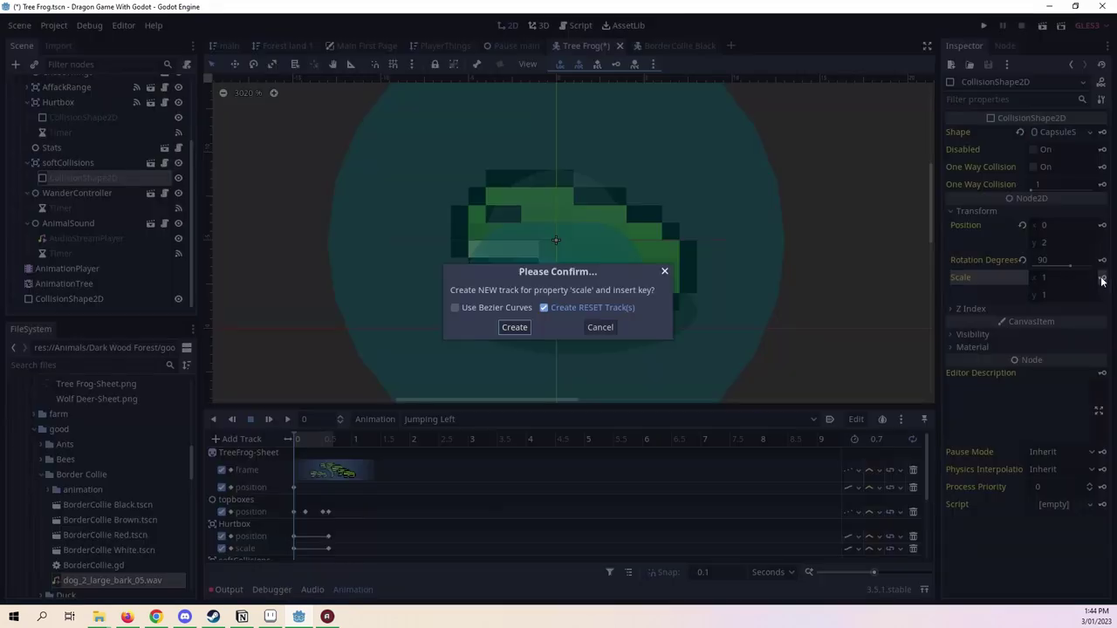
{"action": "left_click", "coordinate": [518, 331]}
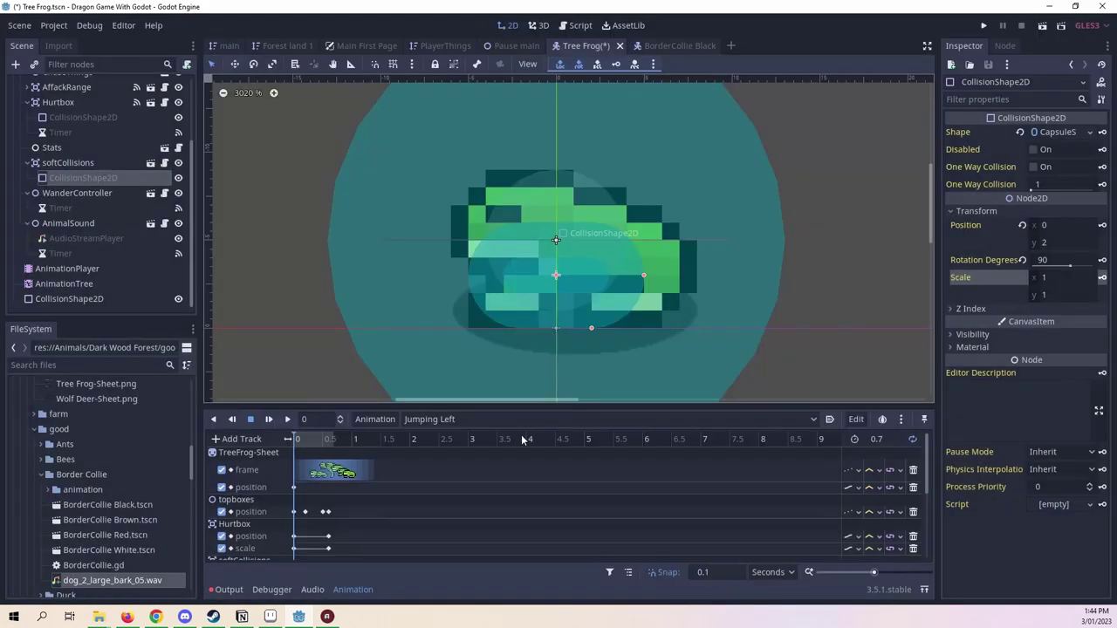
{"action": "left_click", "coordinate": [500, 418]}
{"action": "left_click", "coordinate": [487, 451]}
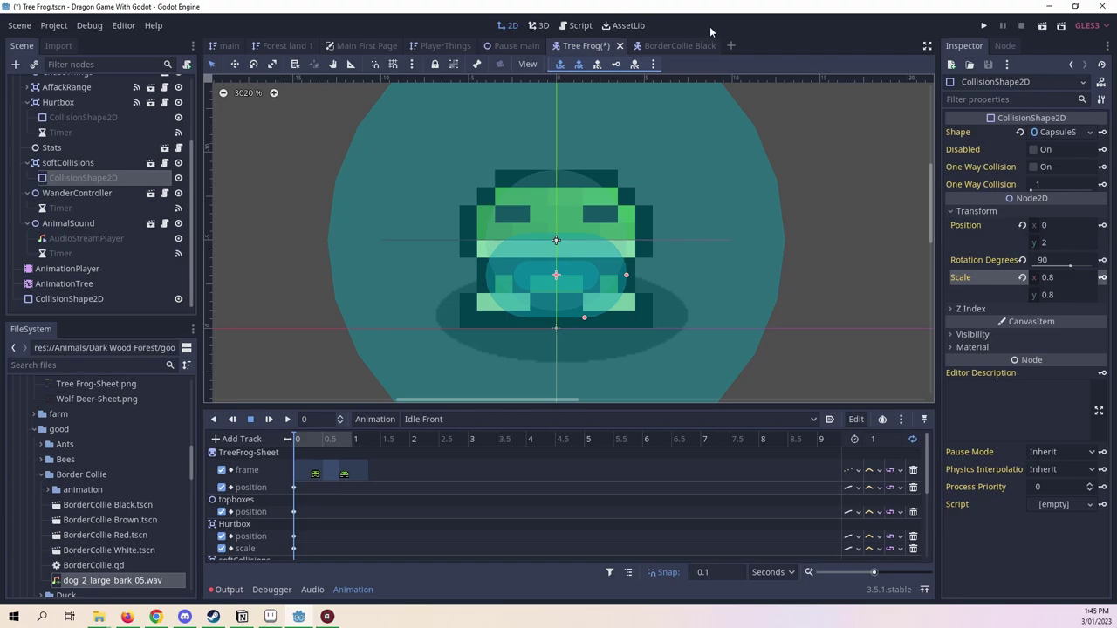
Save the Tree Frog scene and review Idle Front with the playhead at time 1.
{"action": "key", "text": "ctrl+s"}
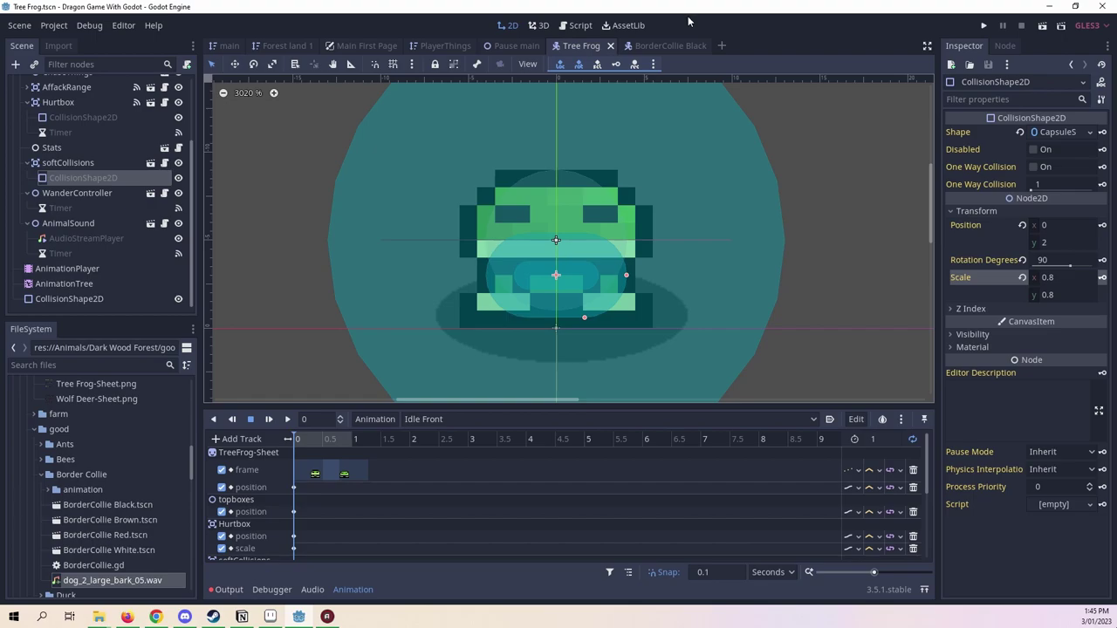
{"action": "left_click_drag", "start_coordinate": [304, 442], "coordinate": [212, 434]}
{"action": "scroll", "coordinate": [436, 521], "scroll_direction": "down", "scroll_amount": 3}
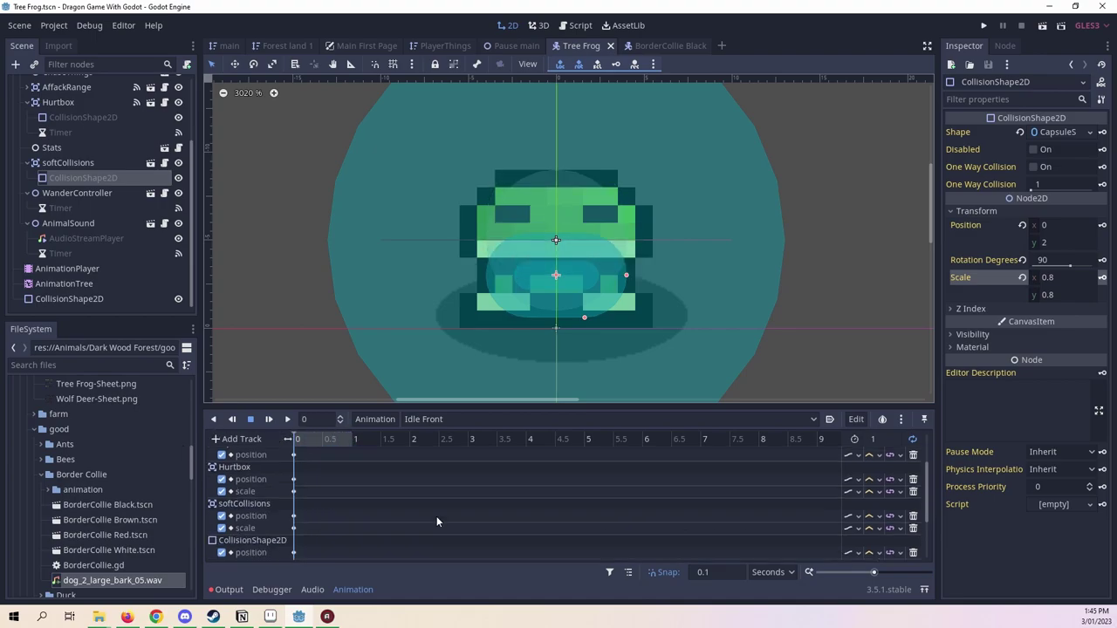
{"action": "scroll", "coordinate": [460, 519], "scroll_direction": "down", "scroll_amount": 3}
{"action": "scroll", "coordinate": [484, 518], "scroll_direction": "up", "scroll_amount": 5}
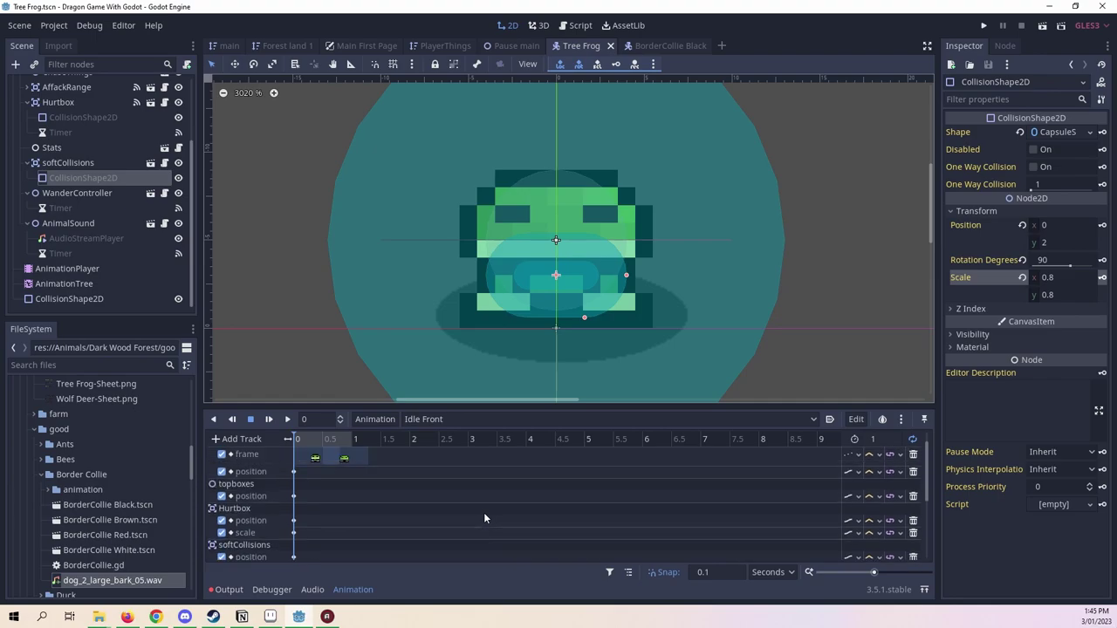
{"action": "left_click", "coordinate": [443, 420]}
{"action": "left_click", "coordinate": [404, 420]}
{"action": "left_click", "coordinate": [351, 439]}
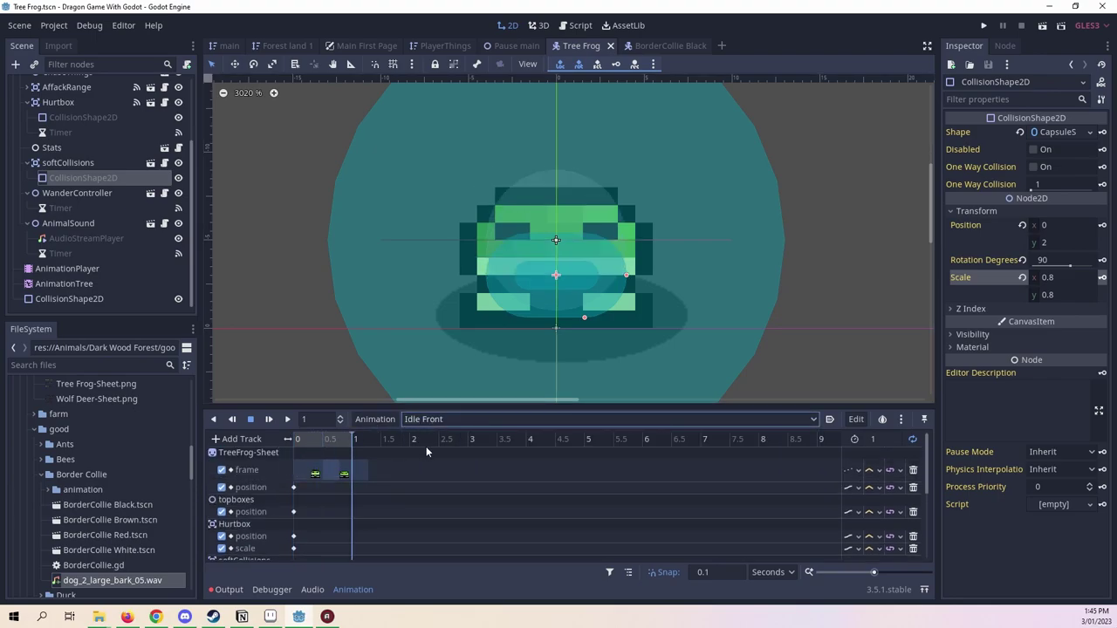
{"action": "scroll", "coordinate": [84, 148], "scroll_direction": "up", "scroll_amount": 3}
Duplicate the Idle Front animation and rename the copy to Jumping Front.
{"action": "left_click", "coordinate": [71, 112]}
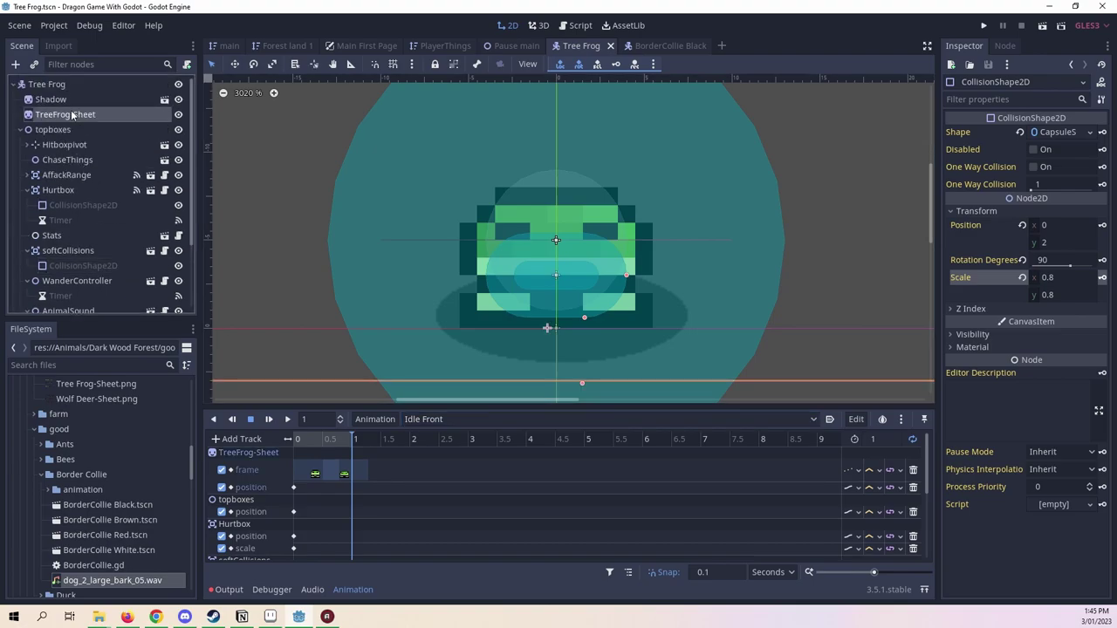
{"action": "left_click", "coordinate": [388, 419]}
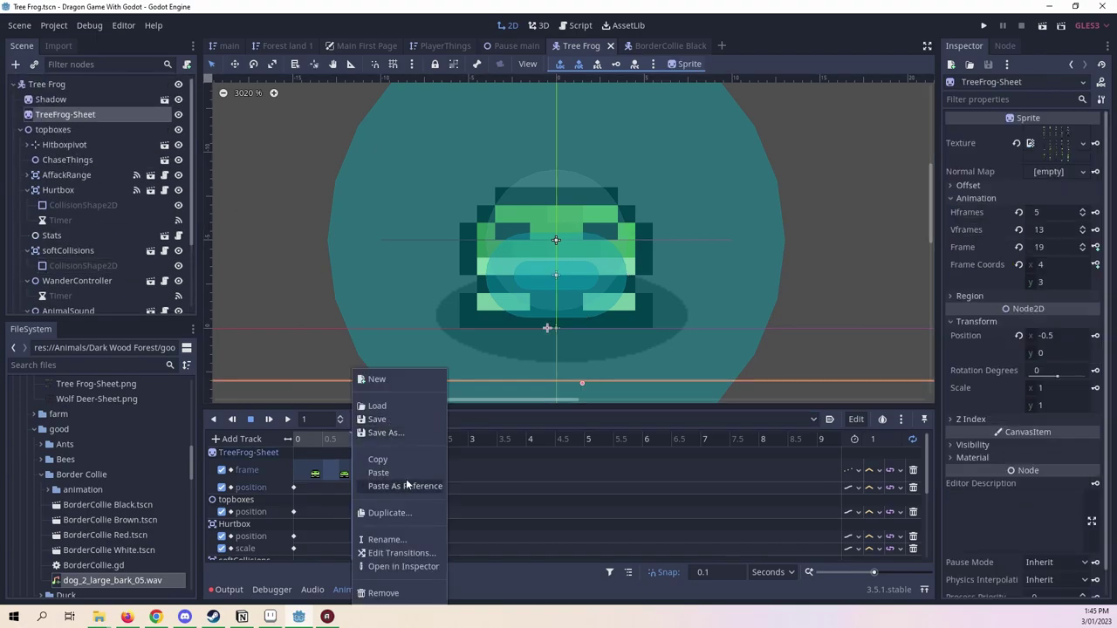
{"action": "left_click", "coordinate": [405, 510]}
{"action": "left_click", "coordinate": [590, 302]}
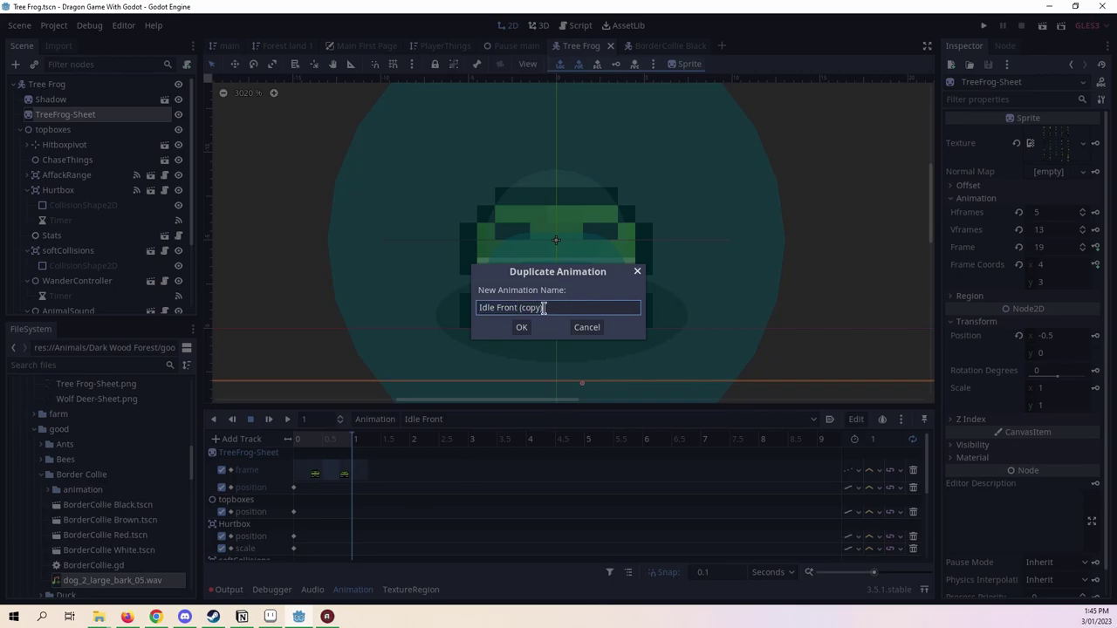
{"action": "left_click_drag", "start_coordinate": [545, 307], "coordinate": [447, 307]}
{"action": "type", "text": "Jumping Front"}
{"action": "key", "text": "Return"}
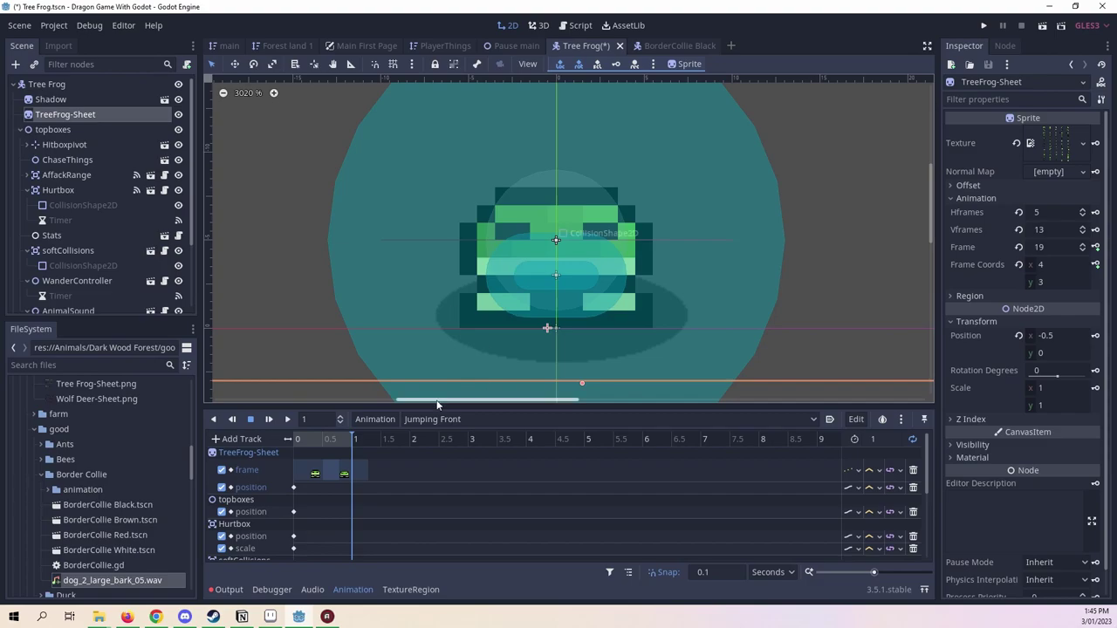
Delete the copied frame keyframes and rewind the playhead to the start.
{"action": "left_click_drag", "start_coordinate": [434, 474], "coordinate": [291, 468]}
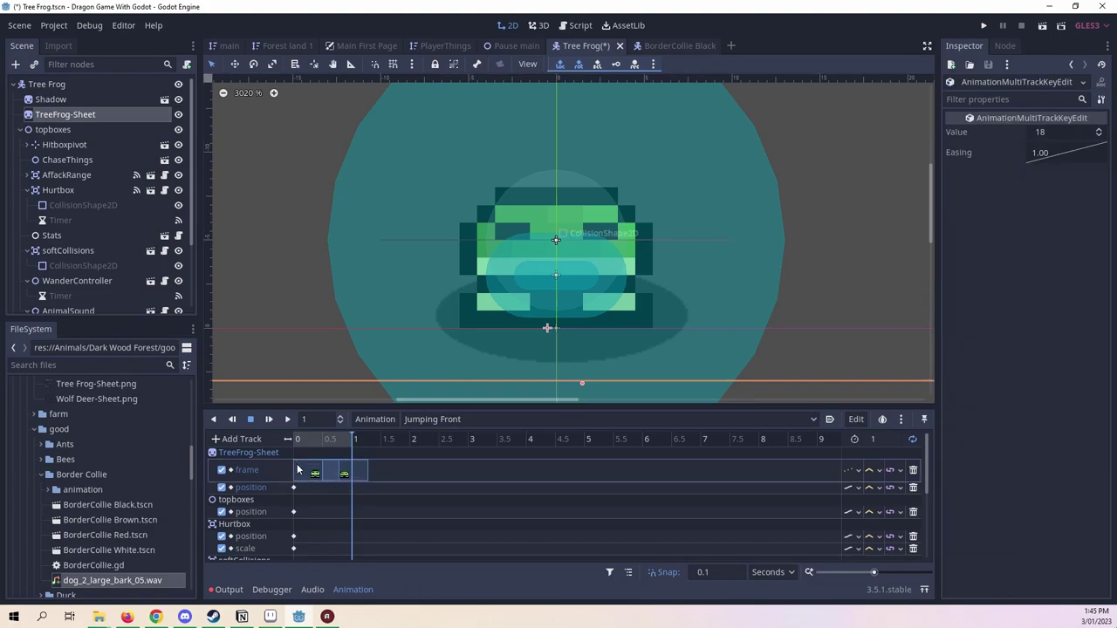
{"action": "key", "text": "Delete"}
{"action": "left_click_drag", "start_coordinate": [342, 439], "coordinate": [99, 393]}
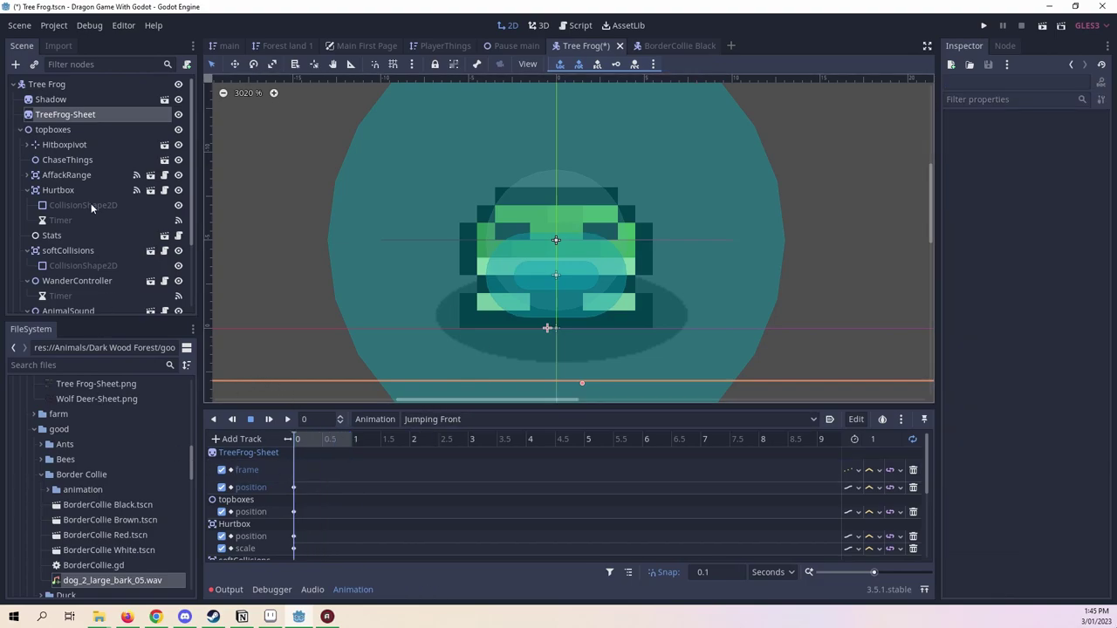
Key the frog sprite's Frame property from 20 through 27.
{"action": "left_click", "coordinate": [70, 116]}
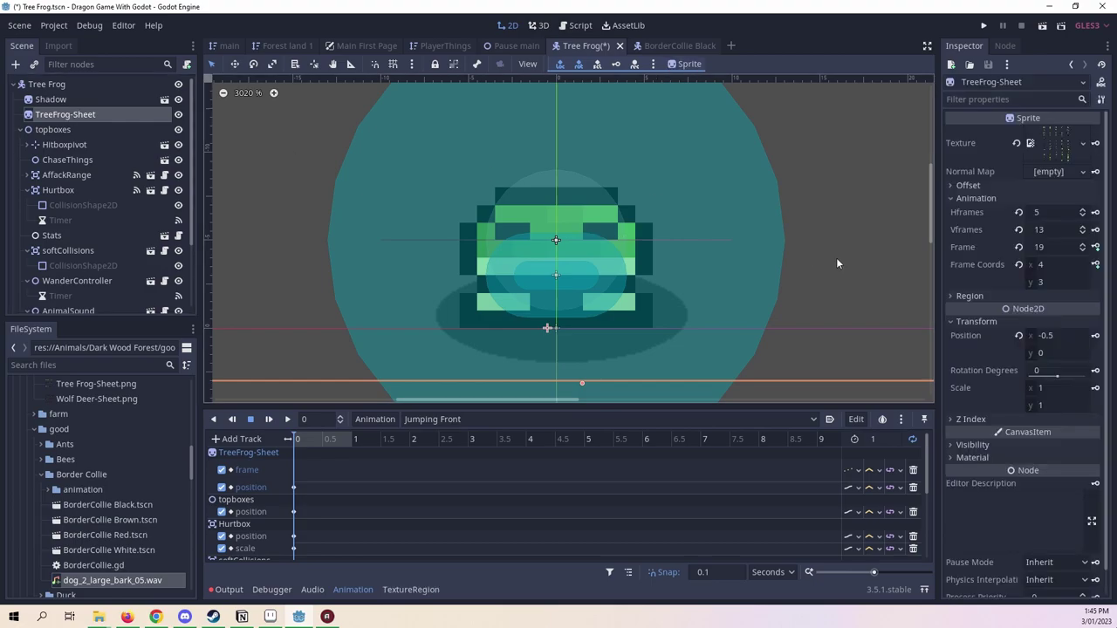
{"action": "left_click", "coordinate": [1083, 245]}
{"action": "left_click", "coordinate": [1096, 247]}
{"action": "left_click", "coordinate": [1097, 247]}
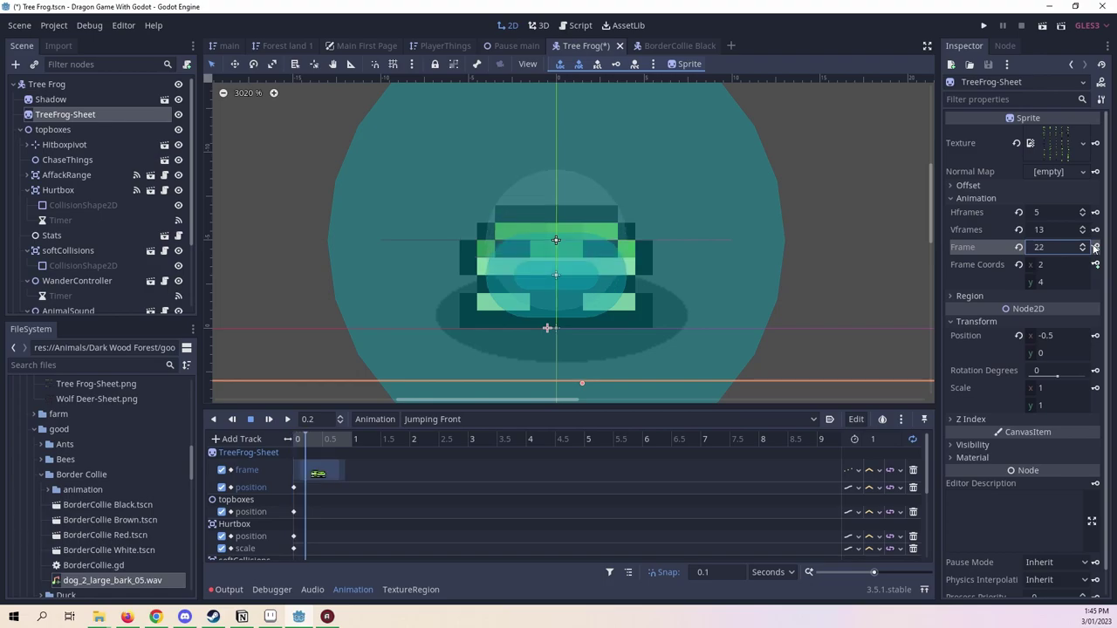
{"action": "left_click", "coordinate": [1096, 247]}
{"action": "left_click", "coordinate": [1096, 247]}
{"action": "left_click", "coordinate": [1097, 247]}
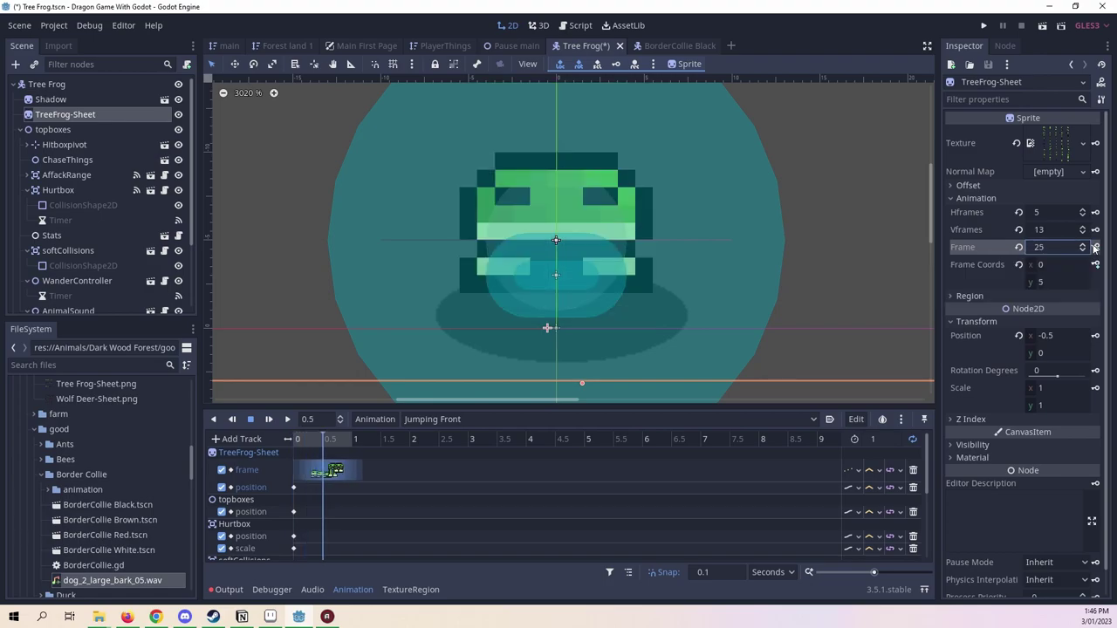
{"action": "left_click", "coordinate": [1096, 247]}
{"action": "left_click", "coordinate": [1096, 247]}
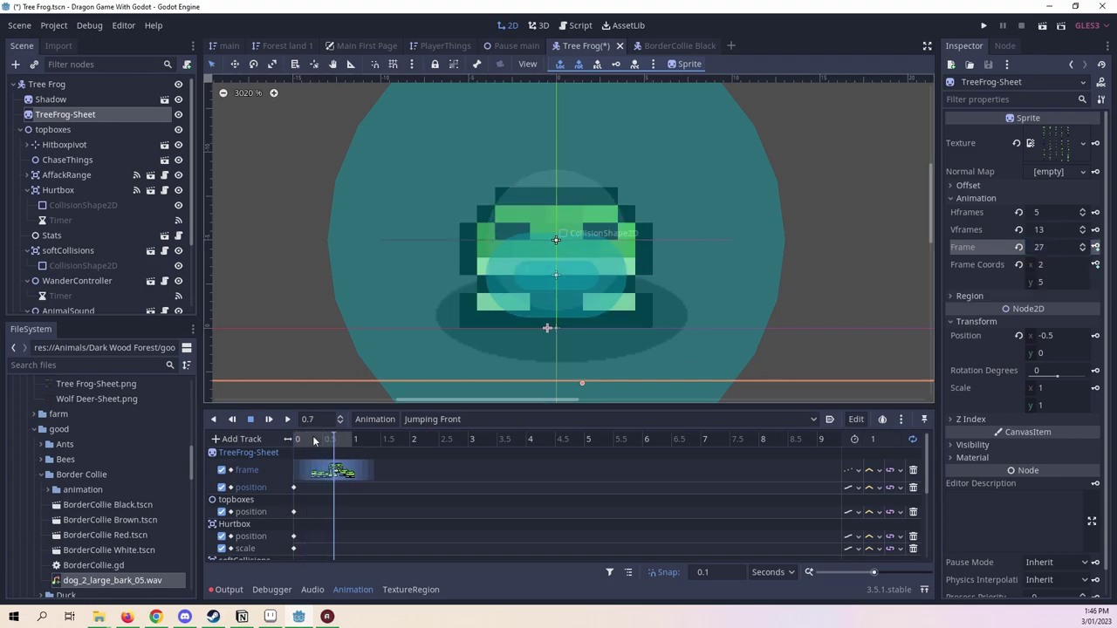
Set the Jumping Front animation length to 0.7 seconds and play it.
{"action": "left_click", "coordinate": [890, 439]}
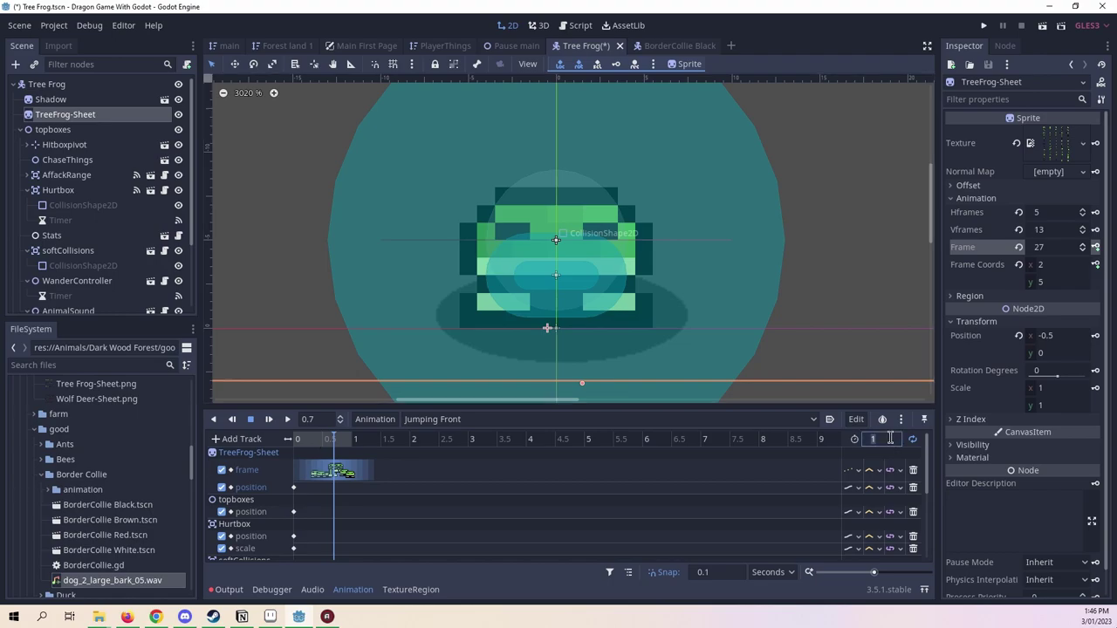
{"action": "type", "text": "0"}
{"action": "key", "text": "BackSpace"}
{"action": "key", "text": "BackSpace"}
{"action": "type", "text": "0.7"}
{"action": "key", "text": "Return"}
{"action": "left_click", "coordinate": [288, 419]}
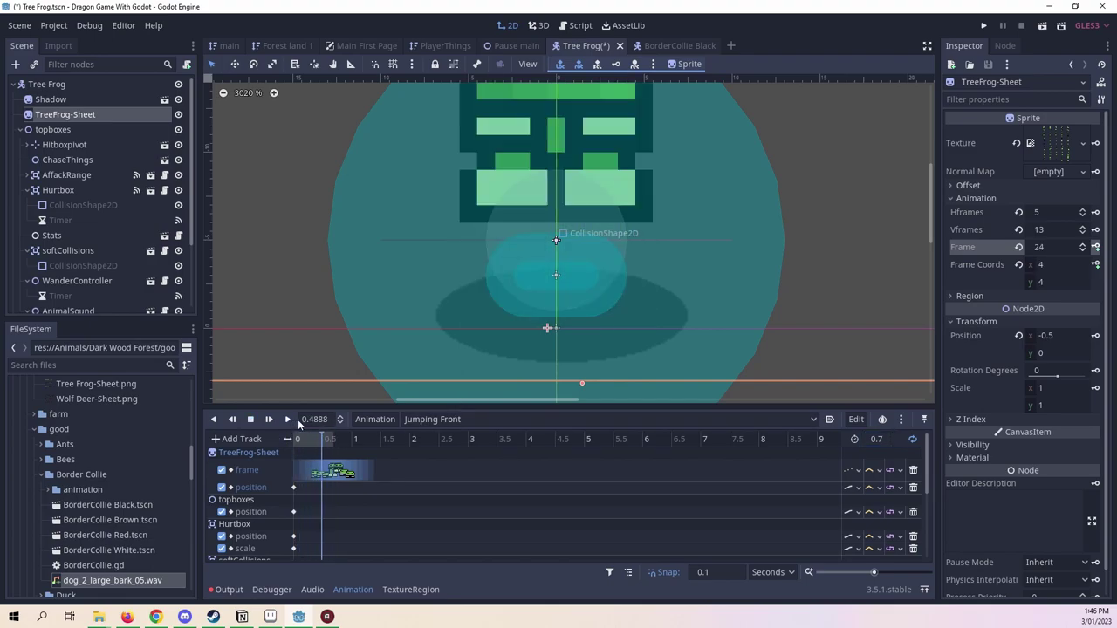
Stop playback, switch to Idle Front and narrow the Shadow from both sides.
{"action": "scroll", "coordinate": [726, 288], "scroll_direction": "down", "scroll_amount": 3}
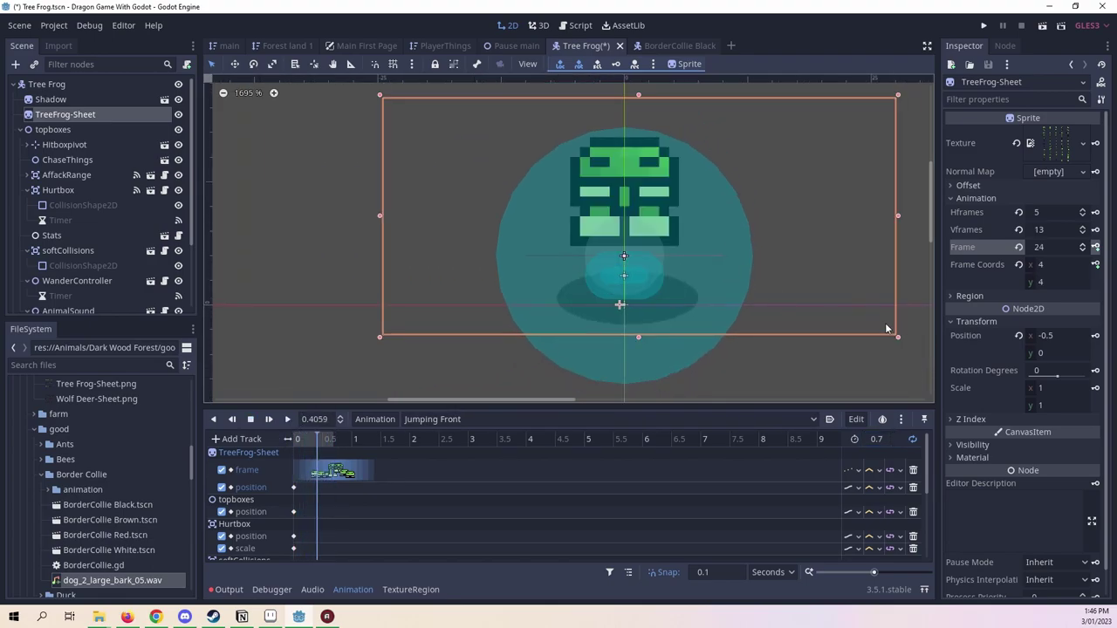
{"action": "scroll", "coordinate": [801, 349], "scroll_direction": "down", "scroll_amount": 1}
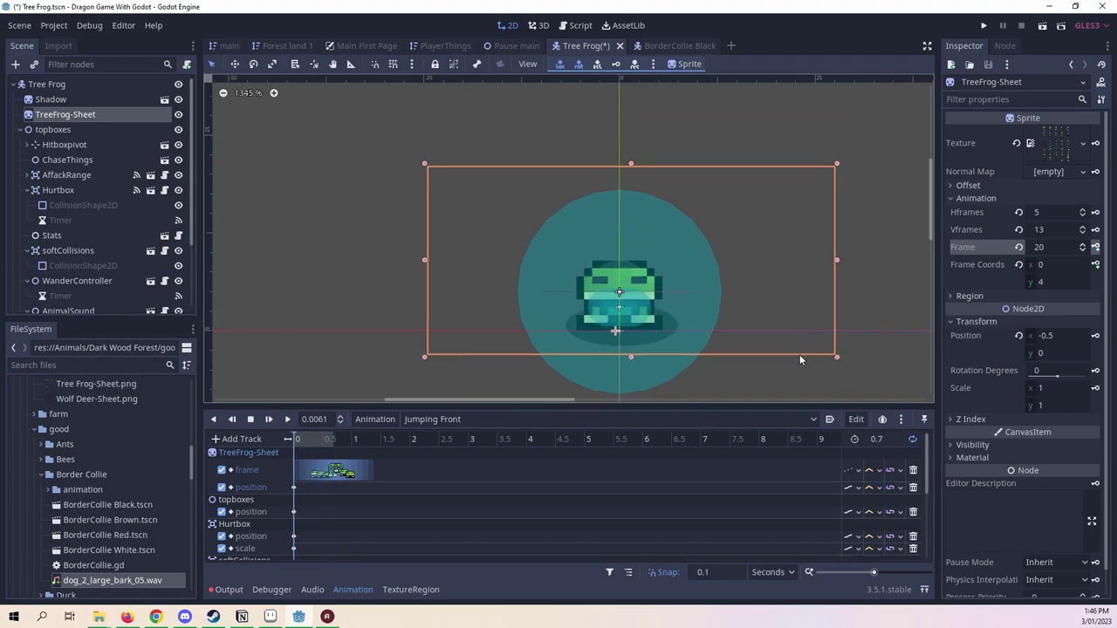
{"action": "left_click", "coordinate": [250, 419]}
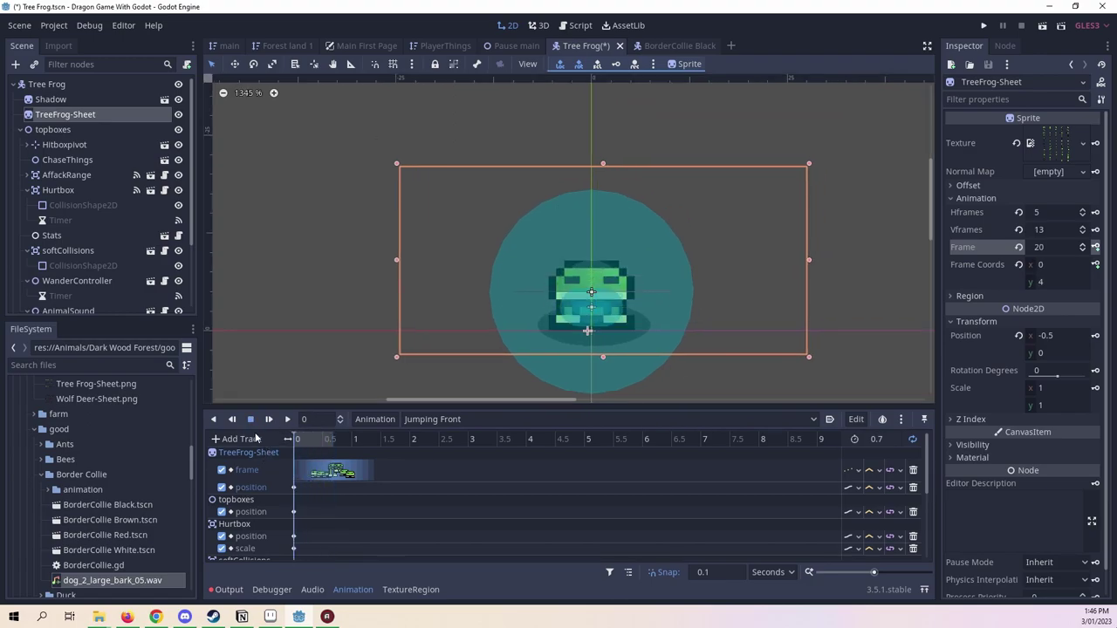
{"action": "left_click", "coordinate": [445, 420]}
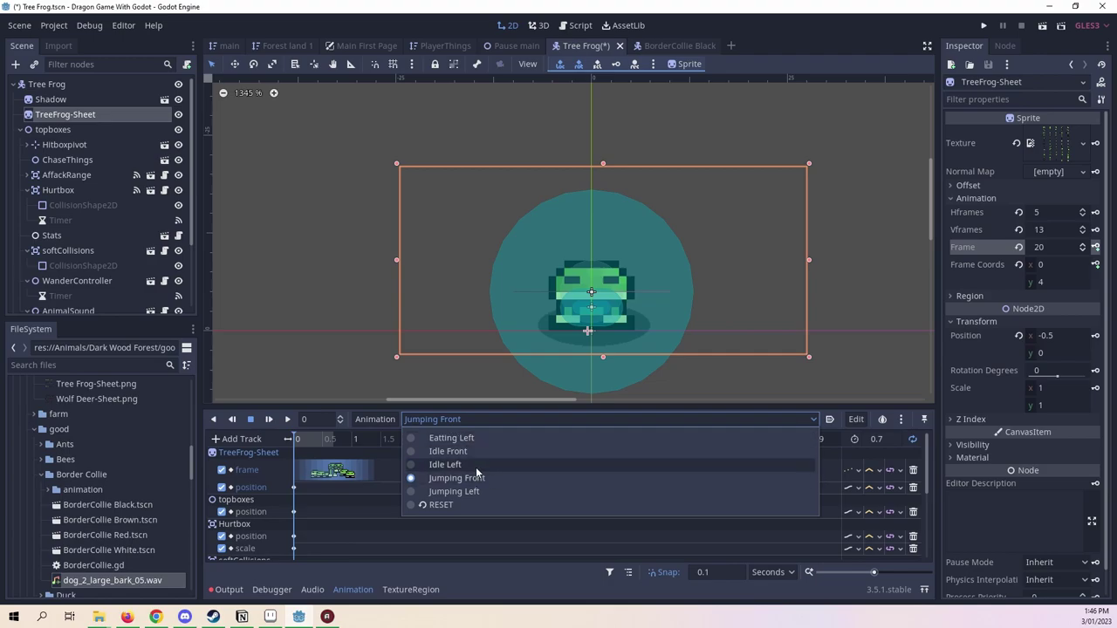
{"action": "left_click", "coordinate": [469, 452]}
{"action": "scroll", "coordinate": [120, 226], "scroll_direction": "down", "scroll_amount": 3}
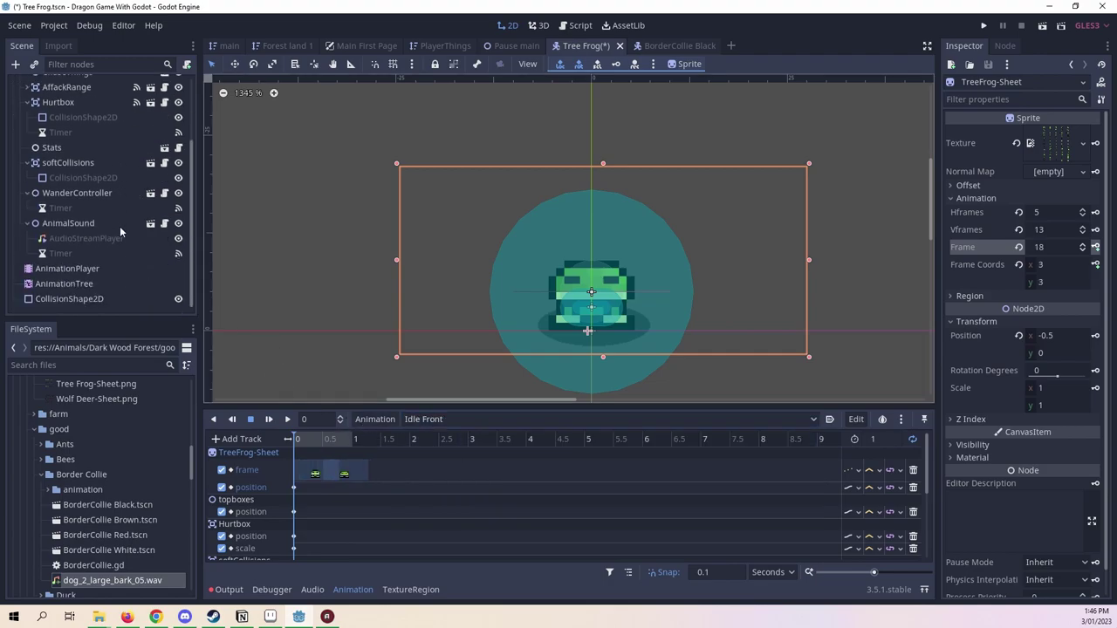
{"action": "scroll", "coordinate": [91, 266], "scroll_direction": "up", "scroll_amount": 5}
{"action": "left_click", "coordinate": [50, 99]}
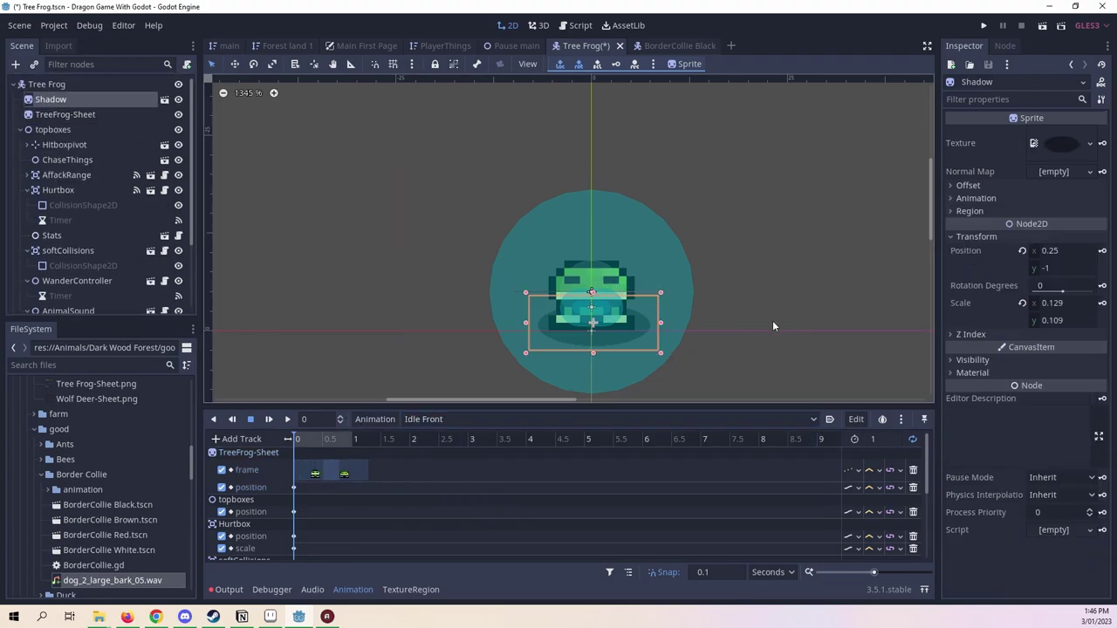
{"action": "scroll", "coordinate": [663, 323], "scroll_direction": "up", "scroll_amount": 3}
{"action": "left_click_drag", "start_coordinate": [654, 310], "coordinate": [633, 311]}
{"action": "left_click_drag", "start_coordinate": [423, 310], "coordinate": [431, 309]}
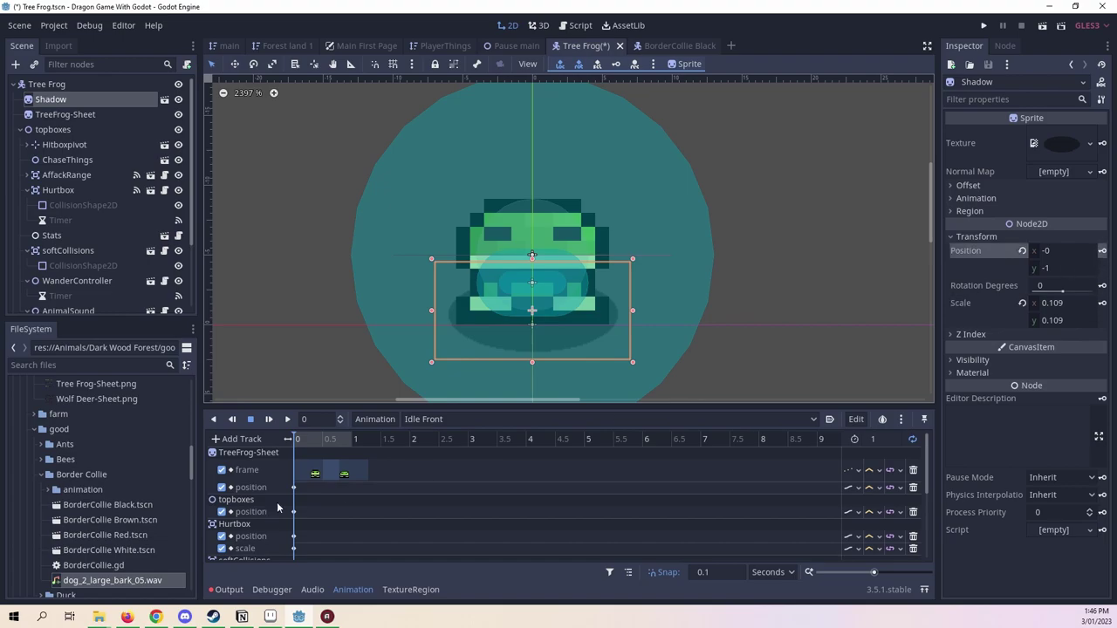
Back in Jumping Front, narrow the Shadow to scale 0.109 centred at x 0.
{"action": "left_click", "coordinate": [491, 419]}
{"action": "left_click", "coordinate": [490, 465]}
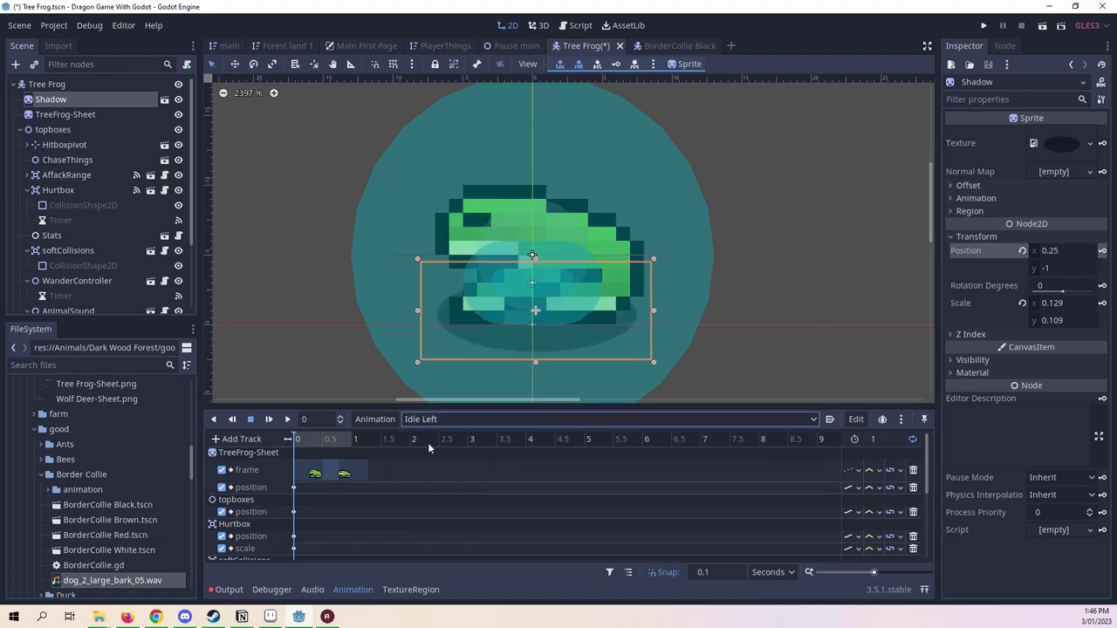
{"action": "scroll", "coordinate": [635, 305], "scroll_direction": "up", "scroll_amount": 1}
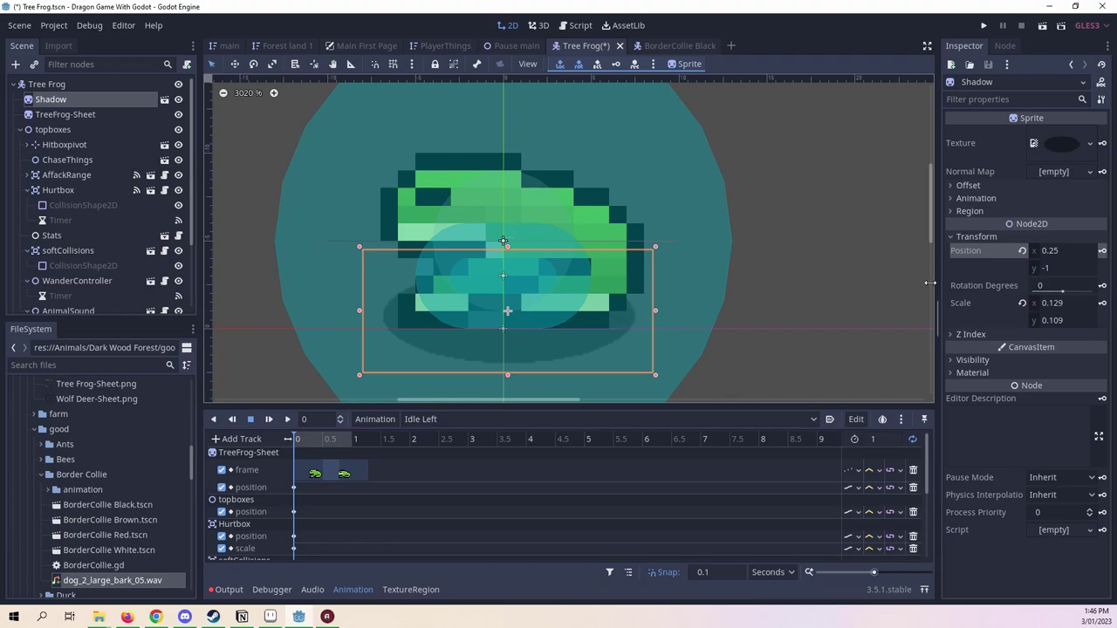
{"action": "left_click", "coordinate": [444, 420]}
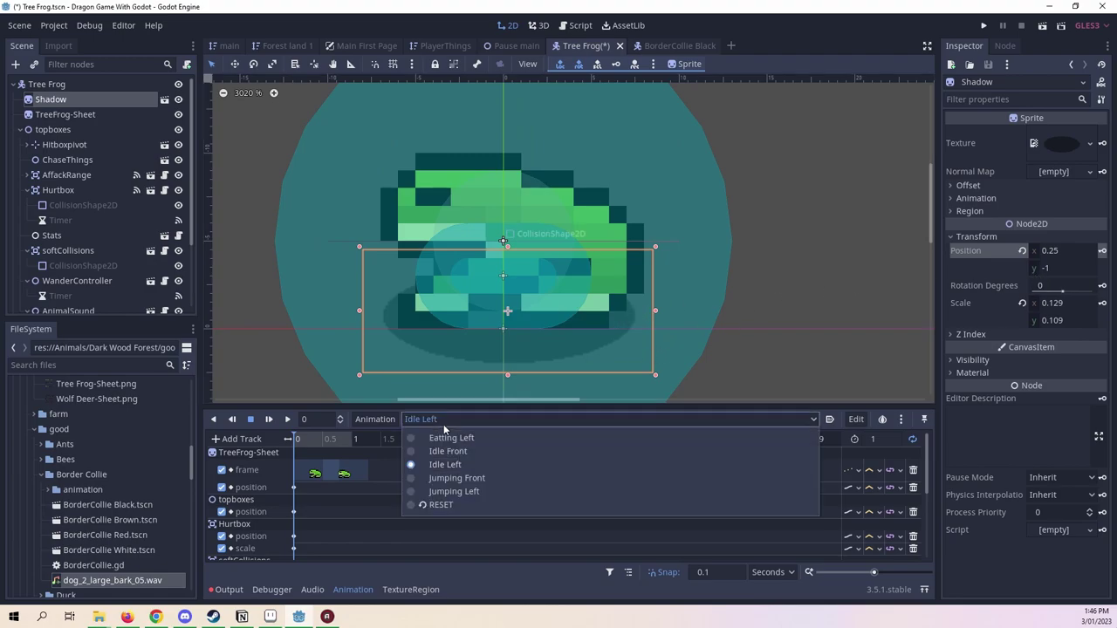
{"action": "left_click", "coordinate": [484, 478]}
{"action": "left_click_drag", "start_coordinate": [654, 310], "coordinate": [624, 311]}
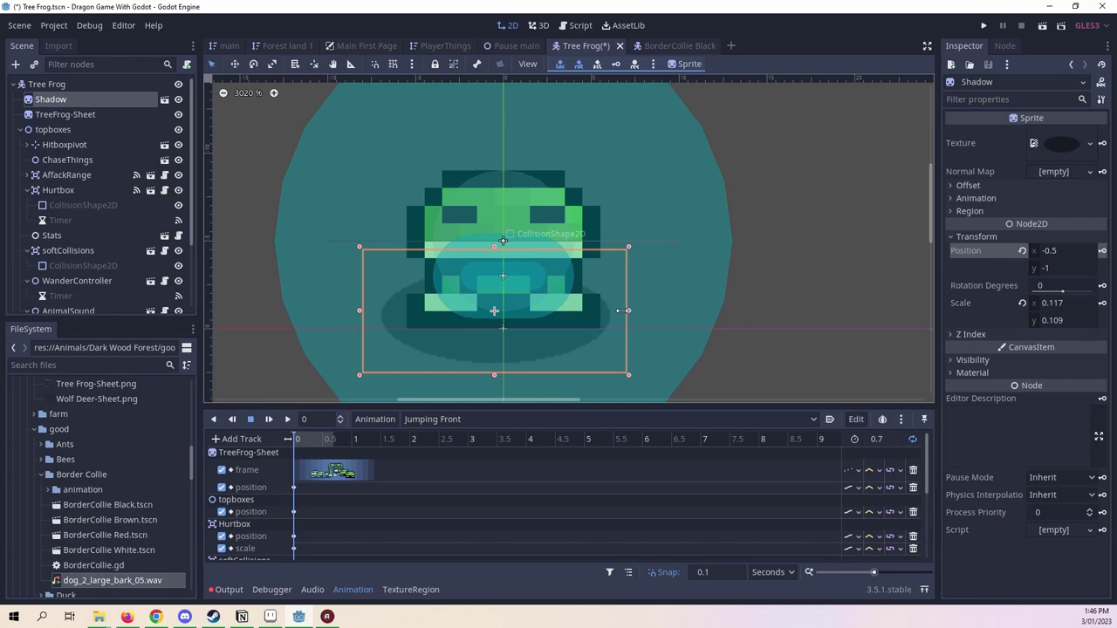
{"action": "left_click_drag", "start_coordinate": [361, 311], "coordinate": [381, 310]}
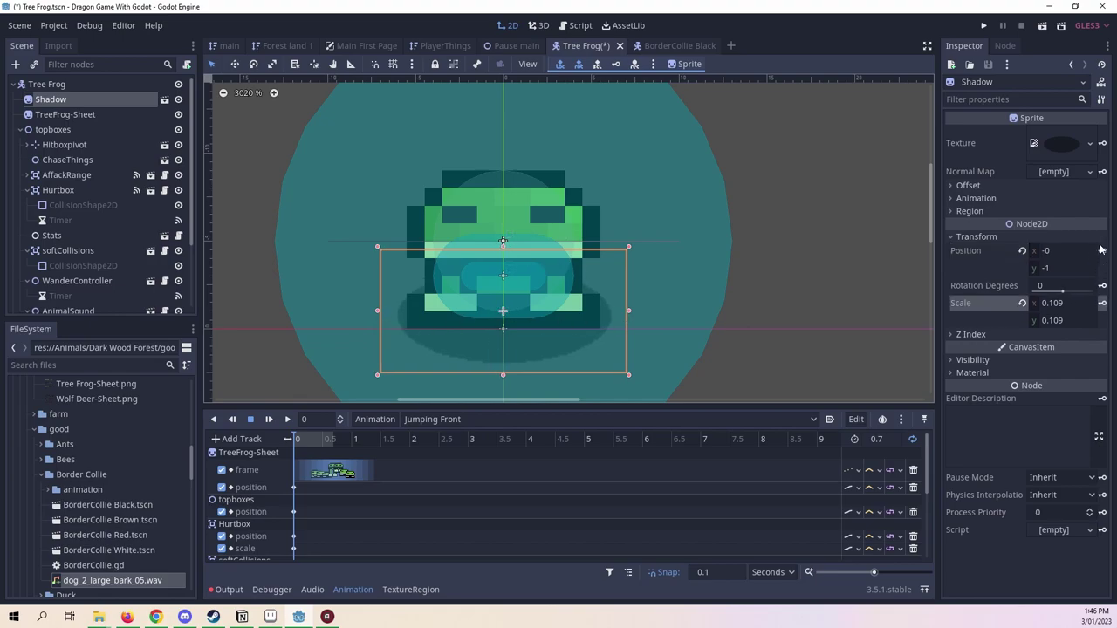
Move the playhead to 0.6 s and box-select the time-0 position keys.
{"action": "left_click_drag", "start_coordinate": [329, 441], "coordinate": [342, 445]}
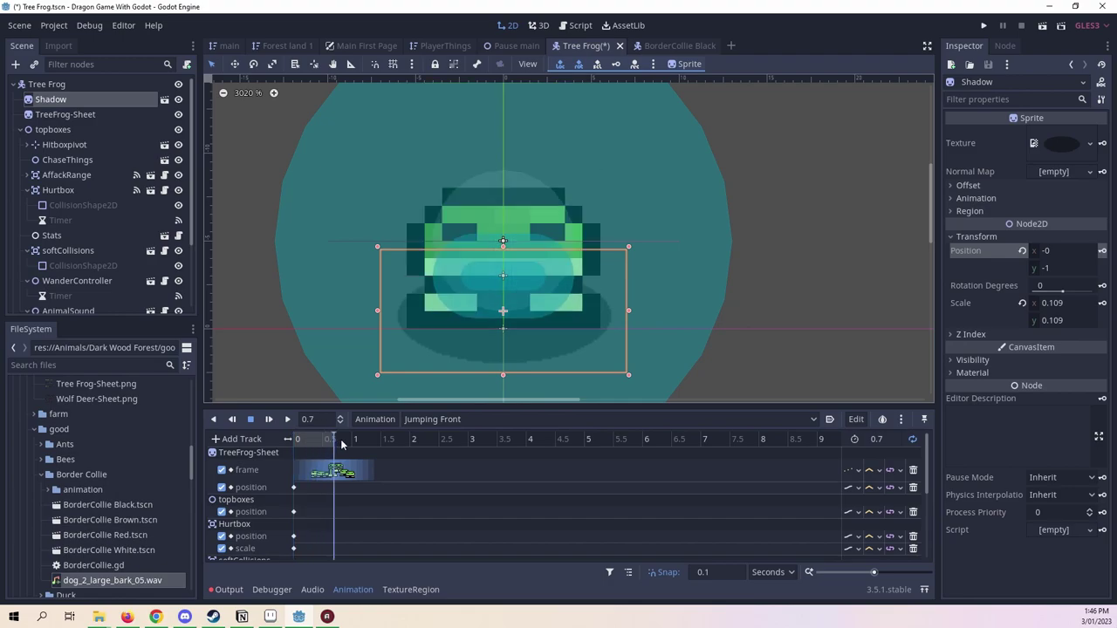
{"action": "left_click", "coordinate": [331, 441]}
{"action": "scroll", "coordinate": [382, 473], "scroll_direction": "down", "scroll_amount": 5}
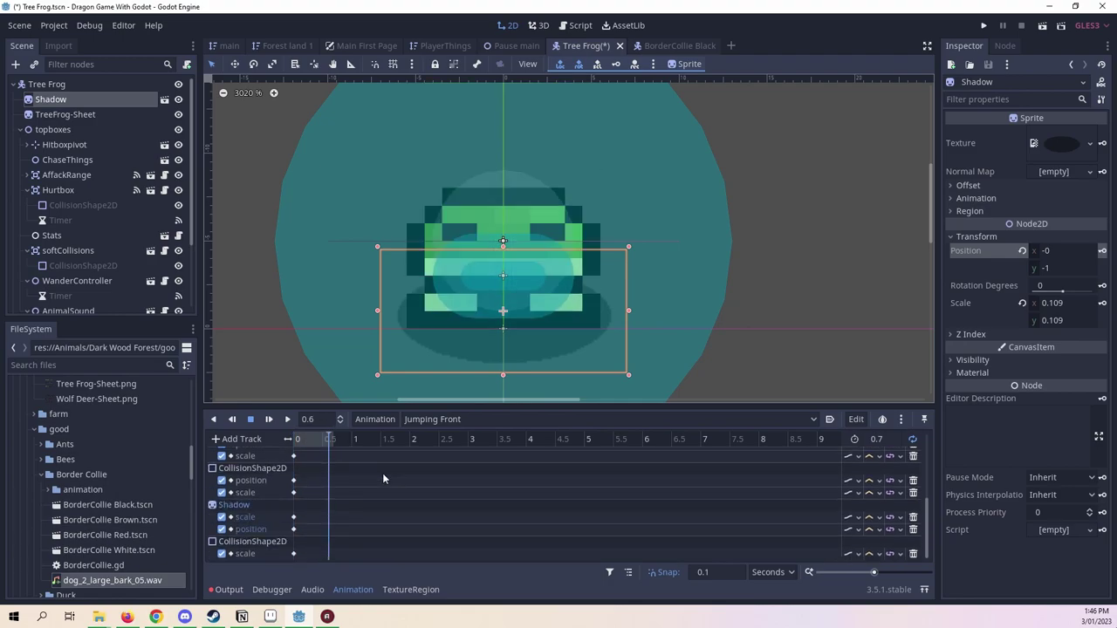
{"action": "scroll", "coordinate": [382, 473], "scroll_direction": "up", "scroll_amount": 5}
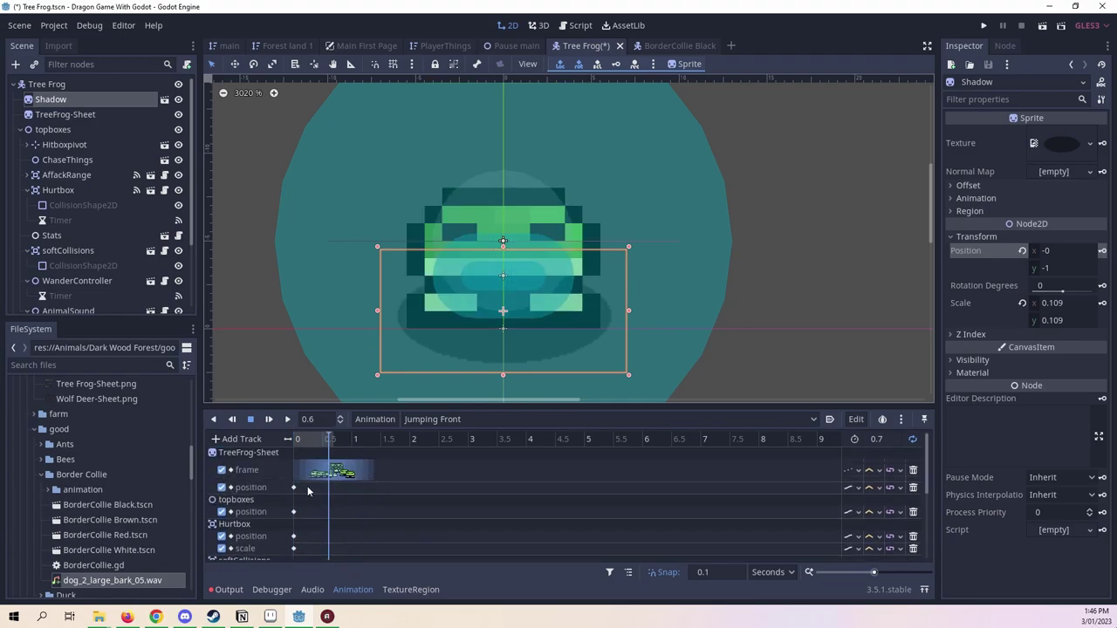
{"action": "left_click", "coordinate": [305, 492]}
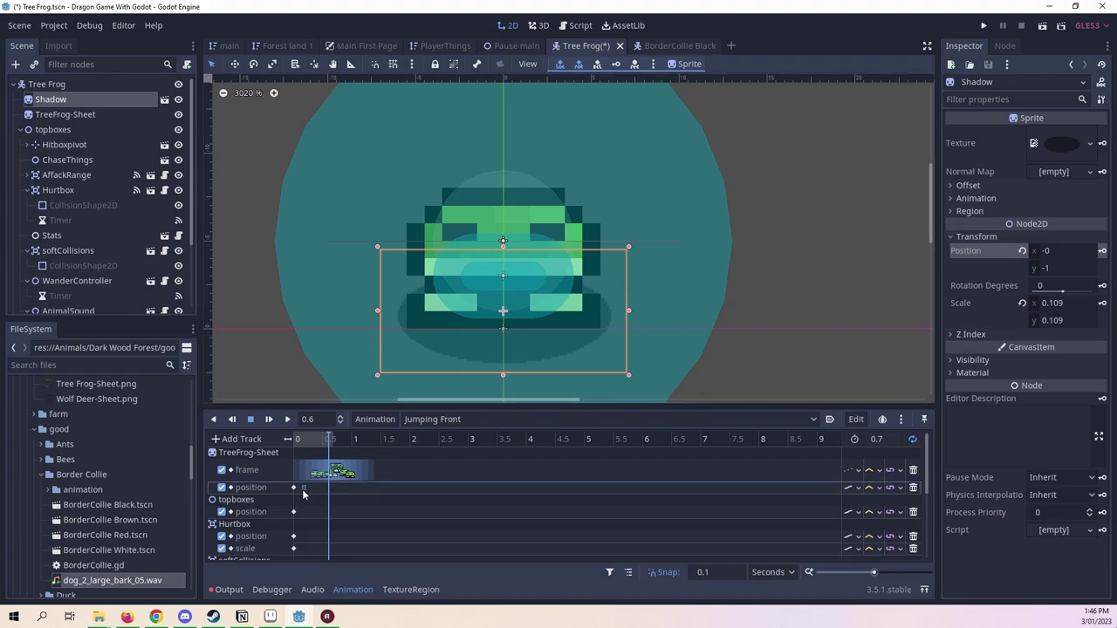
{"action": "left_click_drag", "start_coordinate": [305, 486], "coordinate": [288, 522]}
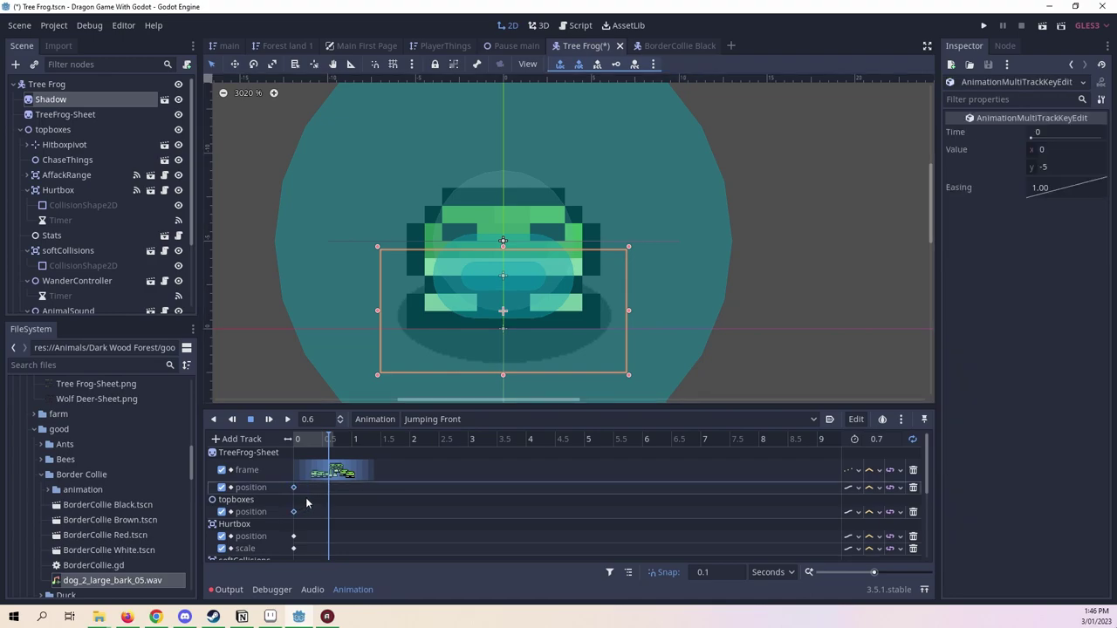
Duplicate all time-0 keyframes to 0.6 s on every track with Ctrl+D.
{"action": "left_click_drag", "start_coordinate": [431, 407], "coordinate": [432, 133]}
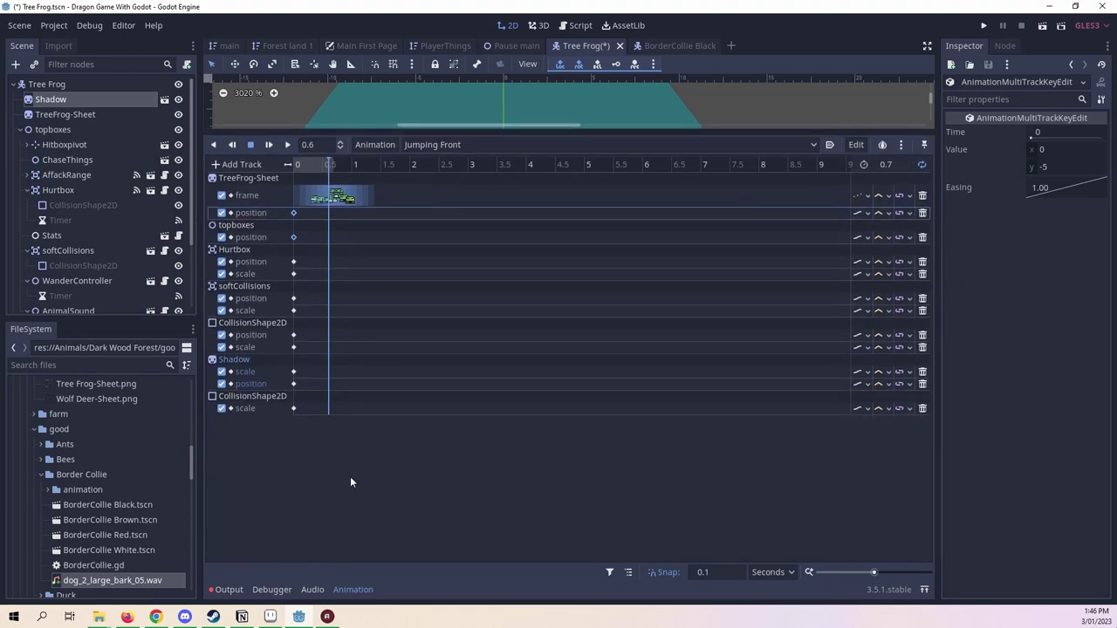
{"action": "left_click_drag", "start_coordinate": [350, 476], "coordinate": [284, 203]}
{"action": "key", "text": "ctrl+d"}
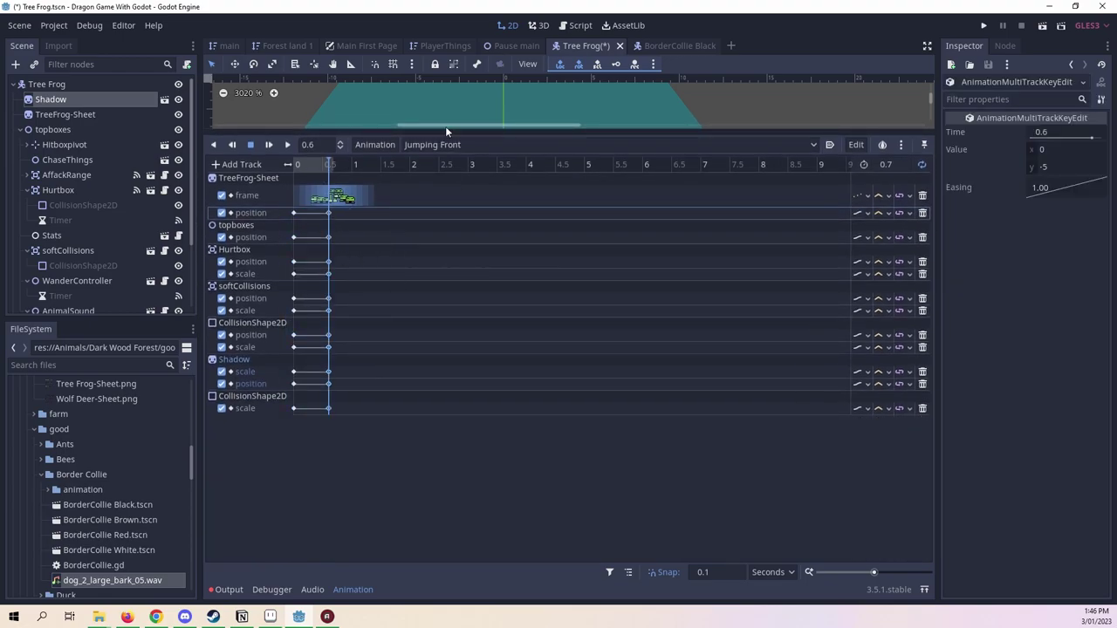
Resize the scene view to show the frog and shadow, and preview the jump.
{"action": "left_click_drag", "start_coordinate": [474, 131], "coordinate": [536, 308]}
{"action": "mouse_move", "coordinate": [316, 326]}
{"action": "left_mouse_down"}
{"action": "mouse_move", "coordinate": [303, 327]}
{"action": "mouse_move", "coordinate": [327, 328]}
{"action": "left_mouse_up"}
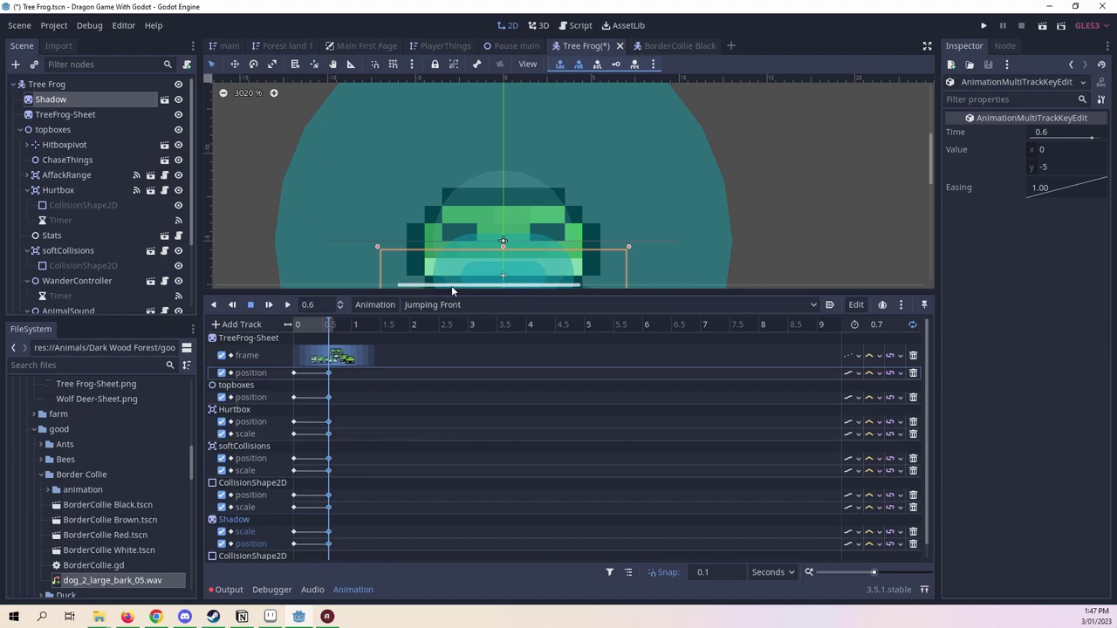
{"action": "left_click_drag", "start_coordinate": [463, 295], "coordinate": [511, 454]}
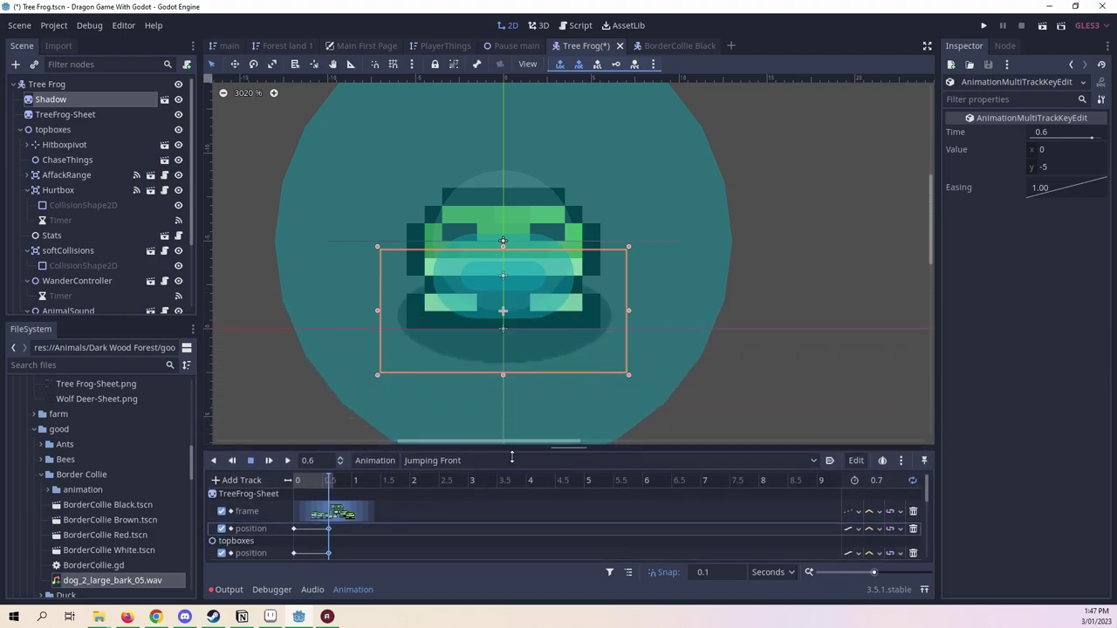
{"action": "mouse_move", "coordinate": [328, 481]}
{"action": "left_mouse_down"}
{"action": "mouse_move", "coordinate": [291, 481]}
{"action": "mouse_move", "coordinate": [310, 480]}
{"action": "left_mouse_up"}
{"action": "scroll", "coordinate": [675, 207], "scroll_direction": "down", "scroll_amount": 2}
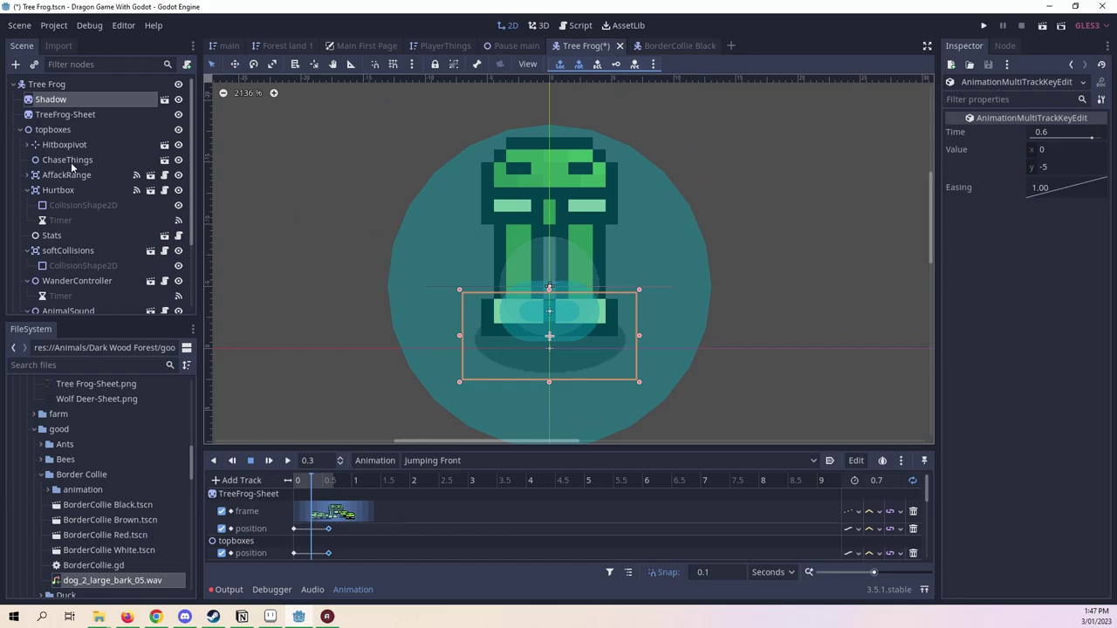
Key the topboxes position at 0.3 s and set its track to Discrete.
{"action": "left_click", "coordinate": [83, 131]}
{"action": "scroll", "coordinate": [555, 215], "scroll_direction": "down", "scroll_amount": 1}
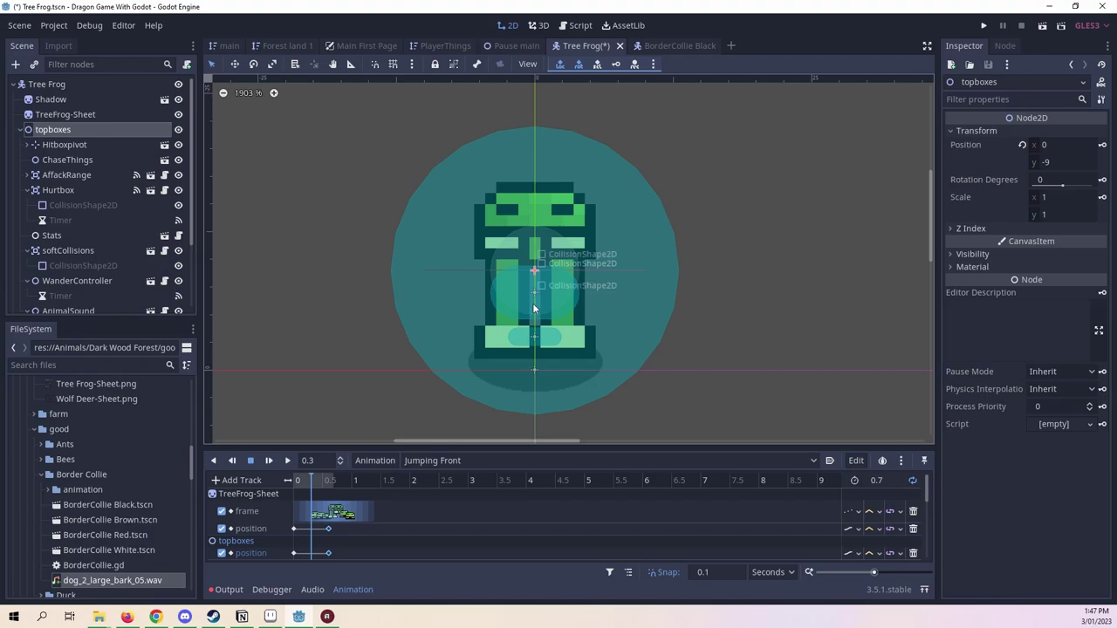
{"action": "left_click", "coordinate": [1103, 146]}
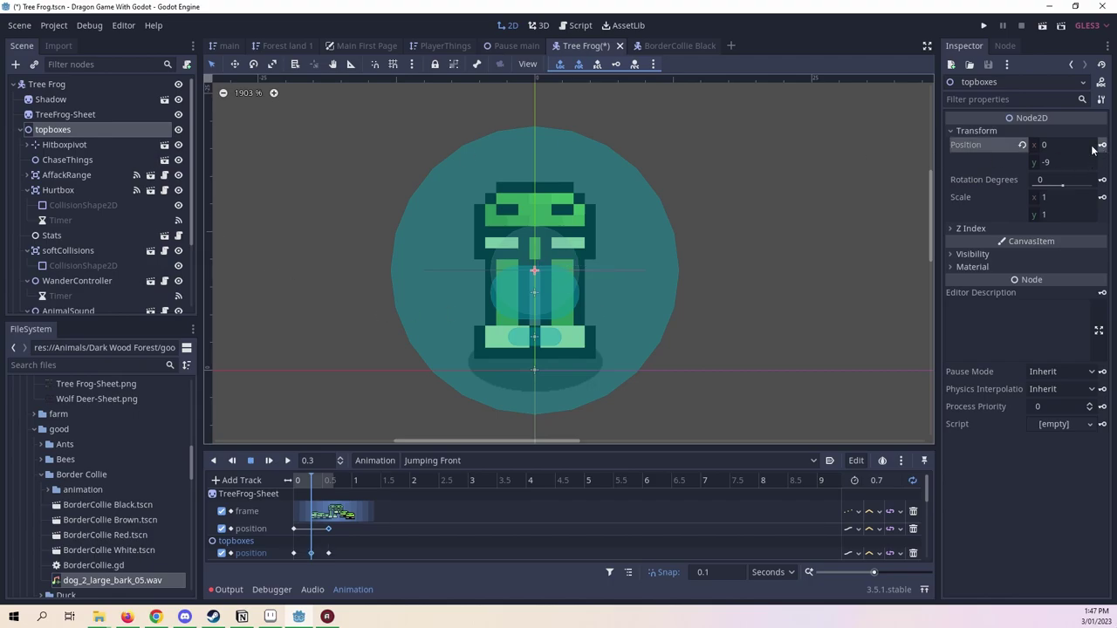
{"action": "scroll", "coordinate": [400, 543], "scroll_direction": "down", "scroll_amount": 1}
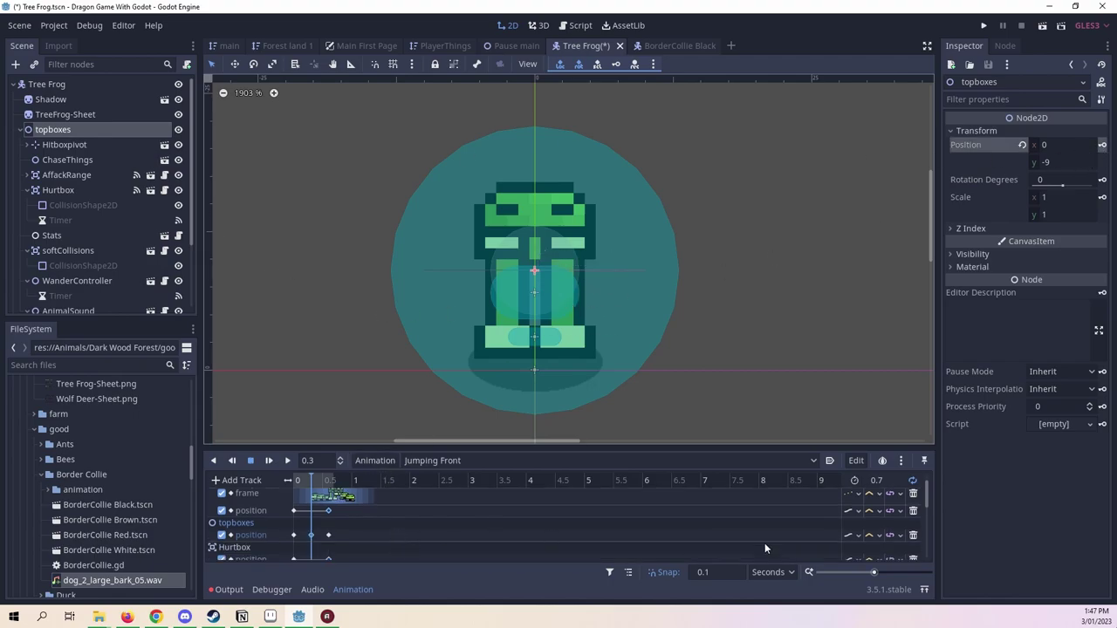
{"action": "left_click", "coordinate": [855, 536]}
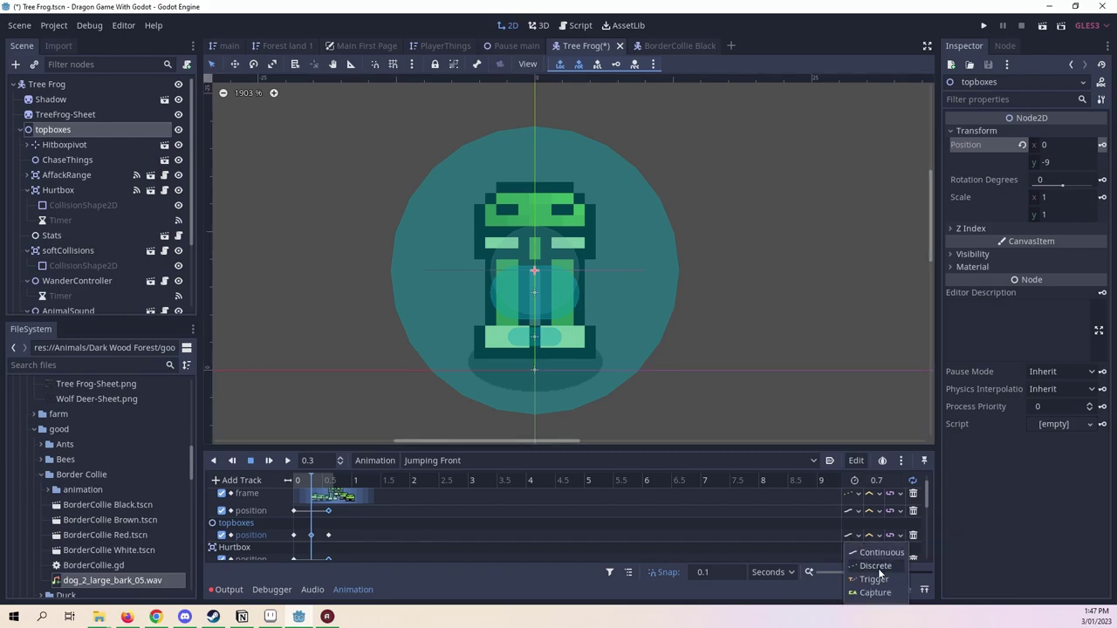
{"action": "left_click", "coordinate": [878, 569]}
{"action": "scroll", "coordinate": [624, 507], "scroll_direction": "up", "scroll_amount": 1}
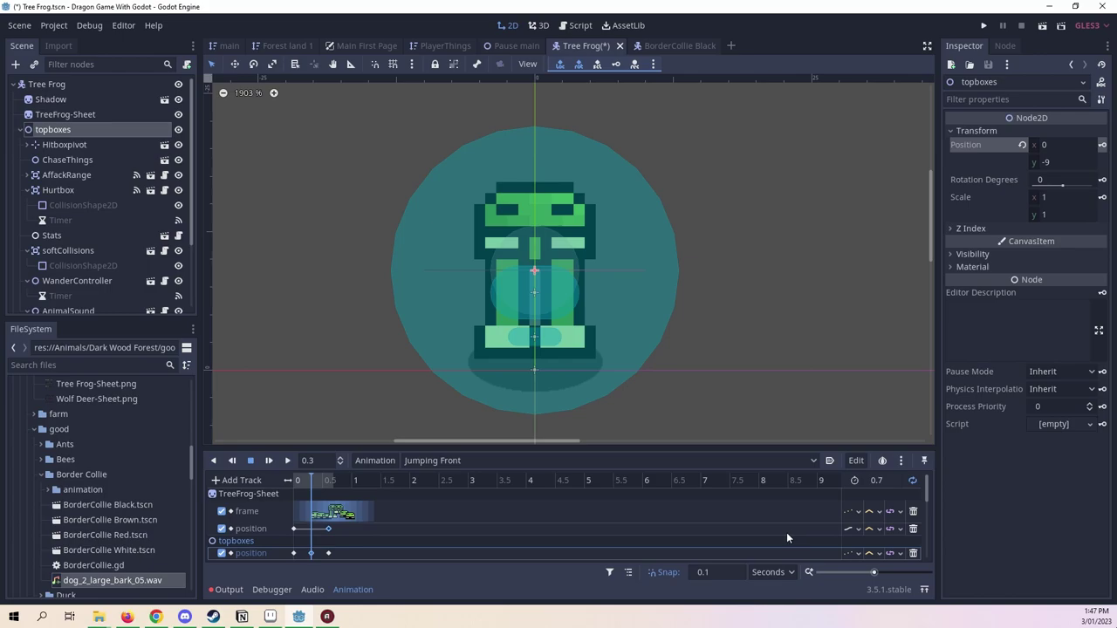
Select the root CollisionShape2D and nudge it up to y -7.
{"action": "scroll", "coordinate": [654, 270], "scroll_direction": "left", "scroll_amount": 3}
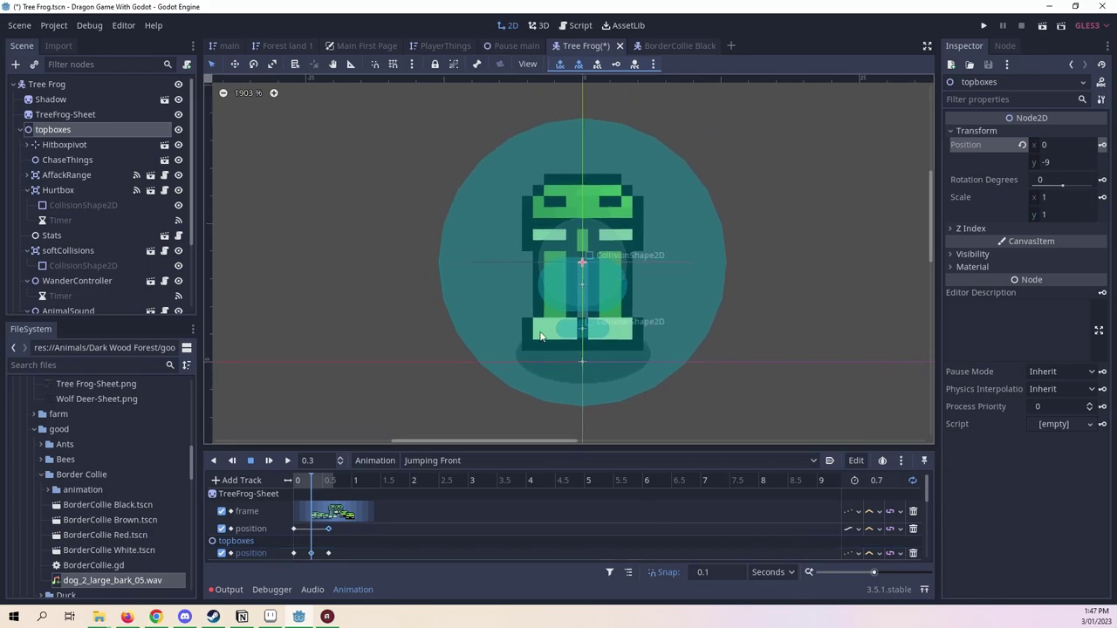
{"action": "scroll", "coordinate": [109, 269], "scroll_direction": "down", "scroll_amount": 3}
{"action": "left_click", "coordinate": [107, 298]}
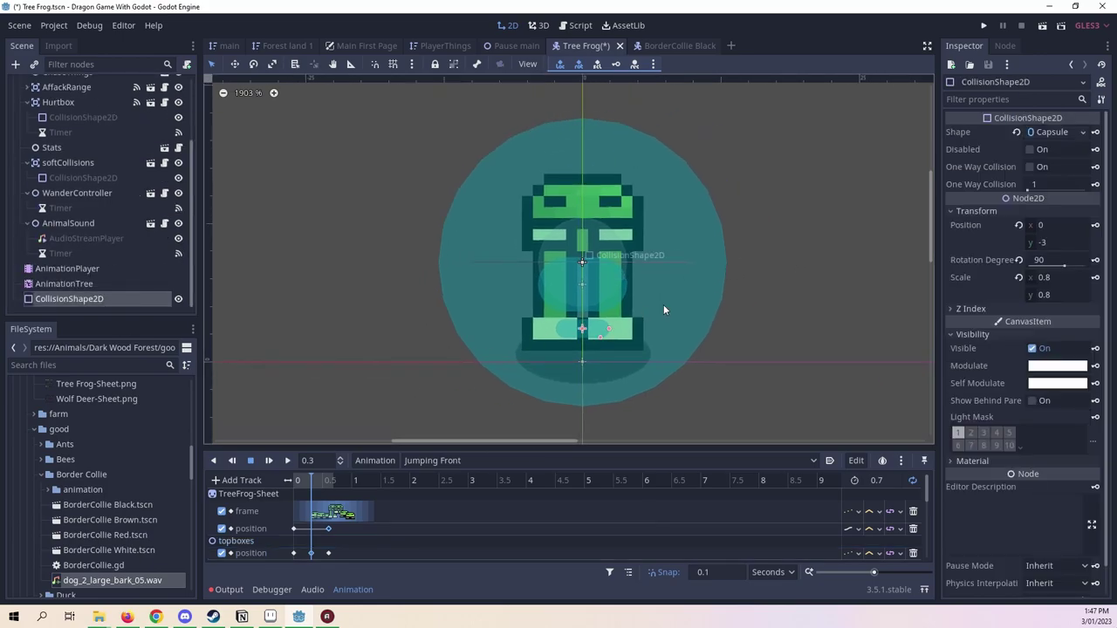
{"action": "scroll", "coordinate": [663, 305], "scroll_direction": "up", "scroll_amount": 1}
{"action": "key", "text": "Up"}
{"action": "key", "text": "Up"}
{"action": "key", "text": "Up"}
{"action": "key", "text": "Up"}
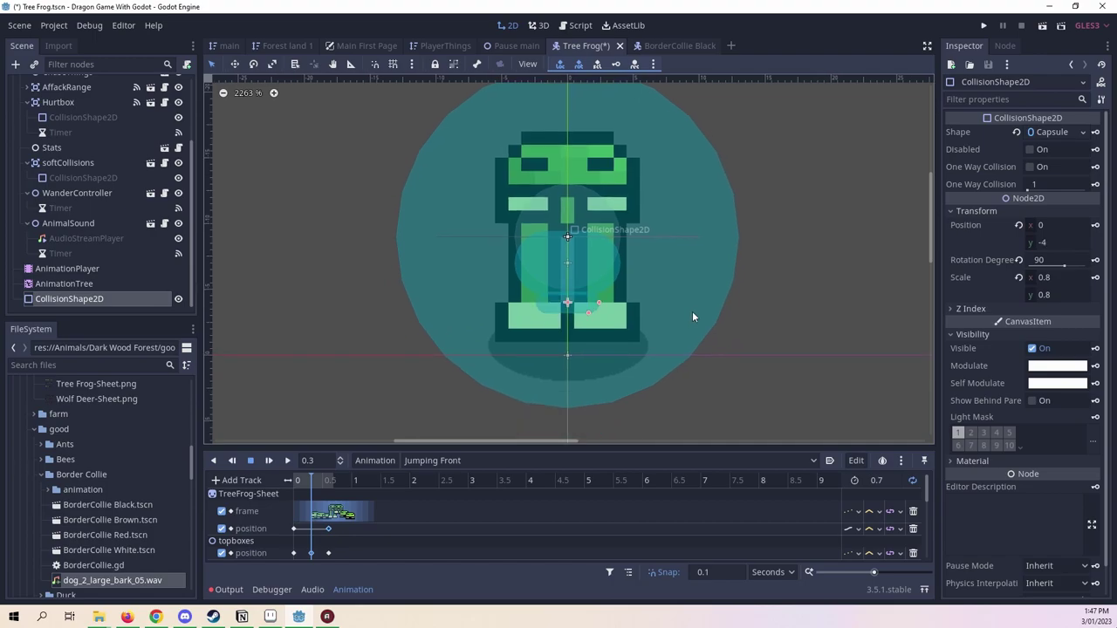
{"action": "scroll", "coordinate": [665, 321], "scroll_direction": "down", "scroll_amount": 1}
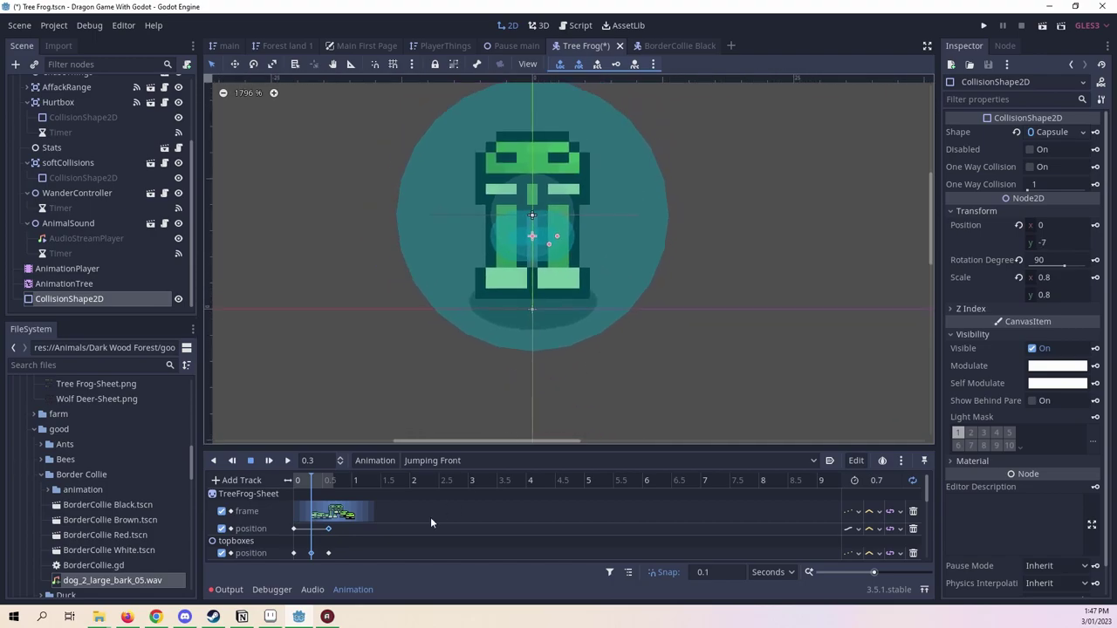
{"action": "scroll", "coordinate": [430, 519], "scroll_direction": "down", "scroll_amount": 4}
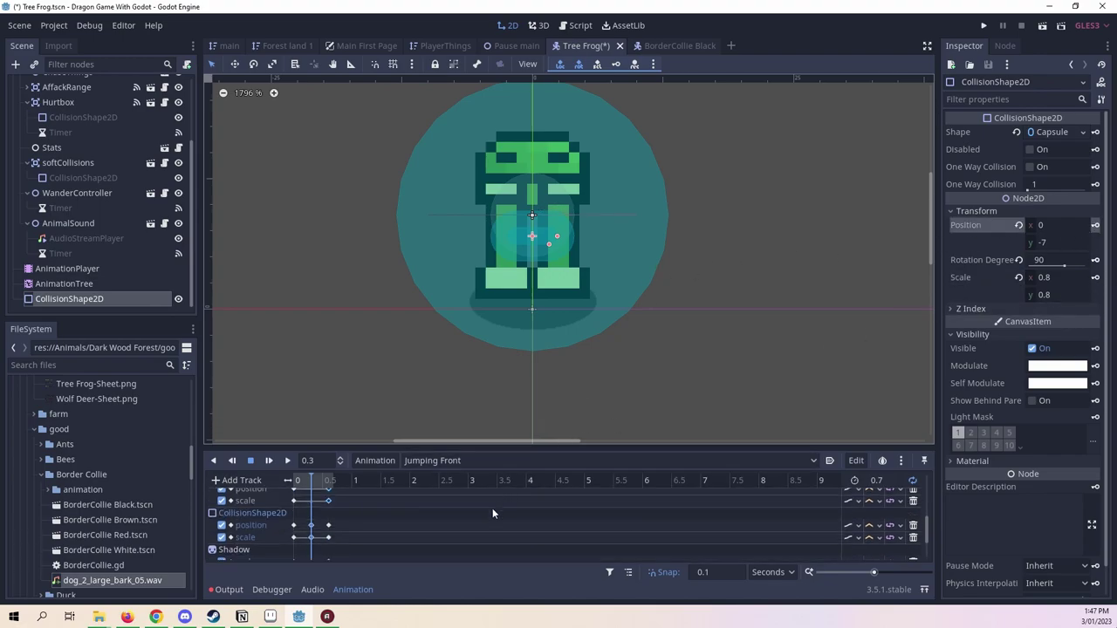
Set the CollisionShape2D's scale and position tracks to Discrete update mode.
{"action": "left_click", "coordinate": [851, 538]}
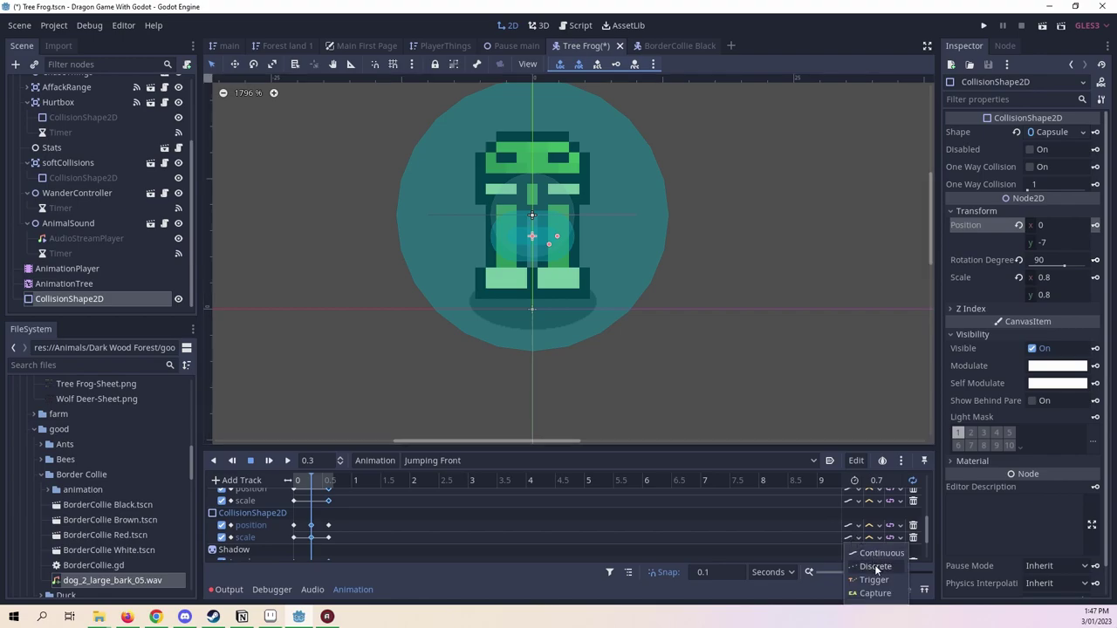
{"action": "left_click", "coordinate": [854, 526]}
{"action": "left_click", "coordinate": [854, 526]}
{"action": "left_click", "coordinate": [864, 557]}
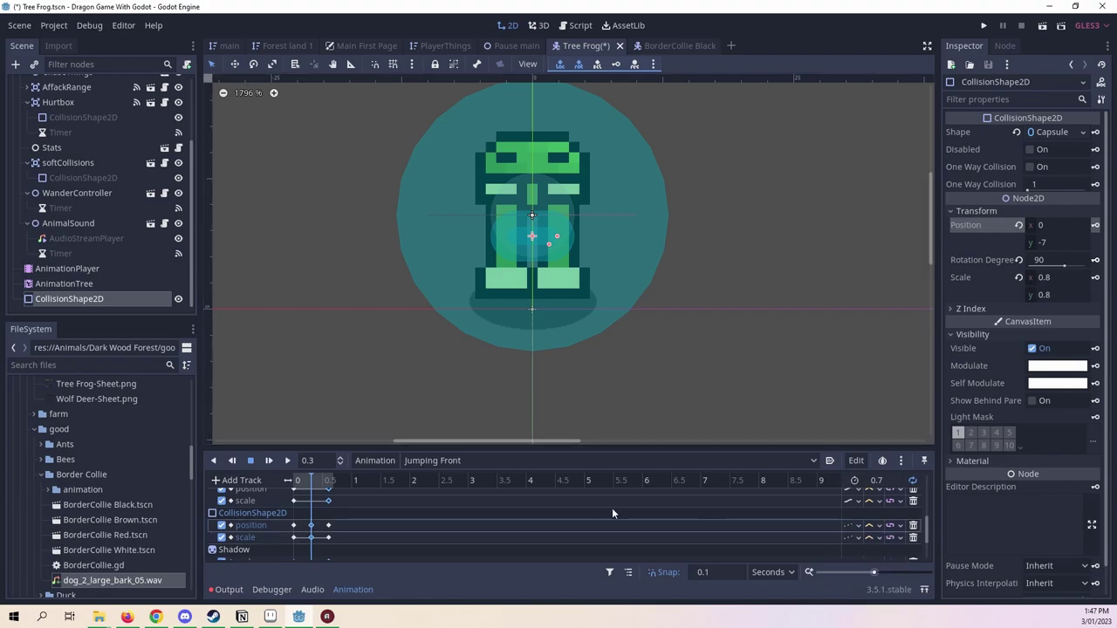
{"action": "scroll", "coordinate": [607, 508], "scroll_direction": "down", "scroll_amount": 1}
{"action": "left_click_drag", "start_coordinate": [311, 483], "coordinate": [264, 483]}
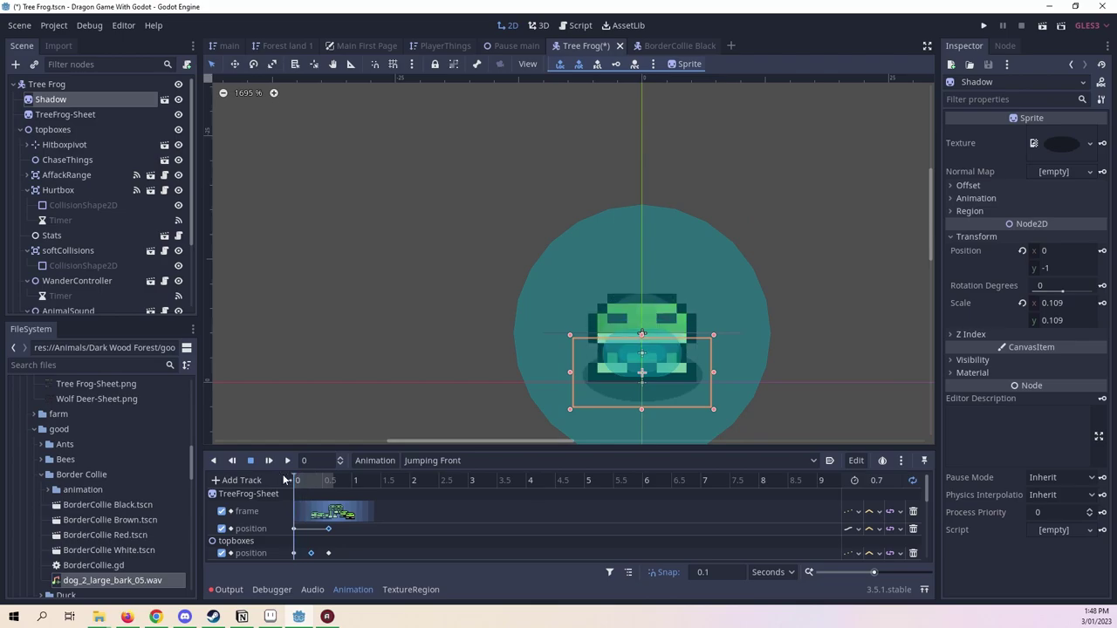
Select the Shadow at 0.1 s and shrink it from its corner.
{"action": "left_click", "coordinate": [81, 114]}
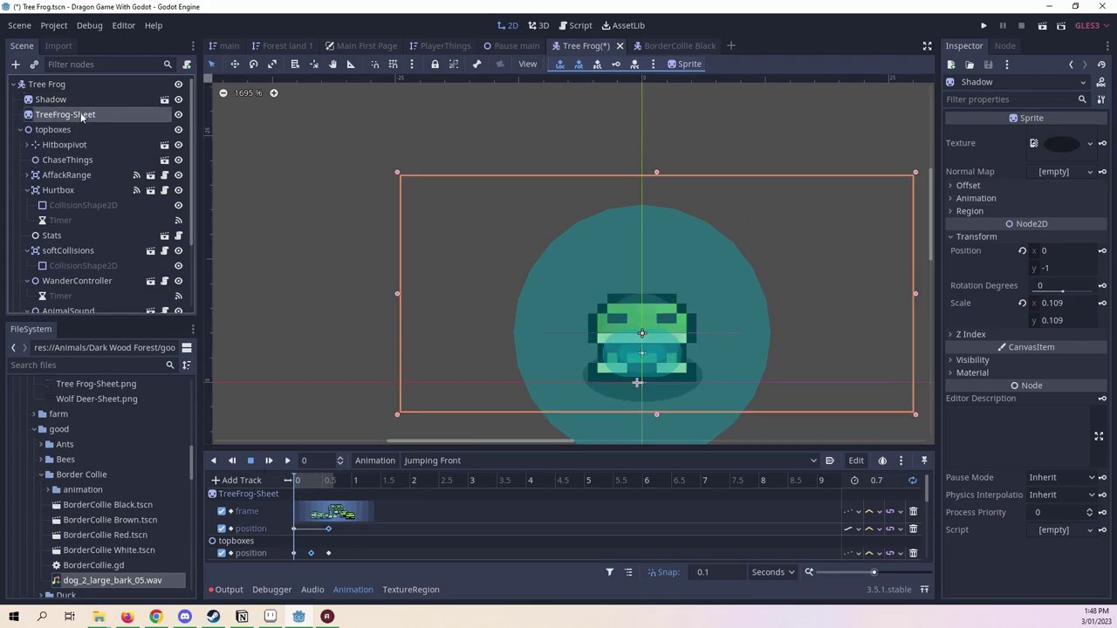
{"action": "left_click", "coordinate": [26, 102]}
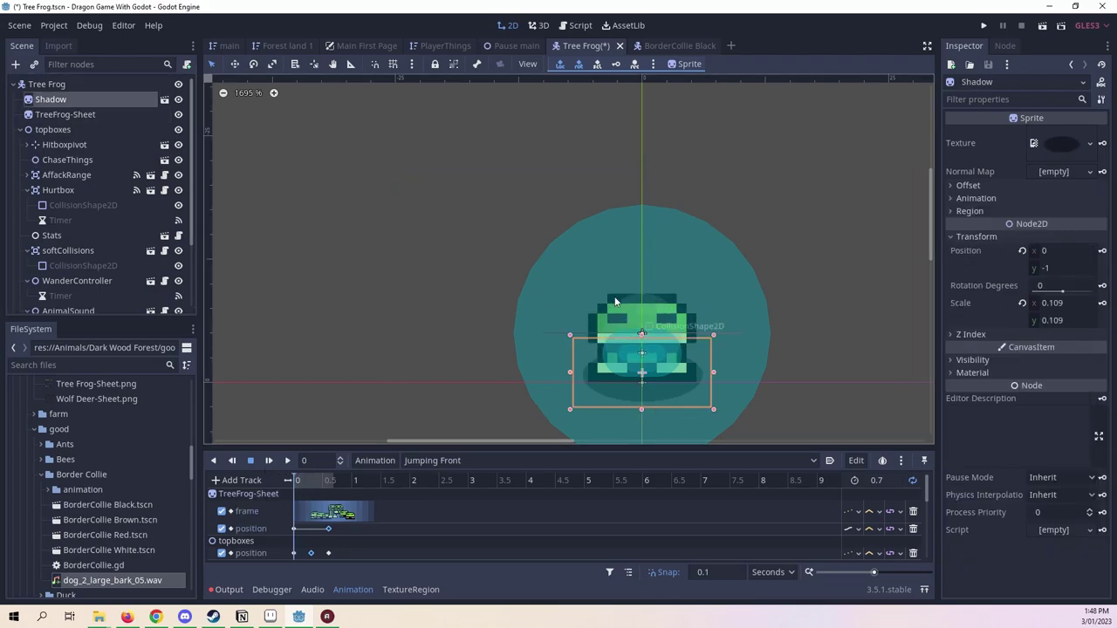
{"action": "scroll", "coordinate": [366, 256], "scroll_direction": "right", "scroll_amount": 1}
{"action": "scroll", "coordinate": [366, 257], "scroll_direction": "down", "scroll_amount": 1}
{"action": "left_click", "coordinate": [300, 483]}
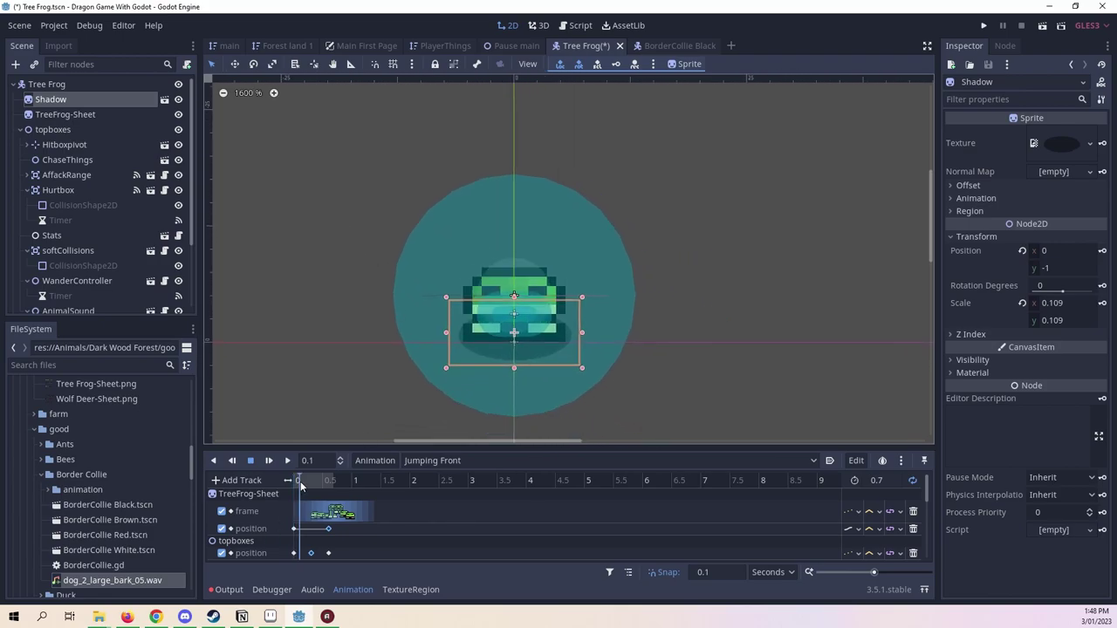
{"action": "scroll", "coordinate": [485, 311], "scroll_direction": "up", "scroll_amount": 3}
{"action": "left_click_drag", "start_coordinate": [630, 395], "coordinate": [613, 396]}
Narrow and flatten the Shadow to scale 0.094 × 0.102 at y -1.25, then save.
{"action": "left_click", "coordinate": [431, 346]}
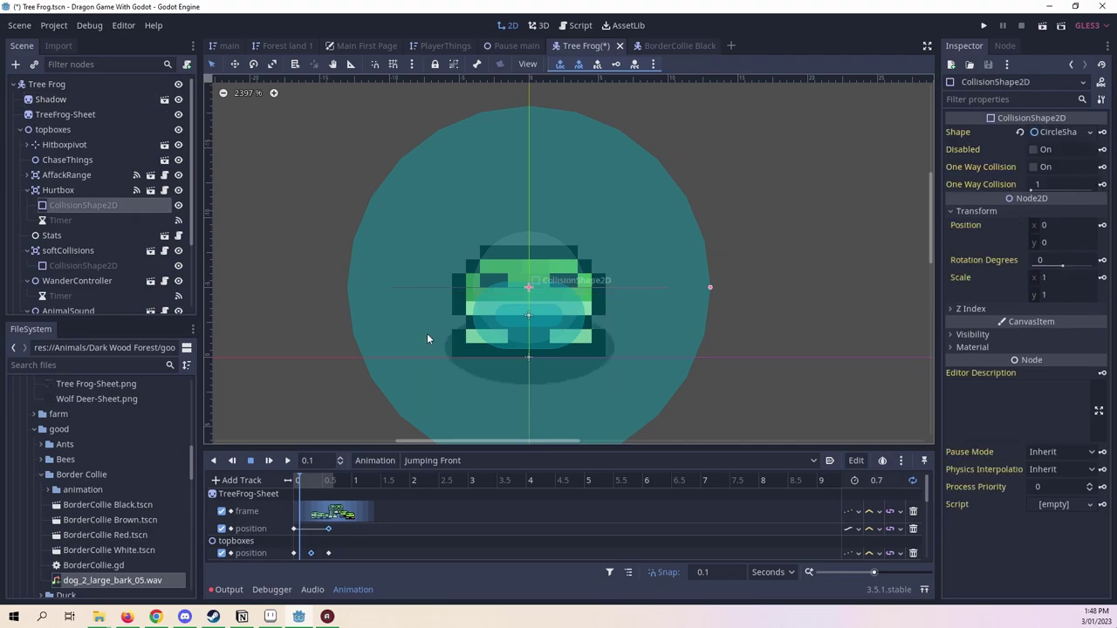
{"action": "left_click", "coordinate": [68, 98]}
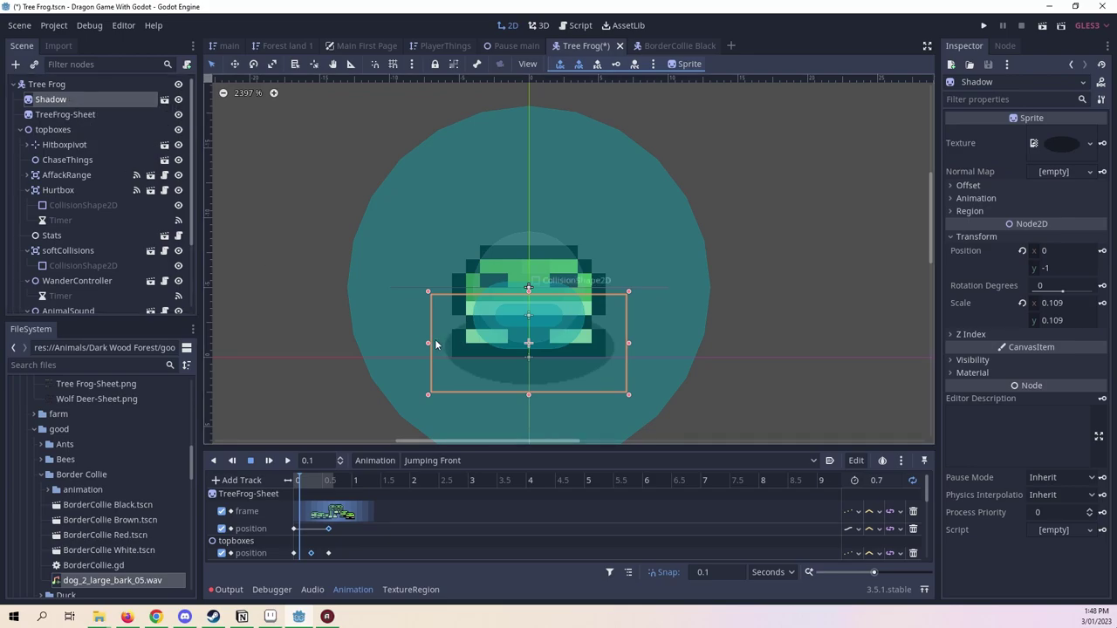
{"action": "left_click_drag", "start_coordinate": [428, 342], "coordinate": [442, 343]}
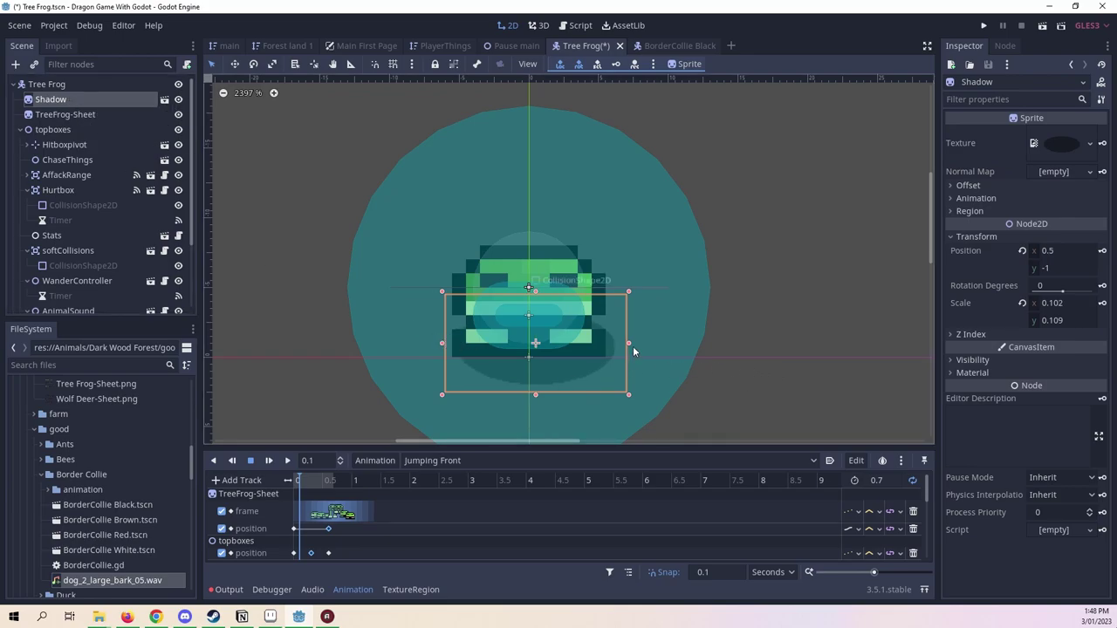
{"action": "left_click_drag", "start_coordinate": [629, 345], "coordinate": [615, 345]}
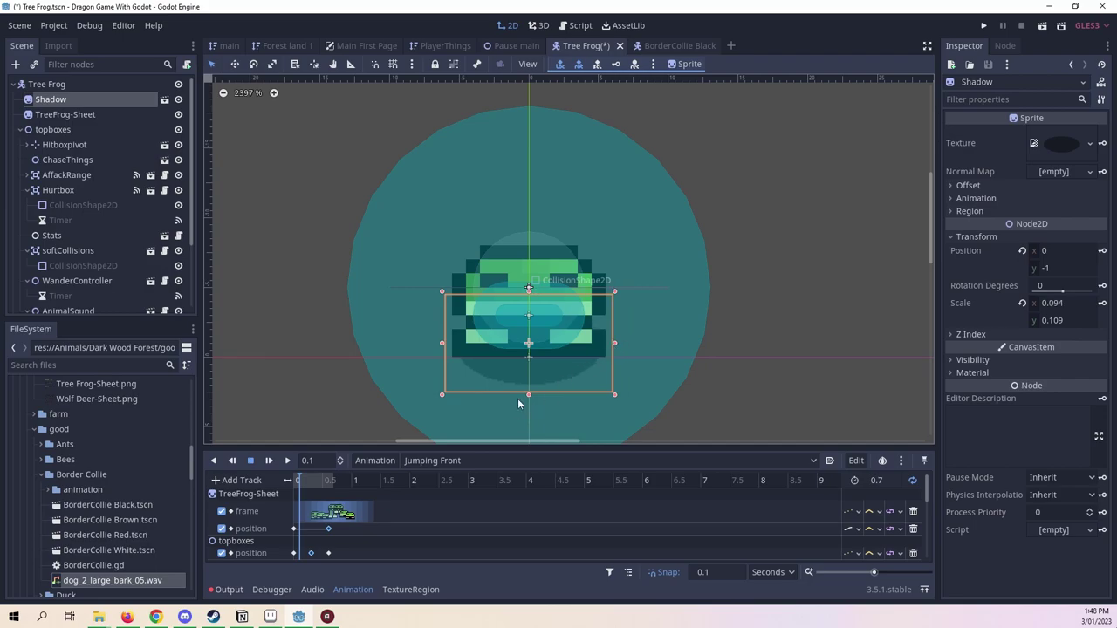
{"action": "left_click_drag", "start_coordinate": [527, 395], "coordinate": [527, 388]}
{"action": "key", "text": "ctrl+s"}
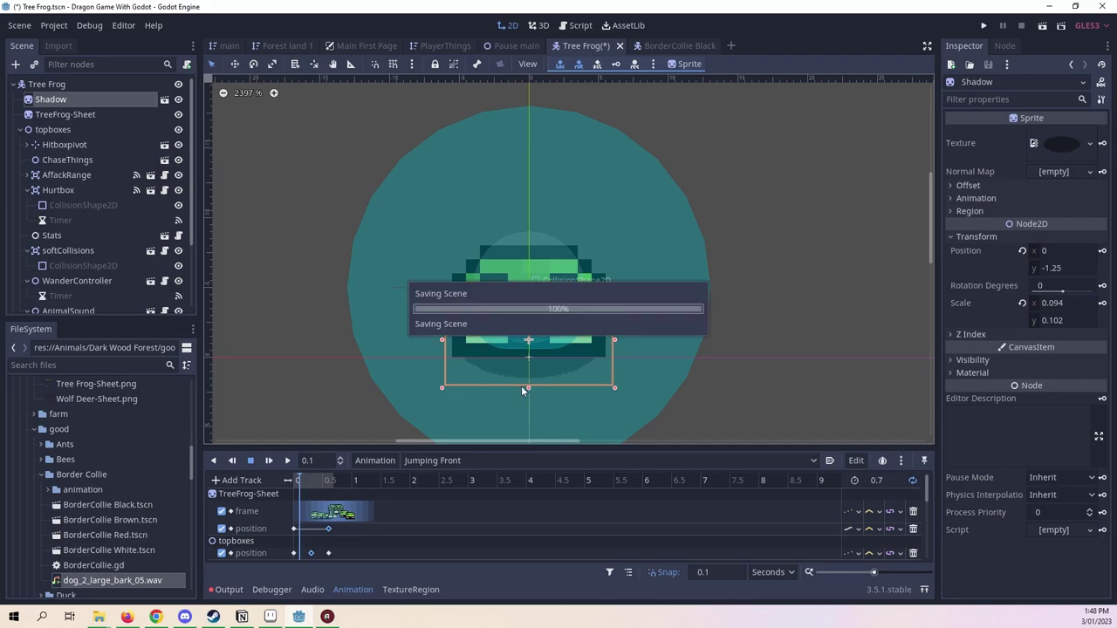
Key the Shadow's scale and position at 0.1 s.
{"action": "left_click", "coordinate": [1103, 304]}
{"action": "left_click", "coordinate": [1101, 251]}
{"action": "mouse_move", "coordinate": [316, 483]}
{"action": "left_mouse_down"}
{"action": "mouse_move", "coordinate": [281, 480]}
{"action": "mouse_move", "coordinate": [297, 482]}
{"action": "left_mouse_up"}
{"action": "scroll", "coordinate": [418, 505], "scroll_direction": "down", "scroll_amount": 5}
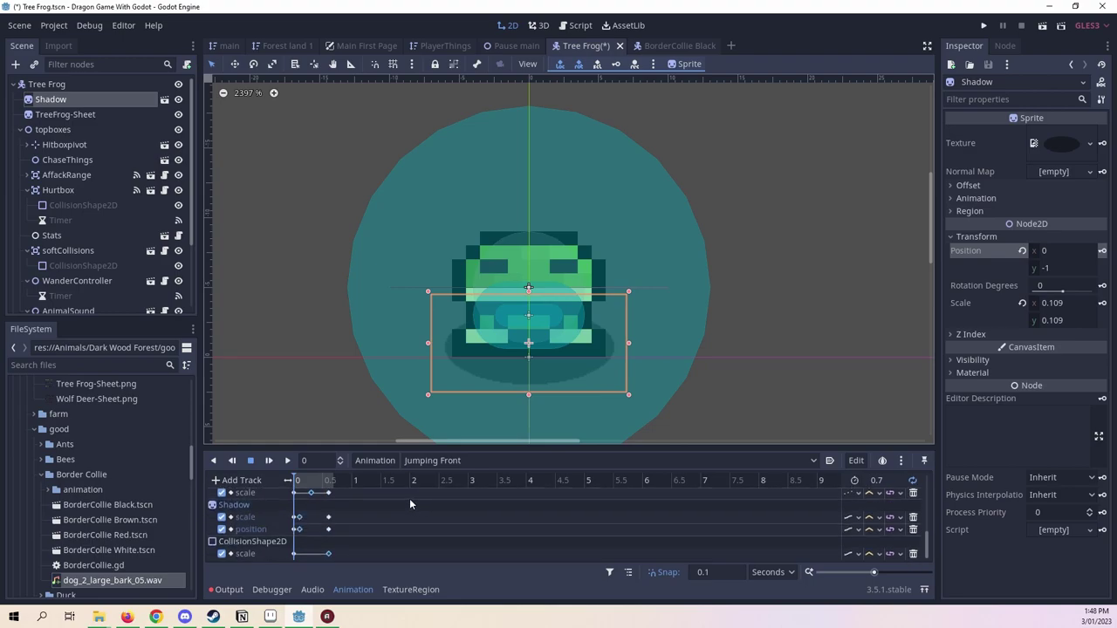
Switch the Shadow's scale and position tracks to Discrete update mode.
{"action": "left_click", "coordinate": [856, 555]}
{"action": "left_click", "coordinate": [825, 553]}
{"action": "left_click", "coordinate": [496, 517]}
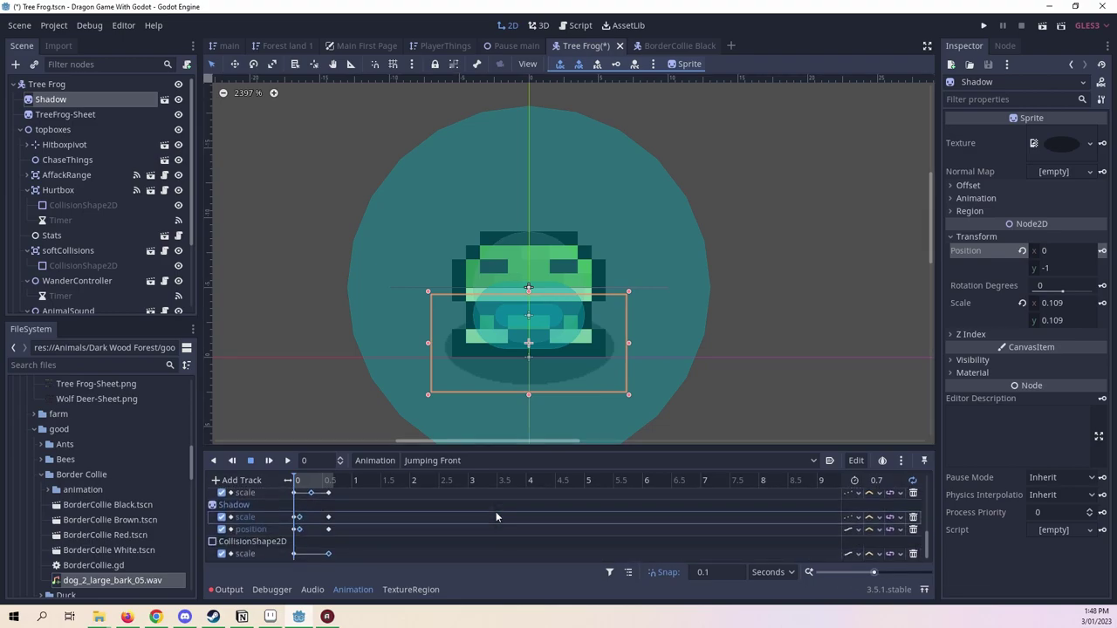
{"action": "left_click", "coordinate": [855, 531]}
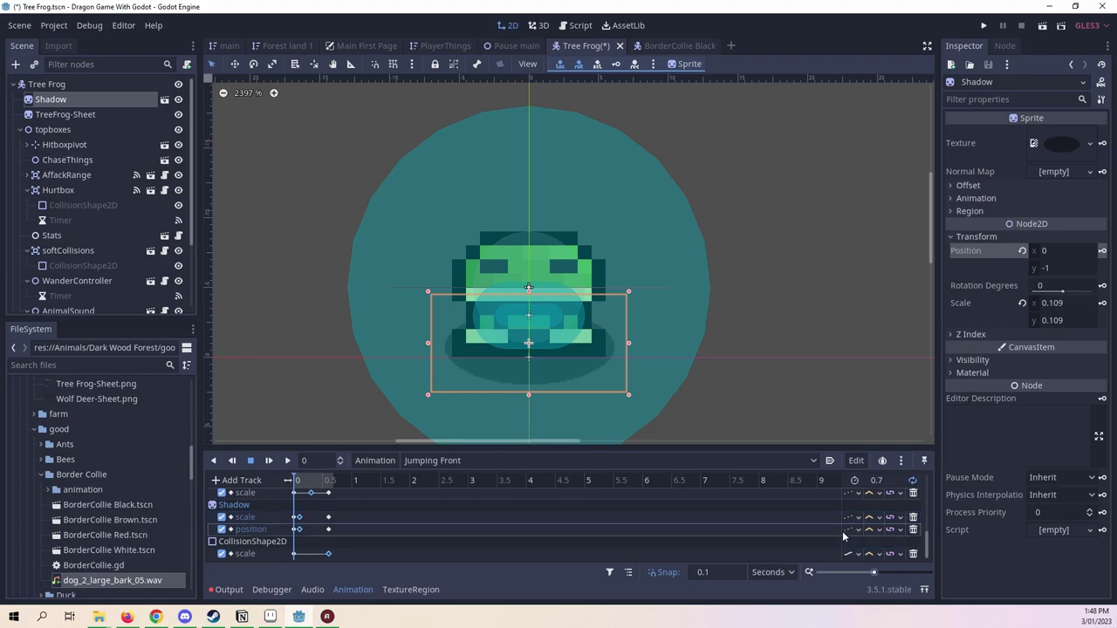
{"action": "scroll", "coordinate": [797, 526], "scroll_direction": "up", "scroll_amount": 4}
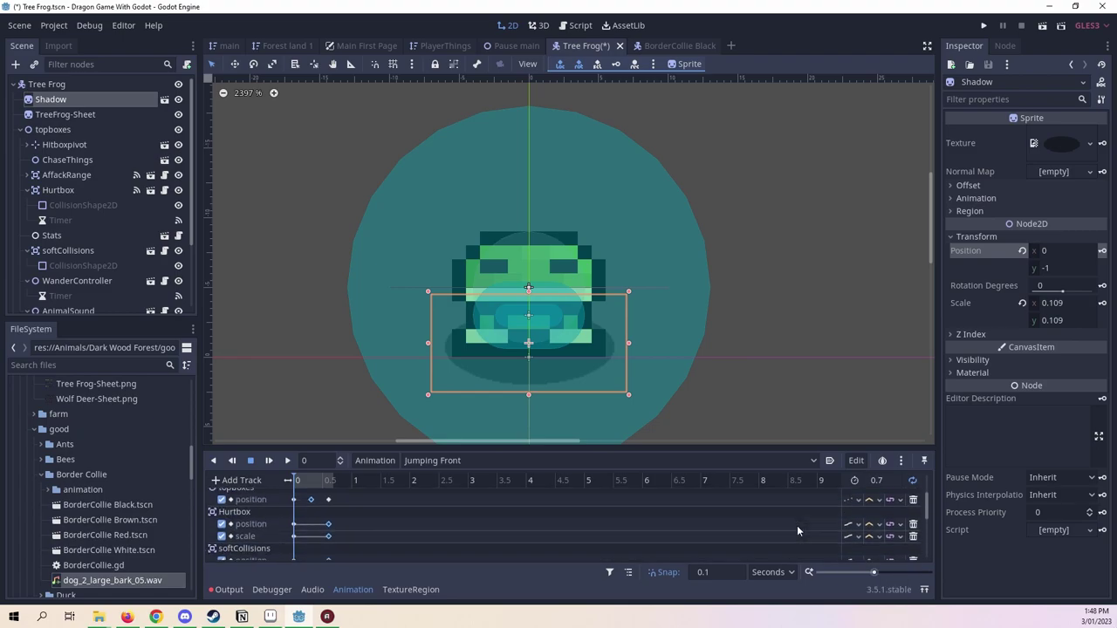
{"action": "left_click", "coordinate": [298, 485]}
{"action": "left_click_drag", "start_coordinate": [300, 488], "coordinate": [310, 481]}
Stretch the Shadow taller at 0.3 s and key its scale.
{"action": "scroll", "coordinate": [618, 369], "scroll_direction": "up", "scroll_amount": 1}
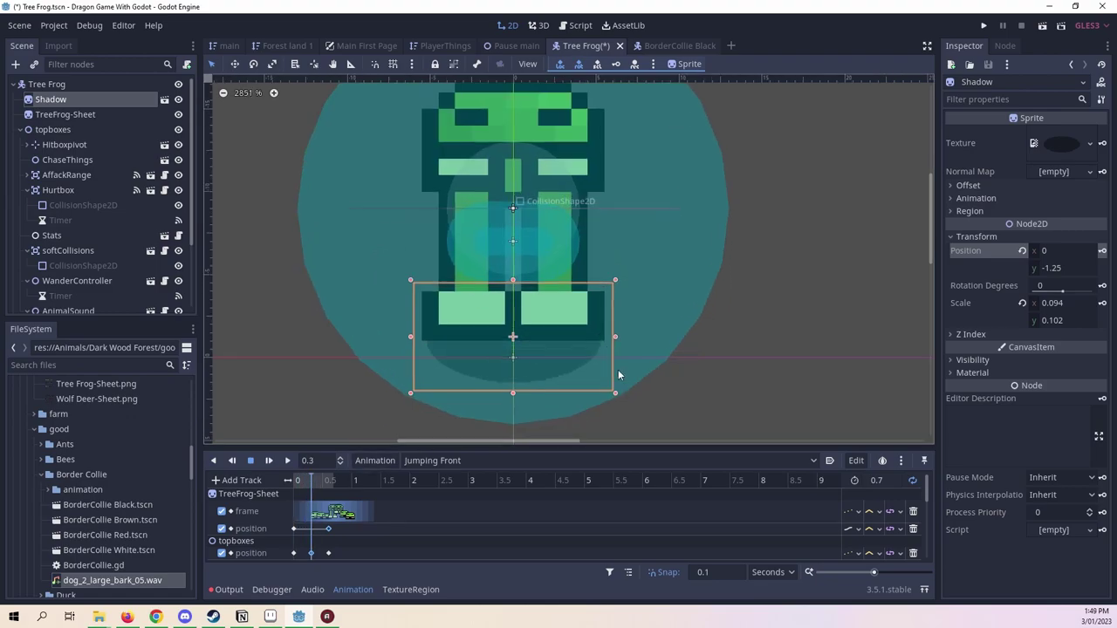
{"action": "scroll", "coordinate": [617, 395], "scroll_direction": "down", "scroll_amount": 3}
{"action": "left_click_drag", "start_coordinate": [616, 394], "coordinate": [631, 425]}
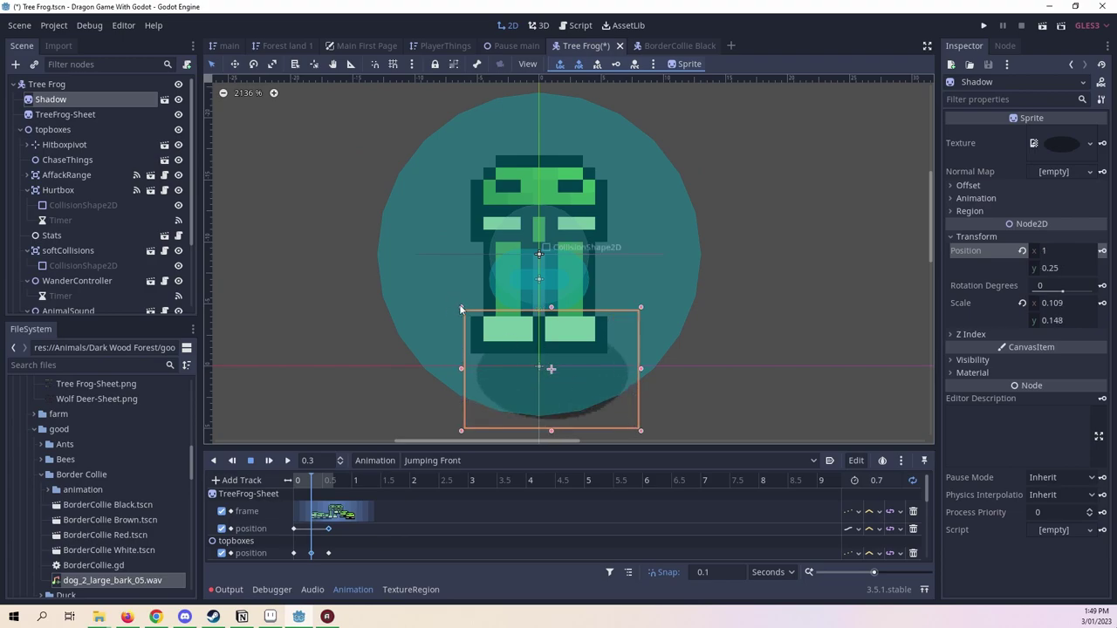
{"action": "left_click_drag", "start_coordinate": [462, 307], "coordinate": [437, 275]}
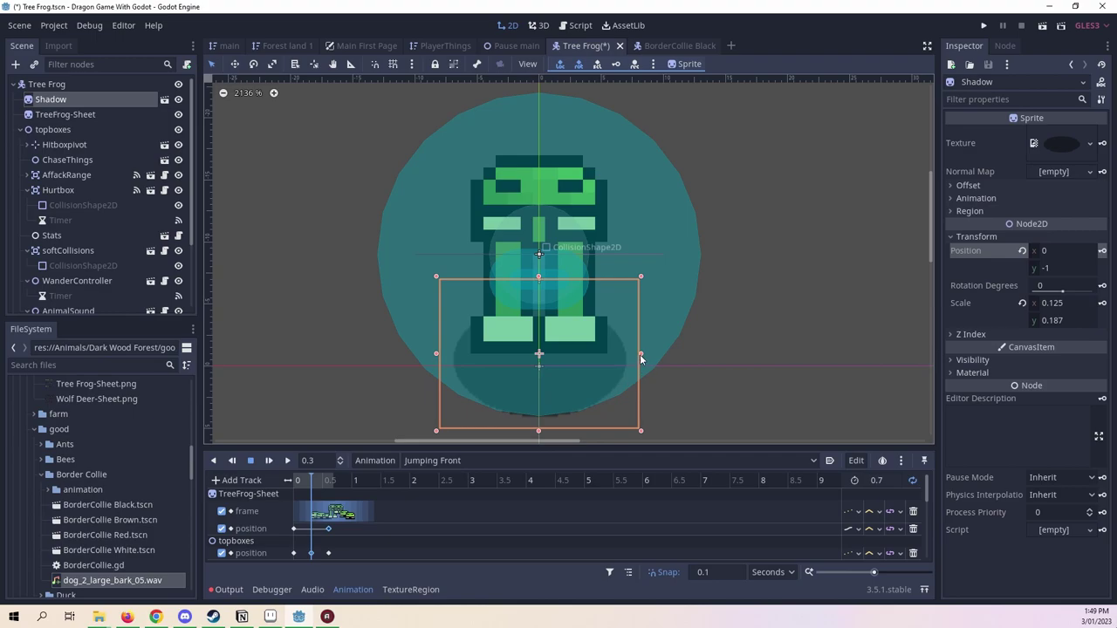
{"action": "left_click_drag", "start_coordinate": [639, 354], "coordinate": [632, 352]}
{"action": "left_click_drag", "start_coordinate": [437, 354], "coordinate": [447, 353]}
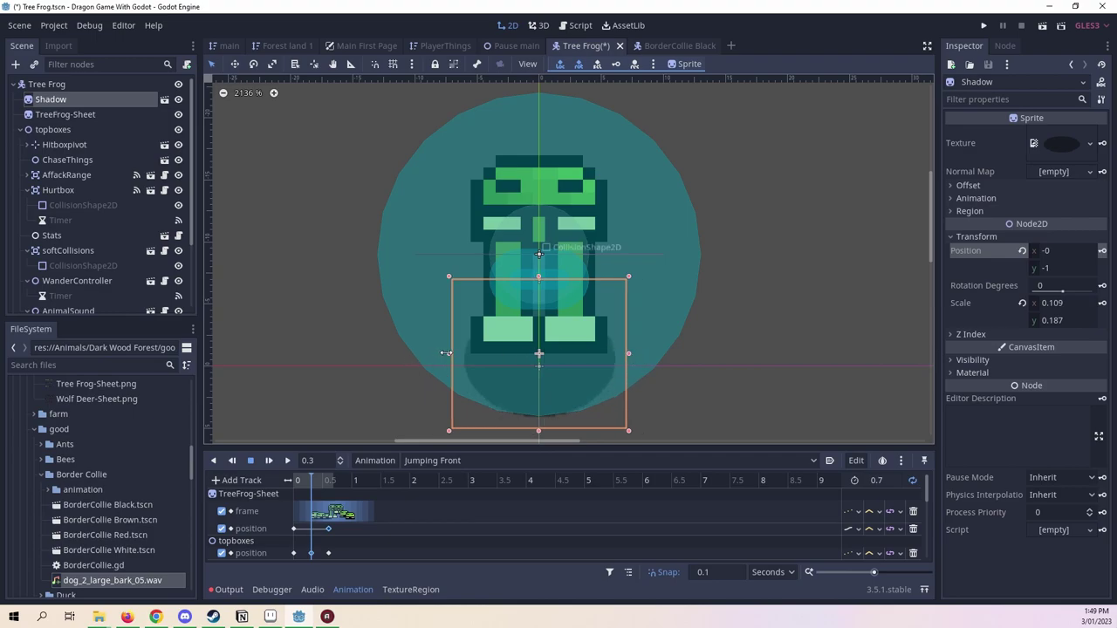
{"action": "scroll", "coordinate": [514, 365], "scroll_direction": "down", "scroll_amount": 2}
{"action": "mouse_move", "coordinate": [533, 418]}
{"action": "left_mouse_down"}
{"action": "mouse_move", "coordinate": [533, 436]}
{"action": "mouse_move", "coordinate": [532, 422]}
{"action": "left_mouse_up"}
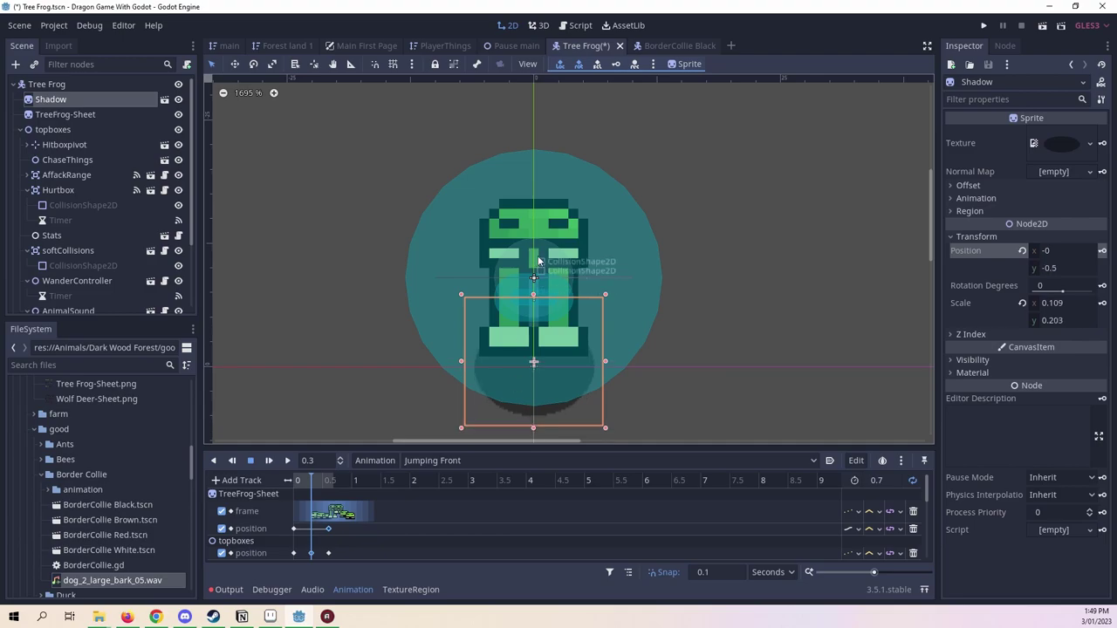
{"action": "left_click_drag", "start_coordinate": [534, 294], "coordinate": [534, 280]}
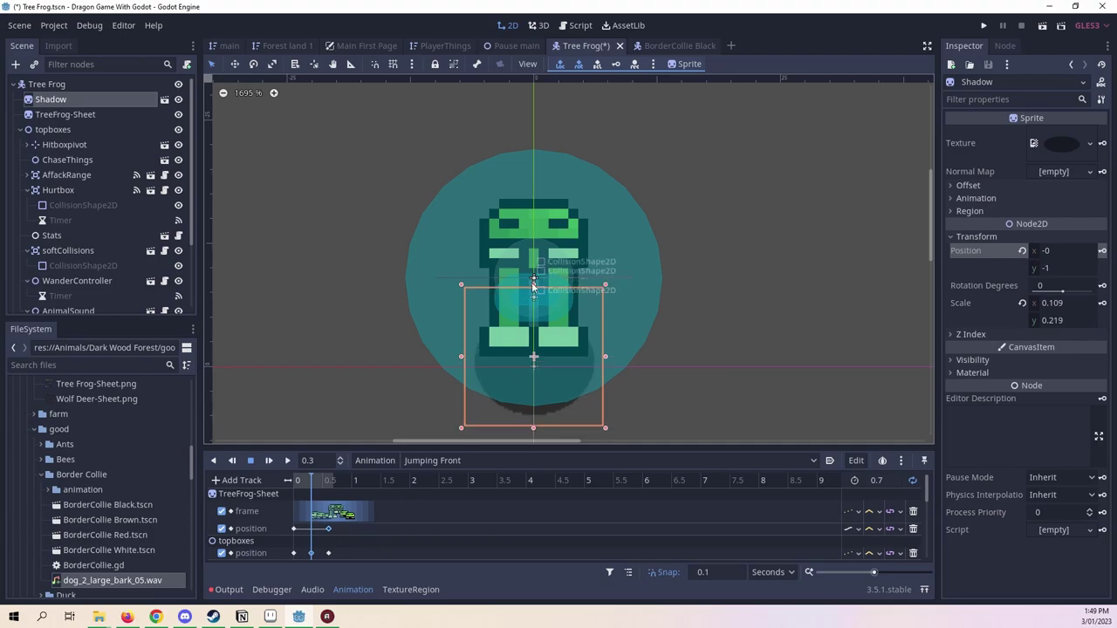
{"action": "scroll", "coordinate": [770, 391], "scroll_direction": "down", "scroll_amount": 1}
{"action": "scroll", "coordinate": [653, 406], "scroll_direction": "up", "scroll_amount": 1}
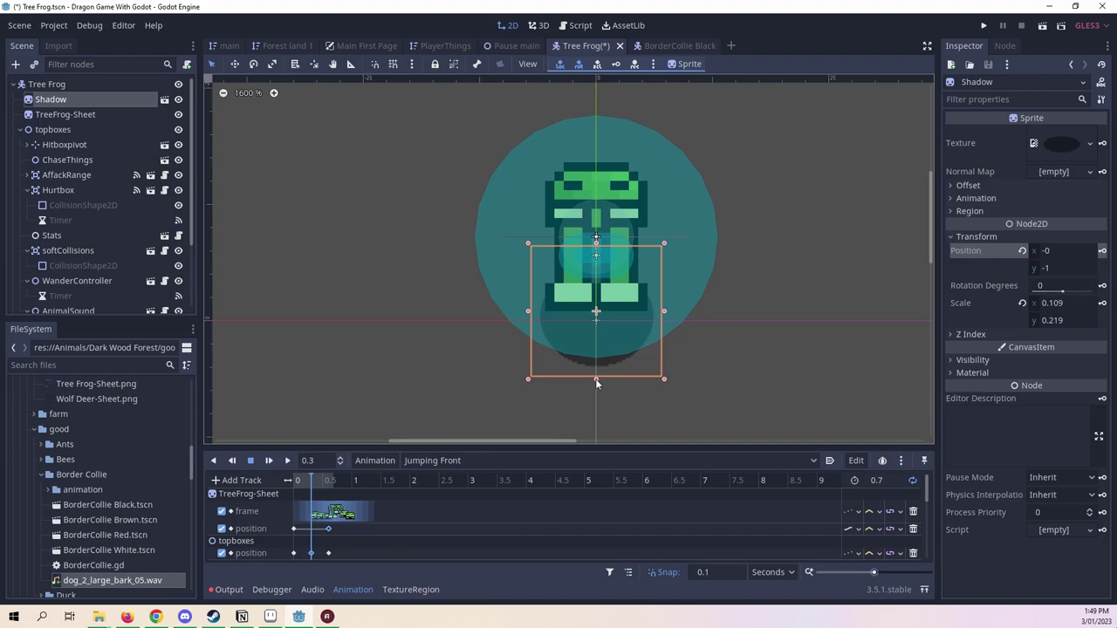
{"action": "left_click_drag", "start_coordinate": [596, 380], "coordinate": [597, 387]}
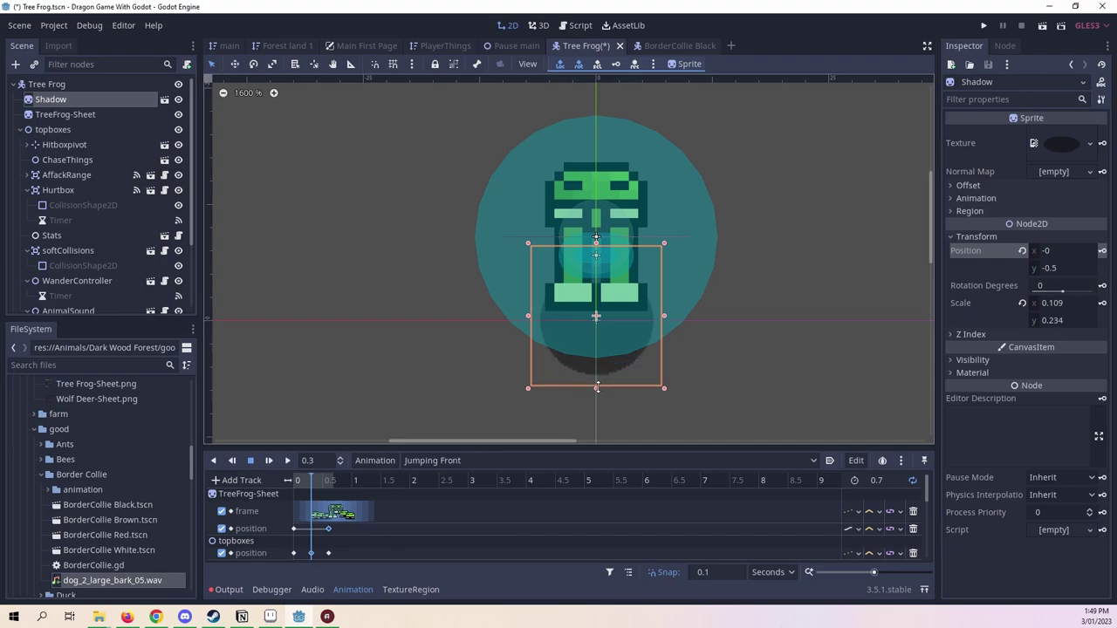
{"action": "left_click", "coordinate": [1105, 301]}
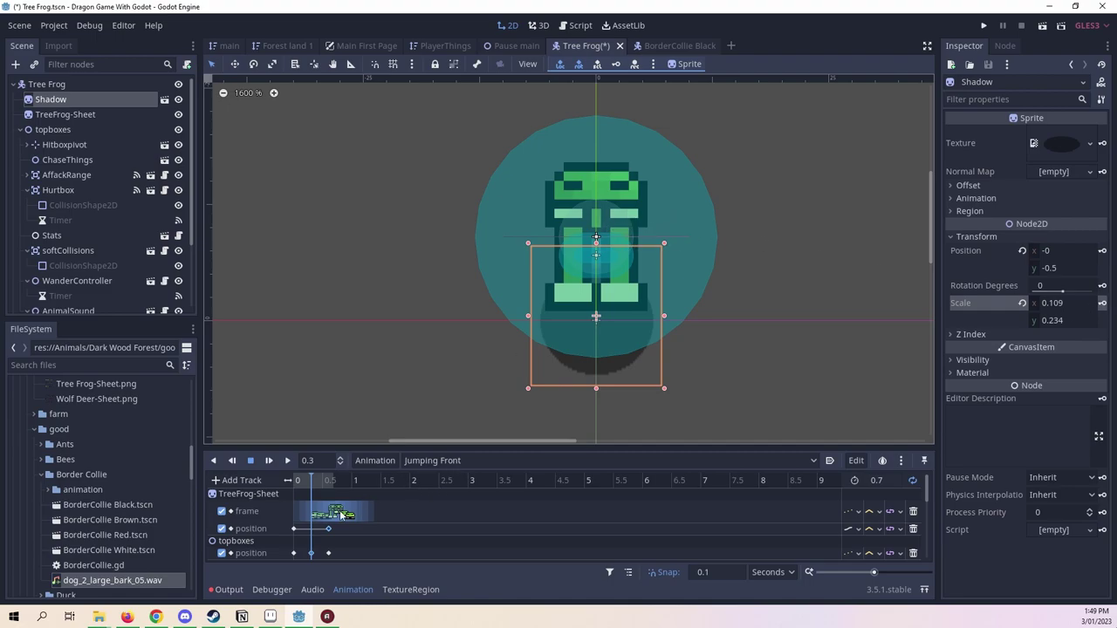
Enlarge the Shadow at 0.4 s and resize it to 0.109 × 0.266 at 0.5 s.
{"action": "left_click", "coordinate": [318, 480]}
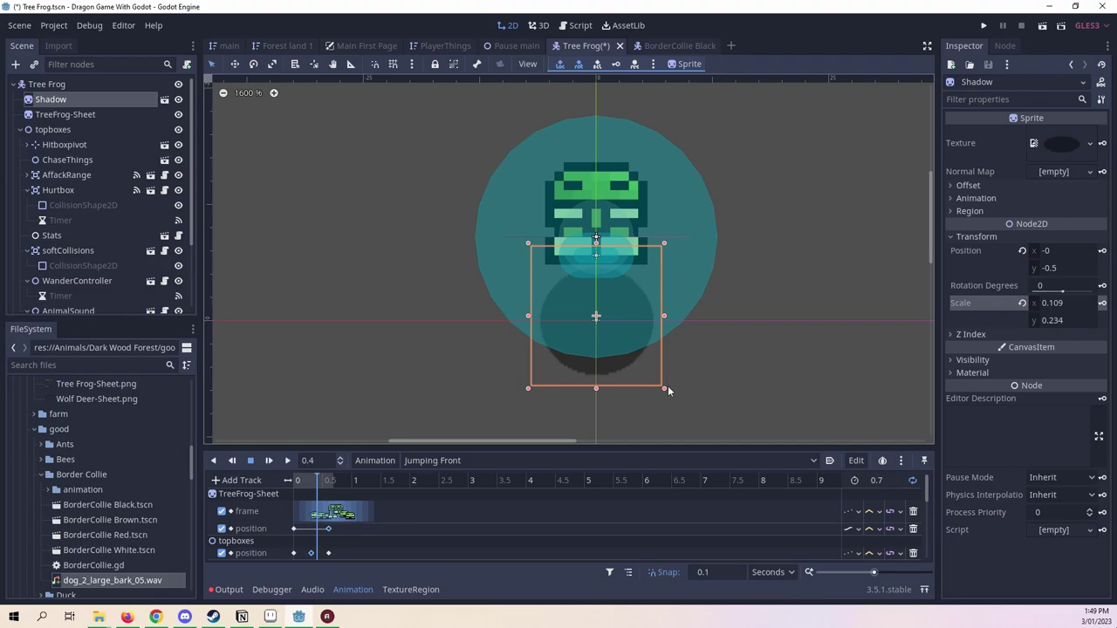
{"action": "left_click_drag", "start_coordinate": [665, 388], "coordinate": [673, 395]}
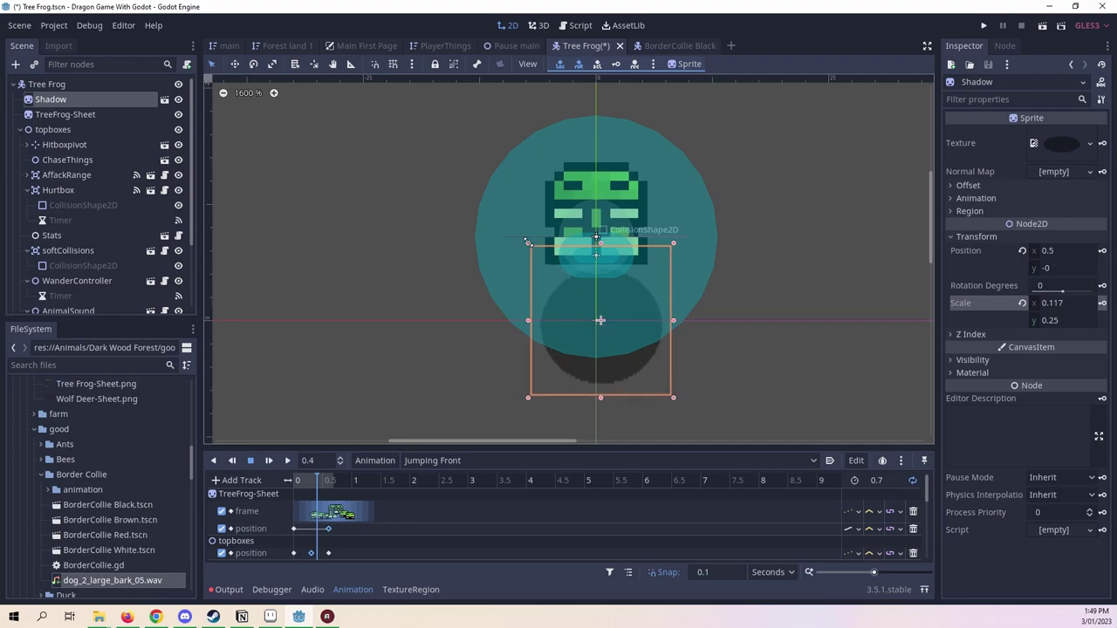
{"action": "left_click_drag", "start_coordinate": [528, 244], "coordinate": [518, 234]}
{"action": "left_click_drag", "start_coordinate": [600, 397], "coordinate": [597, 416]}
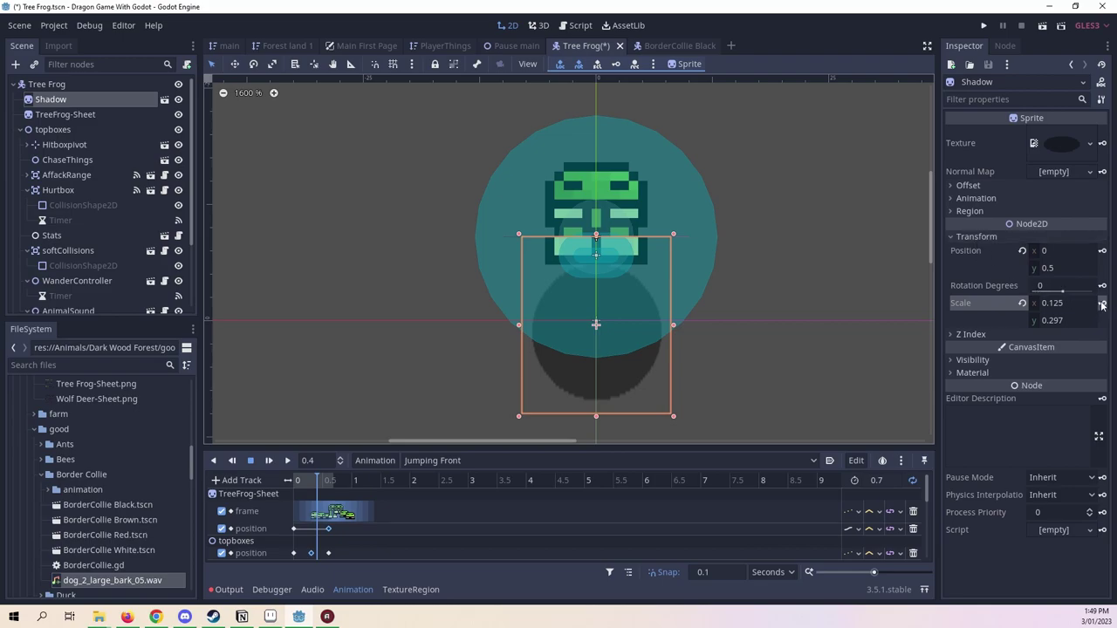
{"action": "left_click", "coordinate": [323, 481]}
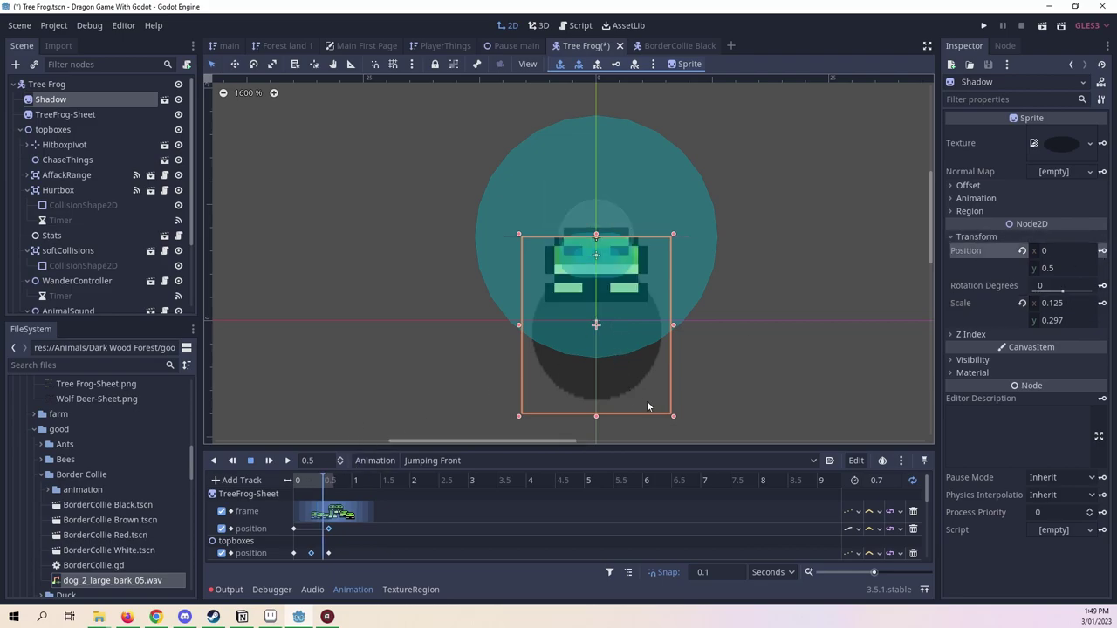
{"action": "left_click_drag", "start_coordinate": [673, 421], "coordinate": [664, 411]}
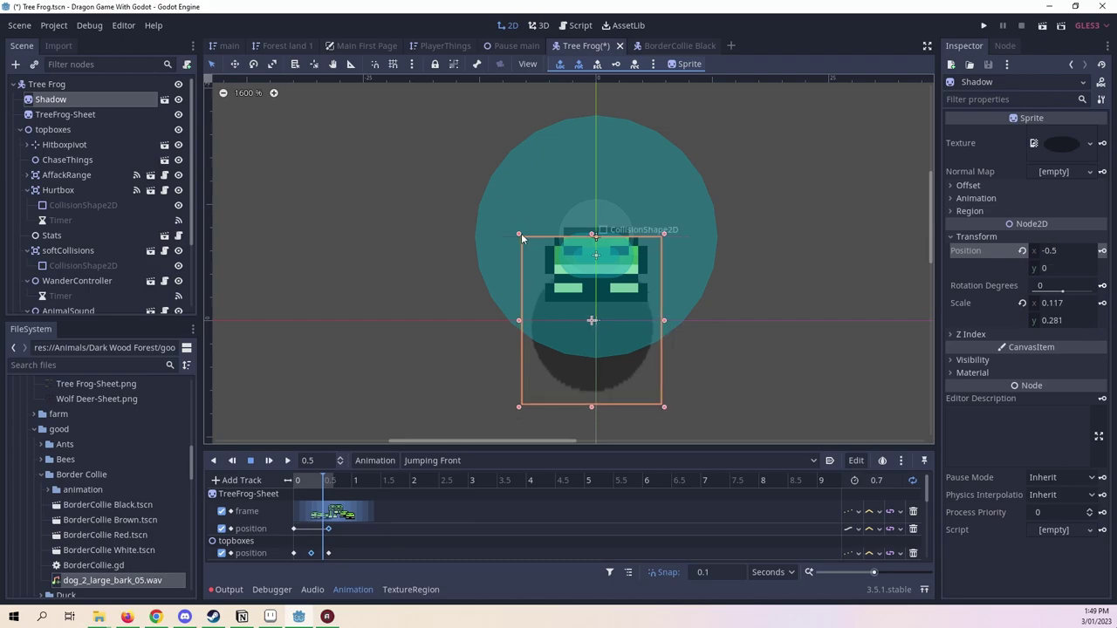
{"action": "left_click_drag", "start_coordinate": [520, 234], "coordinate": [527, 242]}
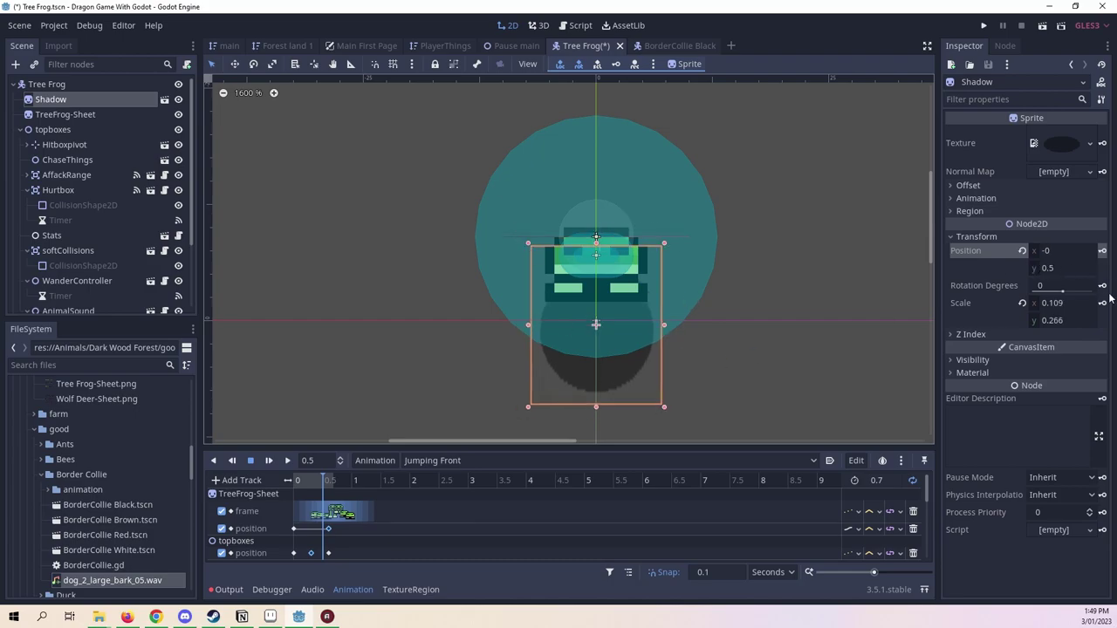
Rewind the Jumping Front animation and play it back.
{"action": "left_click", "coordinate": [329, 482]}
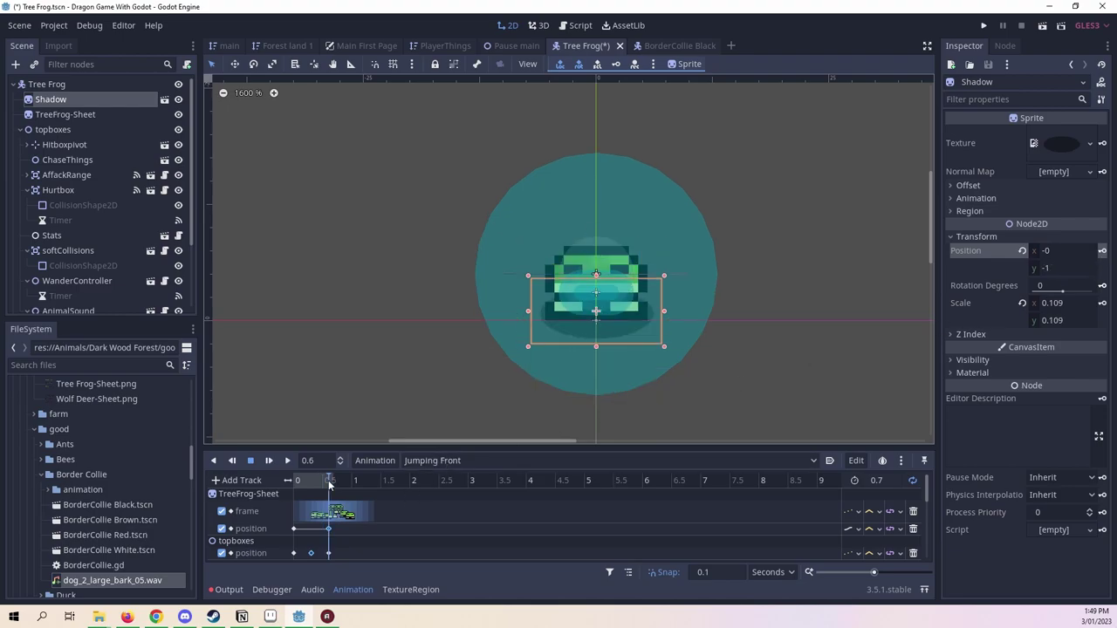
{"action": "left_click_drag", "start_coordinate": [329, 483], "coordinate": [272, 481]}
{"action": "left_click", "coordinate": [289, 461]}
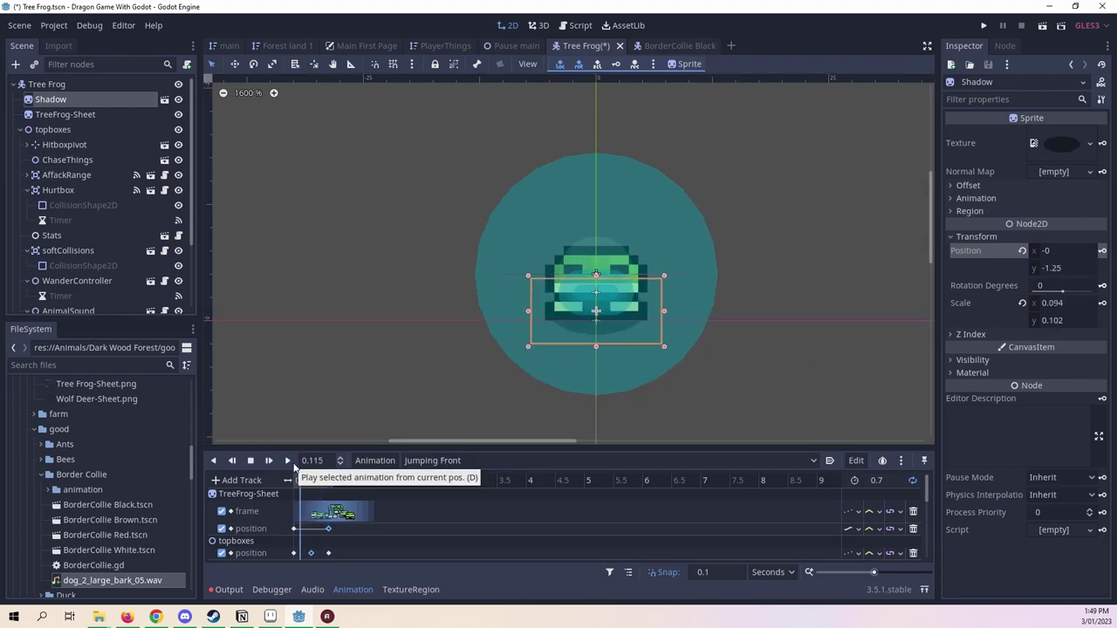
Trim the Shadow at 0.5 s to scale 0.102 × 0.25 at 0, 0, then replay.
{"action": "scroll", "coordinate": [437, 491], "scroll_direction": "down", "scroll_amount": 5}
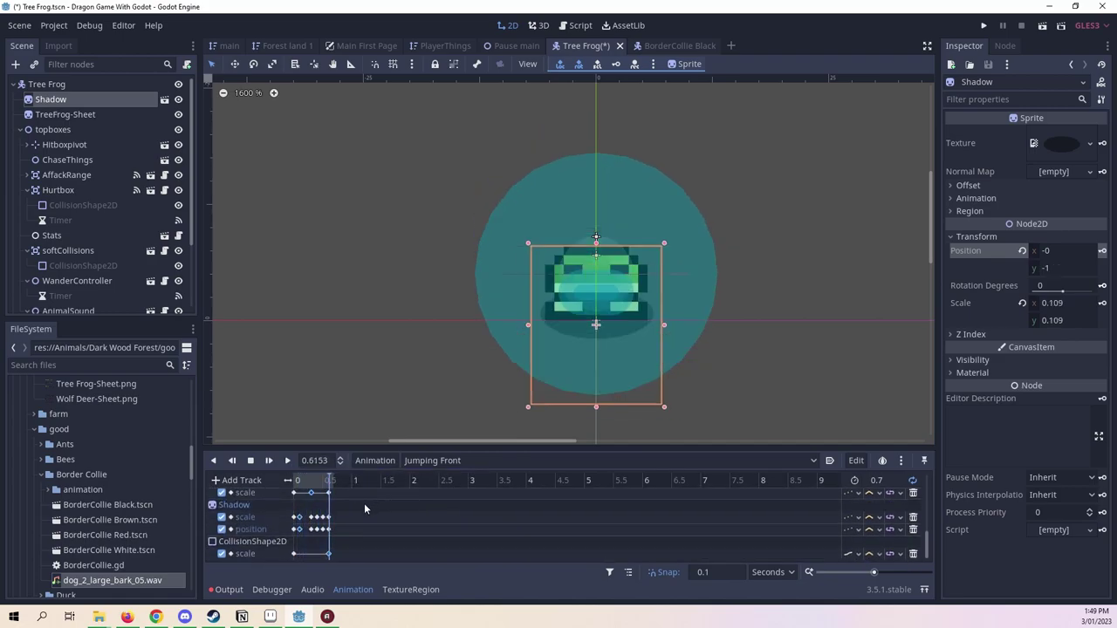
{"action": "scroll", "coordinate": [301, 498], "scroll_direction": "up", "scroll_amount": 2}
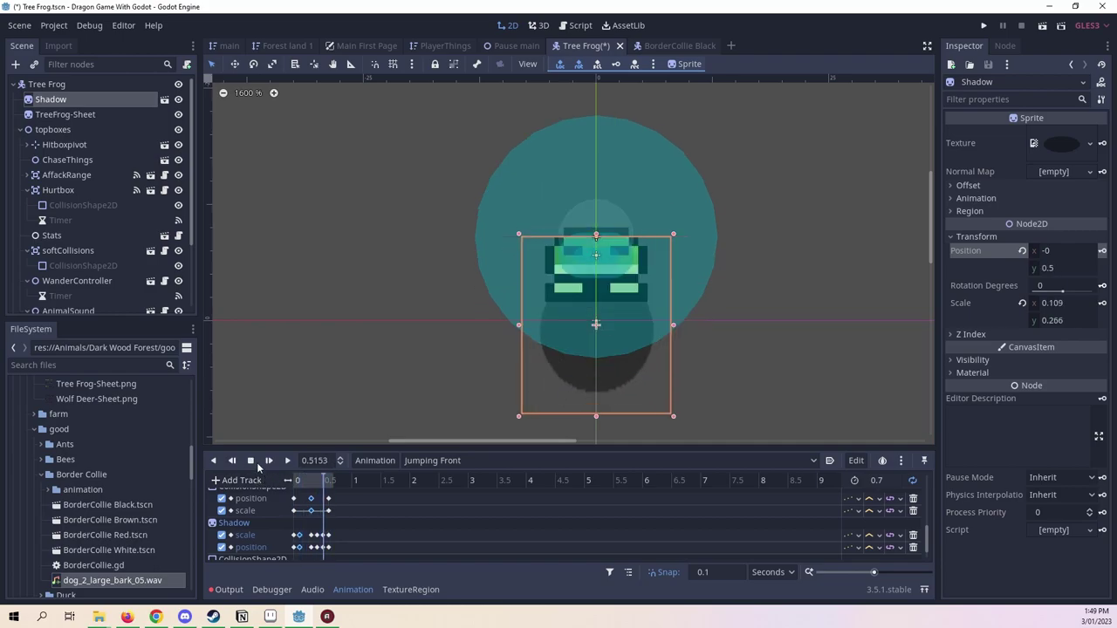
{"action": "left_click", "coordinate": [251, 461]}
{"action": "mouse_move", "coordinate": [314, 481]}
{"action": "left_mouse_down"}
{"action": "mouse_move", "coordinate": [304, 482]}
{"action": "mouse_move", "coordinate": [326, 489]}
{"action": "left_mouse_up"}
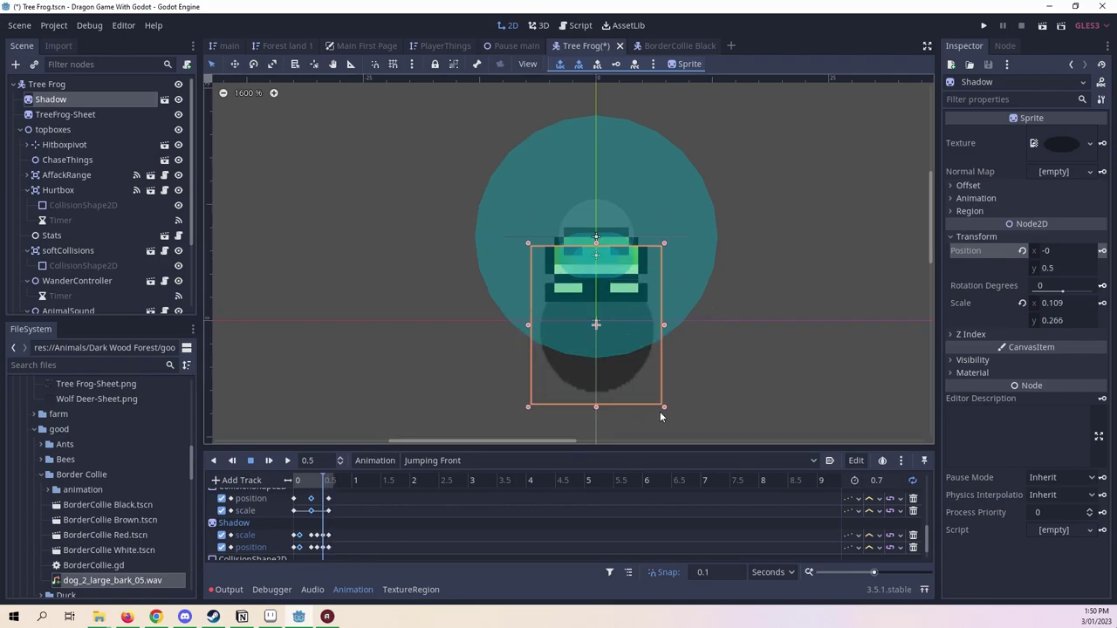
{"action": "left_click_drag", "start_coordinate": [664, 407], "coordinate": [654, 397]}
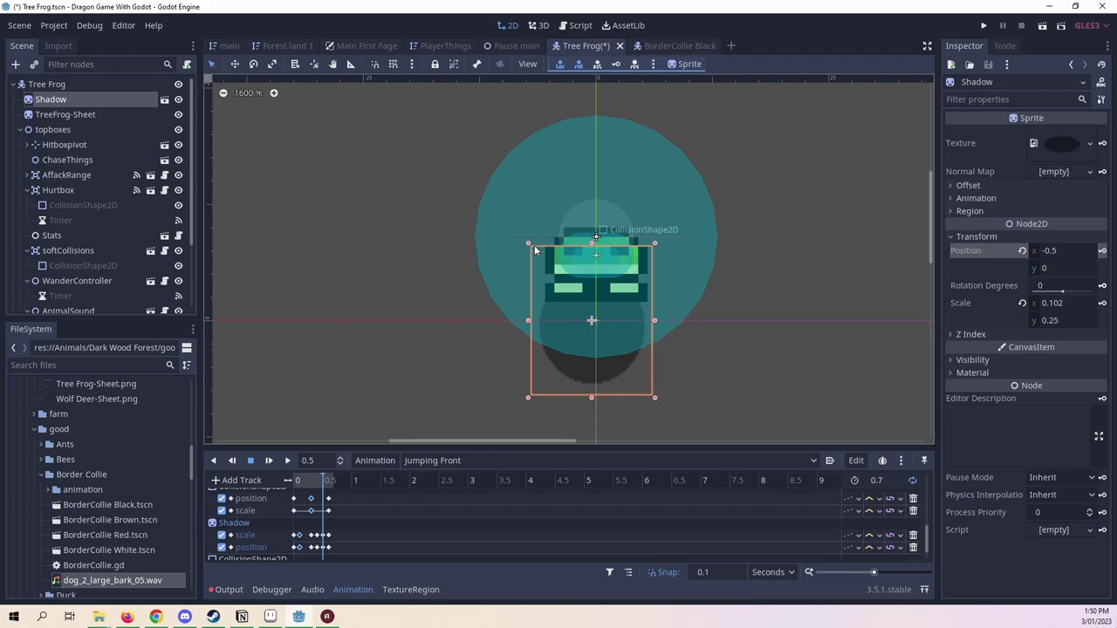
{"action": "left_click_drag", "start_coordinate": [594, 377], "coordinate": [600, 378]}
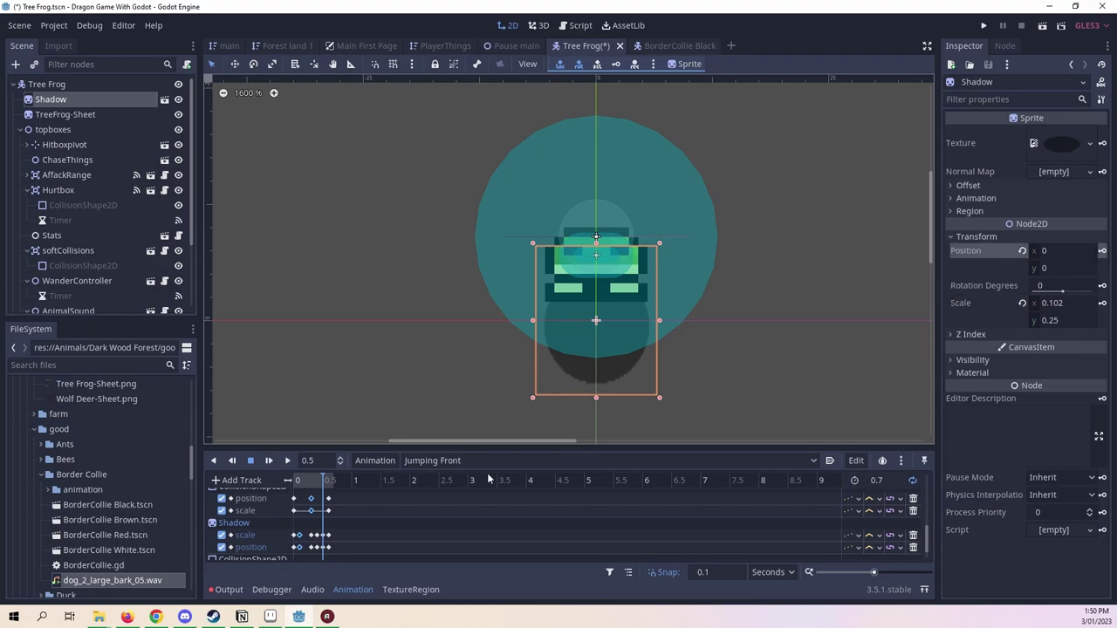
{"action": "left_click", "coordinate": [288, 460]}
{"action": "left_click", "coordinate": [287, 463]}
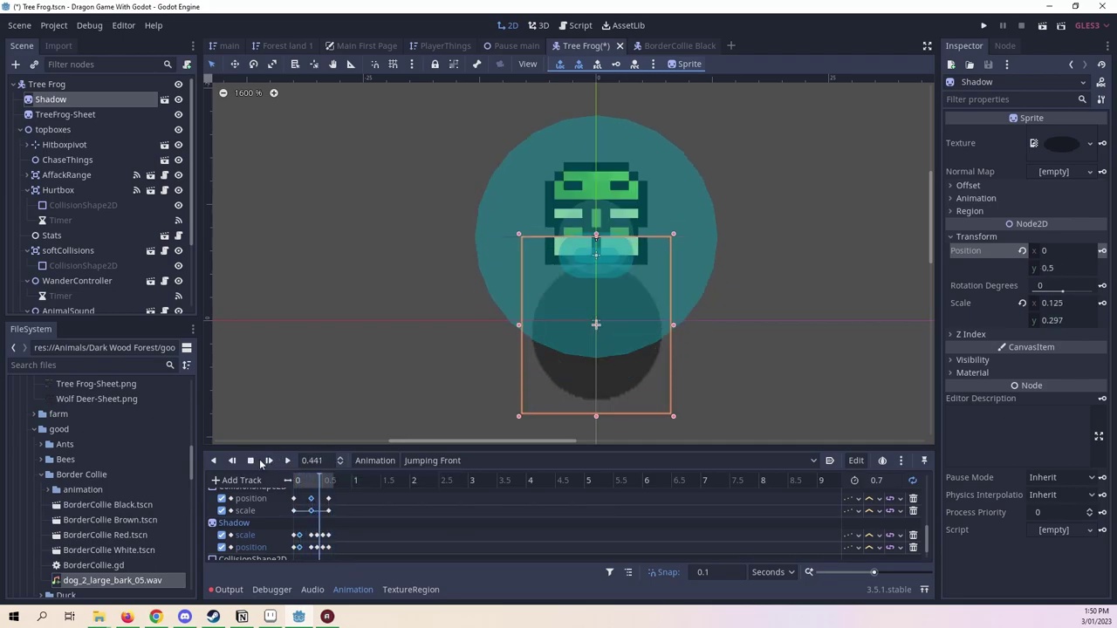
Stop playback and save the Tree Frog scene, keeping Jumping Front selected.
{"action": "key", "text": "s"}
{"action": "key", "text": "ctrl+s"}
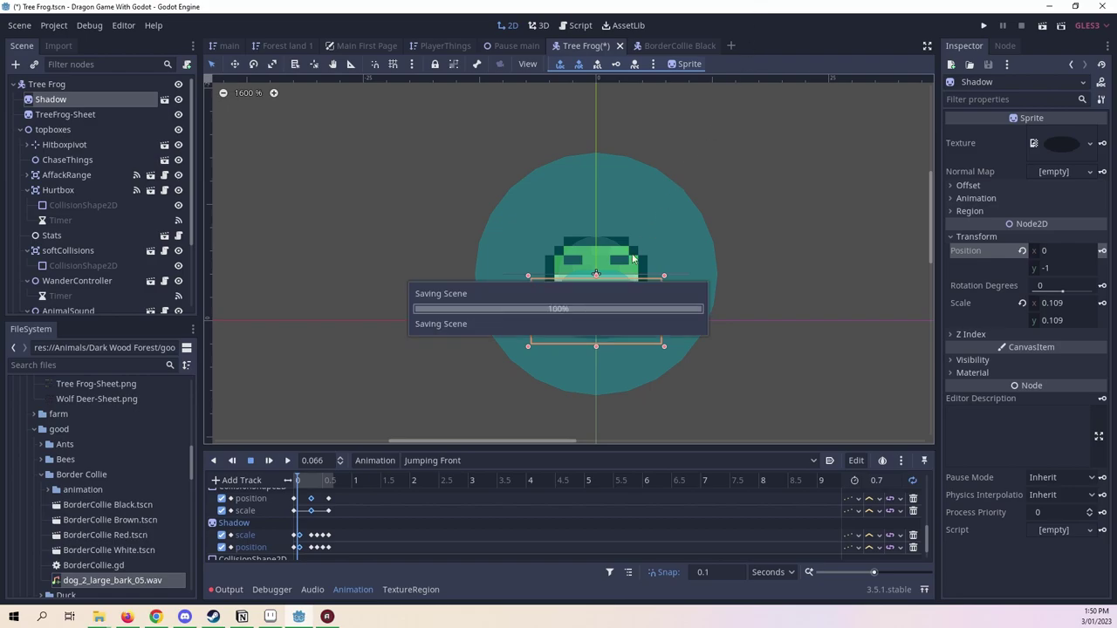
{"action": "left_click", "coordinate": [485, 460]}
{"action": "left_click", "coordinate": [485, 459]}
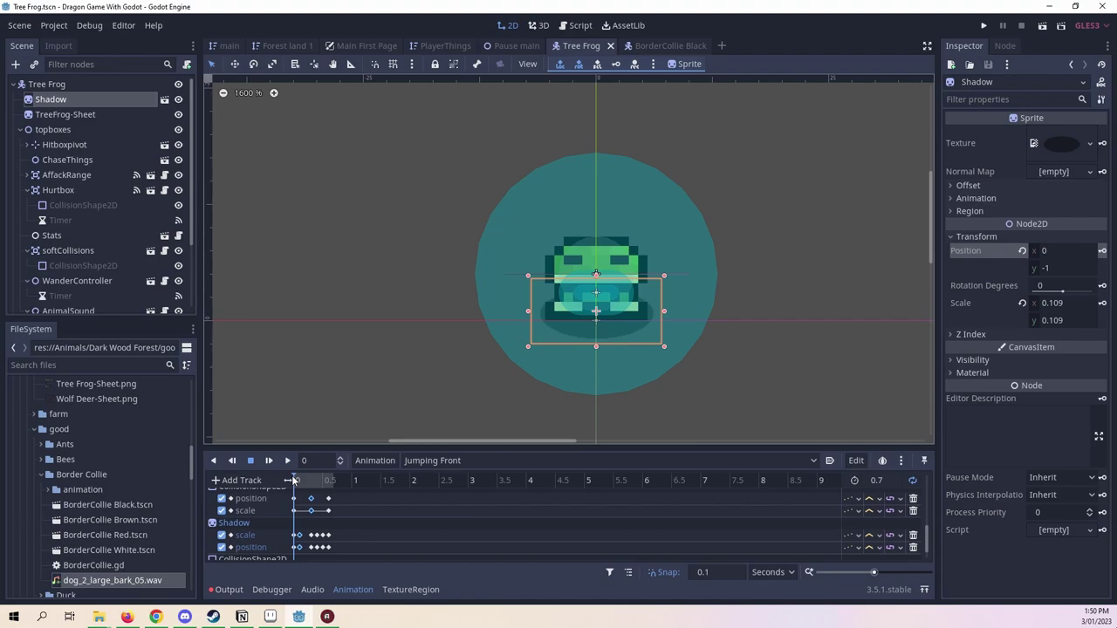
Replay the Jumping Front animation twice, then review the scene's animation list.
{"action": "scroll", "coordinate": [409, 496], "scroll_direction": "up", "scroll_amount": 4}
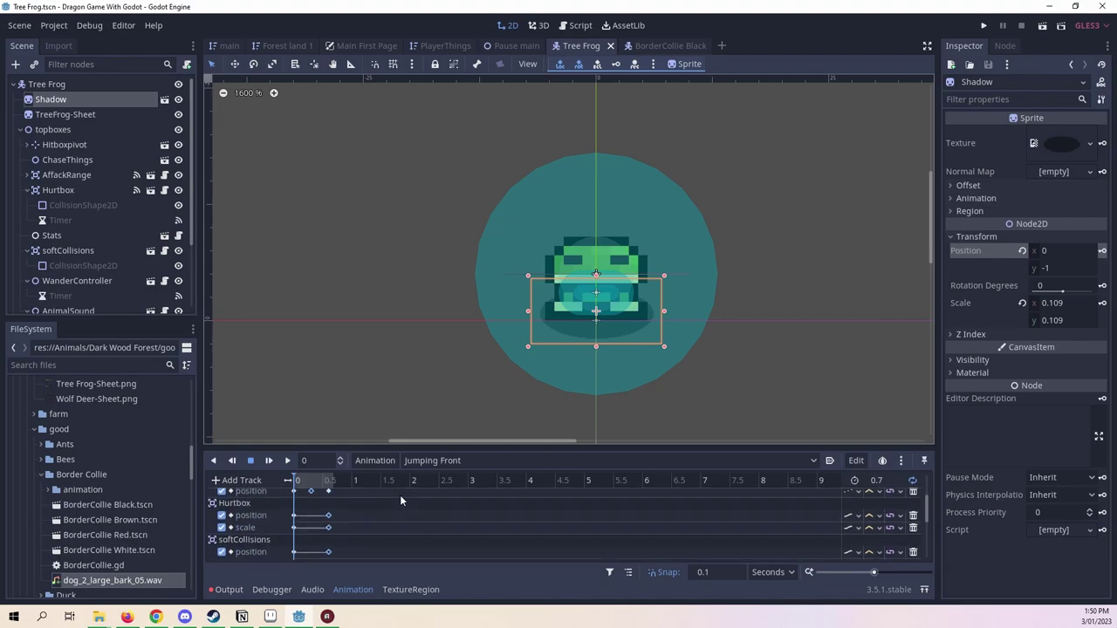
{"action": "scroll", "coordinate": [400, 495], "scroll_direction": "up", "scroll_amount": 3}
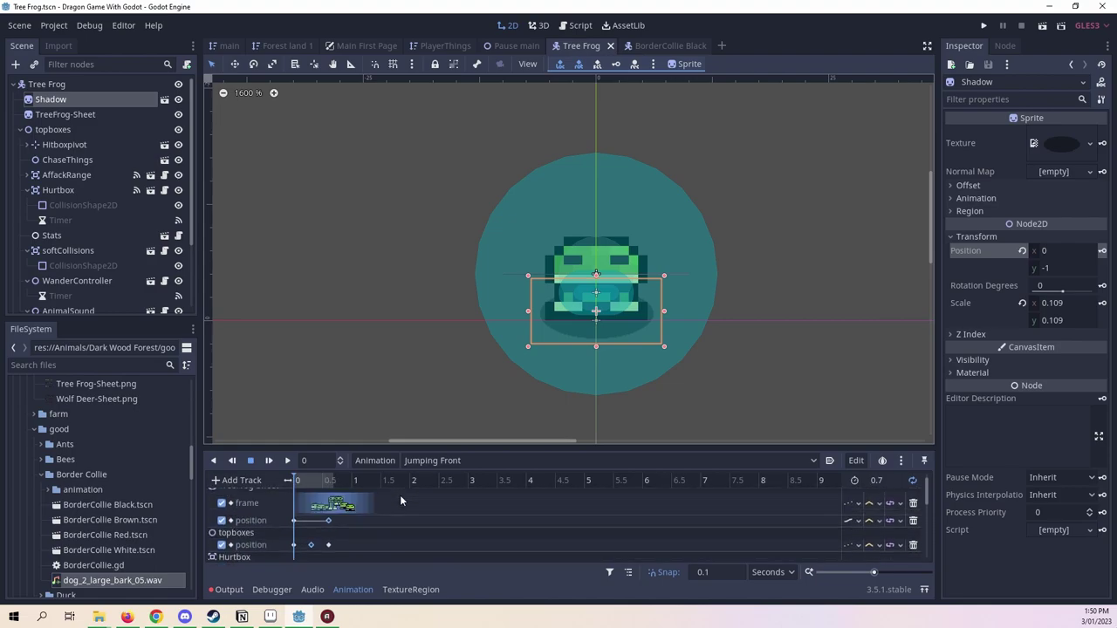
{"action": "left_click_drag", "start_coordinate": [302, 484], "coordinate": [328, 479]}
{"action": "left_click", "coordinate": [288, 460]}
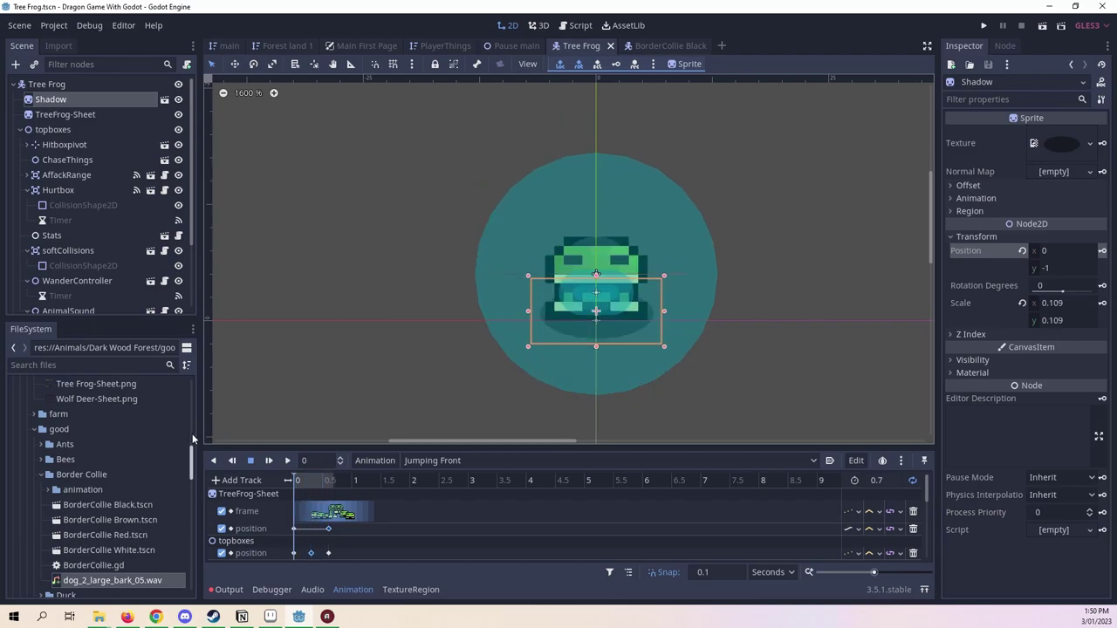
{"action": "left_click", "coordinate": [287, 460]}
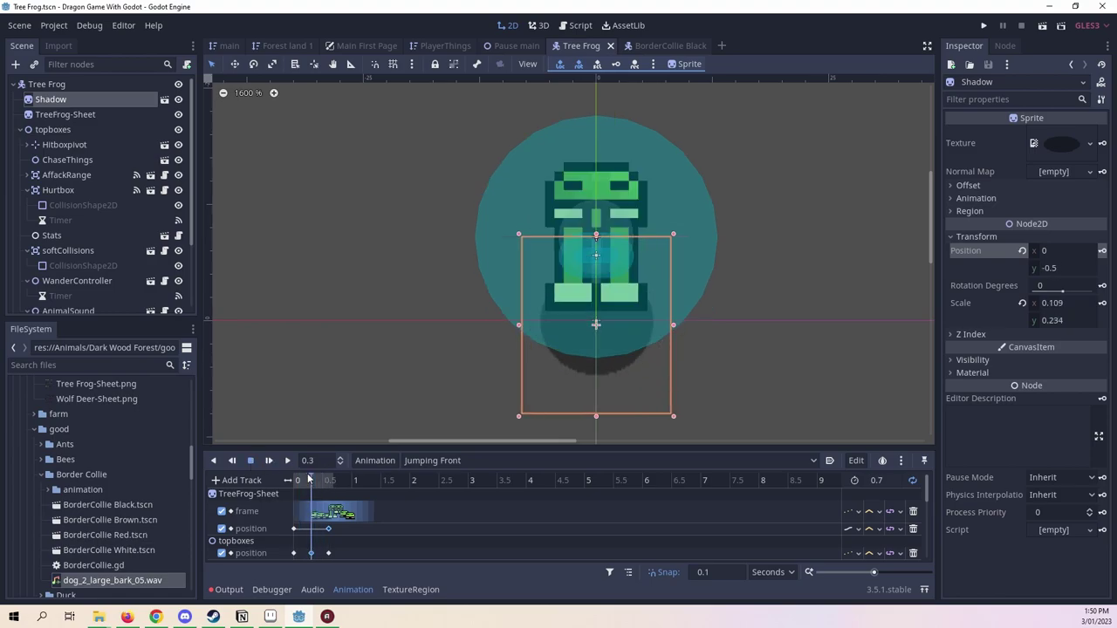
{"action": "left_click", "coordinate": [437, 460]}
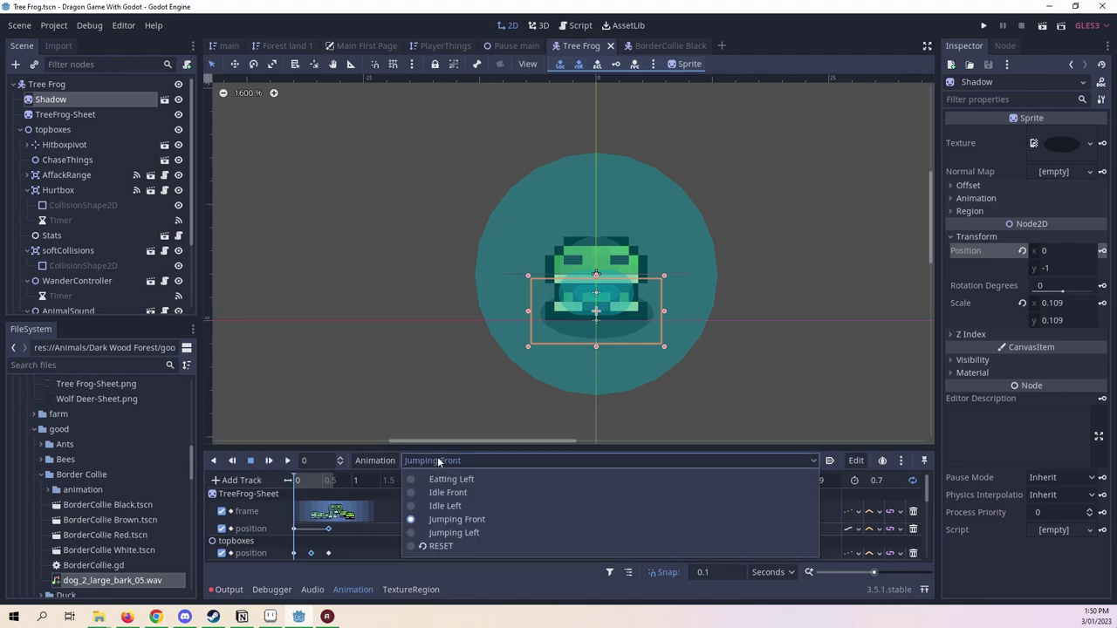
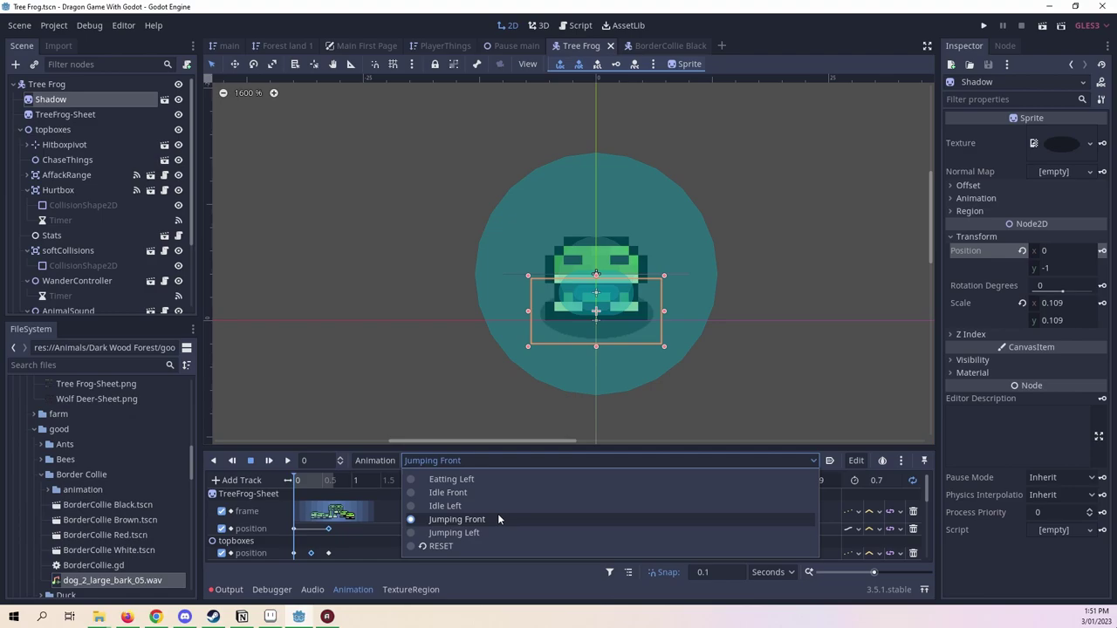
Look through the existing animations in the list without changing the selection.
{"action": "left_click", "coordinate": [501, 459]}
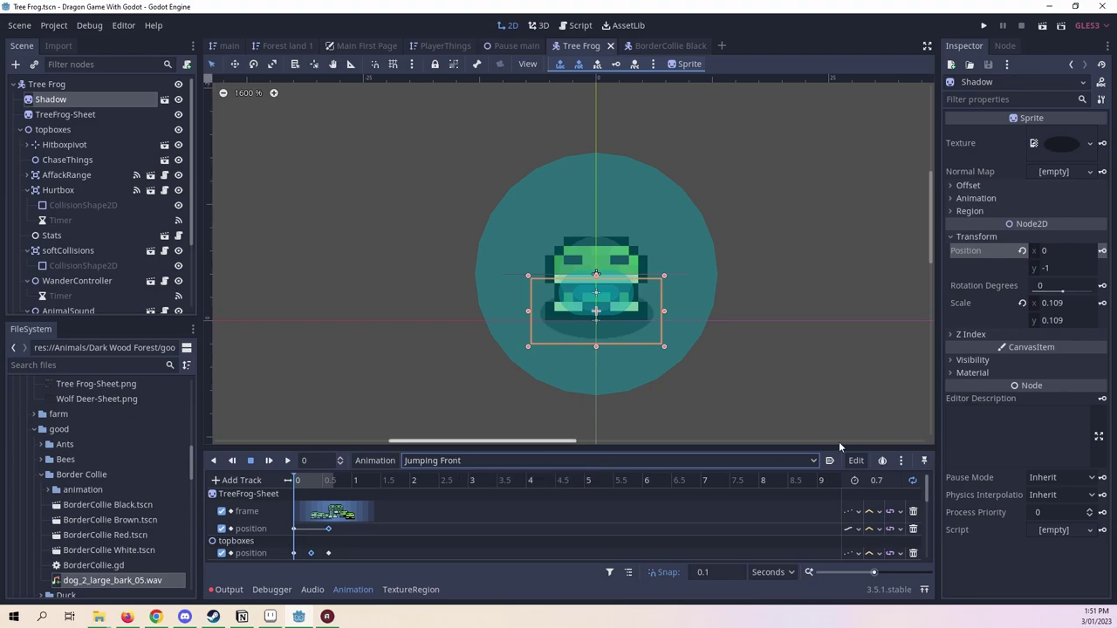
{"action": "left_click", "coordinate": [729, 464]}
{"action": "left_click", "coordinate": [727, 463]}
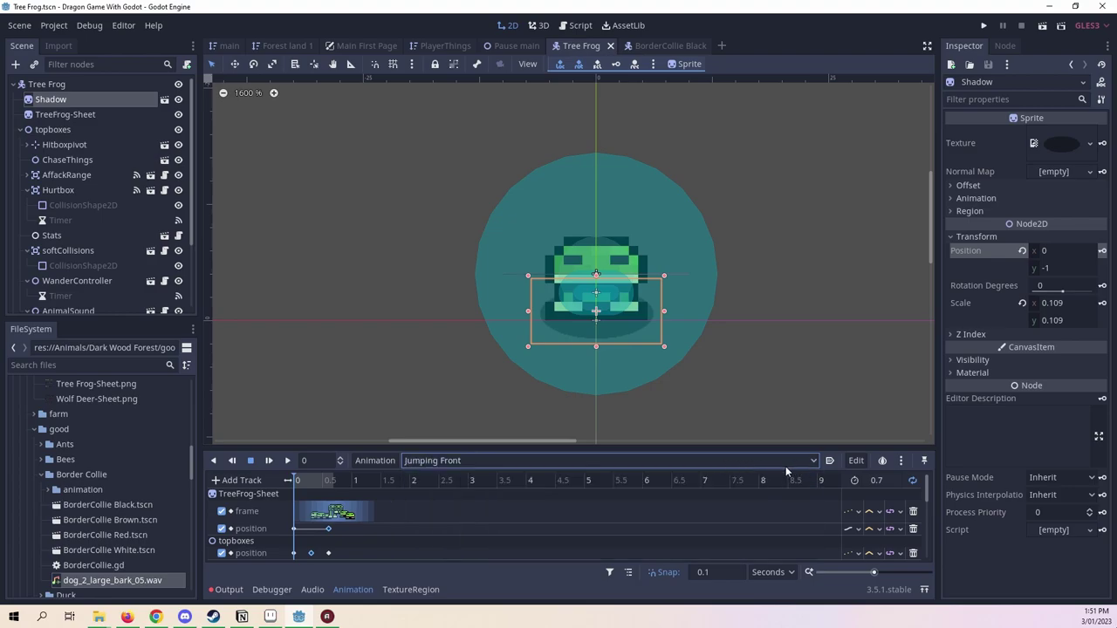
{"action": "left_click", "coordinate": [732, 460]}
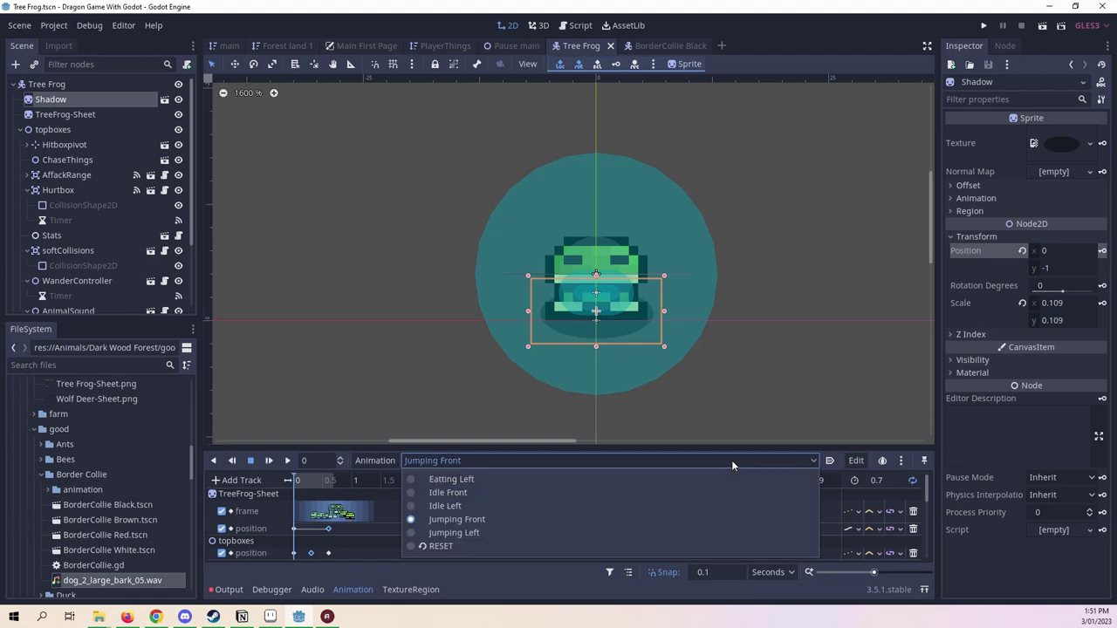
{"action": "left_click", "coordinate": [733, 459]}
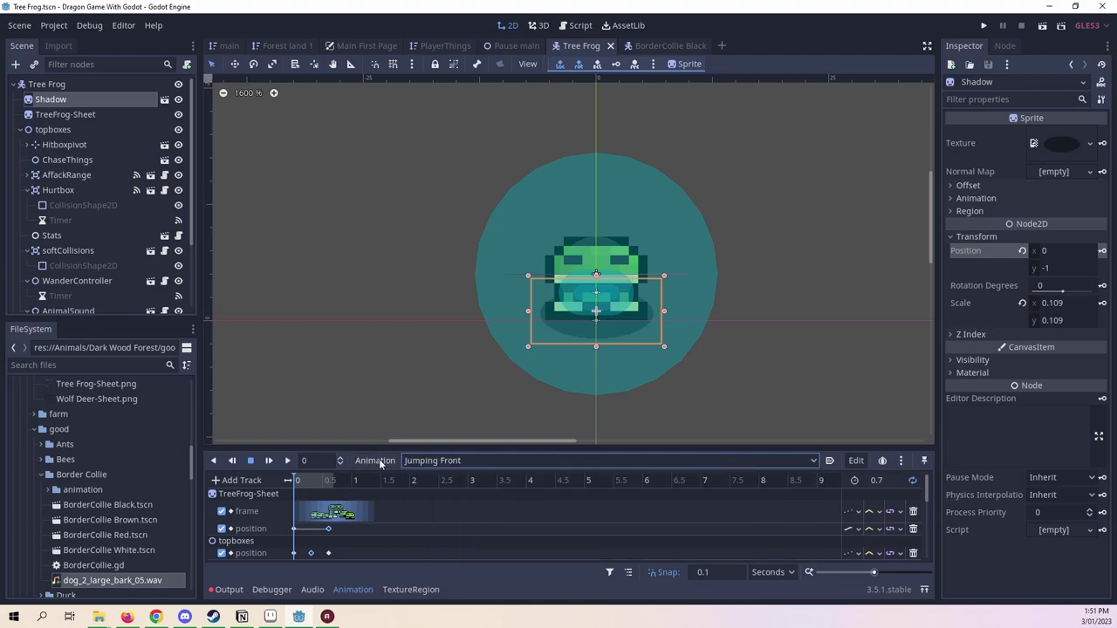
Play Jumping Front once, then switch to the Idle Front animation.
{"action": "left_click", "coordinate": [287, 461]}
{"action": "left_click", "coordinate": [542, 460]}
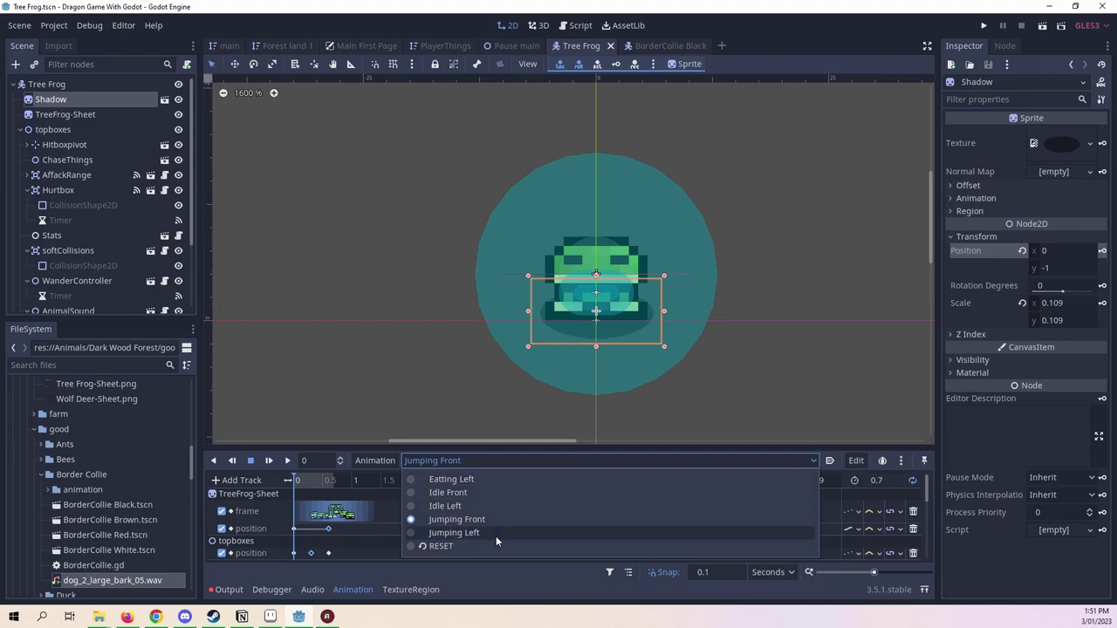
{"action": "left_click", "coordinate": [485, 493]}
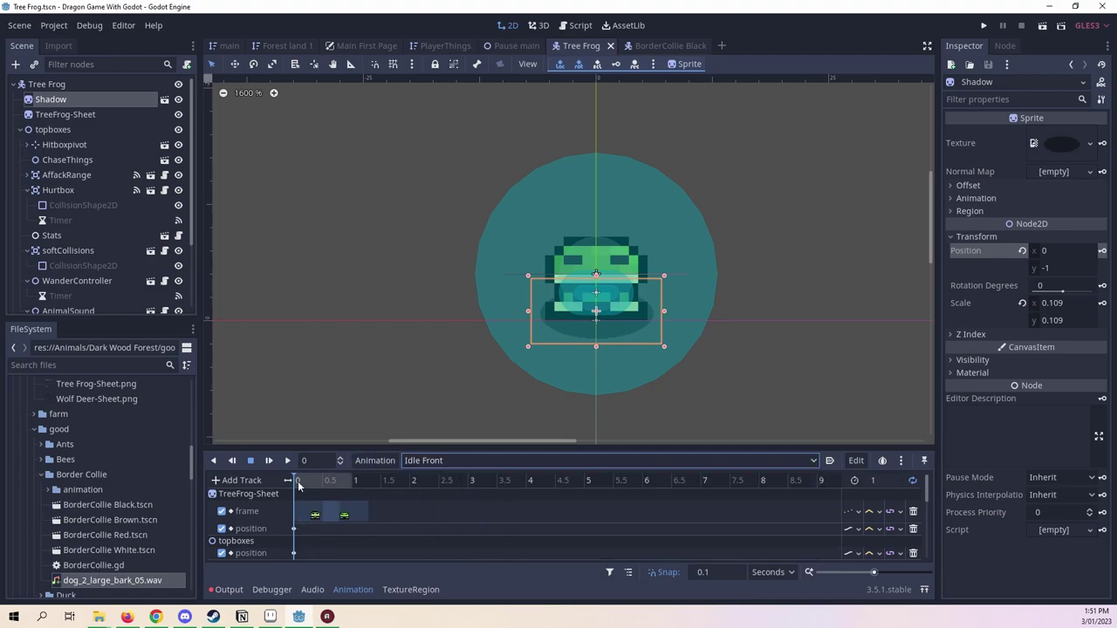
Duplicate Idle Front as a new animation named 'Eatting Front'.
{"action": "left_click", "coordinate": [377, 461]}
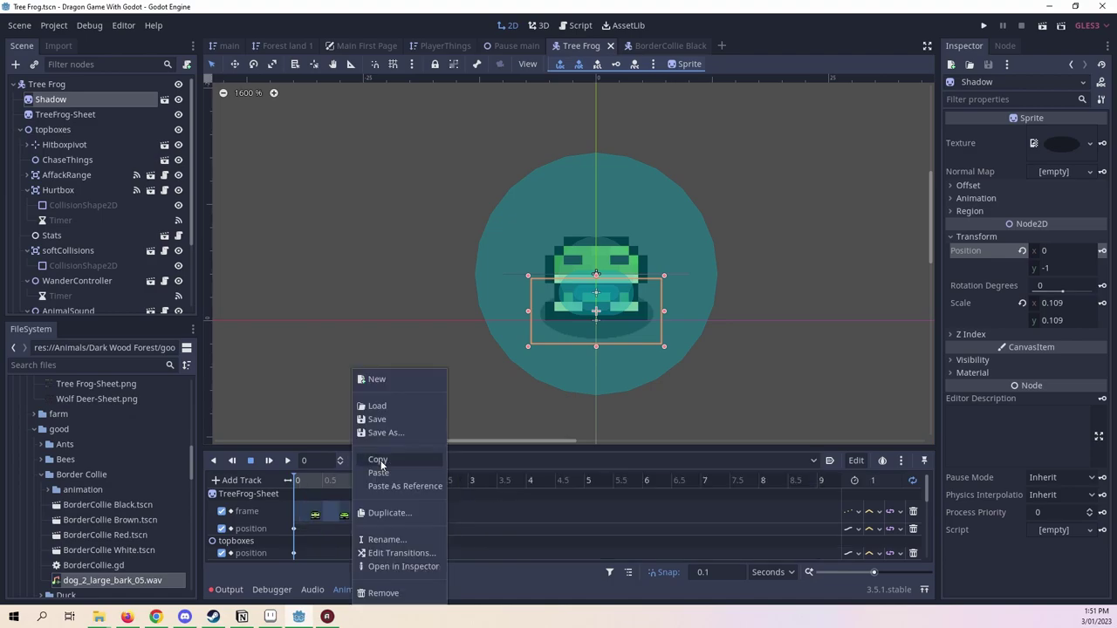
{"action": "left_click", "coordinate": [389, 513]}
{"action": "left_click", "coordinate": [594, 307]}
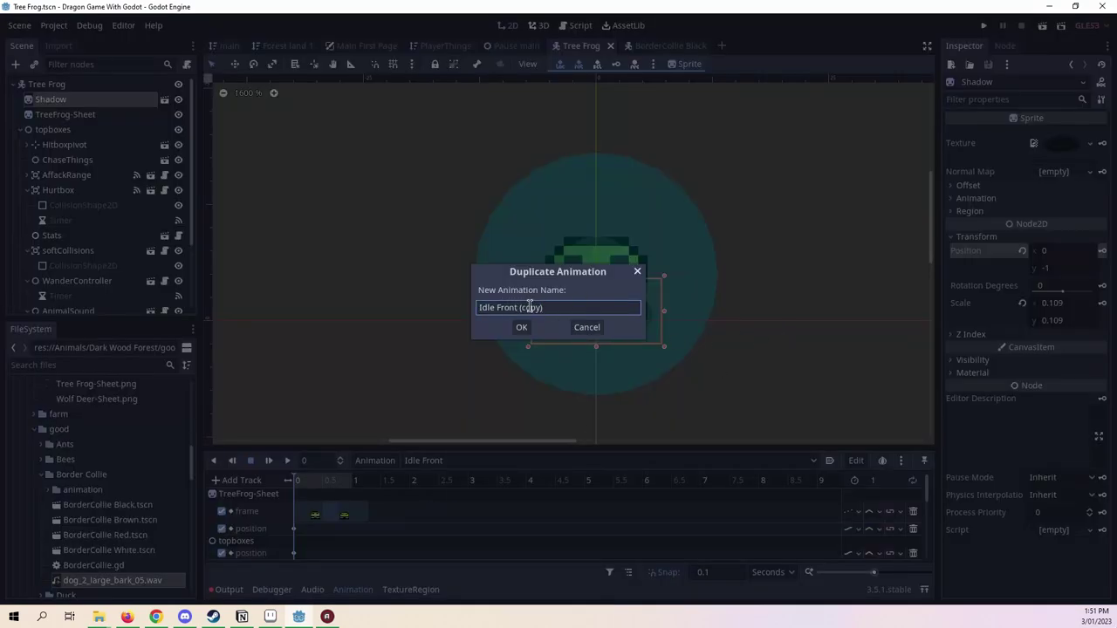
{"action": "left_click_drag", "start_coordinate": [597, 307], "coordinate": [468, 307]}
{"action": "key", "text": "BackSpace"}
{"action": "type", "text": "Eatting Front"}
{"action": "left_click", "coordinate": [523, 327]}
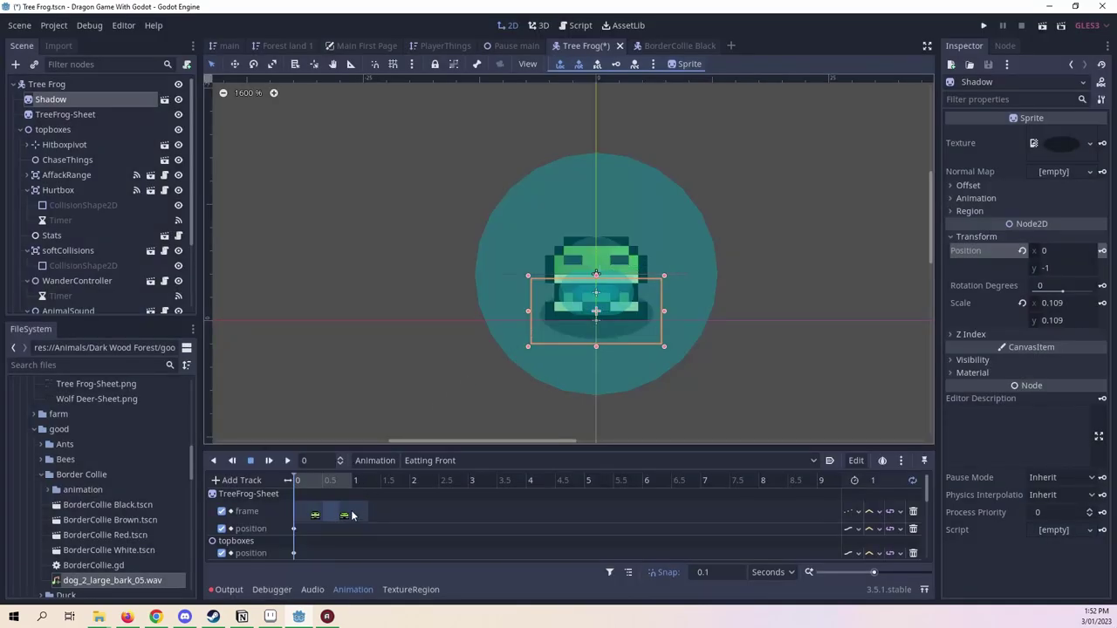
Delete all keys on Eatting Front's frame track.
{"action": "left_click", "coordinate": [355, 480]}
{"action": "left_click_drag", "start_coordinate": [456, 515], "coordinate": [328, 496]}
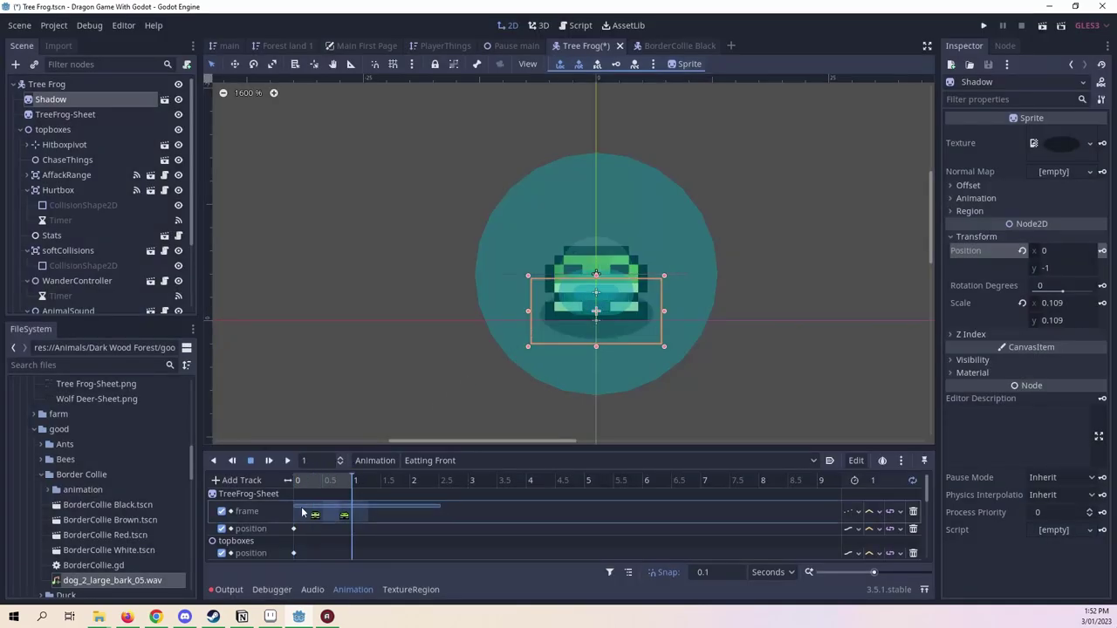
{"action": "key", "text": "Delete"}
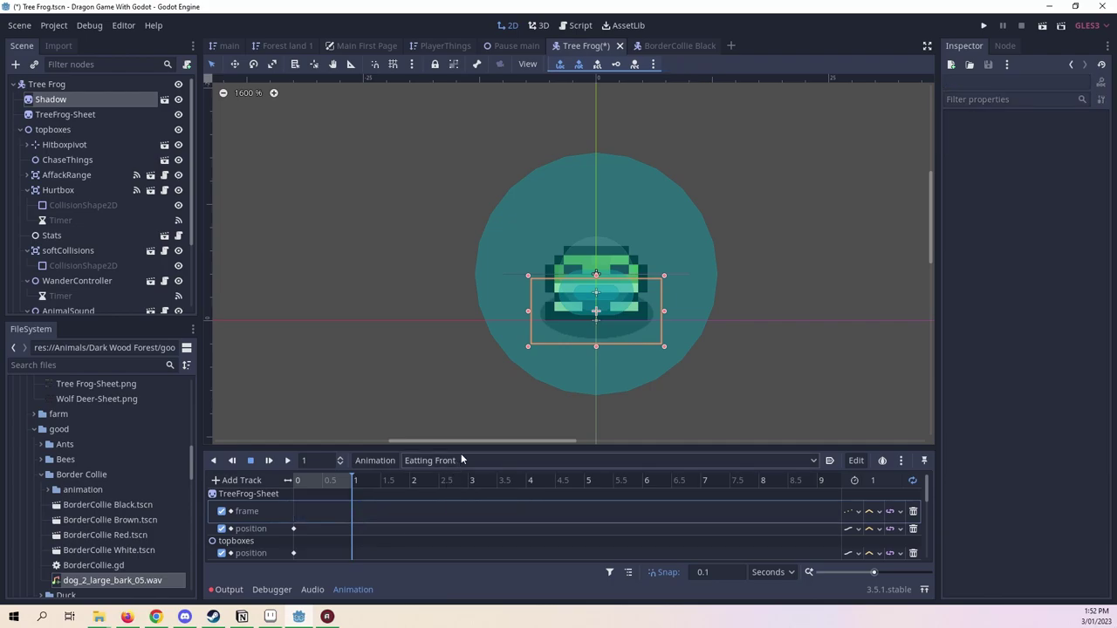
Save the Tree Frog scene, rewind the playhead to 0, and load Idle Left.
{"action": "left_click", "coordinate": [460, 456]}
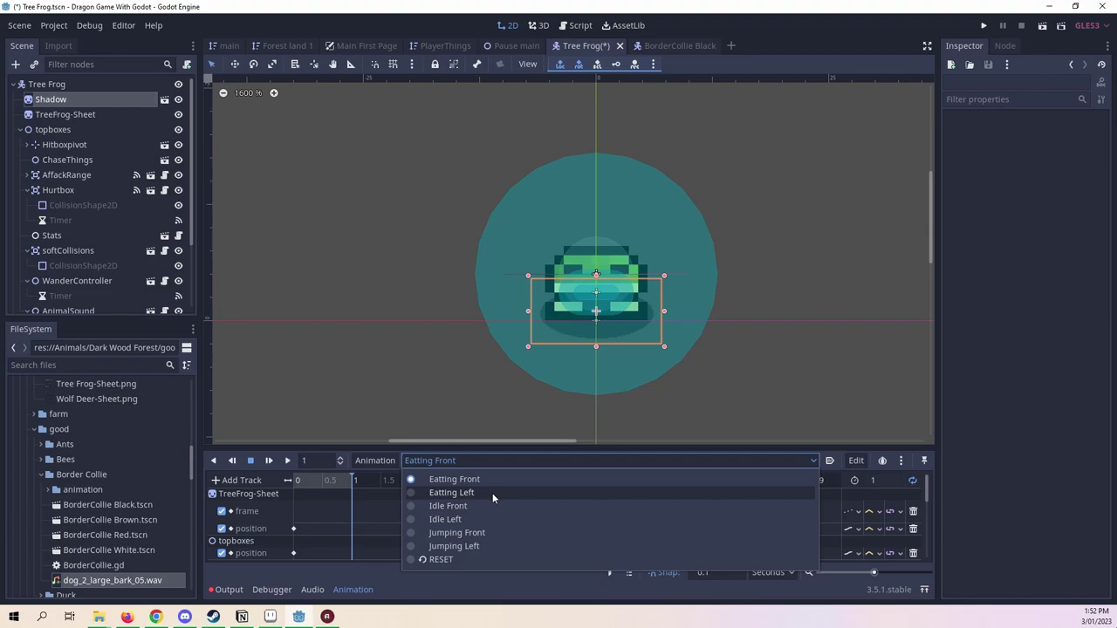
{"action": "key", "text": "ctrl+z"}
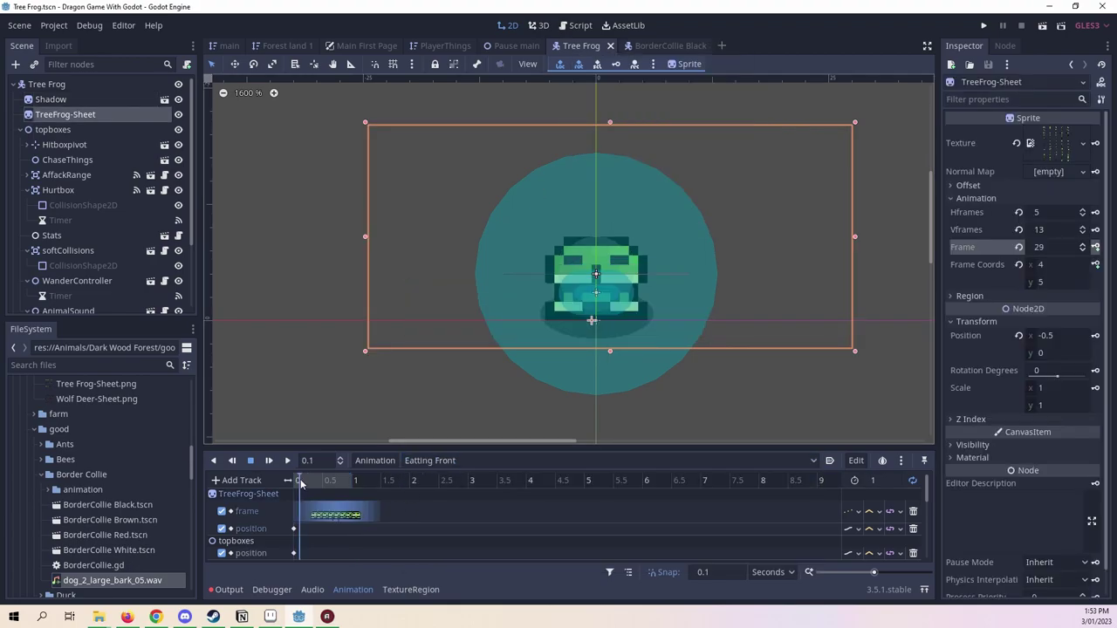
{"action": "left_click_drag", "start_coordinate": [347, 485], "coordinate": [241, 483]}
{"action": "left_click", "coordinate": [374, 460]}
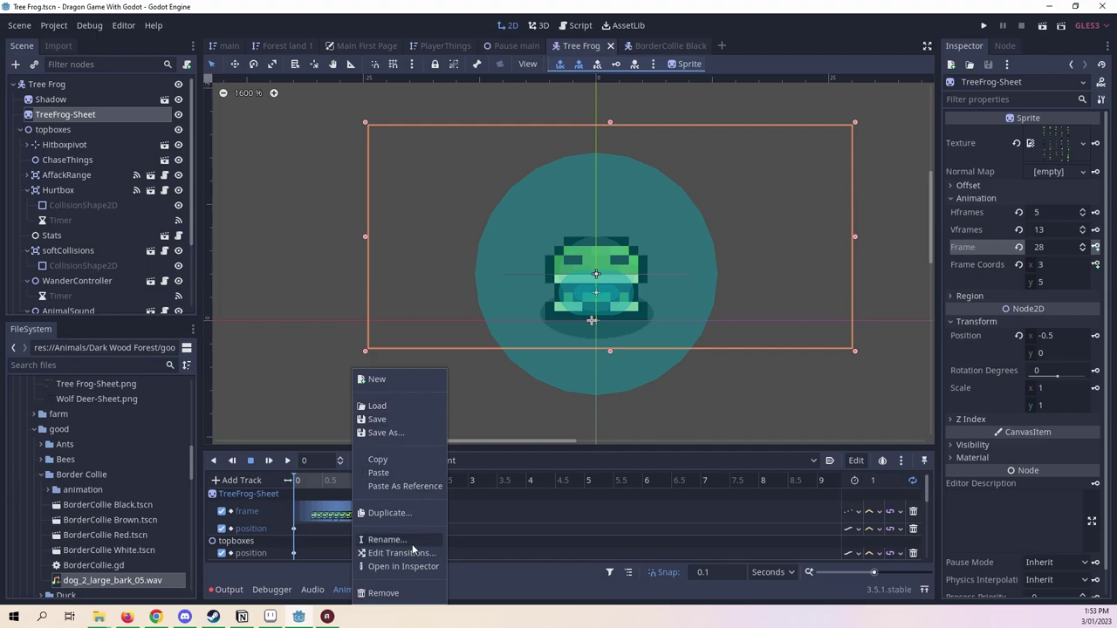
{"action": "left_click", "coordinate": [506, 460]}
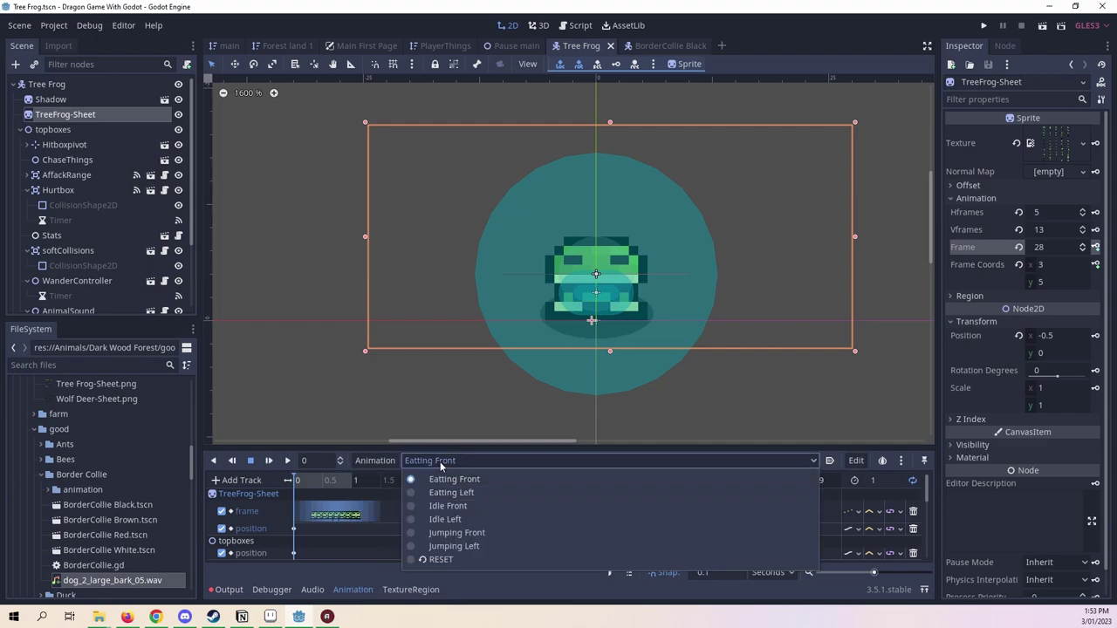
{"action": "left_click", "coordinate": [501, 520]}
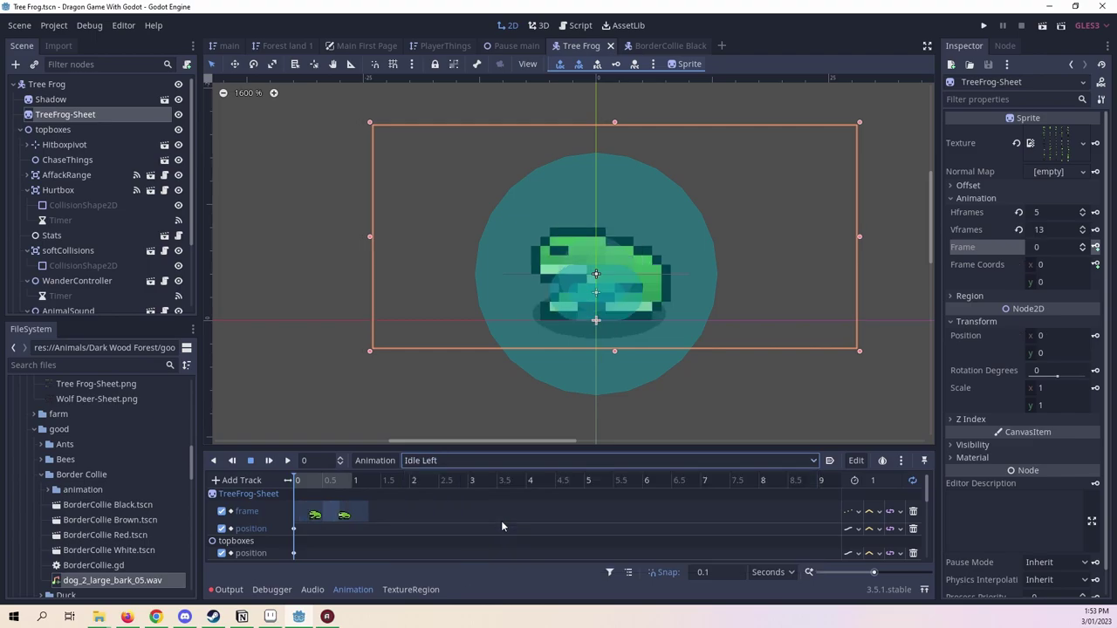
Duplicate Idle Left as a new animation named 'Idle Right'.
{"action": "left_click", "coordinate": [341, 482]}
{"action": "left_click", "coordinate": [374, 460]}
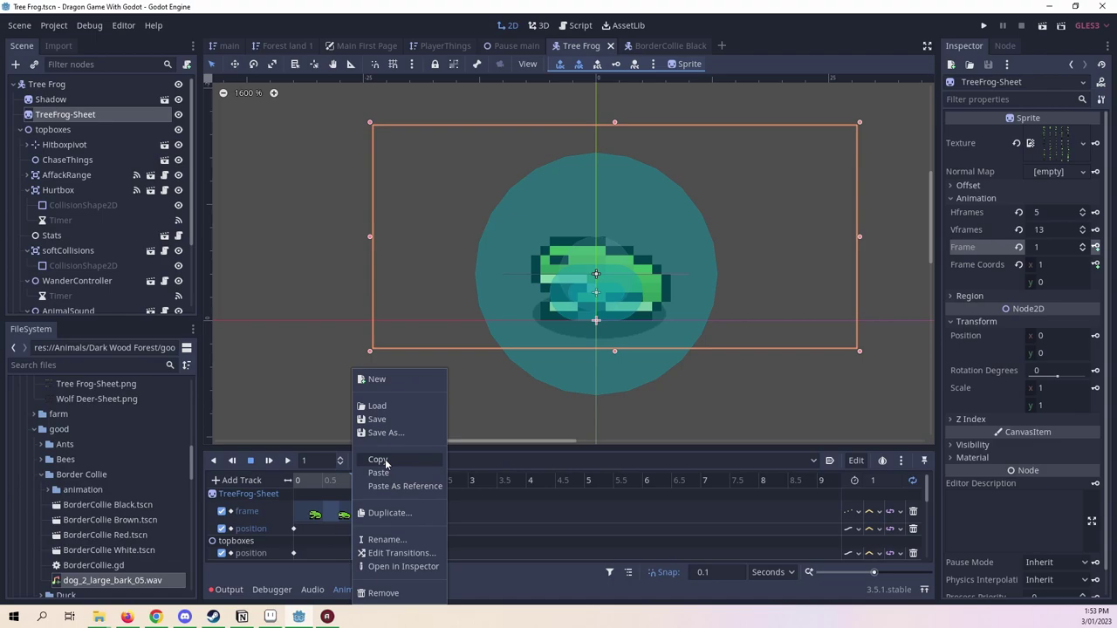
{"action": "left_click", "coordinate": [389, 515]}
{"action": "type", "text": "Idle Right"}
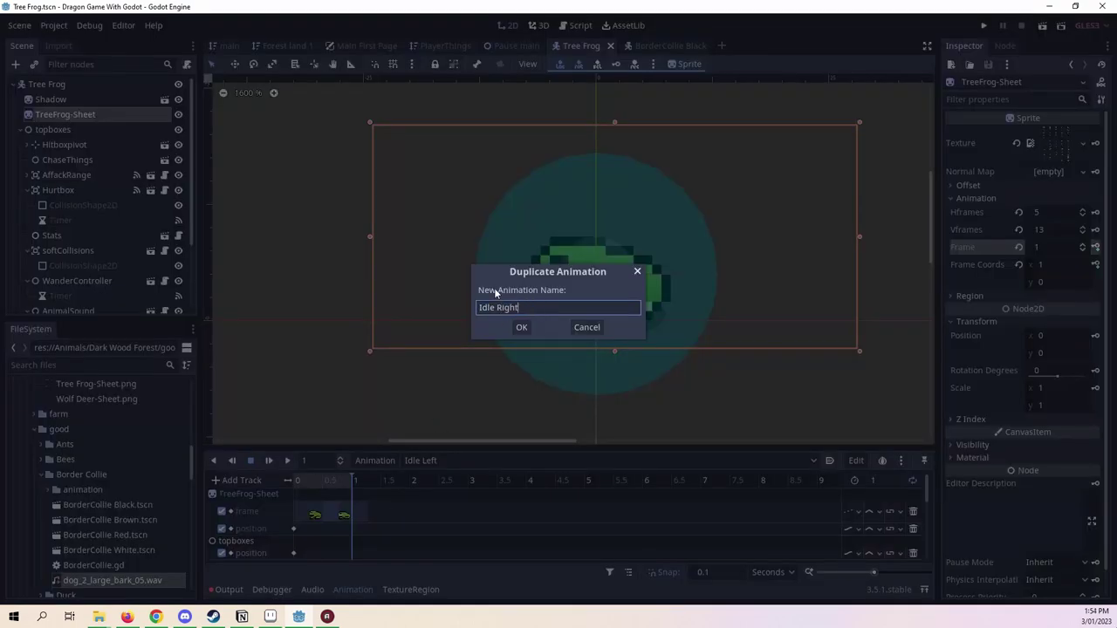
{"action": "left_click", "coordinate": [523, 328]}
Clear Idle Right's frame track keys, rewind to 0, and select the TreeFrog-Sheet node.
{"action": "left_click_drag", "start_coordinate": [425, 511], "coordinate": [294, 525]}
{"action": "key", "text": "Delete"}
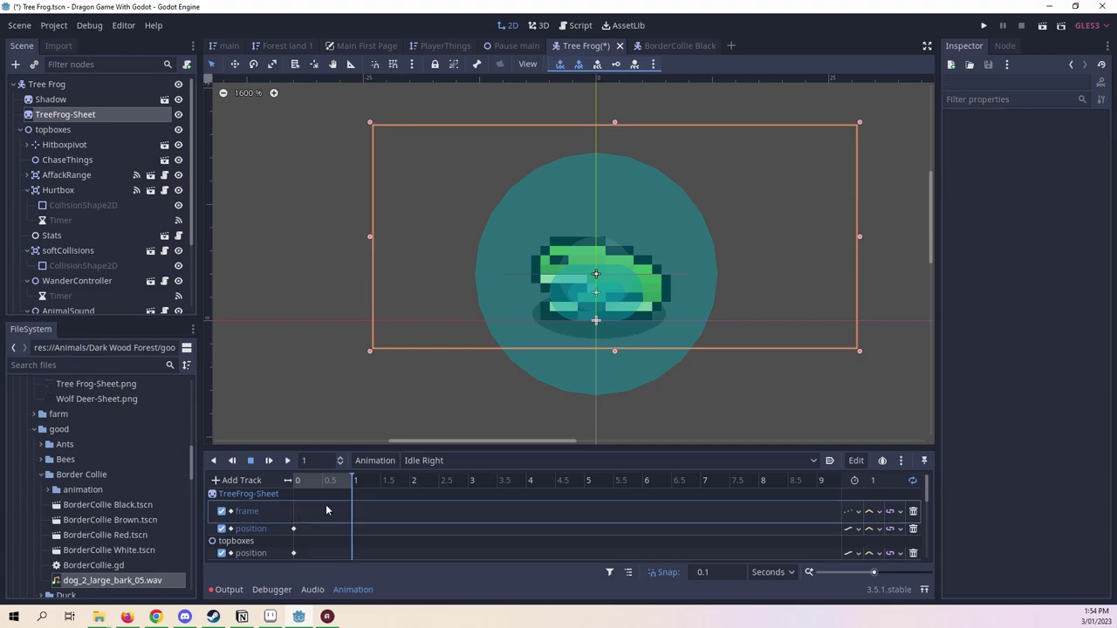
{"action": "left_click_drag", "start_coordinate": [355, 480], "coordinate": [294, 480]}
{"action": "left_click", "coordinate": [87, 116]}
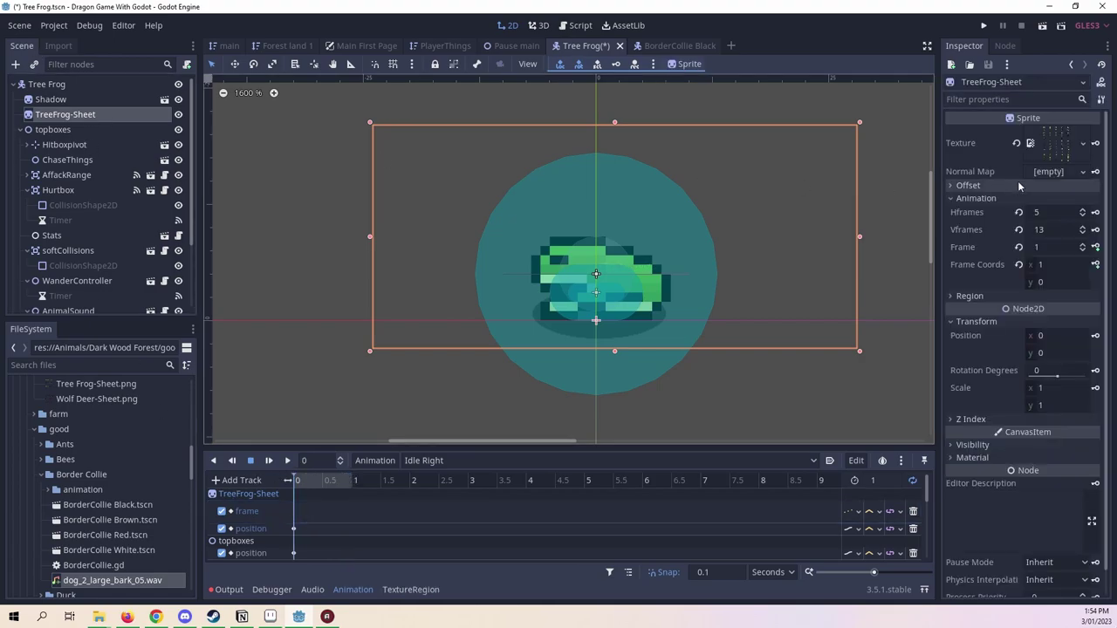
Load the Idle Right animation for editing.
{"action": "left_click", "coordinate": [501, 459]}
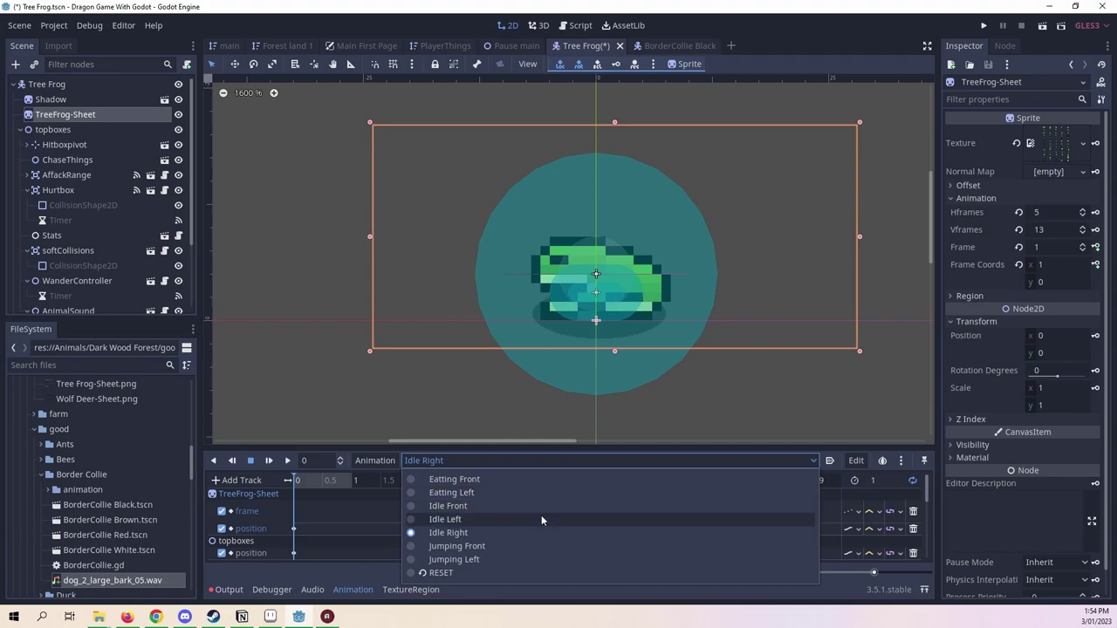
{"action": "left_click", "coordinate": [541, 480]}
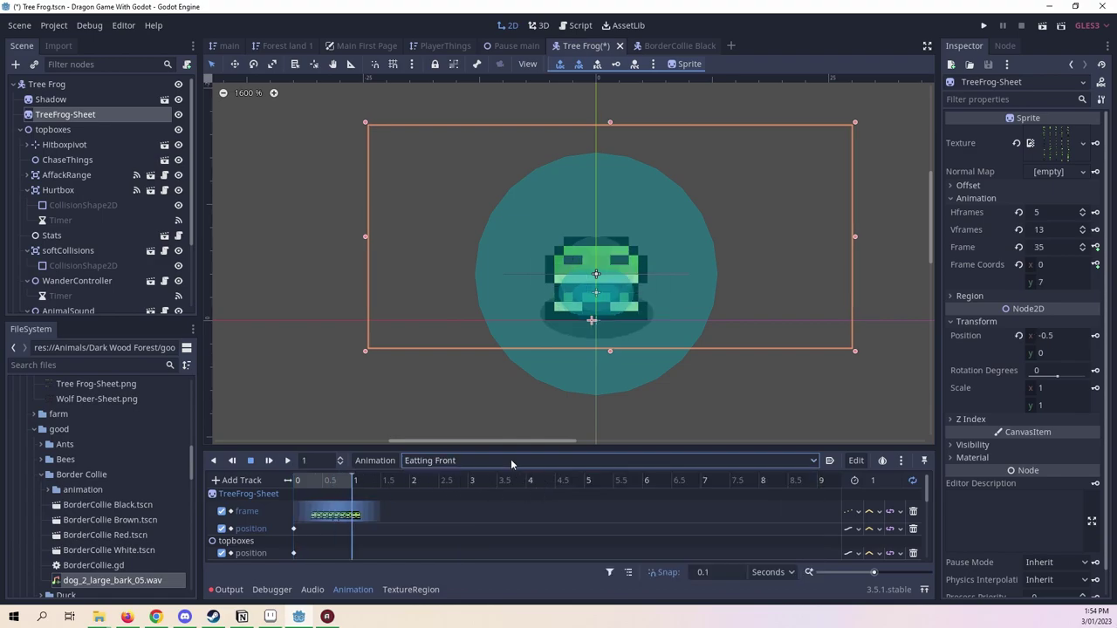
{"action": "left_click", "coordinate": [510, 460]}
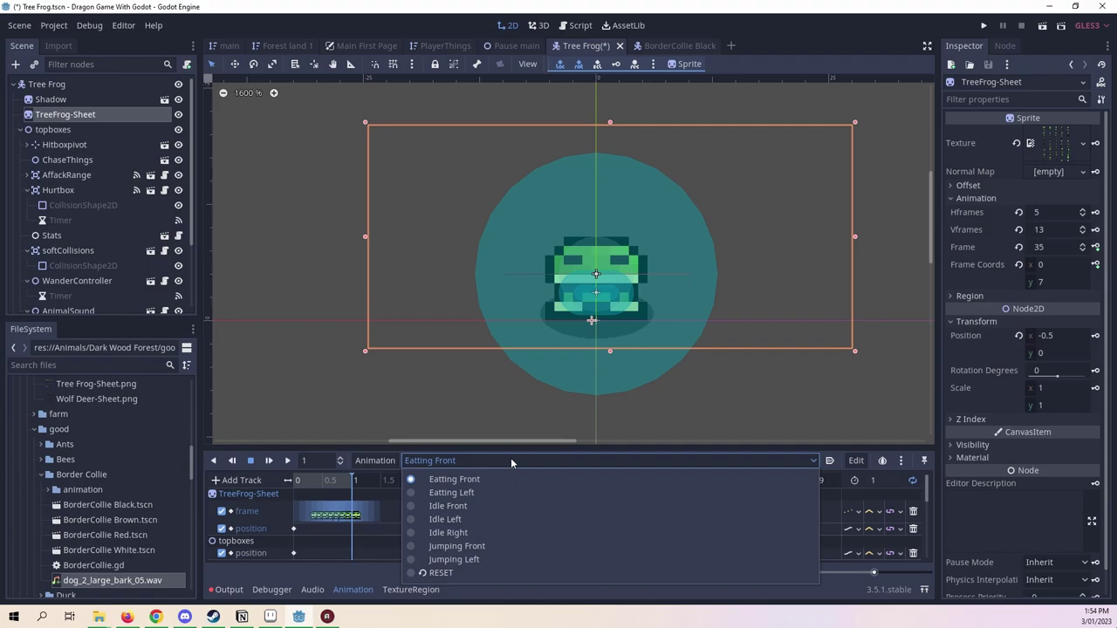
{"action": "left_click", "coordinate": [522, 533]}
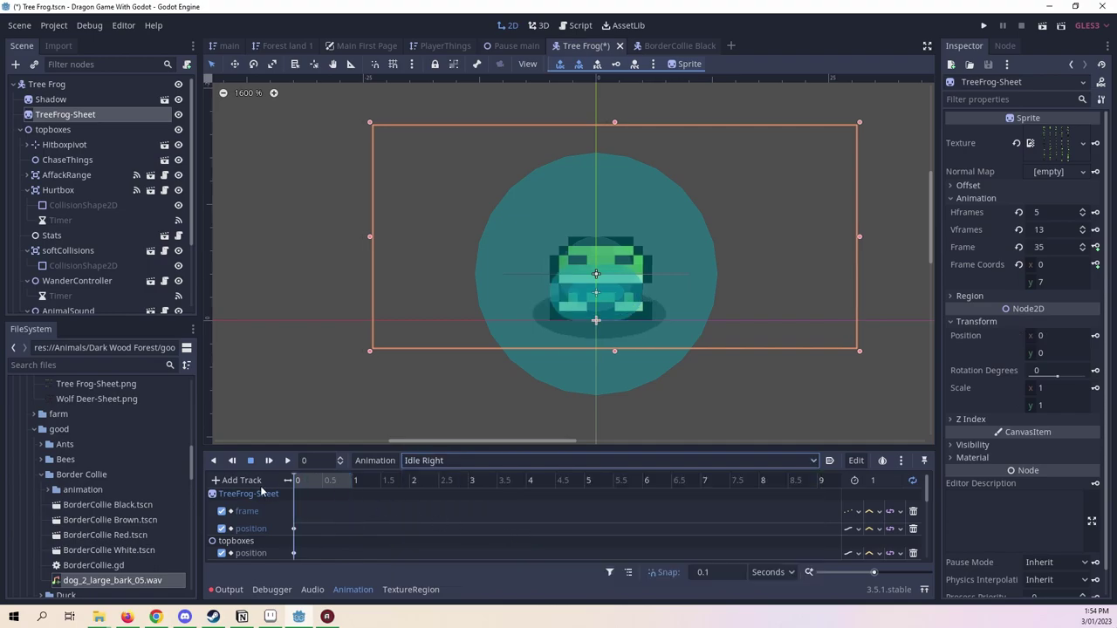
Show frame 36, shift the sprite to x -3, and key its position at 0.
{"action": "left_click", "coordinate": [1083, 245]}
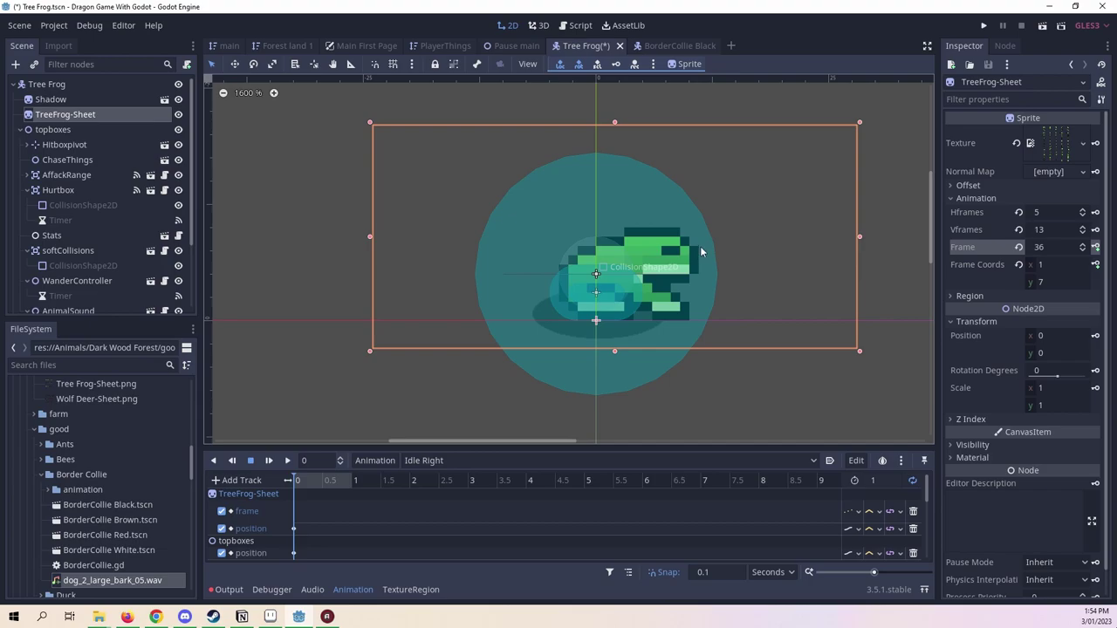
{"action": "middle_click_drag", "start_coordinate": [700, 246], "coordinate": [664, 247]}
{"action": "key", "text": "Left"}
{"action": "key", "text": "Left"}
{"action": "key", "text": "Left"}
{"action": "key", "text": "Left"}
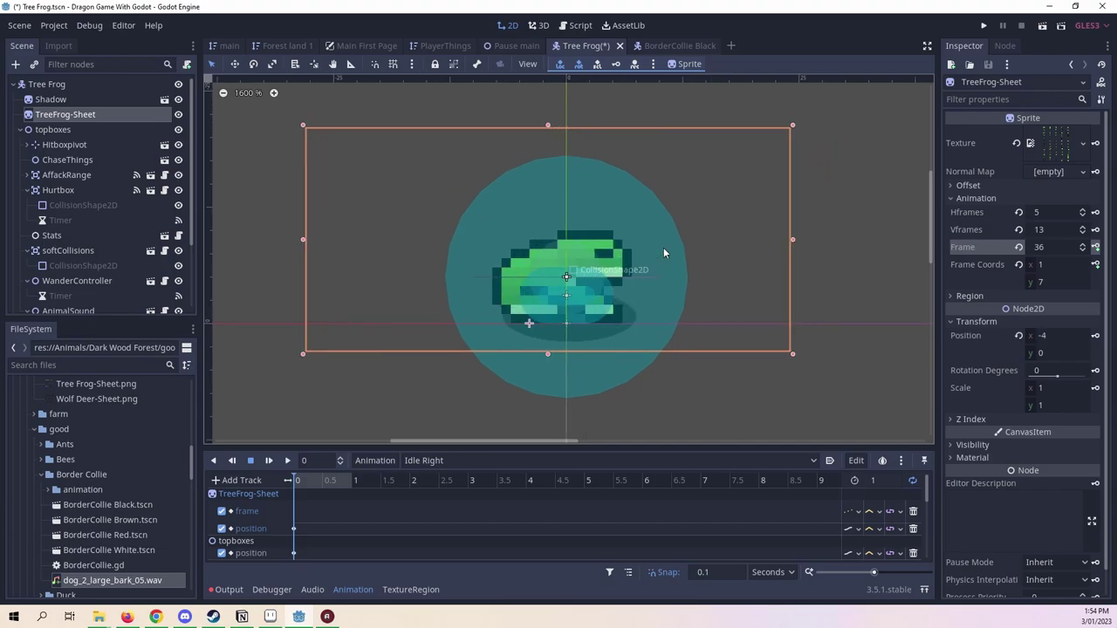
{"action": "key", "text": "Right"}
{"action": "key", "text": "Left"}
{"action": "key", "text": "Right"}
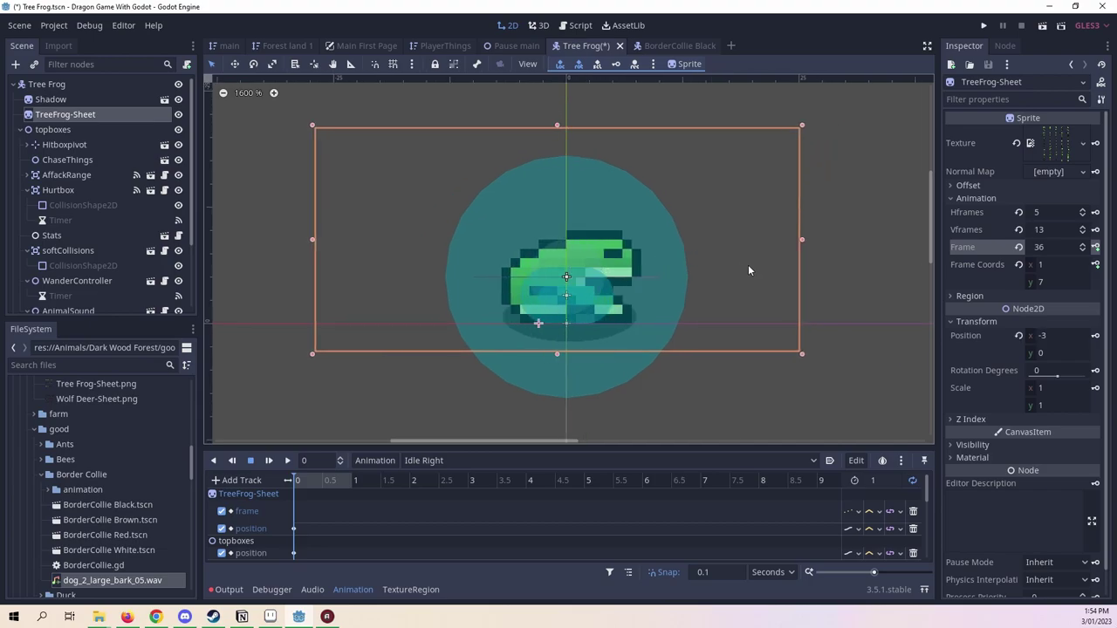
{"action": "left_click", "coordinate": [1096, 337]}
{"action": "scroll", "coordinate": [707, 285], "scroll_direction": "left", "scroll_amount": 2}
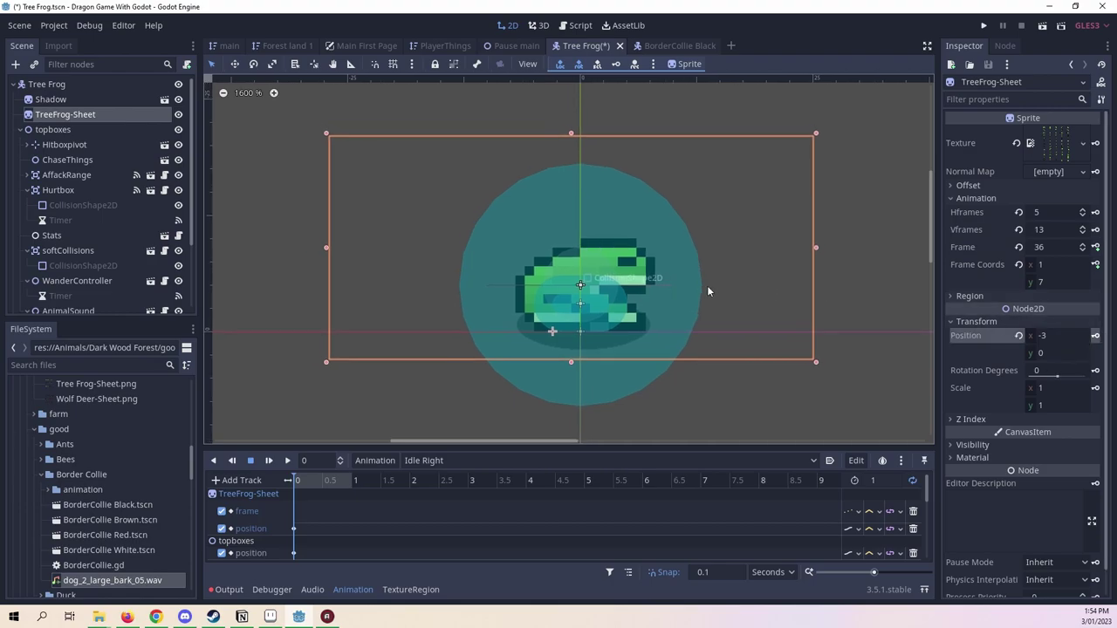
Key frame 36 at time 0 and frame 37 at 0.5 seconds.
{"action": "left_click", "coordinate": [322, 482]}
{"action": "left_click", "coordinate": [297, 482]}
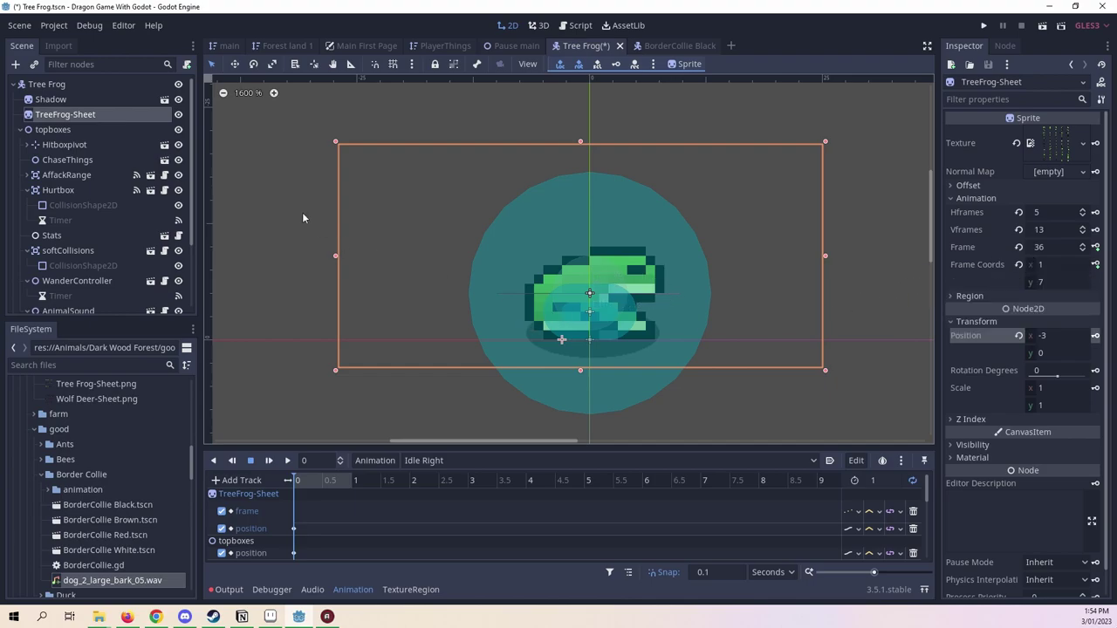
{"action": "left_click", "coordinate": [1097, 248]}
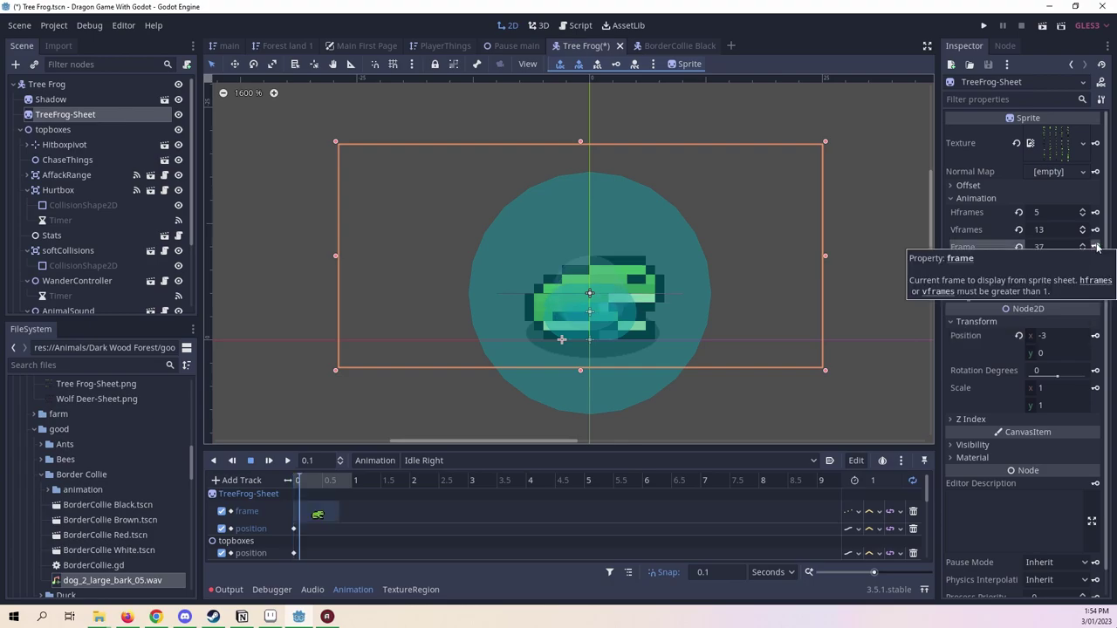
{"action": "left_click", "coordinate": [323, 482]}
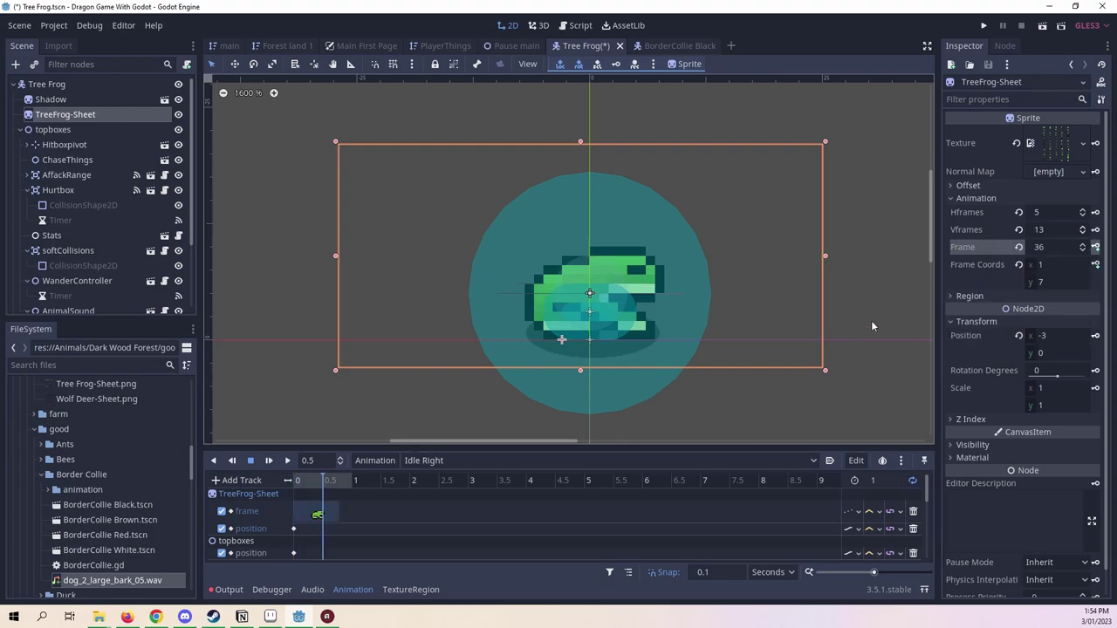
{"action": "left_click", "coordinate": [1082, 244]}
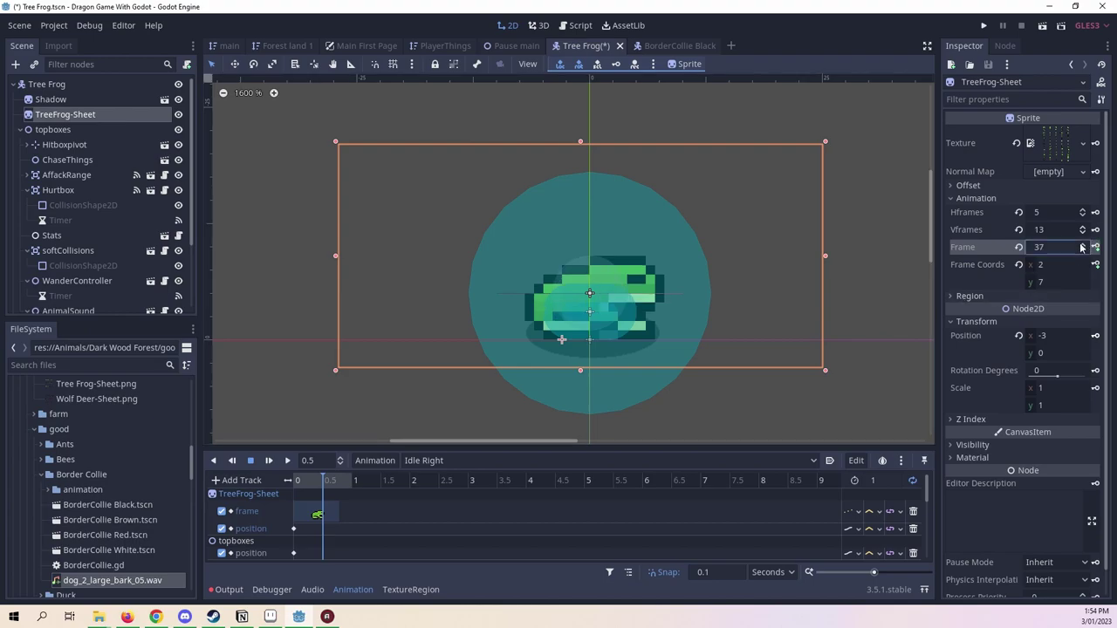
{"action": "left_click", "coordinate": [1095, 247]}
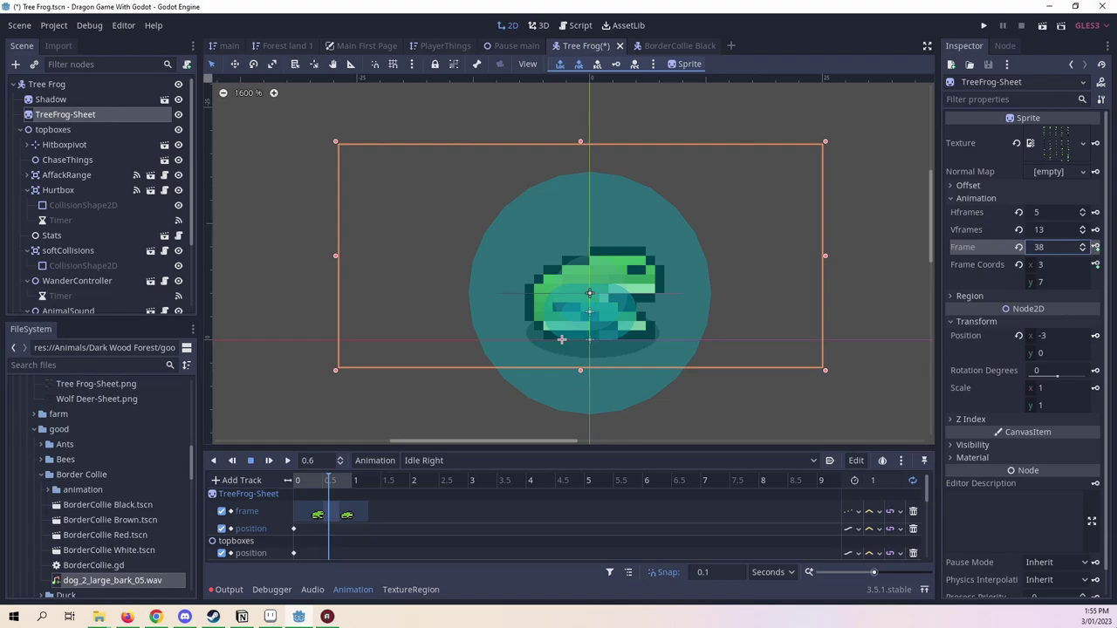
Preview Idle Right by scrubbing the timeline and playing it.
{"action": "left_click_drag", "start_coordinate": [296, 481], "coordinate": [312, 481]}
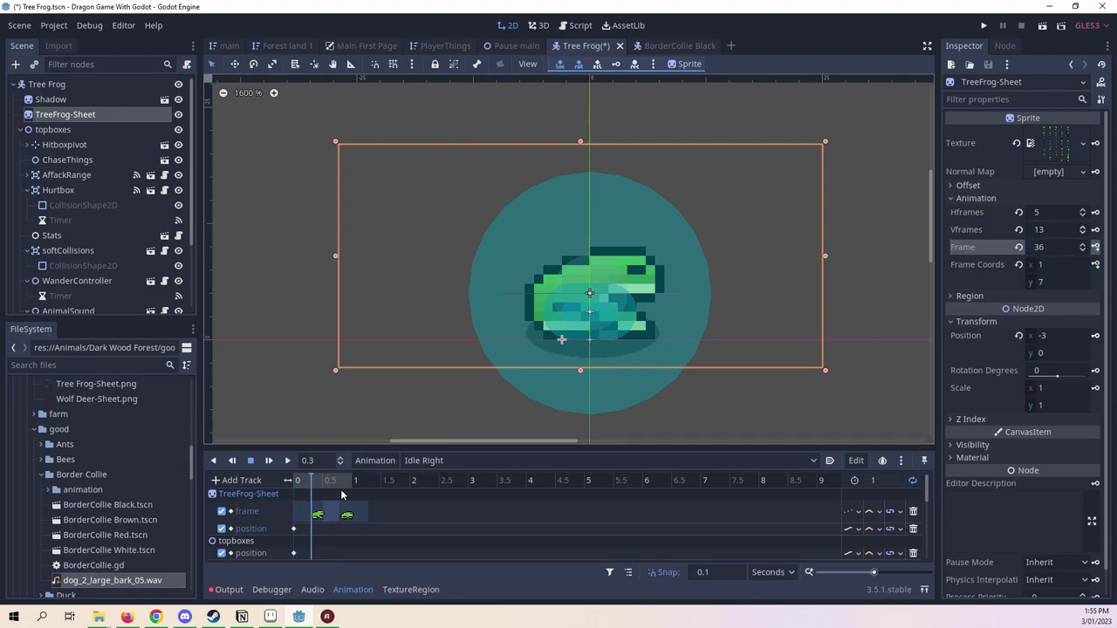
{"action": "key", "text": "d"}
{"action": "key", "text": "s"}
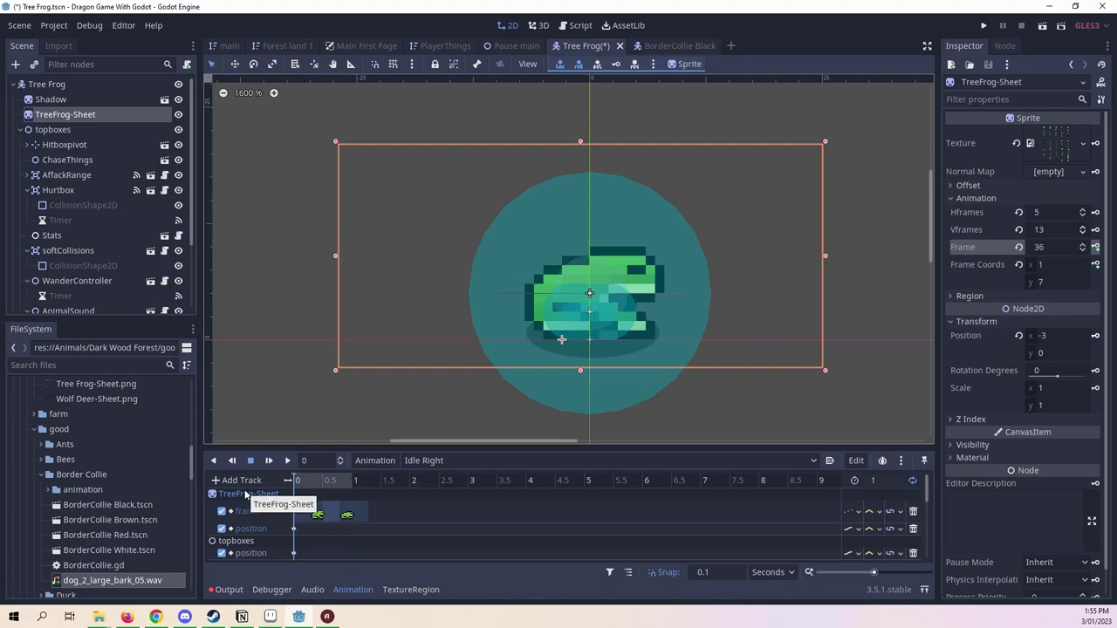
{"action": "mouse_move", "coordinate": [315, 482]}
{"action": "left_mouse_down"}
{"action": "mouse_move", "coordinate": [328, 486]}
{"action": "mouse_move", "coordinate": [295, 485]}
{"action": "left_mouse_up"}
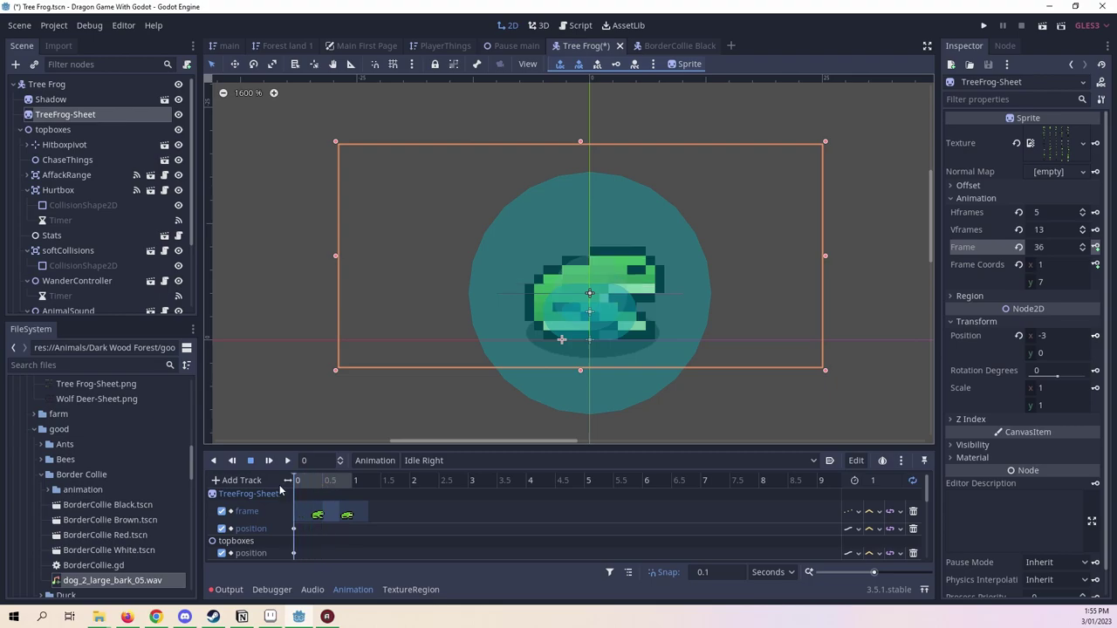
{"action": "scroll", "coordinate": [728, 290], "scroll_direction": "up", "scroll_amount": 1}
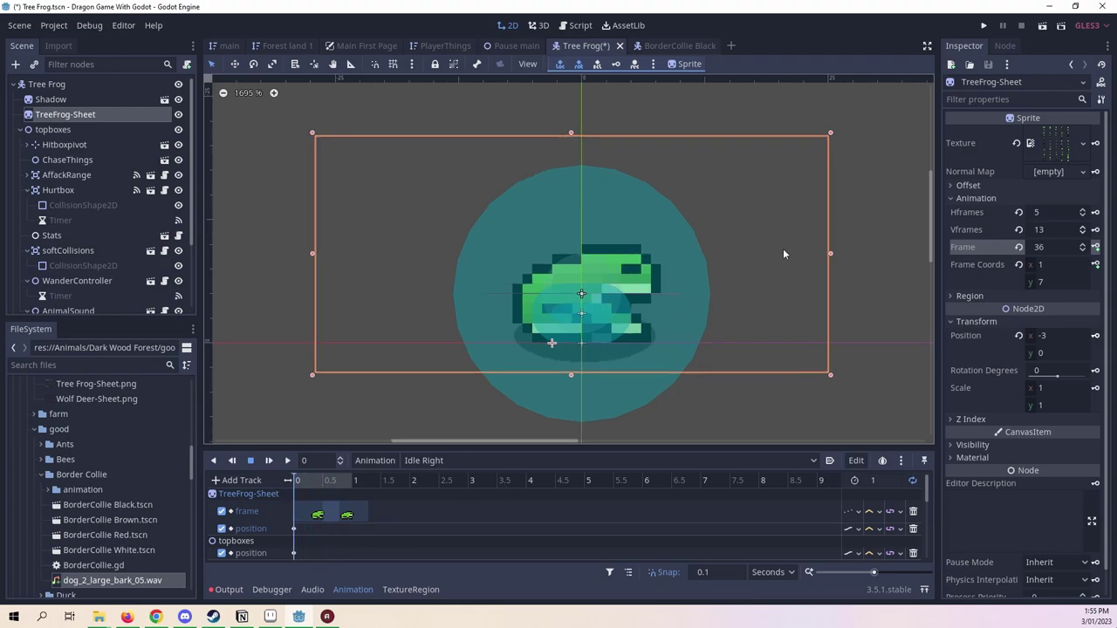
Save the Tree Frog scene and review Idle Right's tracks with the sprite deselected.
{"action": "right_click", "coordinate": [586, 48]}
{"action": "left_click", "coordinate": [610, 69]}
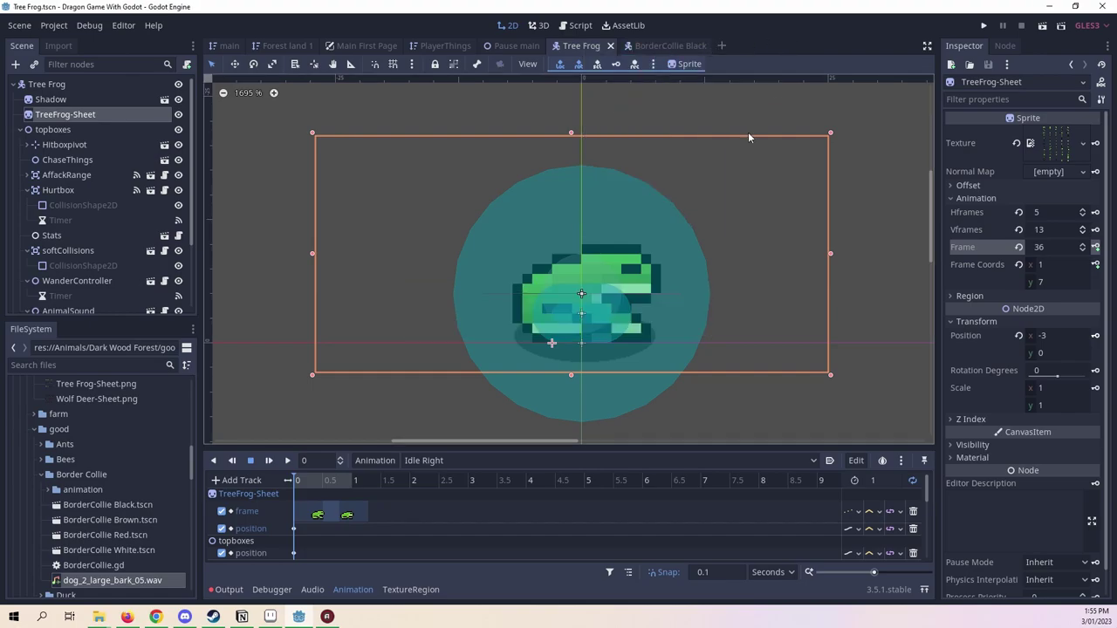
{"action": "scroll", "coordinate": [761, 244], "scroll_direction": "up", "scroll_amount": 1}
{"action": "scroll", "coordinate": [765, 243], "scroll_direction": "up", "scroll_amount": 1}
{"action": "left_click", "coordinate": [891, 269]}
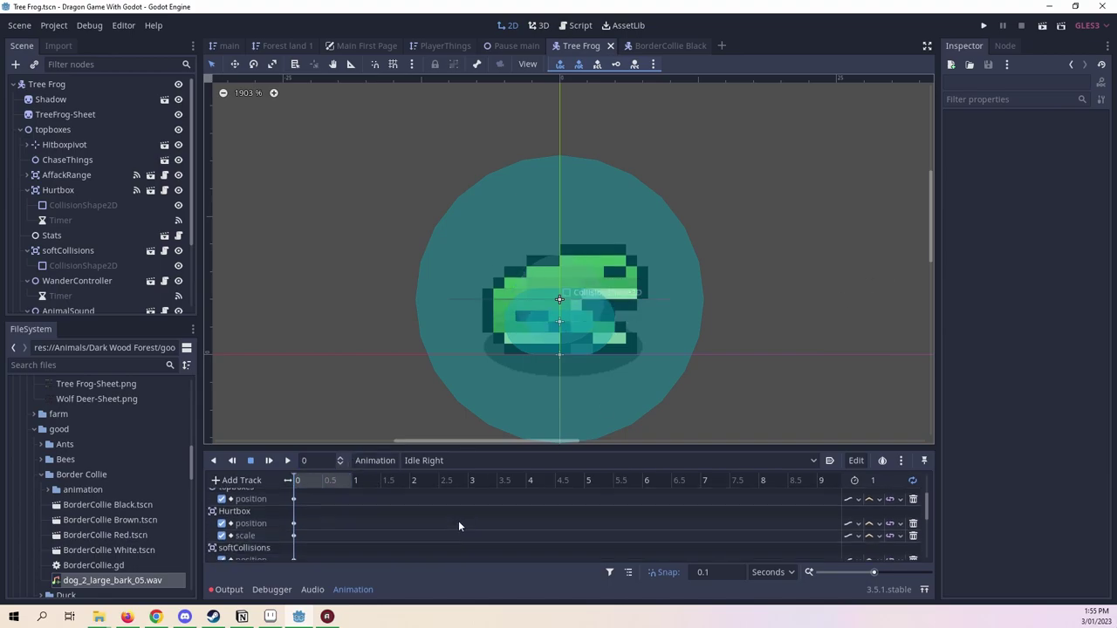
{"action": "scroll", "coordinate": [459, 521], "scroll_direction": "down", "scroll_amount": 4}
{"action": "scroll", "coordinate": [460, 525], "scroll_direction": "down", "scroll_amount": 1}
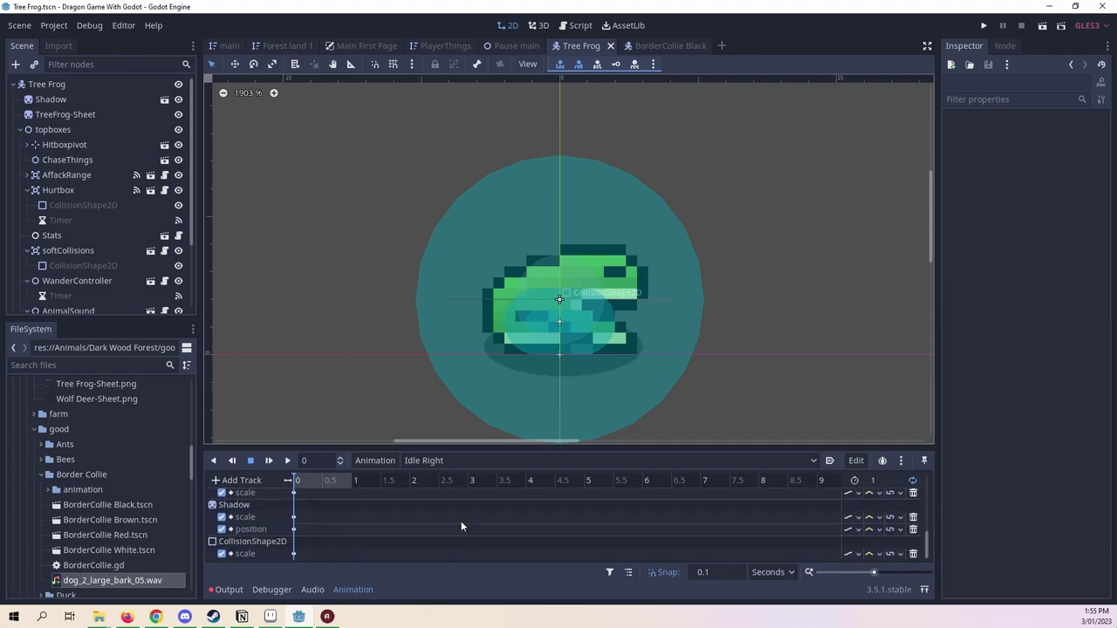
{"action": "scroll", "coordinate": [461, 521], "scroll_direction": "up", "scroll_amount": 5}
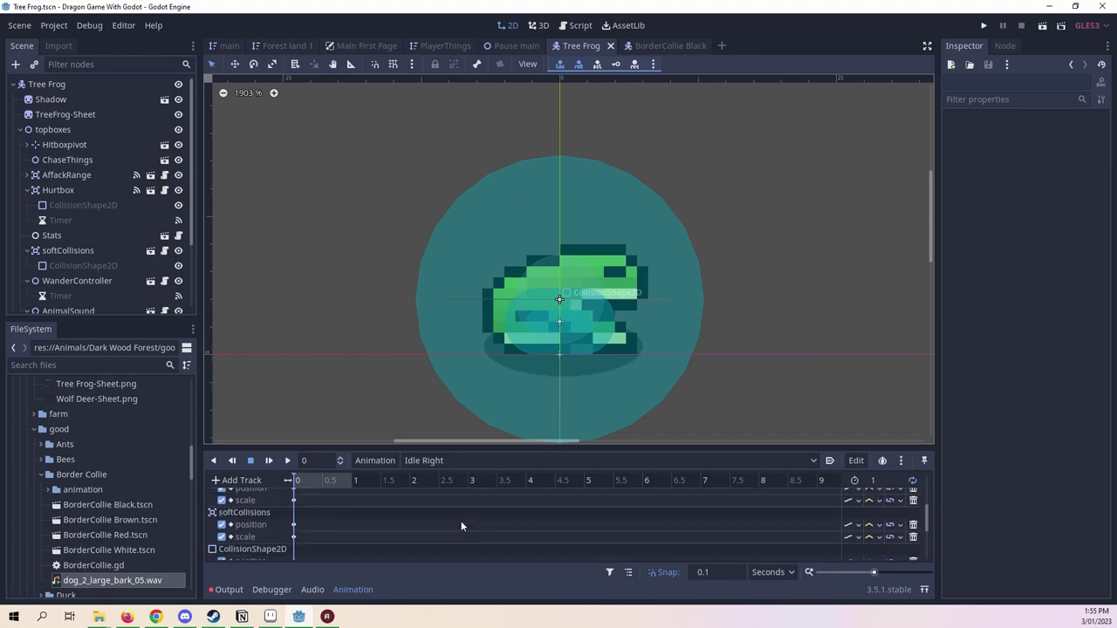
Scrub the Idle Right playhead back to the start and check the animation list.
{"action": "left_click", "coordinate": [315, 481]}
{"action": "left_click_drag", "start_coordinate": [319, 484], "coordinate": [293, 481]}
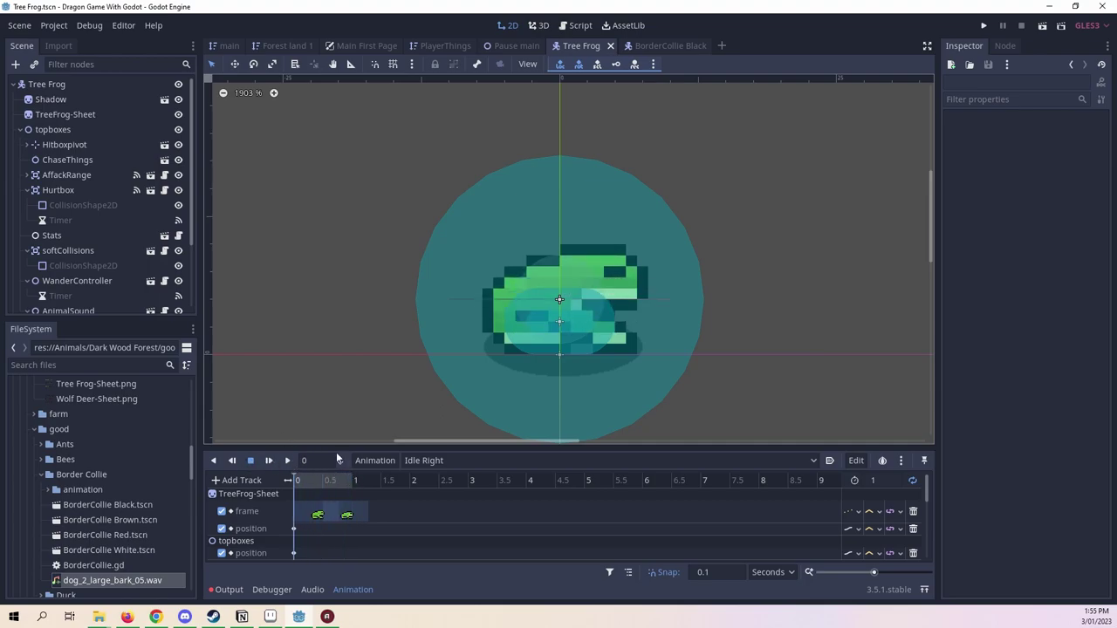
{"action": "left_click", "coordinate": [469, 460]}
{"action": "left_click", "coordinate": [371, 463]}
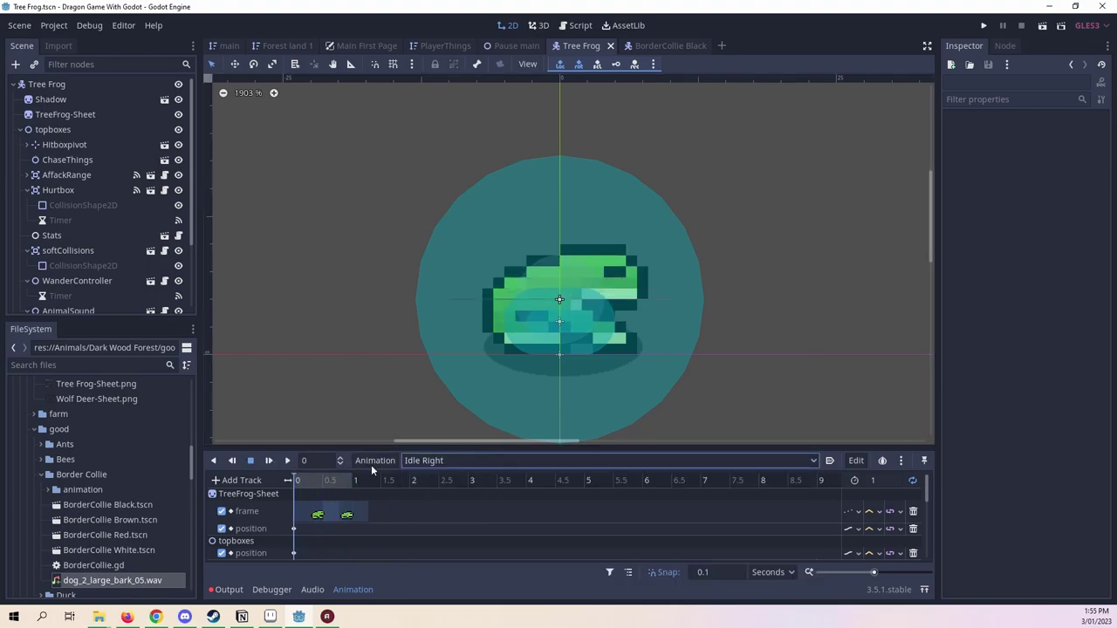
{"action": "left_click", "coordinate": [371, 462]}
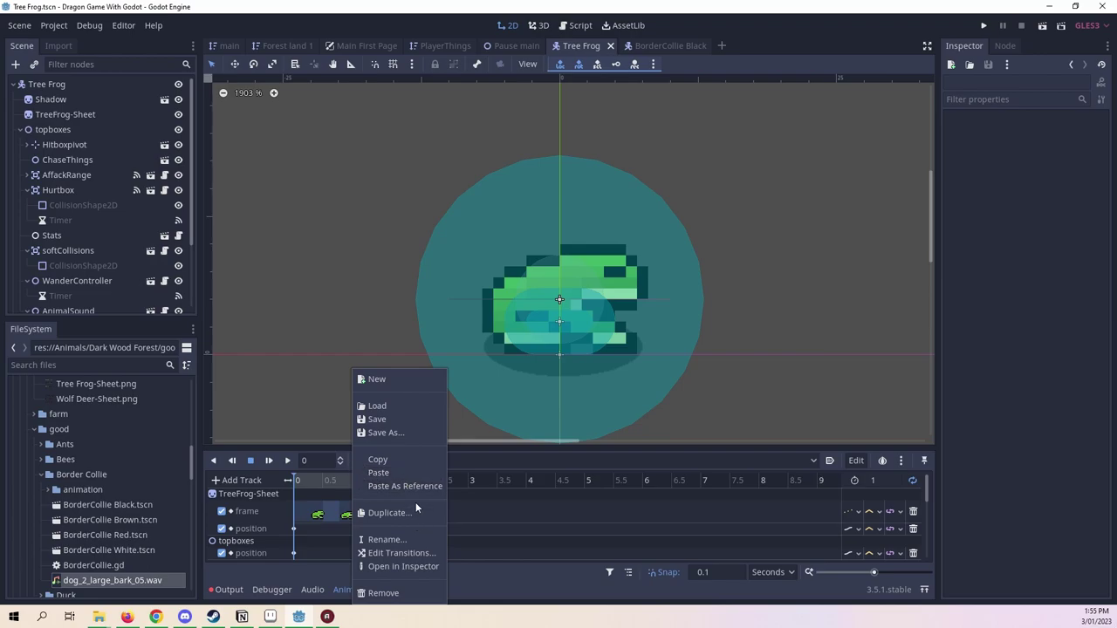
Duplicate Idle Right and select 'Idle' in the proposed name 'Idle Right (copy)'.
{"action": "key", "text": "Escape"}
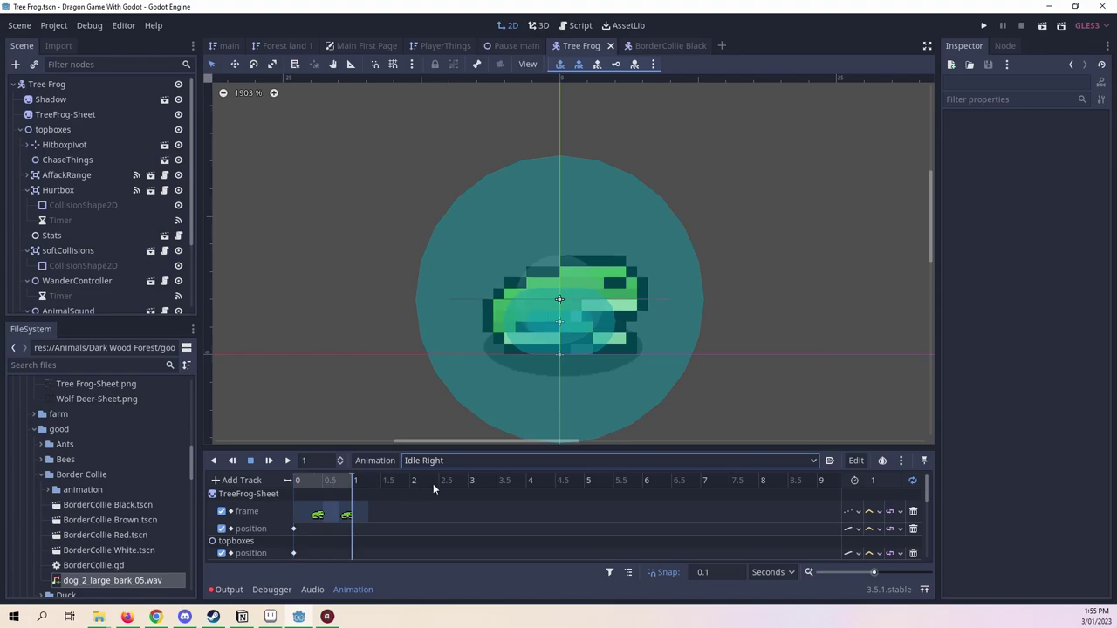
{"action": "left_click", "coordinate": [459, 455]}
{"action": "key", "text": "Escape"}
{"action": "left_click", "coordinate": [375, 460]}
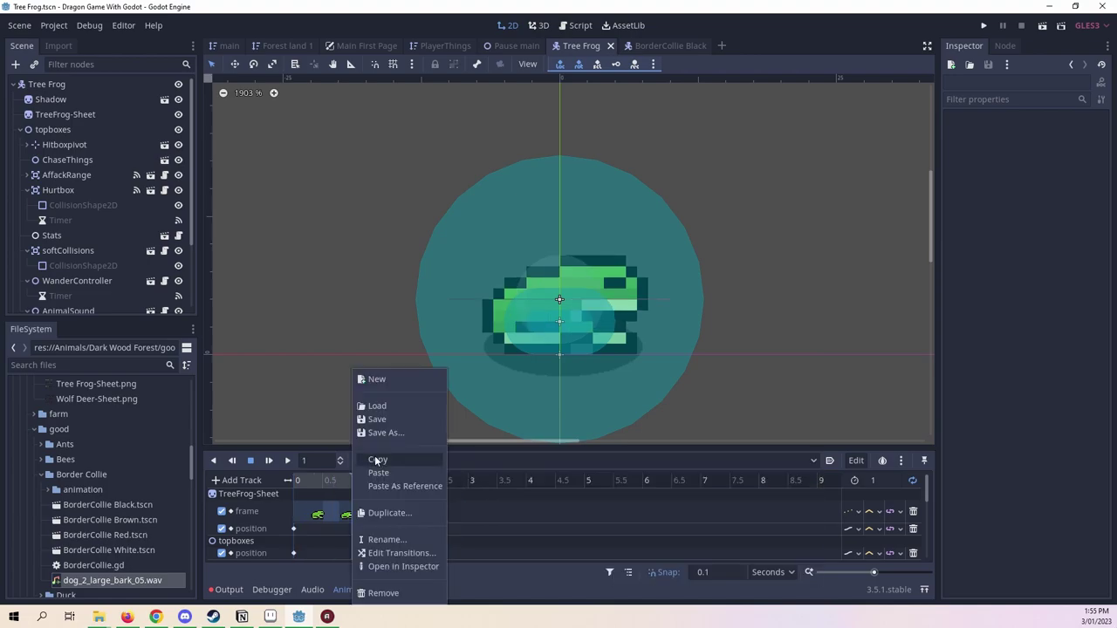
{"action": "left_click", "coordinate": [386, 513]}
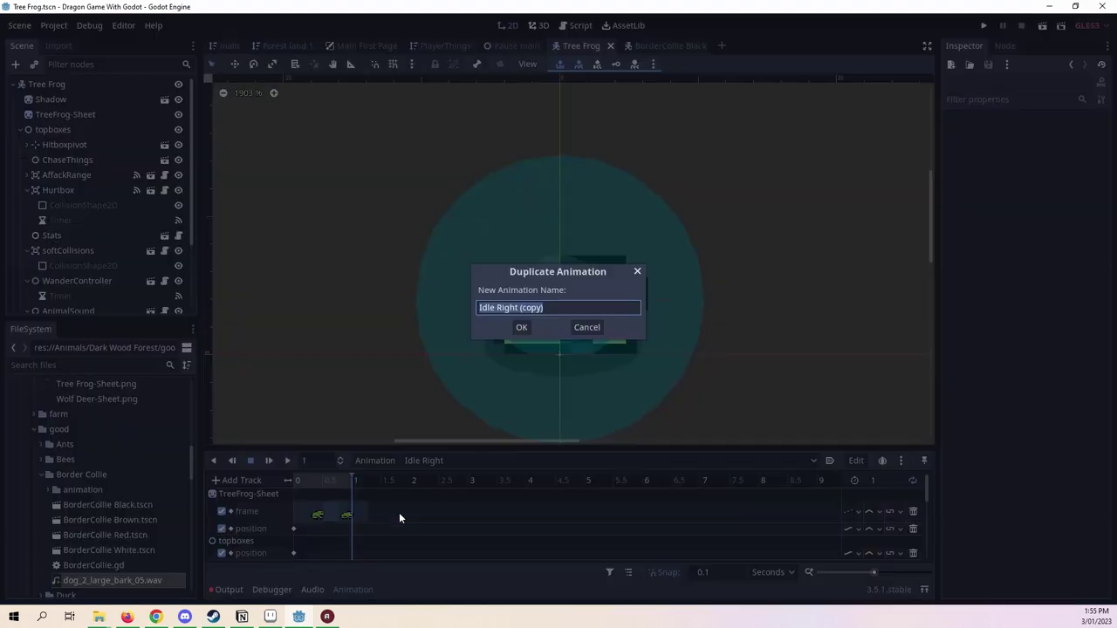
{"action": "left_click", "coordinate": [557, 308]}
{"action": "double_click", "coordinate": [495, 308]}
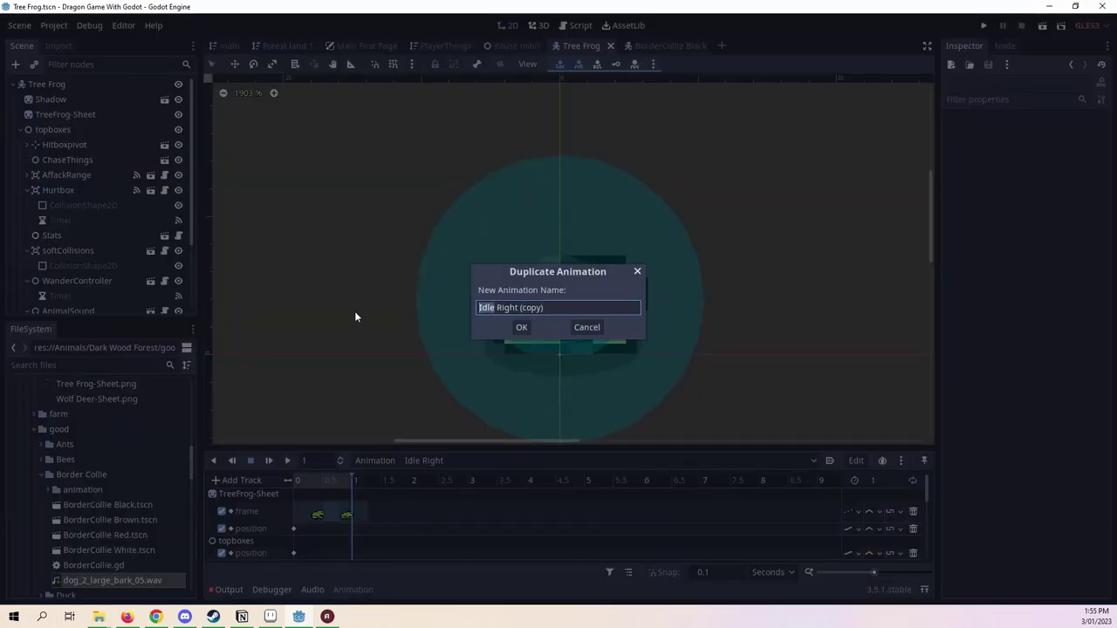